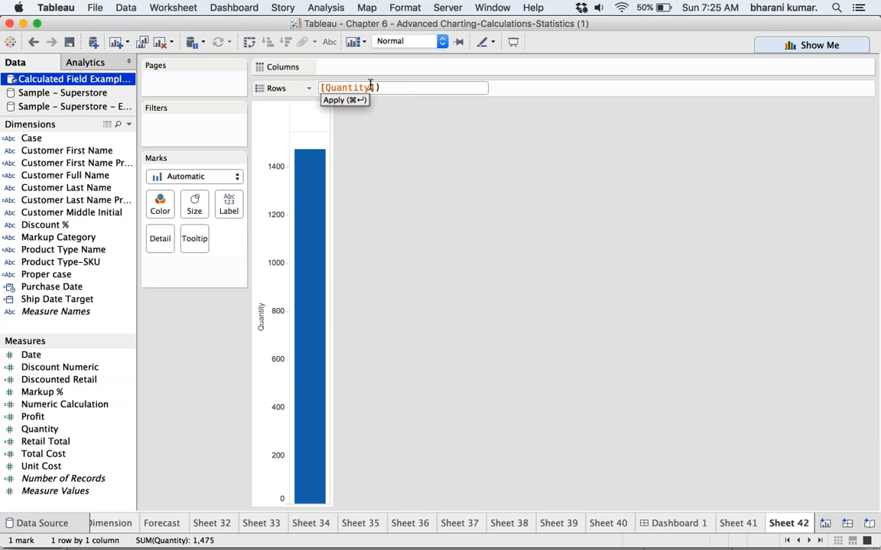
Change the ad hoc calculation on Rows to [Quantity] * [Unit Cost] and apply it.
left_click(394, 88)
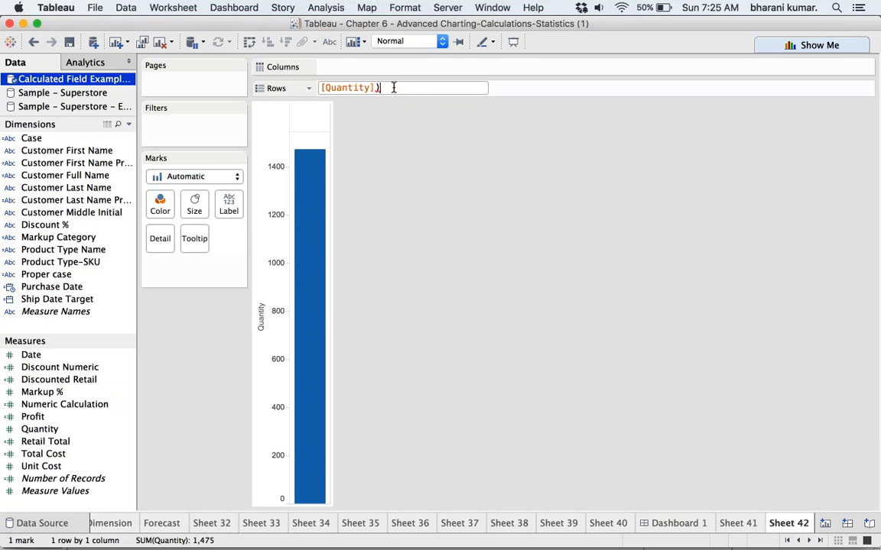
key("BackSpace")
type("* Un")
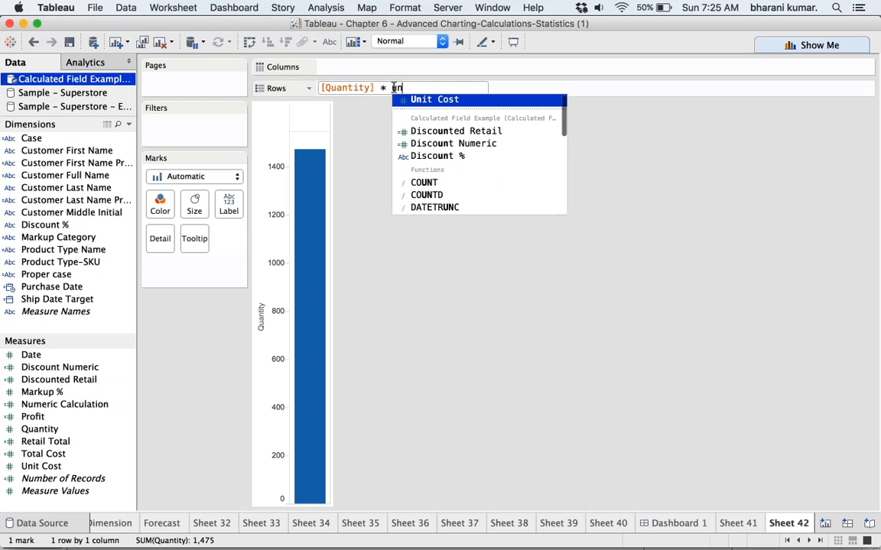
key("Return")
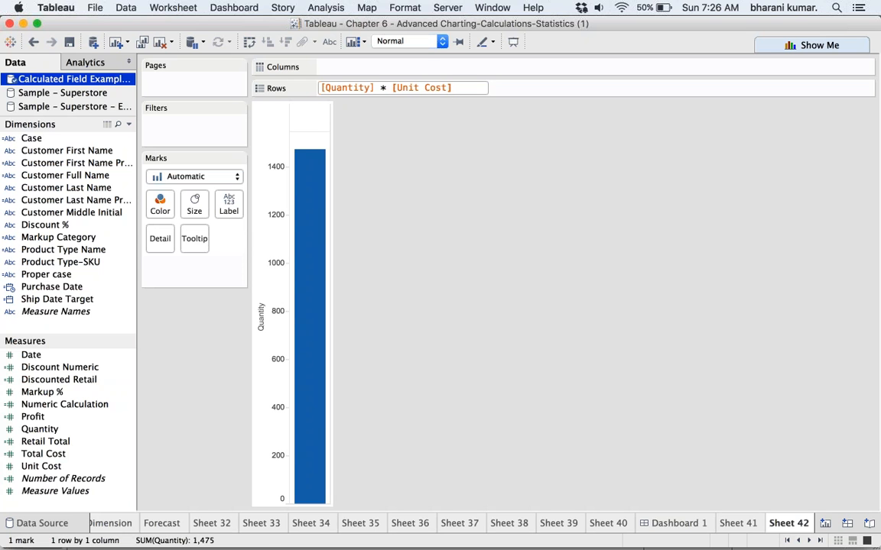
key("Return")
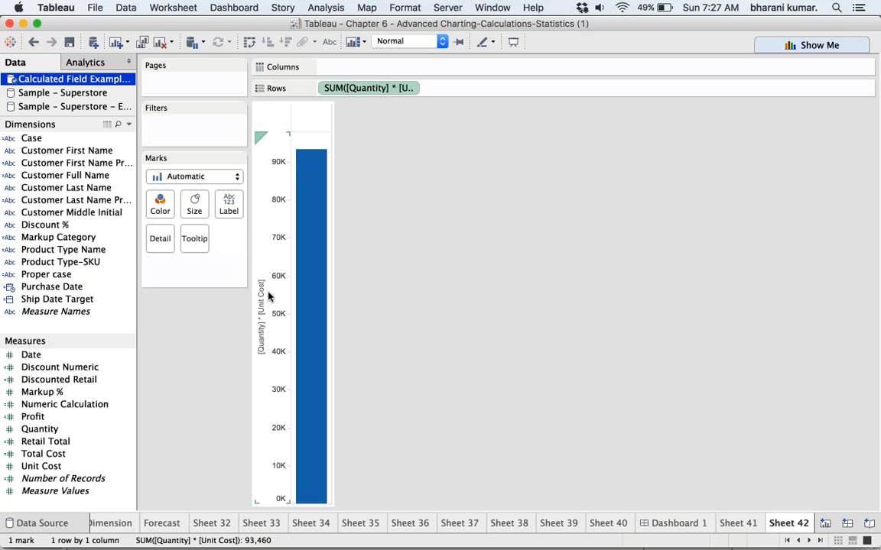
Reopen the ad hoc calculation on Rows to review its formula, and close it again.
left_click(384, 87)
double_click(383, 88)
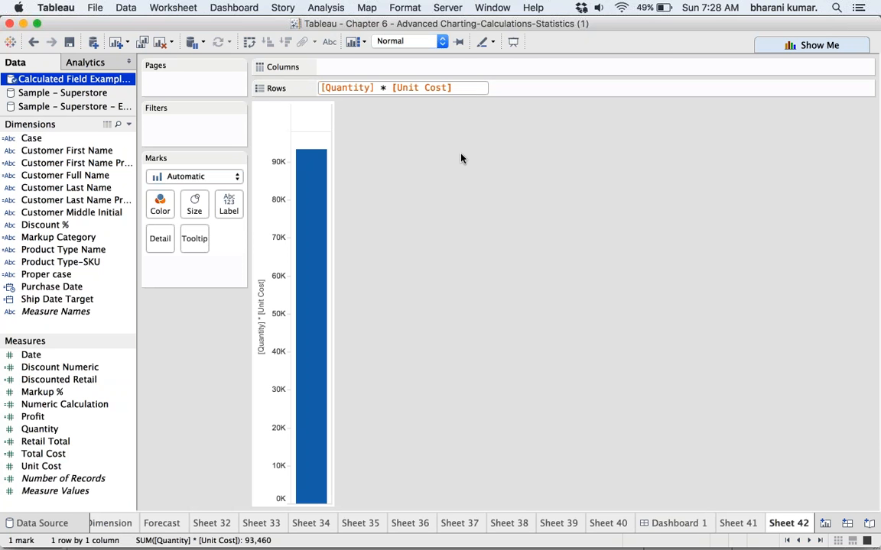
key("Return")
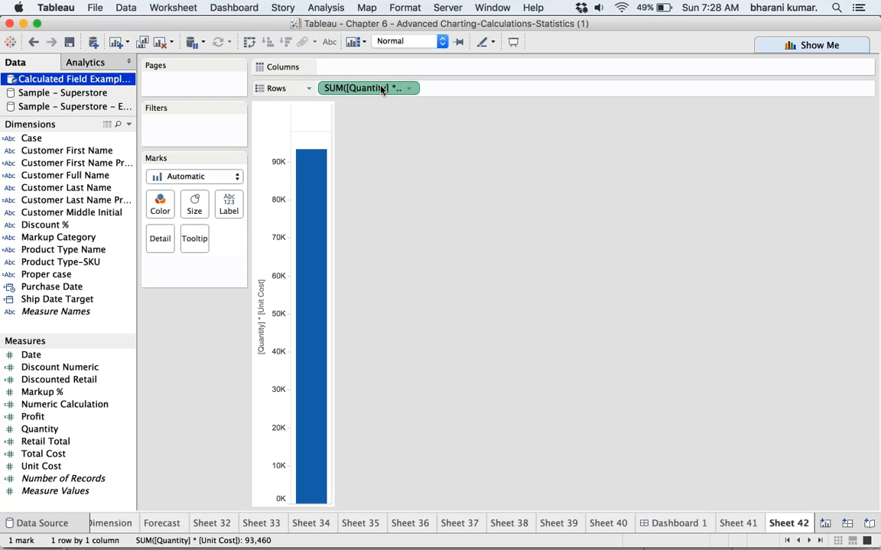
Save the ad hoc calculation from Rows as a measure in the data source and name it Overall Cost.
left_click_drag(380, 88, 99, 391)
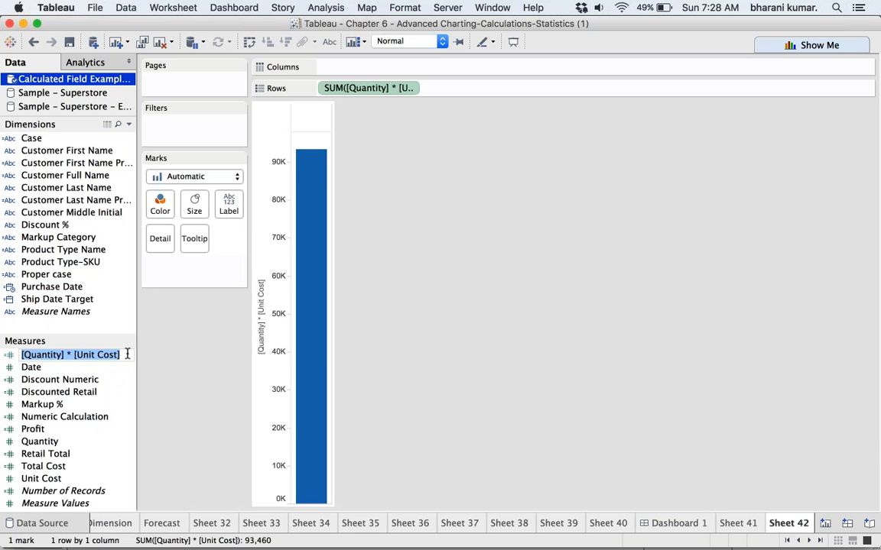
type("Overall ")
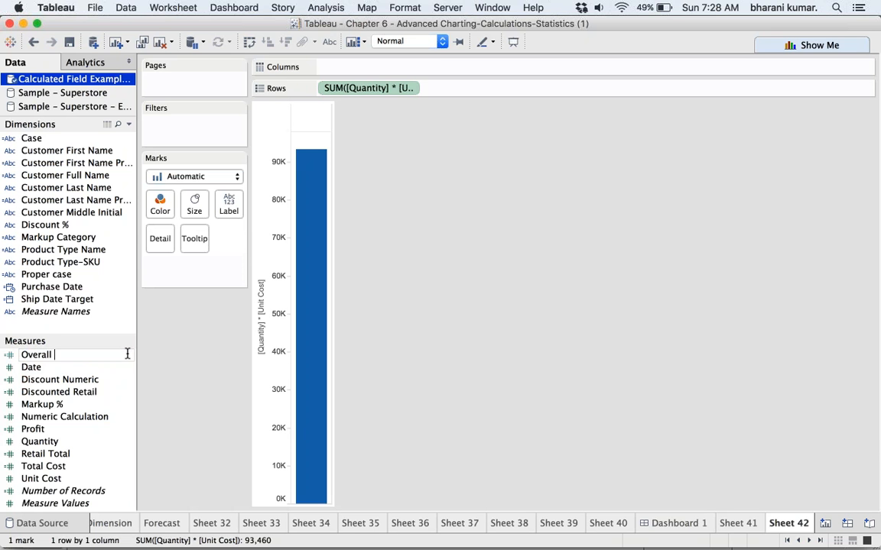
type("Cost")
key("Return")
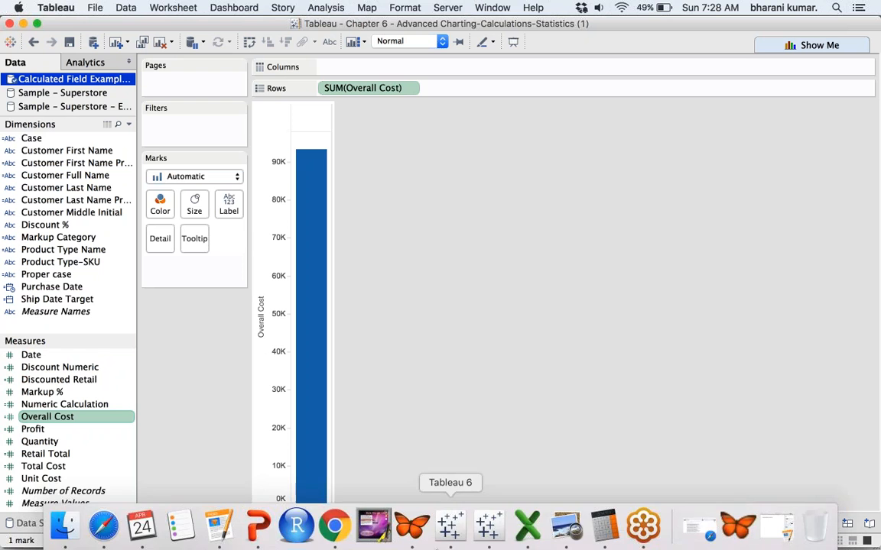
Switch to PowerPoint, read the Calculated Fields slide as a full-screen slide show, and end the show.
mouse_move(373, 549)
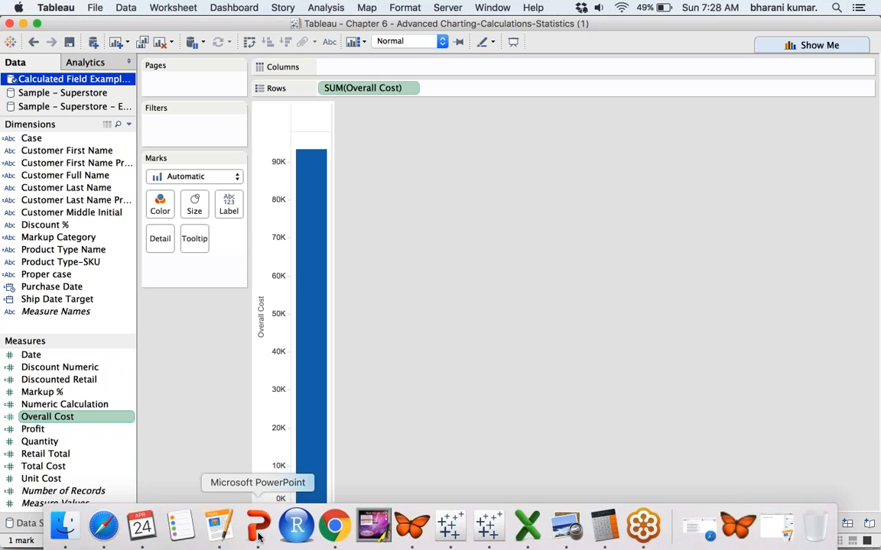
left_click(256, 527)
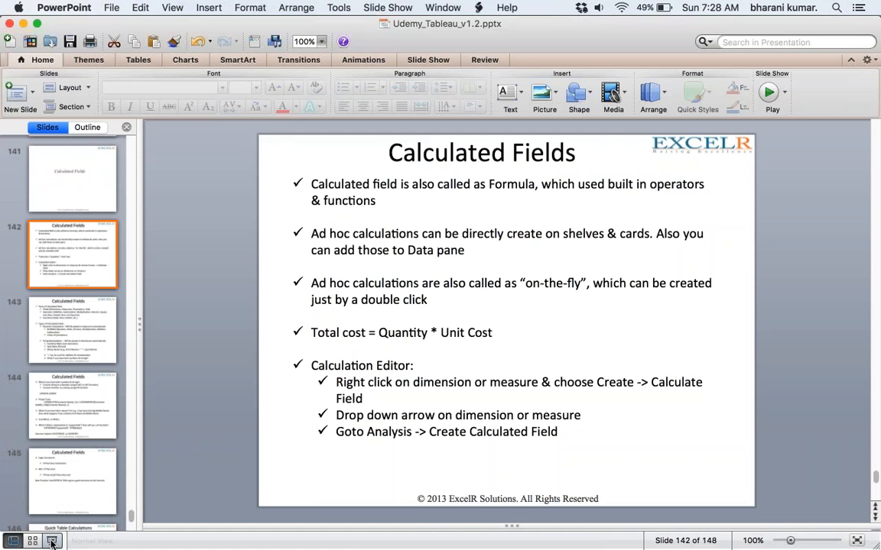
left_click(51, 541)
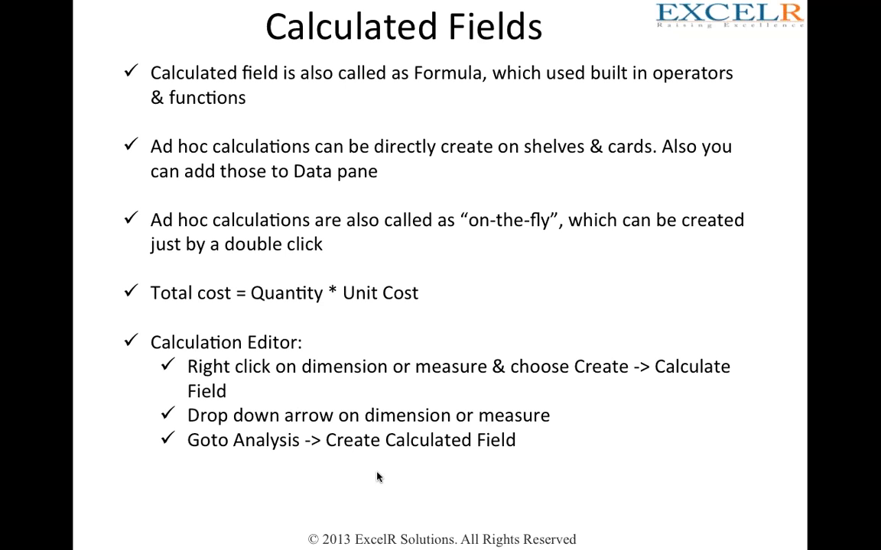
key("Escape")
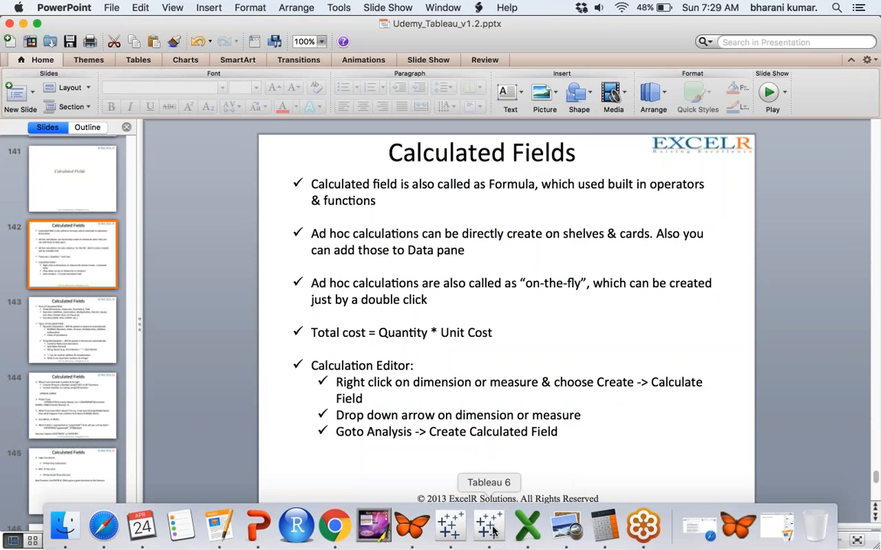
Return to Tableau and view the calculation editor for a new field based on the Markup Category dimension, then close it.
left_click(492, 528)
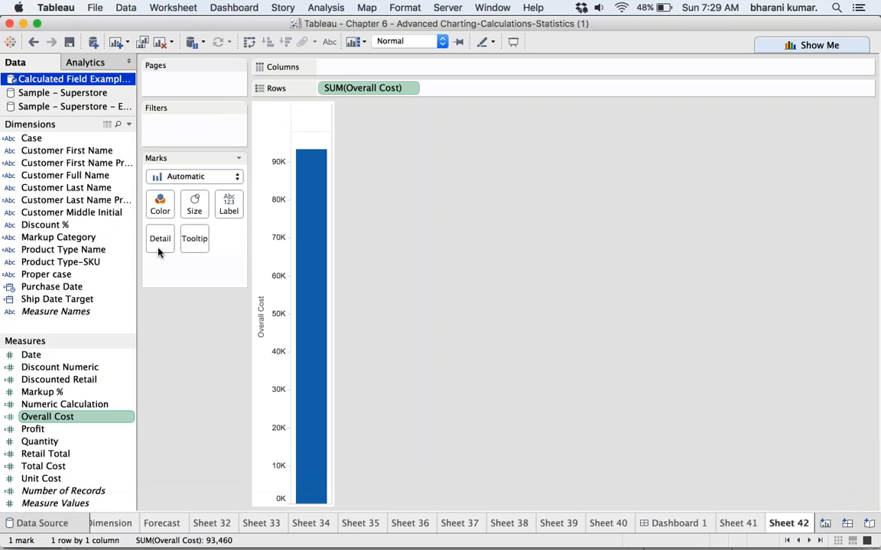
right_click(97, 237)
mouse_move(161, 187)
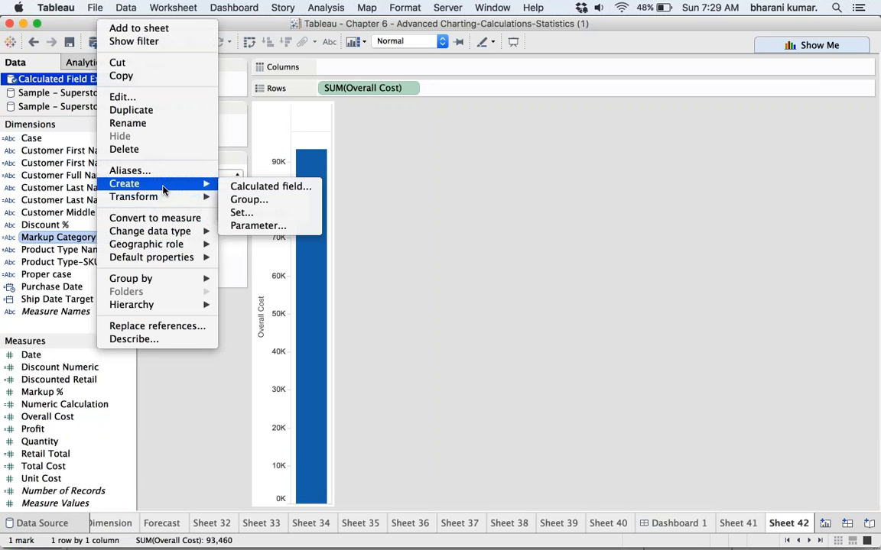
left_click(260, 187)
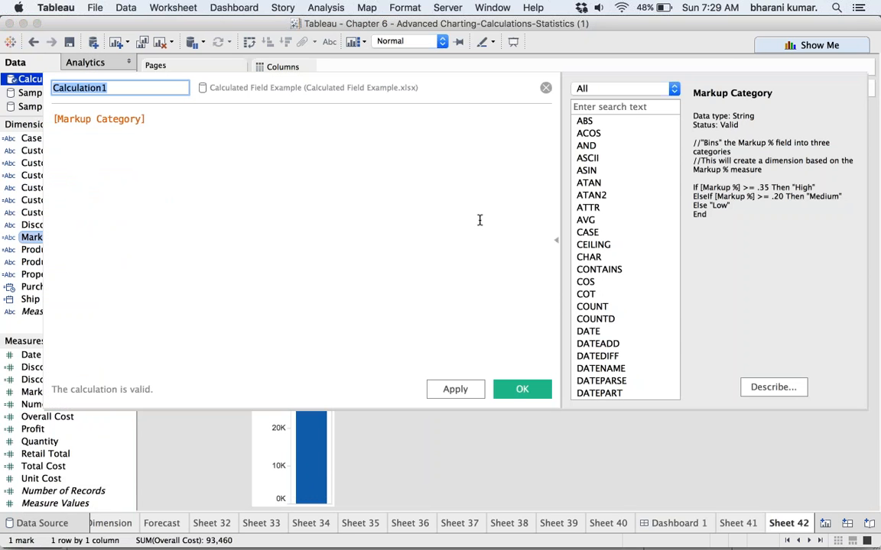
left_click(545, 90)
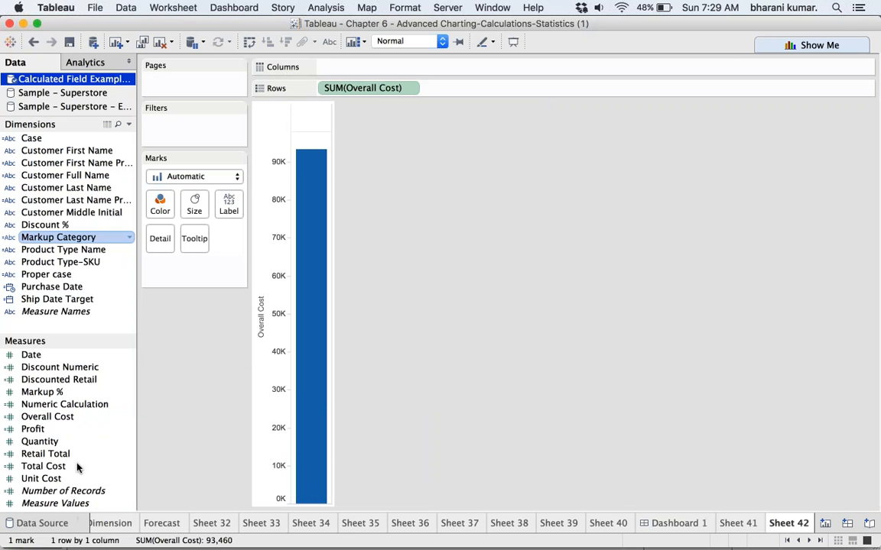
View the calculation editor for a new field based on the Date measure, and dismiss it.
left_click(130, 356)
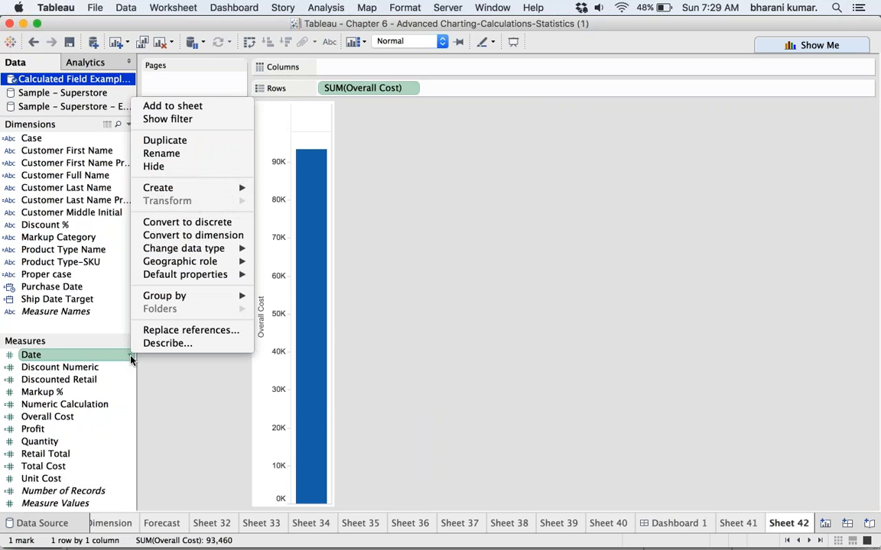
mouse_move(229, 188)
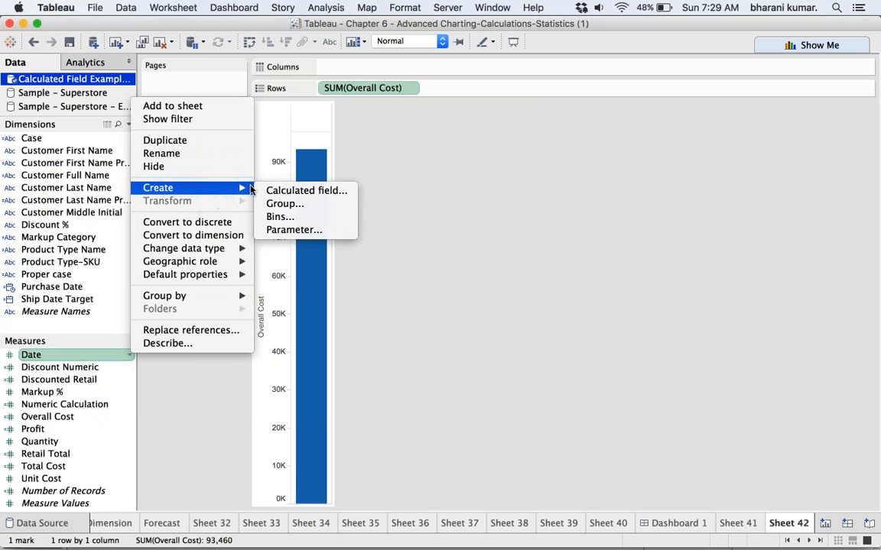
left_click(279, 191)
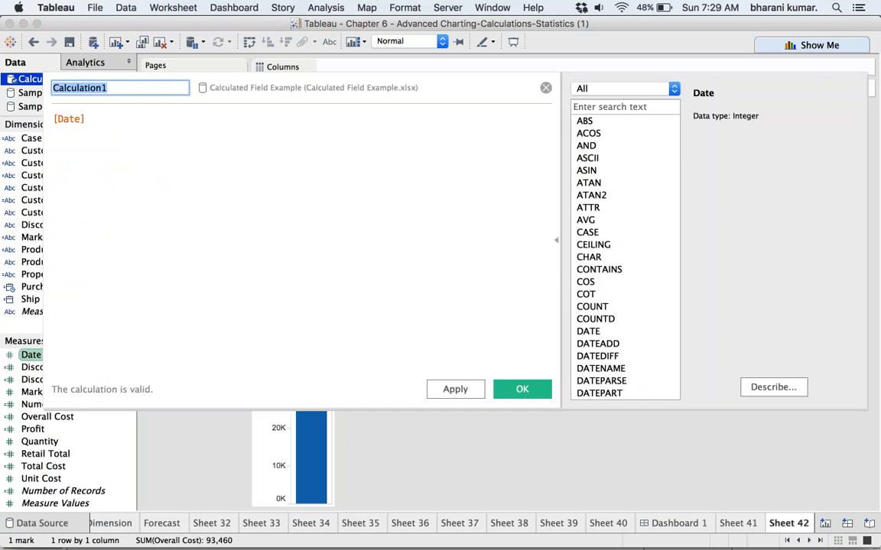
key("Escape")
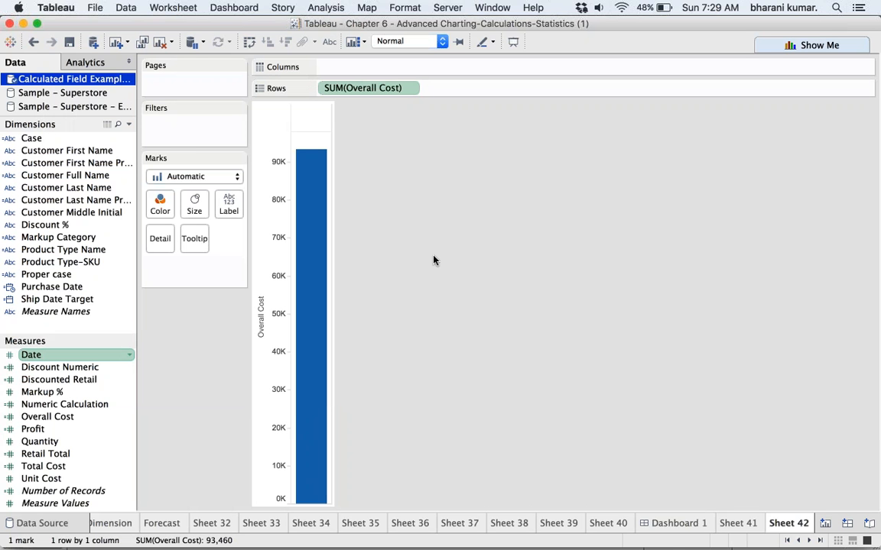
View the calculation editor for a blank calculated field not based on any existing field, and close it.
left_click(323, 8)
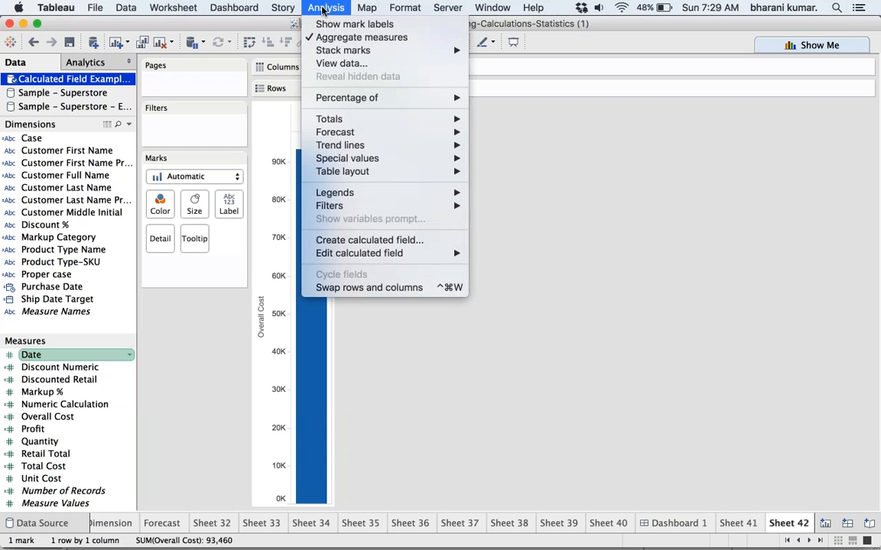
left_click(368, 240)
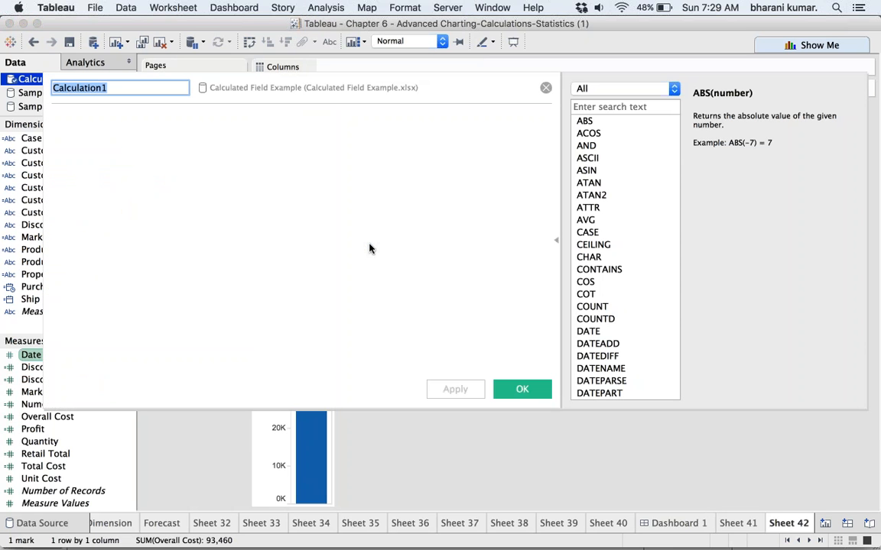
left_click(545, 87)
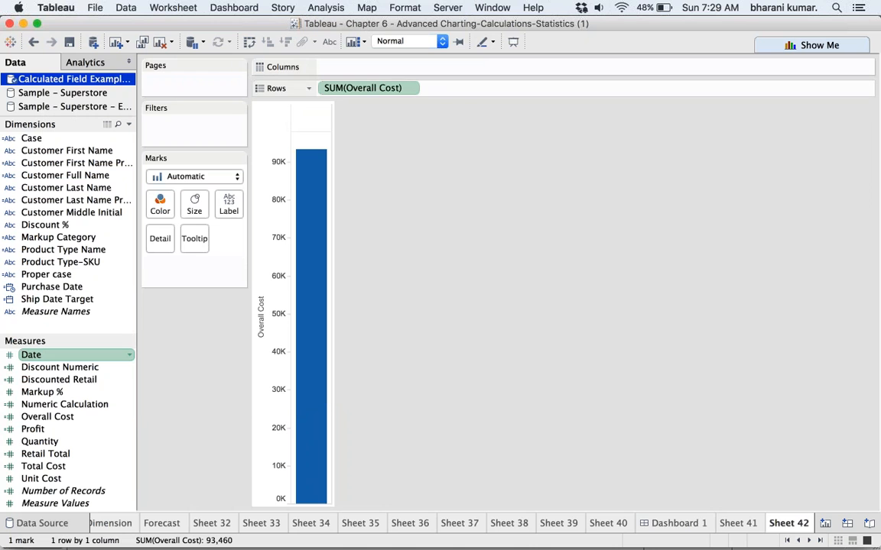
mouse_move(411, 541)
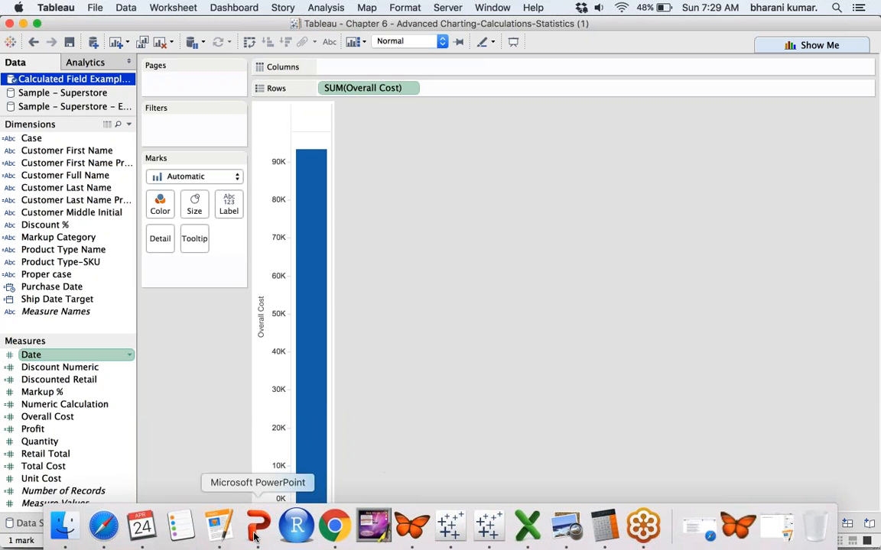
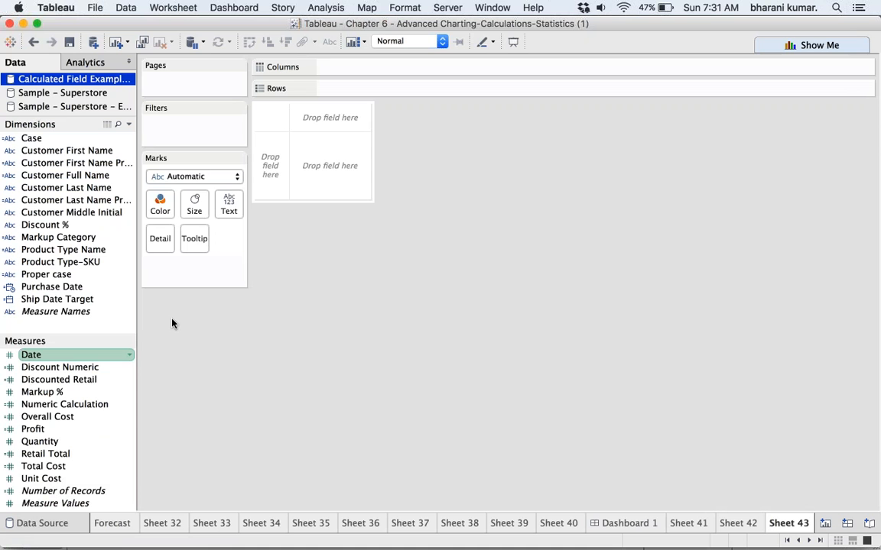
Using the Sample - Superstore data source, place Order Date on Columns and Sales on Rows.
left_click(80, 93)
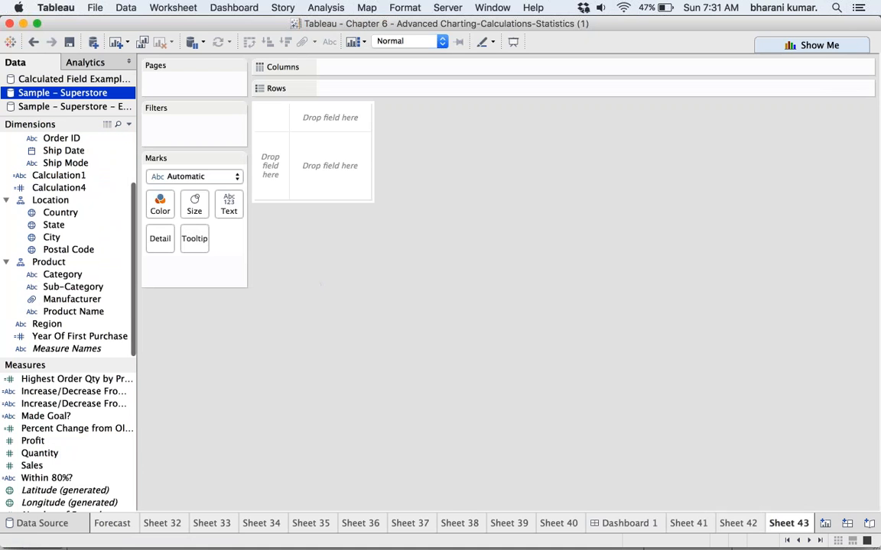
scroll(119, 190, "up", 5)
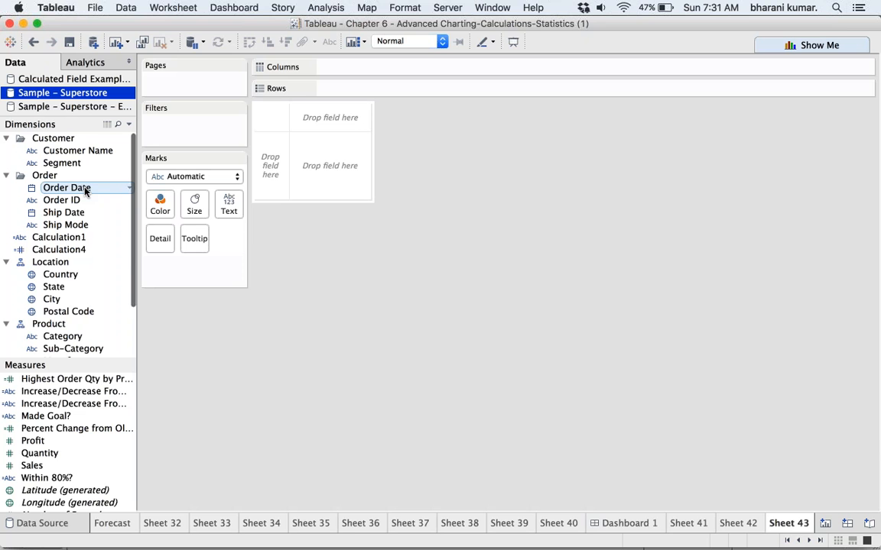
left_click_drag(86, 191, 380, 69)
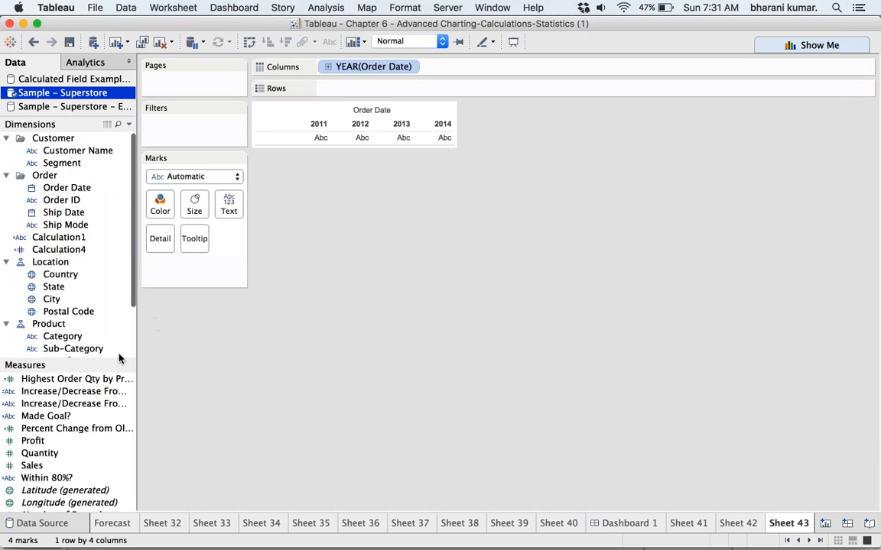
right_click(44, 465)
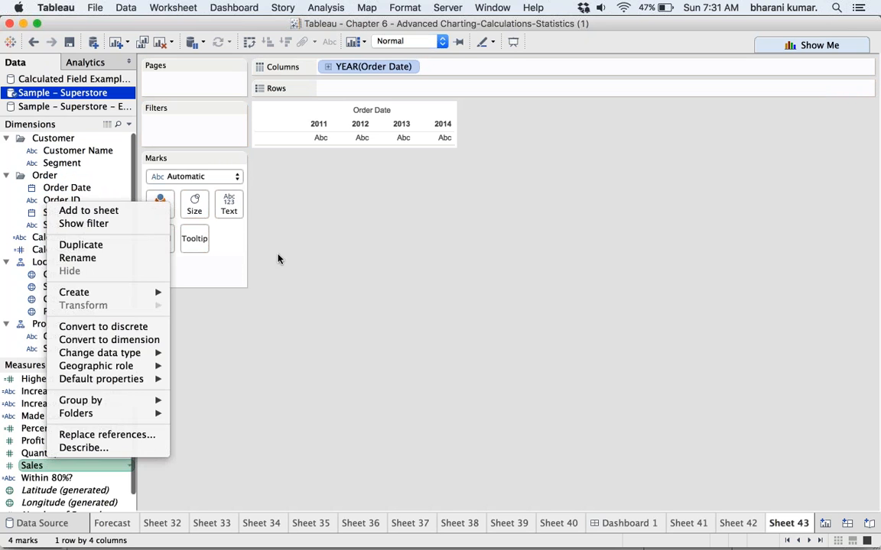
left_click(325, 233)
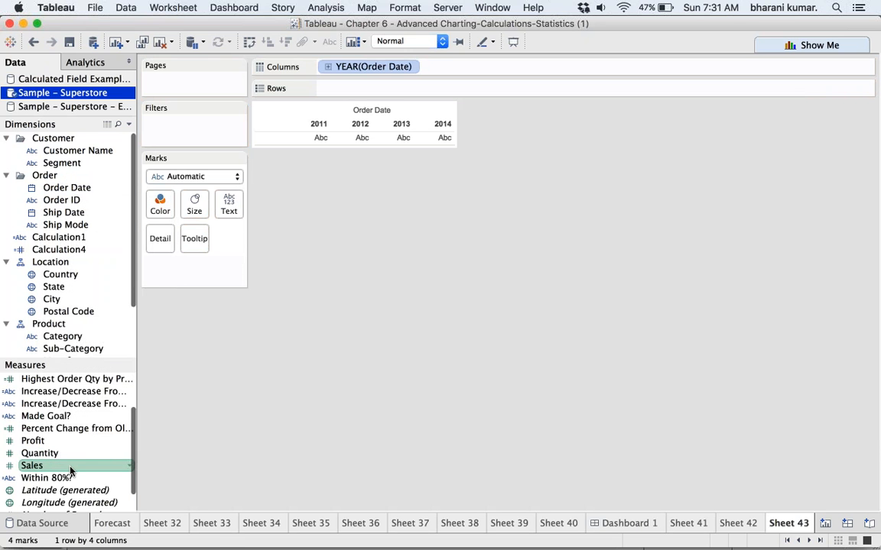
left_click_drag(70, 472, 419, 93)
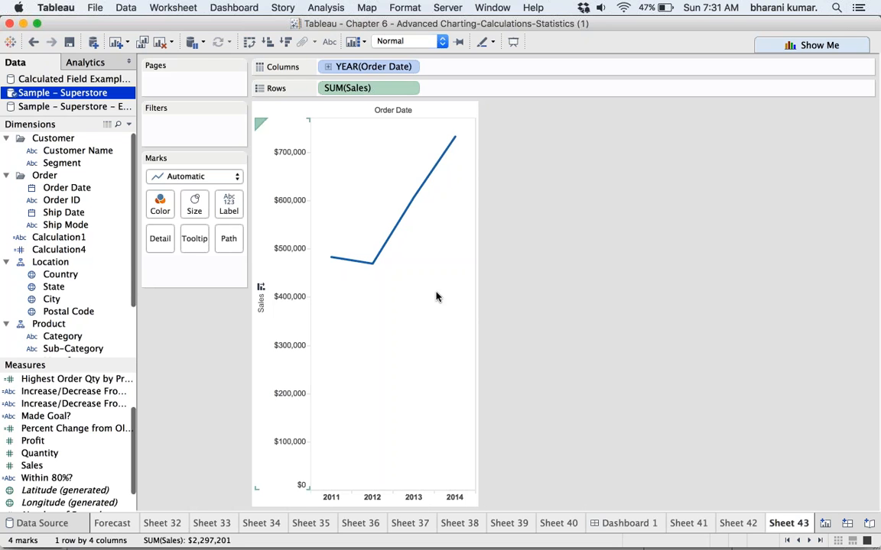
Change the mark type of the yearly Sales chart to Bar.
left_click(237, 178)
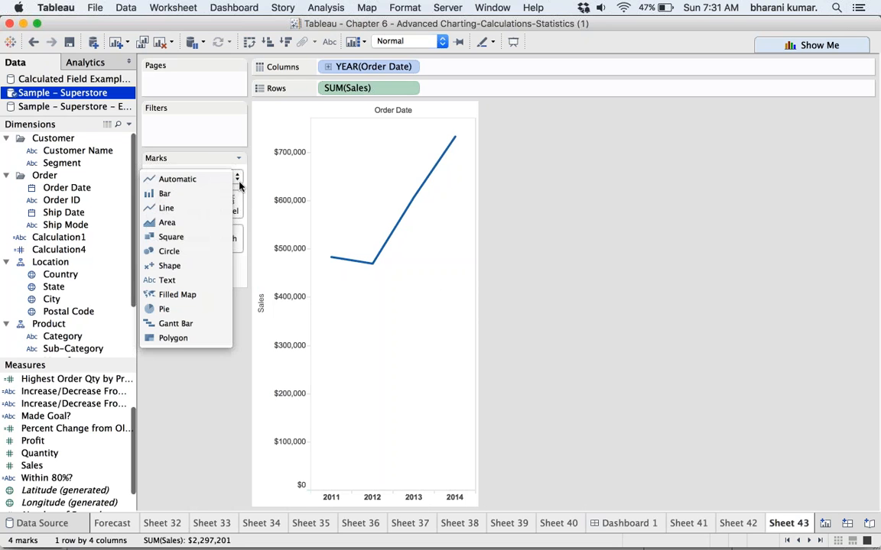
left_click(195, 195)
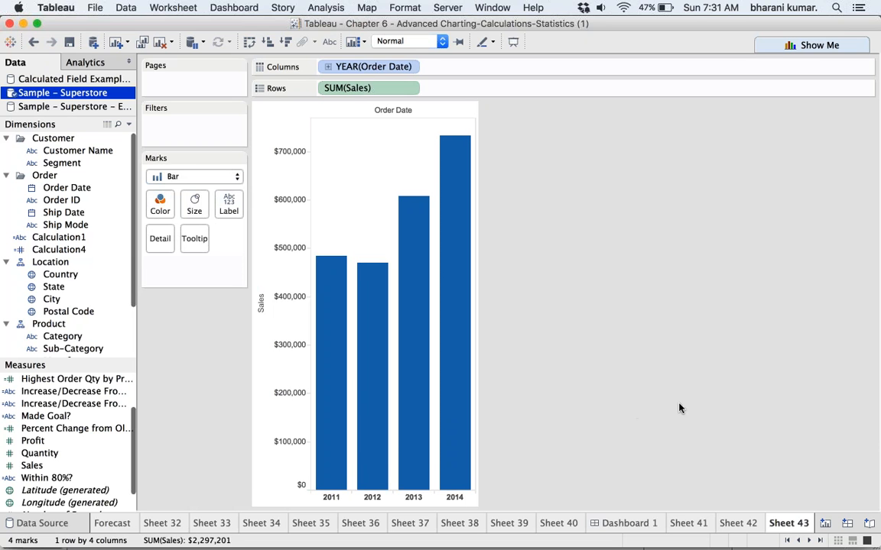
mouse_move(334, 394)
mouse_move(314, 383)
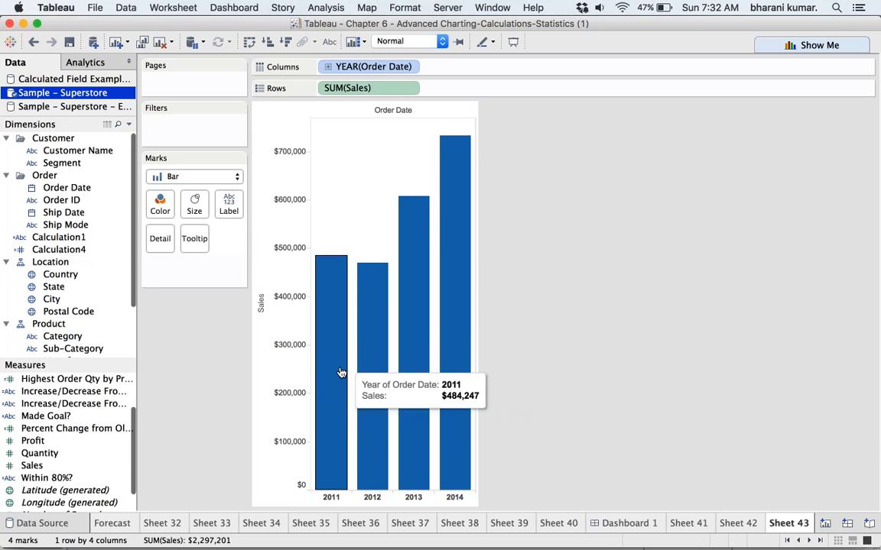
Start a new calculated field in the Sample - Superstore data source and name it "Two half years".
mouse_move(367, 326)
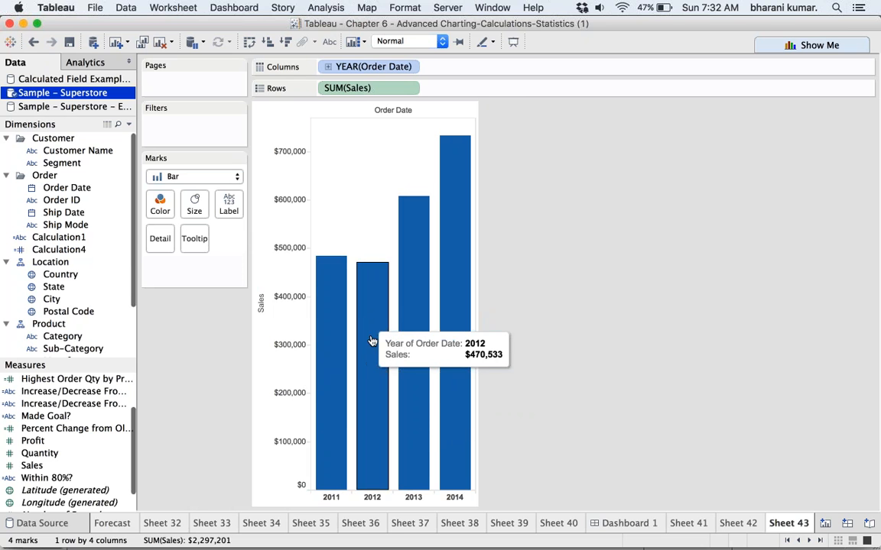
mouse_move(326, 364)
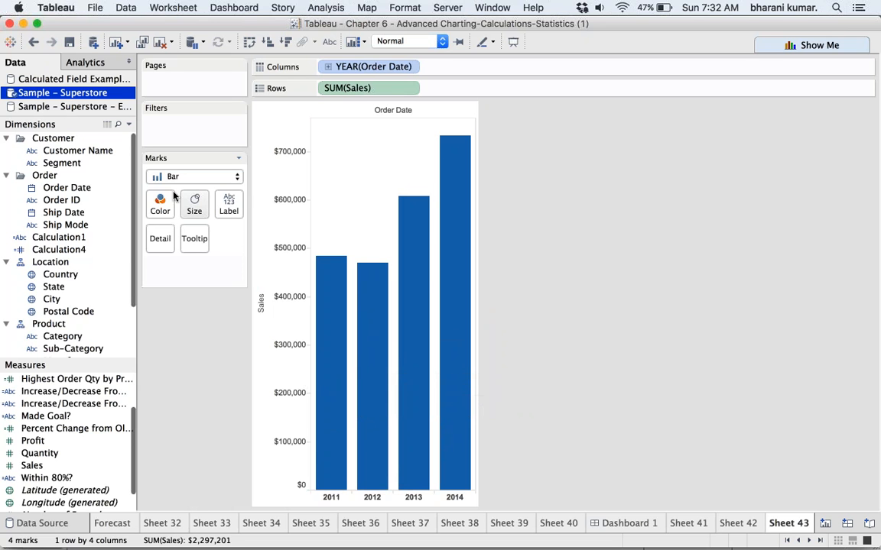
left_click(324, 8)
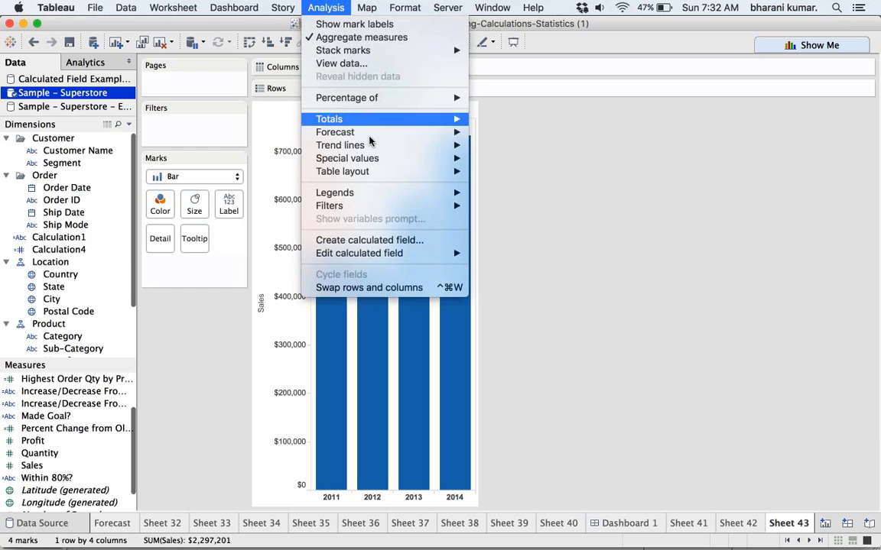
left_click(367, 240)
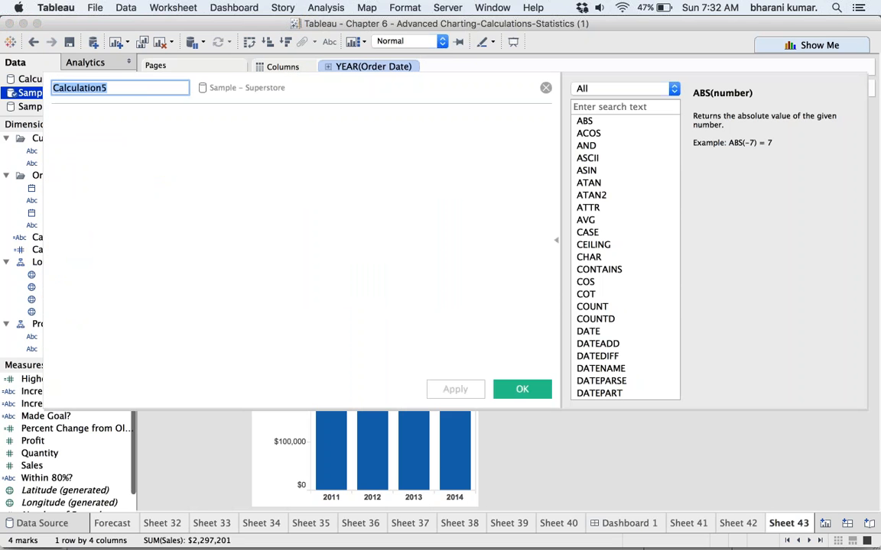
left_click_drag(359, 79, 453, 68)
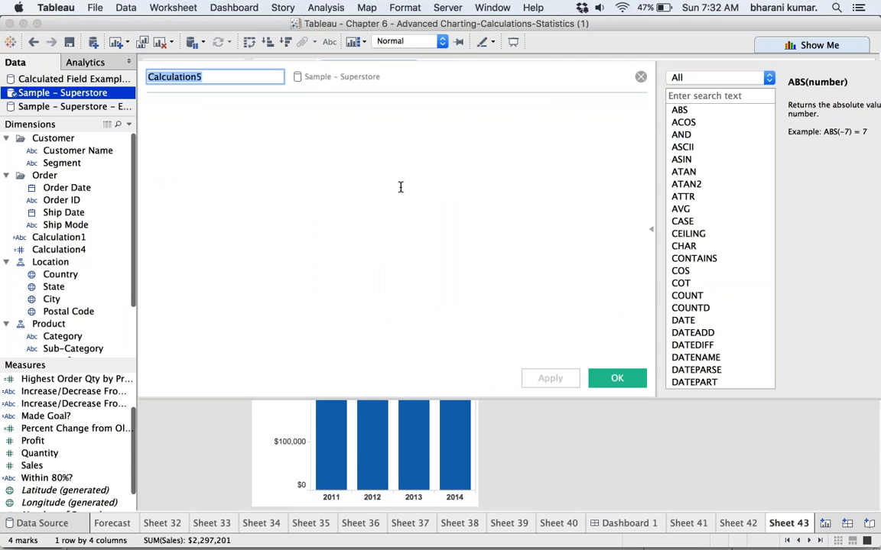
type("Two")
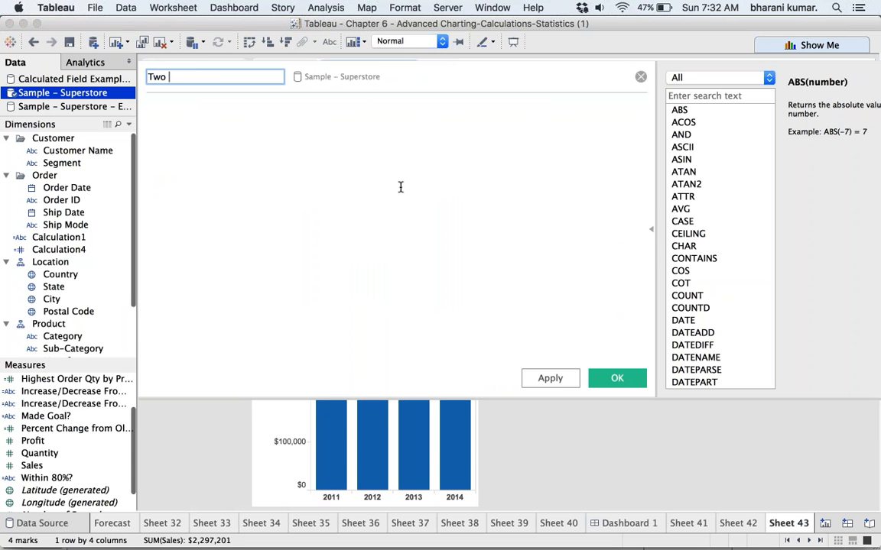
type(" half years")
Begin the formula with an IIF function whose test is MONTH([Order Date]) < 7.
left_click(246, 155)
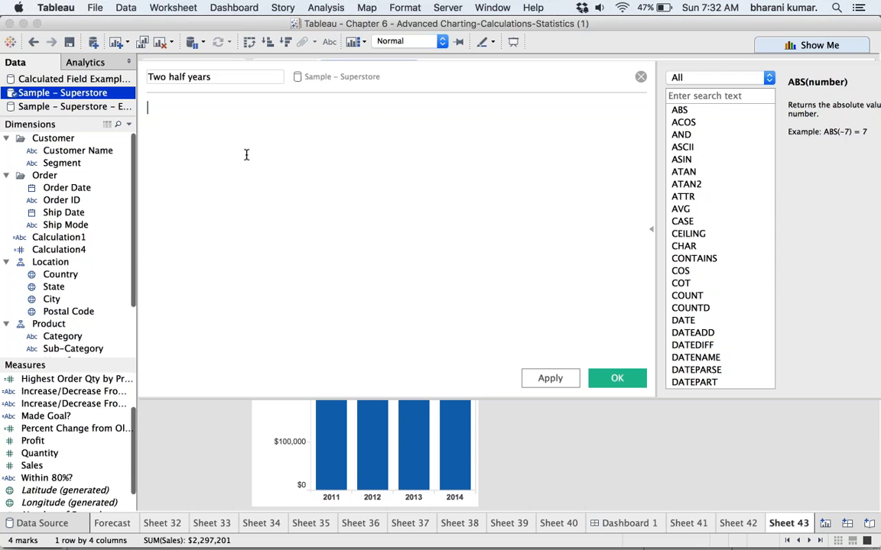
type("iif")
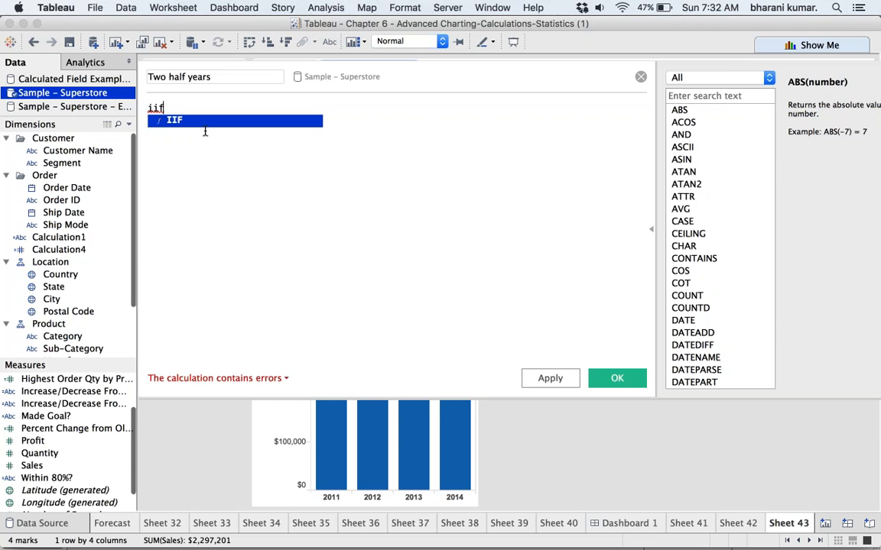
key("Return")
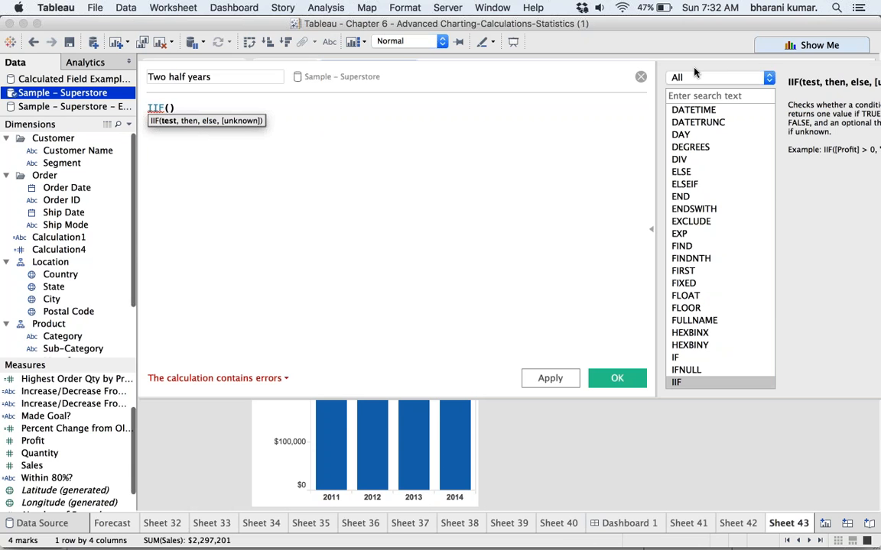
left_click_drag(581, 80, 472, 135)
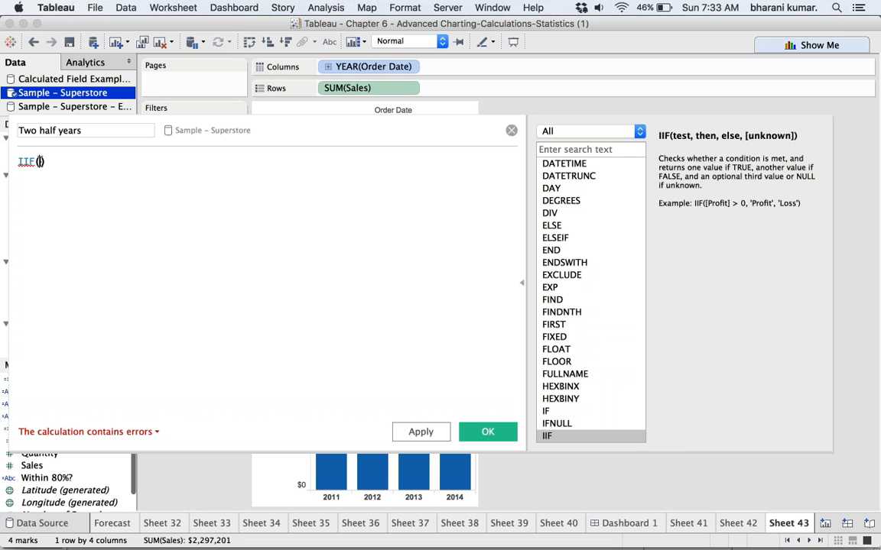
type("Mon")
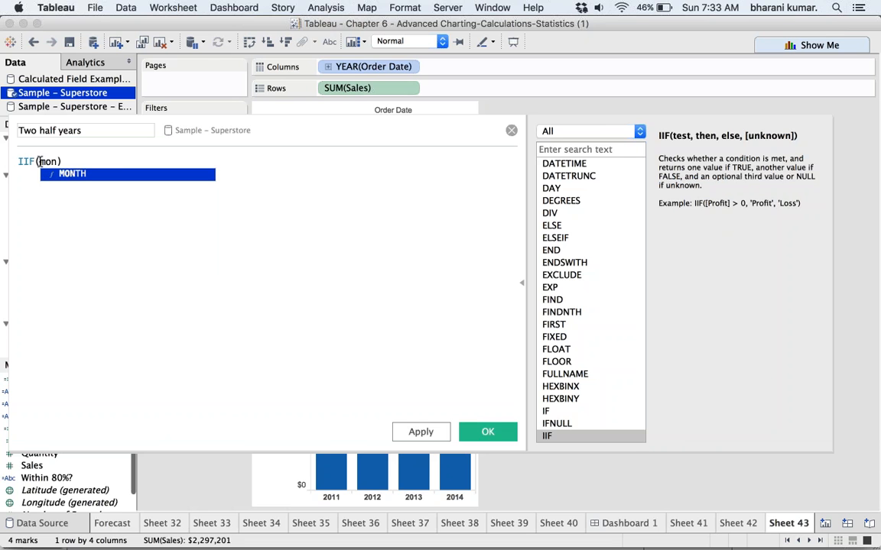
key("Return")
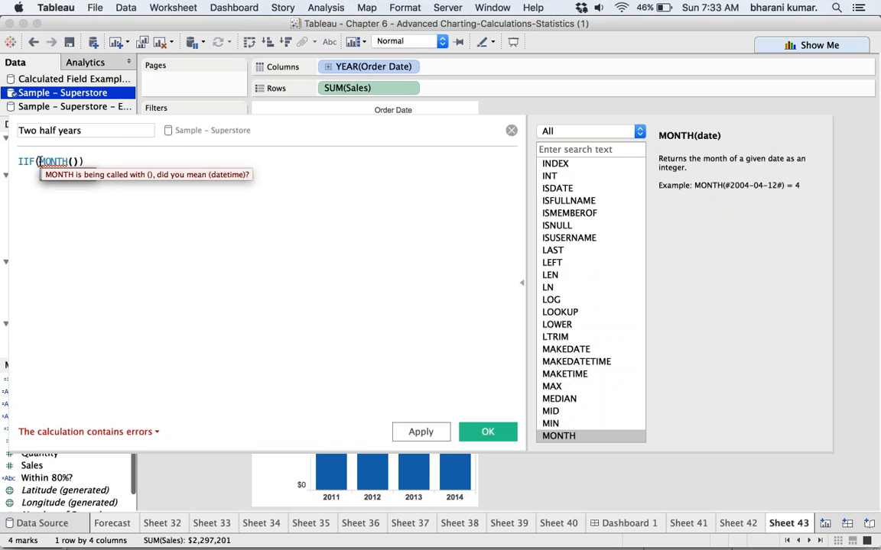
type("[order")
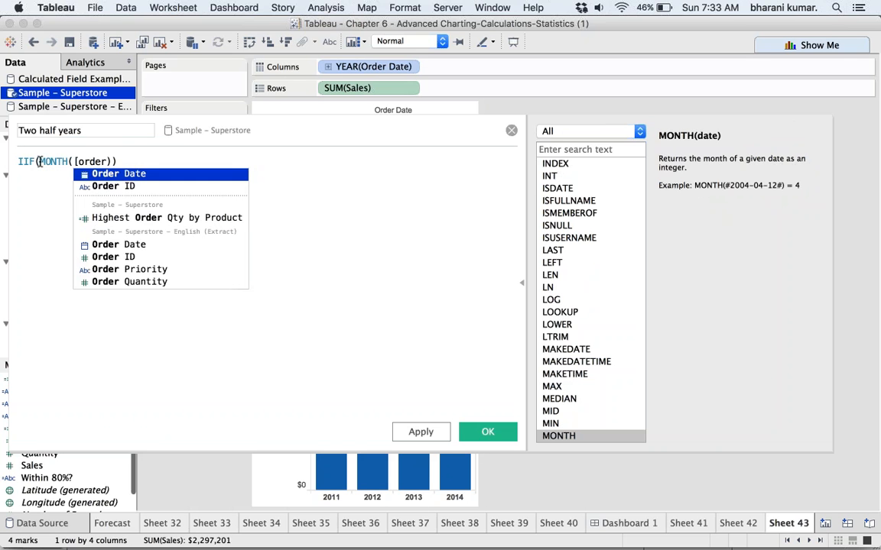
key("Return")
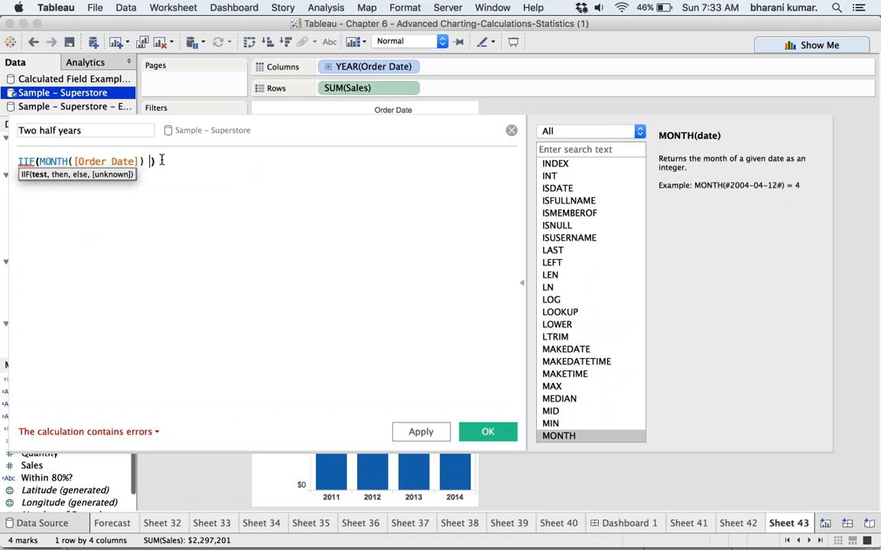
type("< 7")
Complete the IIF formula so it returns "1st Half" when the test is true and "2nd Half" otherwise.
type(", \"")
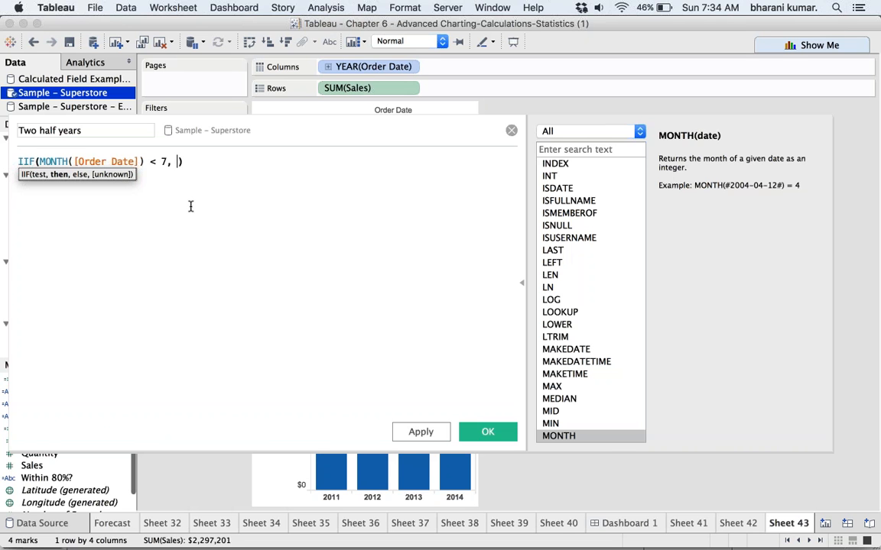
type("1st Half")
type("\", ")
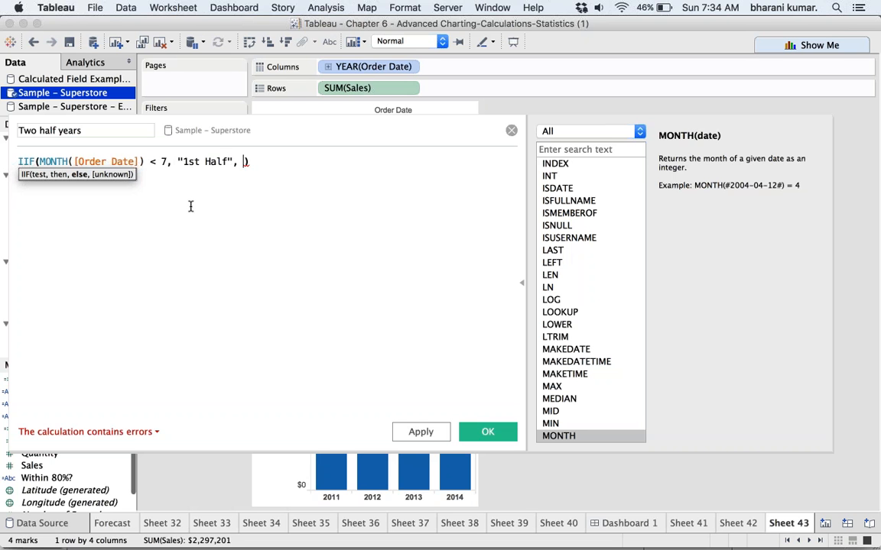
type("\"2nd Half")
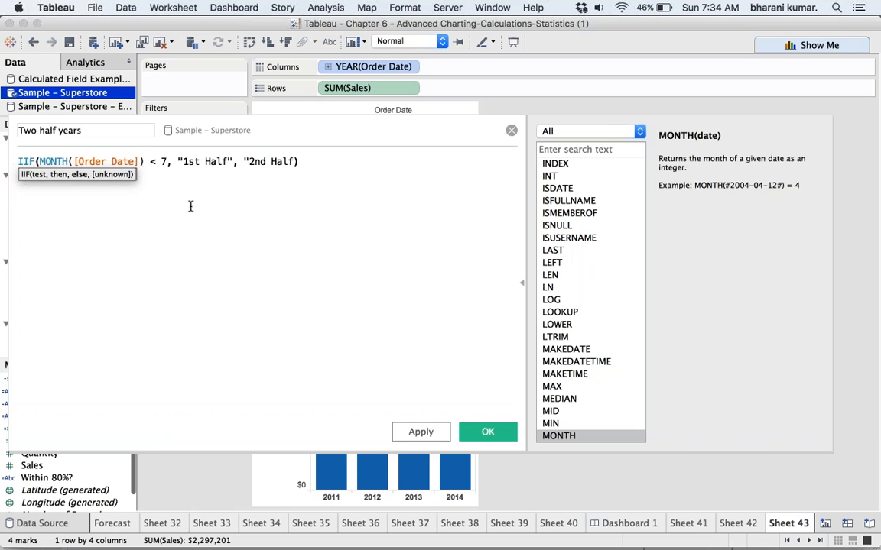
type("\"")
left_click(305, 196)
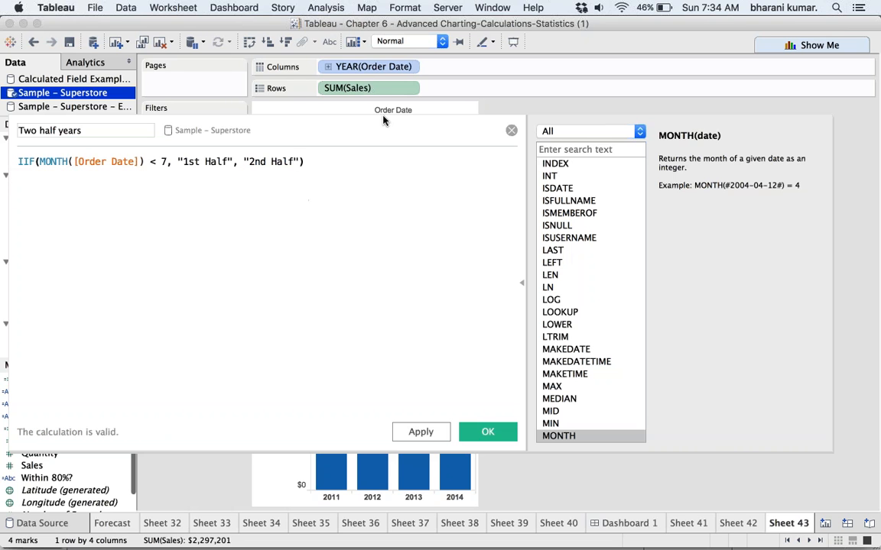
Apply and save the Two half years calculated field.
left_click_drag(381, 121, 567, 74)
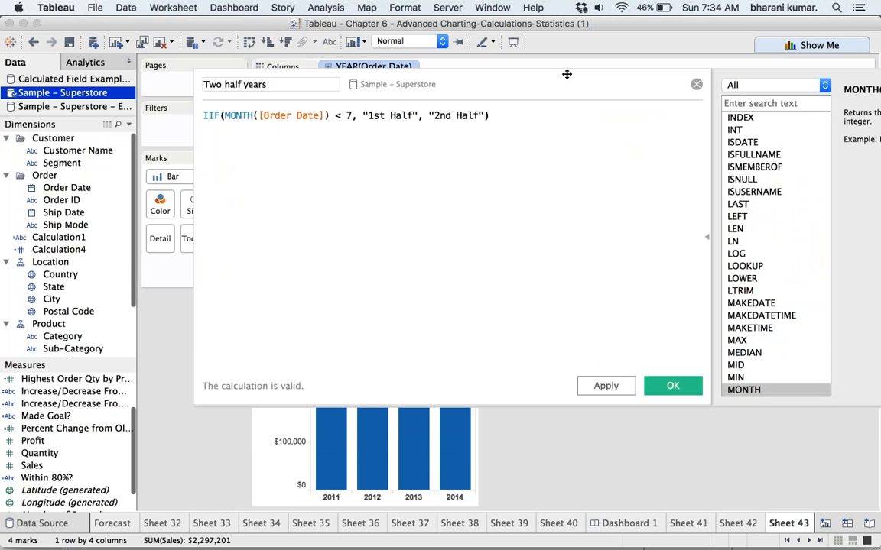
left_click(603, 387)
left_click(605, 386)
left_click(672, 388)
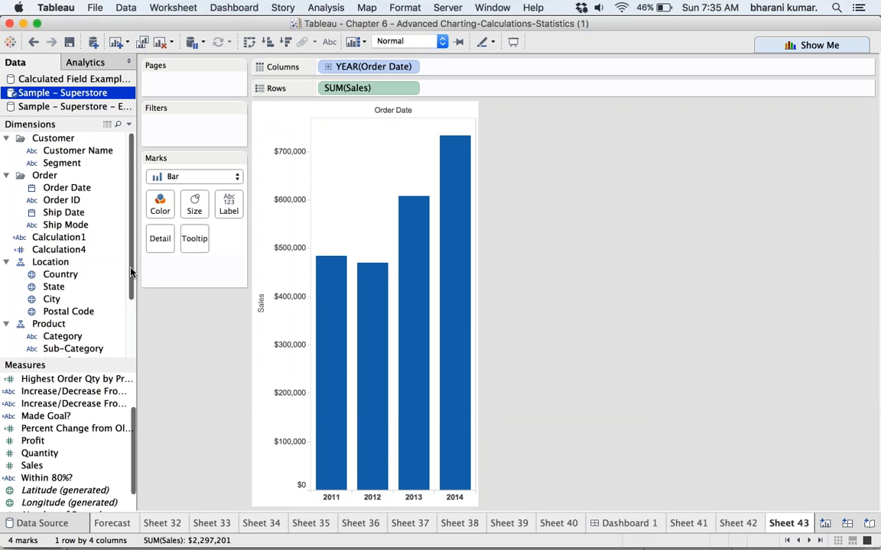
Color the yearly Sales bars by the Two half years dimension and inspect the half-year segments.
scroll(116, 299, "down", 3)
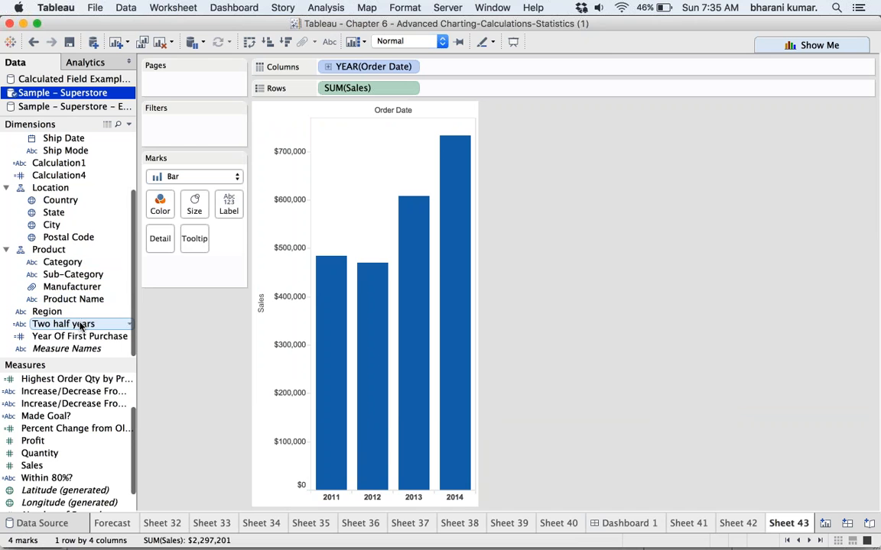
left_click_drag(80, 326, 160, 205)
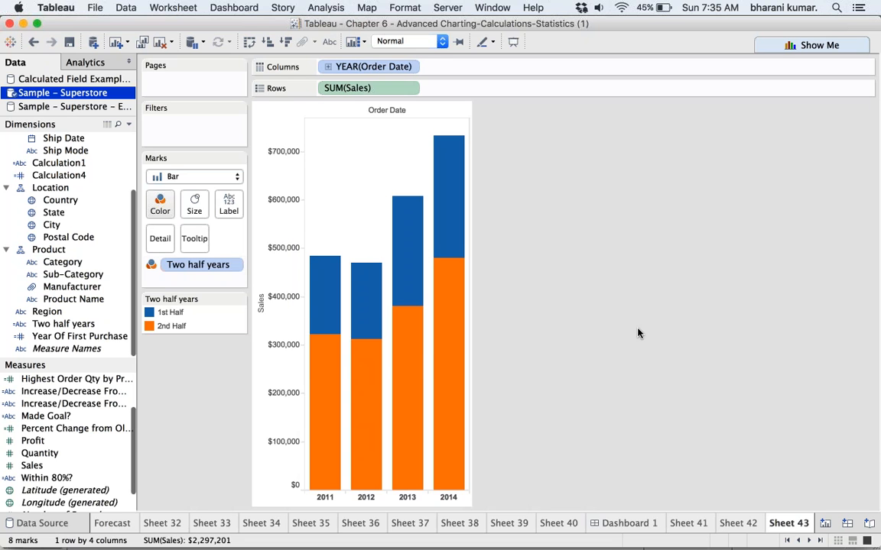
mouse_move(331, 309)
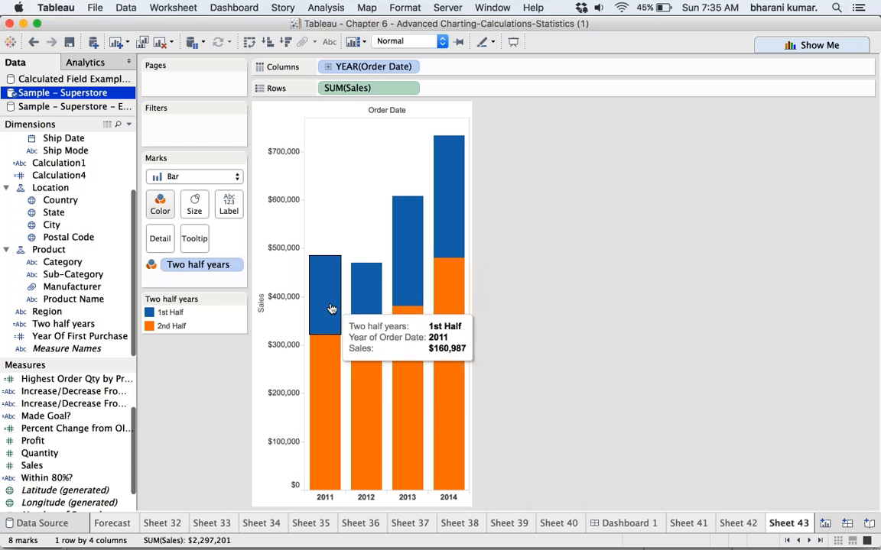
mouse_move(319, 406)
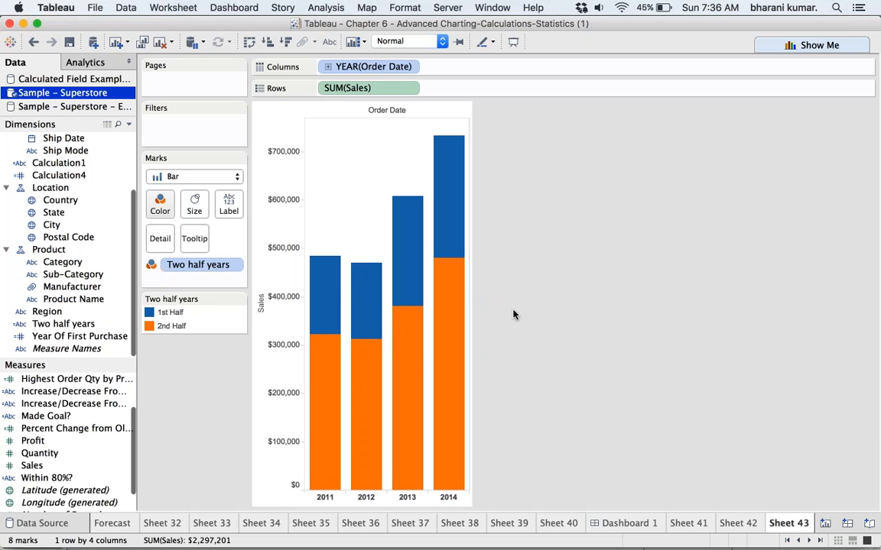
mouse_move(457, 253)
Switch to PowerPoint to review the Calculated Fields slide on parts and types of calculated fields, and return to Tableau.
mouse_move(514, 547)
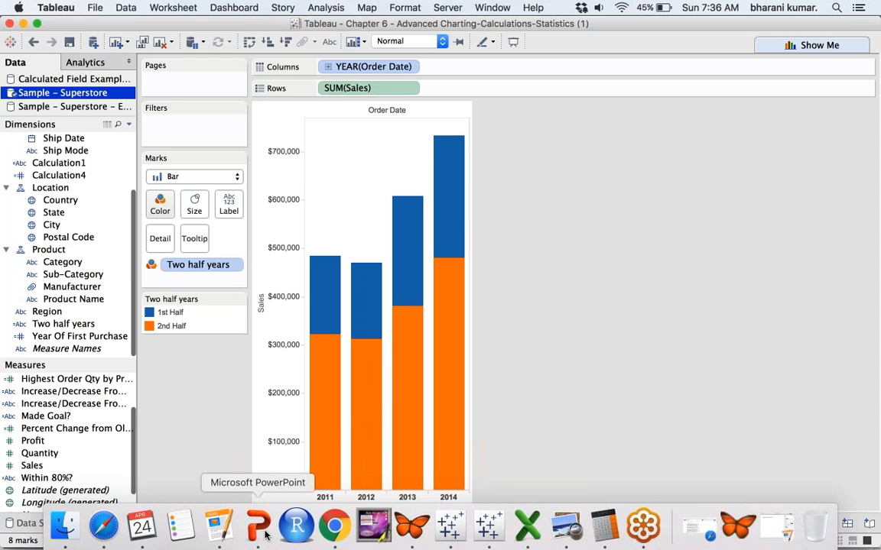
left_click(258, 528)
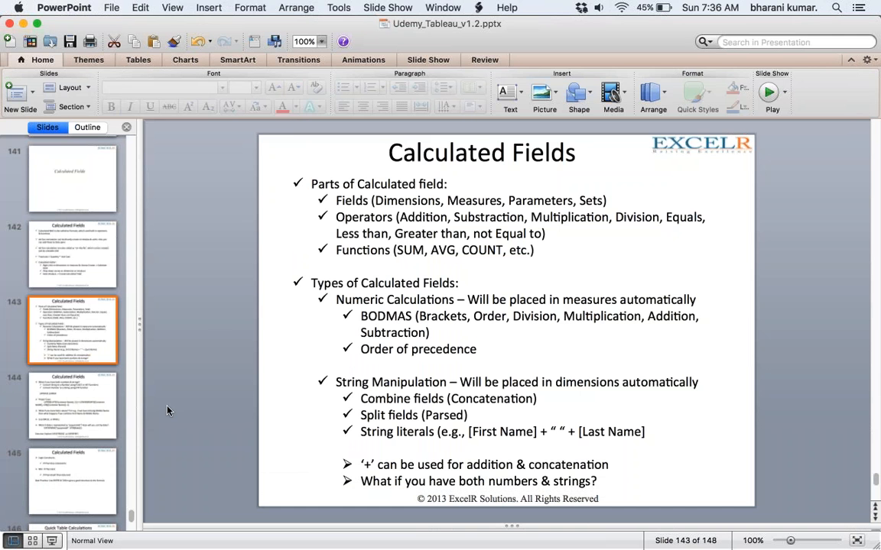
left_click(52, 541)
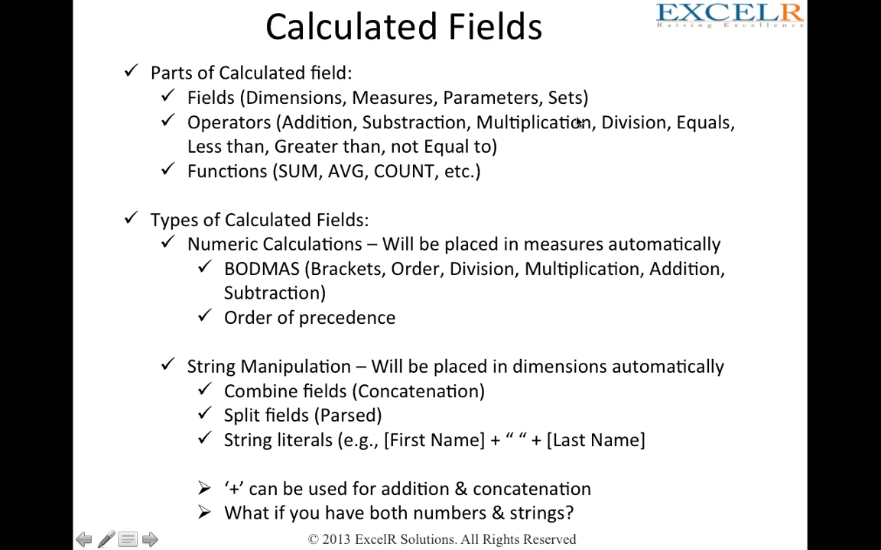
key("Escape")
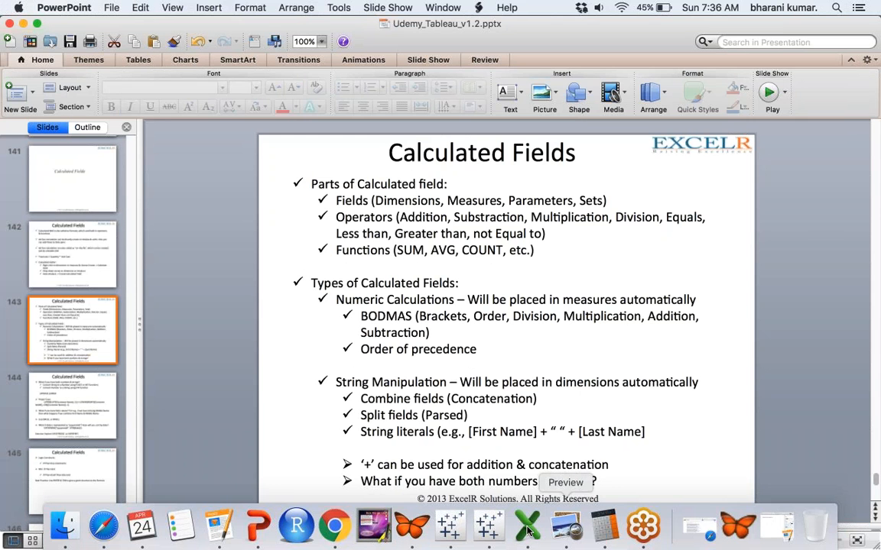
left_click(493, 527)
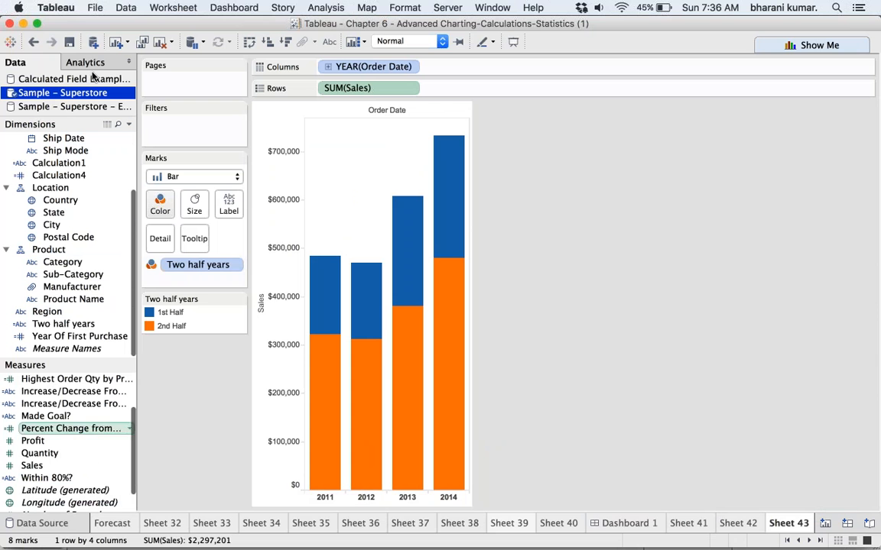
key("super+Tab")
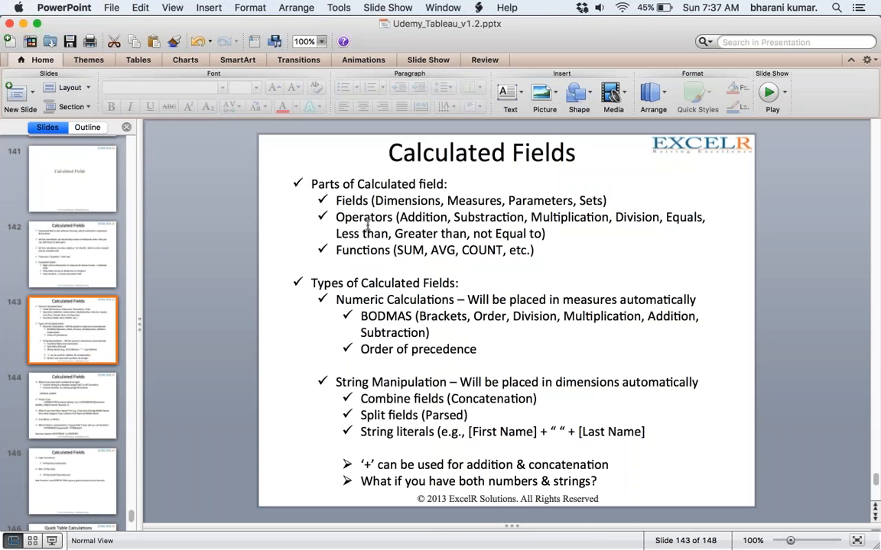
key("super+Tab")
mouse_move(325, 289)
key("super+Tab")
key("super+Tab")
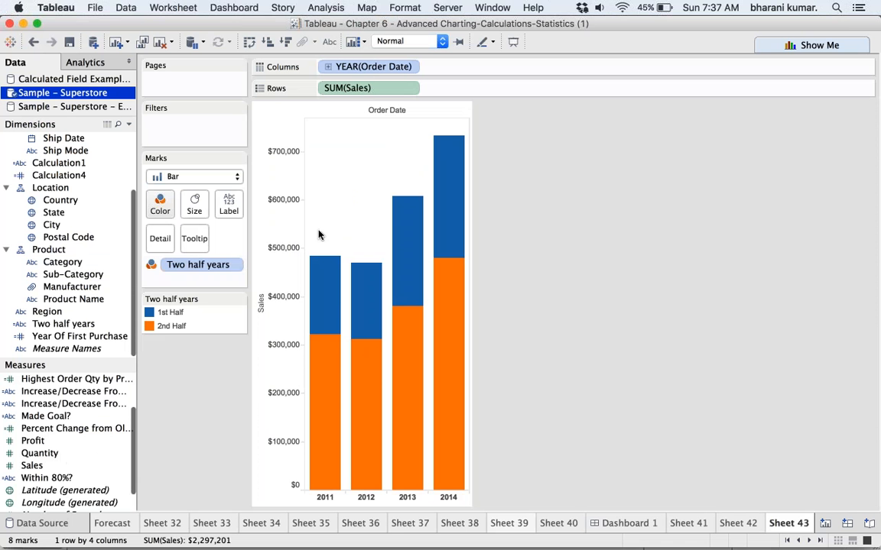
right_click(191, 269)
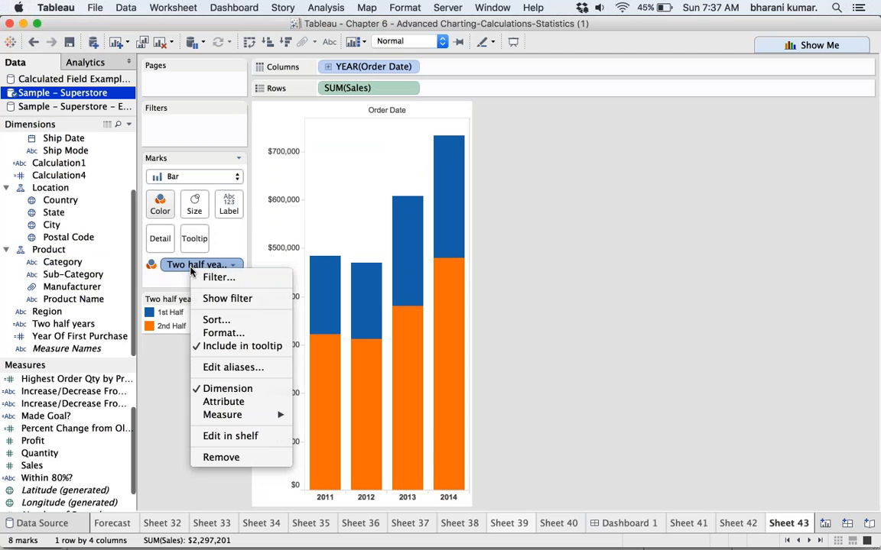
right_click(86, 324)
left_click(127, 95)
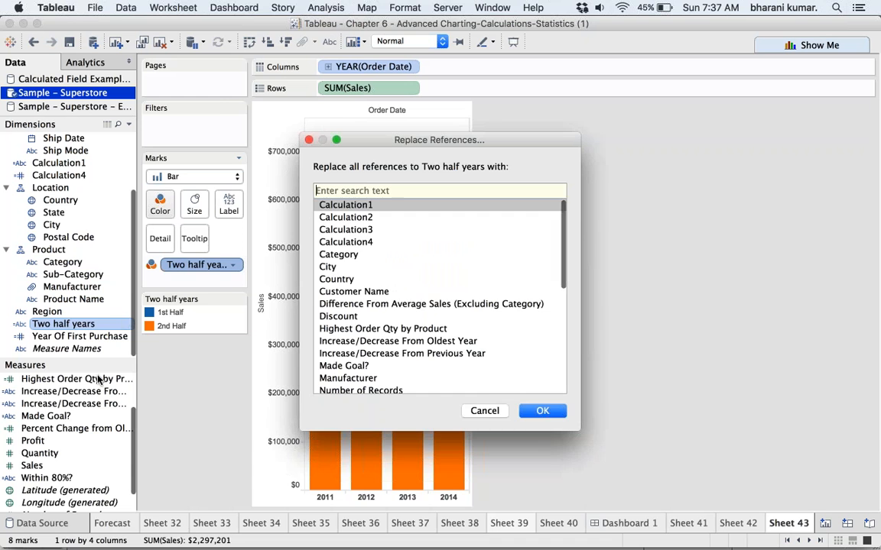
left_click(493, 415)
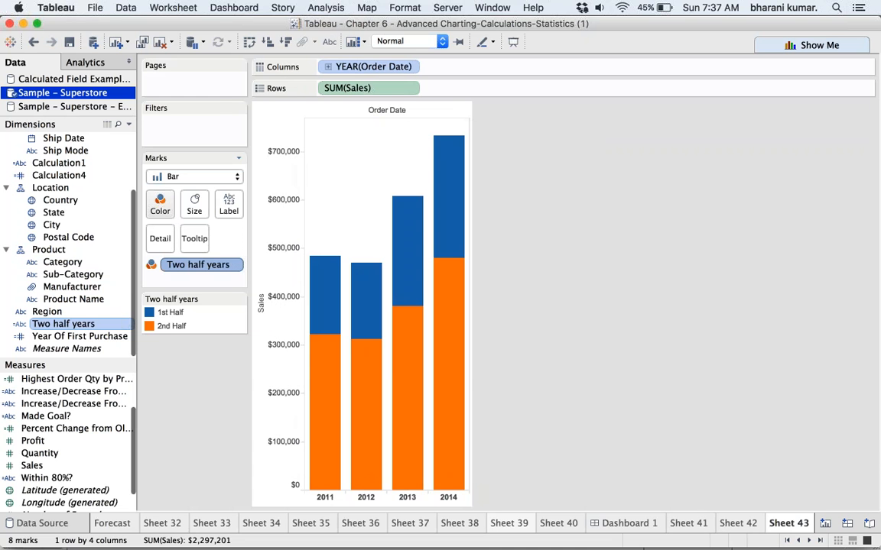
Open the Two half years calculation in the editor and examine the parts of its IIF formula.
right_click(89, 326)
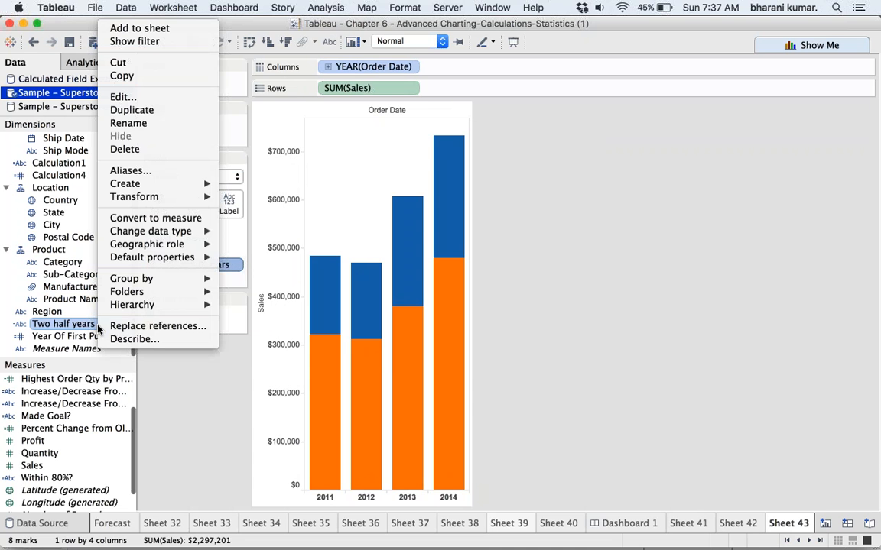
left_click(145, 97)
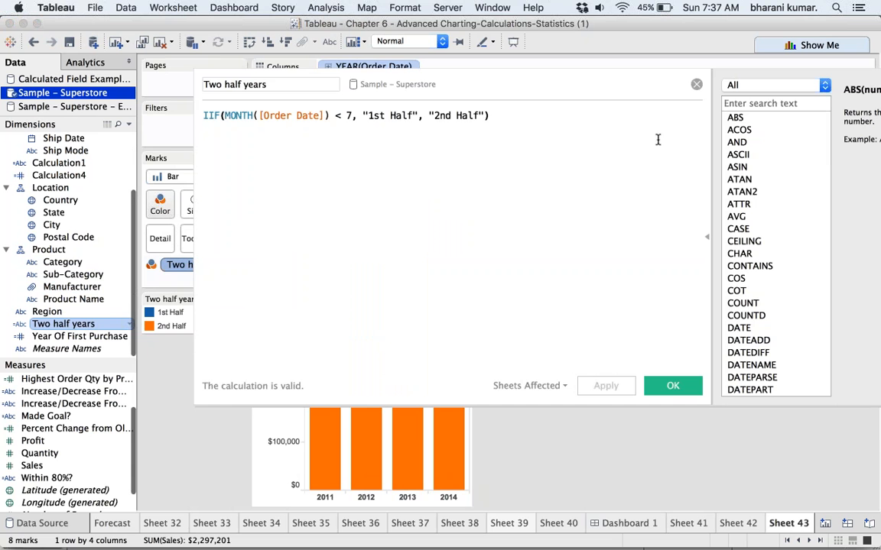
left_click_drag(600, 83, 462, 121)
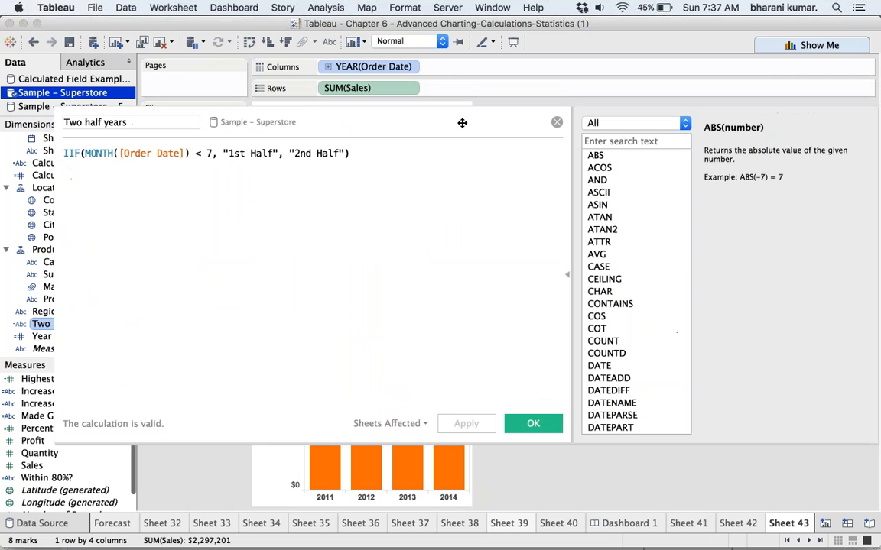
left_click(202, 154)
Switch to PowerPoint and show the Calculated Fields slide as a full-screen slide show.
left_click(257, 528)
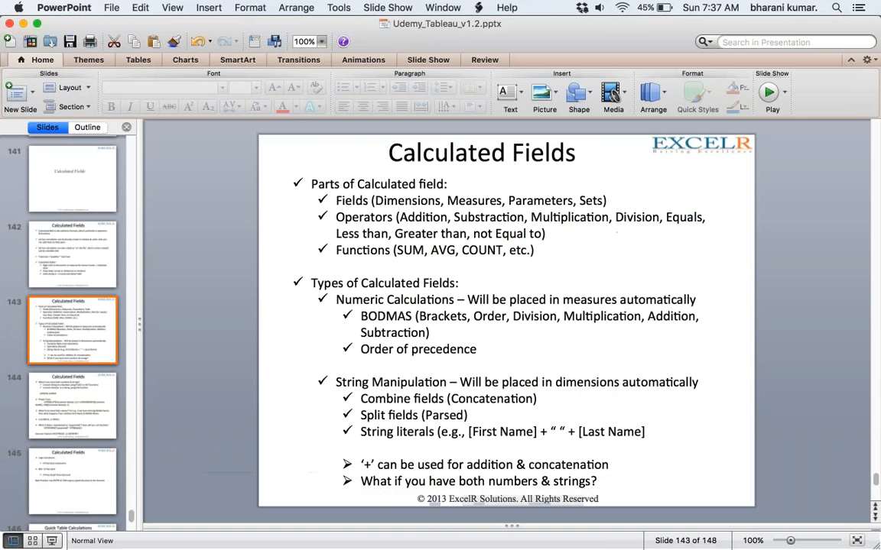
left_click(55, 540)
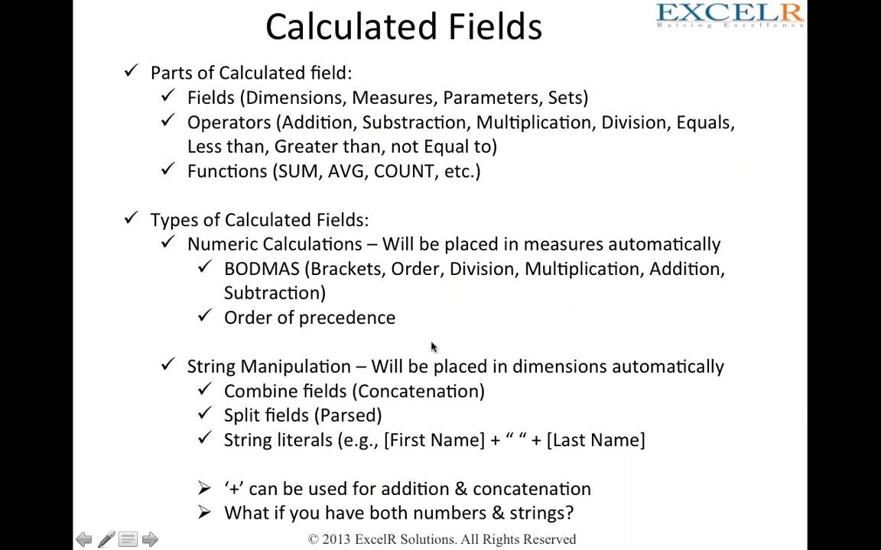
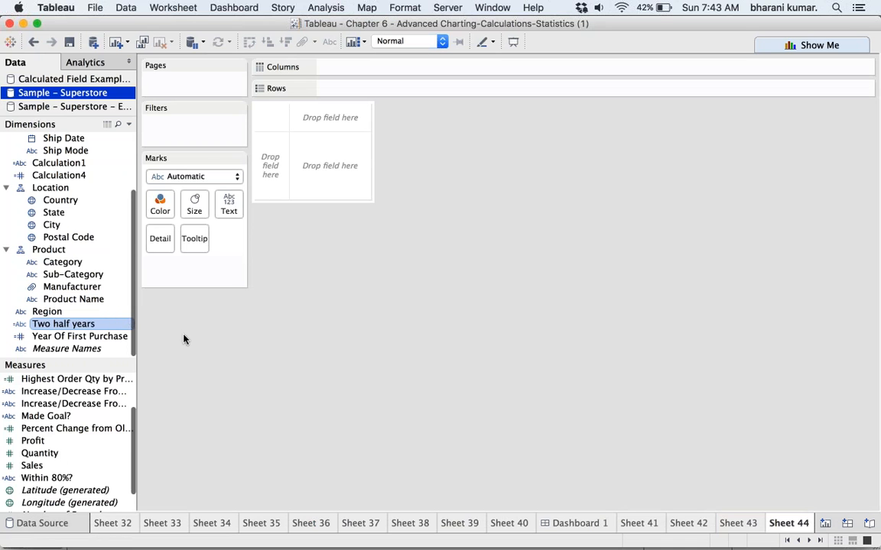
Add Customer Name to Rows in the empty Sheet 44 and apply the automatic Split transformation to the field.
scroll(107, 192, "up", 3)
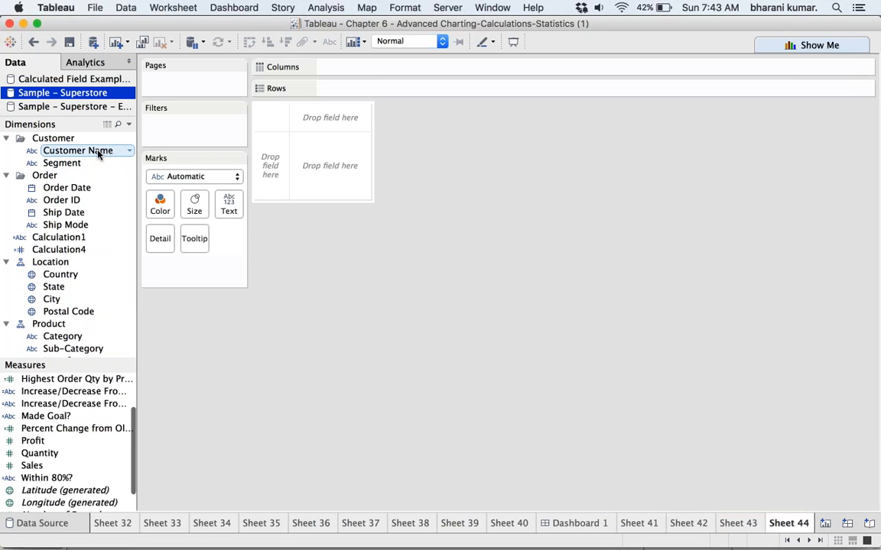
left_click_drag(98, 154, 390, 88)
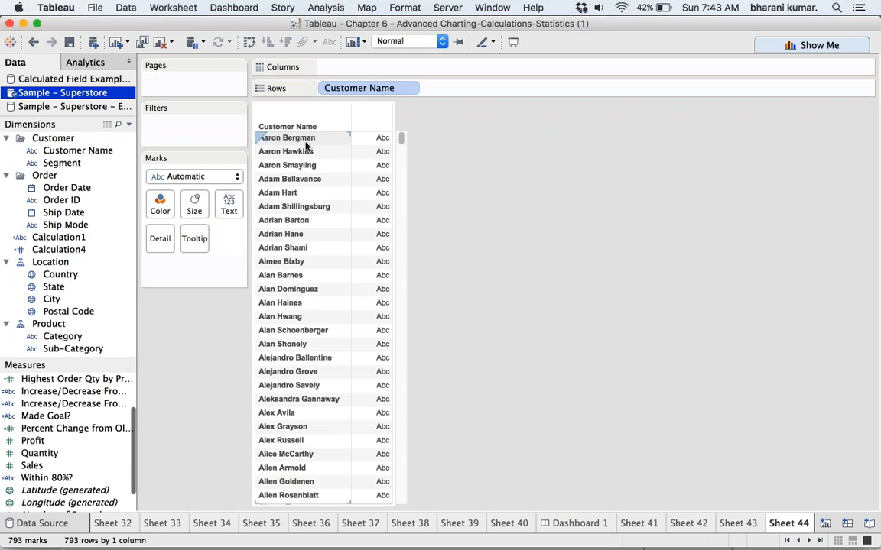
right_click(95, 155)
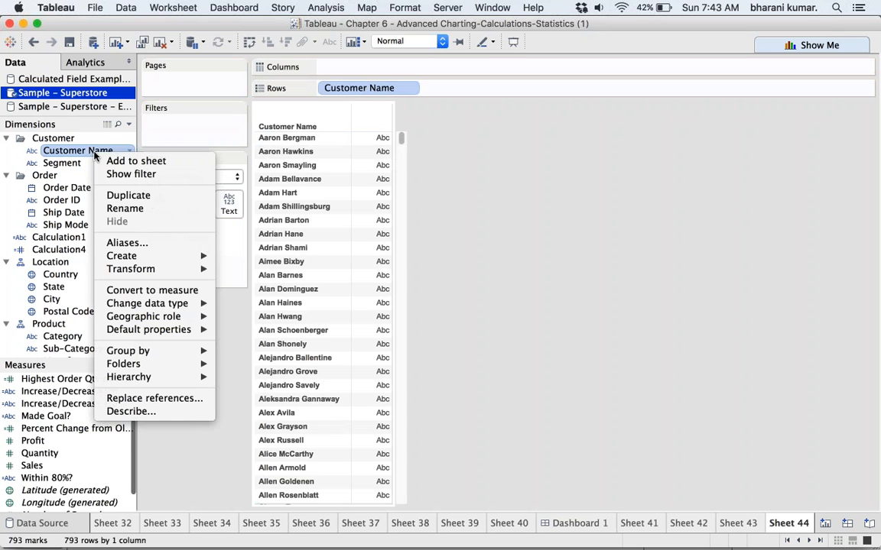
mouse_move(196, 271)
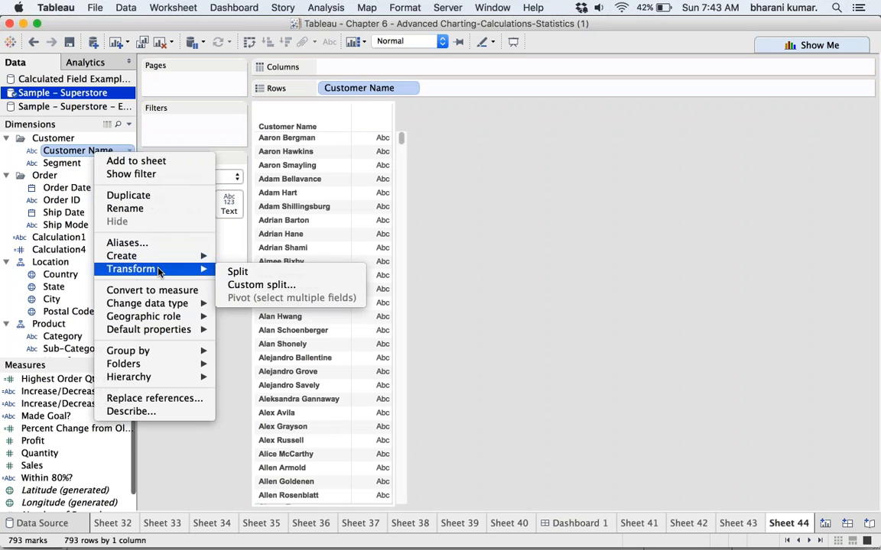
left_click(235, 273)
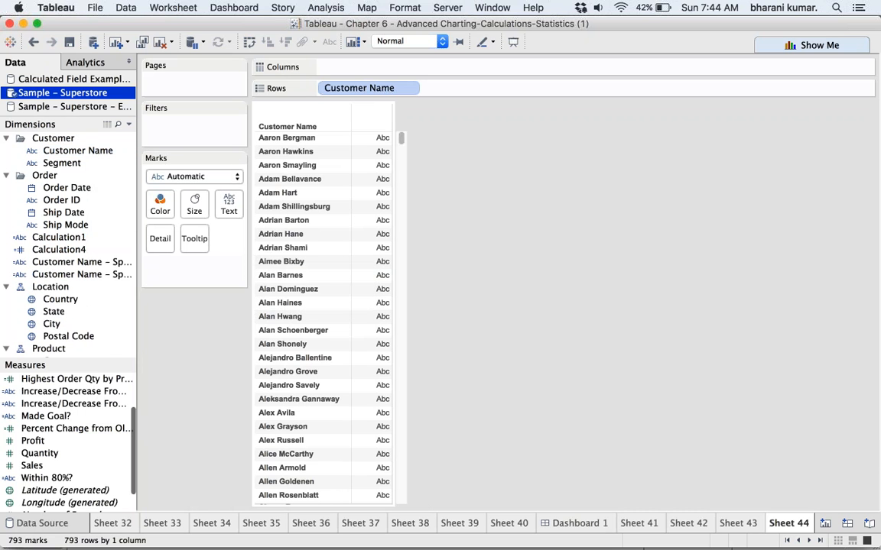
Widen the data pane, add Customer Name - Split 1 to Rows and rename that field Customer First Name.
left_click_drag(135, 236, 211, 239)
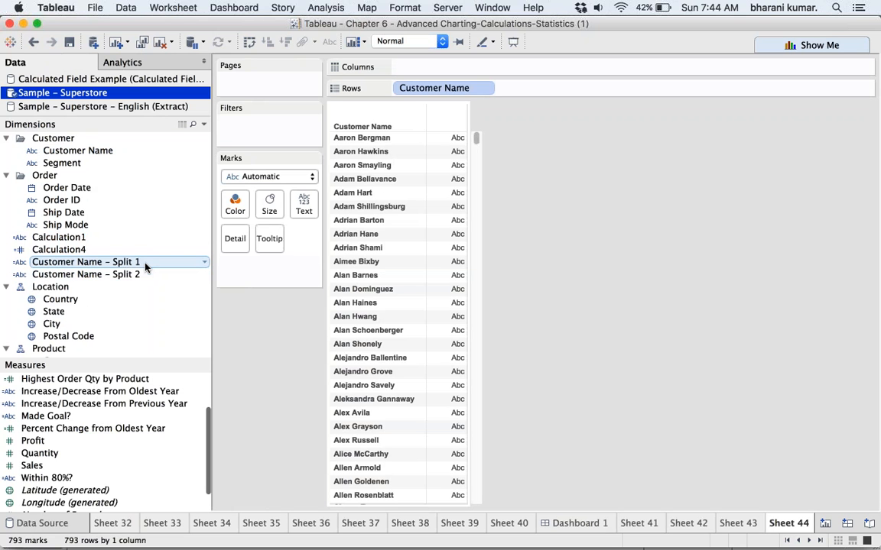
left_click_drag(145, 266, 628, 94)
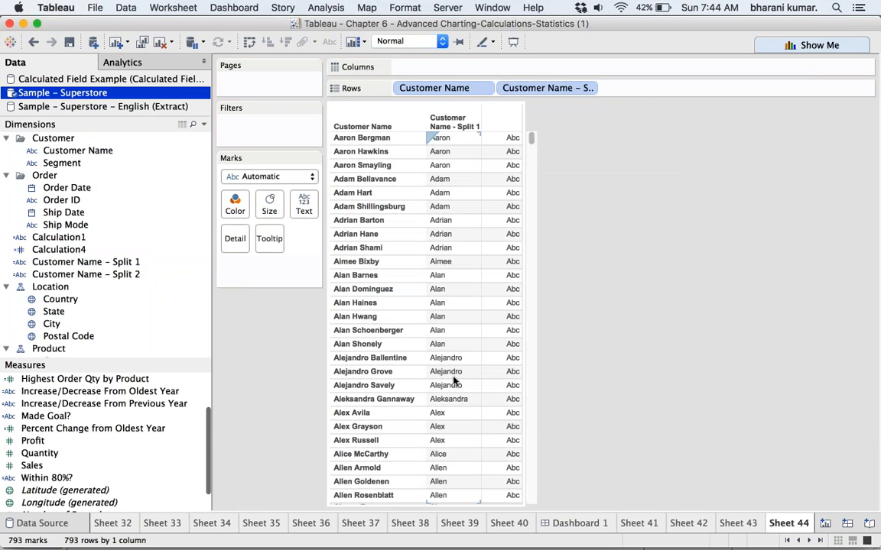
right_click(149, 266)
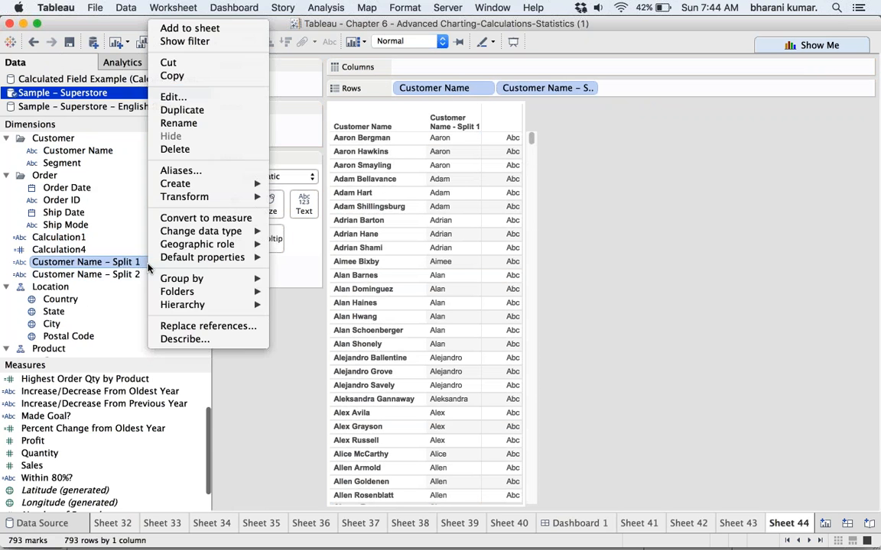
left_click(209, 124)
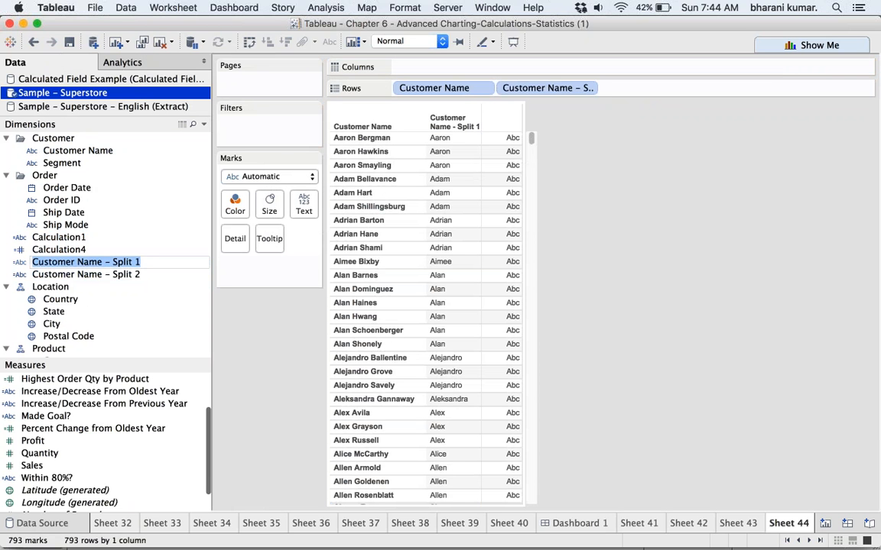
key("Right")
key("BackSpace")
key("BackSpace")
key("BackSpace")
key("BackSpace")
key("BackSpace")
key("BackSpace")
key("BackSpace")
key("BackSpace")
key("BackSpace")
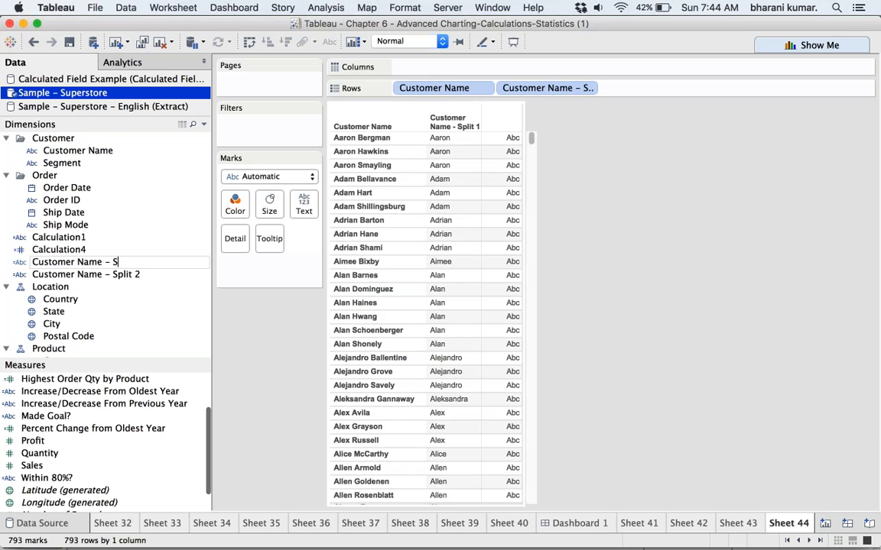
key("BackSpace")
key("BackSpace")
type("e")
left_click(75, 262)
type("First")
key("Return")
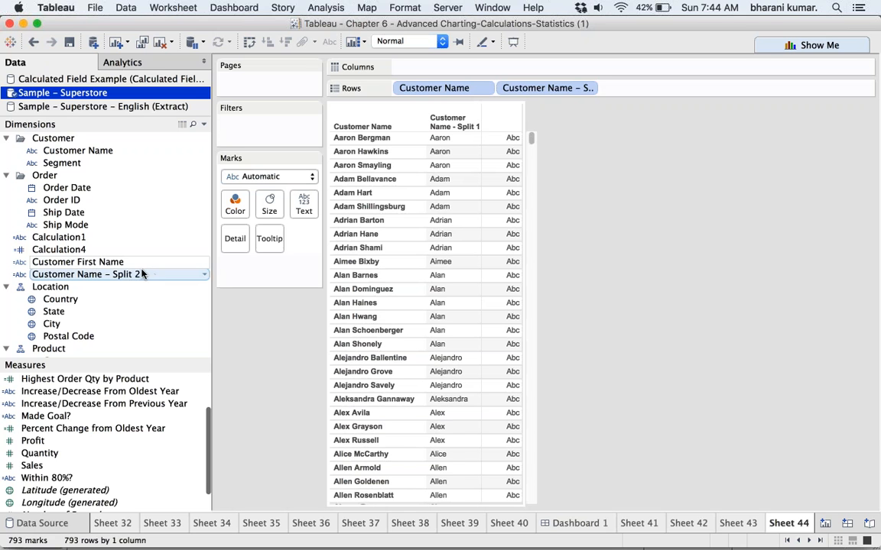
Add Customer Name - Split 2 as the last field on Rows and rename it Customer Last Name.
left_click_drag(127, 278, 695, 90)
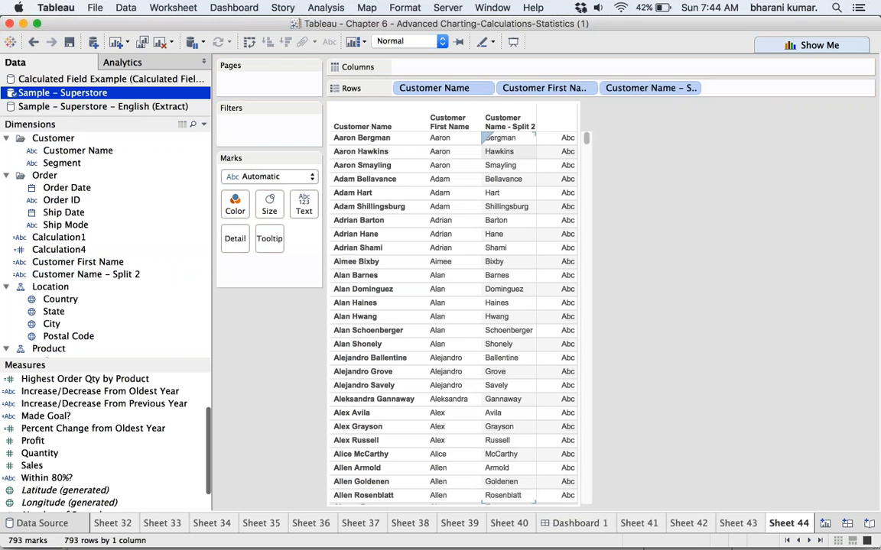
right_click(123, 276)
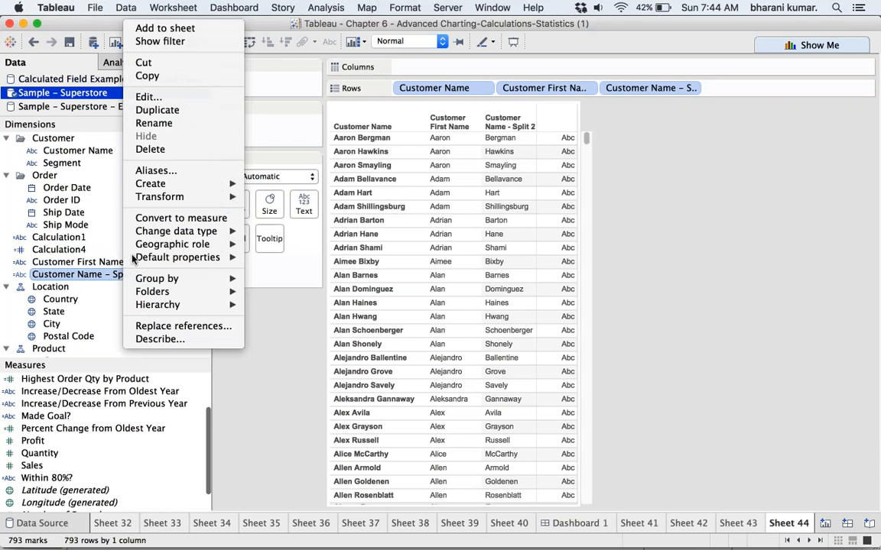
left_click(182, 130)
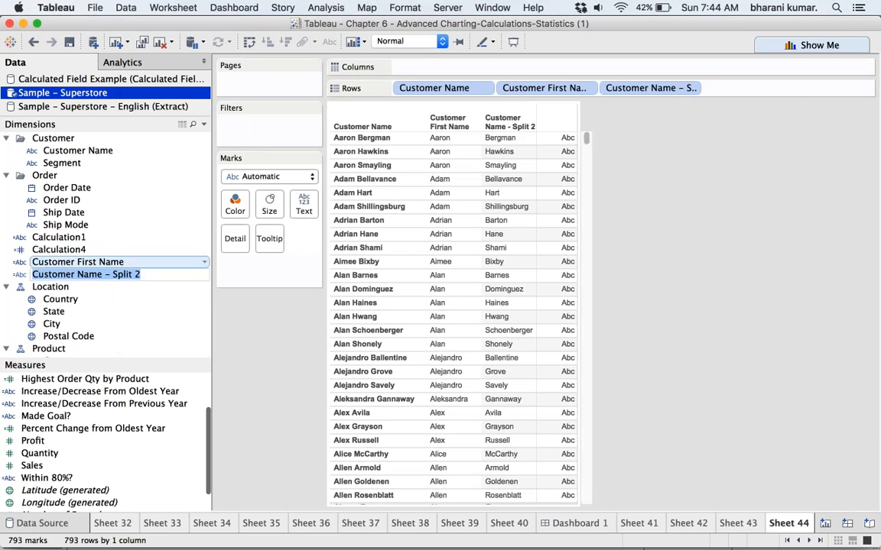
left_click(146, 277)
key("BackSpace")
key("BackSpace")
key("BackSpace")
key("BackSpace")
key("BackSpace")
key("BackSpace")
key("BackSpace")
key("BackSpace")
key("BackSpace")
key("BackSpace")
key("BackSpace")
key("BackSpace")
key("BackSpace")
key("BackSpace")
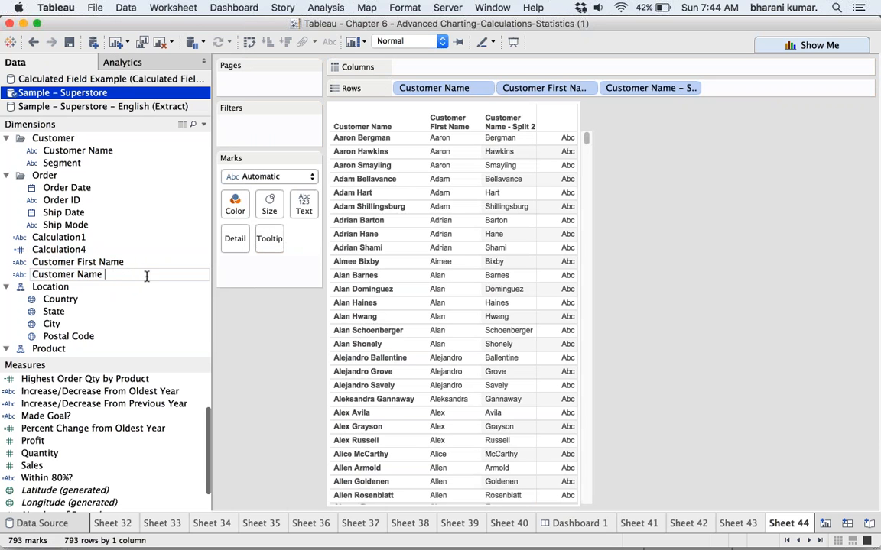
type("Last Name")
key("Return")
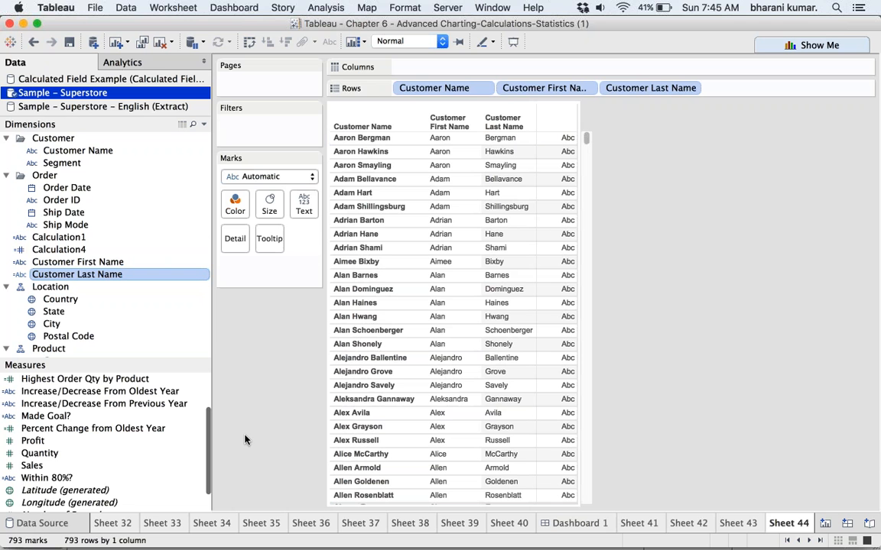
Create a new calculated field named Customer Name Combined.
left_click(317, 9)
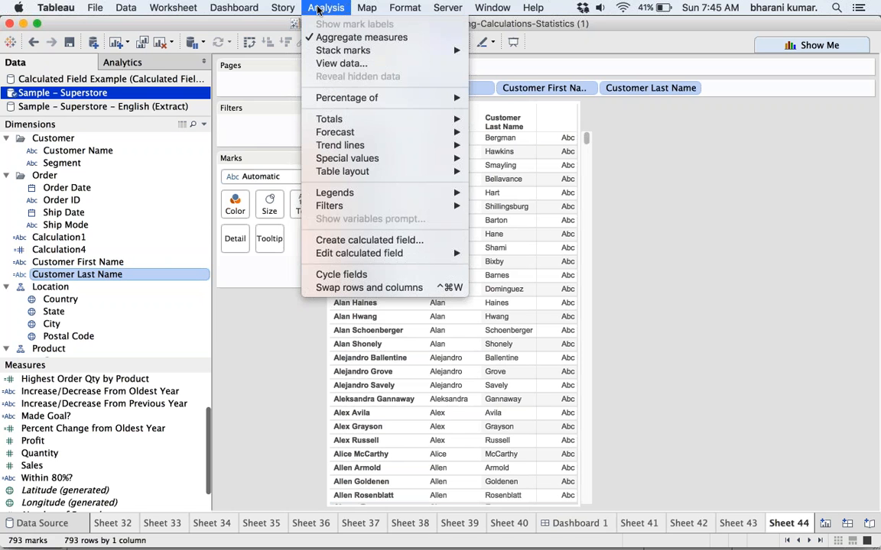
left_click(374, 240)
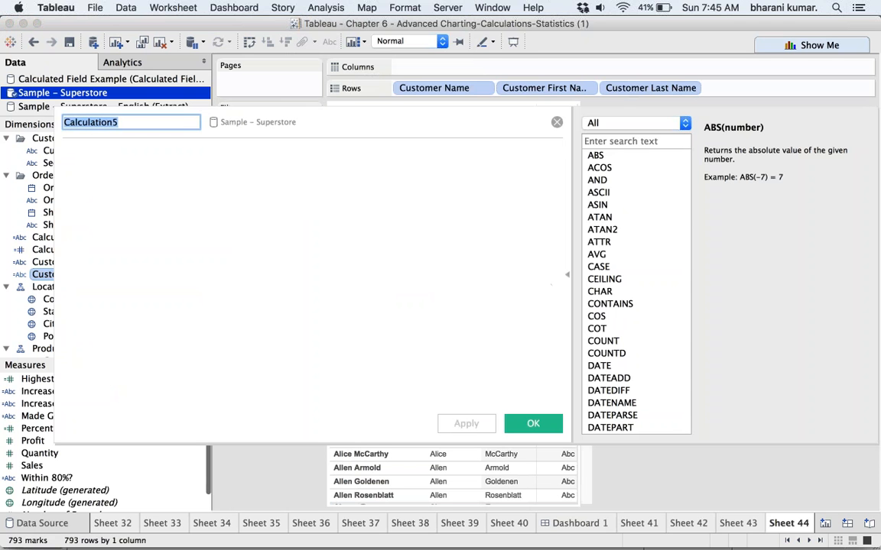
left_click_drag(428, 121, 566, 100)
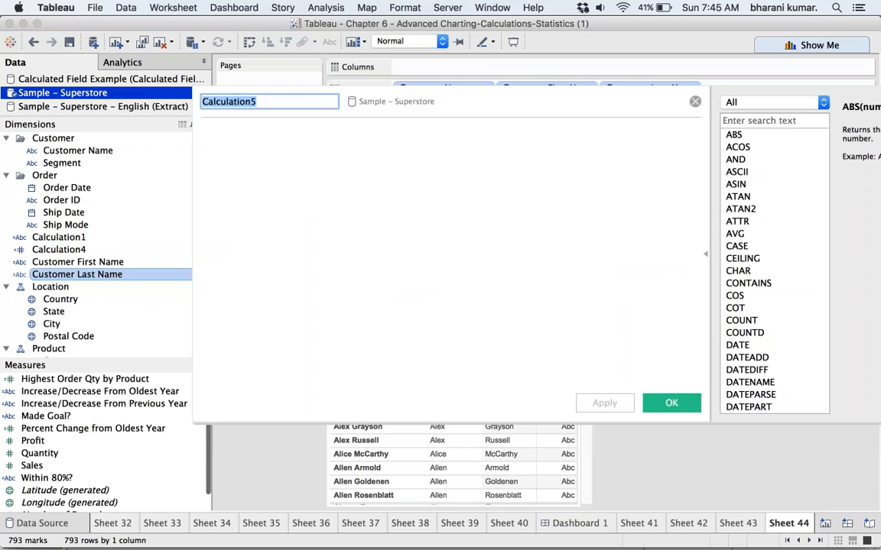
type("Customer N")
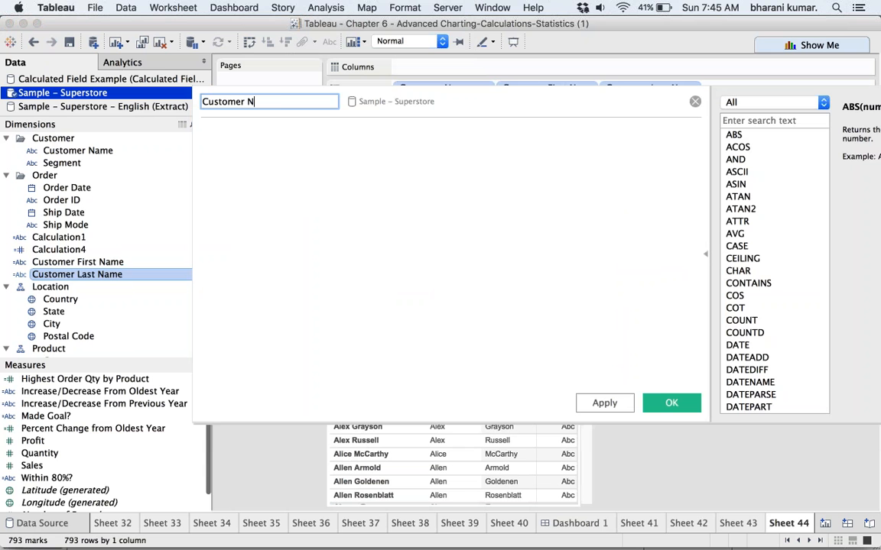
type("ame Combined")
left_click(284, 148)
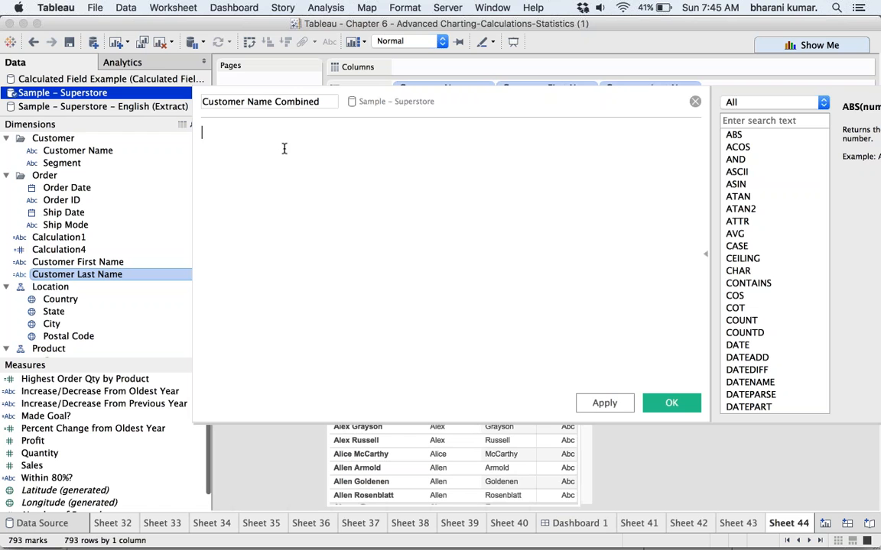
Enter the formula [Customer First Name] + [Customer Last Name], then apply and save the calculated field.
type("[")
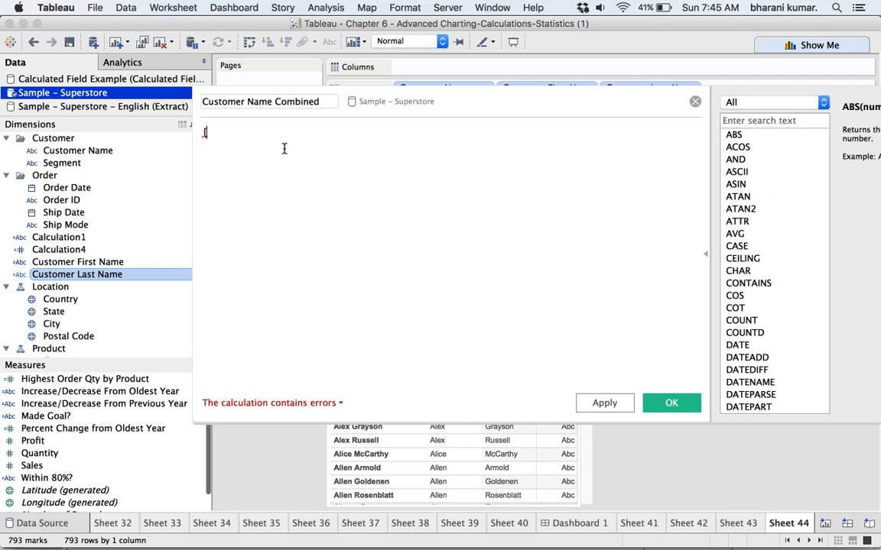
type("cus")
key("Return")
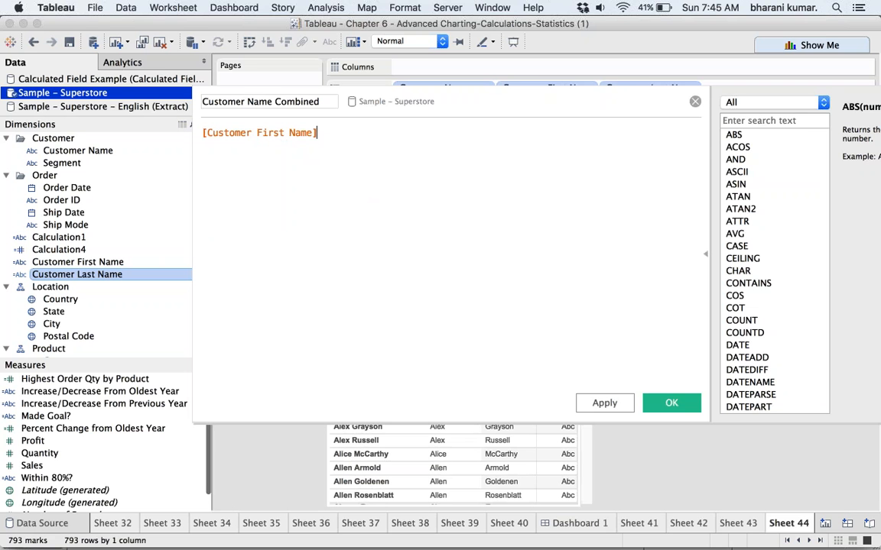
type("+")
key("BackSpace")
key("BackSpace")
type("[")
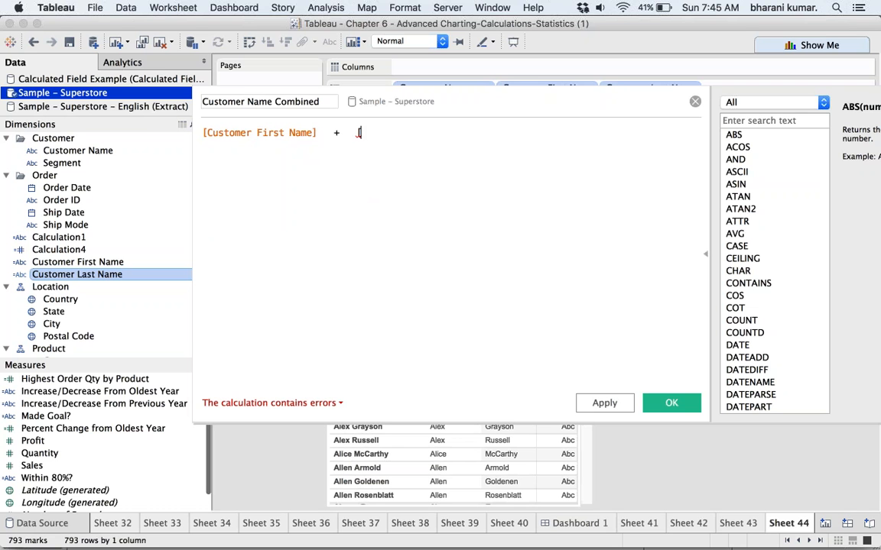
type("Cus")
key("Down")
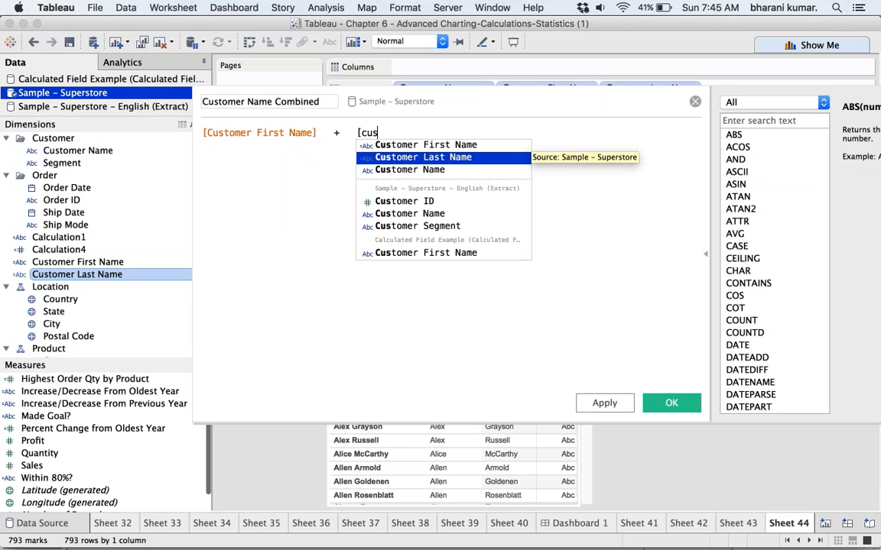
key("Return")
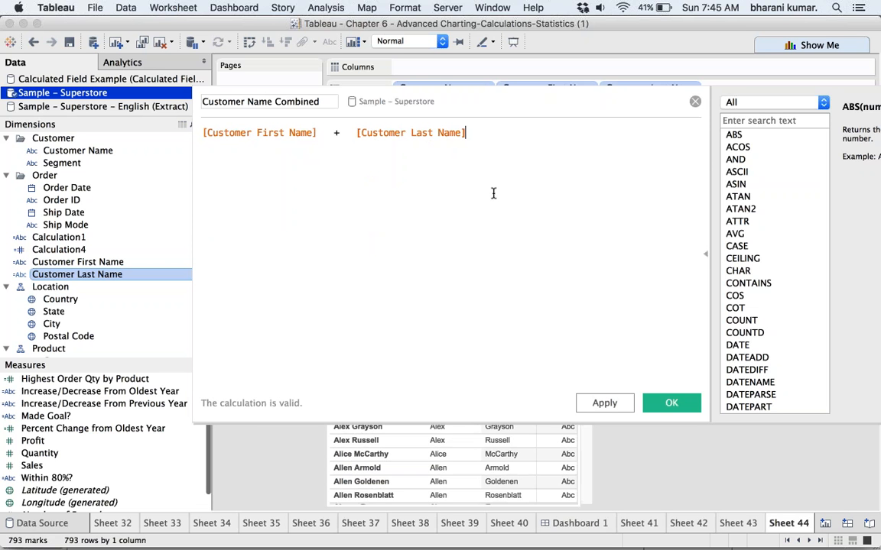
left_click(614, 405)
left_click(669, 403)
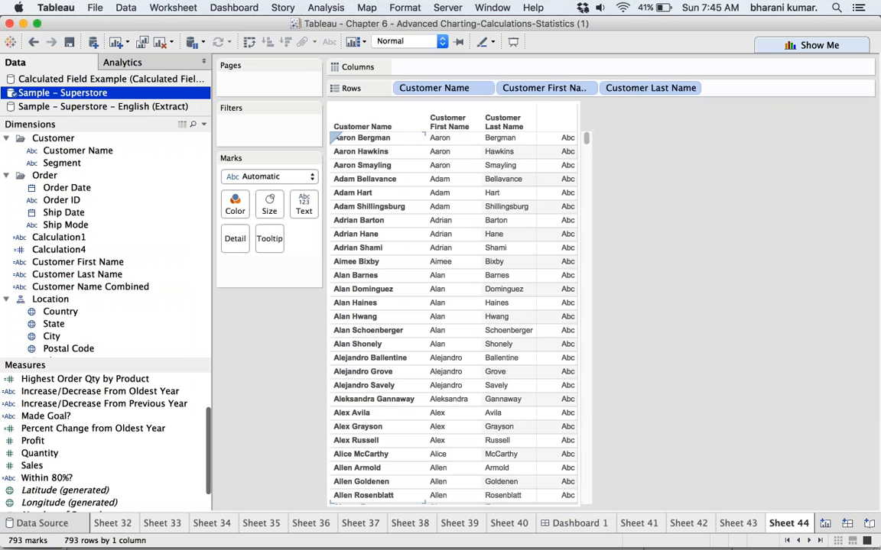
Add Customer Name Combined at the end of Rows and remove the original Customer Name field from Rows.
left_click_drag(86, 288, 778, 85)
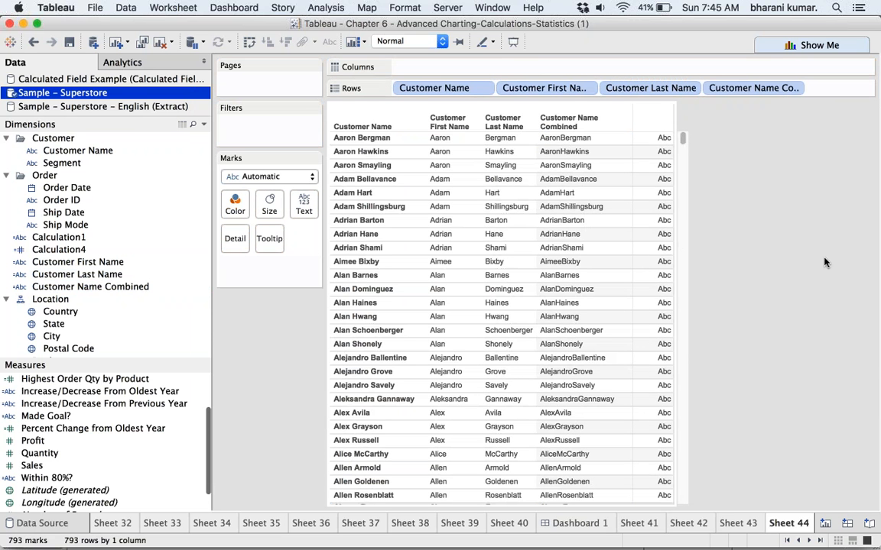
left_click_drag(418, 86, 184, 394)
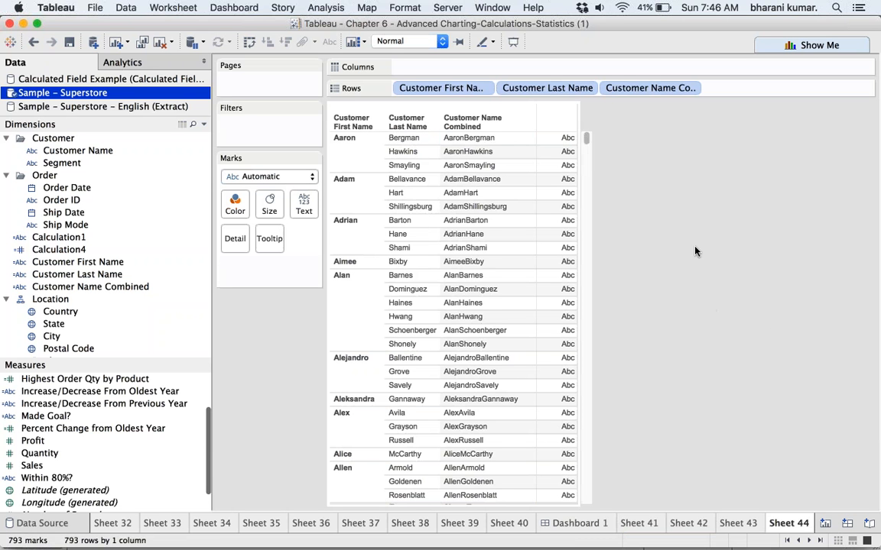
Edit the Customer Name Combined formula to [Customer First Name] + " " + [Customer Last Name], then apply and save it.
right_click(141, 294)
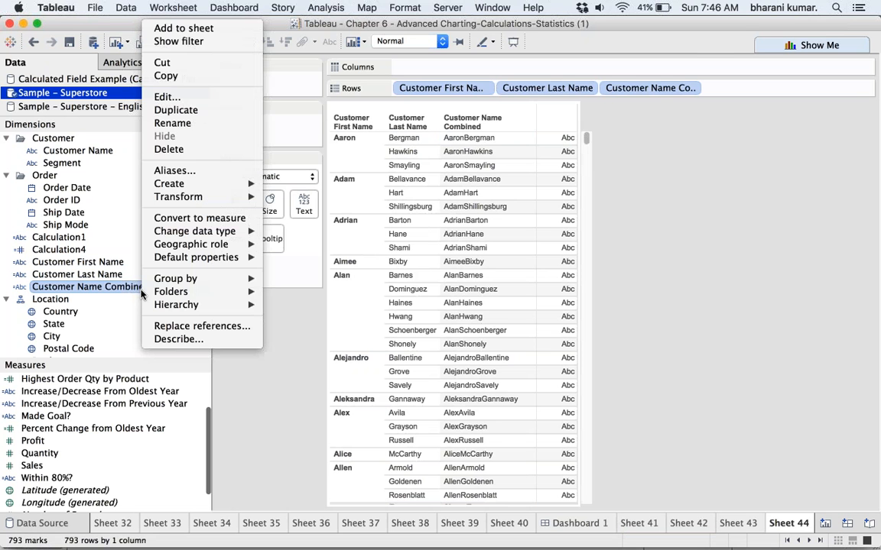
left_click(198, 98)
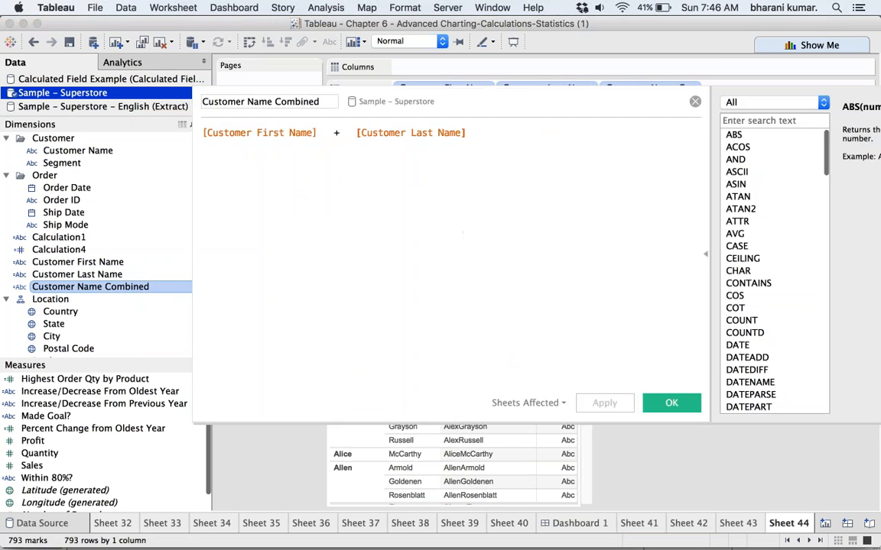
left_click(345, 132)
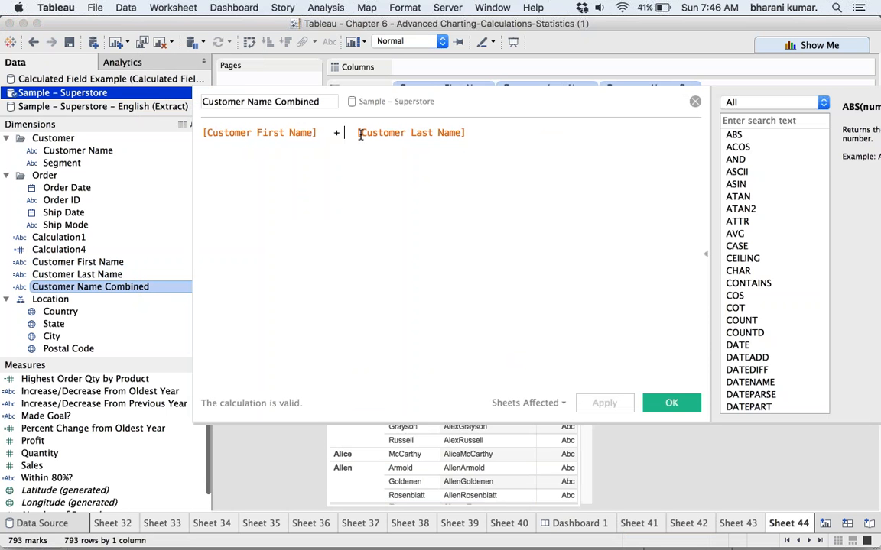
type("\"\"")
key("Left")
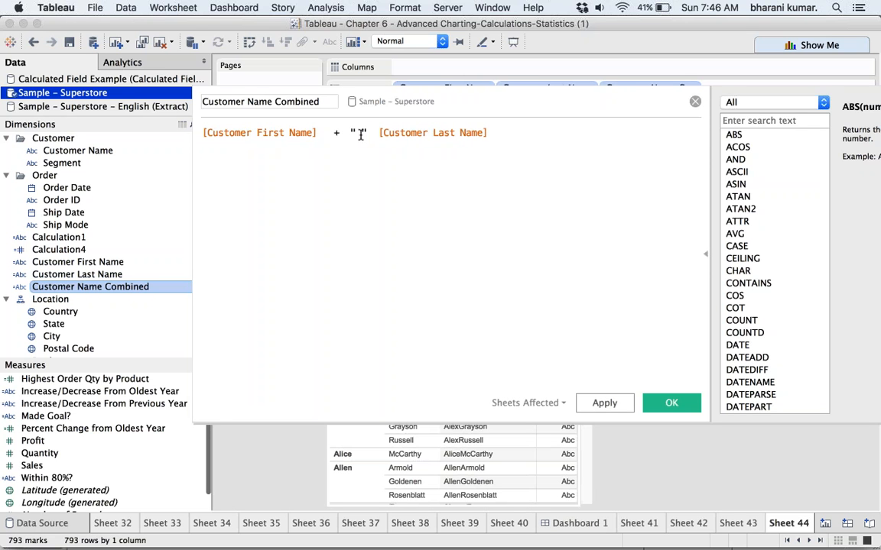
type("+")
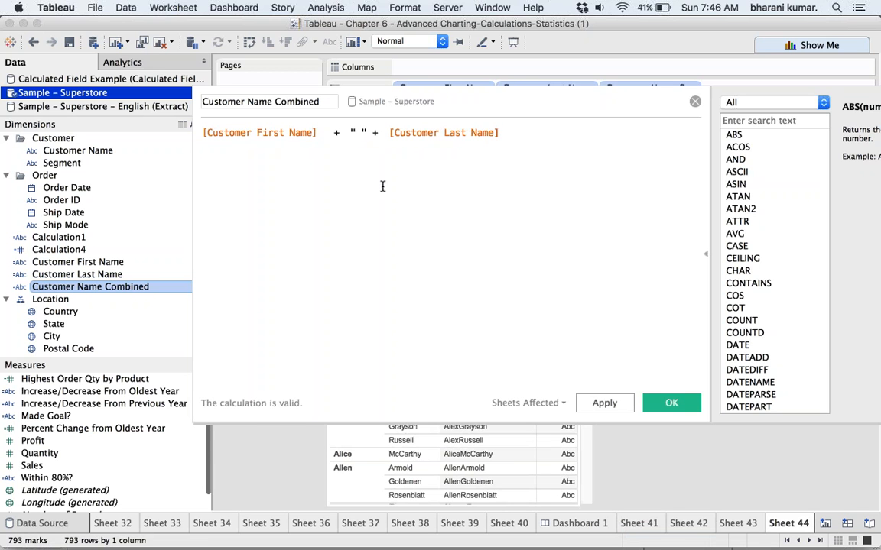
left_click(606, 405)
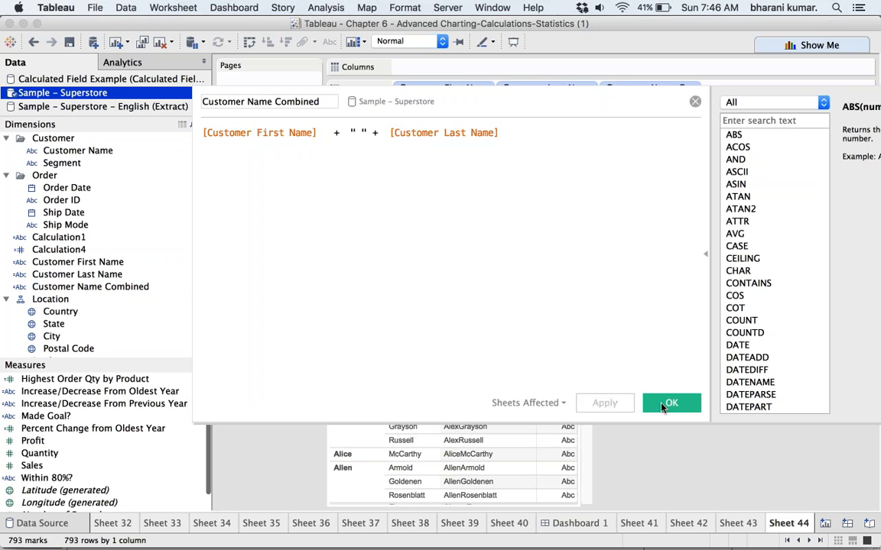
left_click(671, 403)
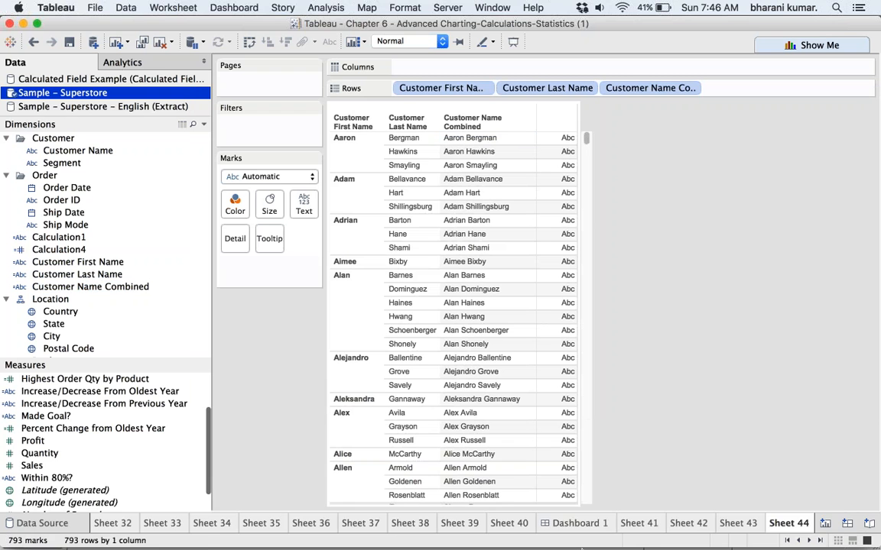
Switch to PowerPoint and start the slide show, showing the Calculated Fields slide on parts and types of calculated fields.
mouse_move(598, 511)
mouse_move(373, 526)
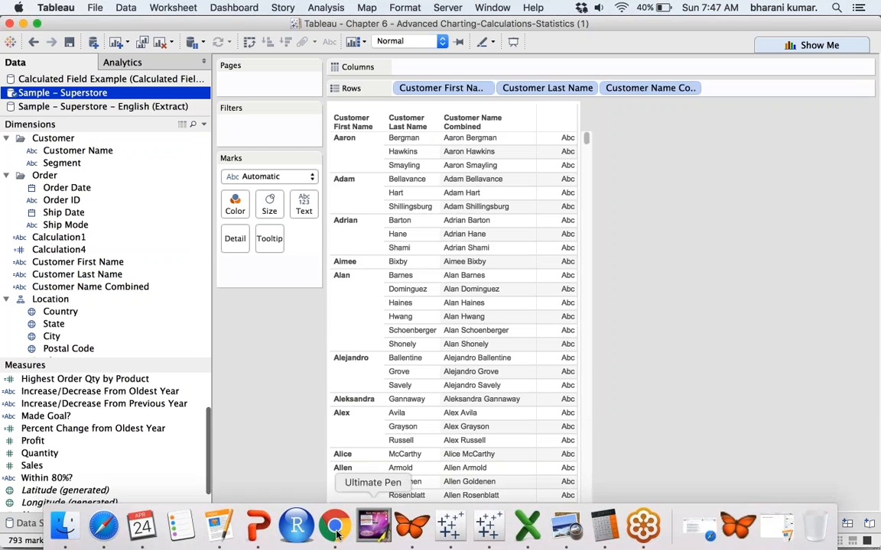
left_click(258, 526)
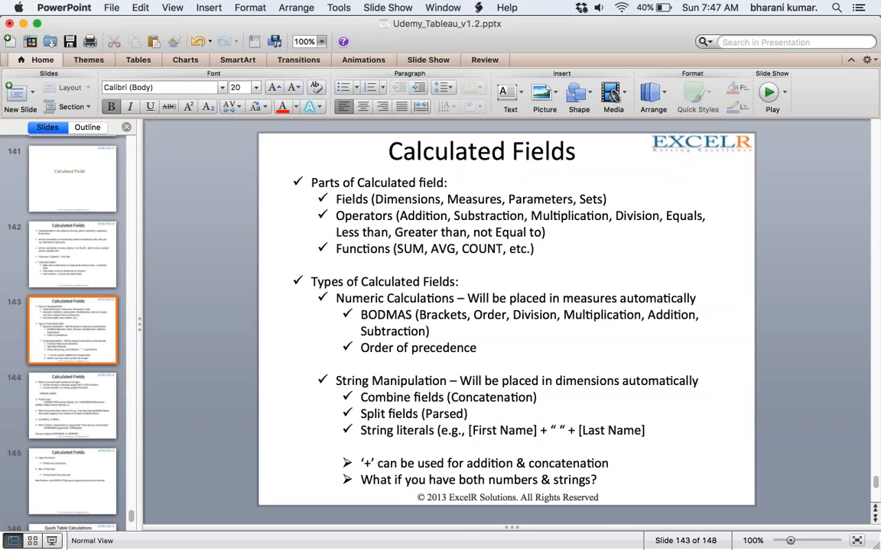
left_click(58, 398)
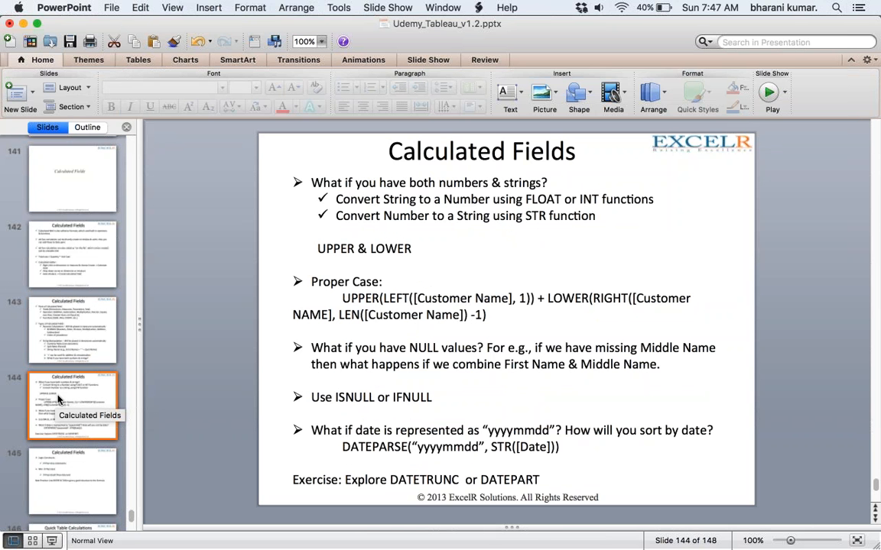
left_click(52, 541)
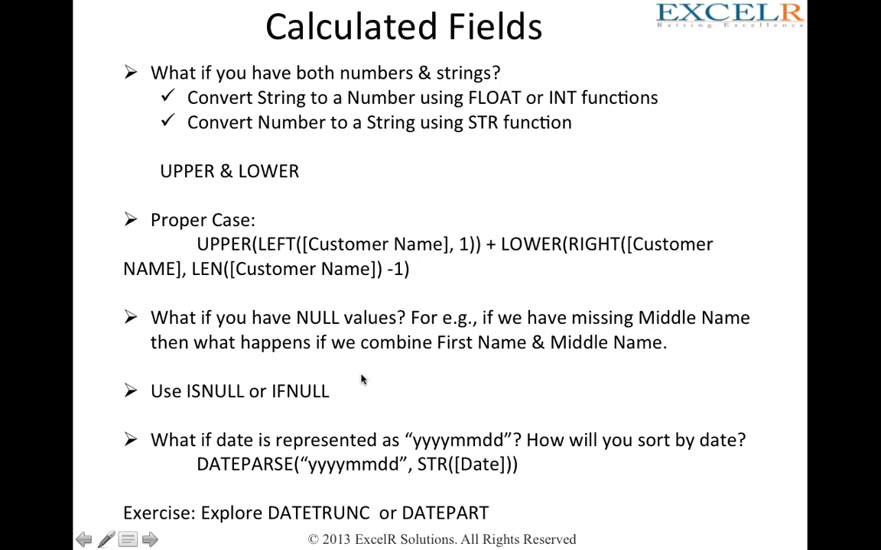
key("Left")
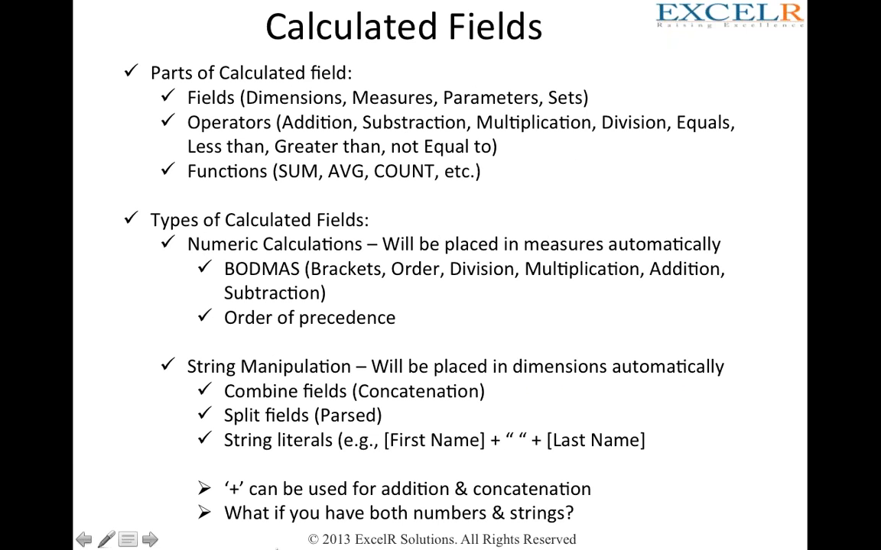
Underline the '+' in the addition and concatenation bullet with the Pen tool.
left_click(112, 540)
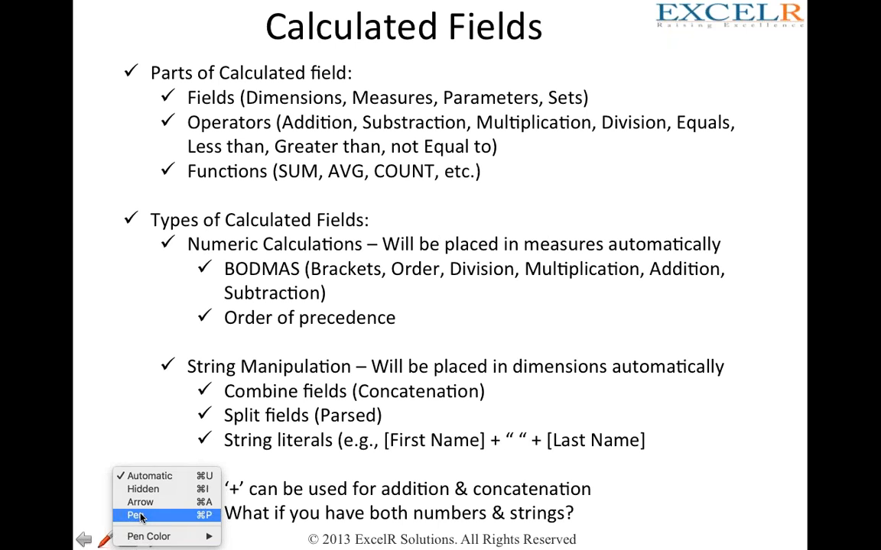
left_click(136, 516)
left_click_drag(227, 498, 243, 495)
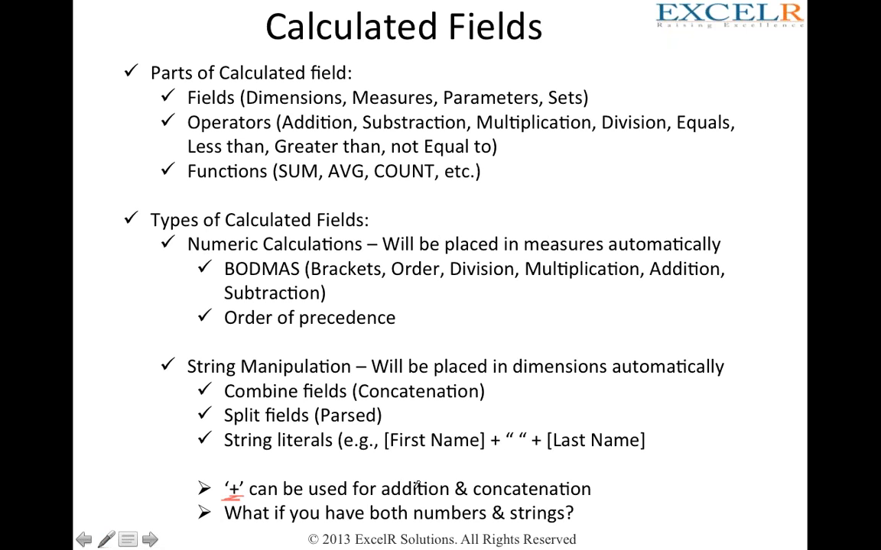
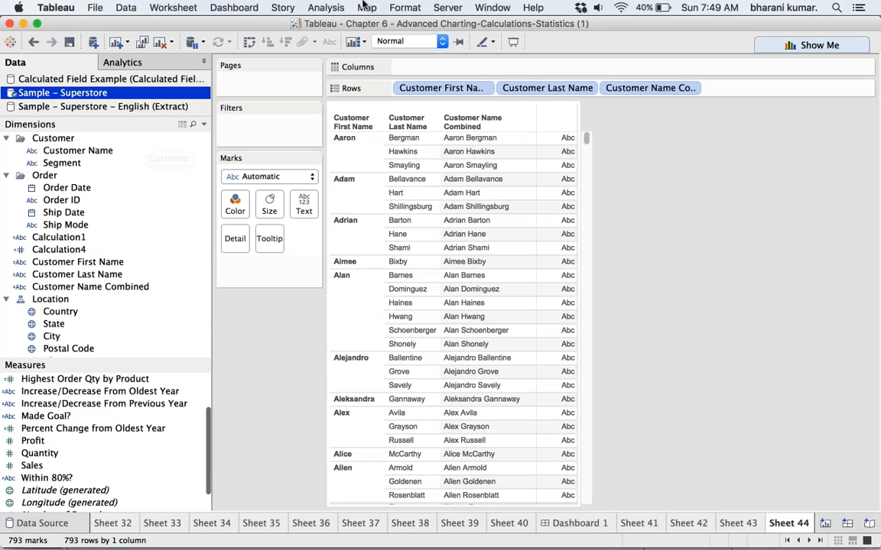
Clear Customer Last Name, Customer Name Combined and Customer First Name from Rows on Sheet 44 in Tableau.
left_click(329, 9)
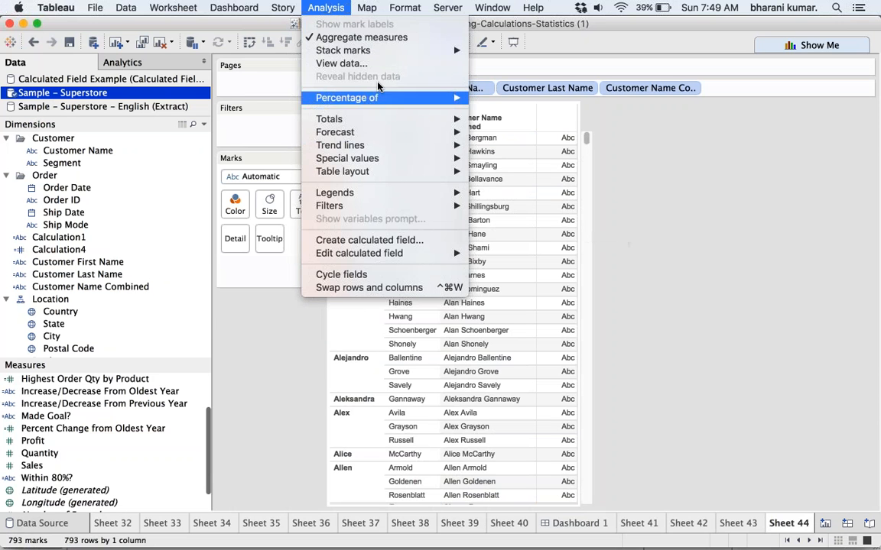
left_click(715, 147)
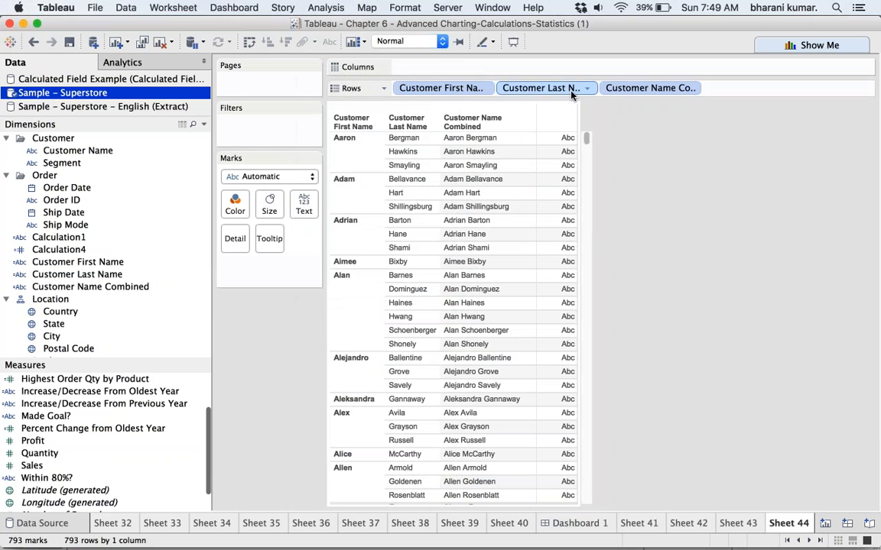
left_click_drag(512, 80, 283, 377)
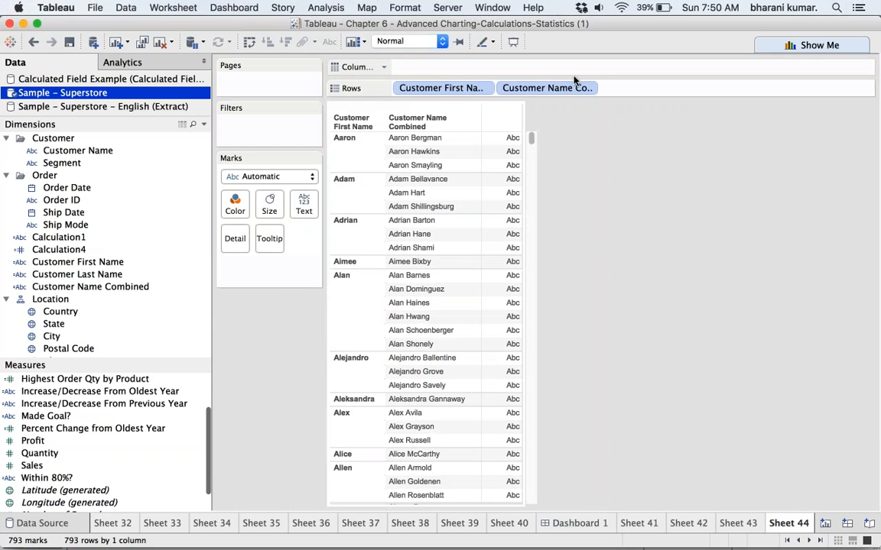
left_click_drag(564, 88, 267, 336)
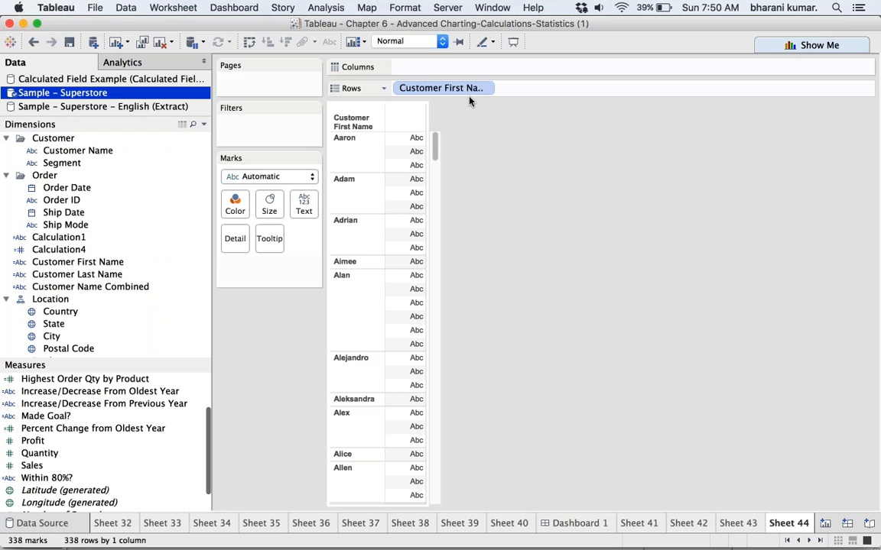
left_click_drag(461, 89, 268, 367)
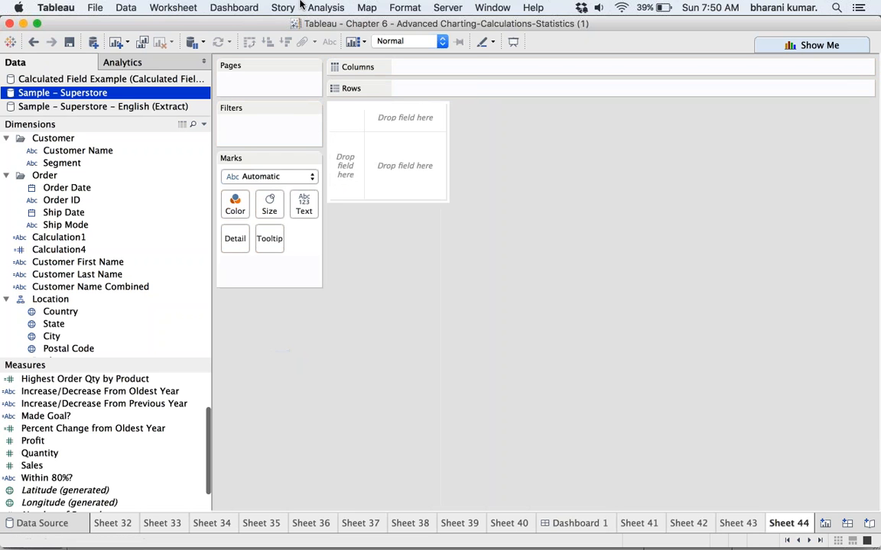
Create a new calculated field named Upper case.
left_click(327, 7)
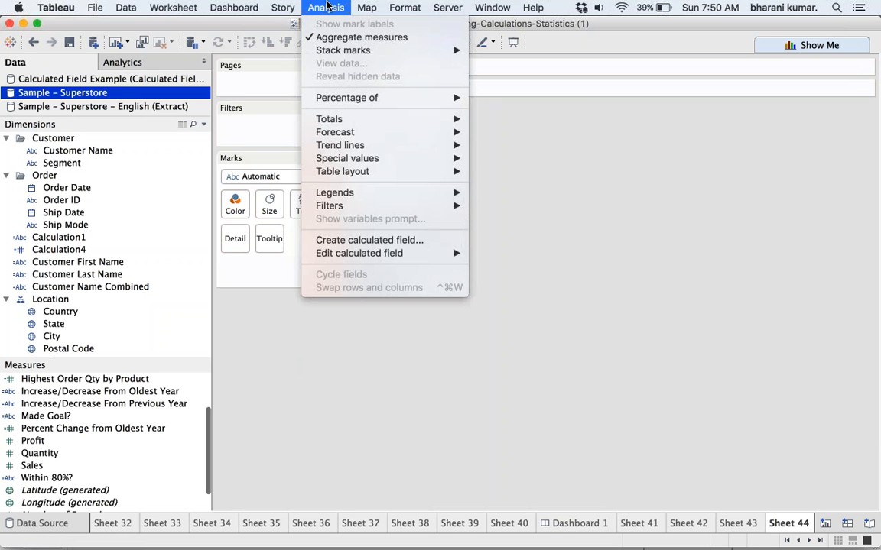
left_click(387, 242)
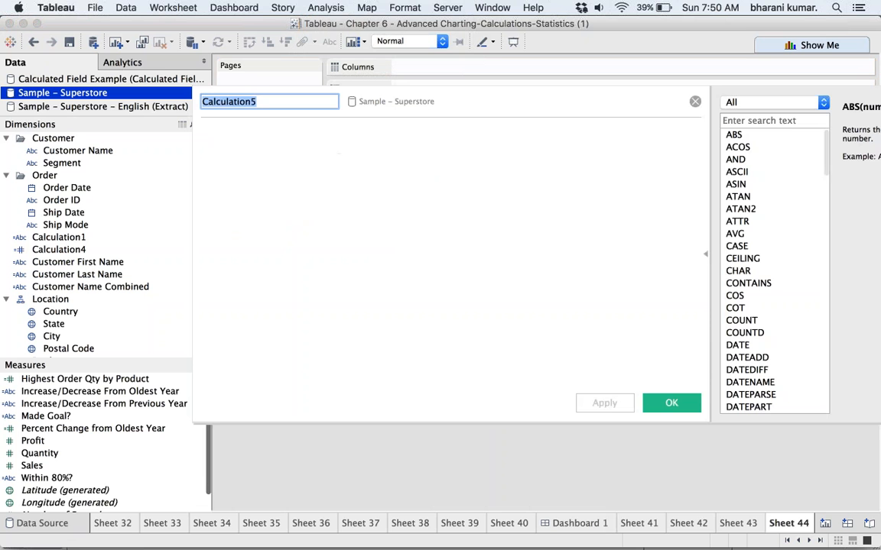
type("Upper case")
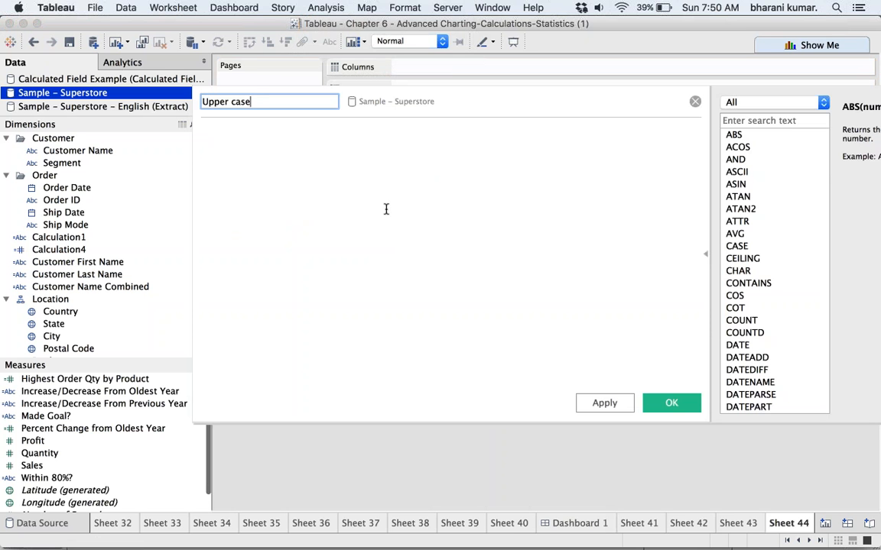
Enter the formula UPPER([Customer Name]) for the Upper case calculated field.
left_click(319, 169)
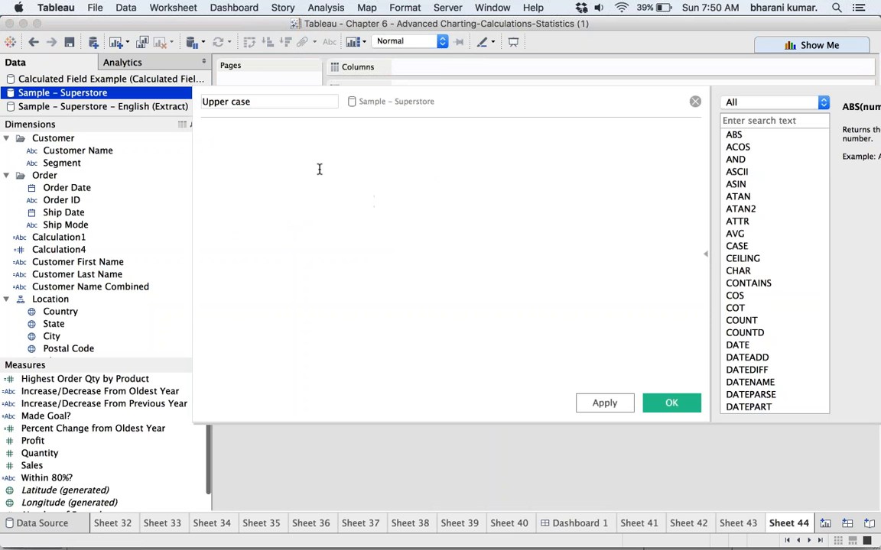
type("u")
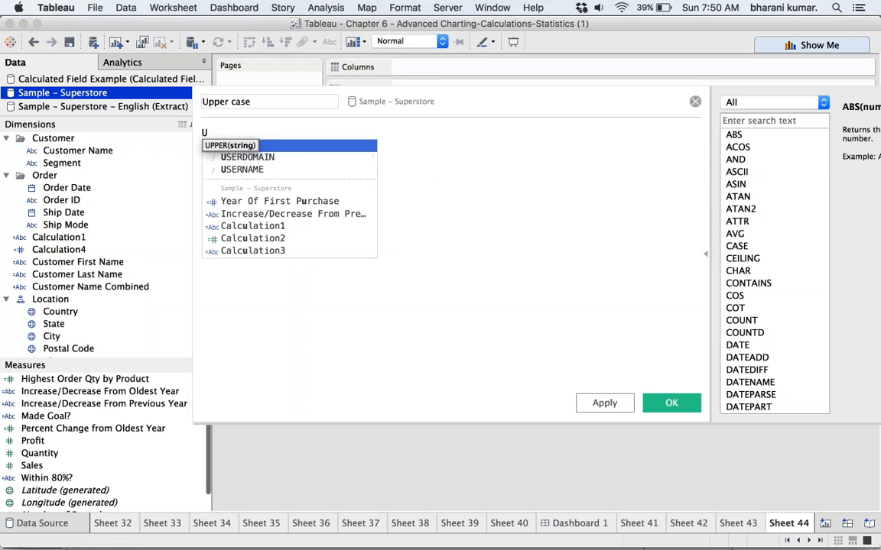
key("Return")
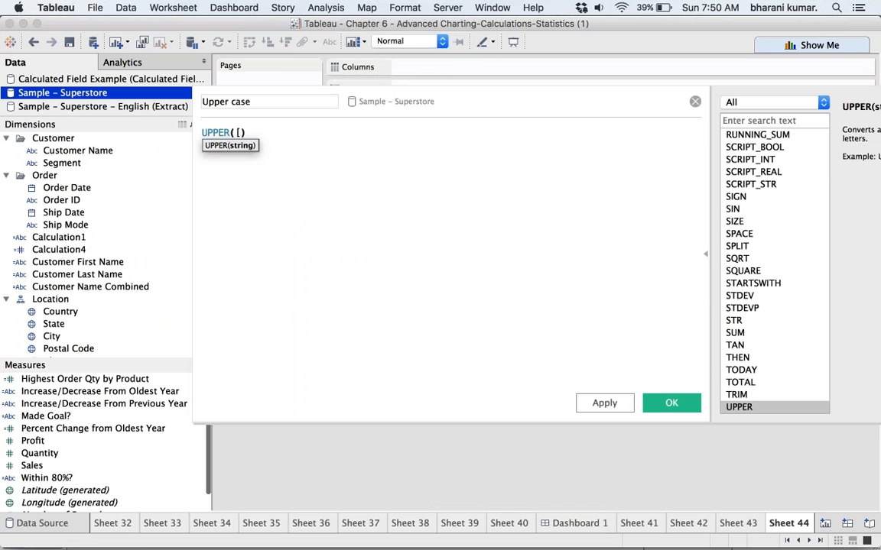
type("[Cus")
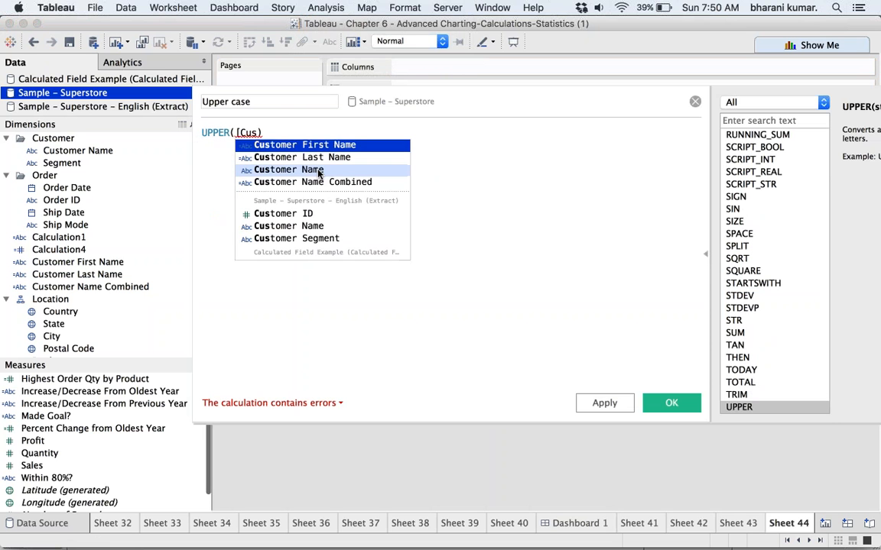
left_click(258, 170)
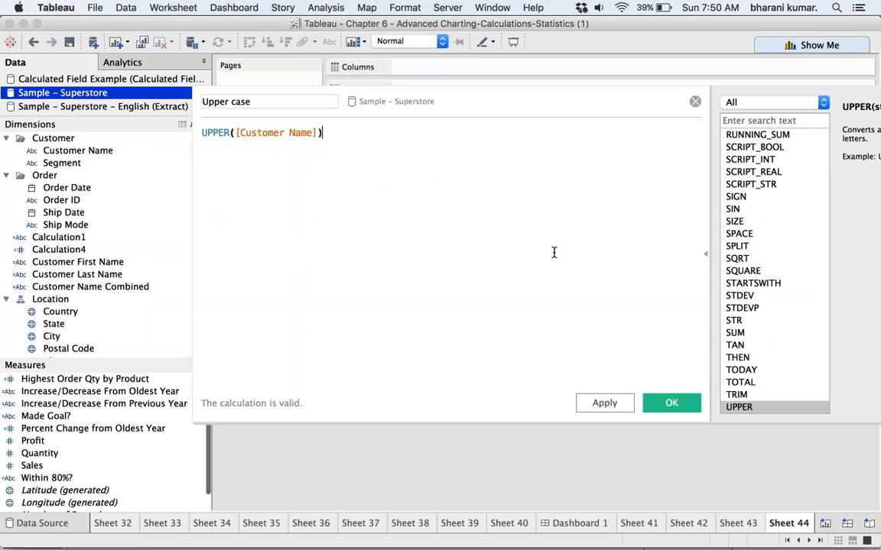
Apply and save the Upper case calculation, and add the new field to Rows.
left_click(604, 403)
left_click(668, 404)
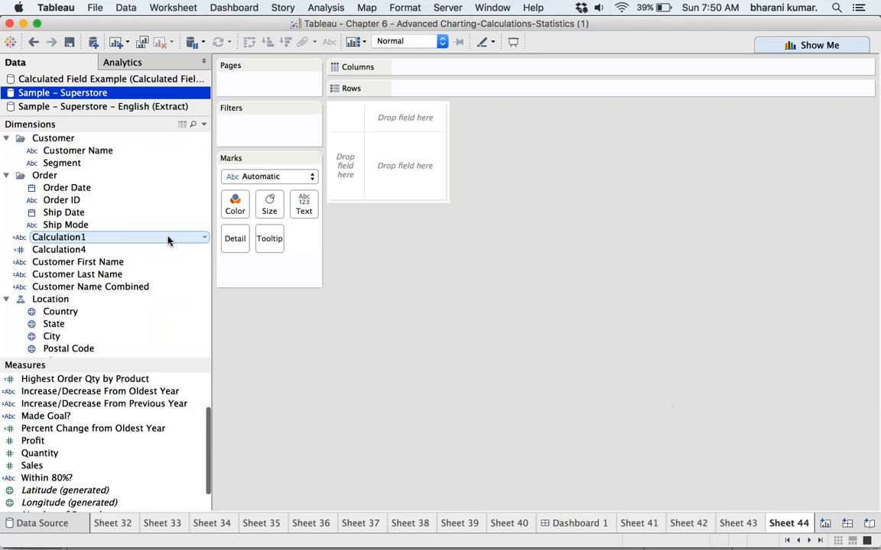
scroll(169, 241, "down", 5)
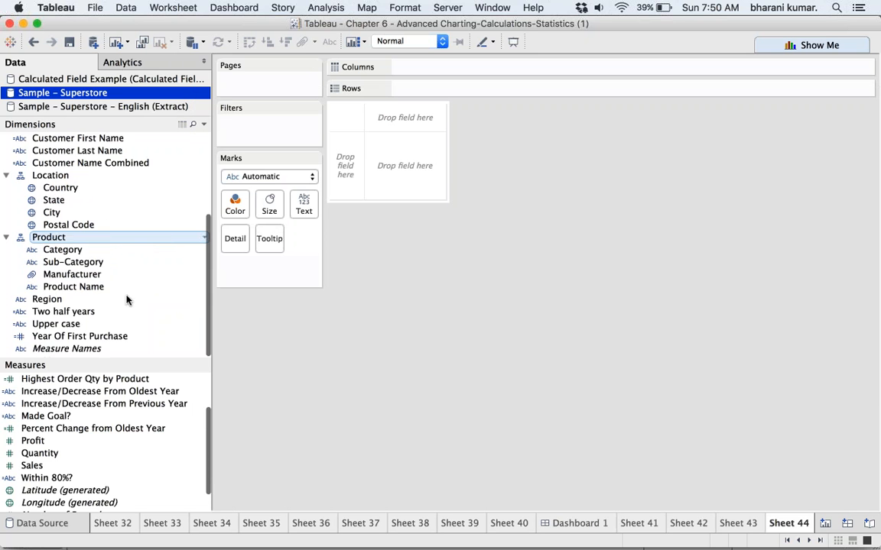
left_click_drag(105, 324, 476, 89)
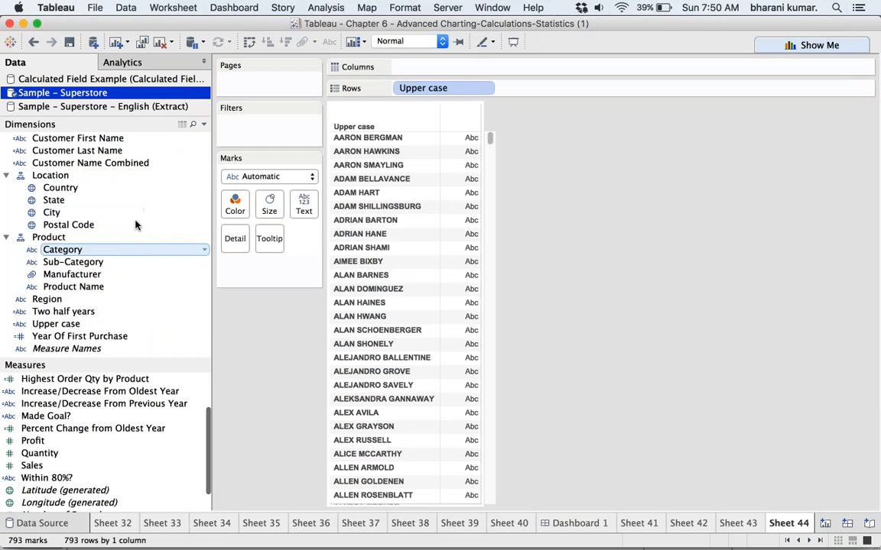
Create another calculated field named Lower case.
left_click(327, 8)
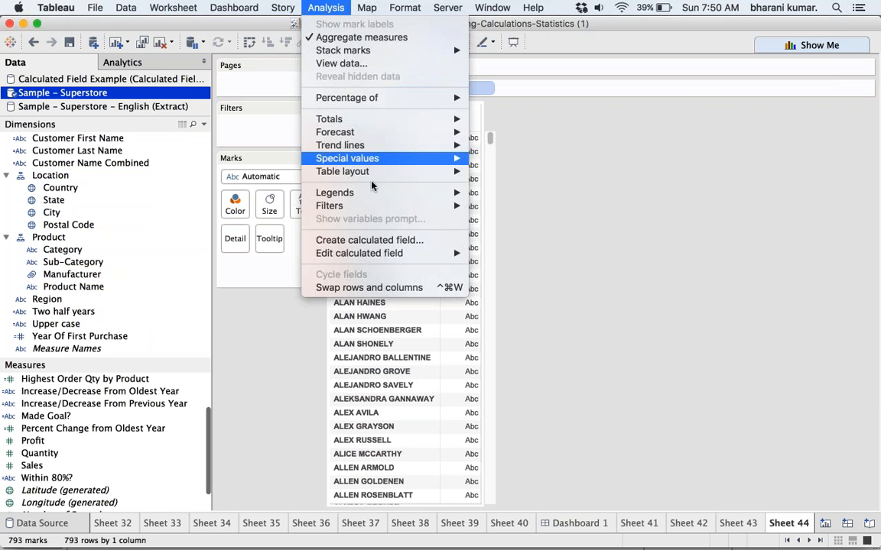
left_click(369, 240)
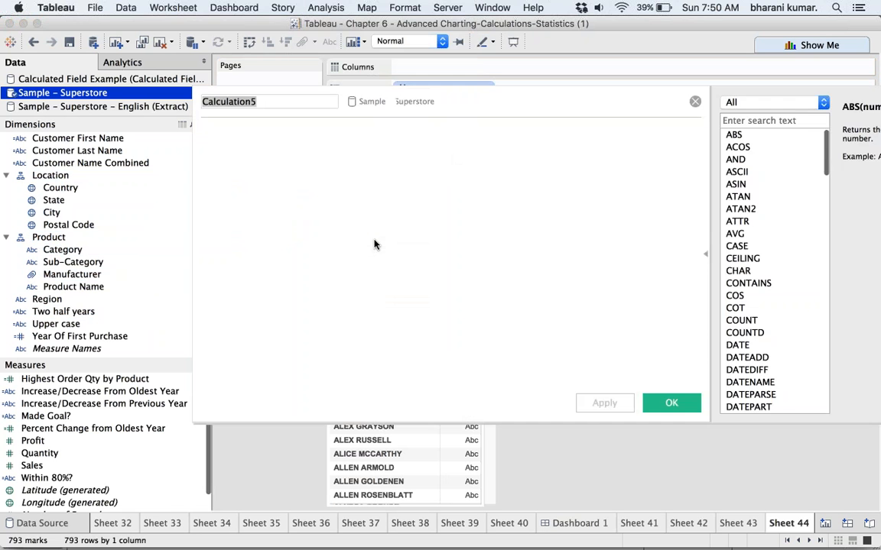
type("Lower case")
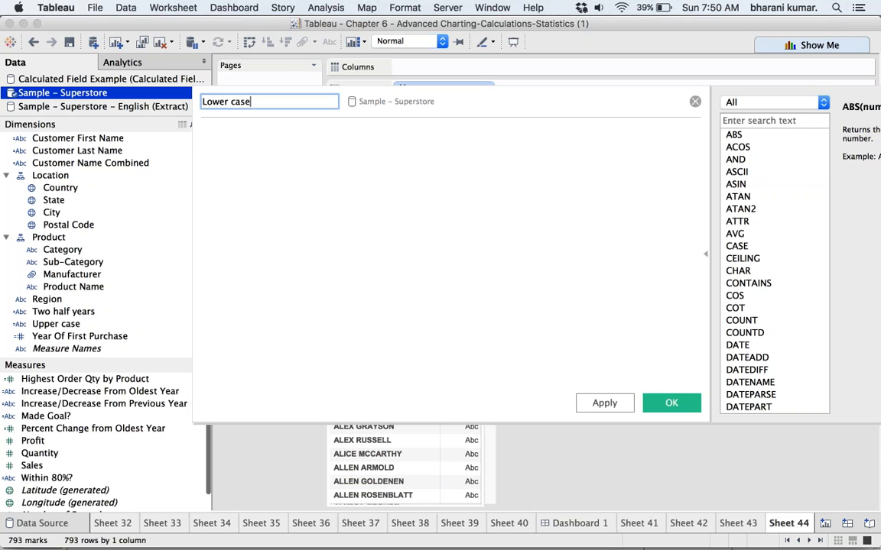
Enter the formula LOWER([Customer Name]) for the Lower case calculated field.
left_click(266, 160)
type("Lo")
key("Down")
key("Down")
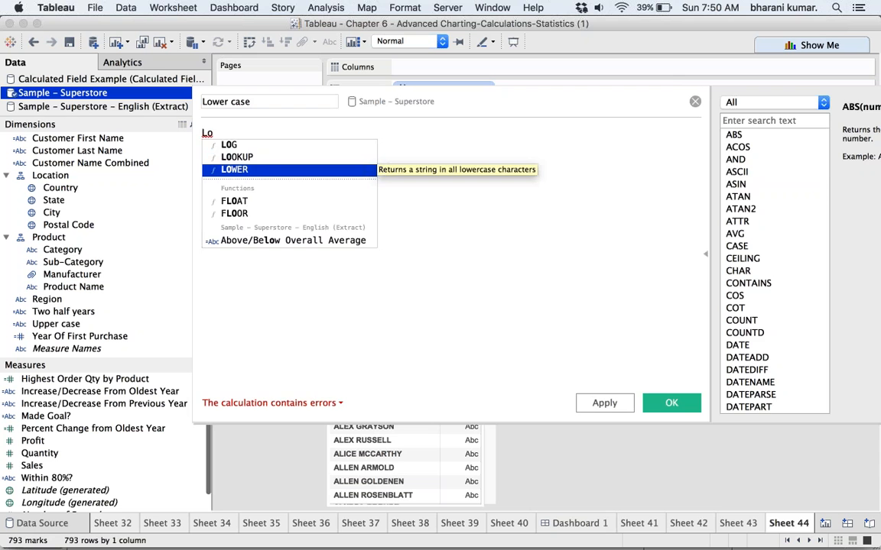
key("Return")
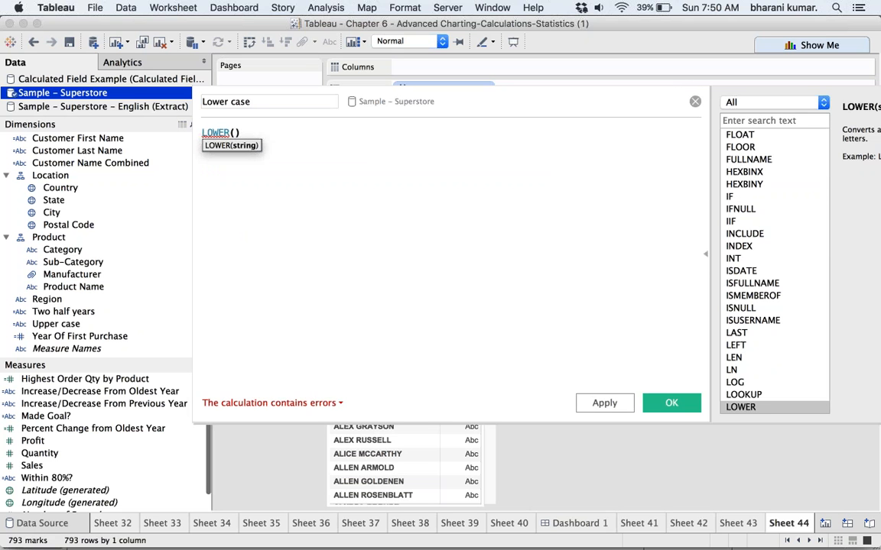
type("[cus")
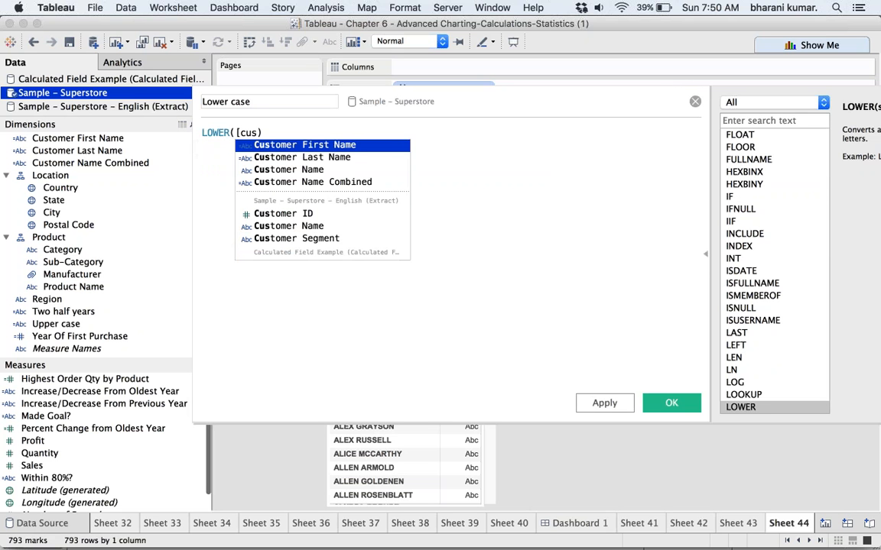
key("Down")
key("Down")
key("Return")
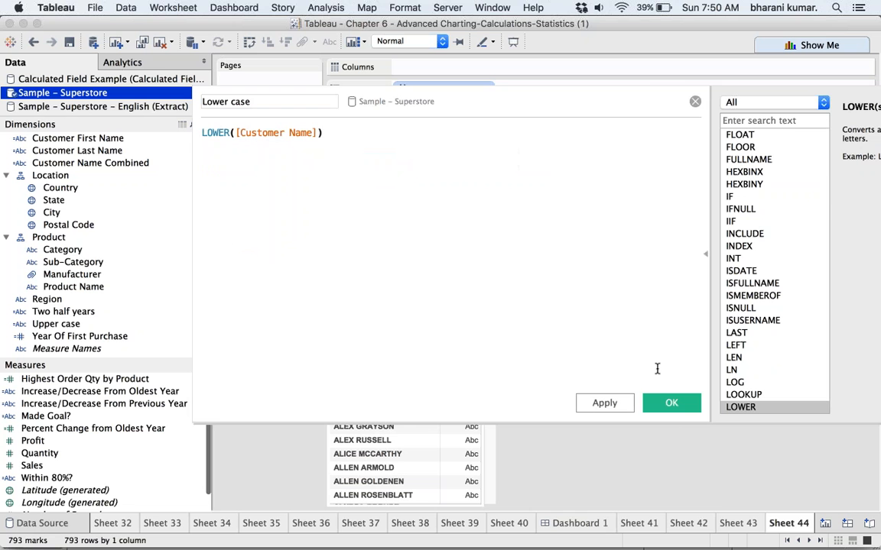
Apply and save the Lower case calculation, and add the new field to Rows after Upper case.
left_click(601, 405)
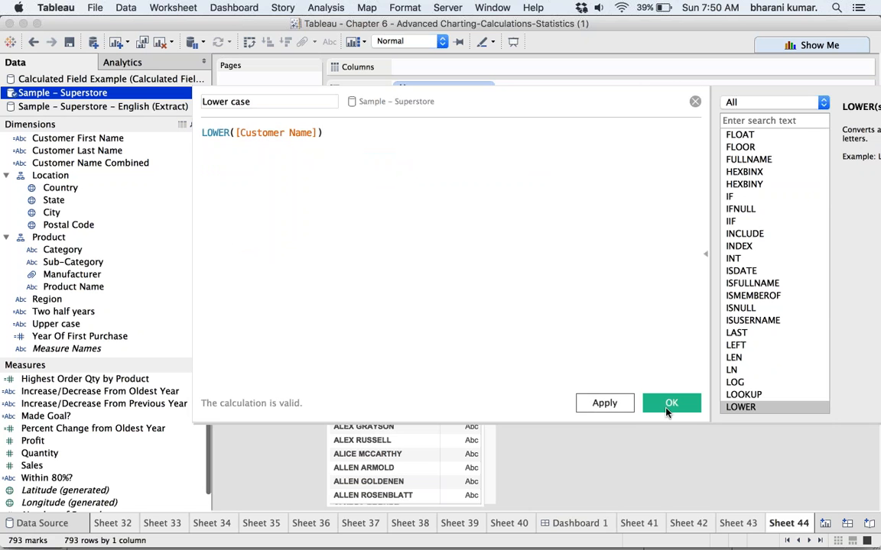
left_click(669, 405)
left_click(131, 325)
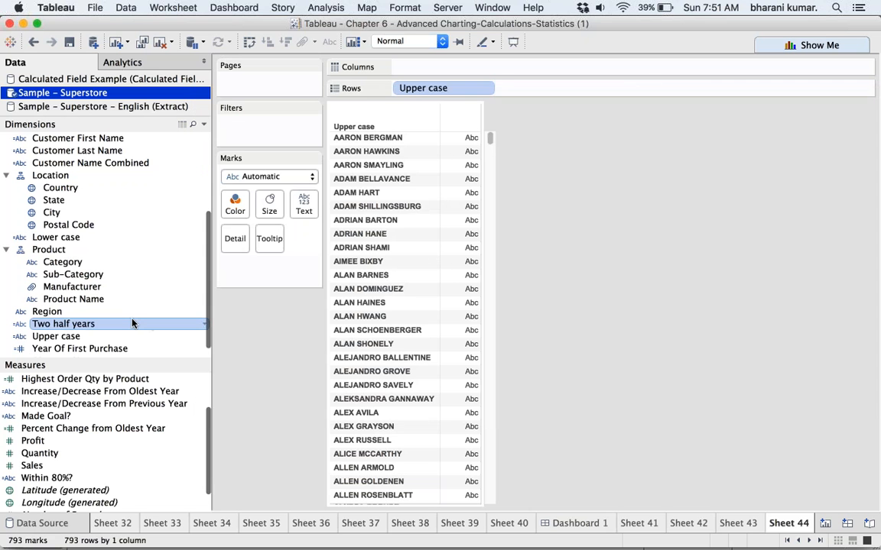
scroll(132, 323, "down", 1)
left_click_drag(56, 225, 571, 89)
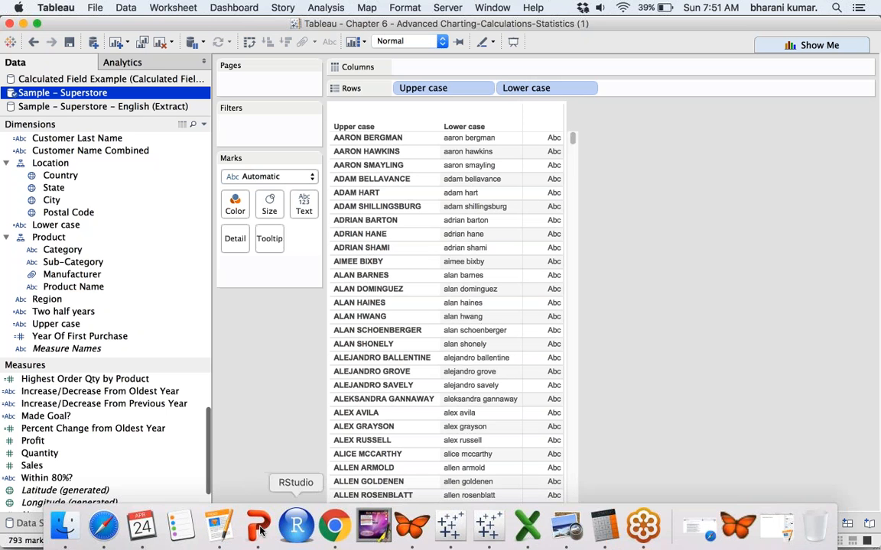
Switch to the Udemy_Tableau_v1.2.pptx presentation in PowerPoint.
left_click(258, 527)
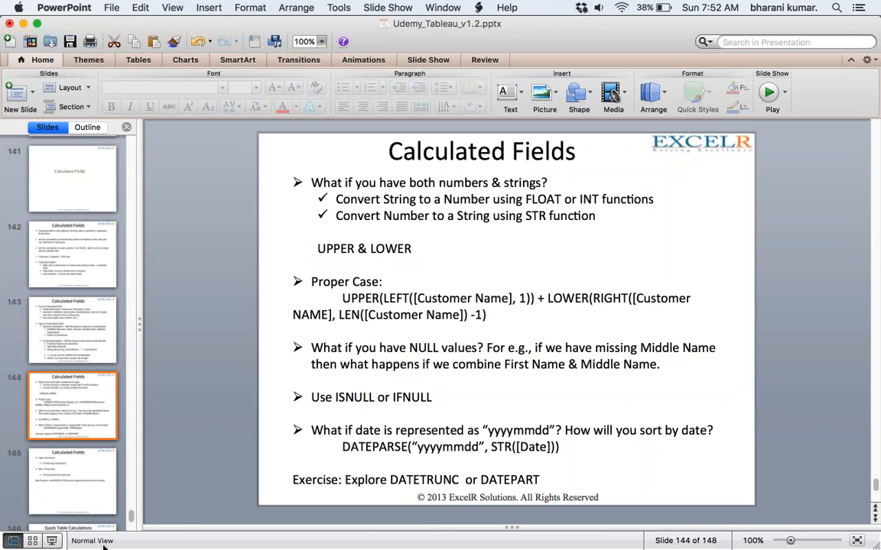
left_click_drag(185, 528, 220, 409)
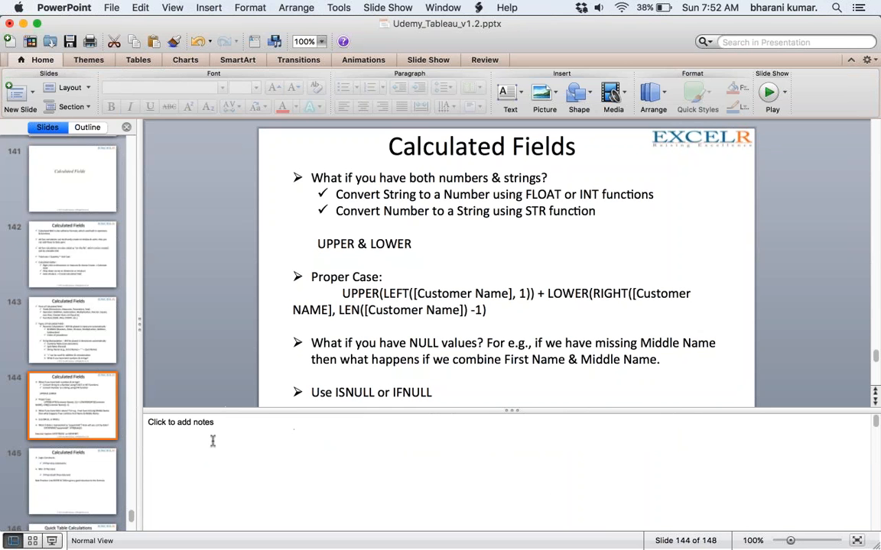
left_click(213, 440)
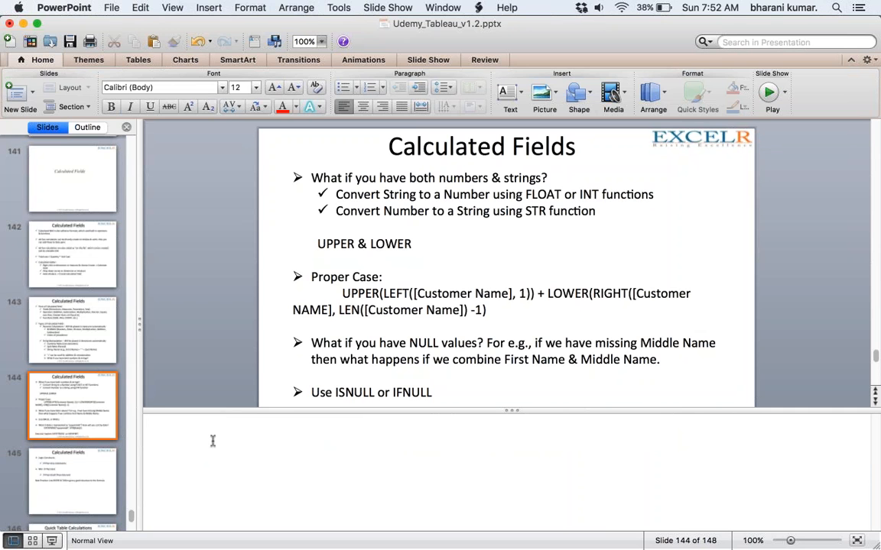
type("Upper")
left_click_drag(153, 422, 144, 421)
left_click(144, 421)
left_click(183, 425)
type("Lower")
left_click_drag(220, 422, 103, 422)
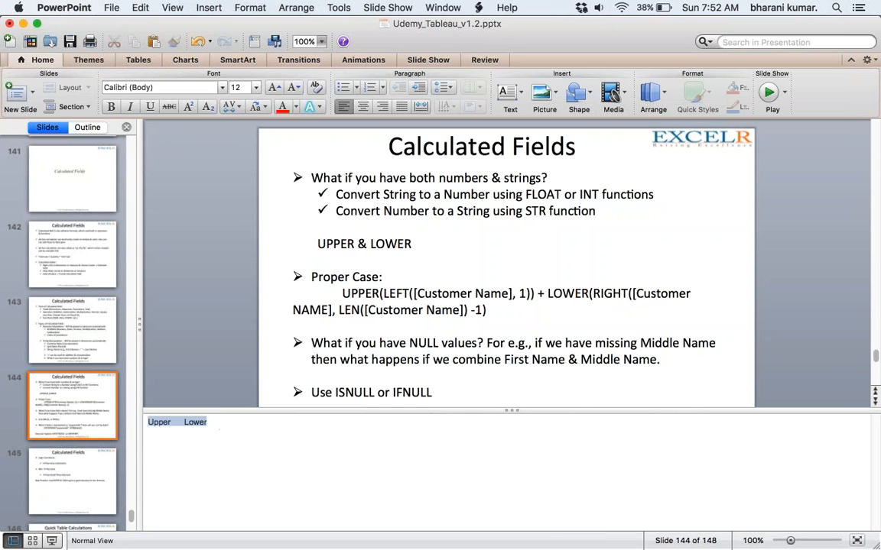
key("BackSpace")
left_click_drag(392, 410, 432, 544)
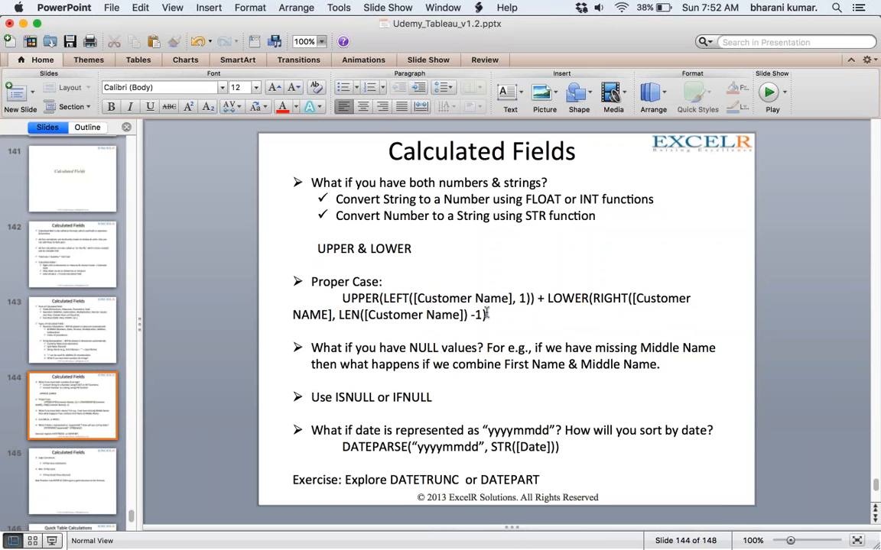
Copy the complete Proper Case formula, from UPPER(LEFT( through LEN([Customer Name]) -1), from the Calculated Fields slide.
left_click_drag(487, 315, 342, 298)
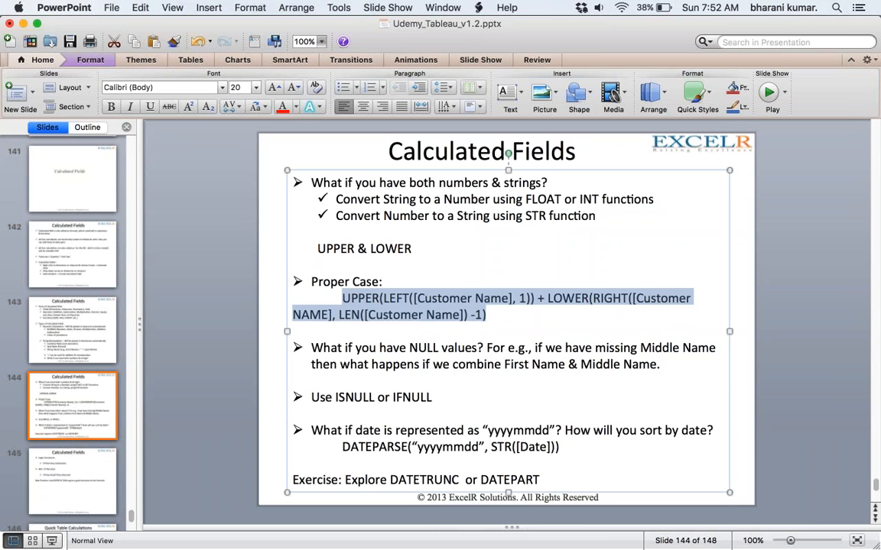
right_click(386, 298)
left_click(410, 312)
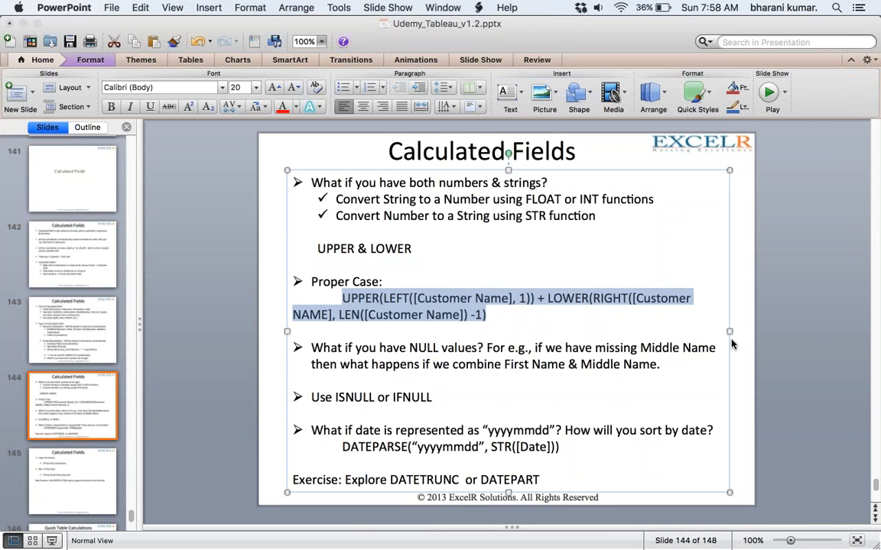
left_click(527, 328)
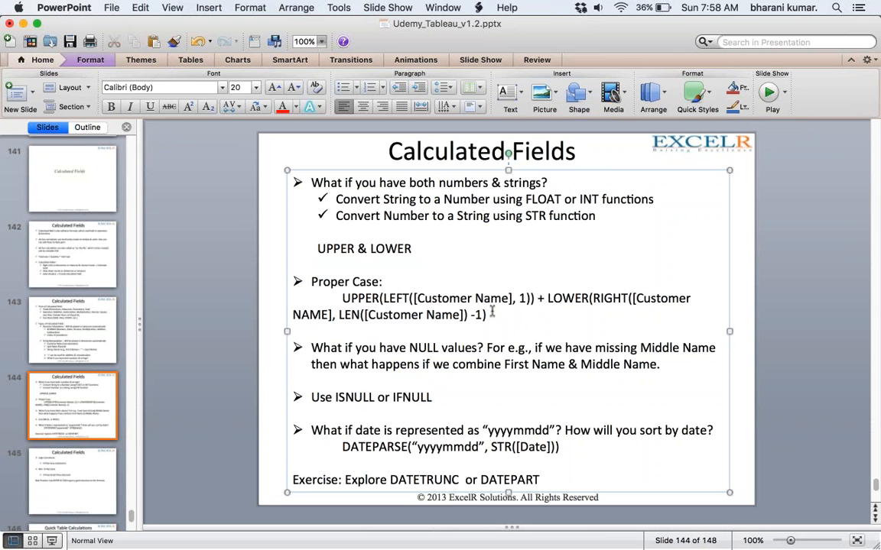
left_click_drag(493, 312, 364, 293)
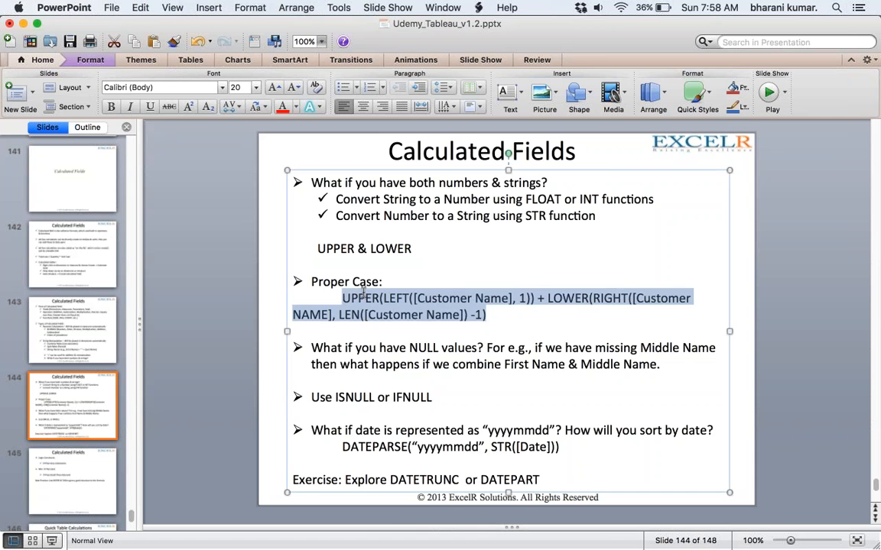
right_click(363, 294)
left_click(388, 312)
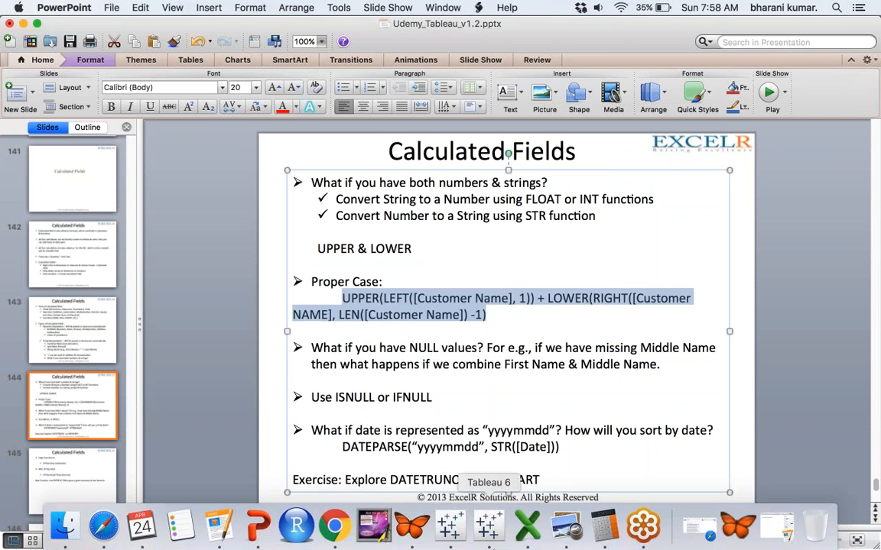
Switch back to Tableau, add a new worksheet and make Calculated Field Example the selected data source.
left_click(486, 532)
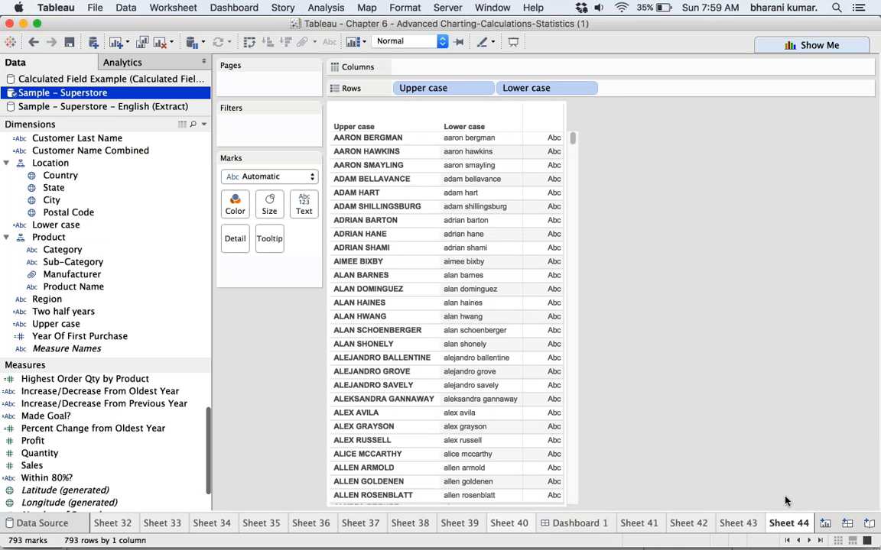
left_click(825, 524)
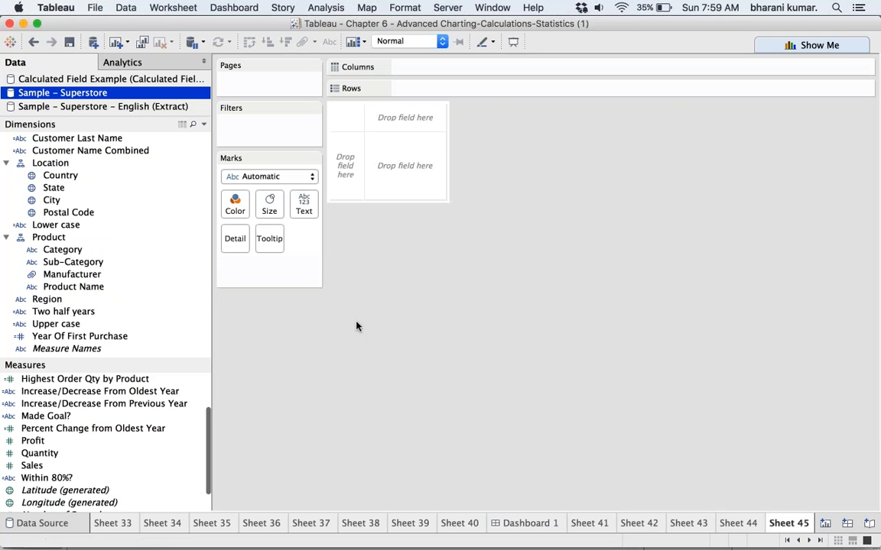
left_click(151, 81)
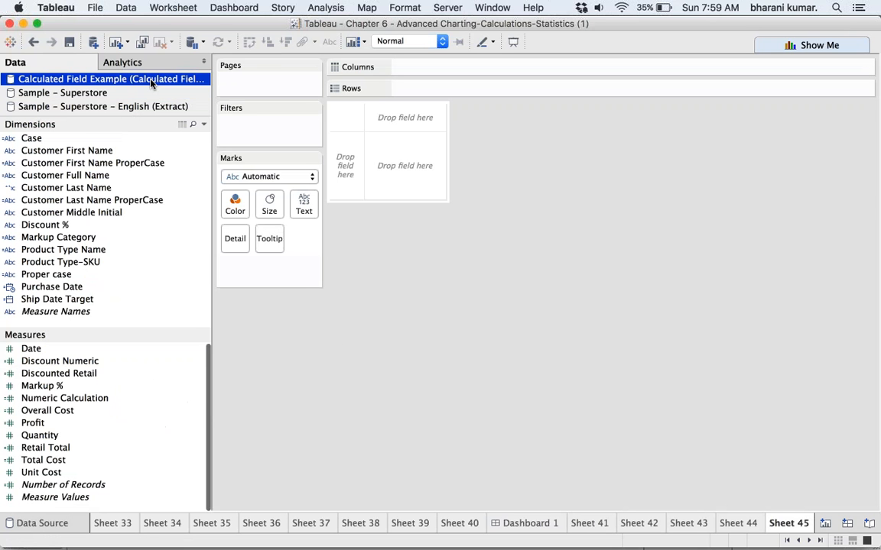
View the underlying data of Calculated Field Example, examining letter case and missing values in the customer name columns.
right_click(150, 81)
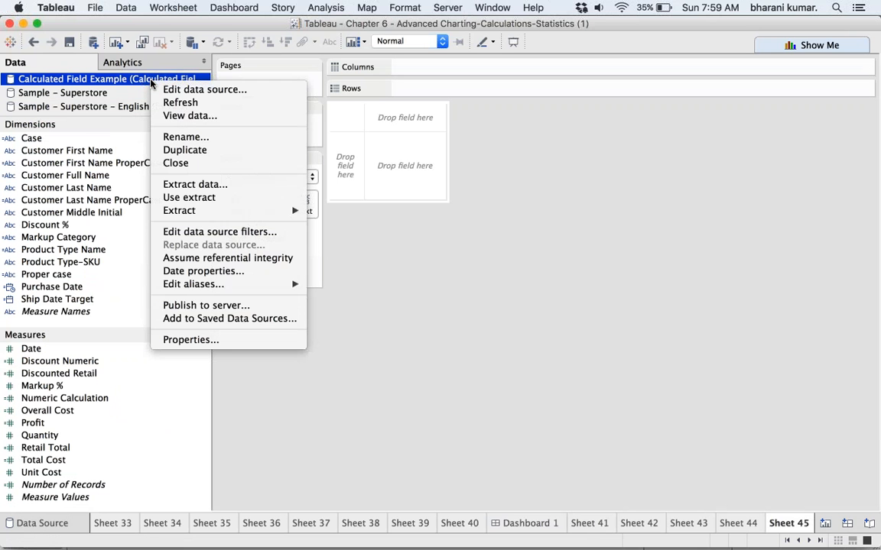
left_click(192, 116)
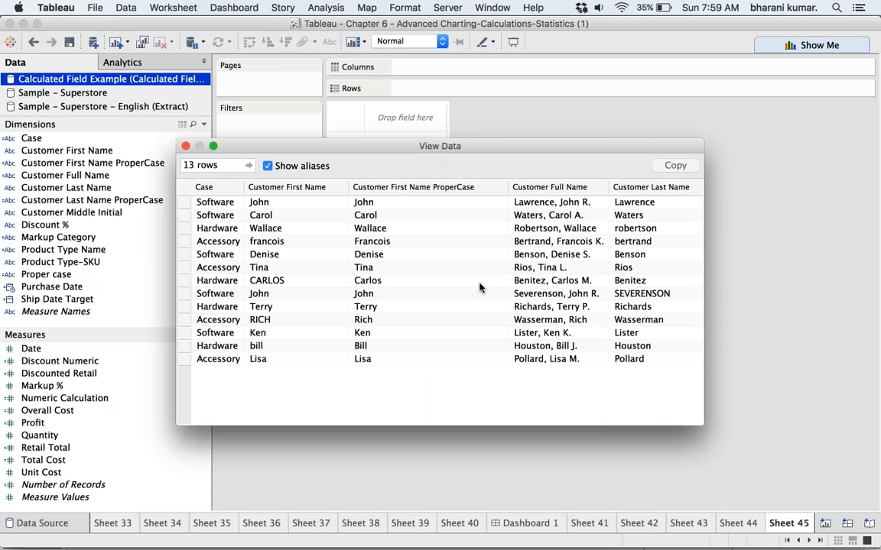
scroll(556, 334, "right", 10)
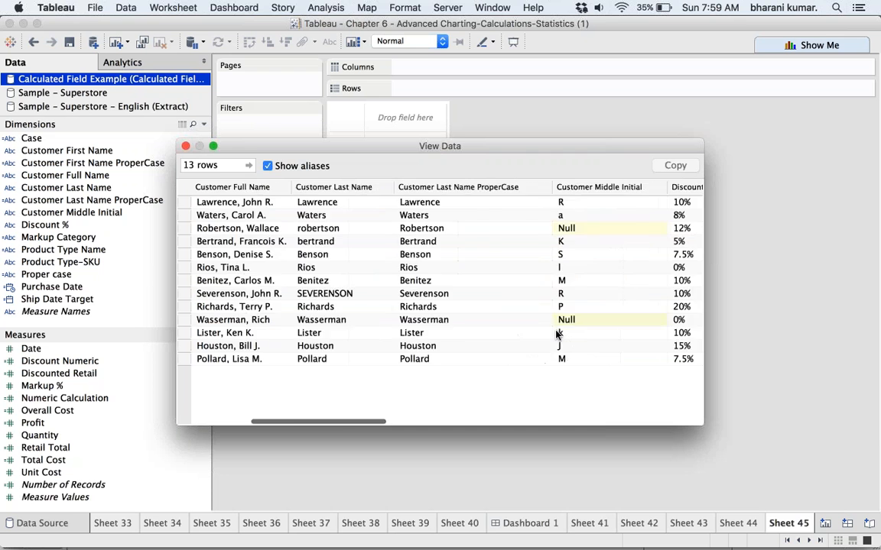
scroll(556, 334, "left", 5)
scroll(325, 243, "left", 5)
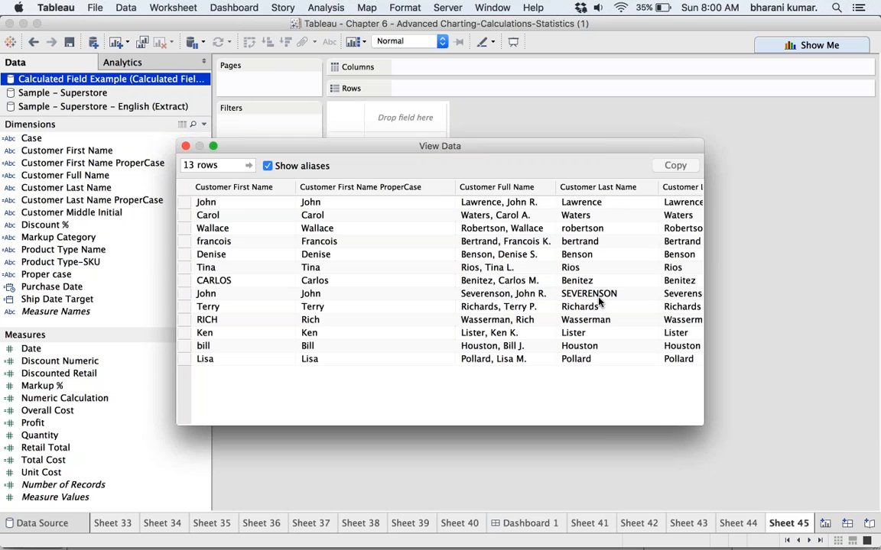
left_click(185, 146)
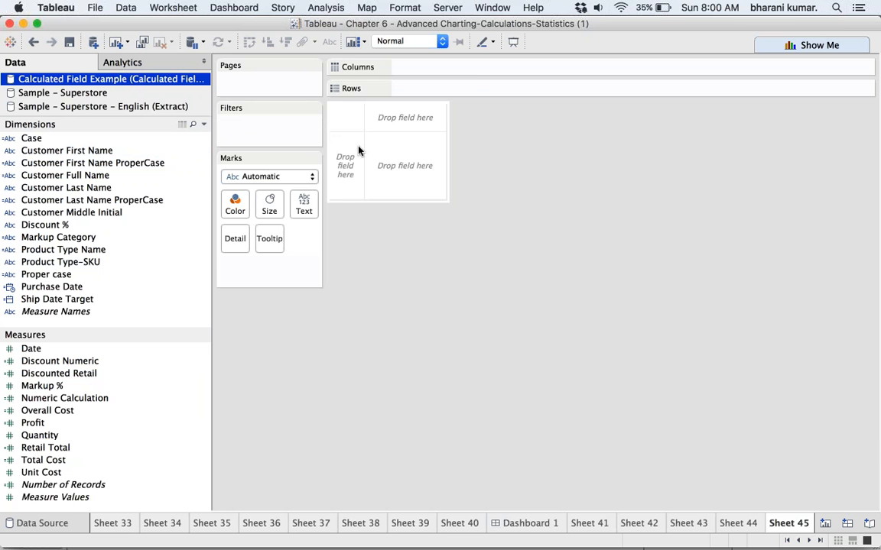
Create a calculated field named Proper Case and paste the copied formula into it.
left_click(321, 7)
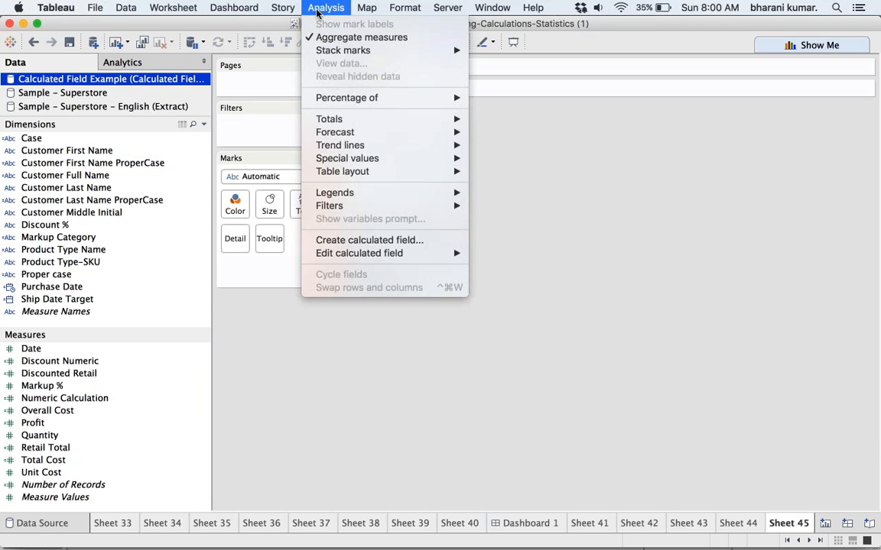
left_click(389, 239)
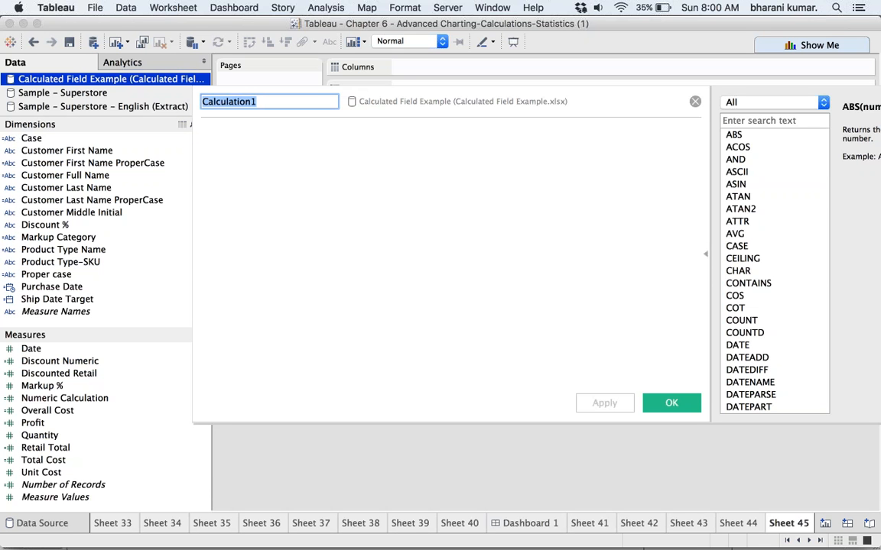
type("P")
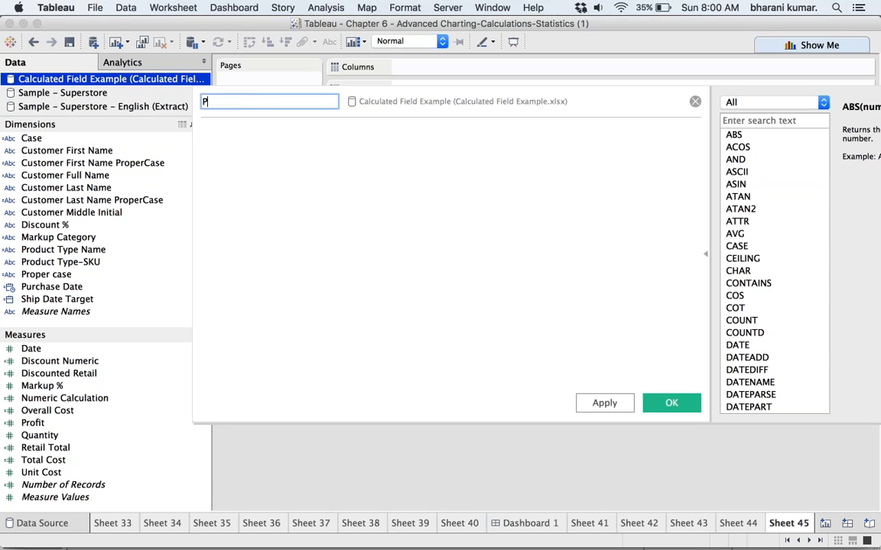
type("roper Case")
left_click(238, 187)
key("cmd+v")
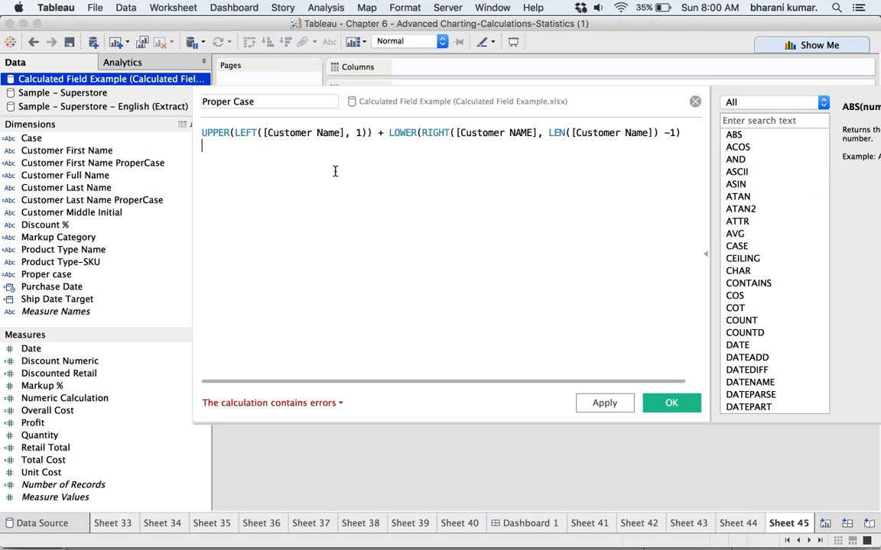
Replace all three Customer Name references in the Proper Case formula with the Customer First Name field.
left_click(316, 133)
type("Fi")
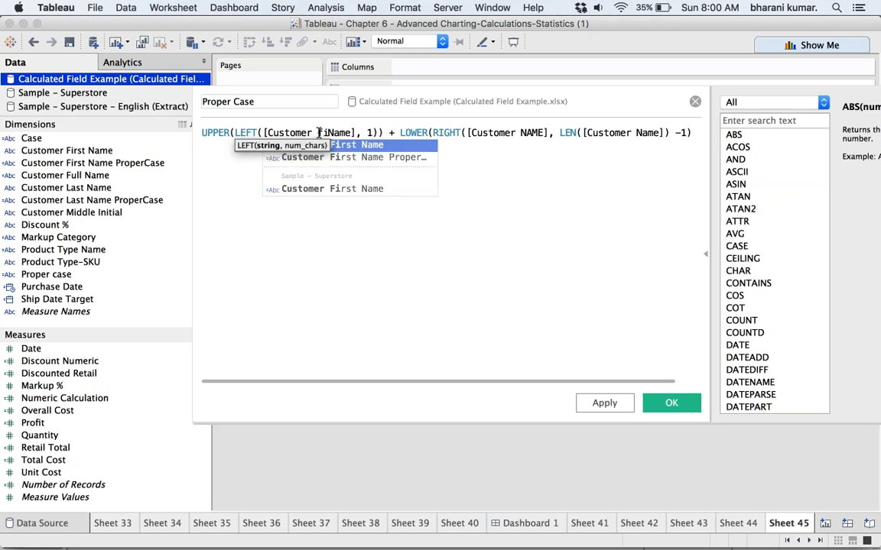
key("Return")
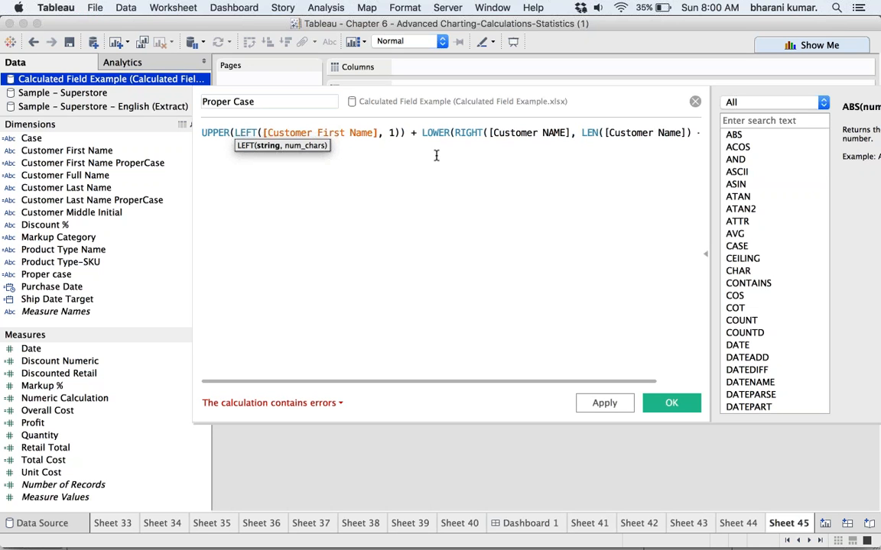
left_click(545, 133)
type("fi")
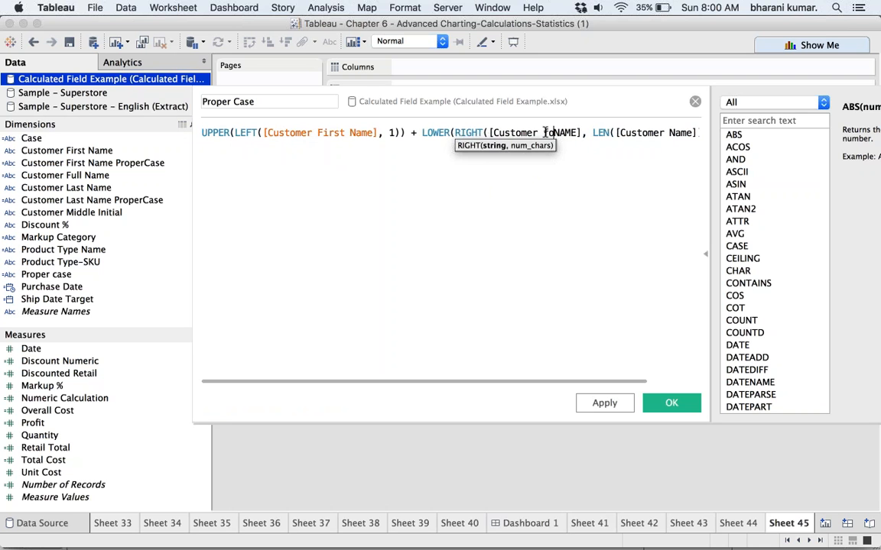
key("BackSpace")
key("Return")
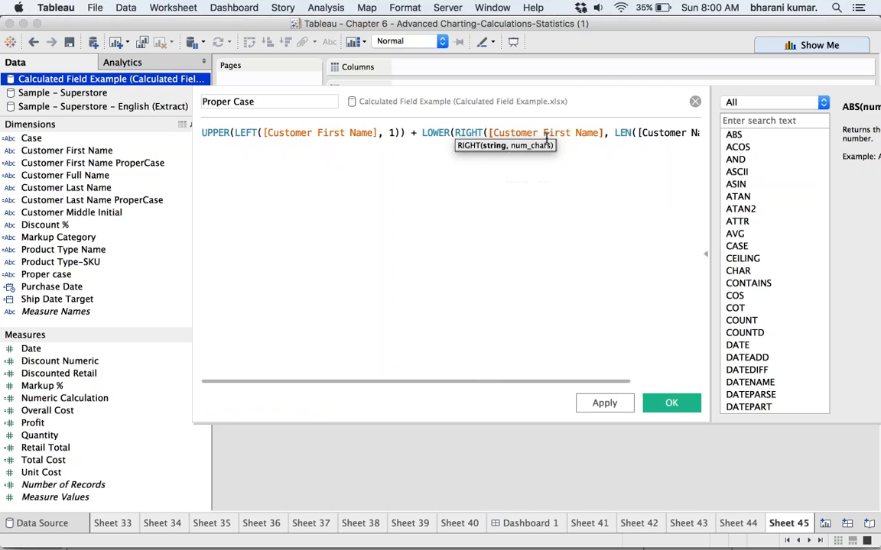
scroll(572, 216, "right", 1)
left_click_drag(497, 382, 661, 381)
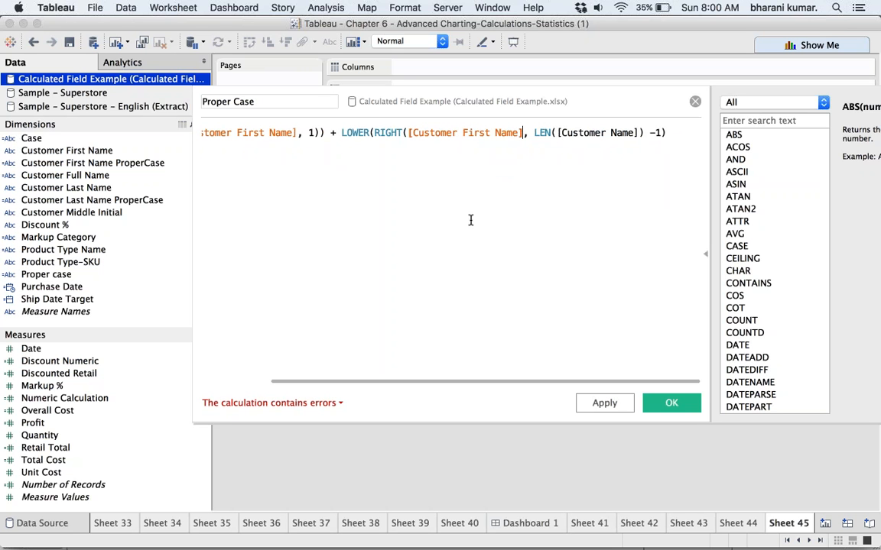
left_click(613, 133)
type("F")
key("Return")
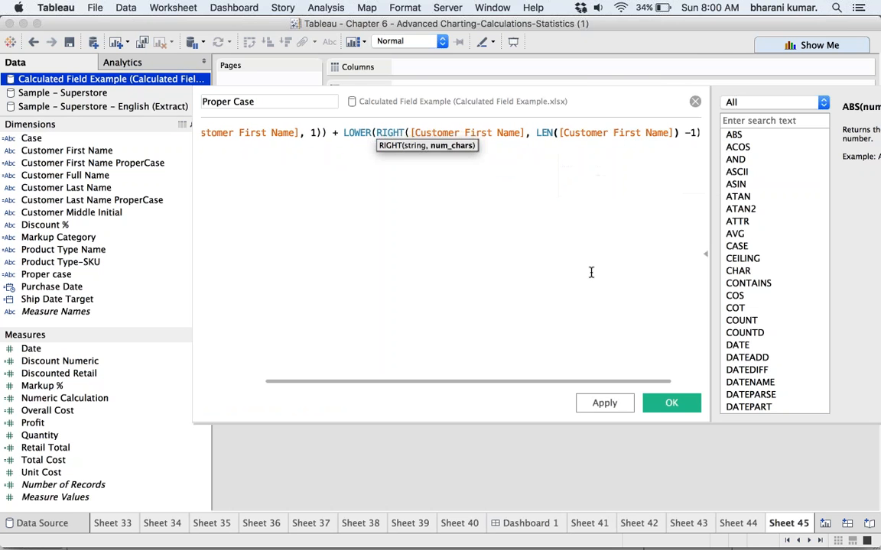
Complete the Proper Case formula by closing the LOWER function with a final parenthesis, and widen the editor to show it entirely.
left_click(591, 272)
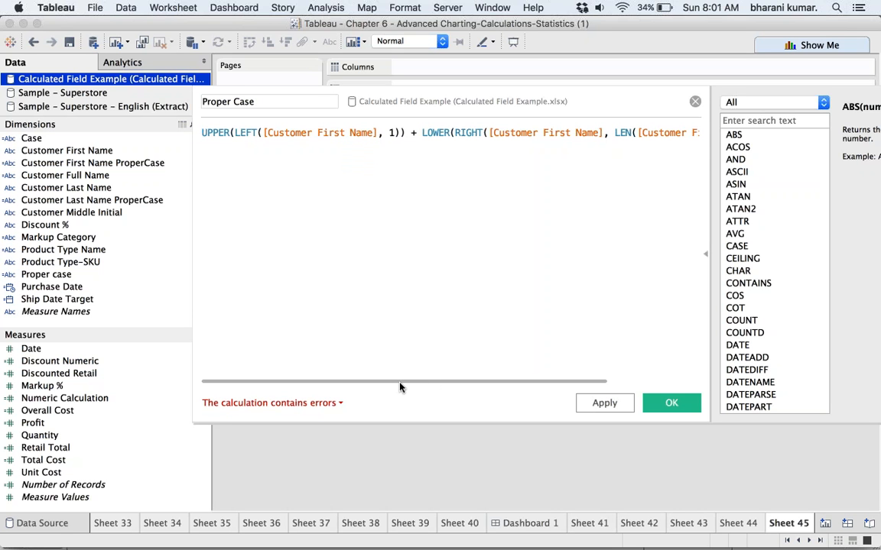
left_click_drag(401, 382, 545, 386)
type("-1)")
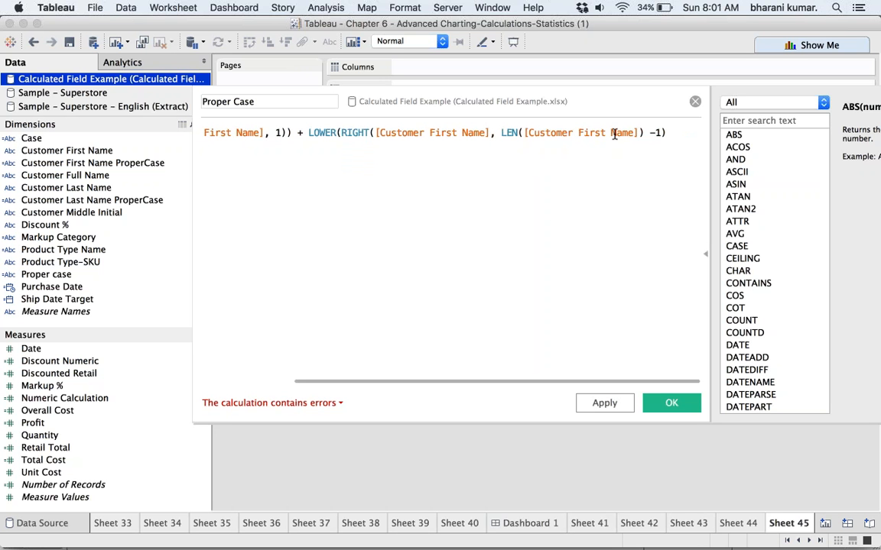
left_click(667, 133)
type(")")
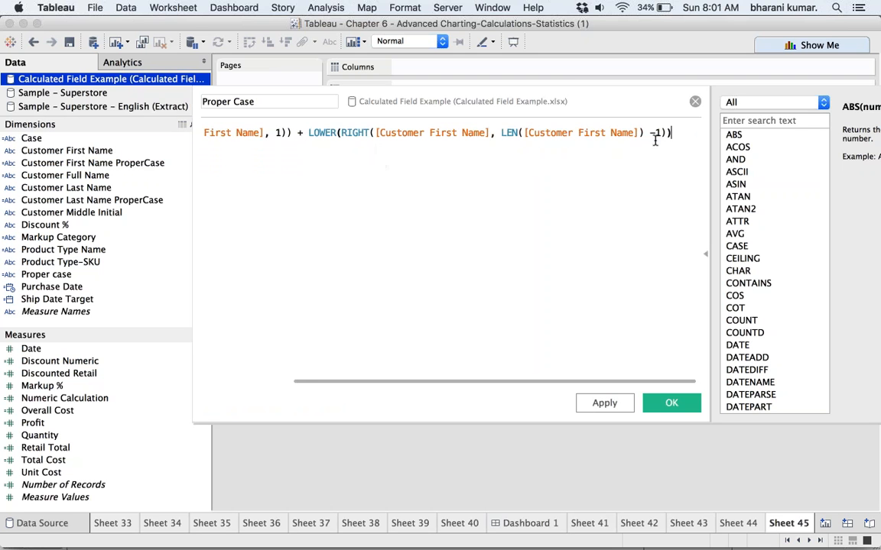
key("Return")
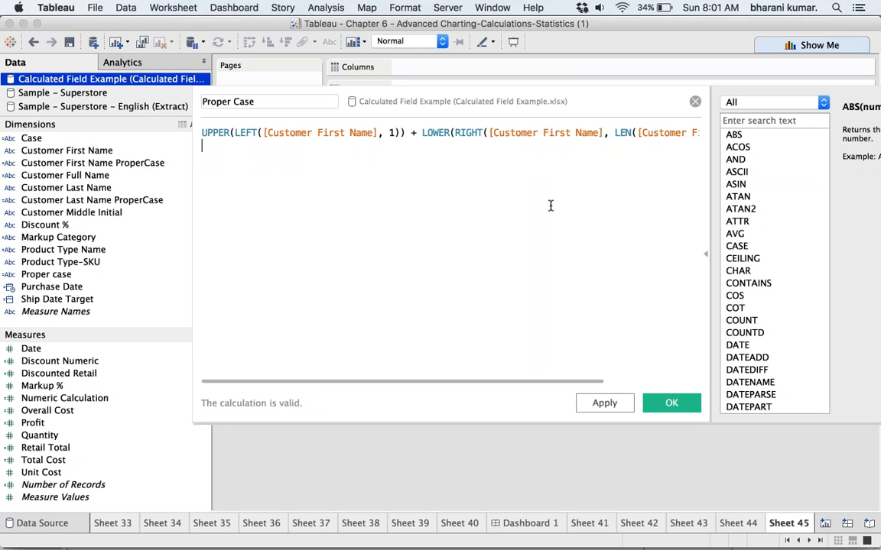
left_click_drag(172, 201, 12, 200)
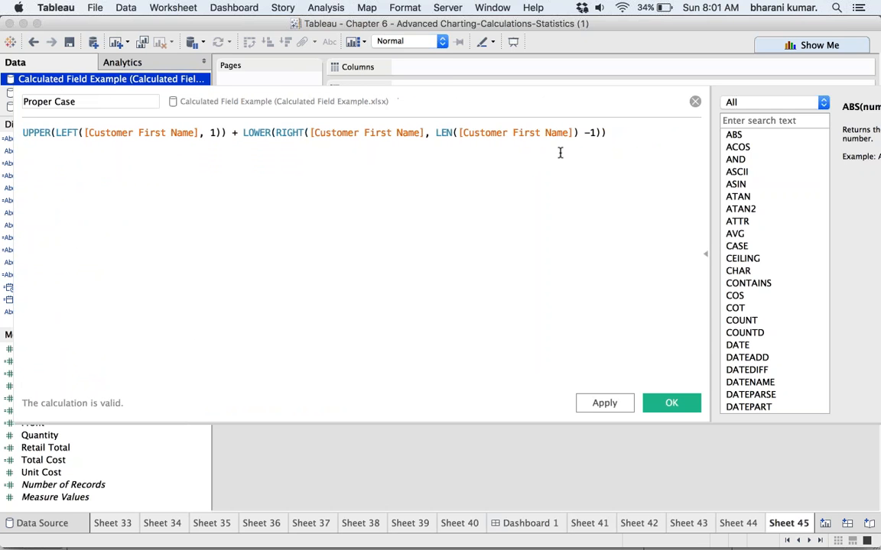
Try the Proper Case formula without its final parenthesis to inspect the error details, and restore the parenthesis.
left_click(626, 137)
key("BackSpace")
key("BackSpace")
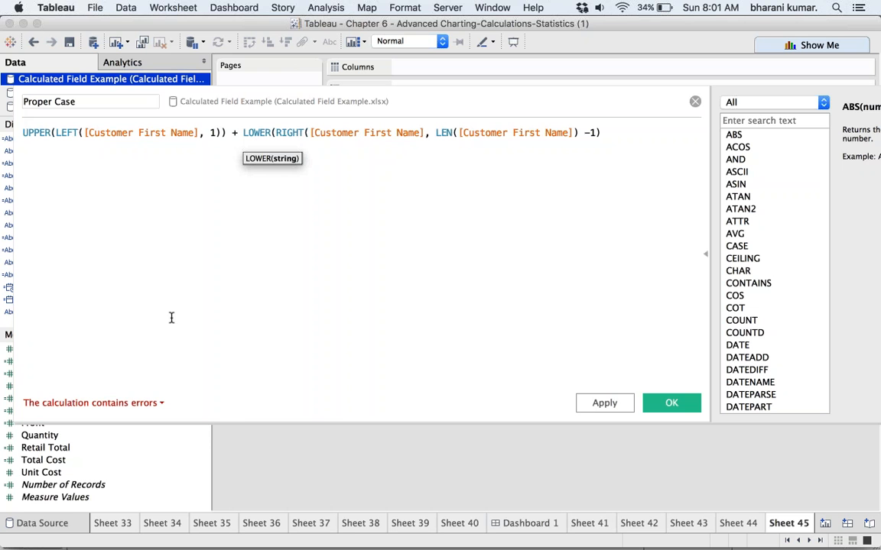
left_click(162, 404)
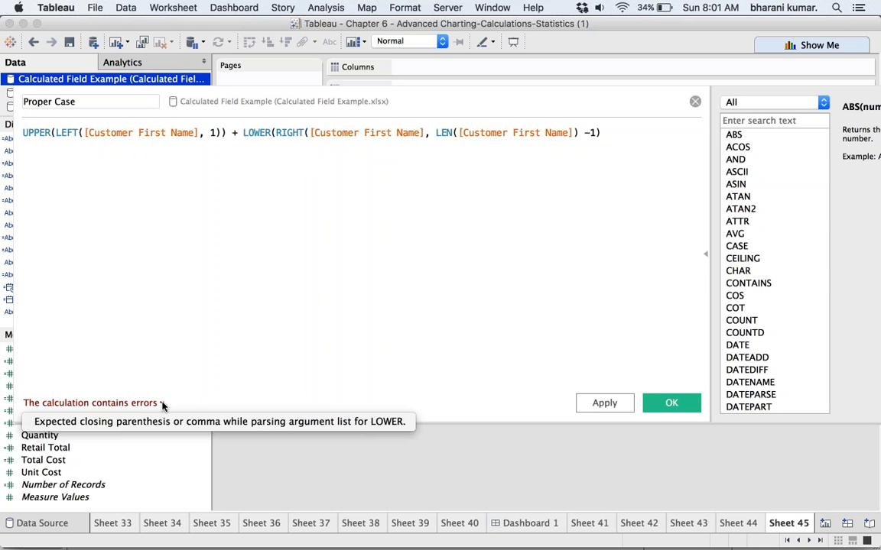
left_click(260, 148)
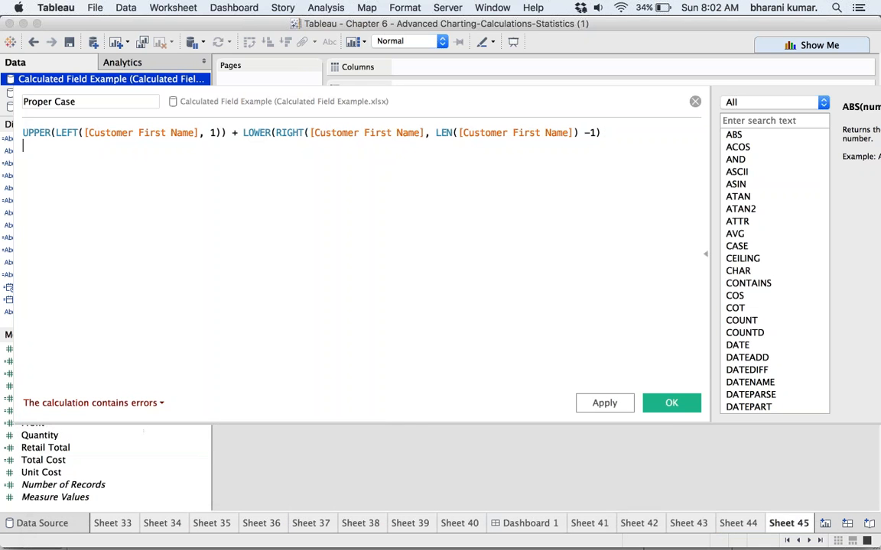
left_click(160, 403)
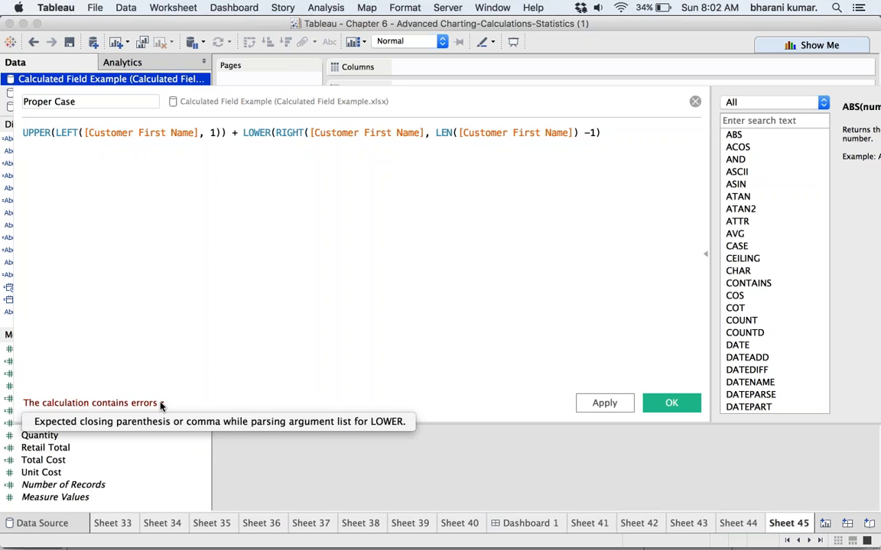
left_click(607, 134)
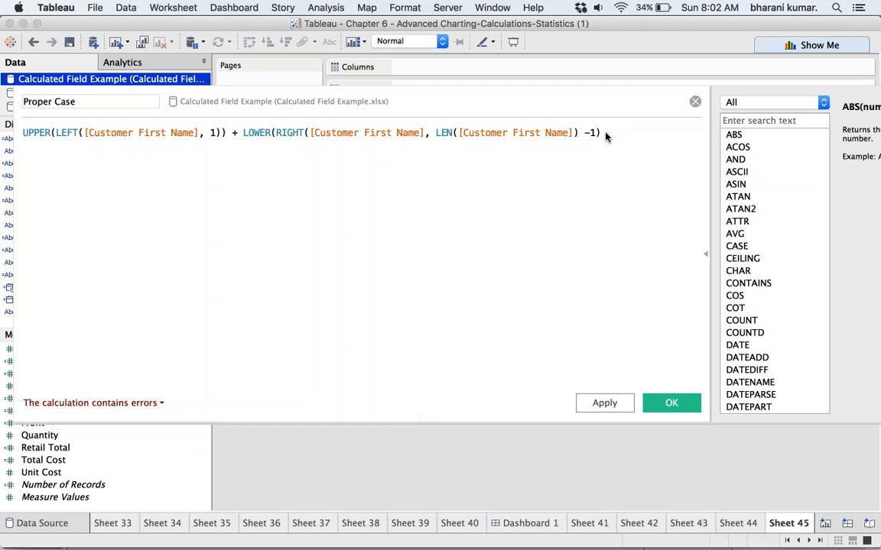
type(")")
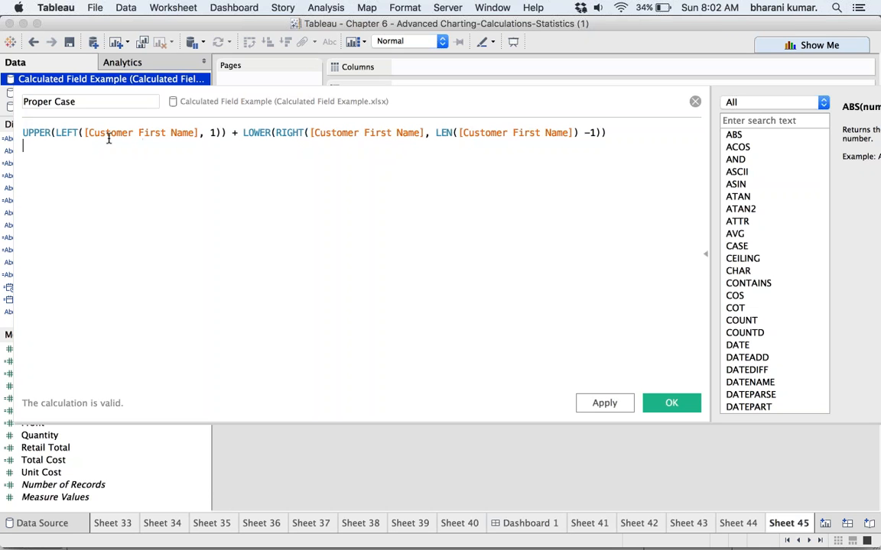
Review the LEFT character count and the LEN function in the formula, and save the Proper Case calculated field.
left_click(215, 132)
double_click(214, 132)
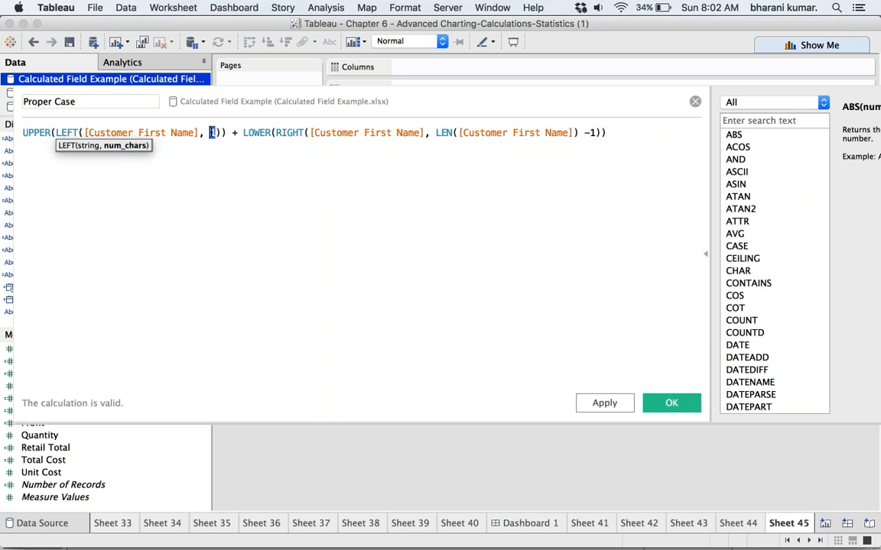
left_click(184, 166)
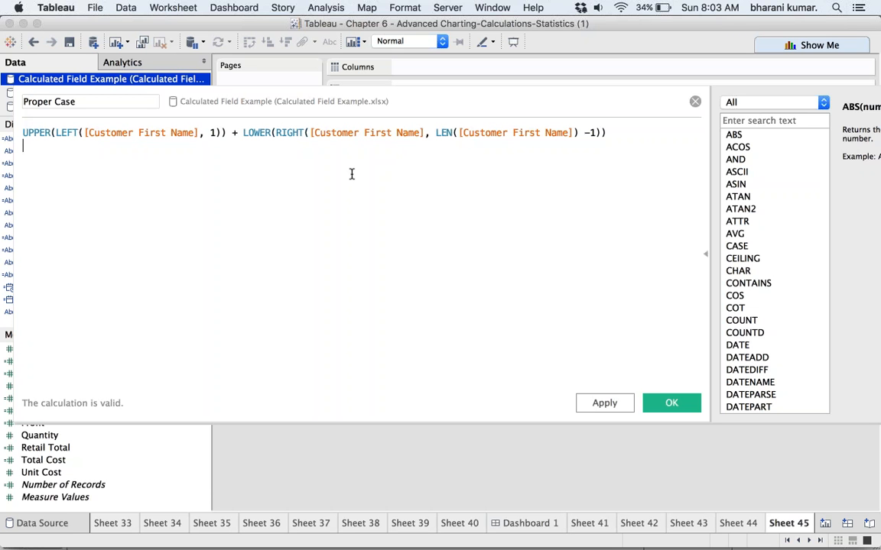
left_click(443, 132)
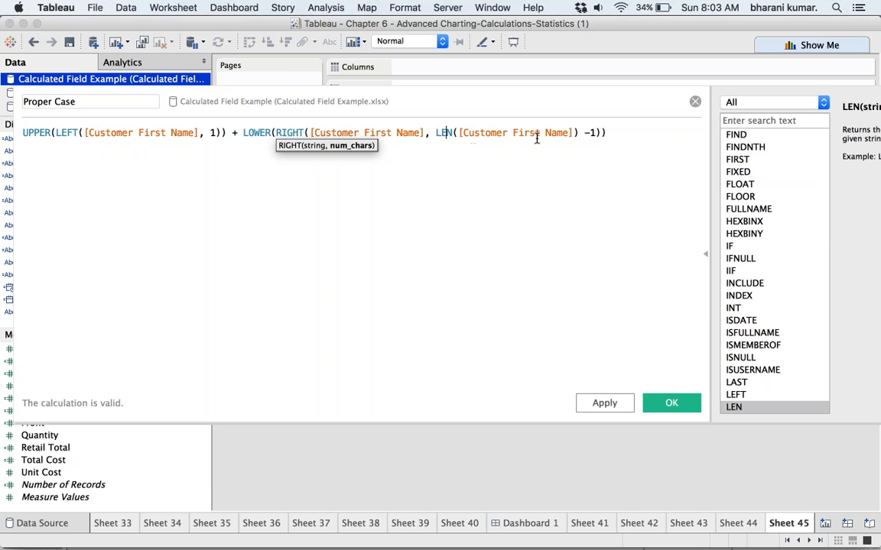
left_click_drag(573, 102, 594, 118)
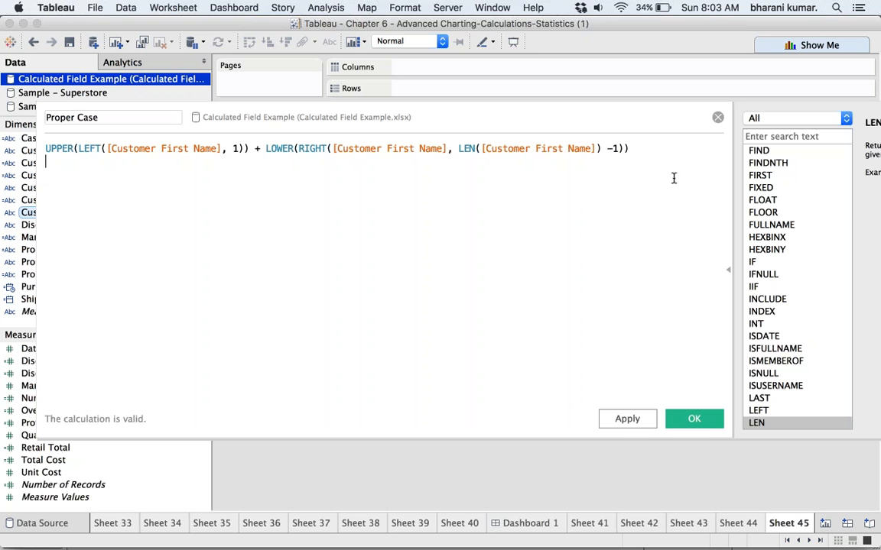
left_click(626, 420)
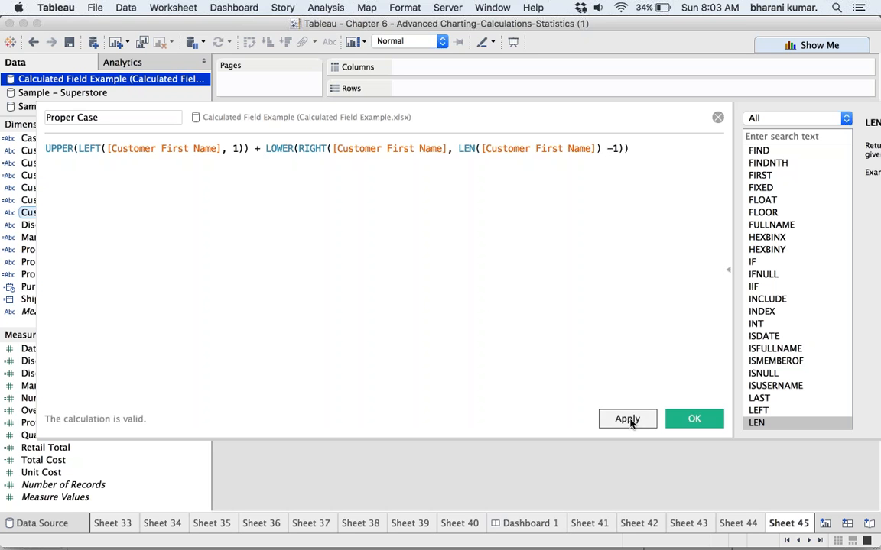
left_click(693, 419)
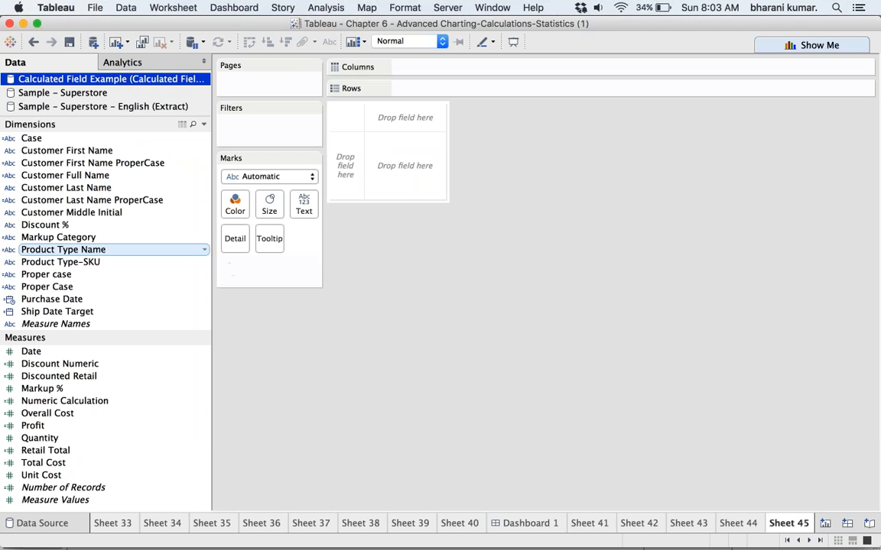
left_click_drag(104, 153, 501, 88)
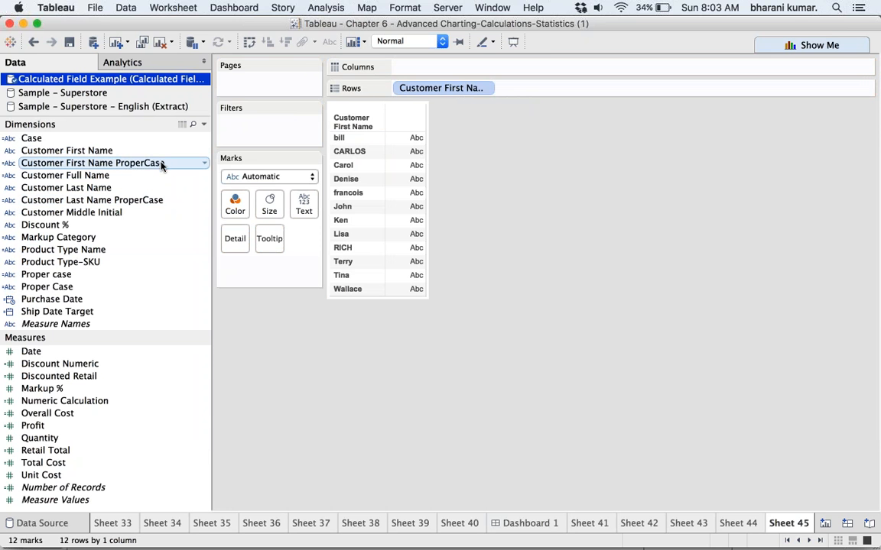
left_click_drag(451, 89, 193, 224)
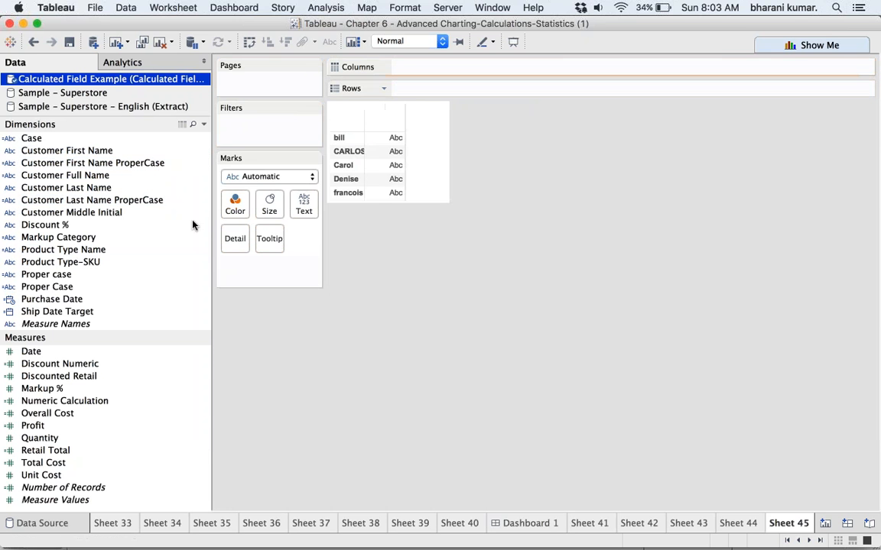
left_click_drag(92, 175, 214, 221)
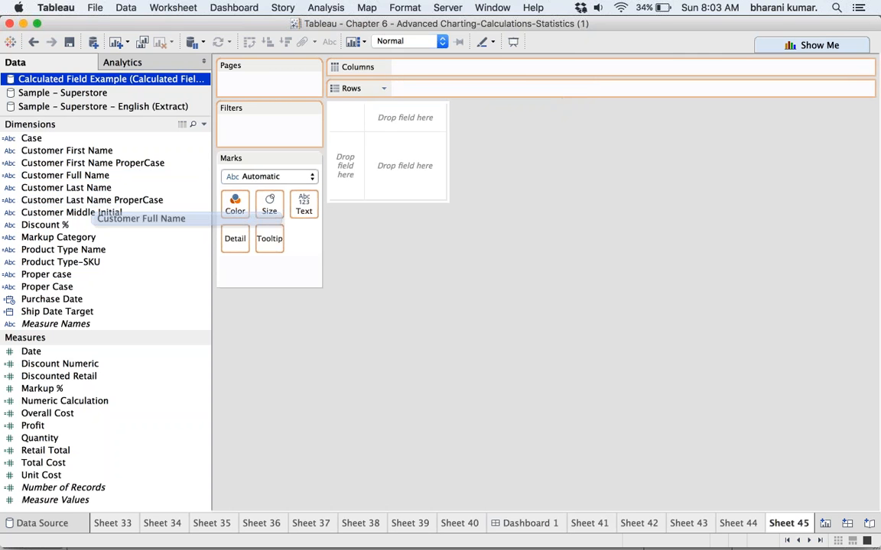
Place Customer First Name ProperCase on Columns, followed by Customer First Name, to compare the letter case.
left_click_drag(95, 220, 413, 69)
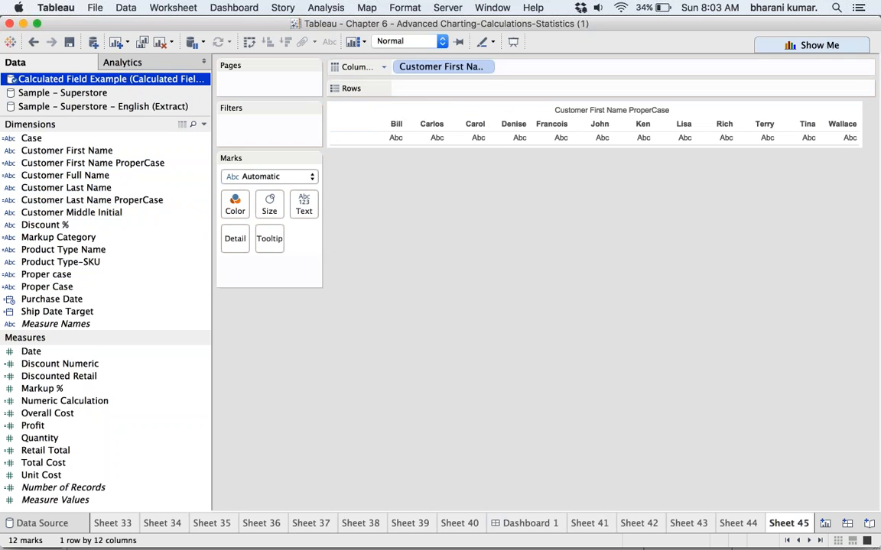
mouse_move(468, 67)
left_mouse_down()
mouse_move(354, 295)
mouse_move(470, 75)
mouse_move(450, 69)
left_mouse_up()
left_click_drag(92, 150, 588, 67)
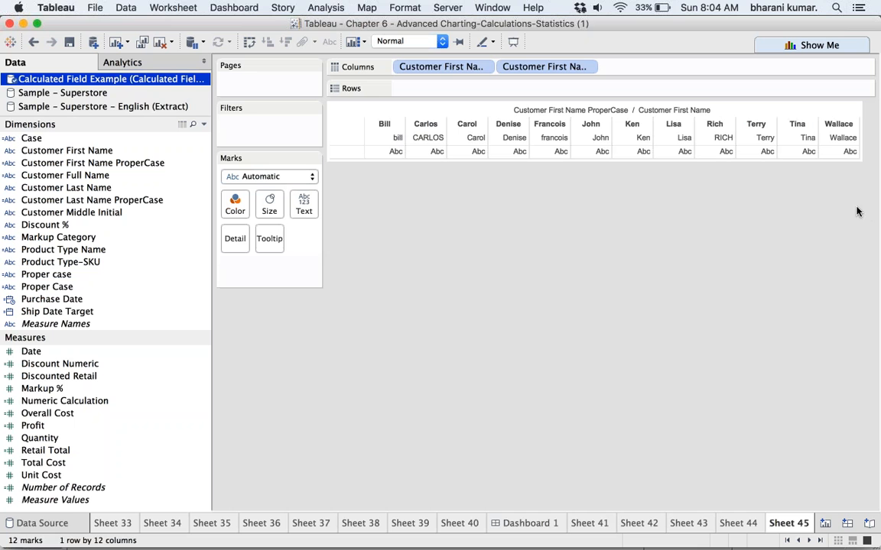
mouse_move(380, 139)
left_mouse_down()
mouse_move(377, 237)
mouse_move(368, 247)
left_mouse_up()
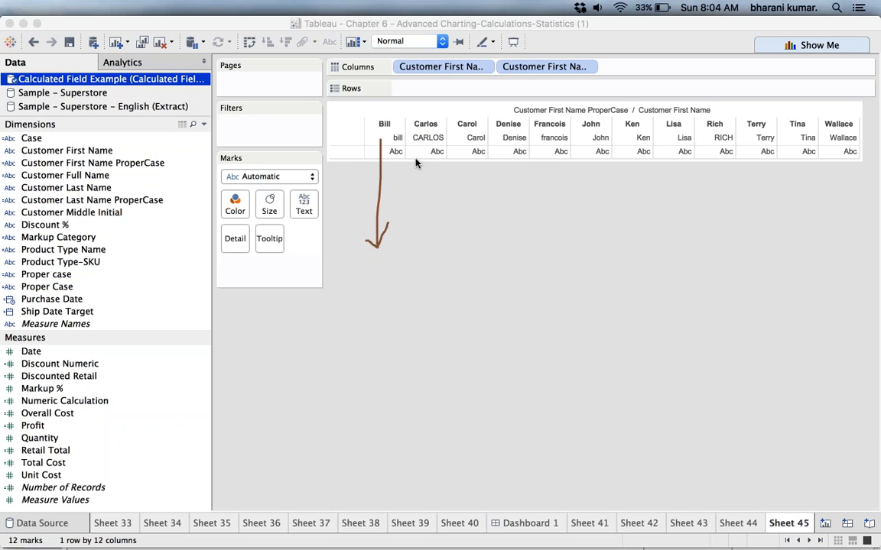
left_click_drag(461, 138, 461, 248)
mouse_move(496, 138)
left_mouse_down()
mouse_move(496, 234)
mouse_move(508, 244)
left_mouse_up()
Open the Proper Case calculated field to review its formula, and close it without changes.
right_click(69, 288)
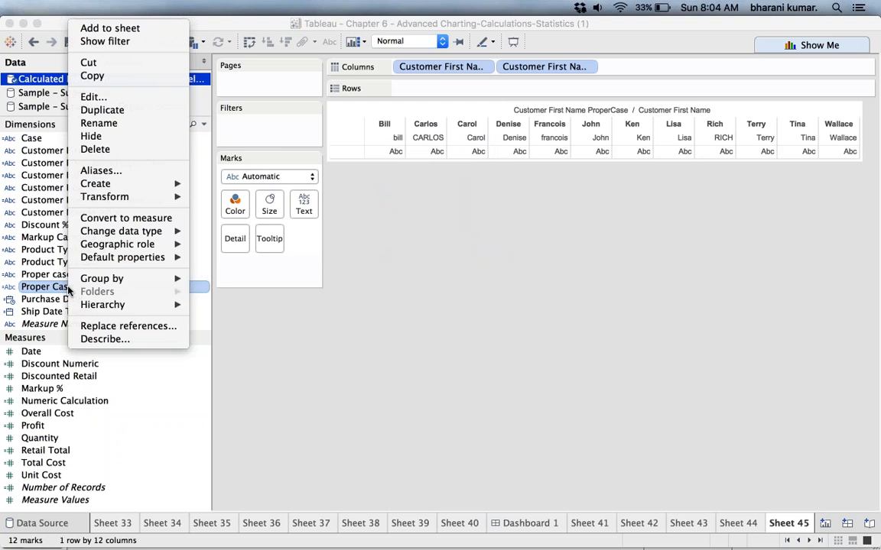
left_click(93, 97)
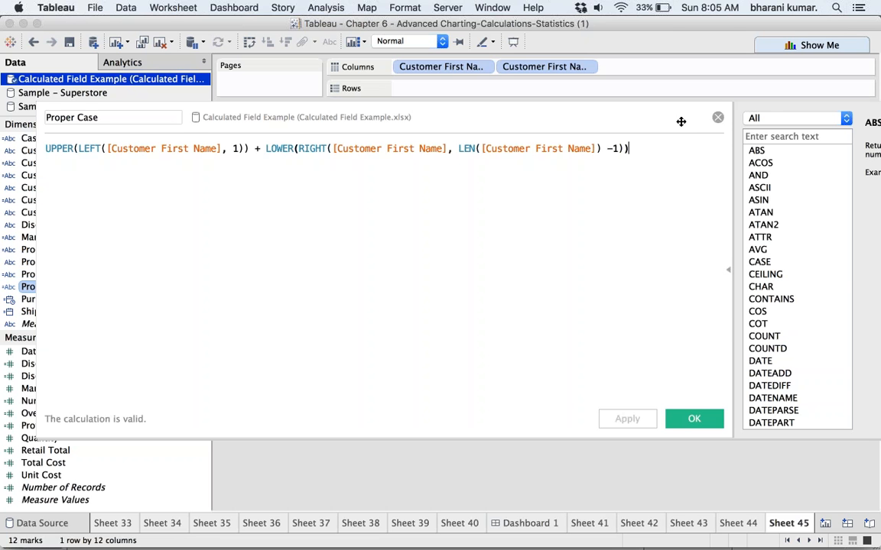
left_click(717, 117)
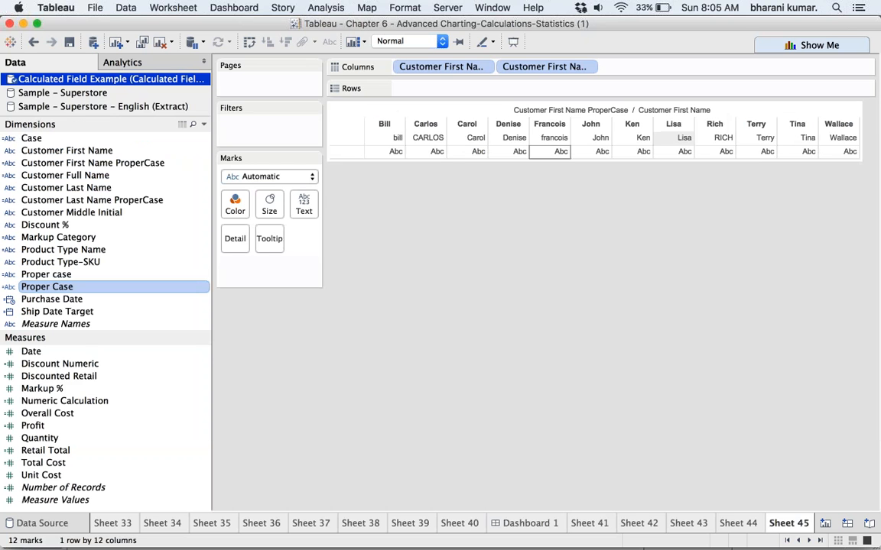
Try adding Proper Case to Columns, and undo all three field placements on the sheet.
mouse_move(111, 290)
left_mouse_down()
mouse_move(512, 142)
mouse_move(611, 55)
mouse_move(719, 64)
left_mouse_up()
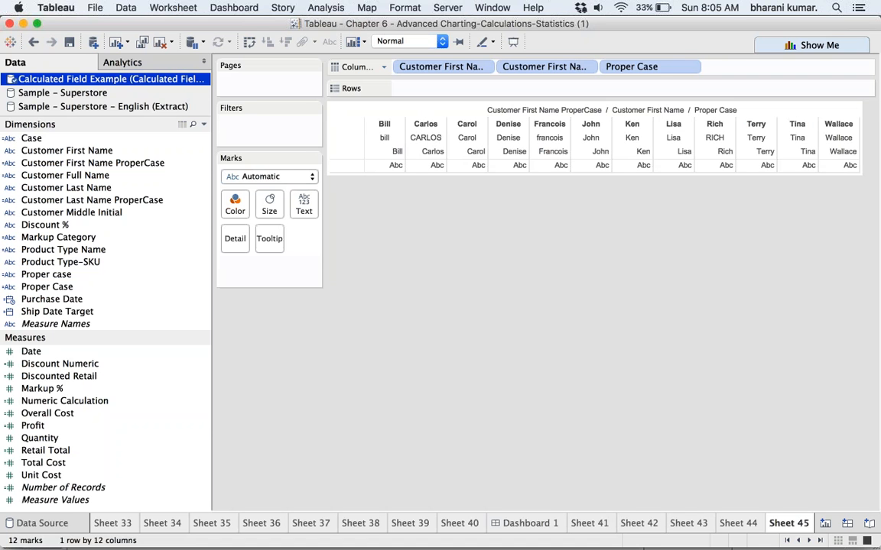
key("super+z")
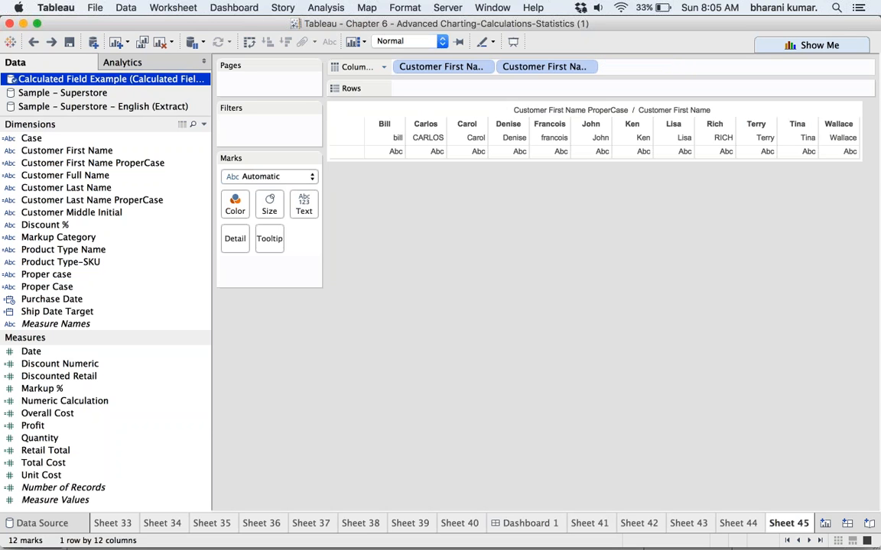
key("super+z")
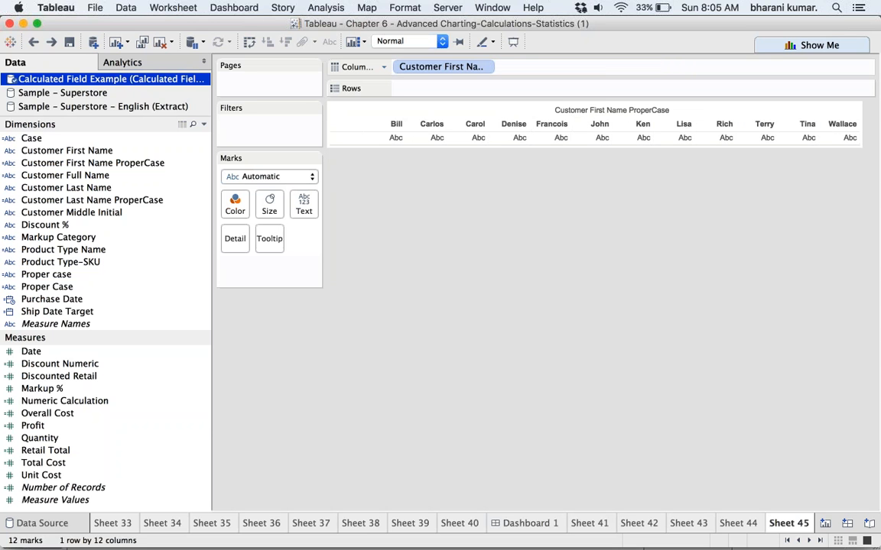
key("super+z")
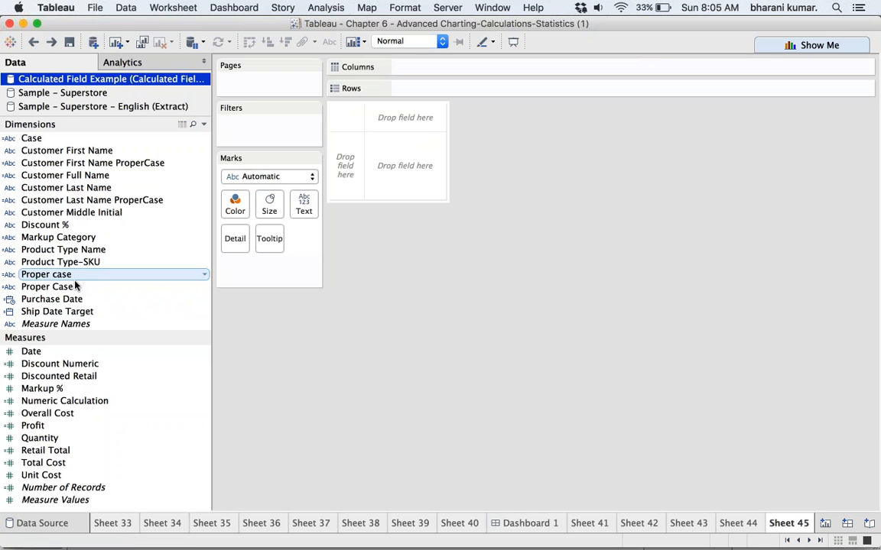
Open the older Proper case calculated field for editing, and examine its formula and the description of the LEN function.
right_click(80, 272)
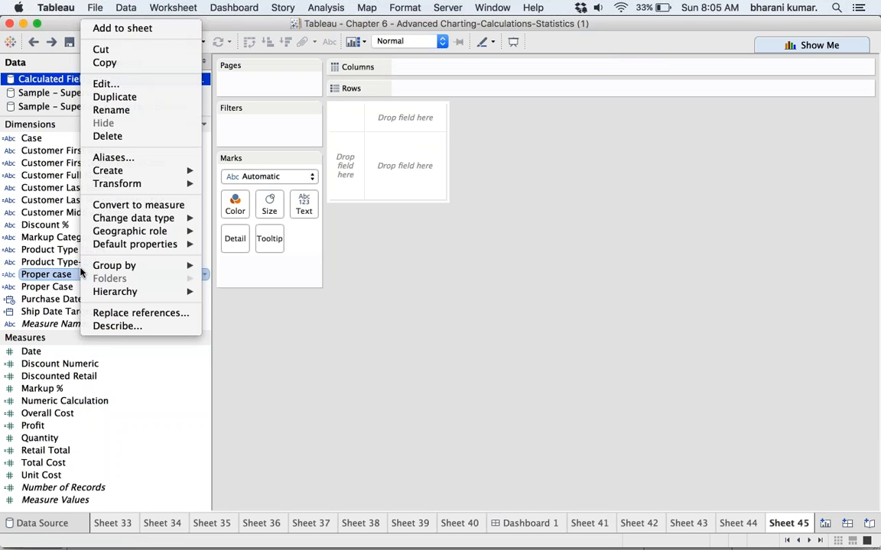
left_click(140, 85)
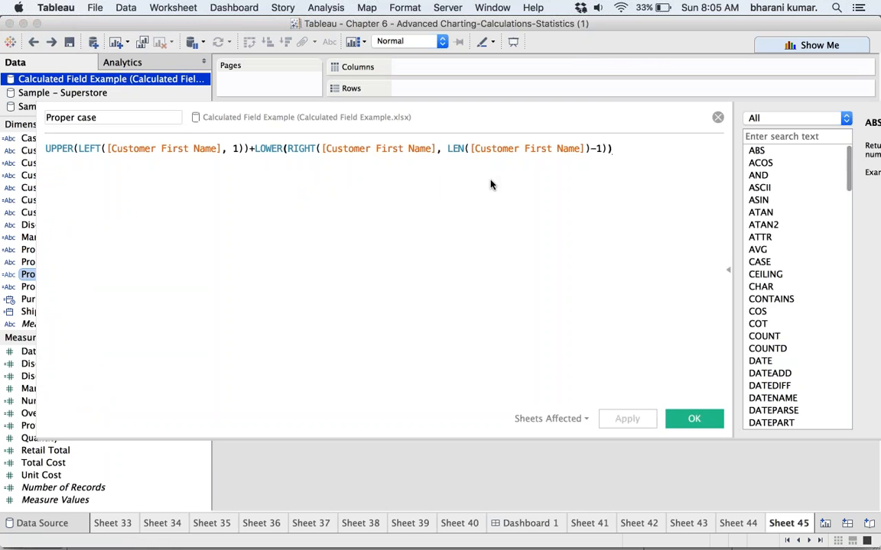
left_click_drag(626, 114, 387, 140)
left_click(220, 176)
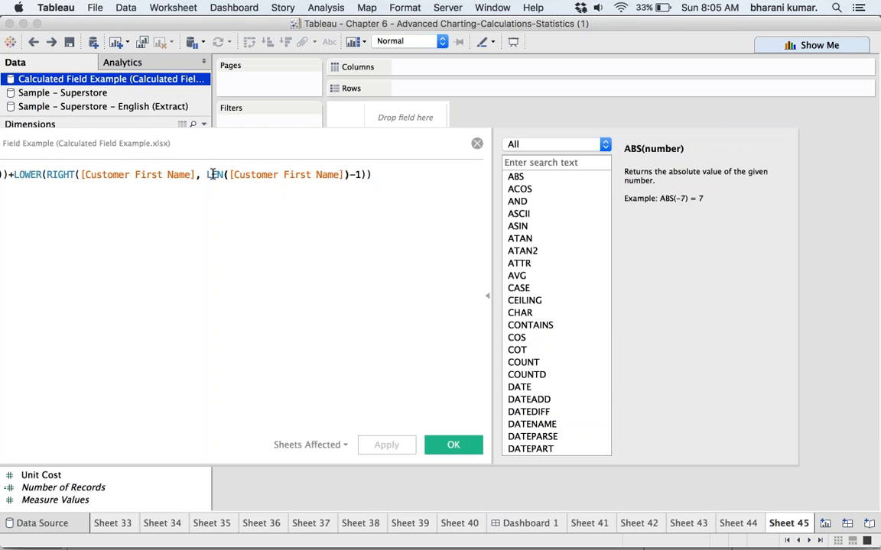
left_click(212, 174)
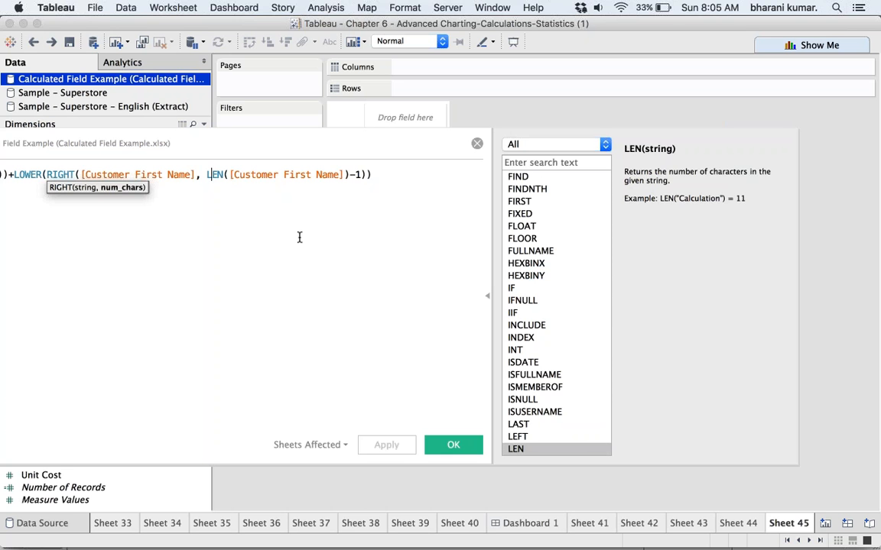
left_click_drag(297, 138, 566, 105)
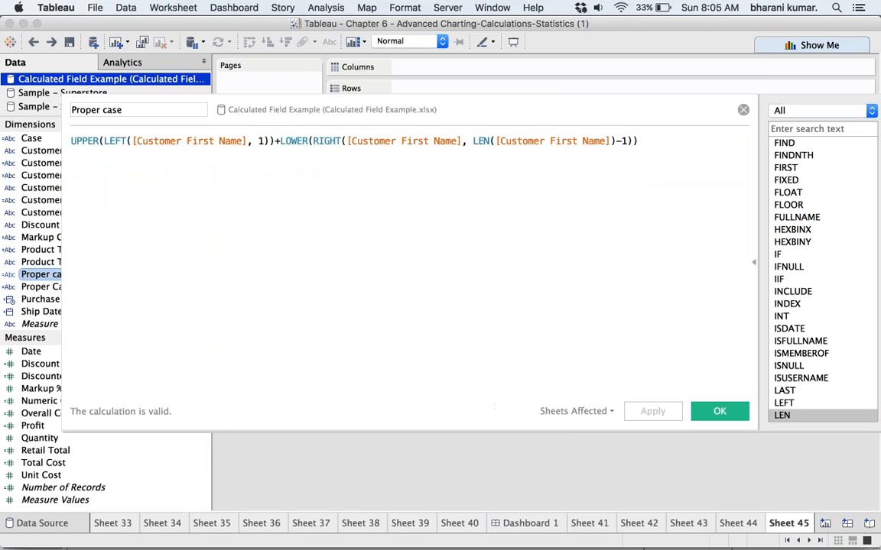
Close the calculation unchanged and place Proper case on Columns, trying Customer First Name ProperCase beside it and undoing that addition.
left_click(744, 110)
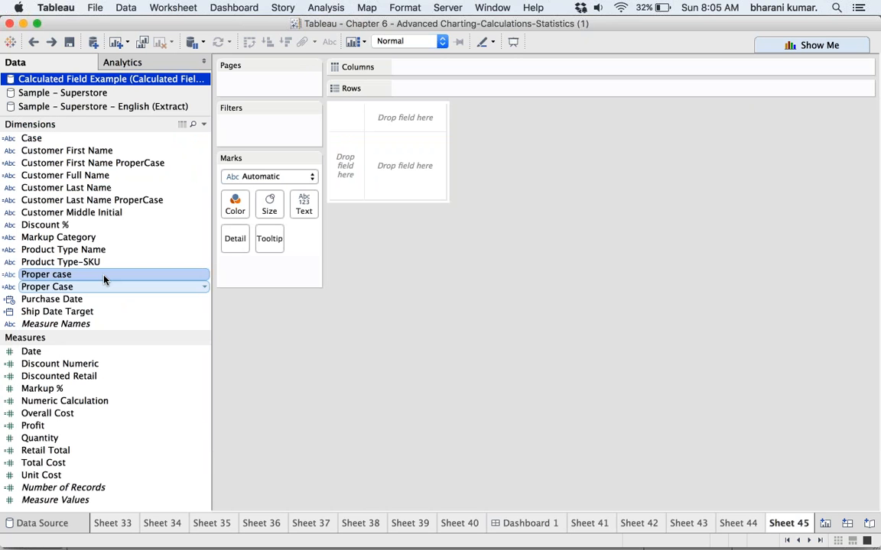
left_click_drag(101, 276, 488, 71)
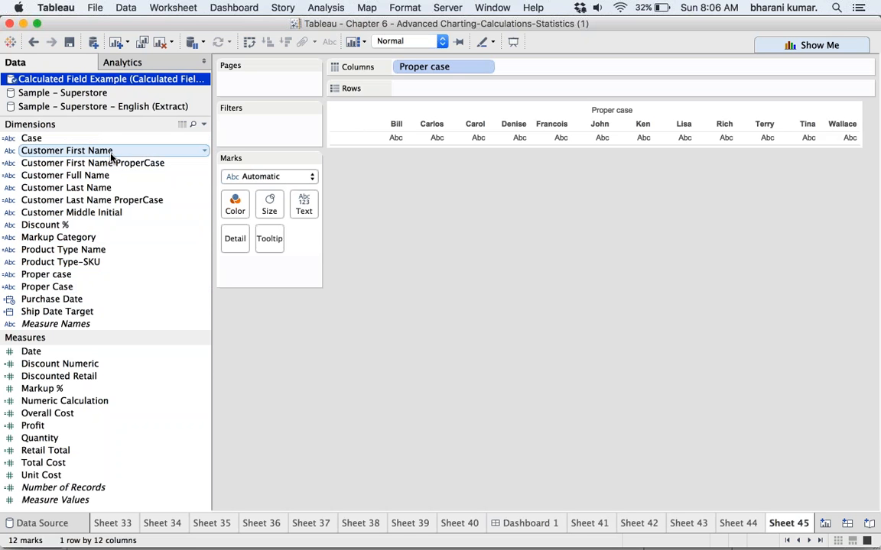
left_click_drag(111, 166, 655, 70)
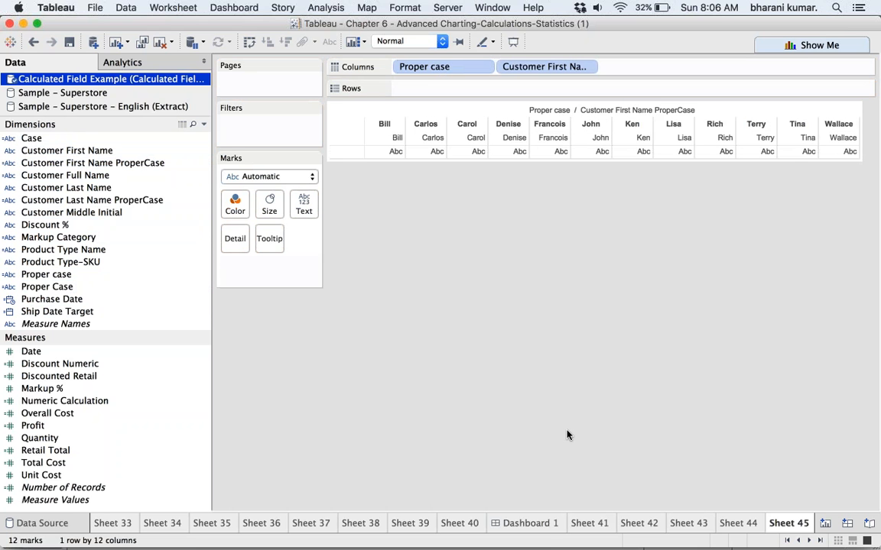
key("super+z")
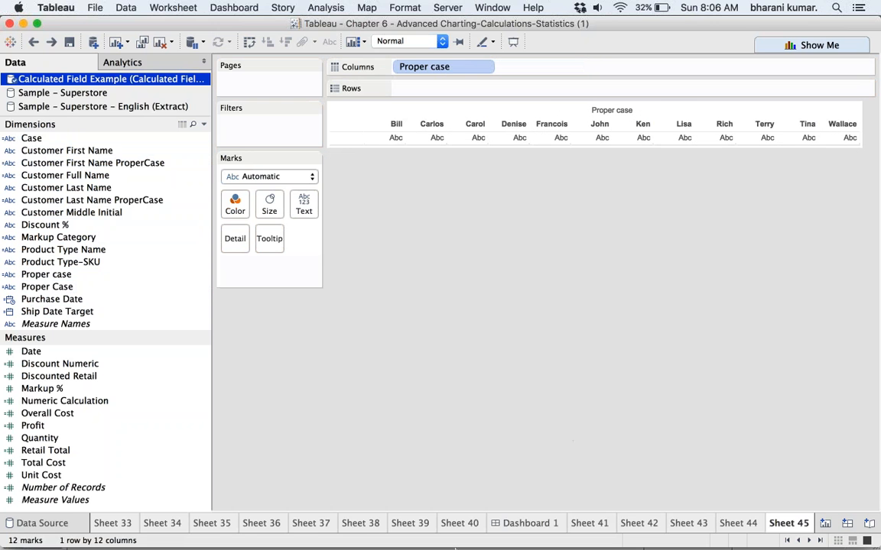
Switch to the PowerPoint presentation and make the -1 bold in the Proper Case formula on the Calculated Fields slide.
mouse_move(346, 539)
left_click(258, 526)
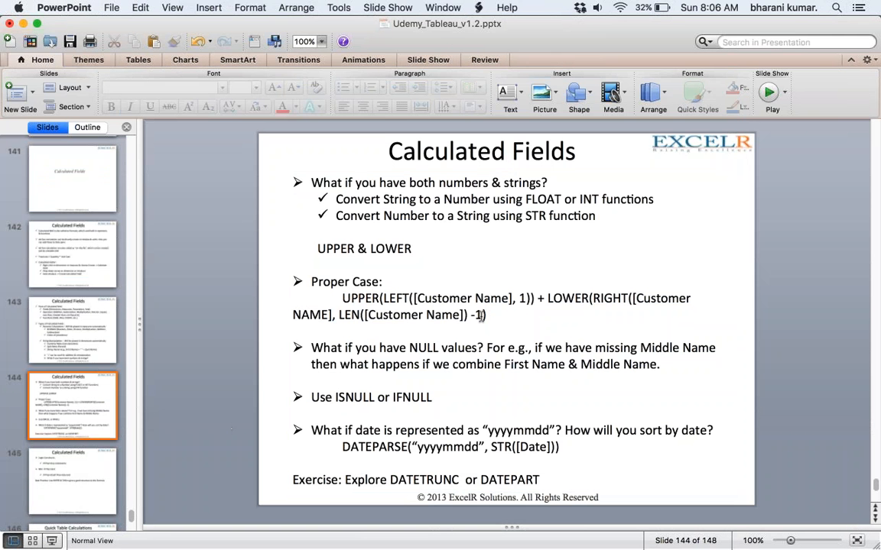
left_click_drag(483, 315, 471, 316)
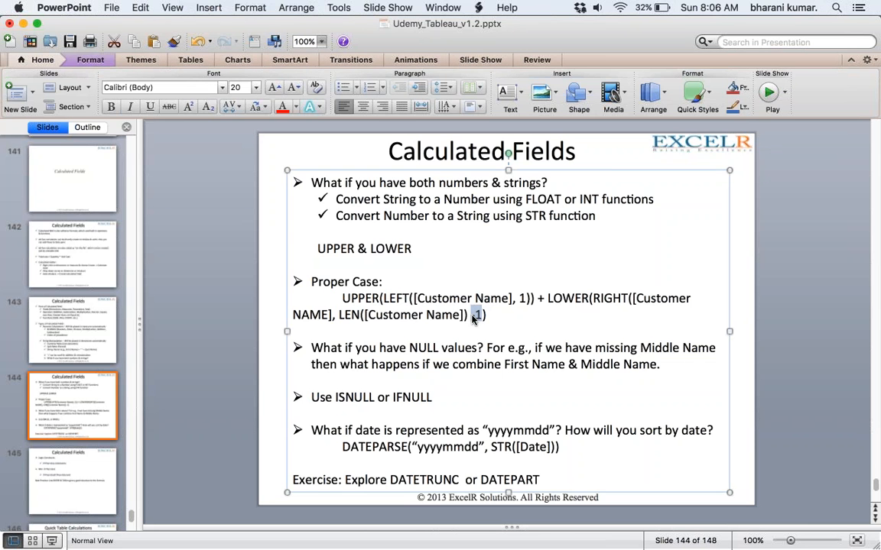
key("super+b")
left_click(214, 411)
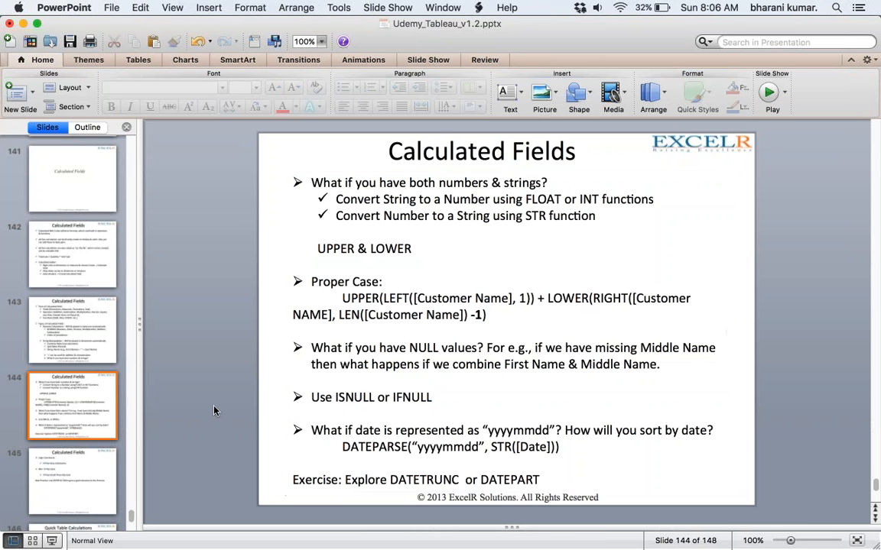
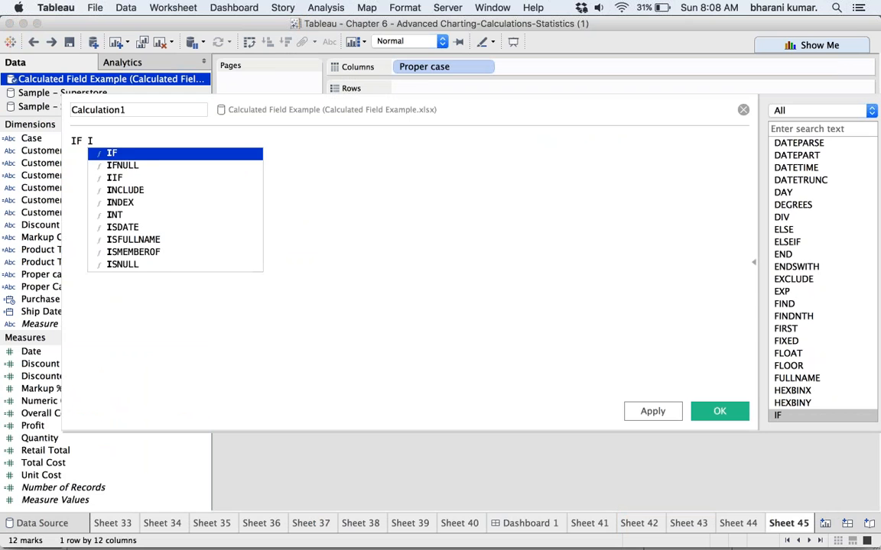
Complete the opening condition of the new Tableau calculated field as IF ISNULL([Customer Middle Initial]) THEN.
type("N")
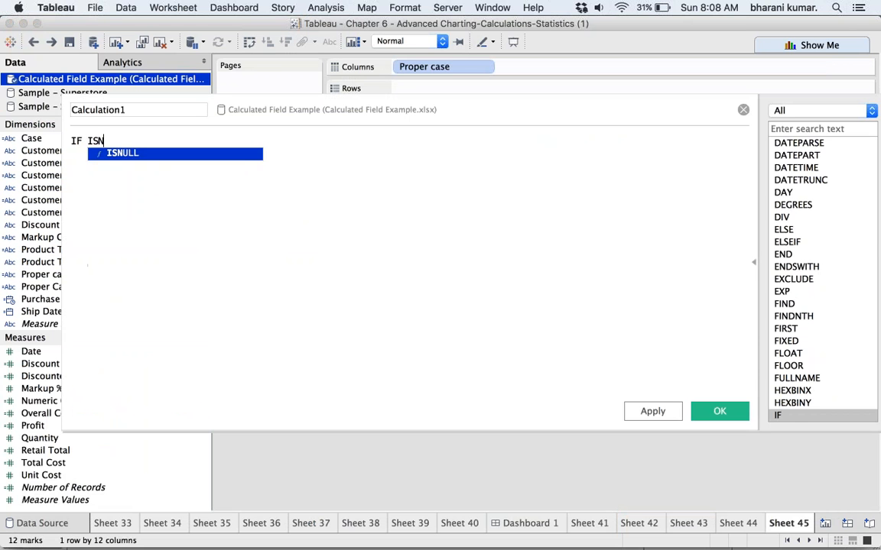
key("Return")
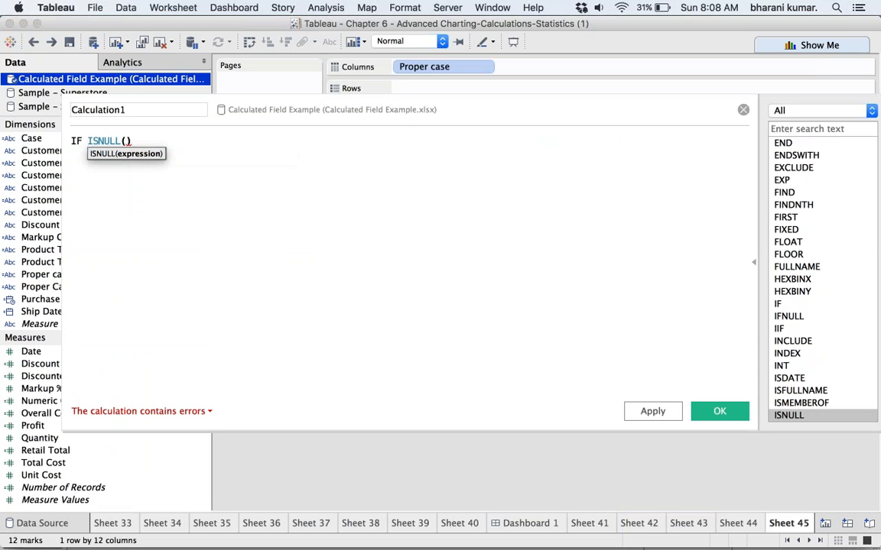
type("[cus")
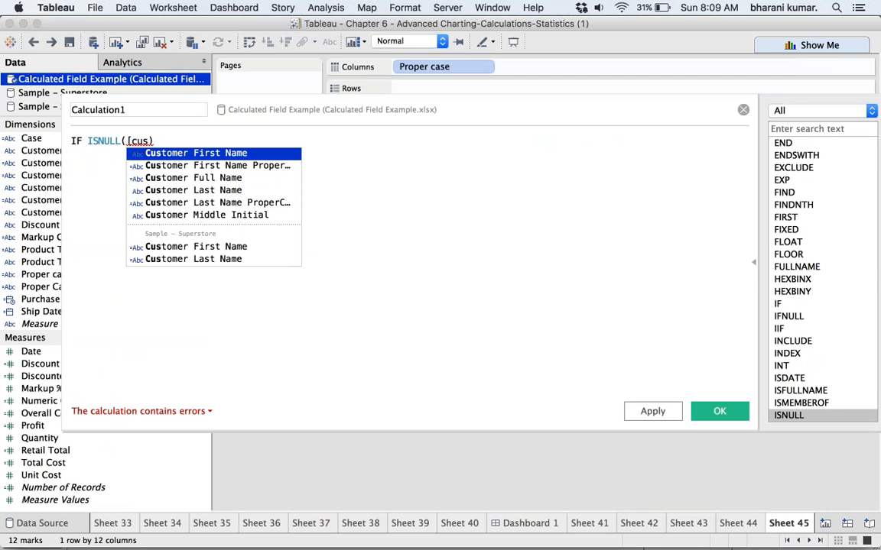
key("Down")
key("Down")
key("Down")
key("Down")
key("Down")
key("Return")
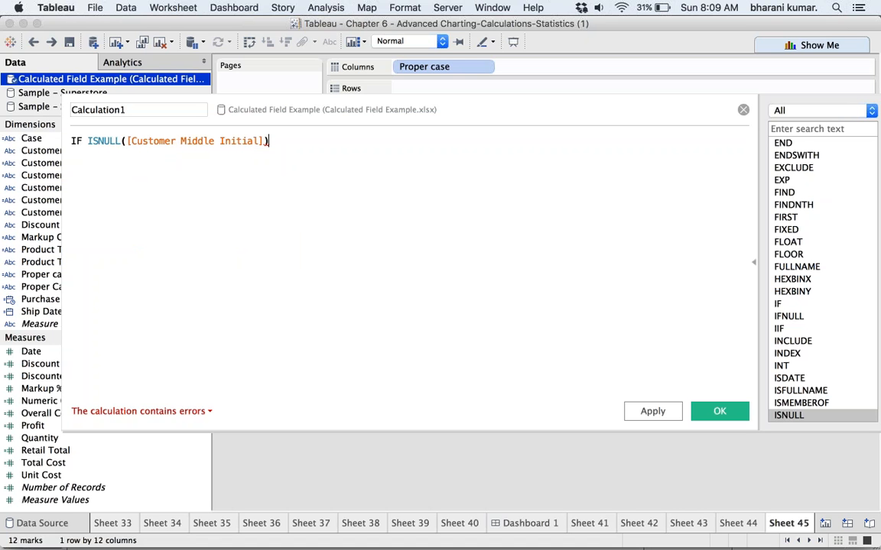
type("T")
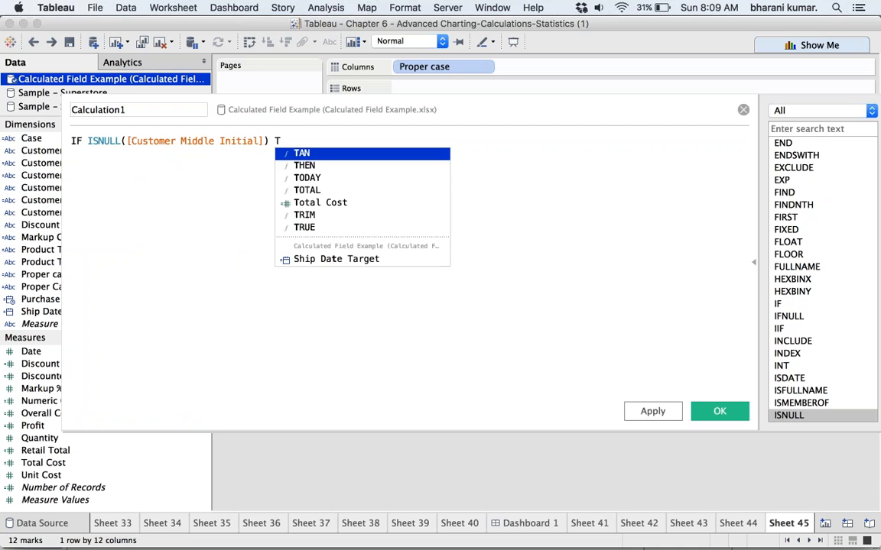
type("HEN")
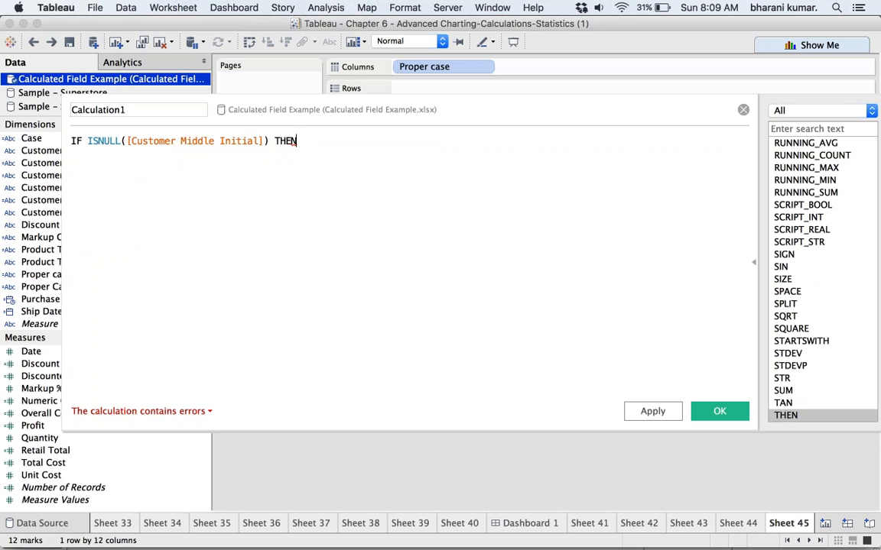
key("Return")
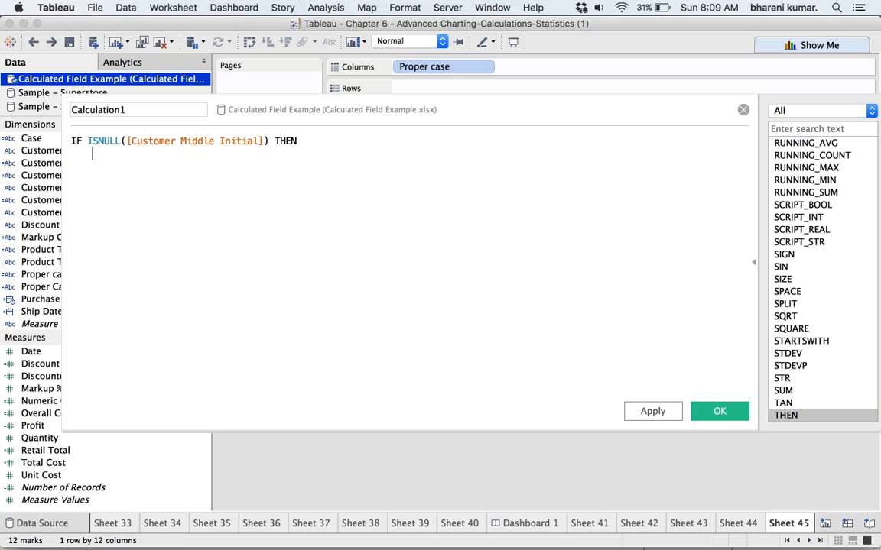
Write the THEN result of the calculation as [Customer First Name] + [Customer Last Name].
type("[cus")
key("Return")
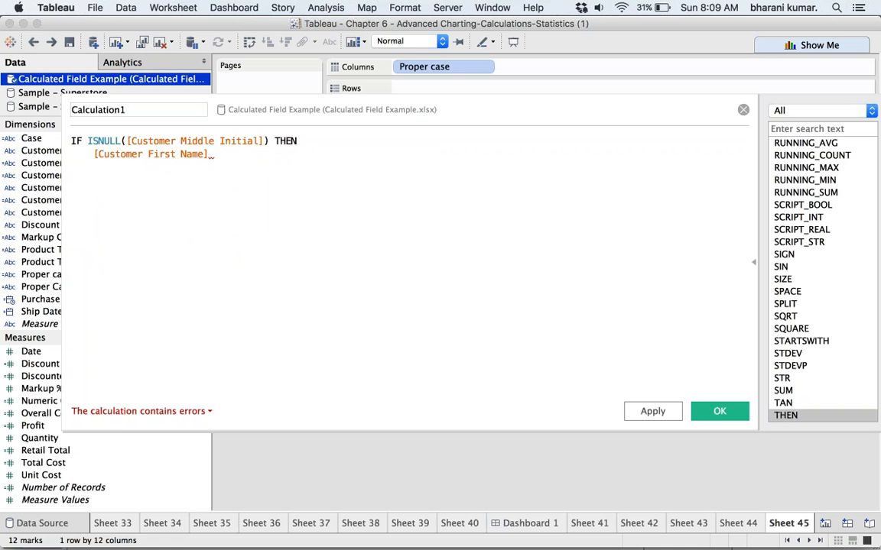
type("+ ")
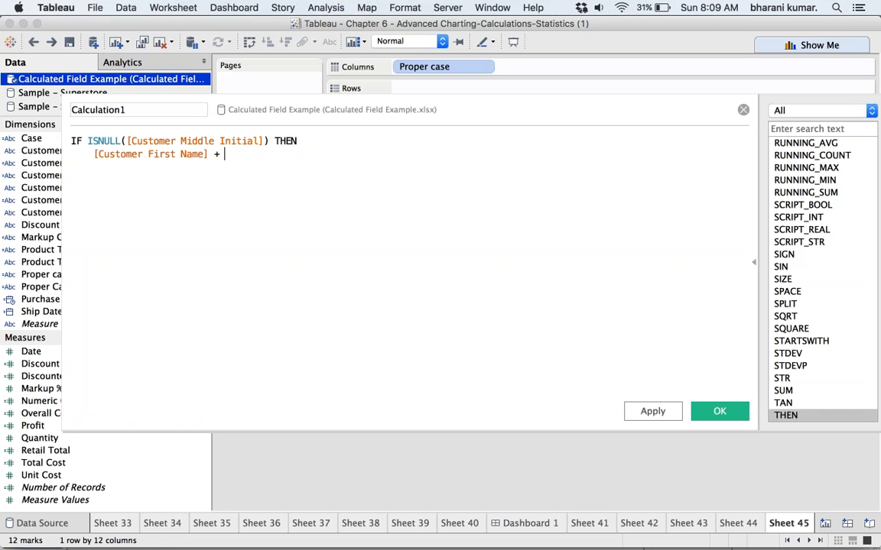
type("[cus")
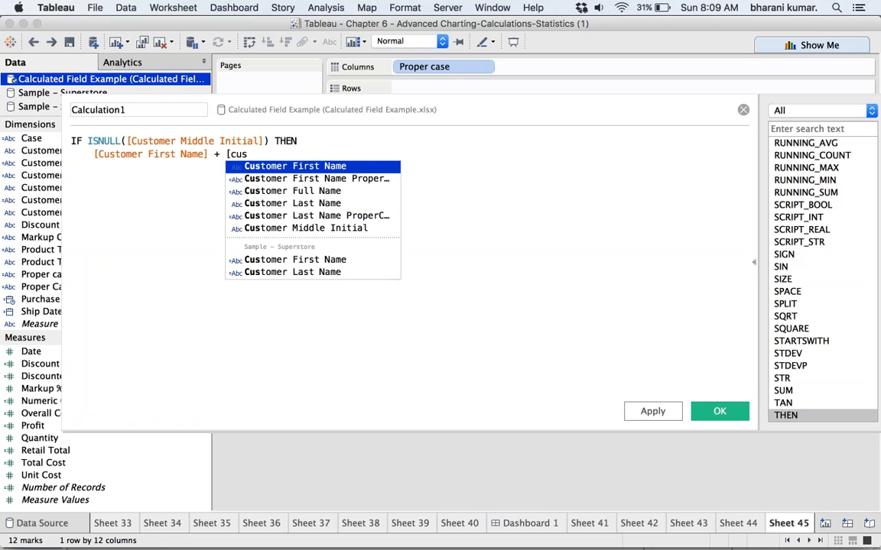
key("Down")
key("Down")
key("Down")
key("Return")
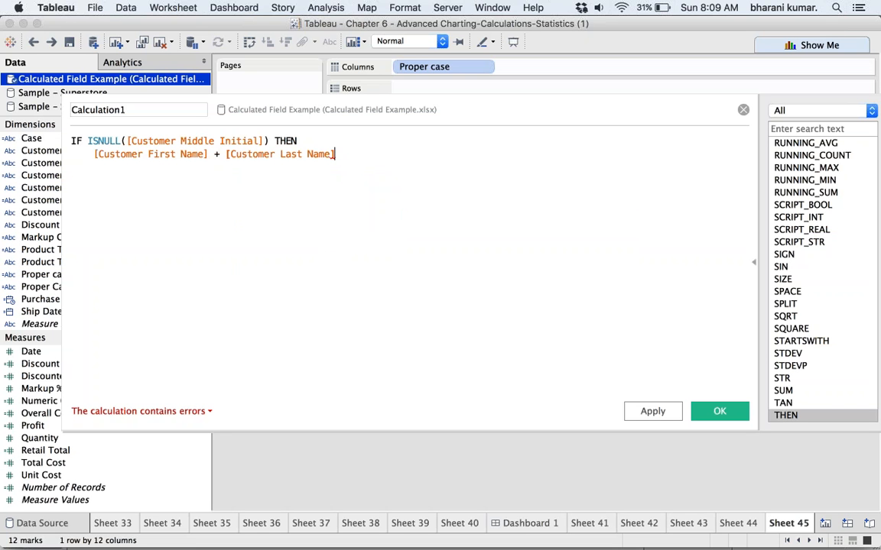
Add an ELSE branch to the formula, starting with [Customer First Name] on its own indented line.
key("Return")
type("ELSE")
key("Return")
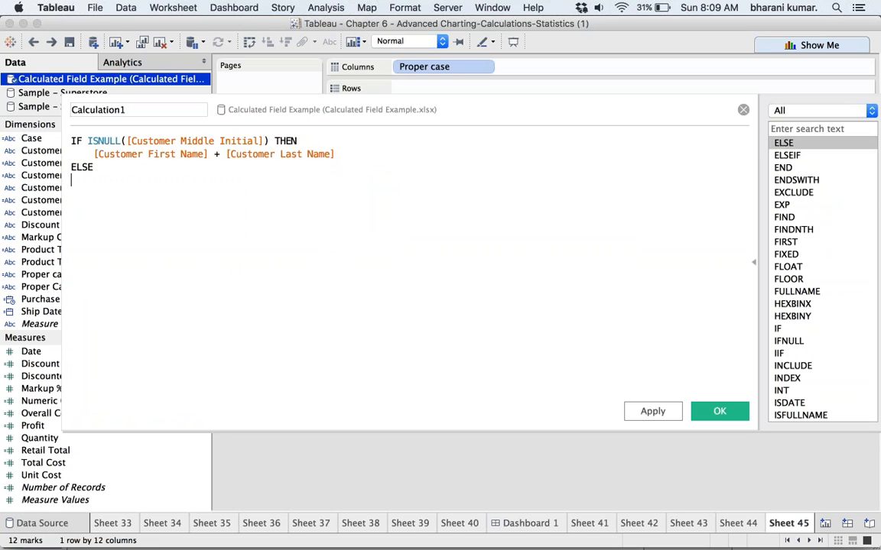
key("Return")
key("Tab")
type("[cus")
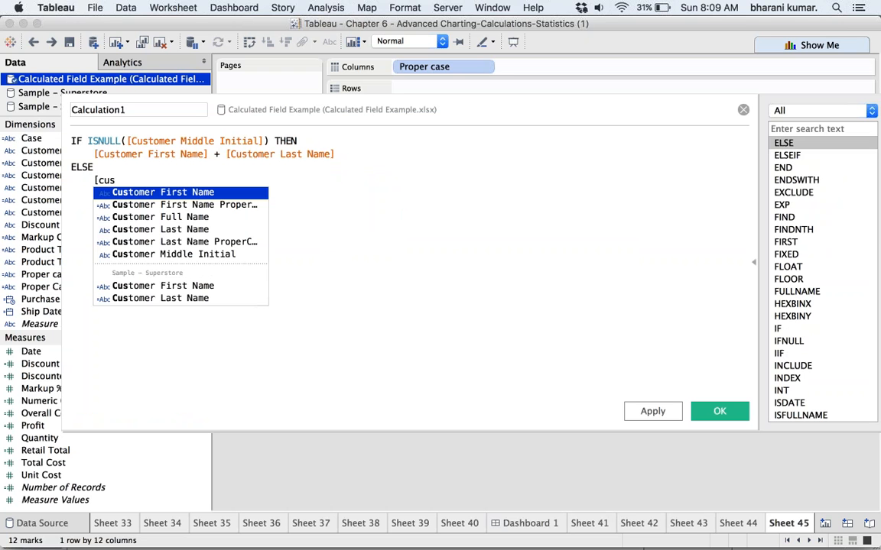
key("Return")
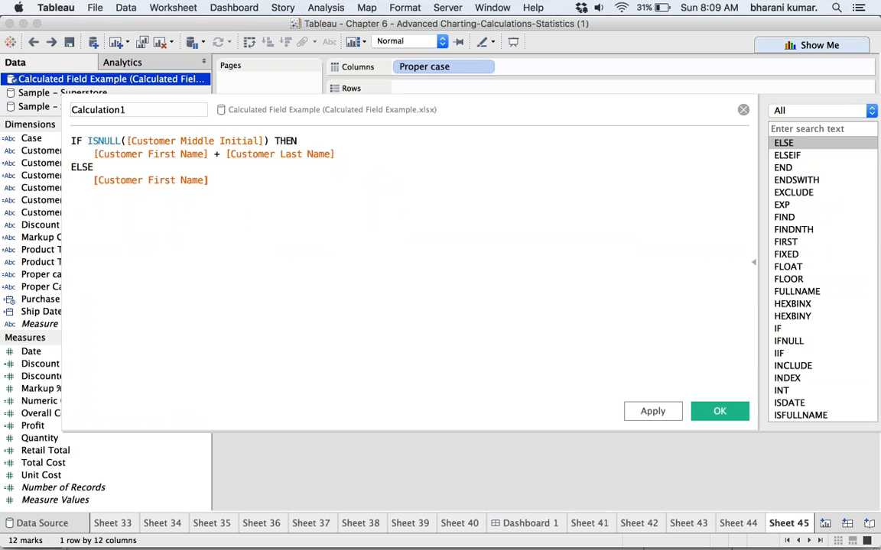
Extend the ELSE result with + [Customer Last Name] + [Customer Middle Initial].
type("+ ")
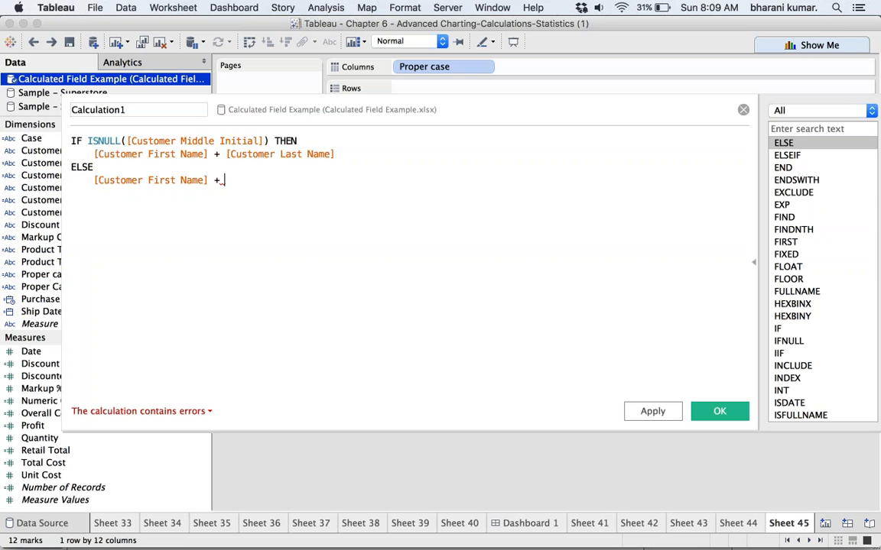
type("[cus")
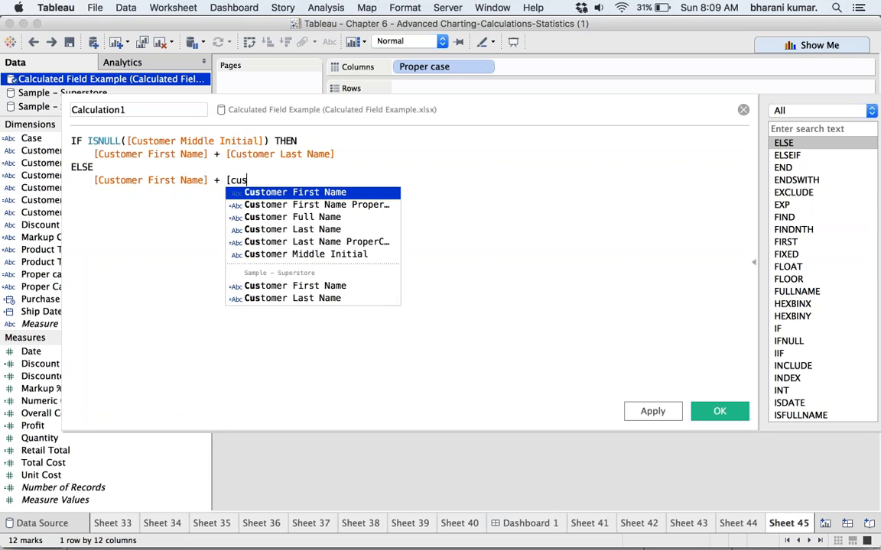
key("Down")
key("Down")
key("Down")
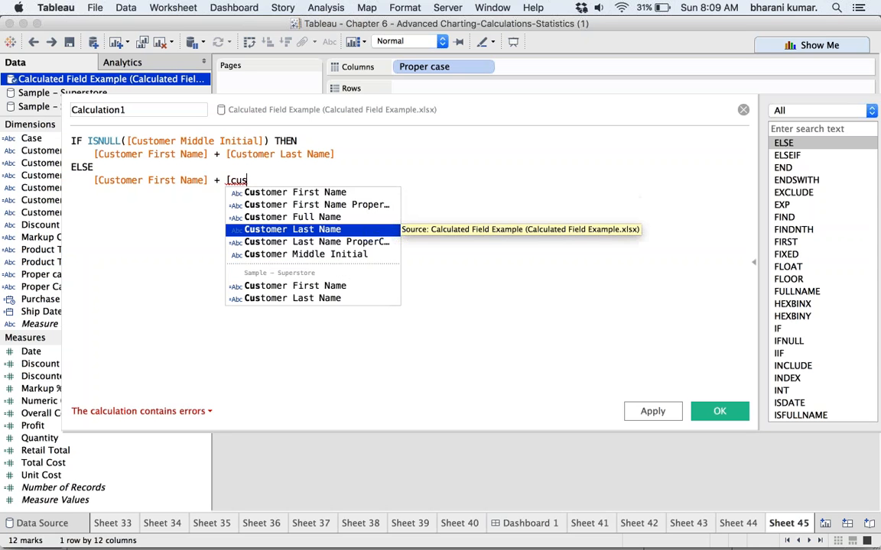
key("Return")
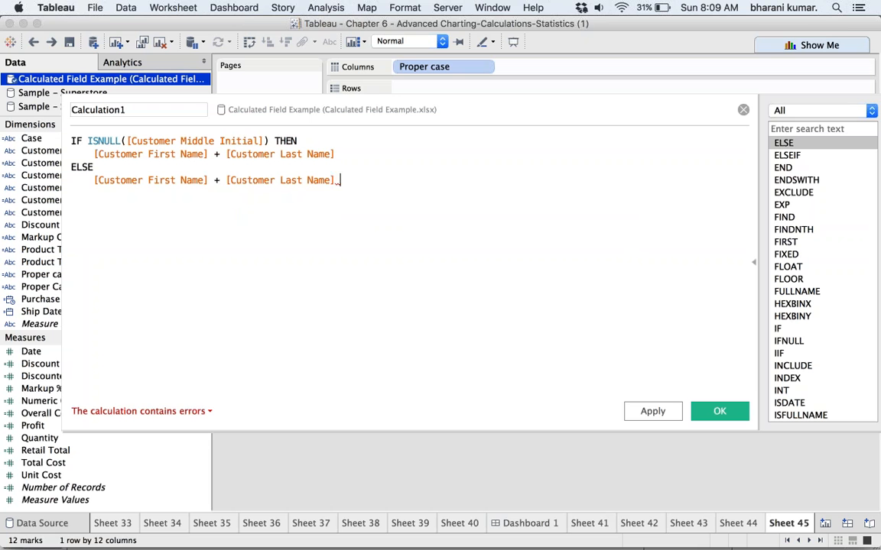
type("+ ")
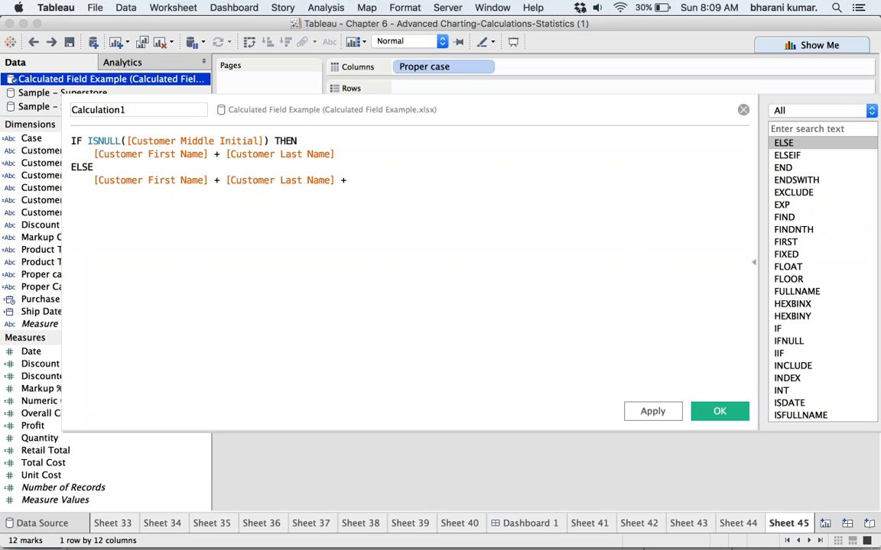
type("[cust")
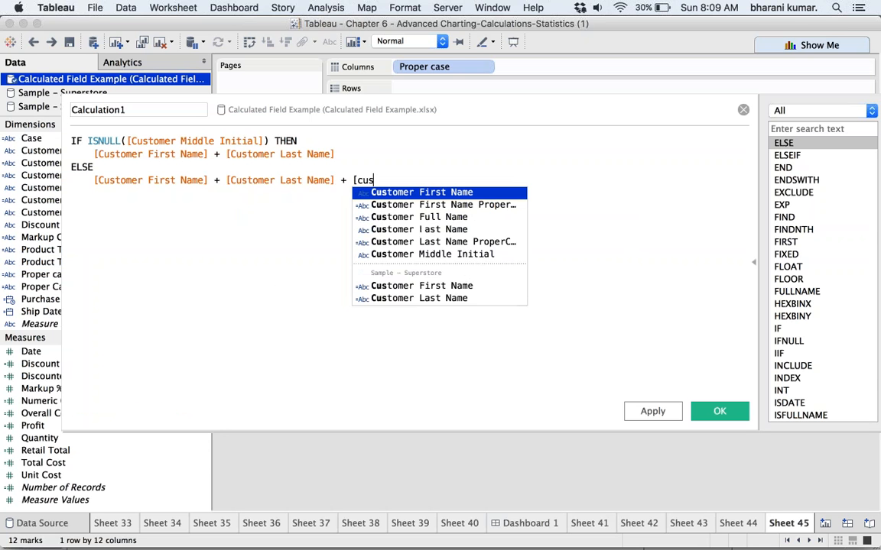
left_click(423, 253)
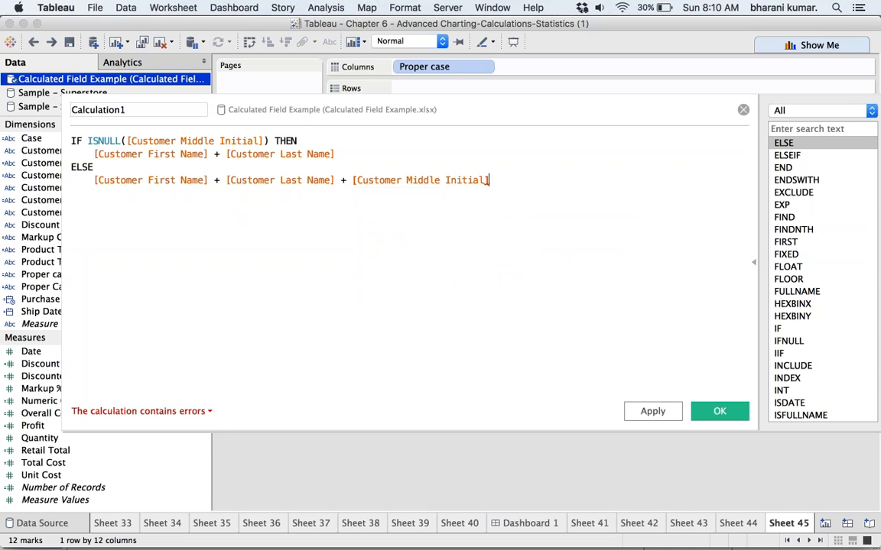
Close the IF statement with END on a new line below the ELSE result.
key("Return")
type("END")
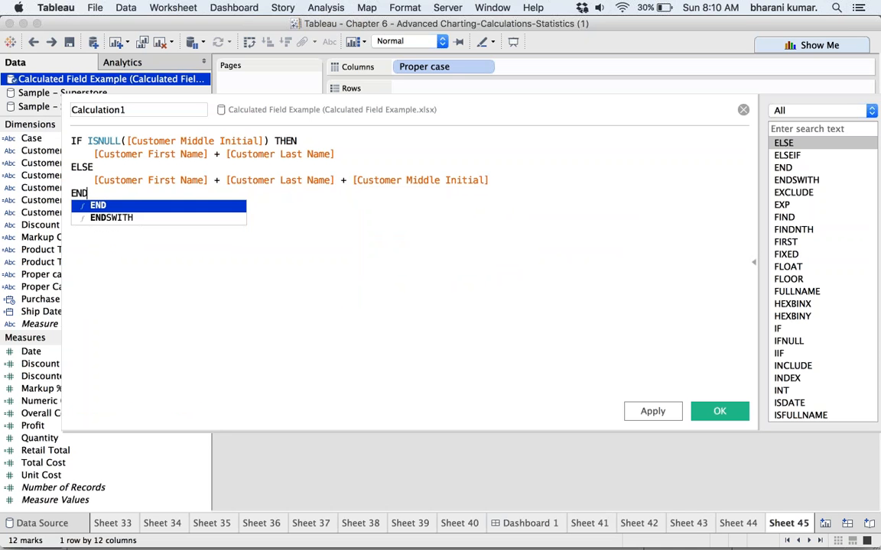
key("Return")
key("Return")
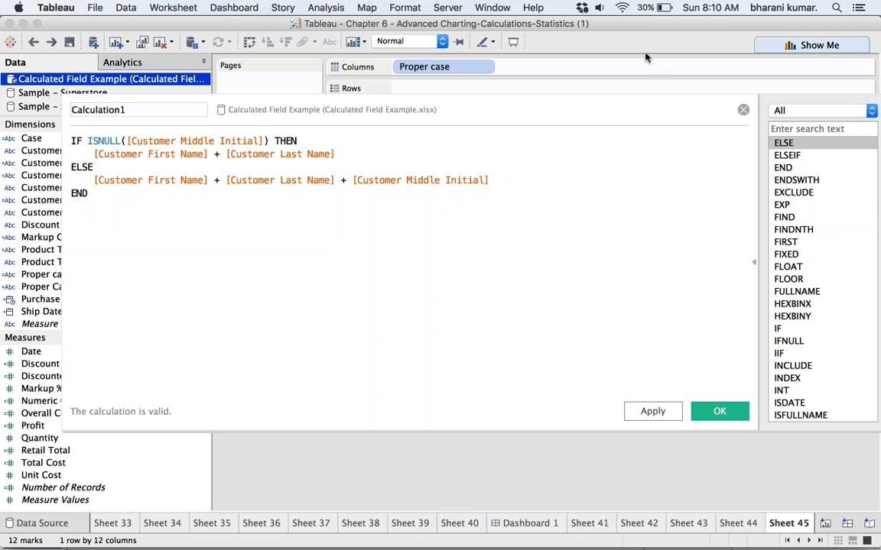
Insert a " " + separator between the first name and last name fields in the THEN result.
left_click(225, 155)
type("'")
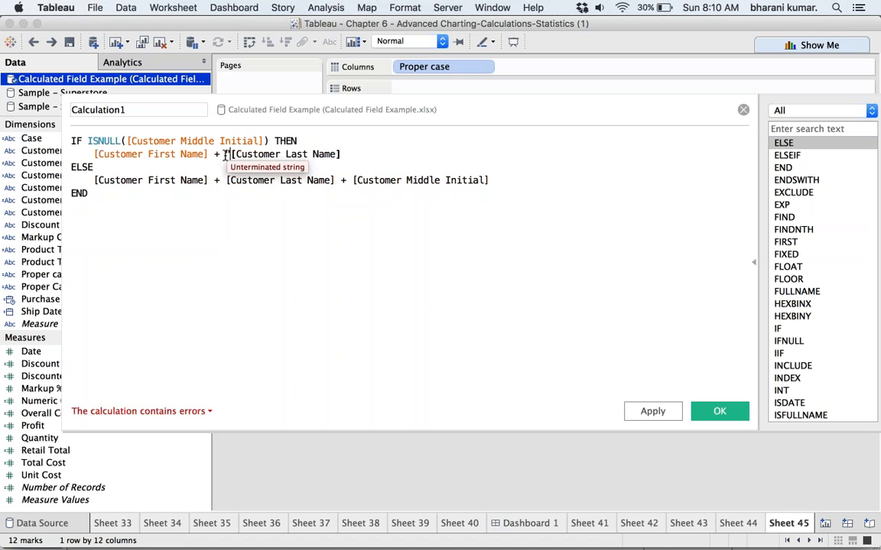
type(" \"")
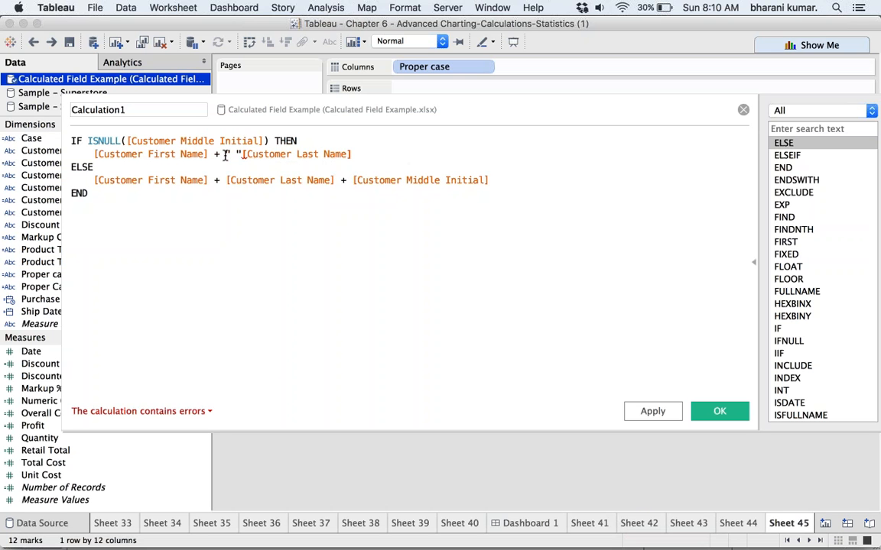
type(" +")
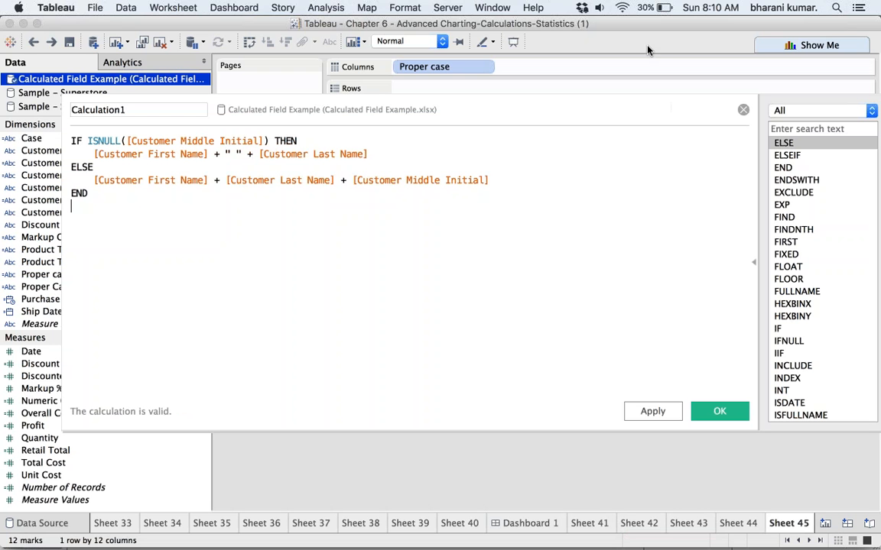
Insert " " separators between the first name, last name and middle initial fields in the ELSE result.
left_click(223, 179)
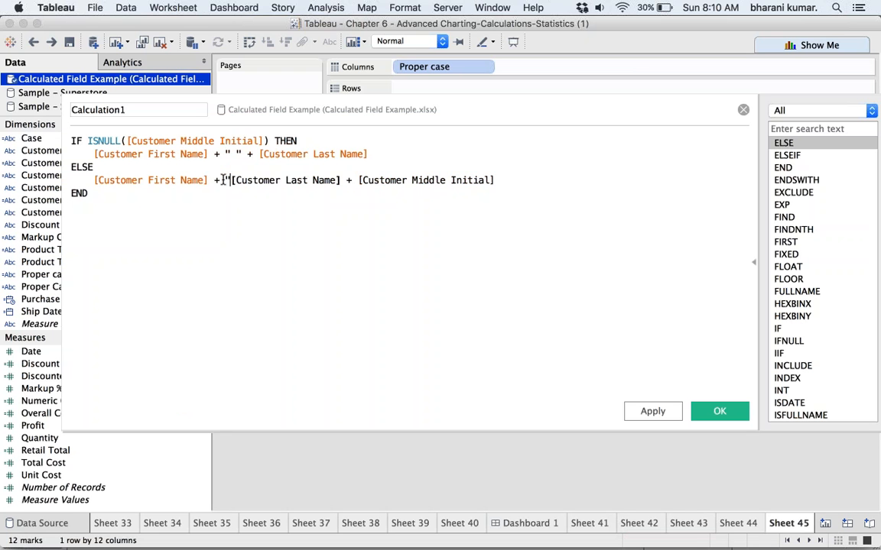
type("\" \" ")
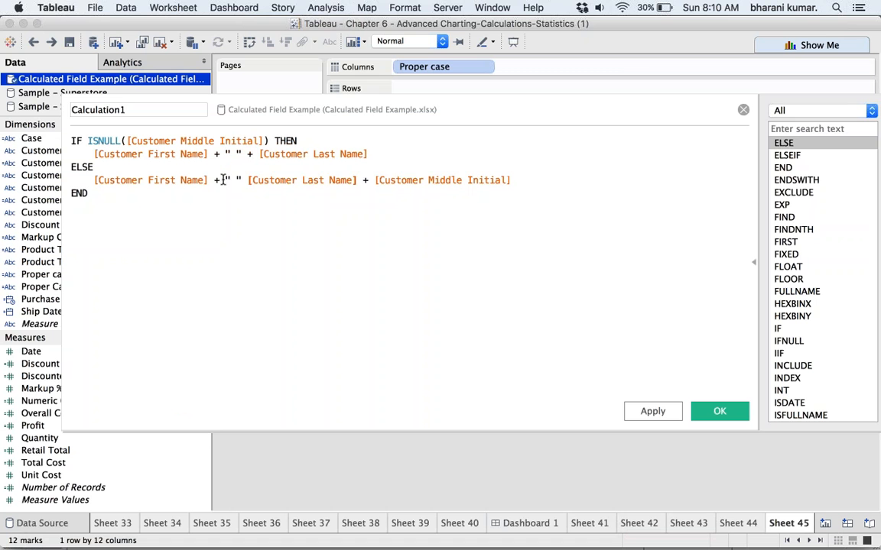
type("+")
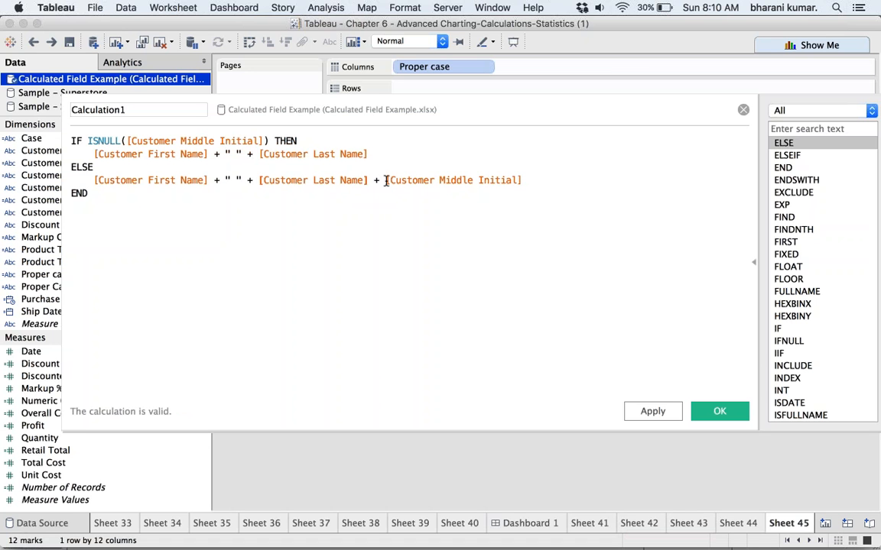
left_click(386, 180)
type("\" \"")
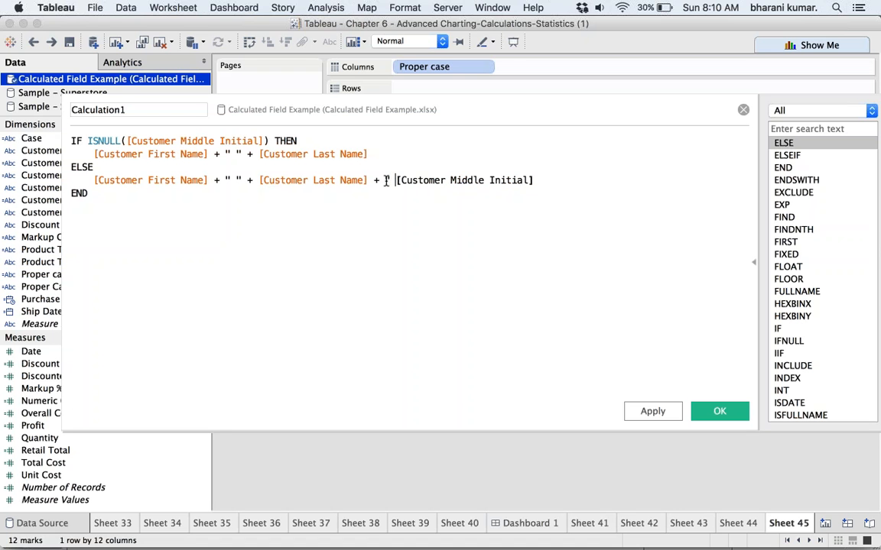
type(" +")
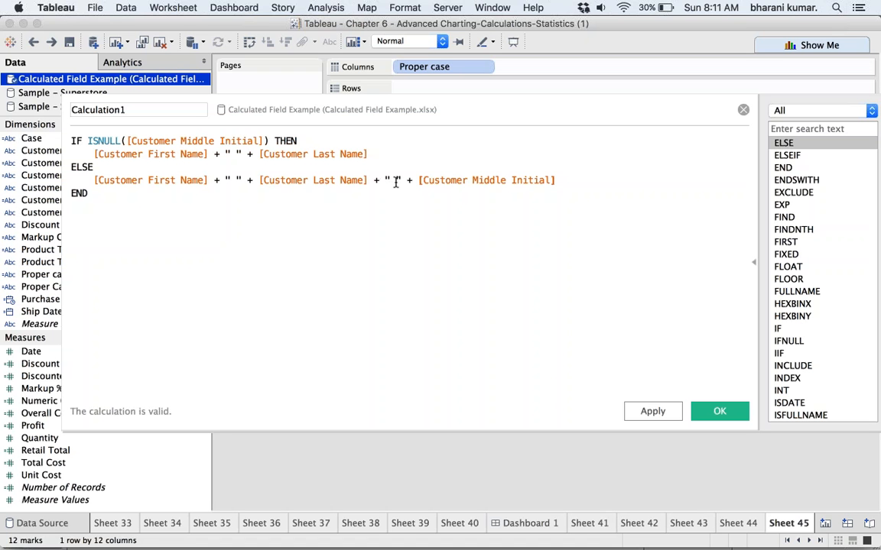
Replace the space in the separator before the middle initial with a period, making it ".".
left_click(396, 181)
type(".")
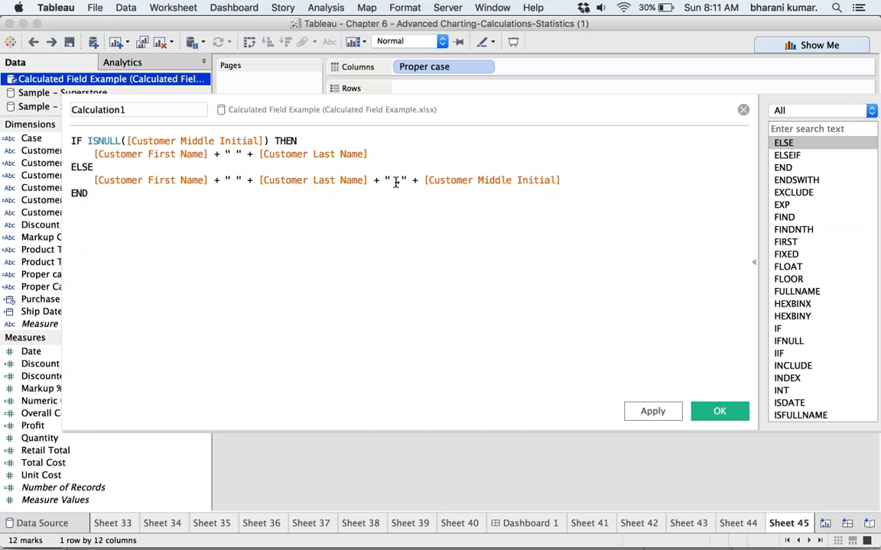
key("Left")
key("BackSpace")
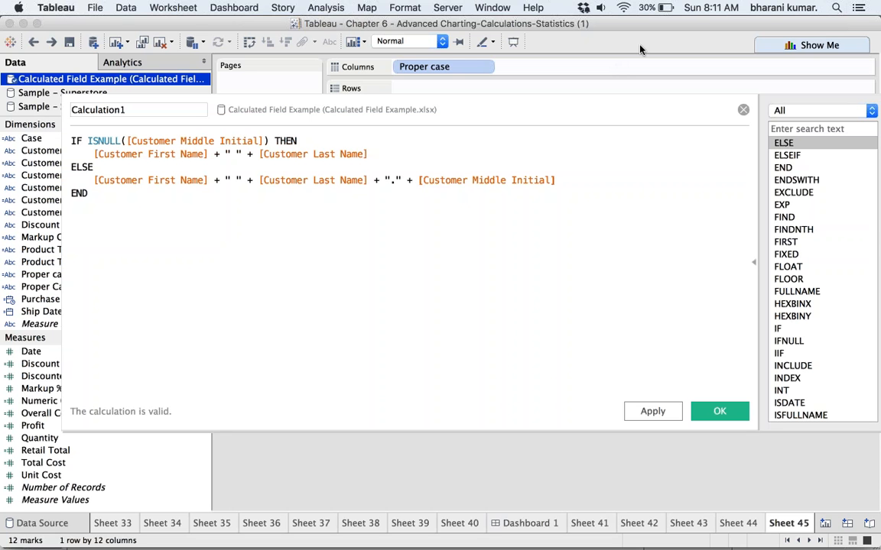
Insert UPPER([Customer Middle Initial]) after the "." separator in the ELSE result.
type("U")
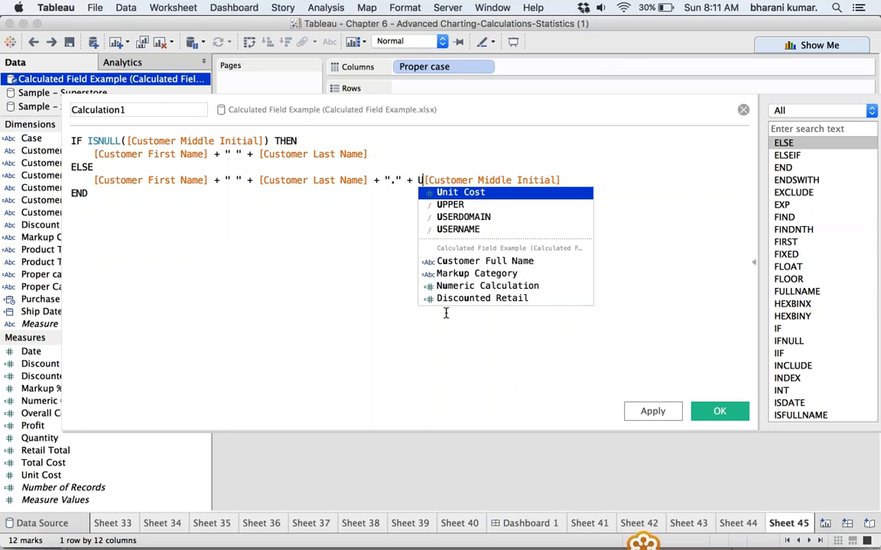
key("Down")
key("Return")
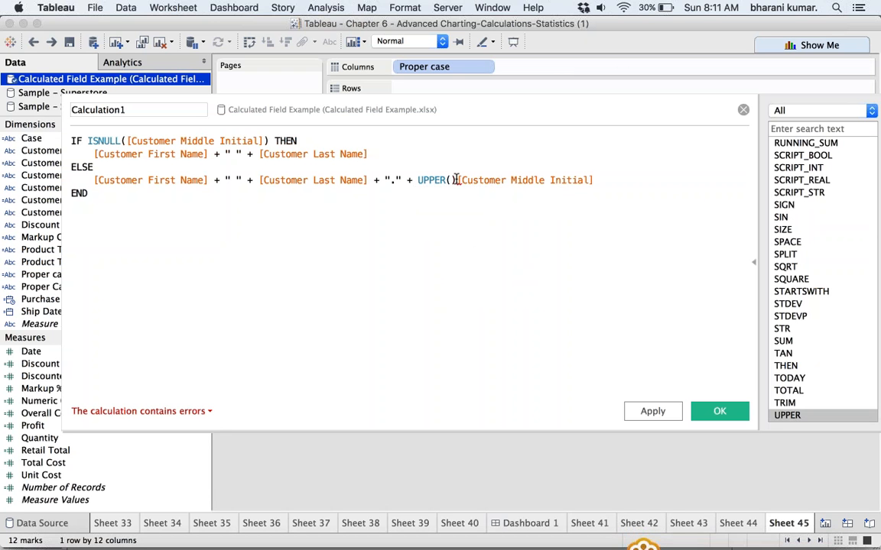
type("[c")
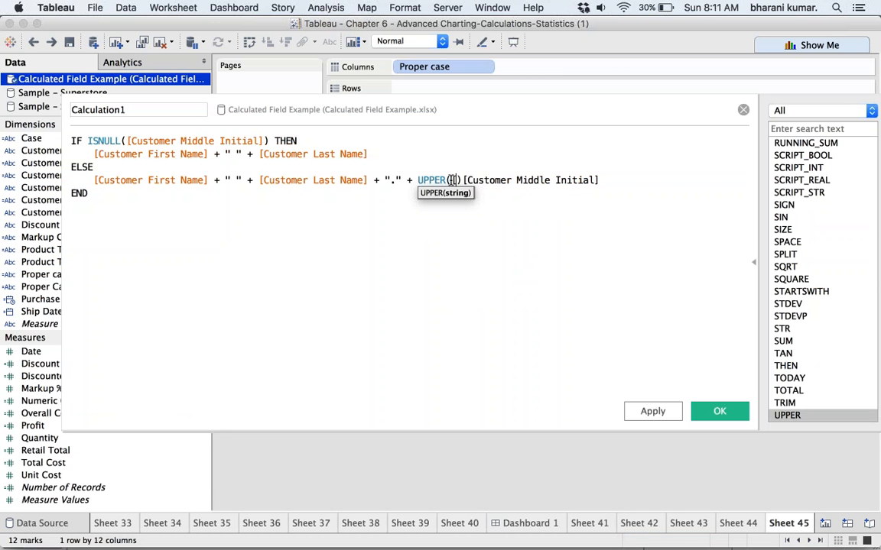
type("us")
key("Down")
key("Down")
key("Down")
key("Down")
key("Down")
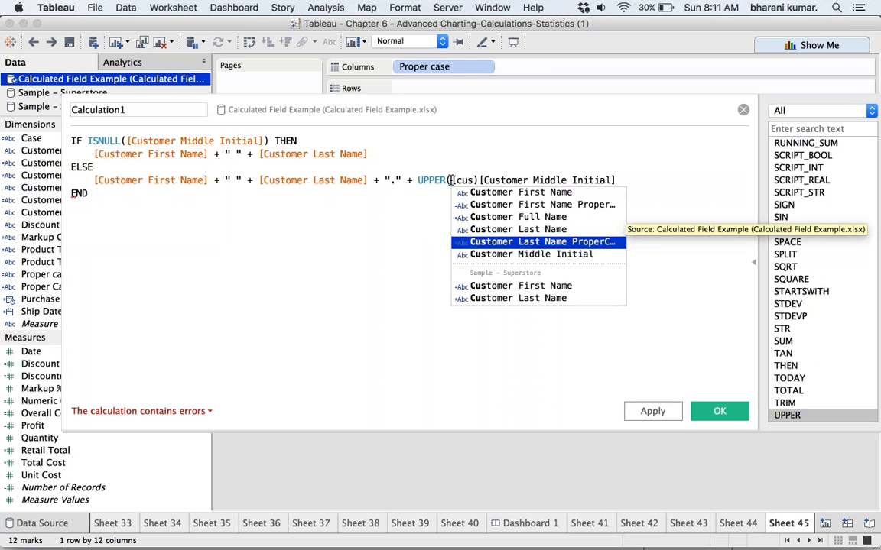
key("Return")
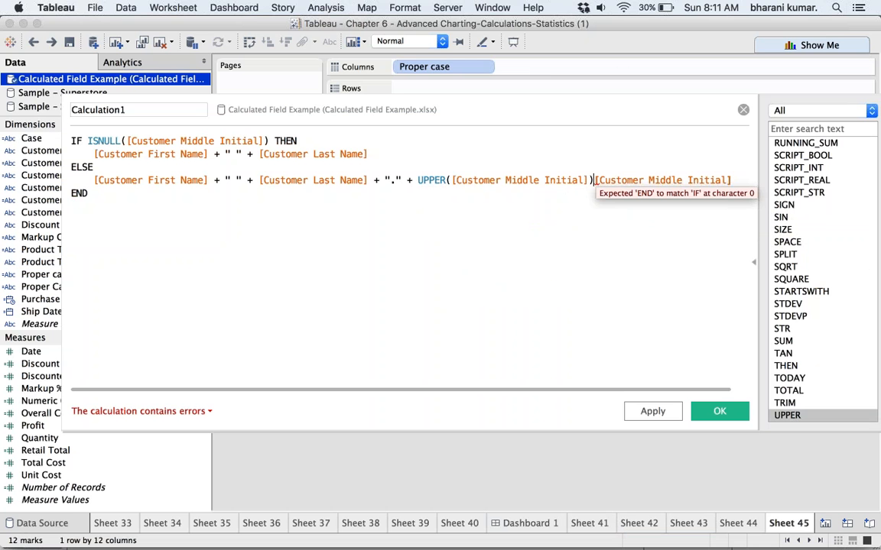
Delete the duplicate [Customer Middle Initial] that follows the UPPER function in the ELSE result.
left_click_drag(731, 181, 594, 181)
key("BackSpace")
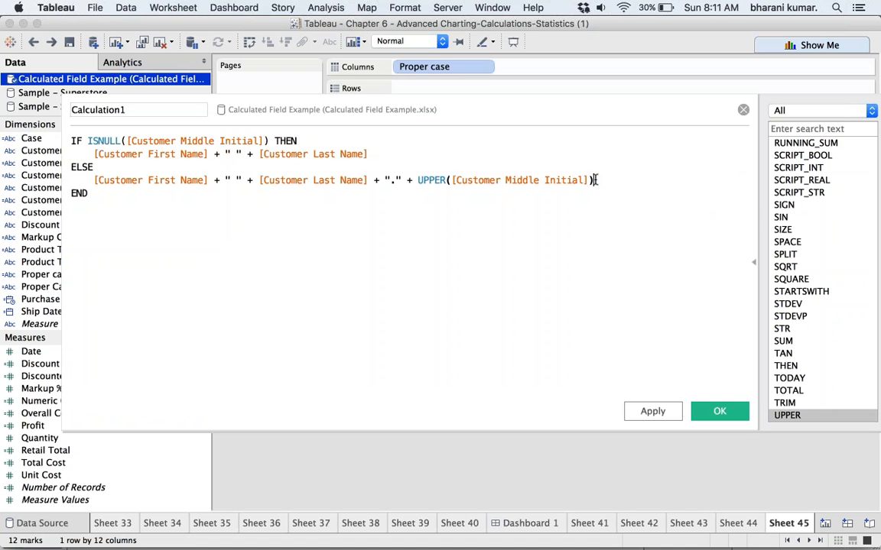
left_click(482, 245)
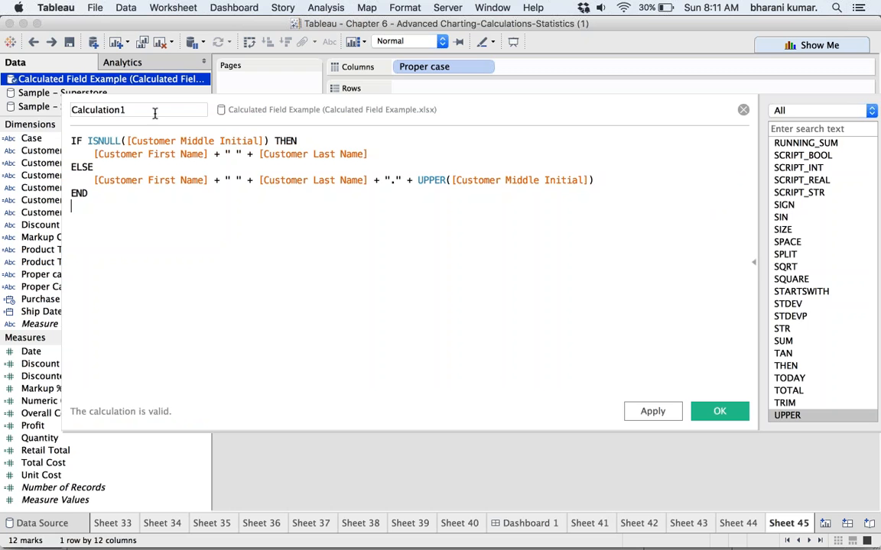
Name the calculated field NULL values_Proper Case and save it.
left_click_drag(127, 109, 62, 112)
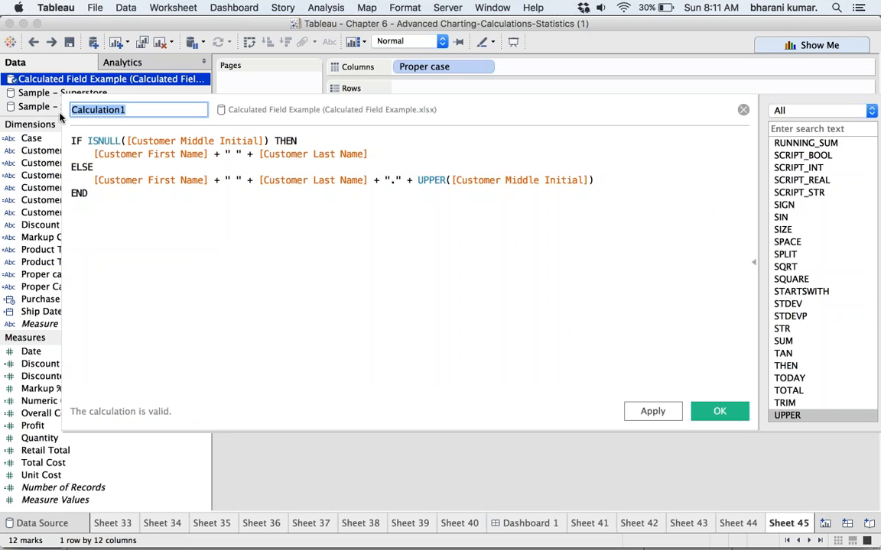
type("NULL values_Name")
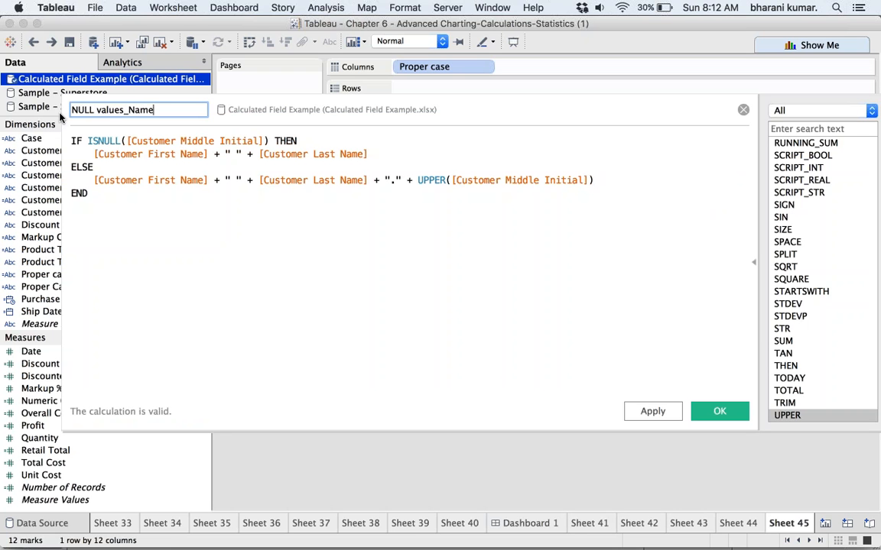
key("BackSpace")
key("BackSpace")
key("BackSpace")
key("BackSpace")
type("Proper Case")
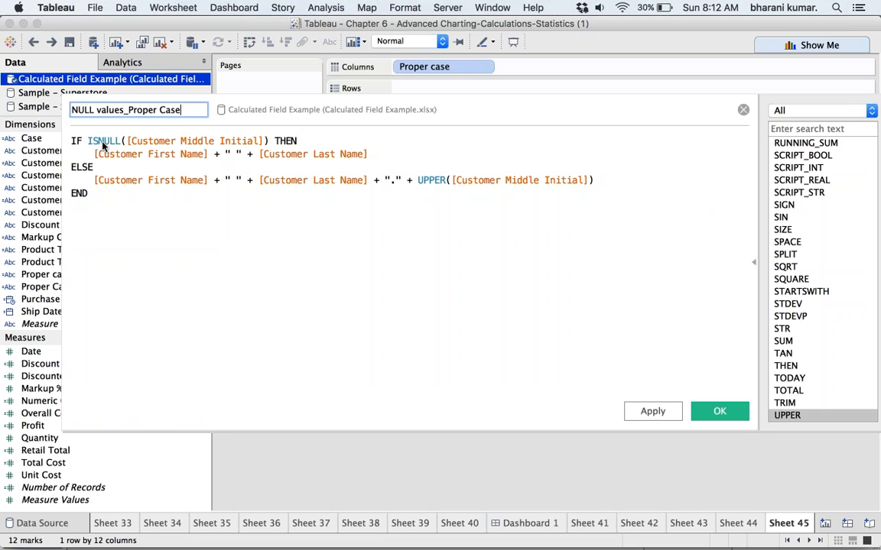
left_click(254, 273)
left_click(664, 412)
left_click(721, 413)
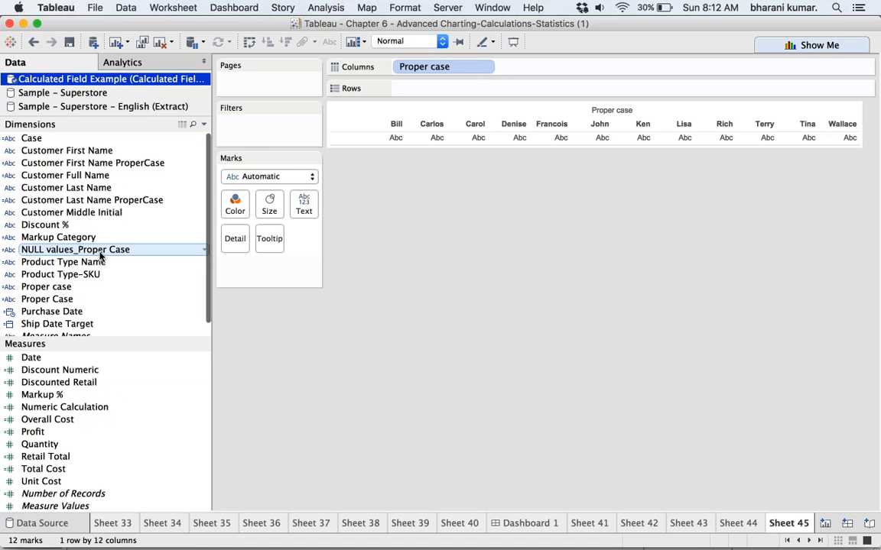
Remove Proper case from Columns and place NULL values_Proper Case on Rows.
left_click_drag(463, 67, 121, 265)
left_click_drag(115, 255, 447, 88)
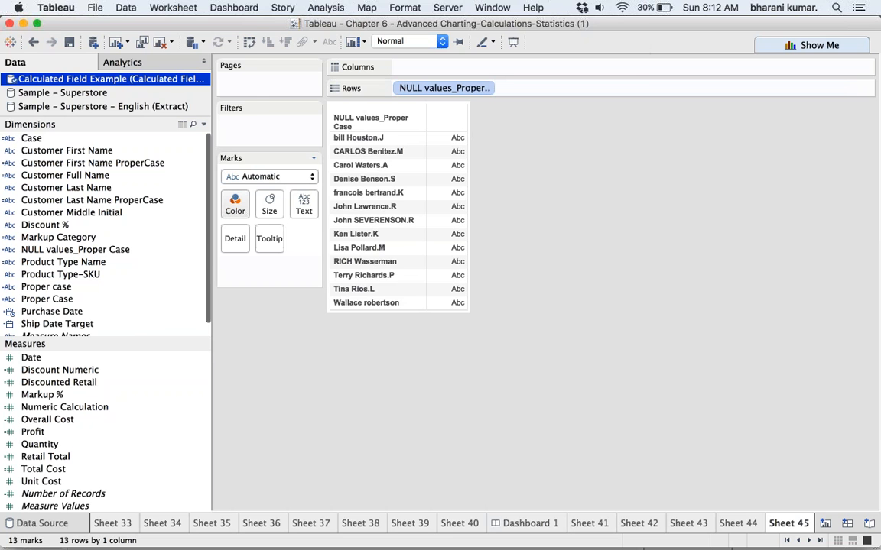
Edit the NULL values_Proper Case formula, changing the THEN result's first name field to [Customer First Name ProperCase].
right_click(131, 252)
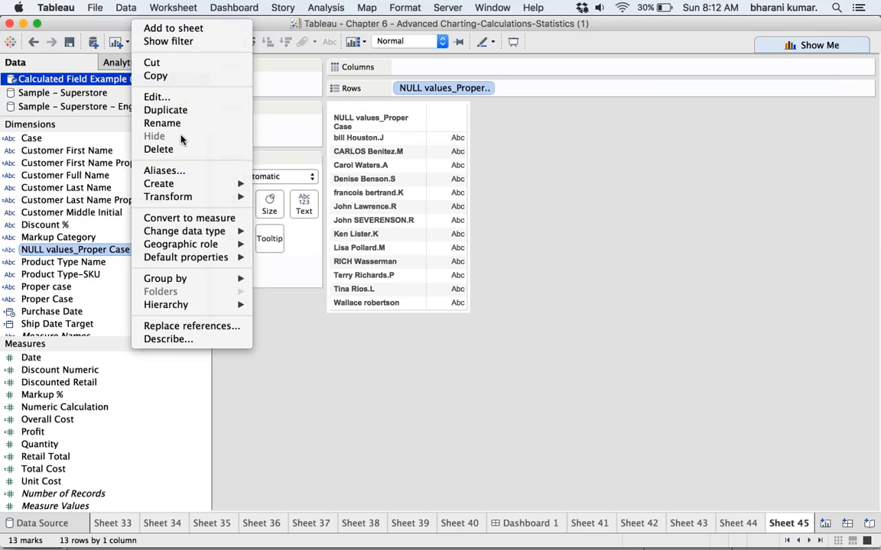
left_click(191, 95)
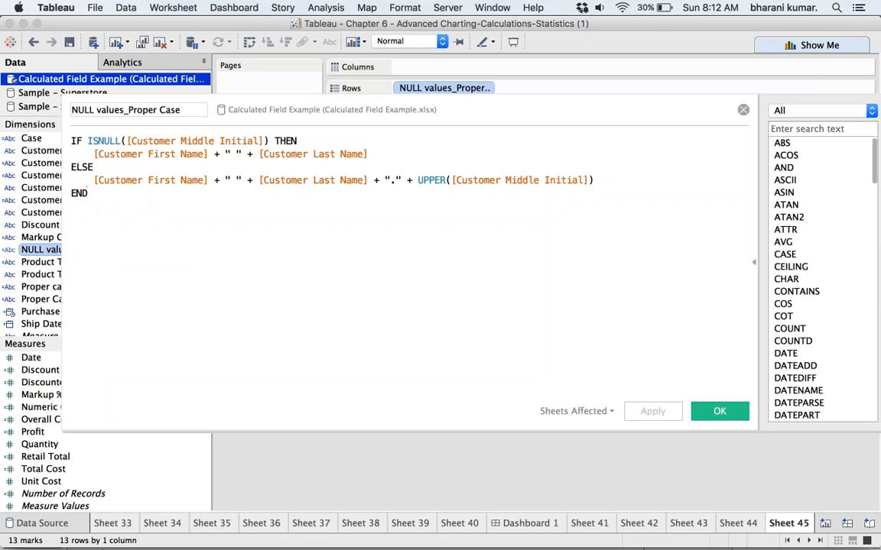
left_click_drag(290, 109, 469, 140)
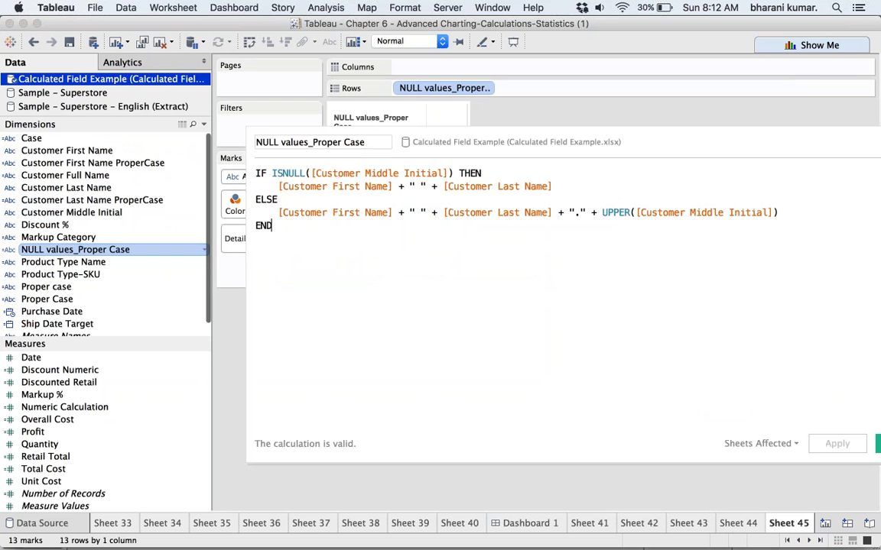
left_click(390, 186)
type("pro")
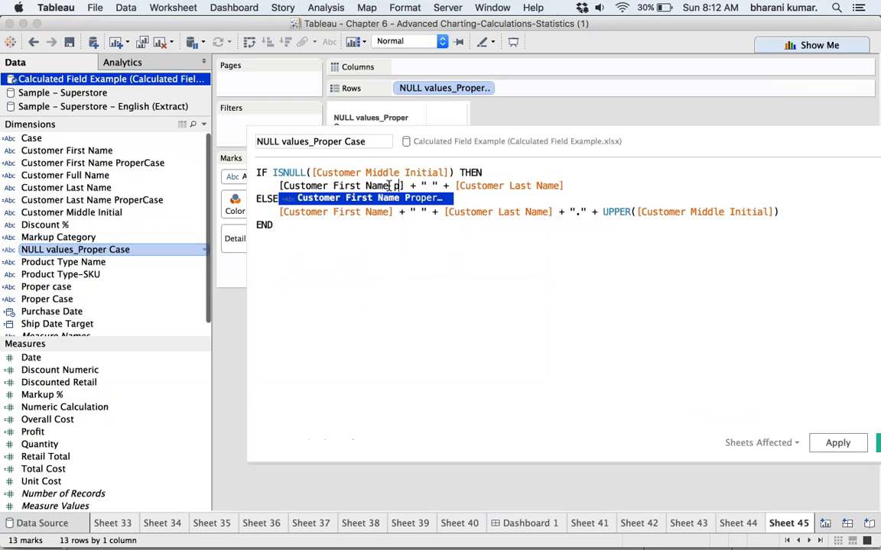
key("Return")
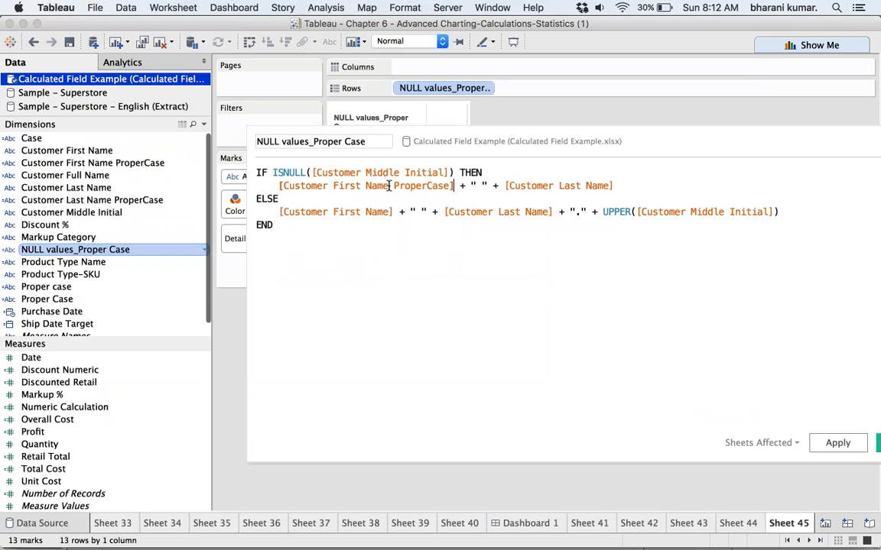
left_click(442, 172)
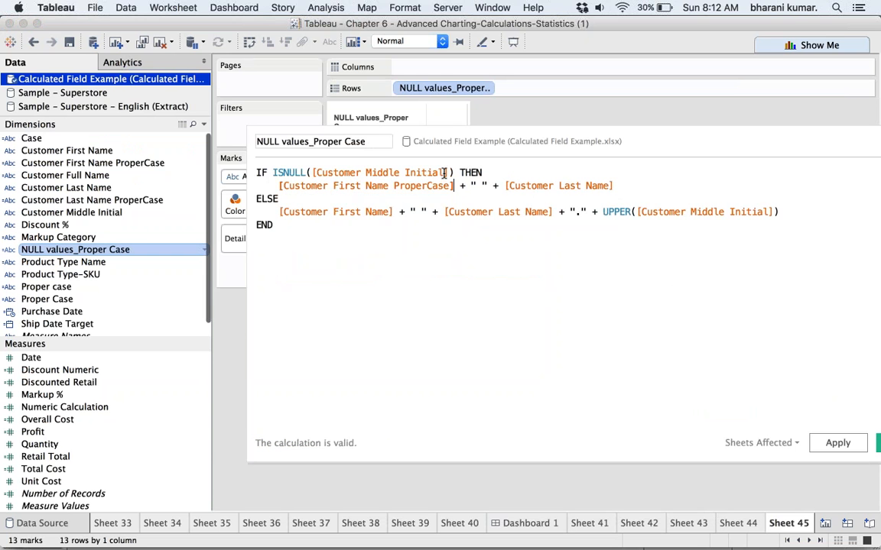
type("pr")
key("BackSpace")
key("BackSpace")
key("BackSpace")
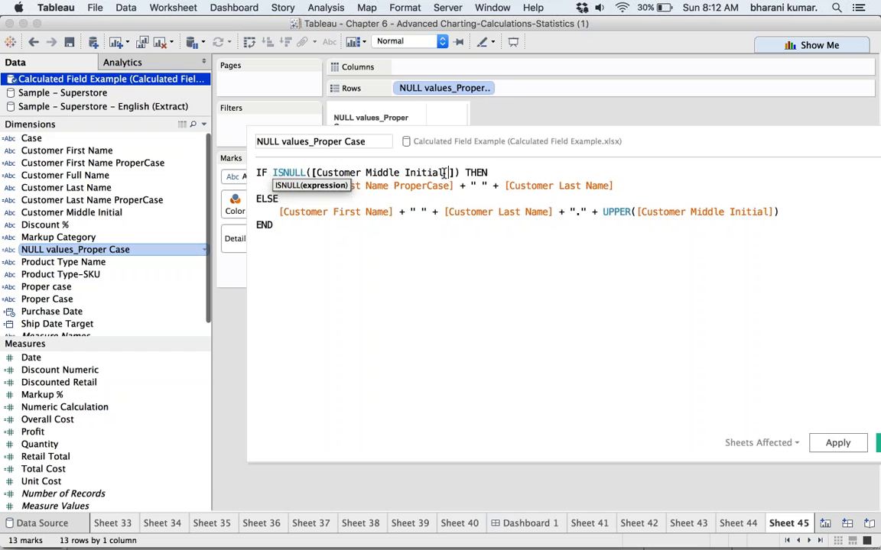
key("BackSpace")
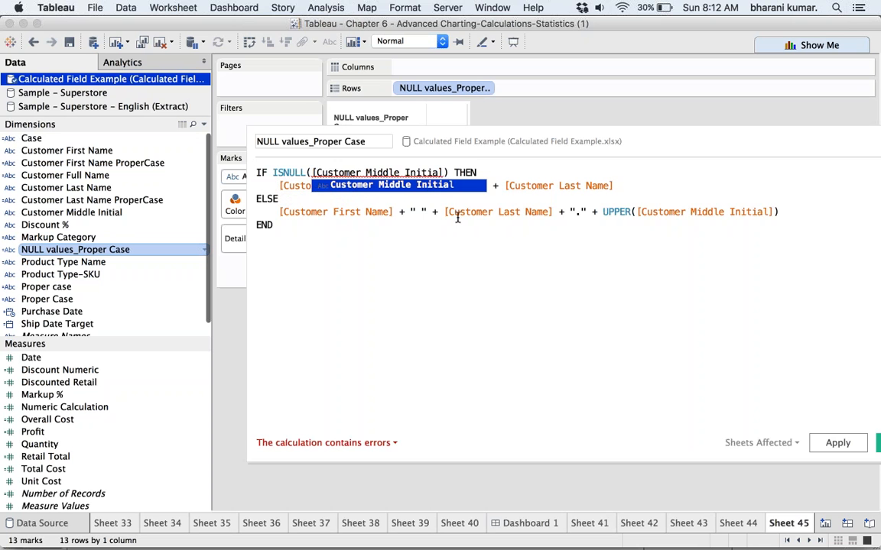
left_click(439, 189)
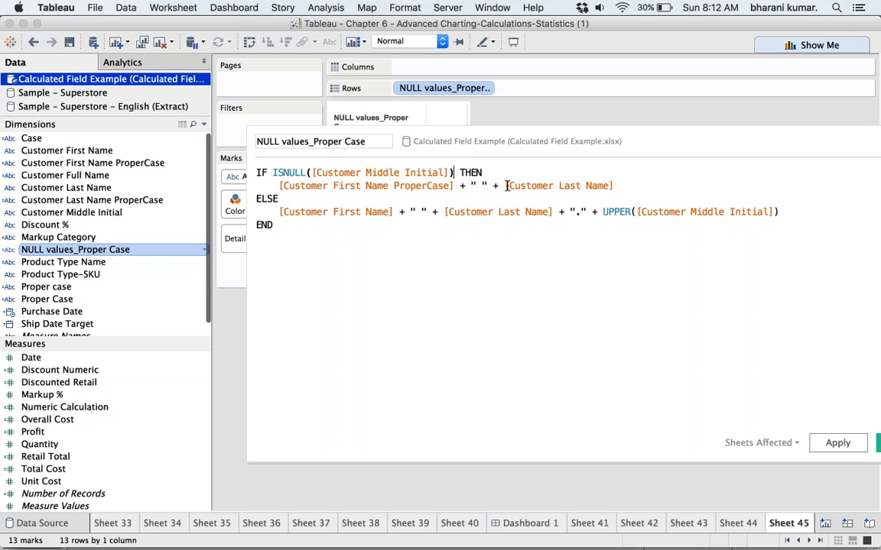
Change the last name field in the THEN result to [Customer Last Name ProperCase].
left_click(609, 186)
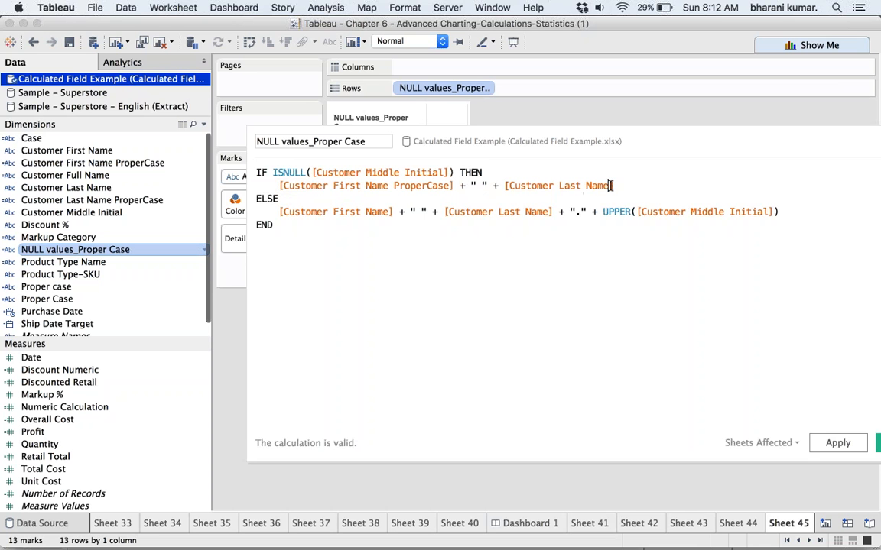
type("pr")
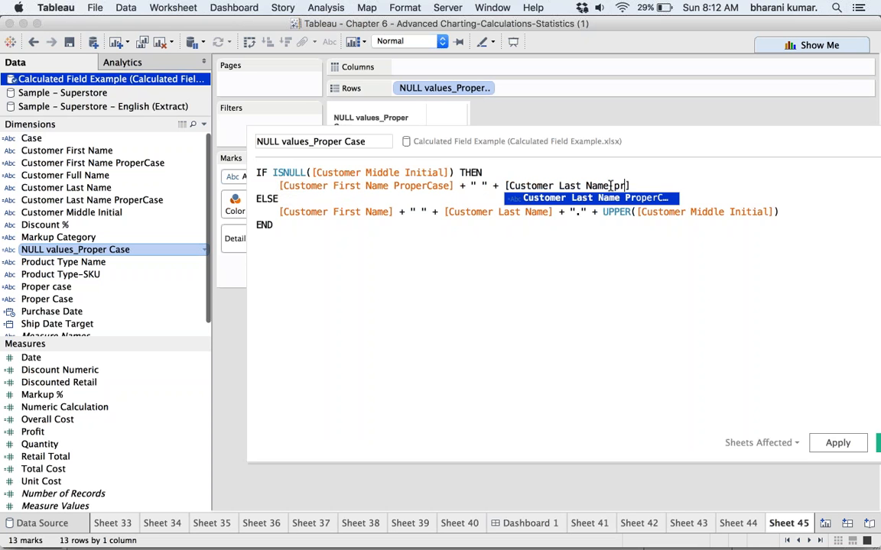
left_click(569, 198)
Change the ELSE result's name fields to [Customer First Name ProperCase] and [Customer Last Name ProperCase].
left_click(389, 213)
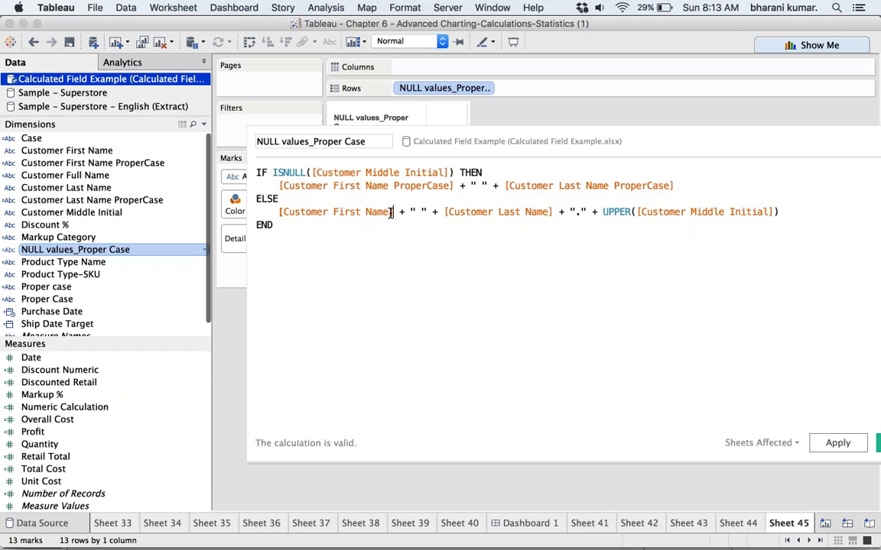
type("Proper")
left_click(367, 224)
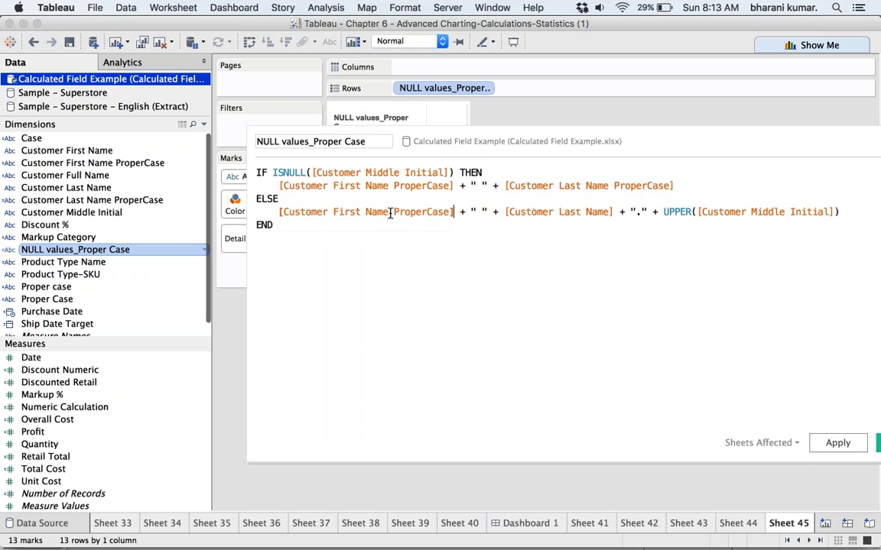
left_click(610, 212)
type("pro")
left_click(597, 224)
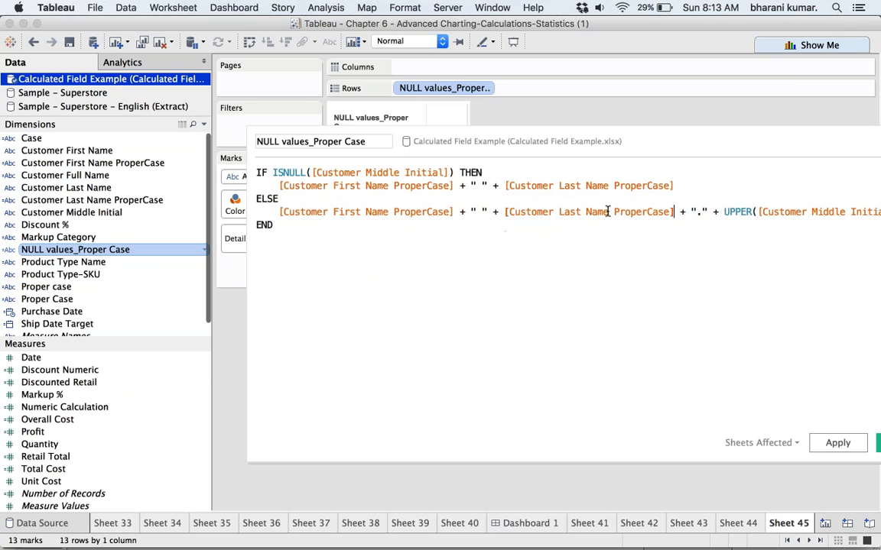
Apply and save the edited calculation, and place NULL values_Proper Case on Rows afresh.
left_click(646, 329)
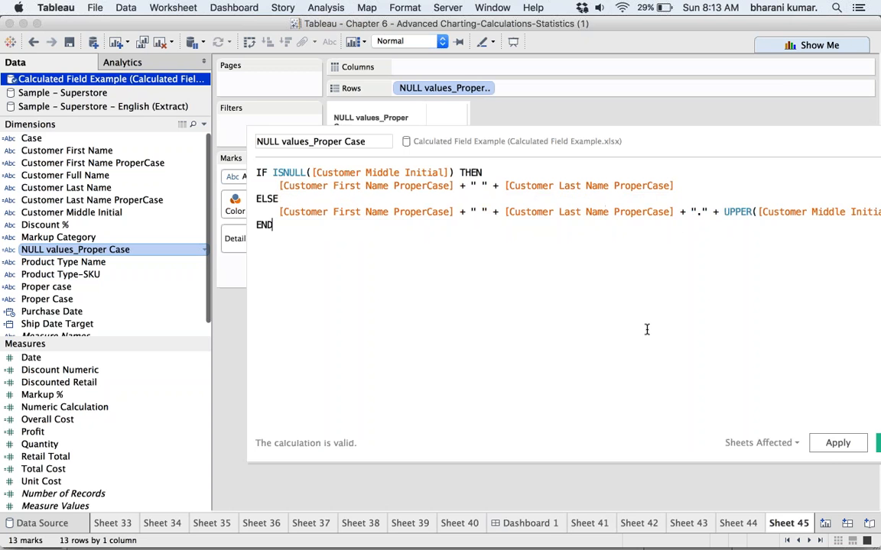
left_click(831, 448)
left_click_drag(726, 149, 571, 149)
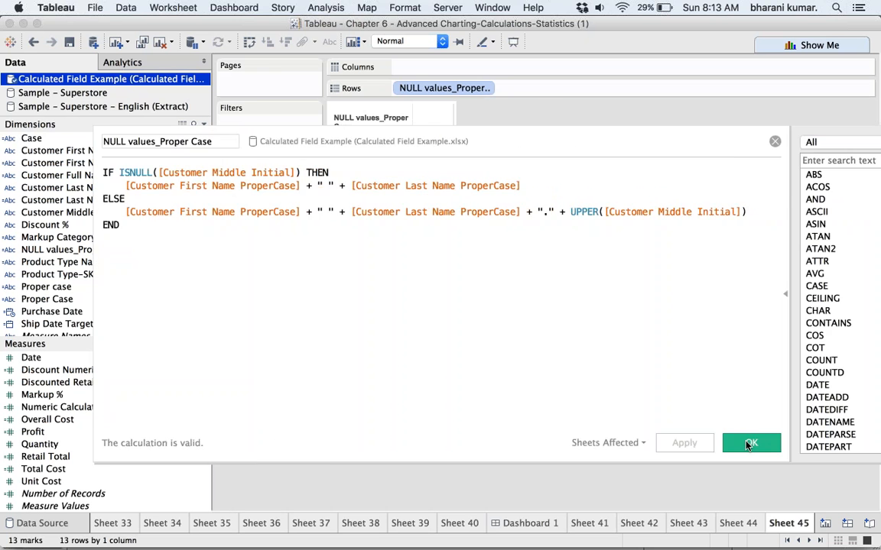
left_click(749, 444)
left_click_drag(444, 87, 179, 269)
left_click_drag(112, 250, 497, 87)
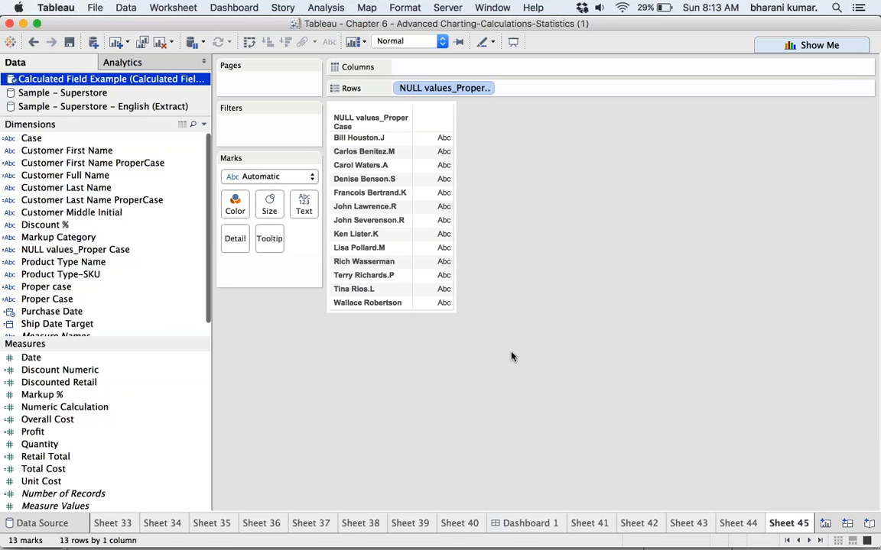
Add a new blank worksheet to the workbook.
left_click(825, 525)
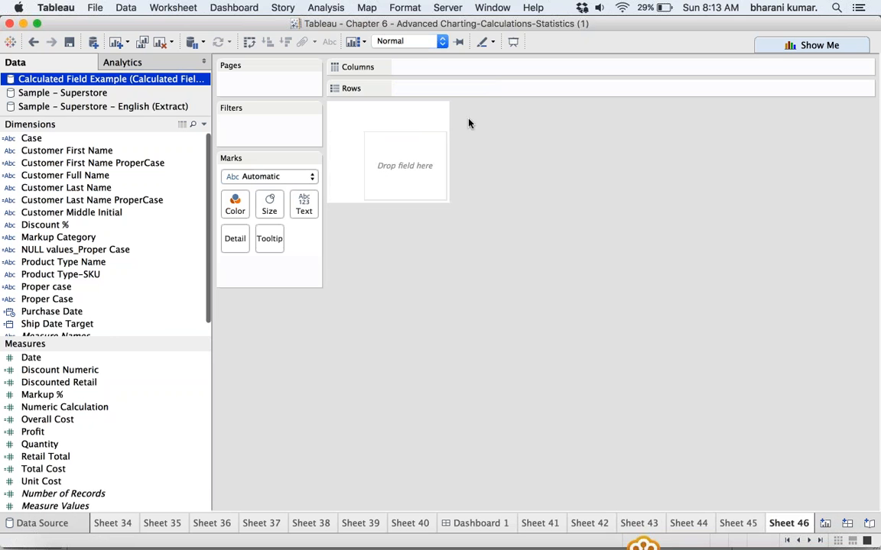
Switch to the Sample - Superstore data source and bring its Customer and Order dimensions into view.
left_click(96, 93)
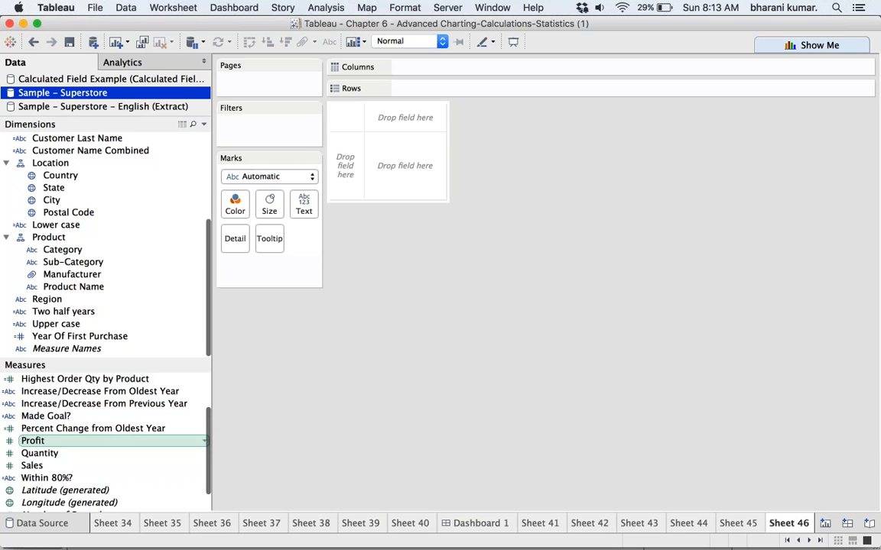
left_click_drag(207, 263, 218, 162)
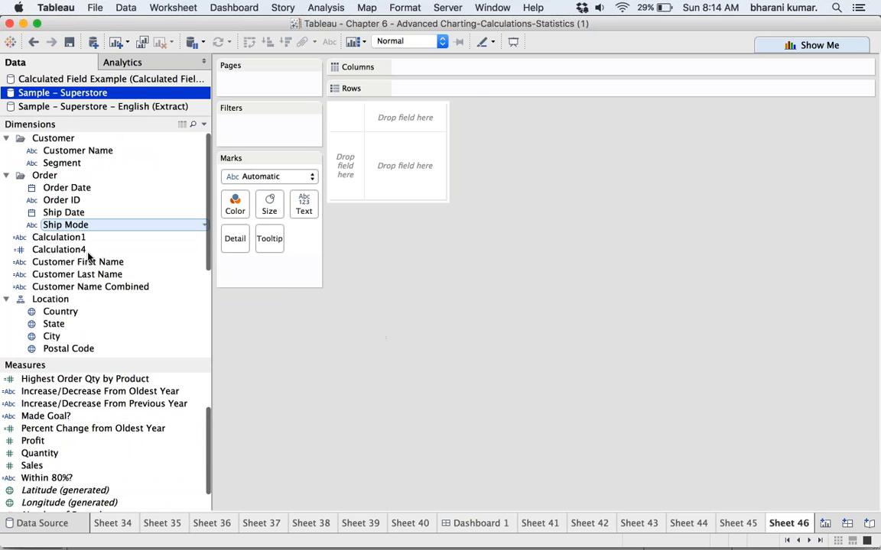
left_click(330, 7)
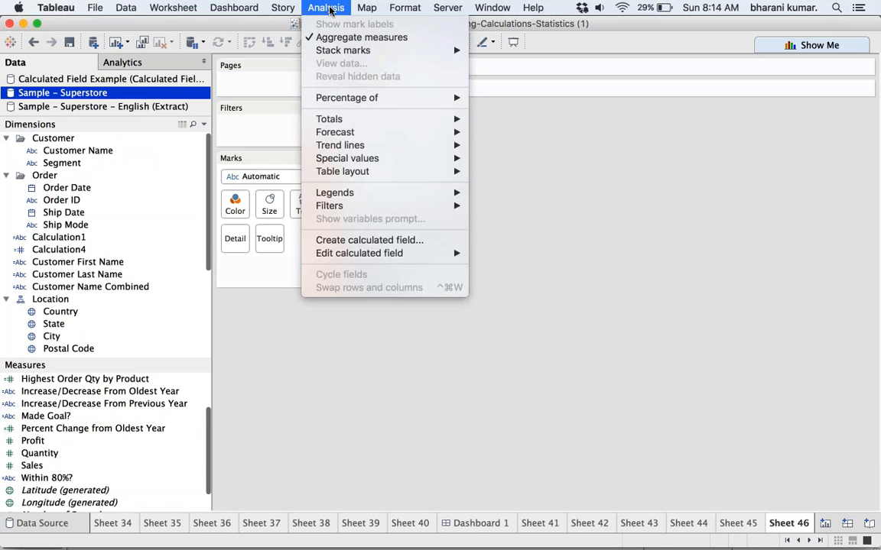
left_click(367, 240)
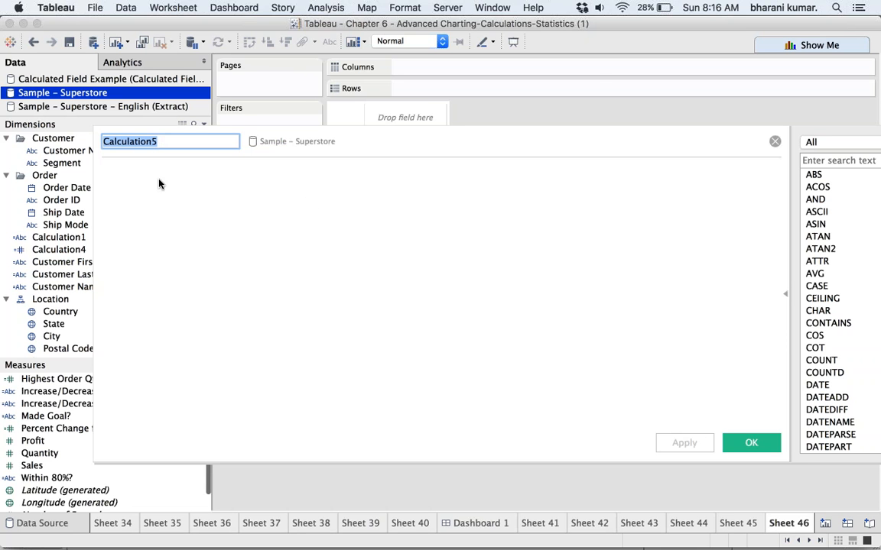
key("Tab")
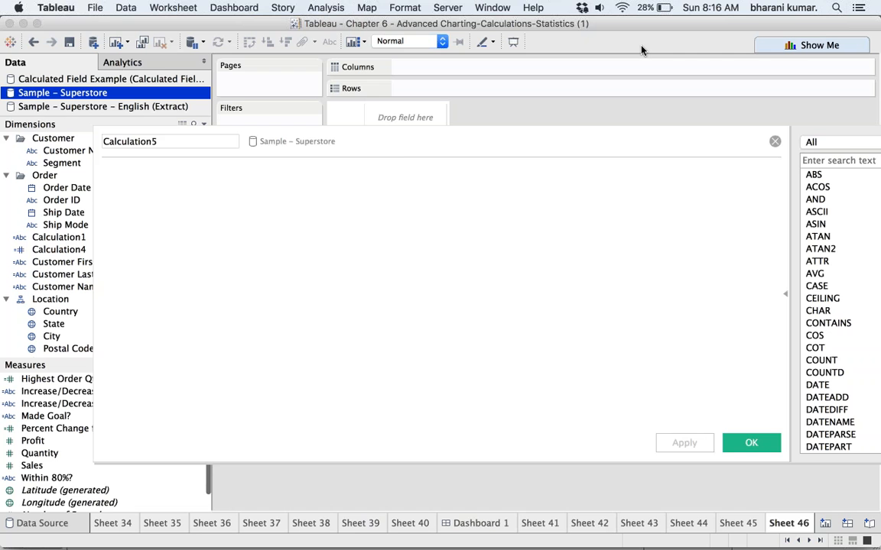
left_click_drag(346, 136, 523, 130)
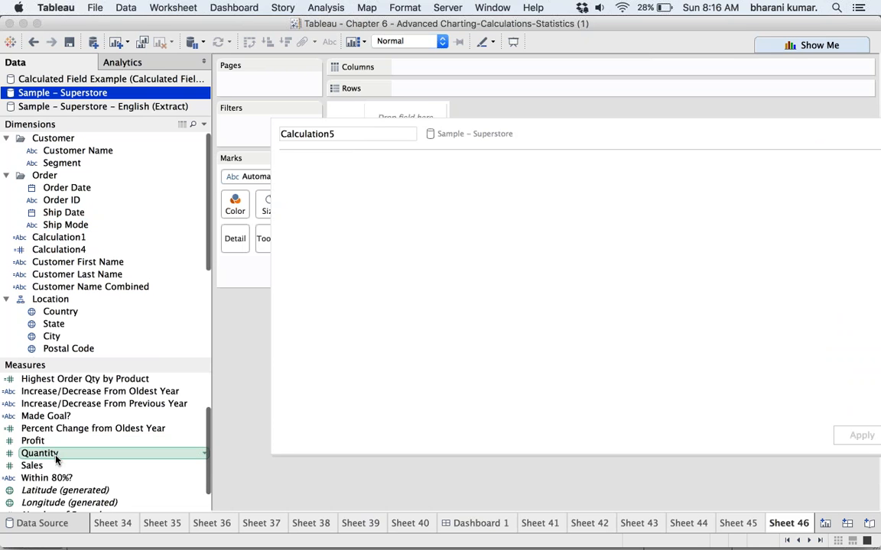
left_click(53, 226)
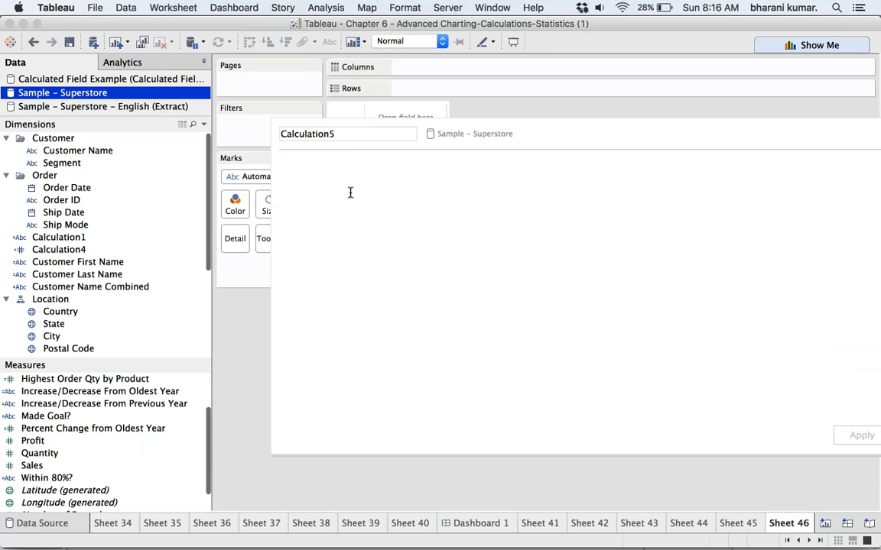
type("[ship")
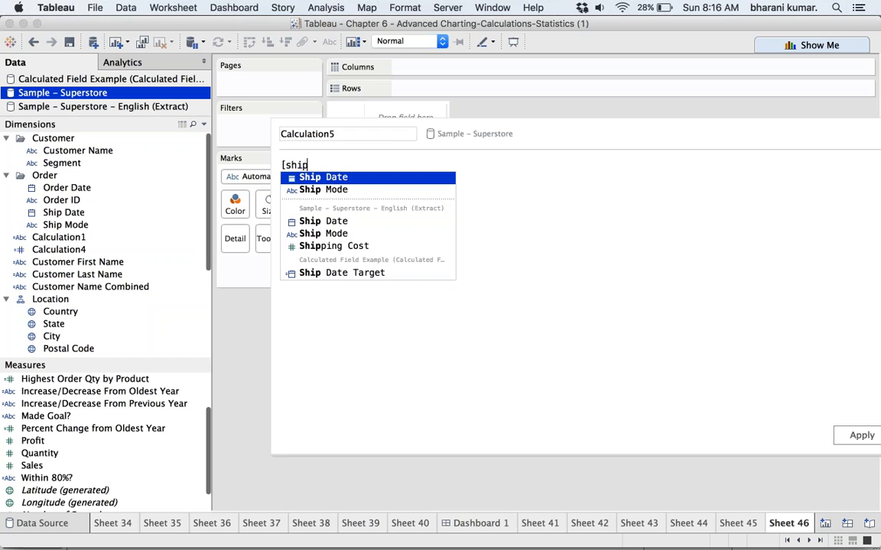
key("Down")
key("Return")
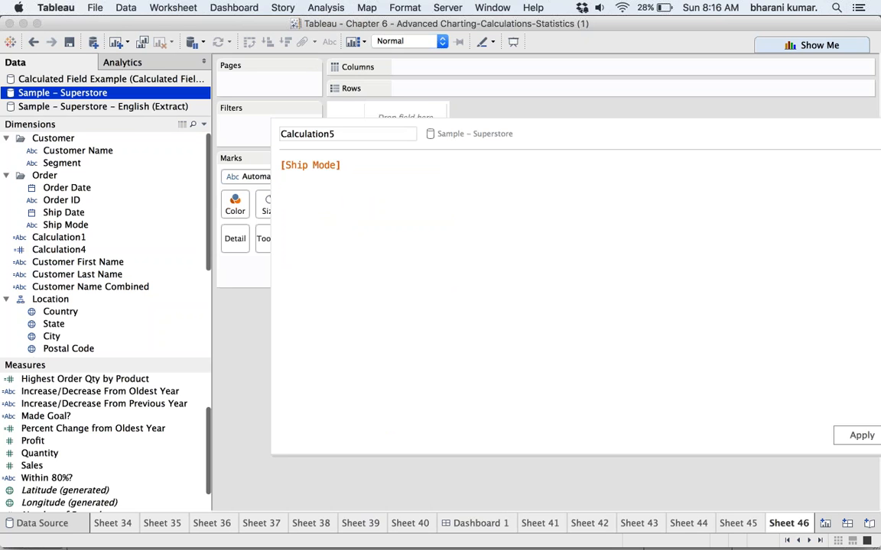
type("+")
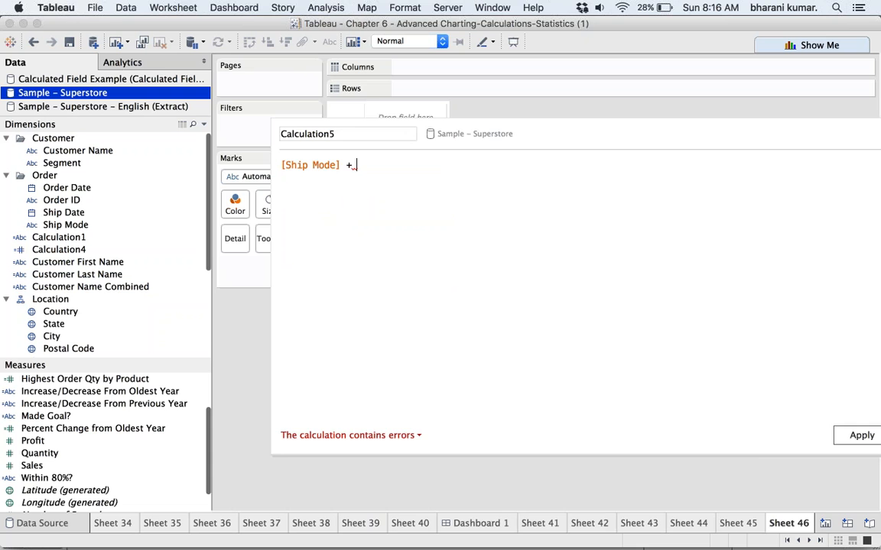
left_click_drag(823, 133, 603, 297)
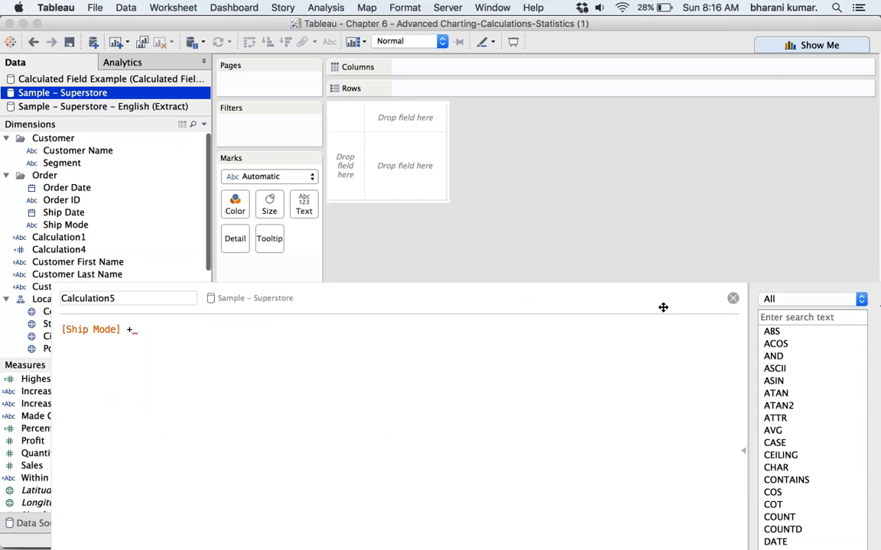
left_click(733, 298)
Place the Ship Mode dimension on Rows.
left_click_drag(70, 226, 400, 81)
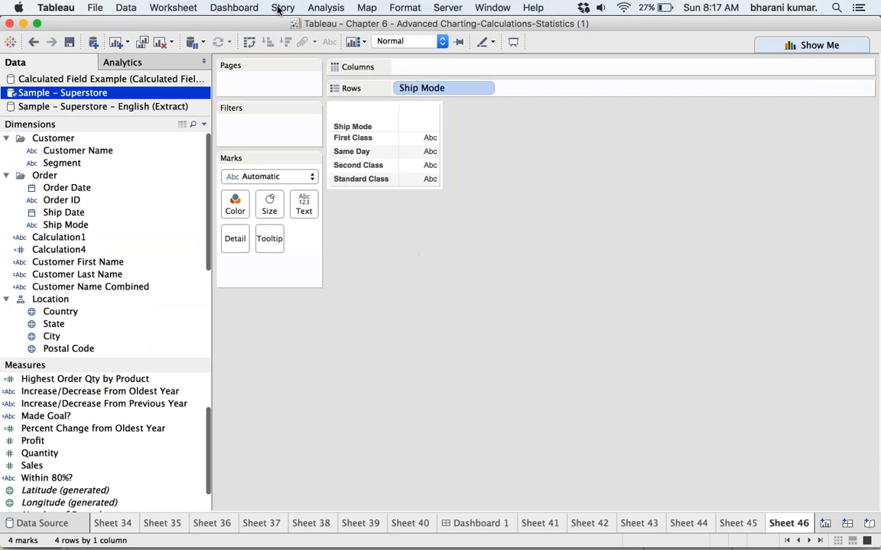
Try a new calculated field with the formula [Ship Mode] + [Quantity].
left_click(325, 8)
left_click(364, 240)
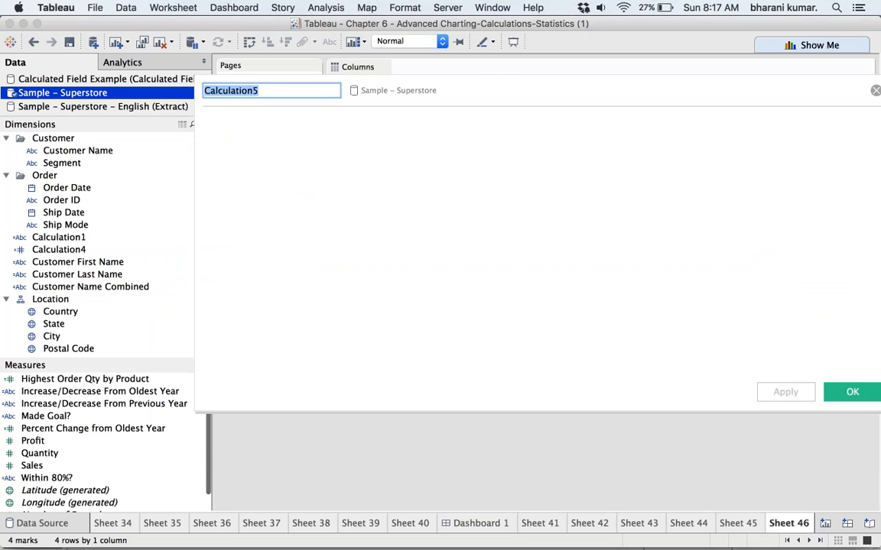
left_click(422, 123)
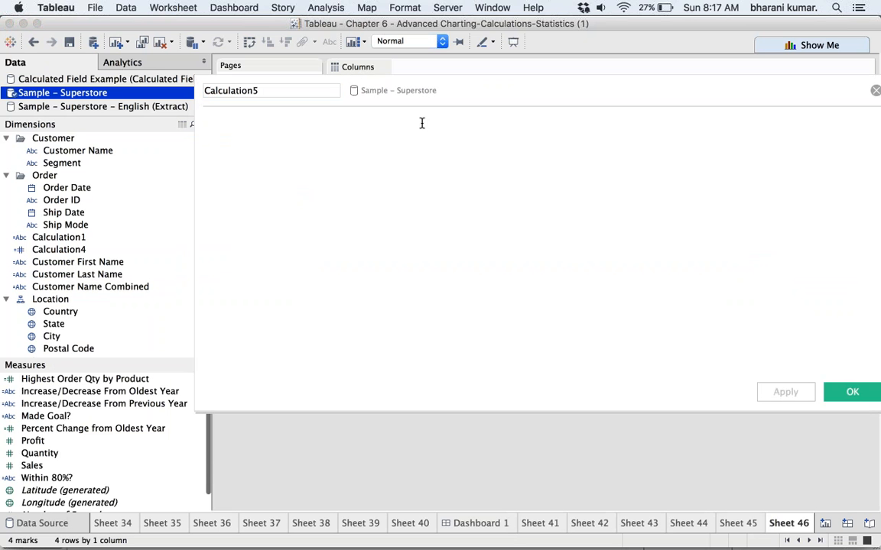
type("ship")
key("Down")
key("Return")
type("+ ")
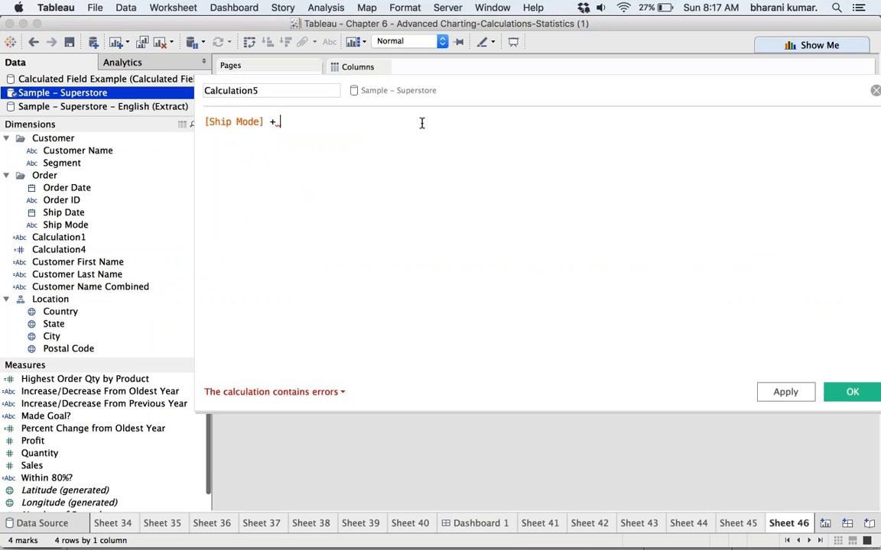
type("[quan")
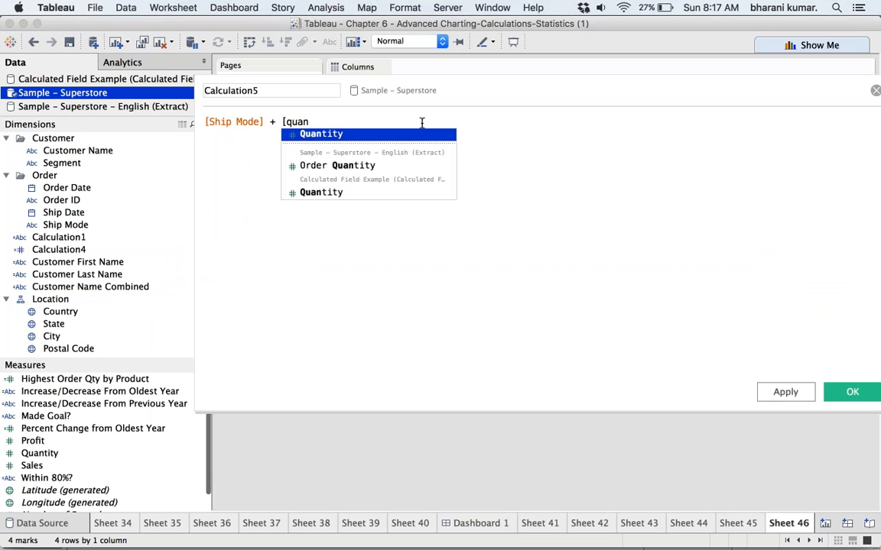
key("Return")
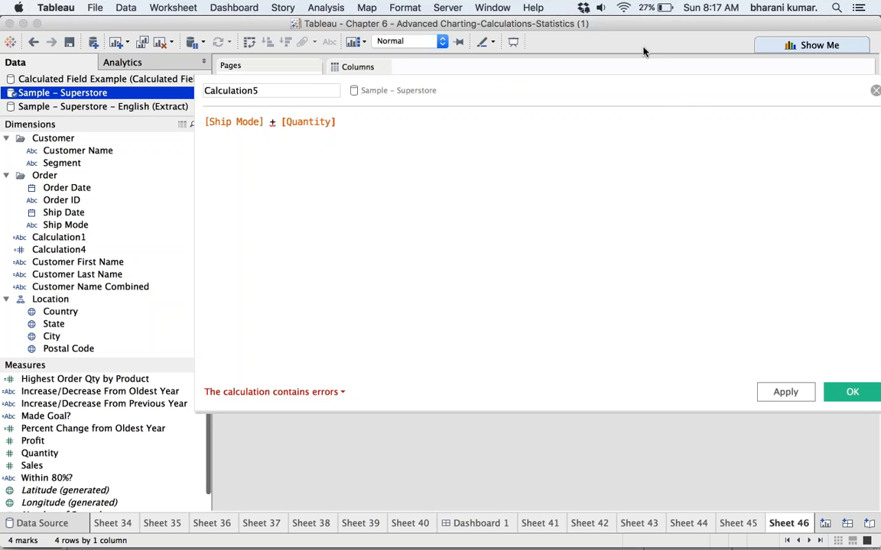
Convert Quantity to text so the formula reads [Ship Mode] + STR([Quantity]), and close the calculation without saving it.
left_click(282, 121)
type("ST")
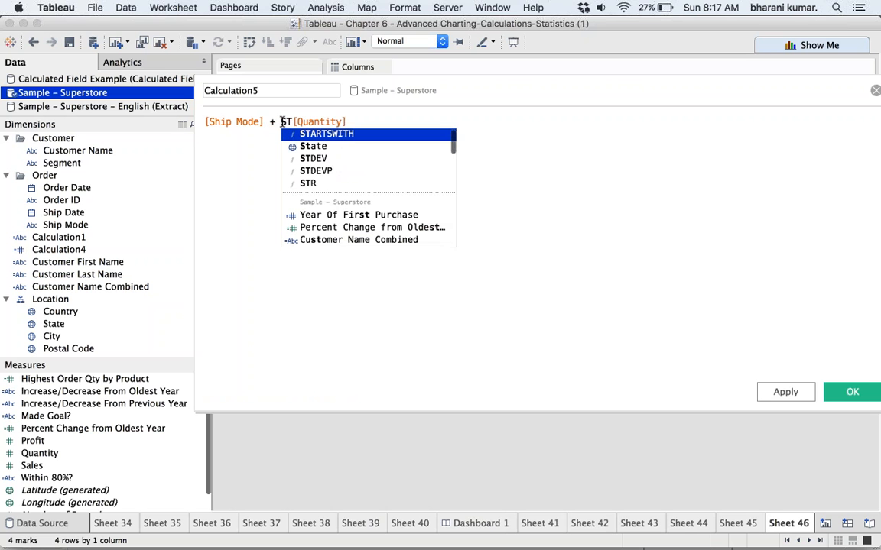
type("r")
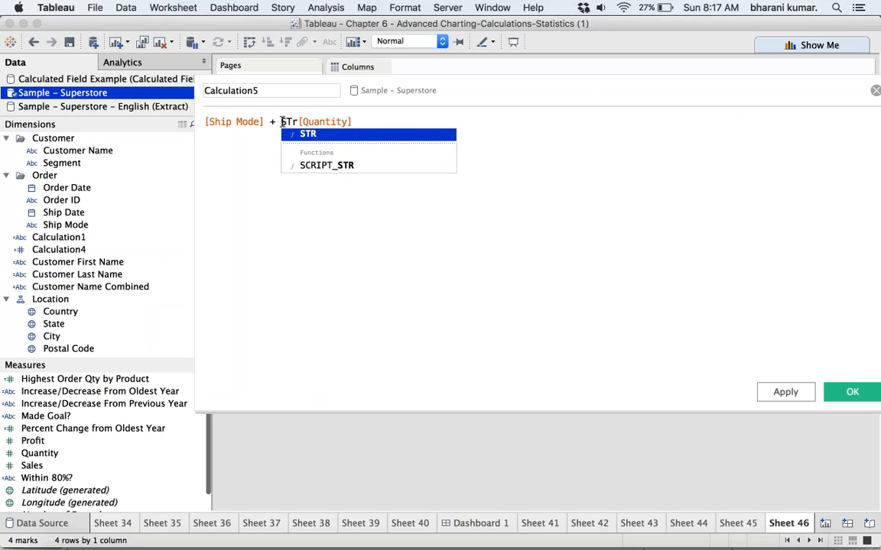
key("Return")
type("[quanti")
key("Return")
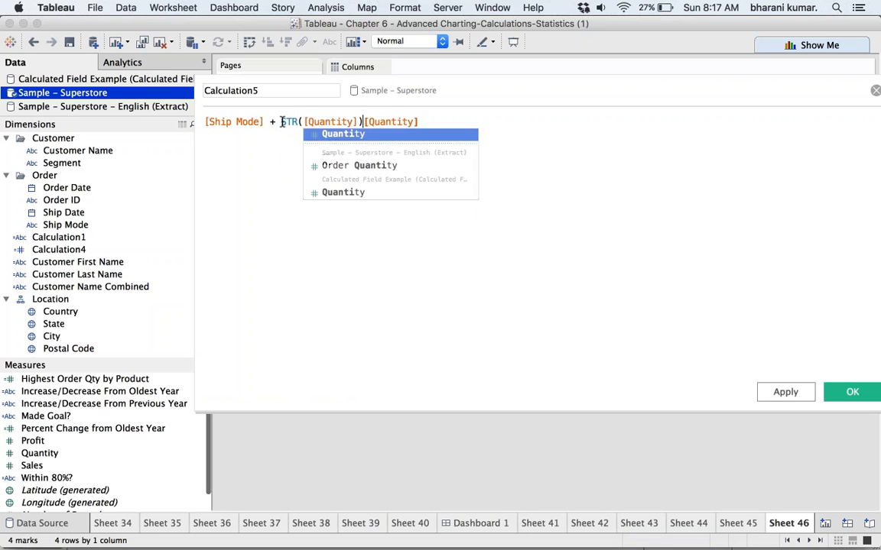
left_click_drag(419, 122, 364, 121)
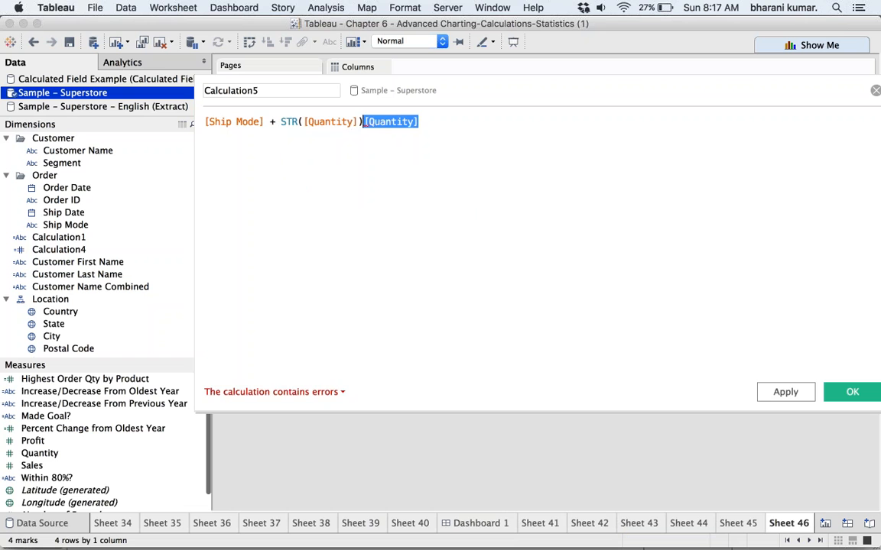
key("BackSpace")
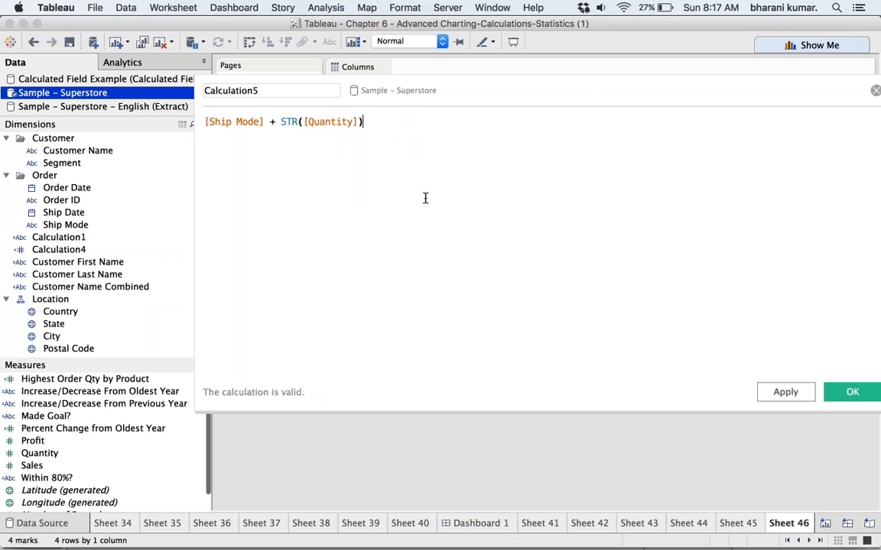
left_click(205, 123)
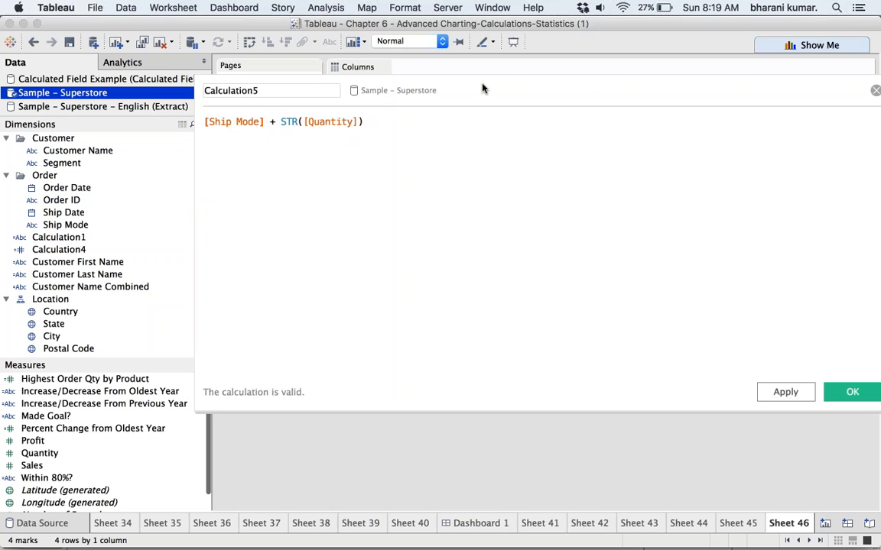
left_click_drag(479, 93, 232, 308)
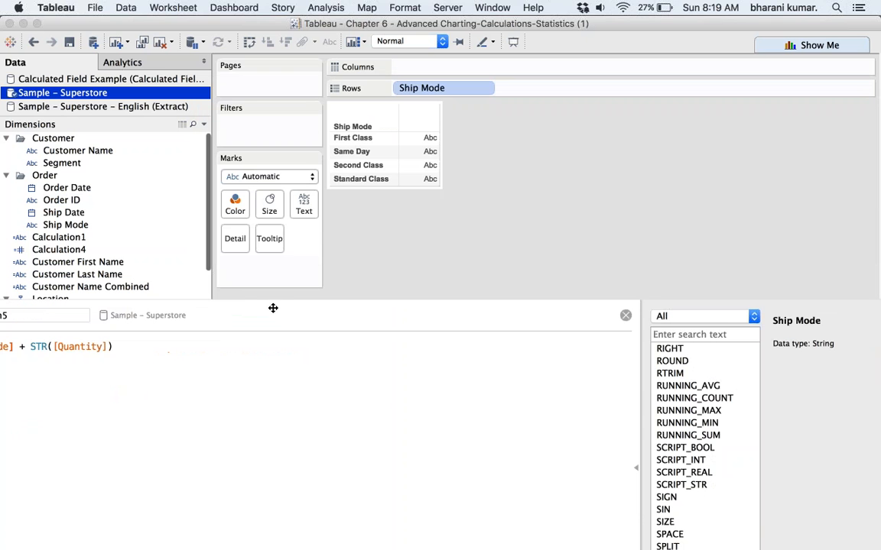
left_click(626, 315)
Add Order ID to Rows beside Ship Mode to view the individual orders, and remove it again.
left_click_drag(87, 200, 535, 86)
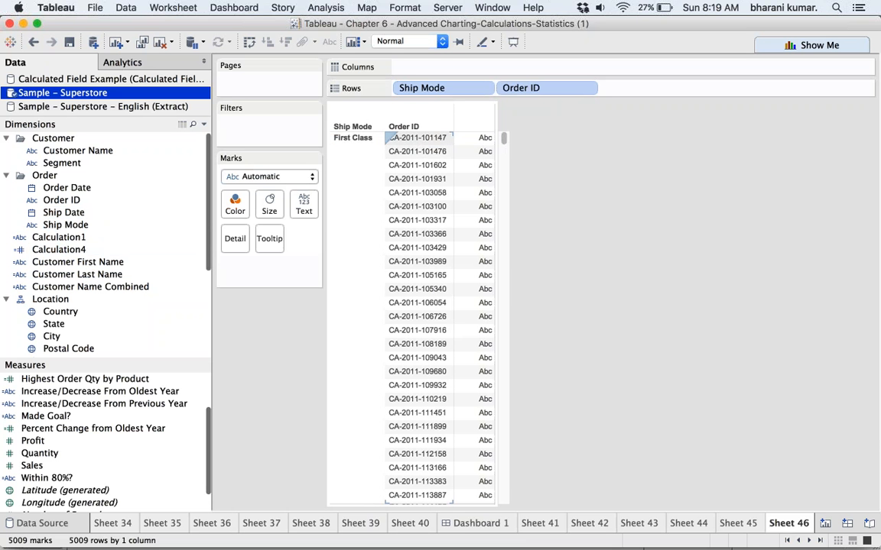
left_click(357, 139)
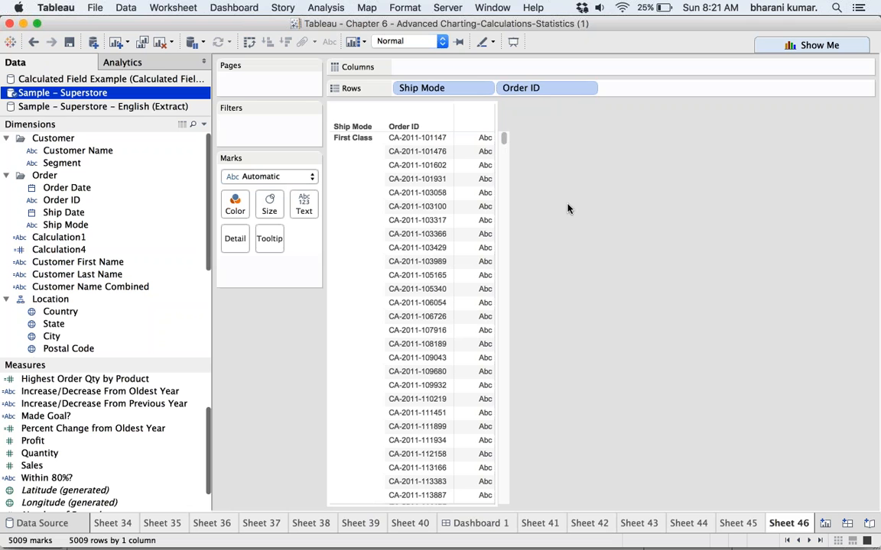
left_click_drag(522, 87, 298, 348)
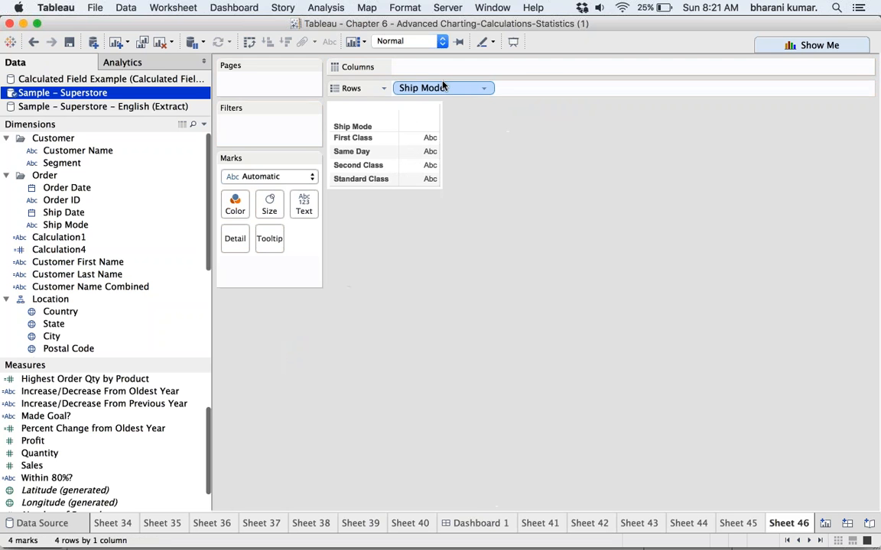
Create a new calculated field and begin its formula with [Ship Mode] + "-".
left_click(325, 7)
left_click(364, 243)
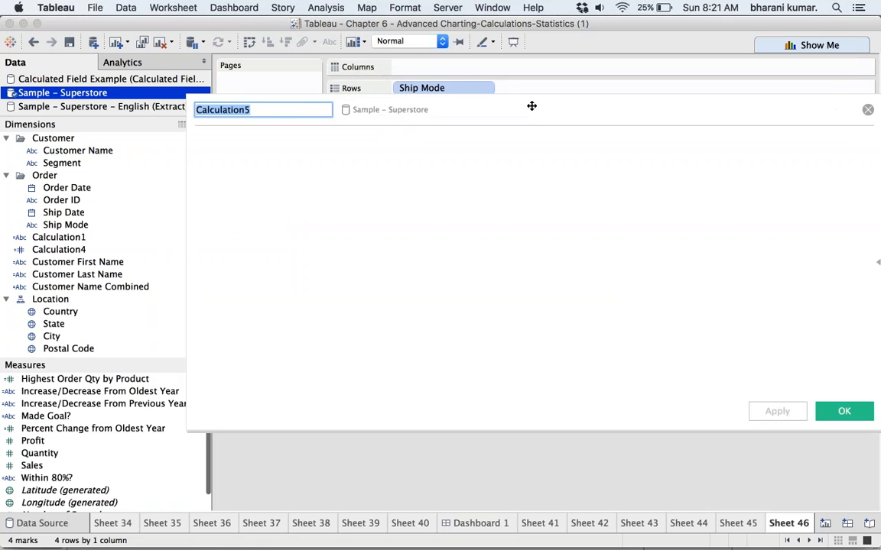
left_click(348, 184)
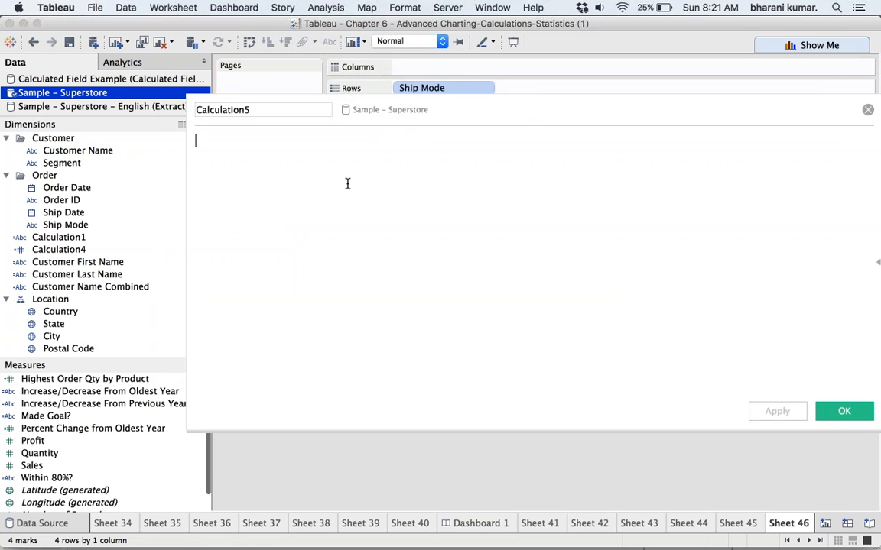
type("ship")
key("Down")
key("Return")
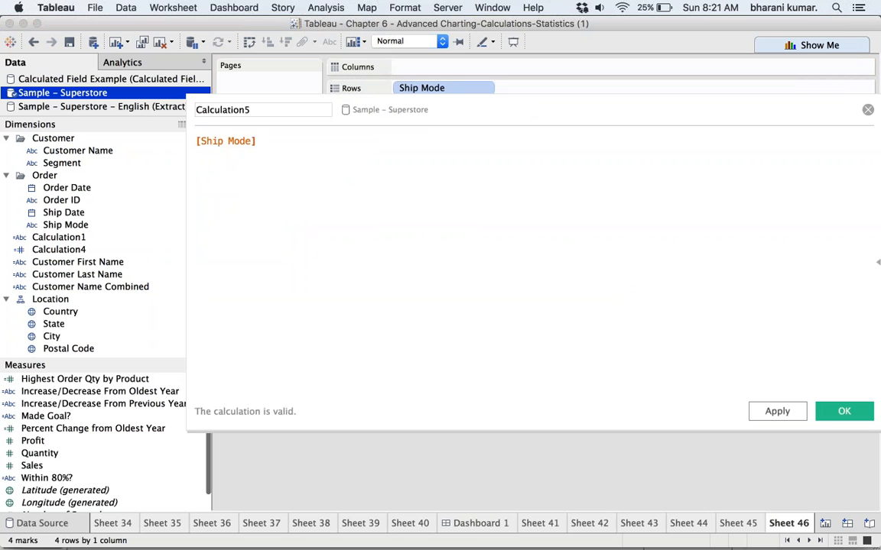
type("+ \"-\"")
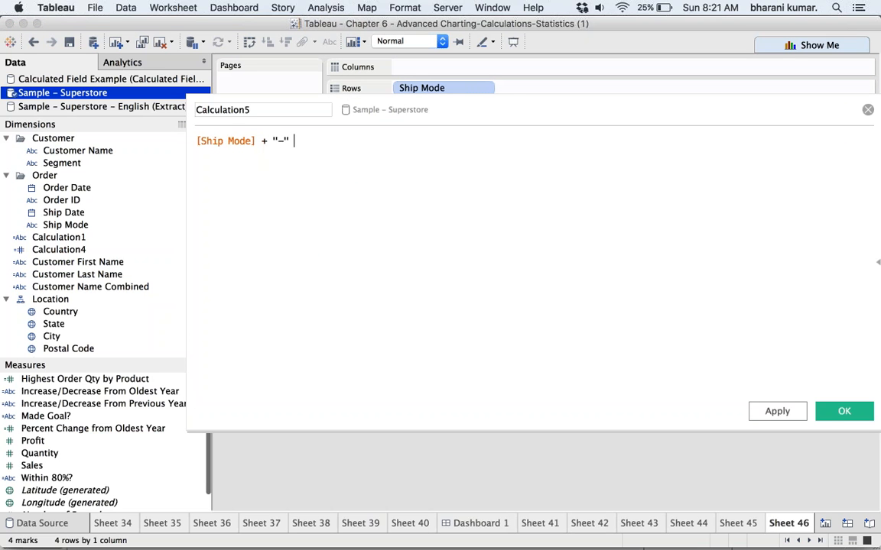
Append + STR([Quantity]) to the formula so the ship mode and quantity are joined as text.
type(" \"")
key("BackSpace")
type("+ ST")
key("Down")
key("Down")
key("Down")
key("Down")
key("Return")
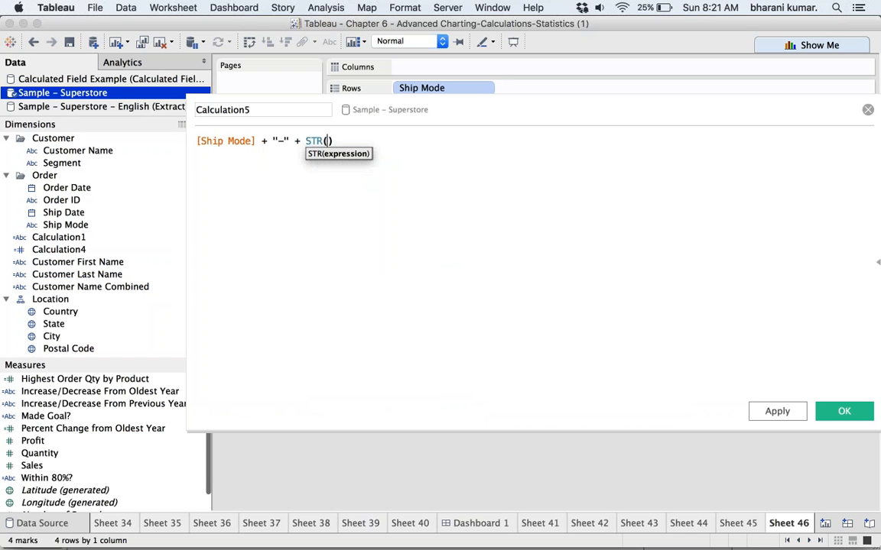
type("STR([")
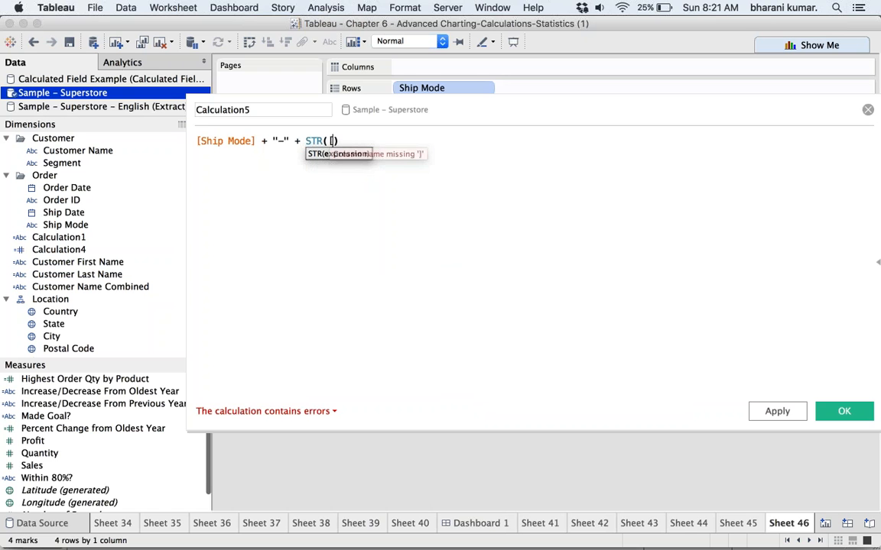
type("quantiy")
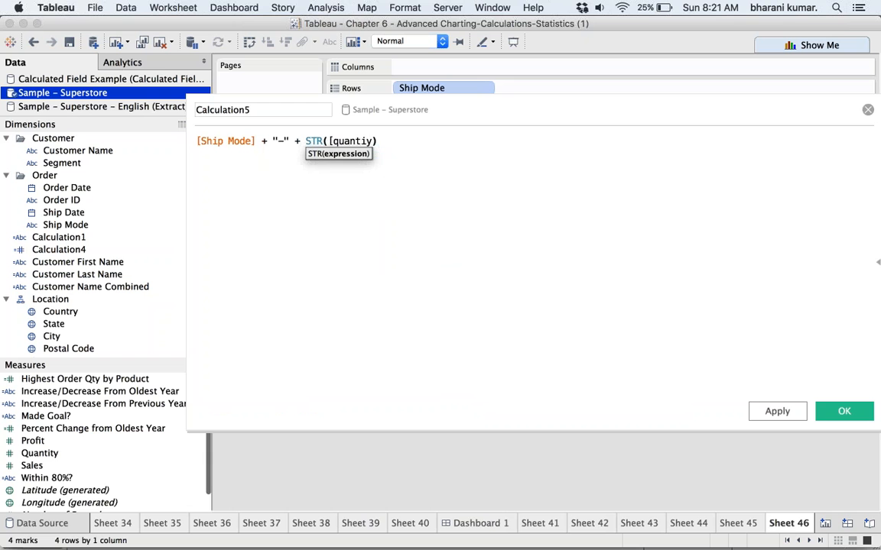
key("BackSpace")
key("BackSpace")
type("i")
key("Return")
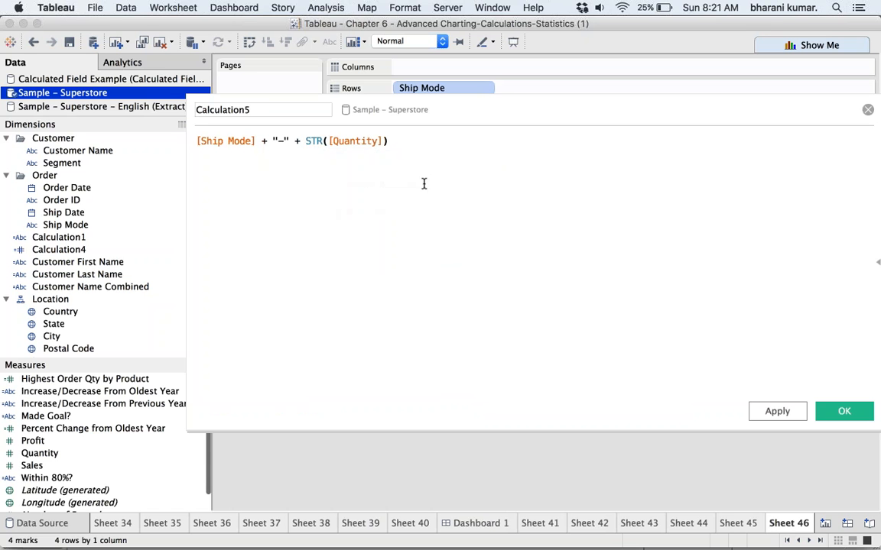
Name the calculated field String conversion and save it.
left_click(253, 109)
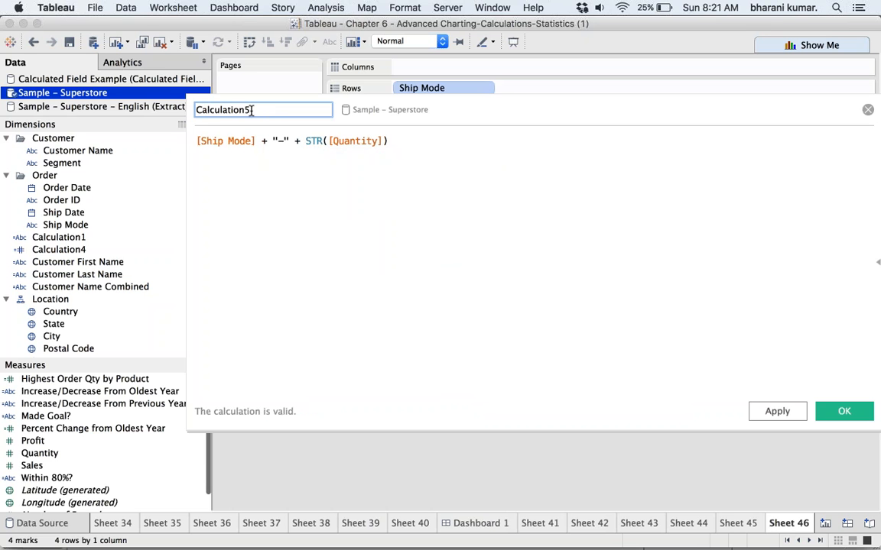
key("super+a")
type("Con")
key("BackSpace")
key("BackSpace")
key("BackSpace")
type("St")
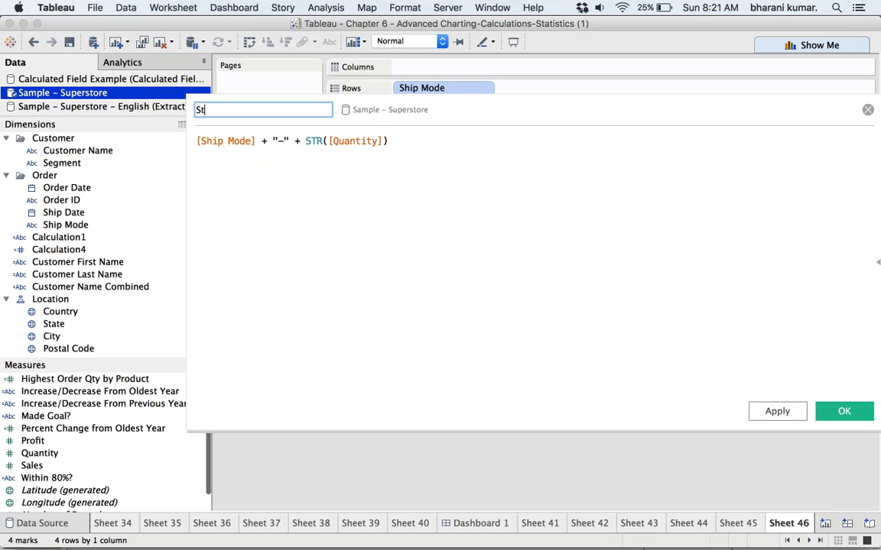
type("ring ")
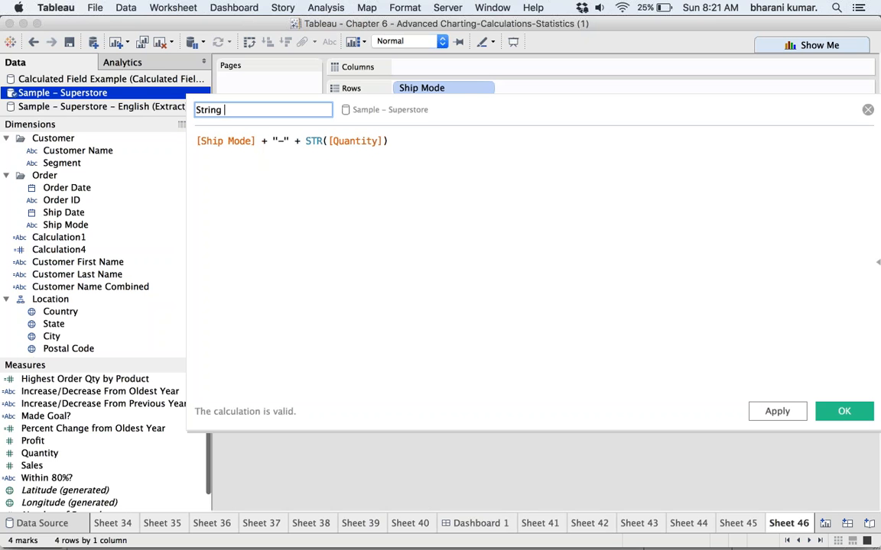
type("conversion")
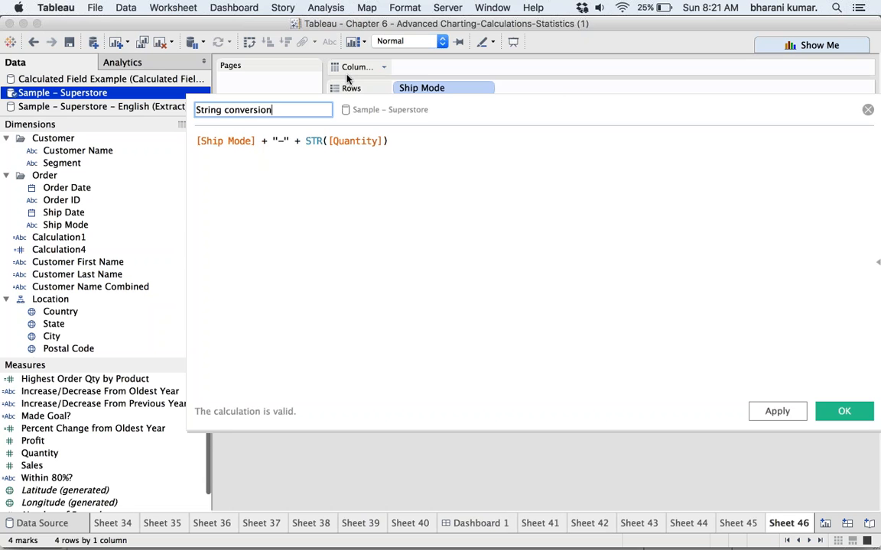
left_click_drag(445, 108, 129, 34)
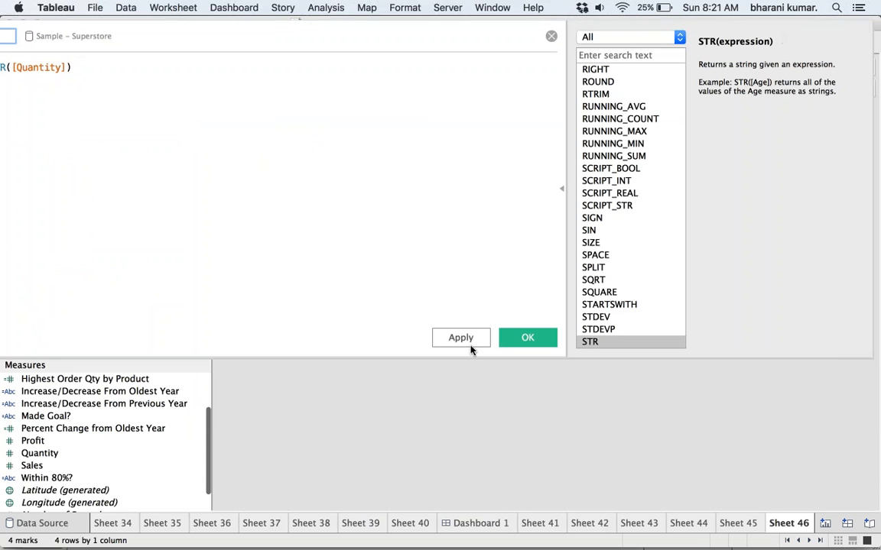
left_click(527, 338)
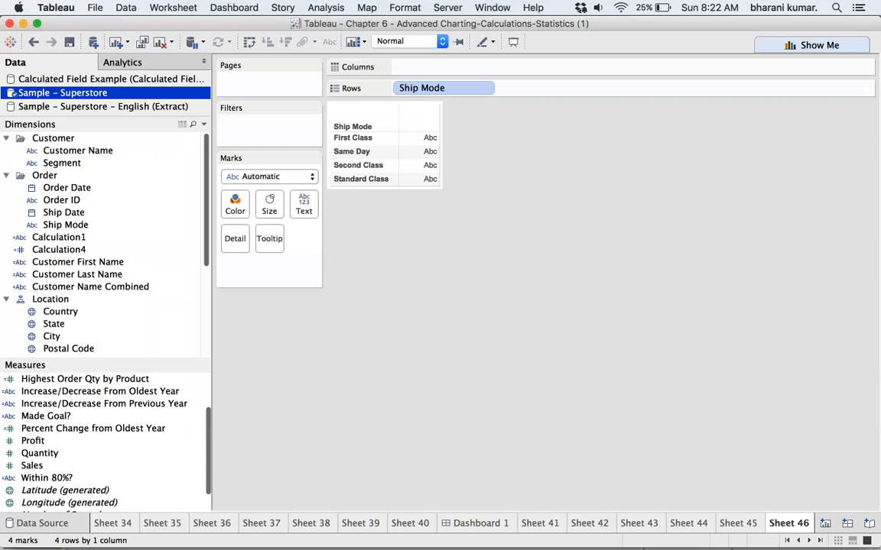
Replace Ship Mode on Rows with the String conversion field.
scroll(184, 290, "down", 10)
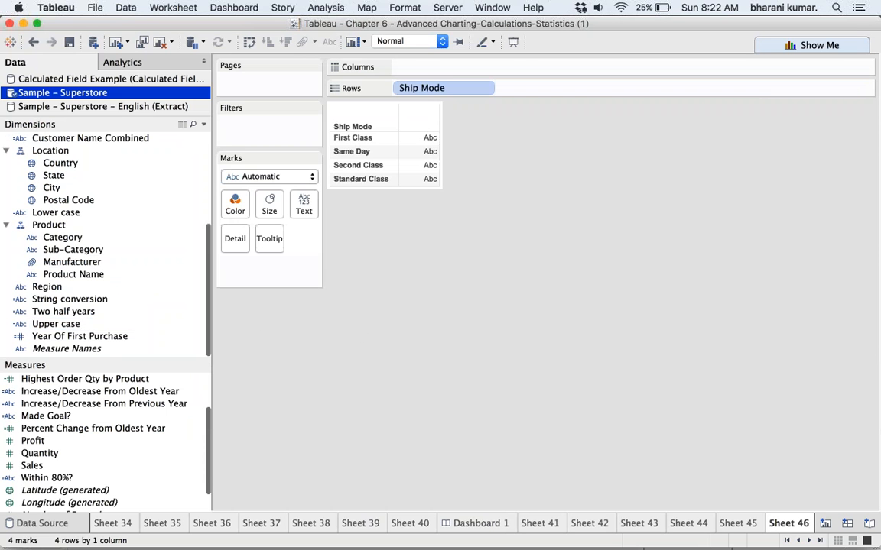
left_click_drag(451, 88, 310, 459)
left_click(104, 298)
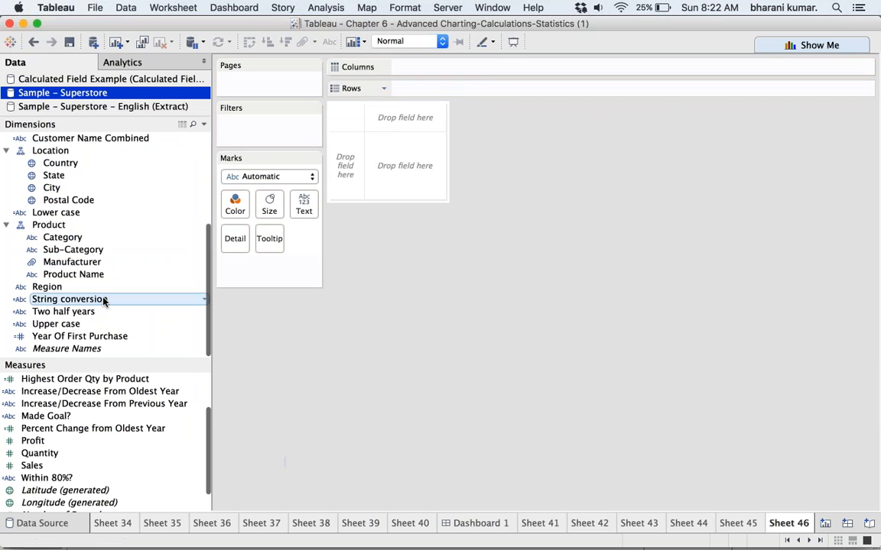
left_click_drag(104, 298, 423, 84)
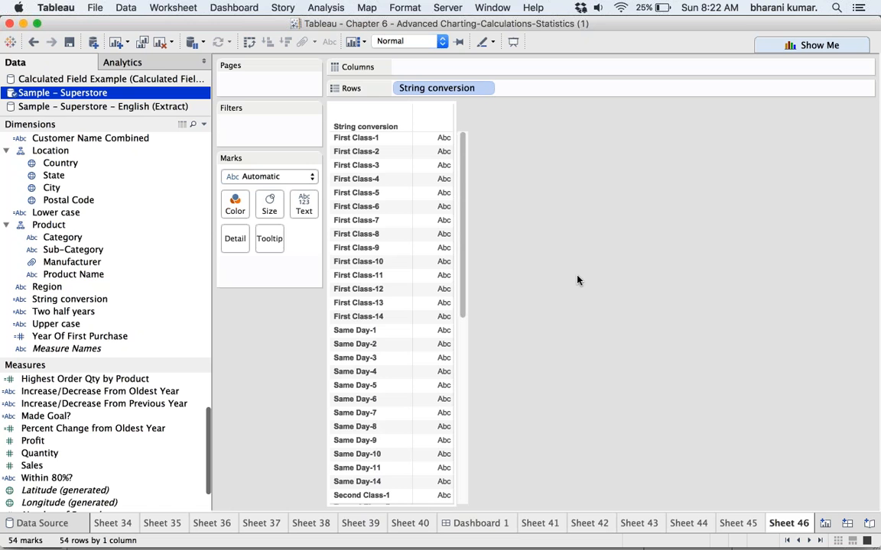
Open the String conversion calculation for editing and bring its whole formula into view.
right_click(127, 299)
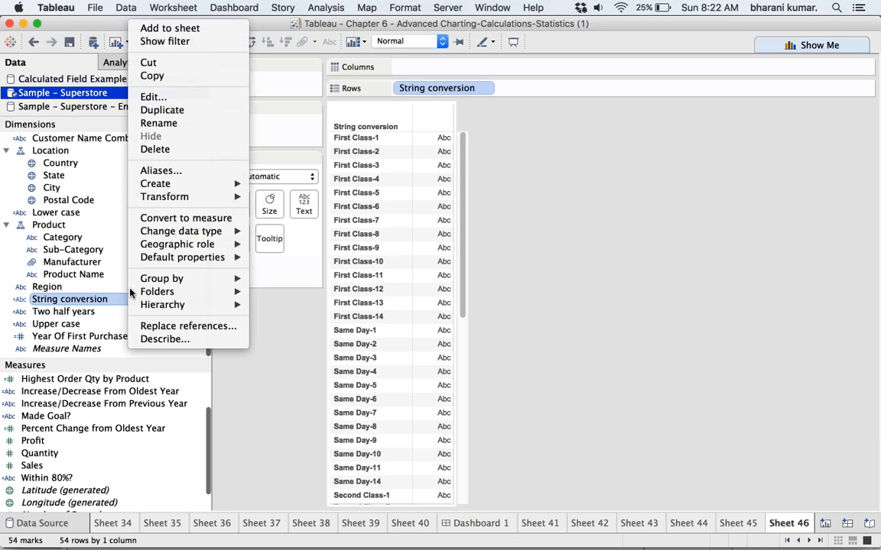
left_click(182, 97)
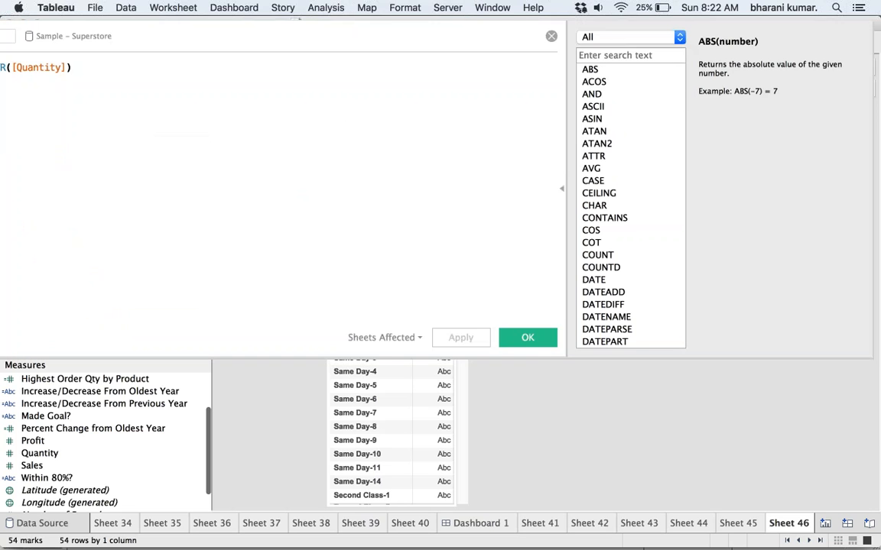
left_click_drag(178, 31, 388, 132)
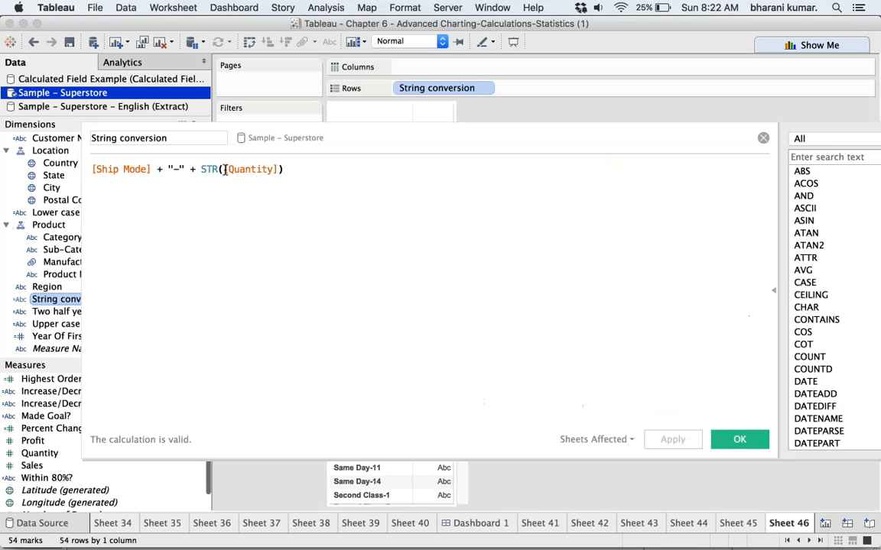
Try to aggregate the quantity so the formula reads [Ship Mode] + "-" + STR(SUM([Quantity])), and check the calculation's error details.
left_click(225, 169)
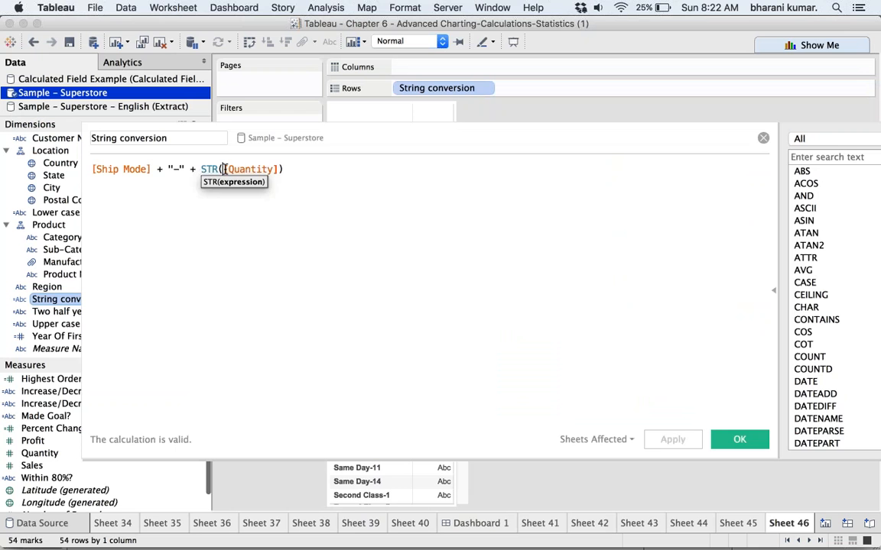
type("sum")
key("Return")
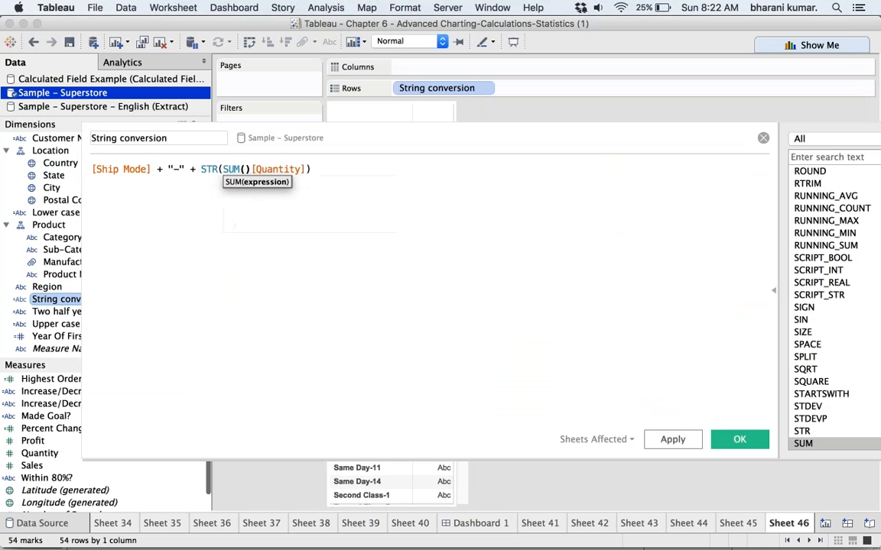
type("[quantity")
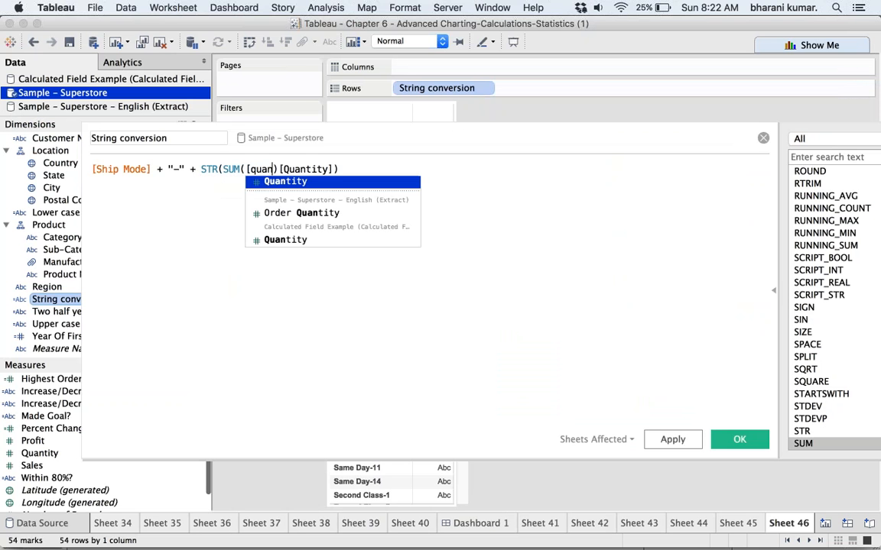
key("Return")
key("Right")
left_click_drag(364, 169, 306, 169)
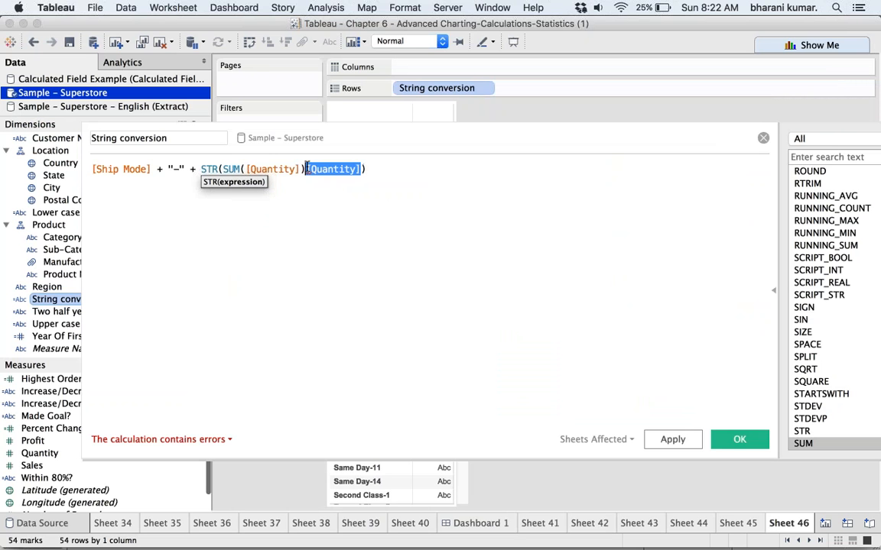
key("BackSpace")
type(")")
key("Right")
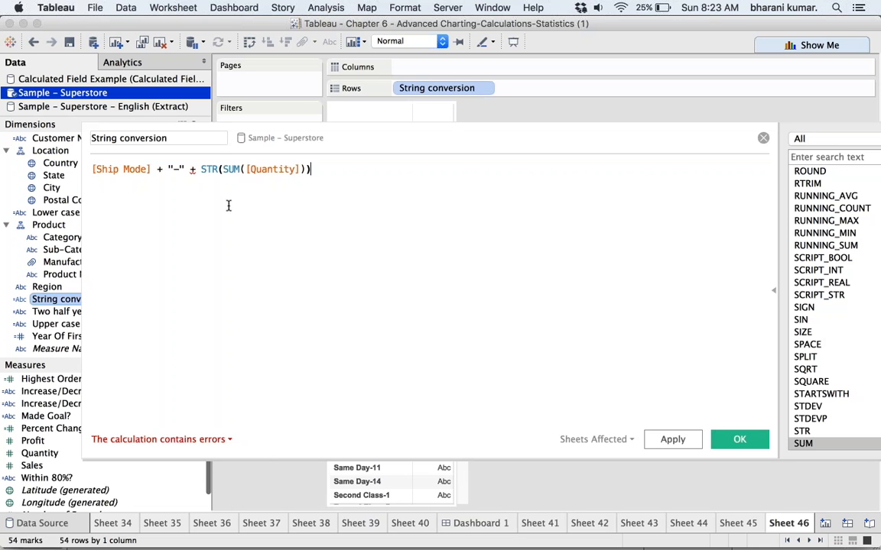
left_click(230, 441)
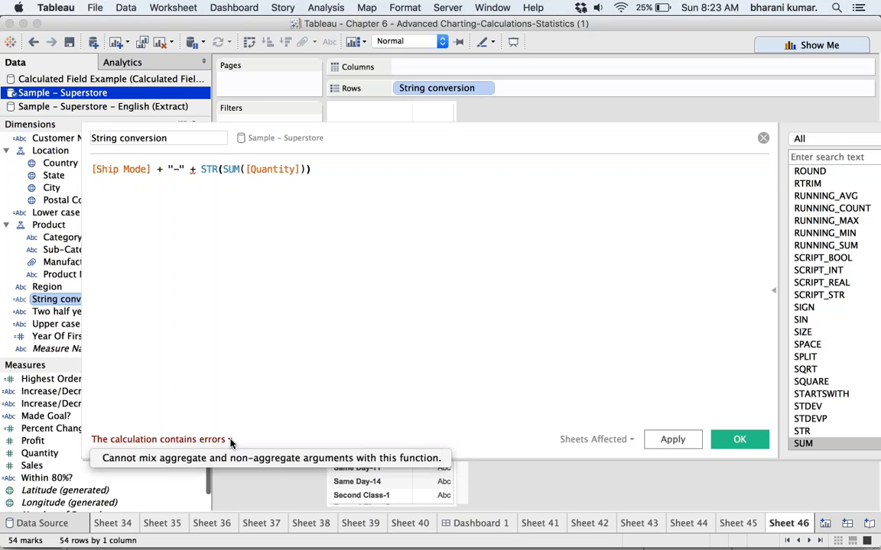
left_click(306, 246)
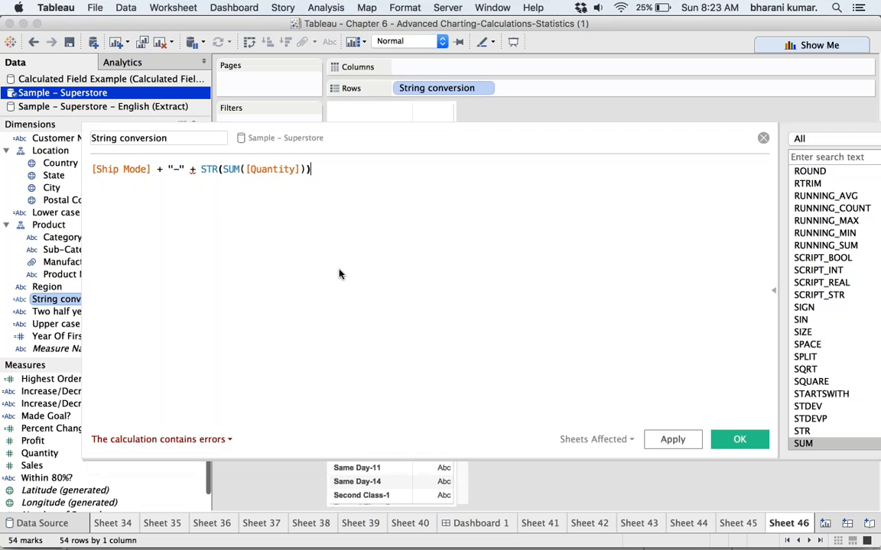
Try COUNT in place of SUM around [Quantity] inside STR, and check the calculation's status.
left_click(241, 170)
key("BackSpace")
key("BackSpace")
key("BackSpace")
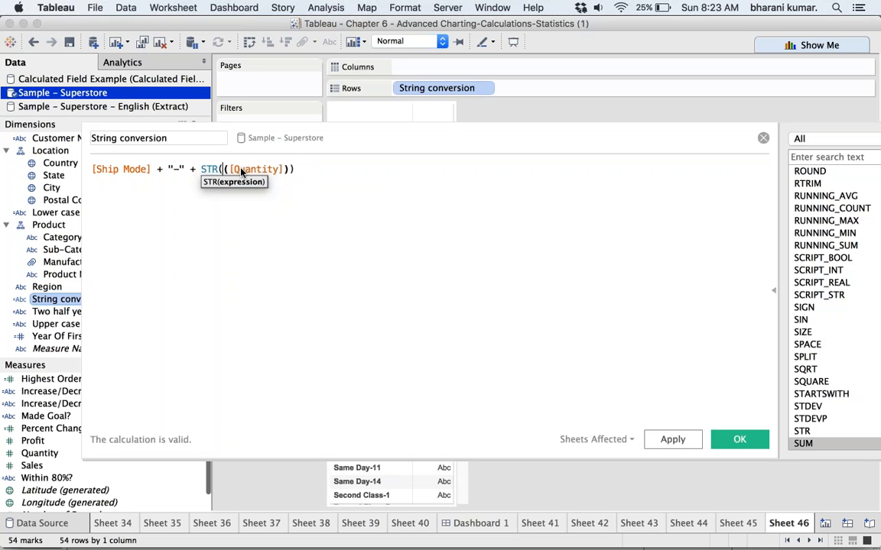
type("C")
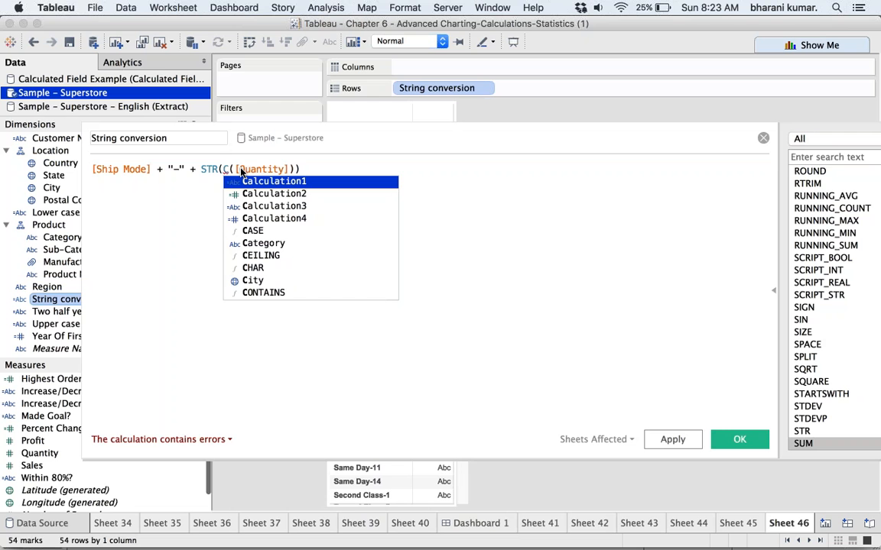
type("O")
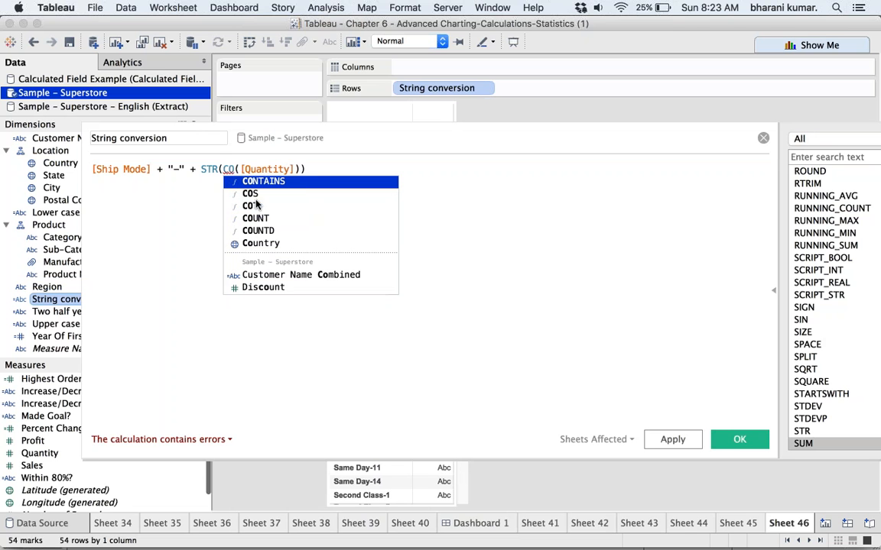
double_click(256, 218)
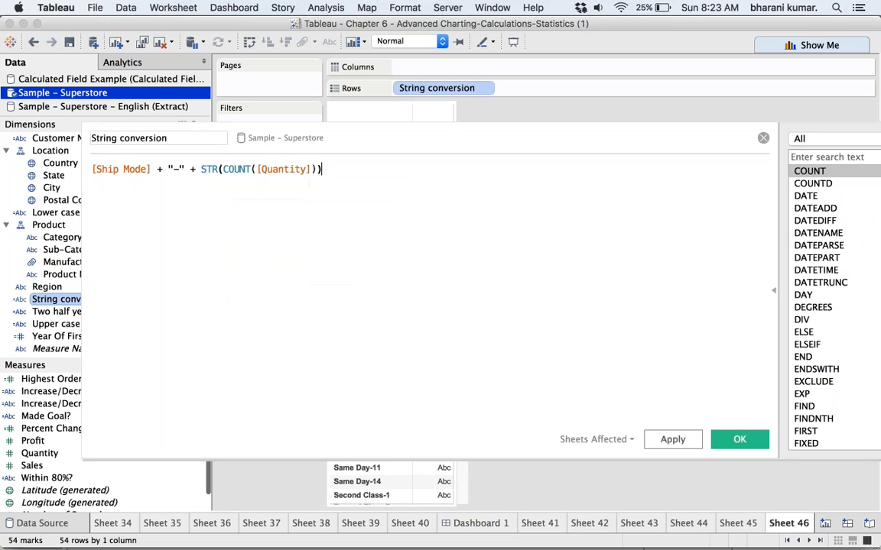
left_click(230, 440)
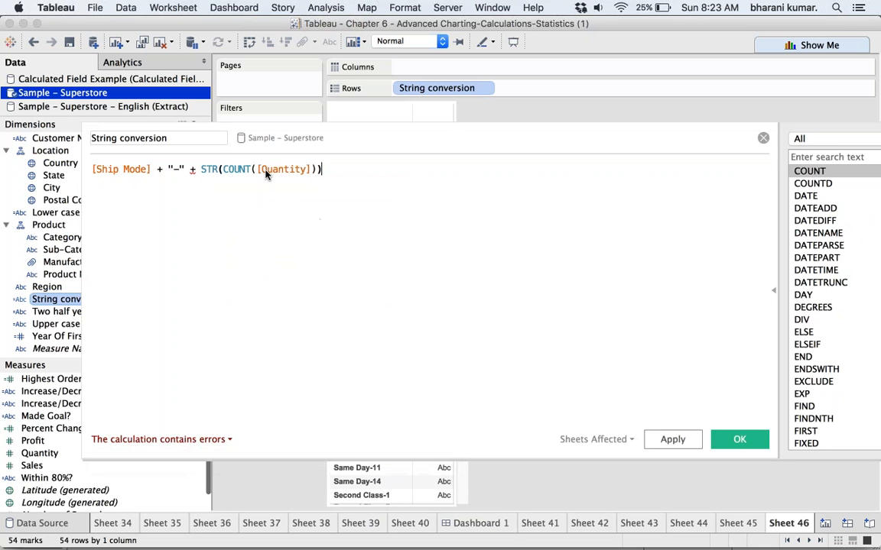
Remove COUNT from the formula, leaving STR(([Quantity])), and move the editor aside to view the worksheet values.
left_click(251, 170)
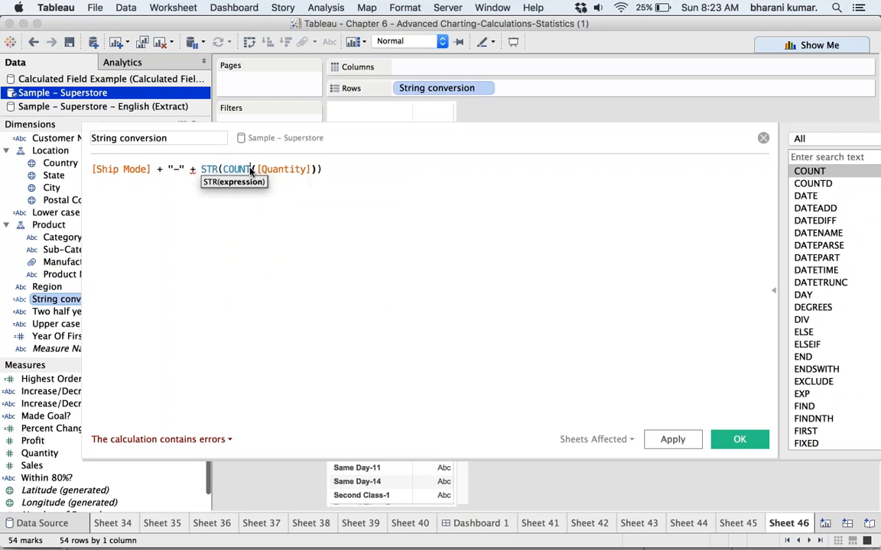
key("BackSpace")
key("BackSpace")
key("BackSpace")
key("BackSpace")
key("BackSpace")
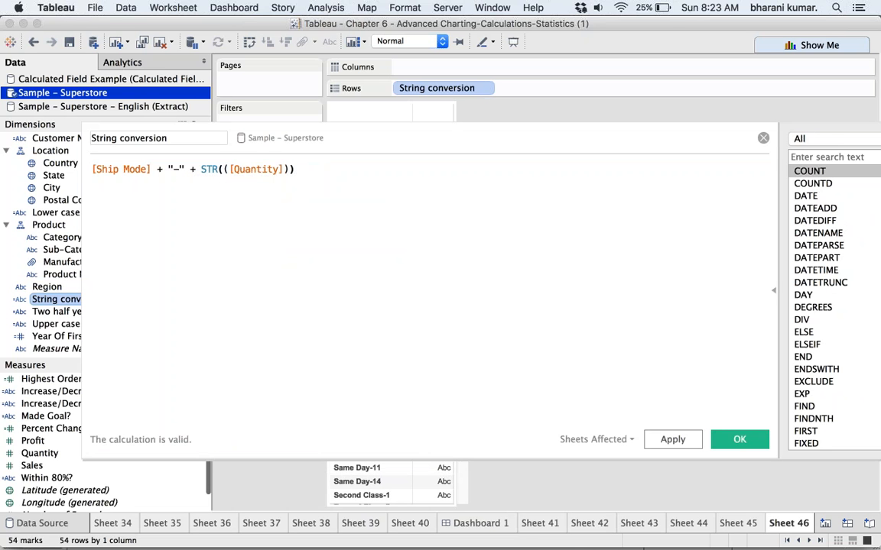
left_click_drag(457, 138, 511, 241)
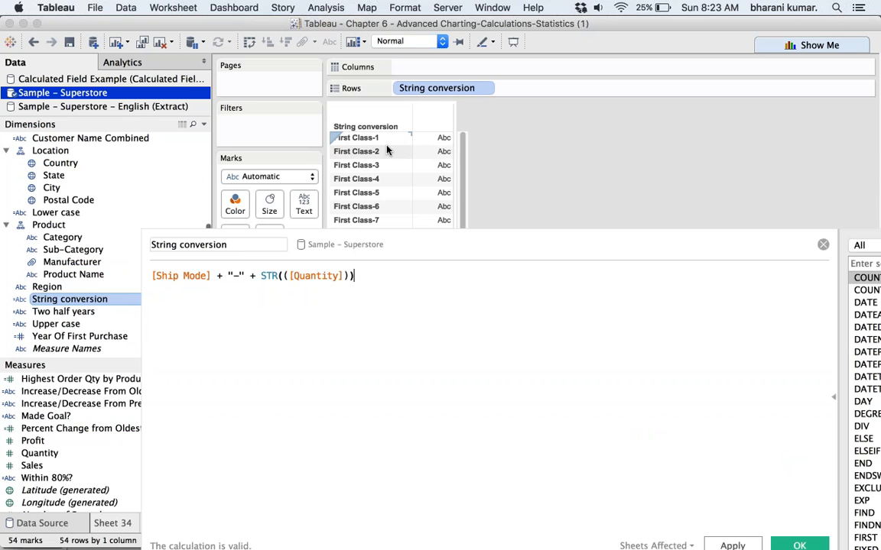
left_click_drag(374, 246, 344, 134)
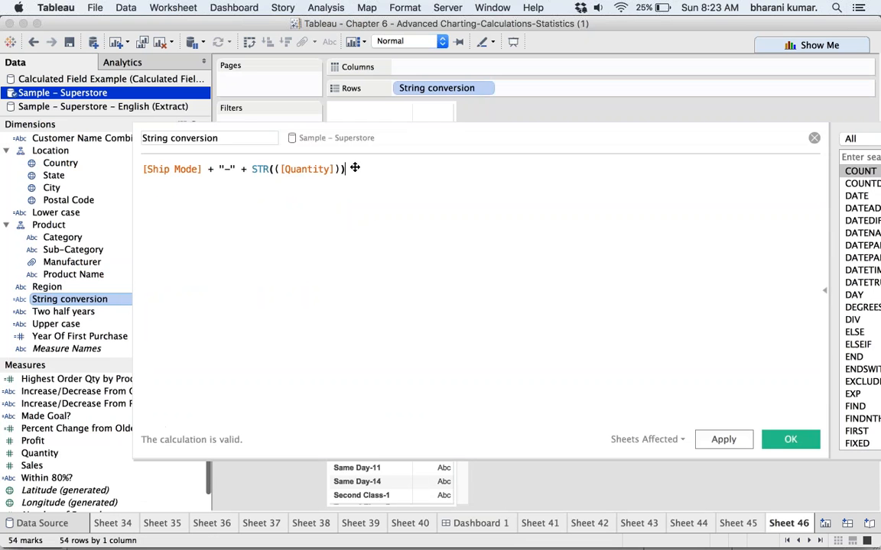
Remove the STR conversion and its extra parenthesis so the formula reads [Ship Mode] + "-" + ([Quantity]).
left_click_drag(355, 167, 362, 211)
left_click(282, 213)
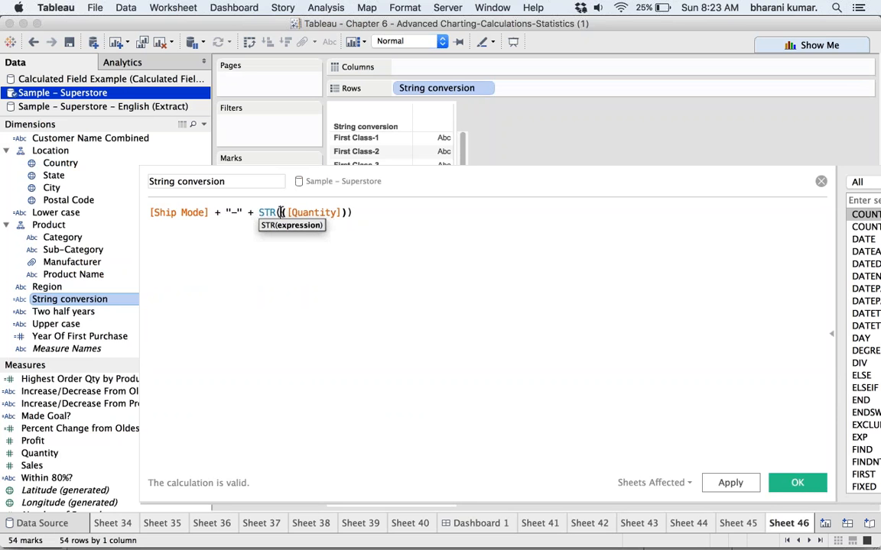
key("BackSpace")
key("BackSpace")
key("BackSpace")
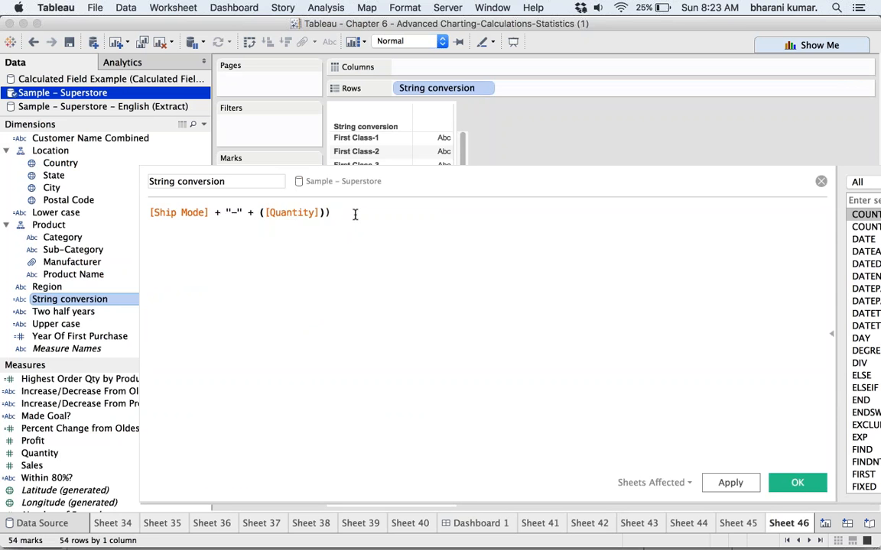
left_click(346, 214)
key("BackSpace")
Try converting the ship mode to a number so the formula reads FLOAT([Ship Mode]) + "-" + ([Quantity]).
left_click(150, 212)
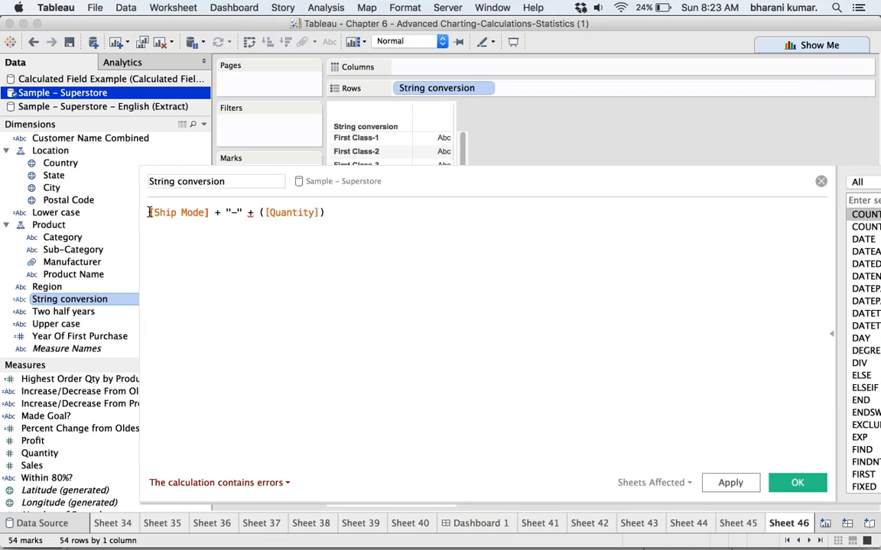
type("FLO")
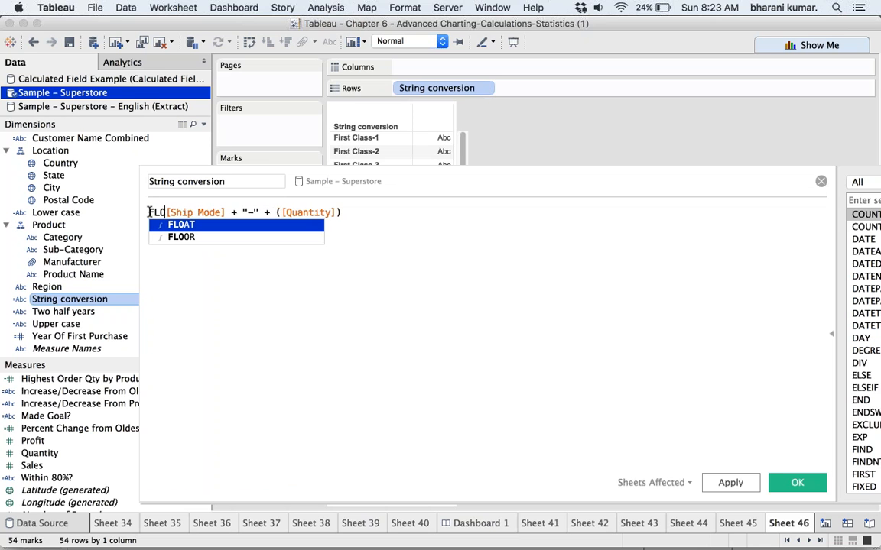
key("Return")
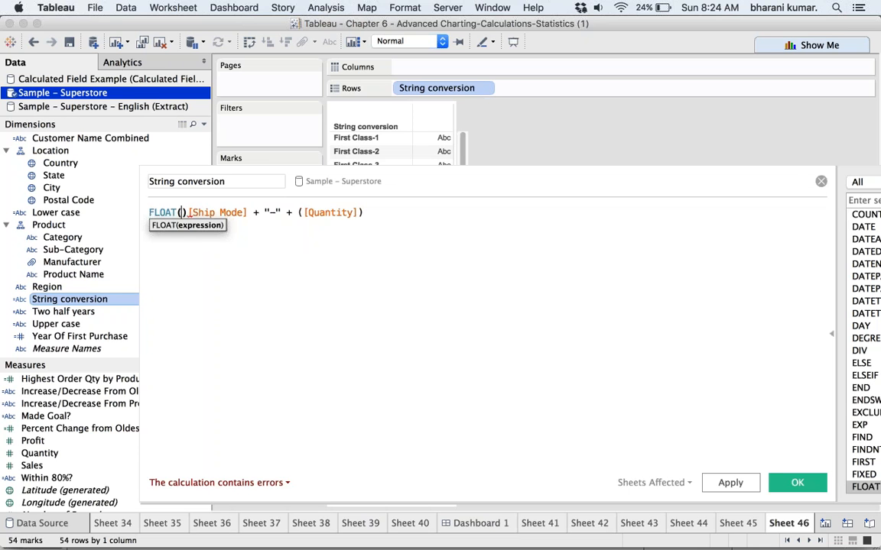
type("ship")
key("Down")
key("Return")
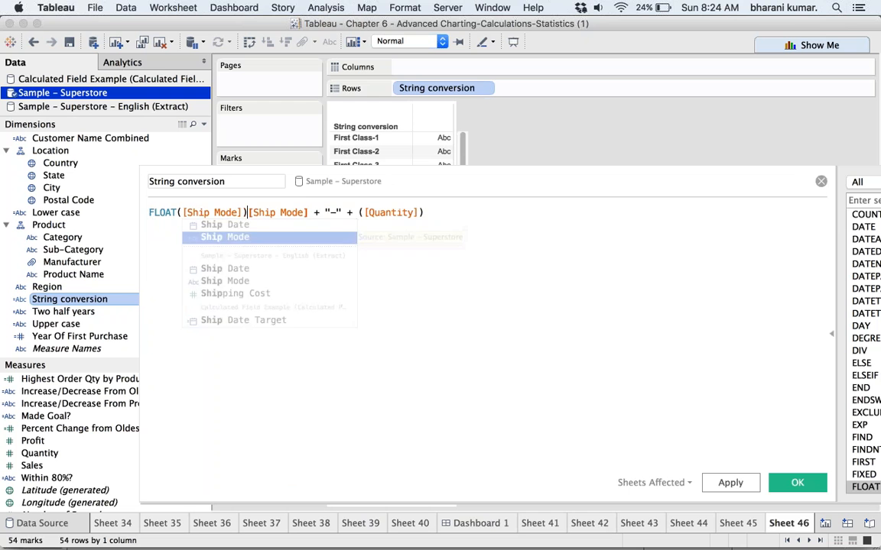
left_click_drag(308, 212, 245, 212)
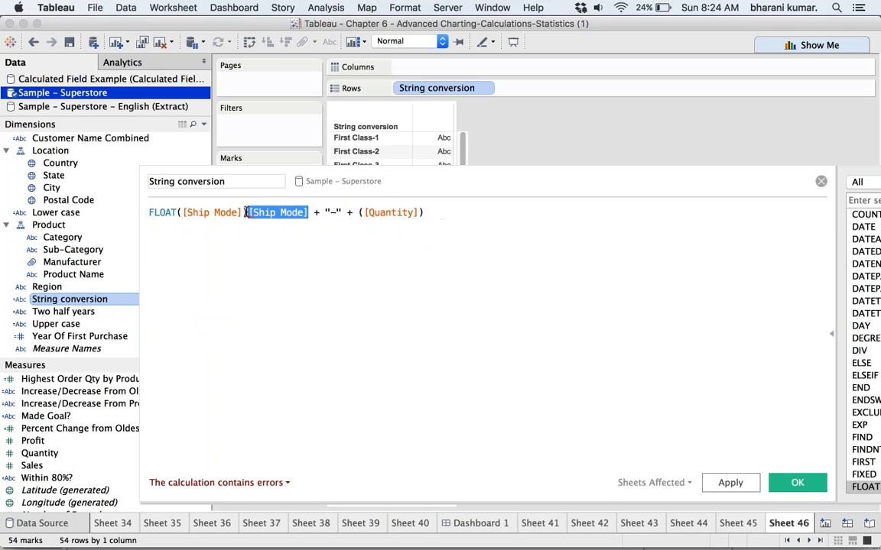
key("BackSpace")
type(")")
left_click(363, 274)
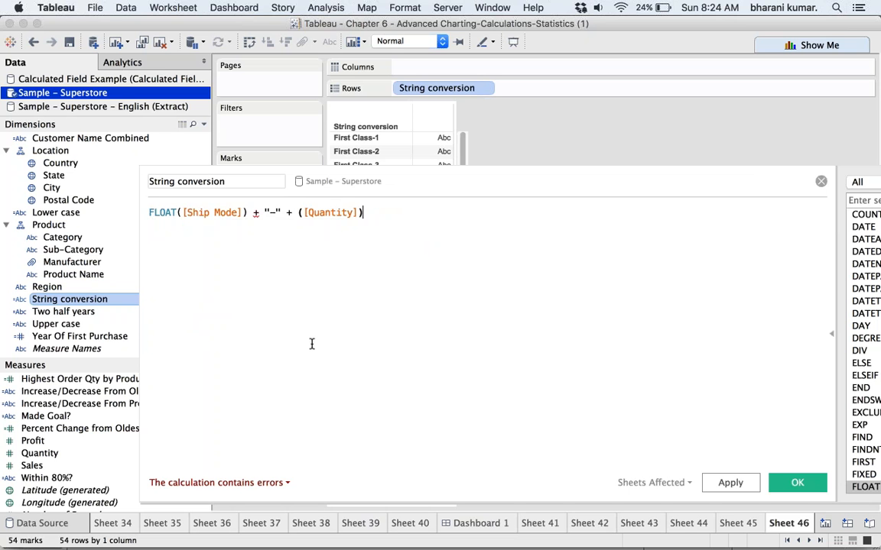
Remove the parentheses around [Quantity] in the FLOAT formula and check the calculation's error details.
left_click(304, 213)
key("BackSpace")
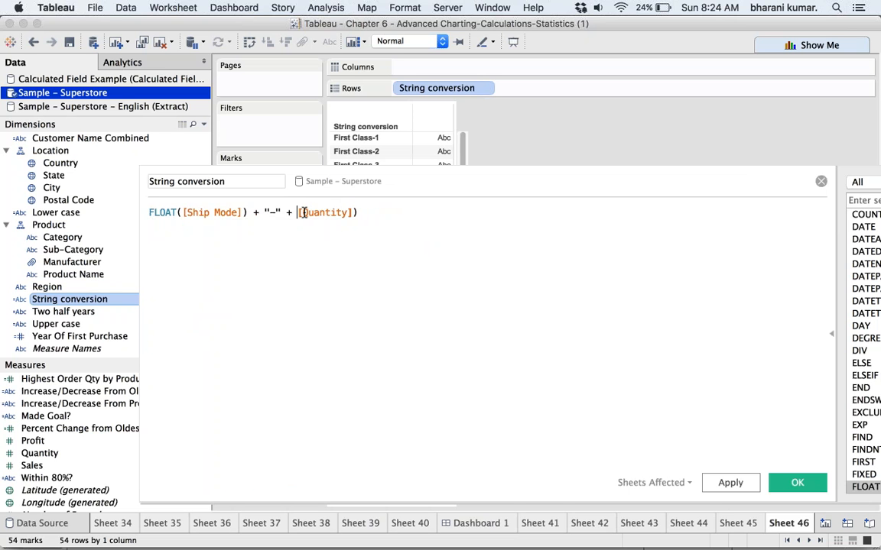
left_click(370, 217)
key("BackSpace")
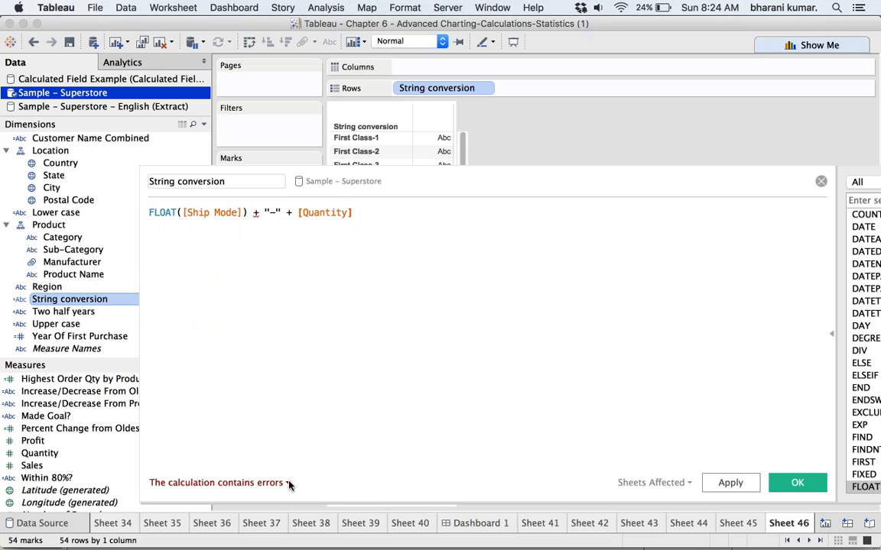
left_click(289, 483)
Try INT in place of FLOAT around [Ship Mode], and check the calculation's error details.
left_click(177, 213)
key("BackSpace")
key("BackSpace")
key("BackSpace")
key("BackSpace")
key("BackSpace")
type("INT")
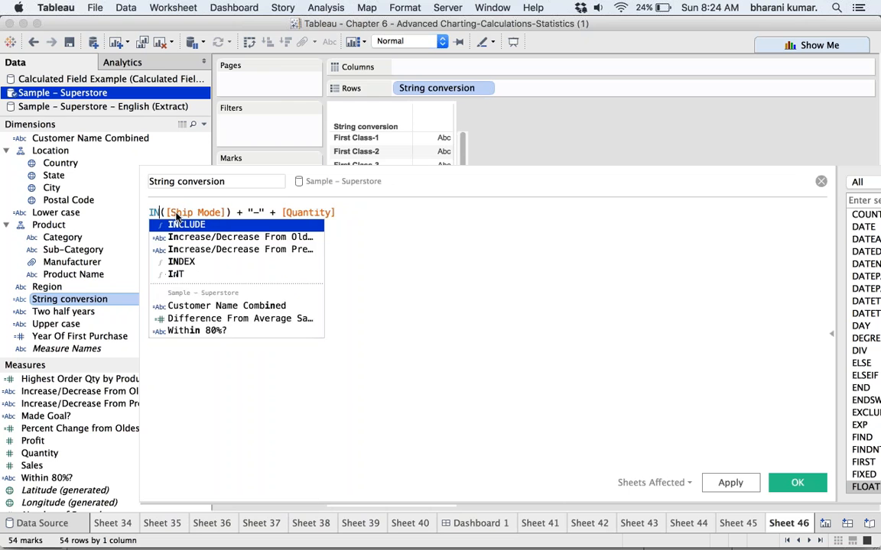
key("Return")
left_click(344, 214)
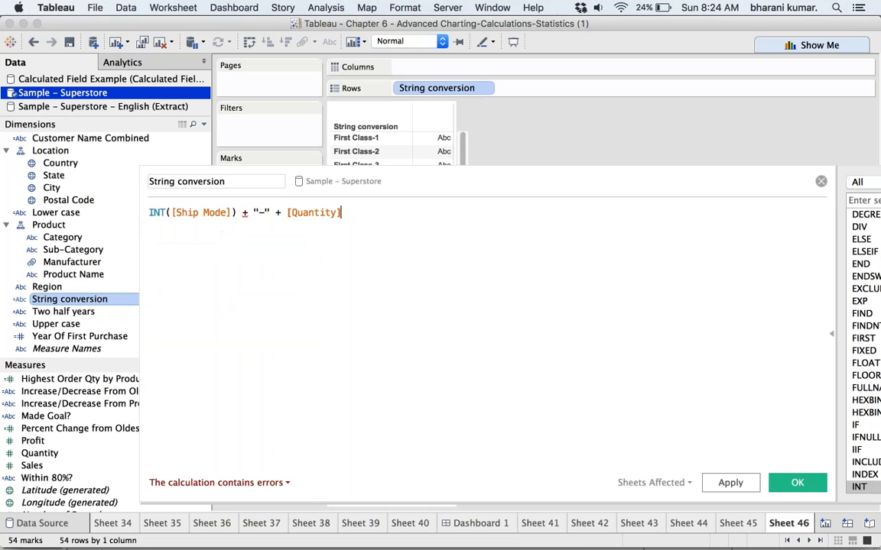
left_click(287, 483)
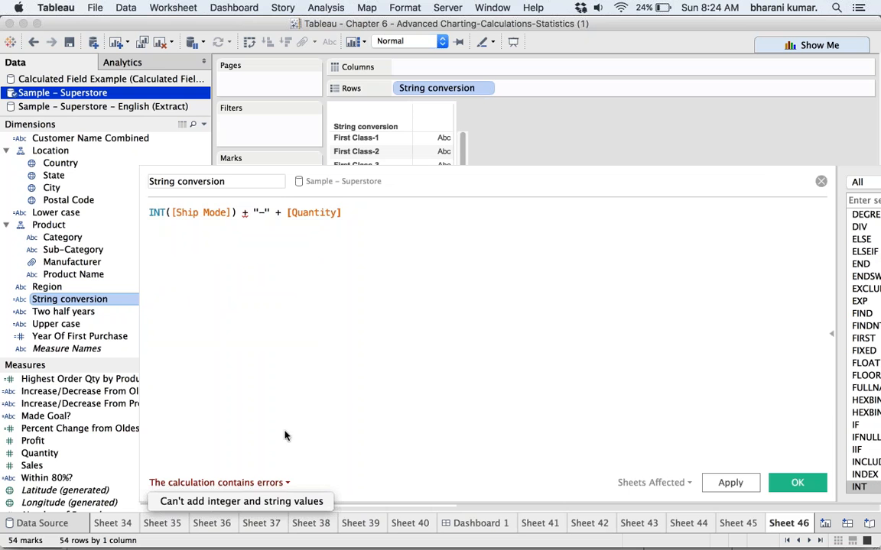
left_click(306, 332)
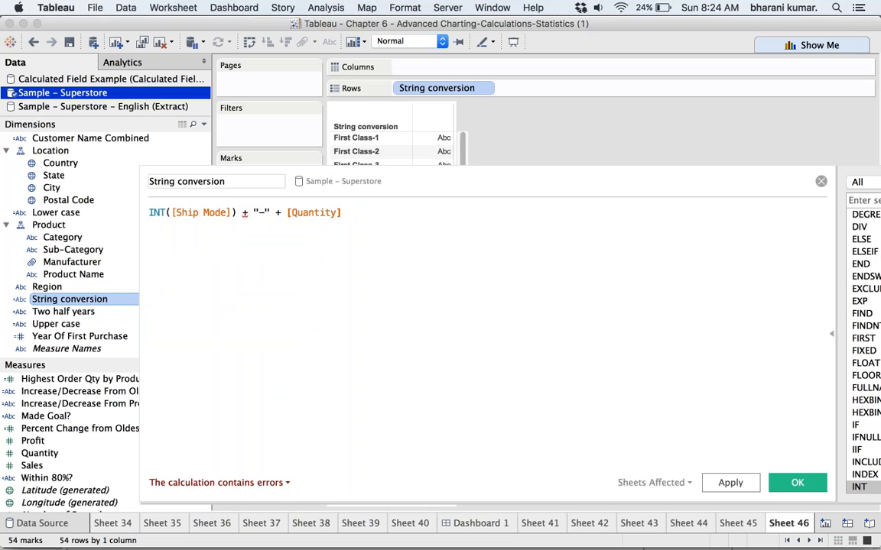
Remove the INT conversion from [Ship Mode], keeping its parentheses.
left_click(166, 212)
key("BackSpace")
key("BackSpace")
key("BackSpace")
Convert the quantity to a string so the formula reads ([Ship Mode]) + "-" + STR([Quantity]).
left_click(269, 212)
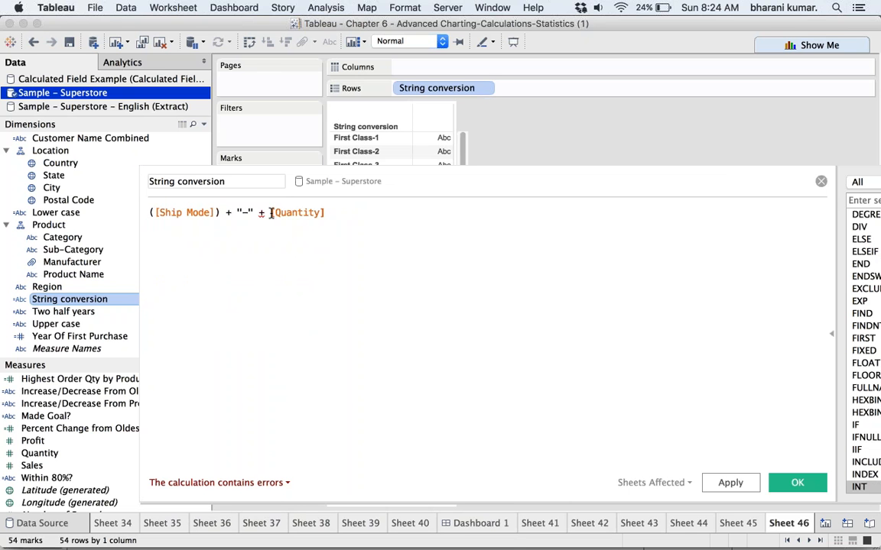
type("ST")
key("Down")
key("Down")
key("Down")
key("Down")
key("Return")
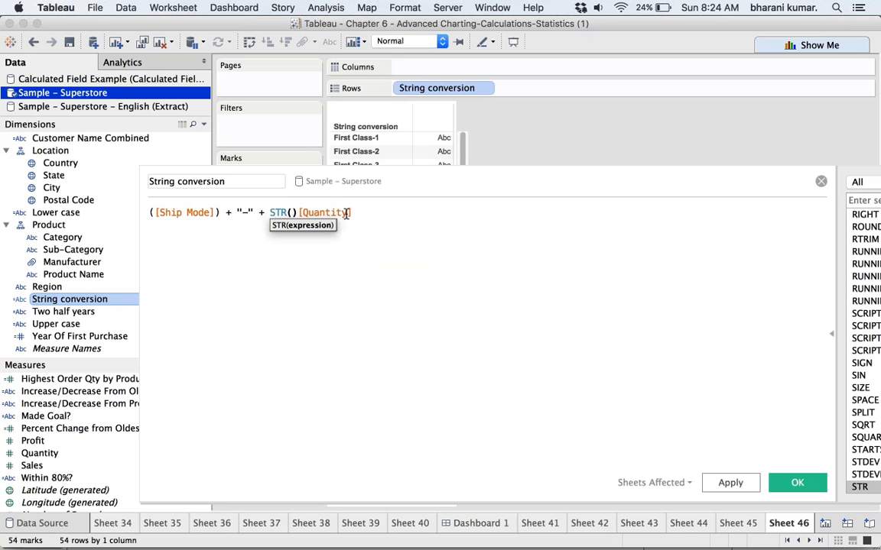
type("[quanti")
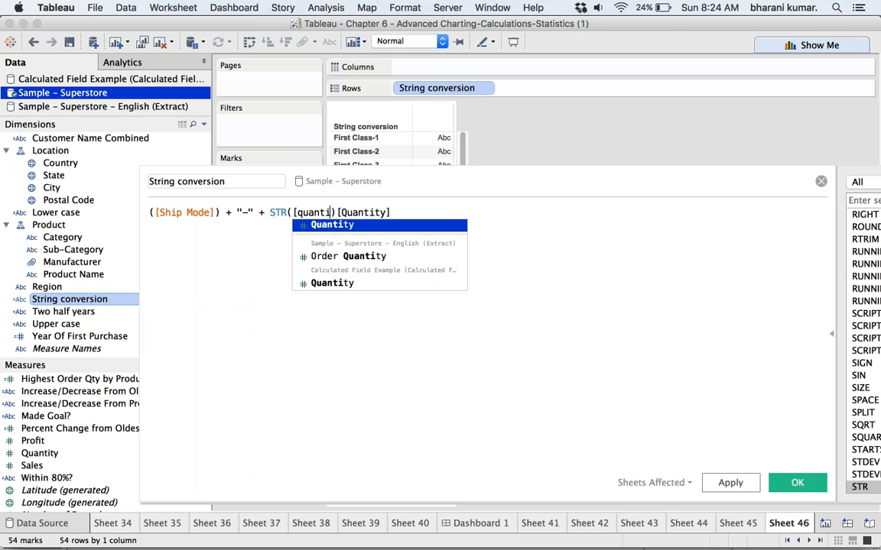
key("Return")
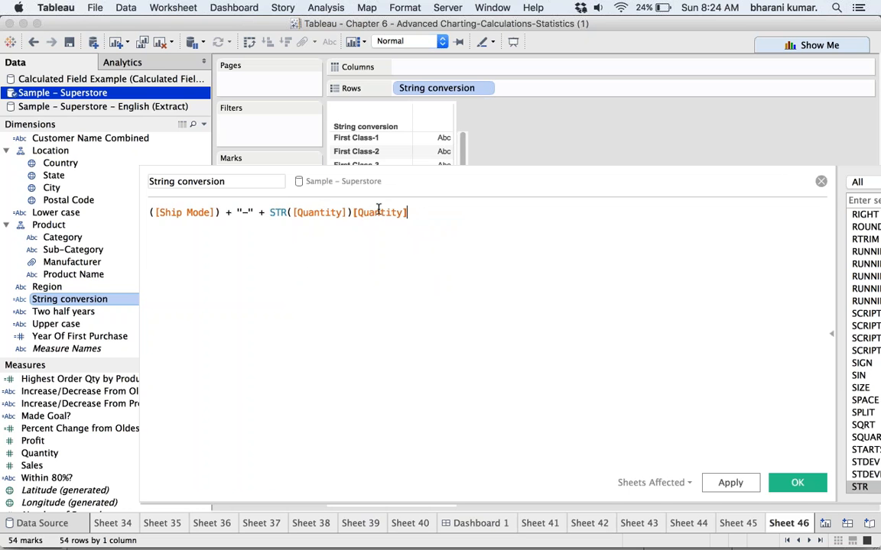
left_click_drag(408, 213, 352, 213)
key("BackSpace")
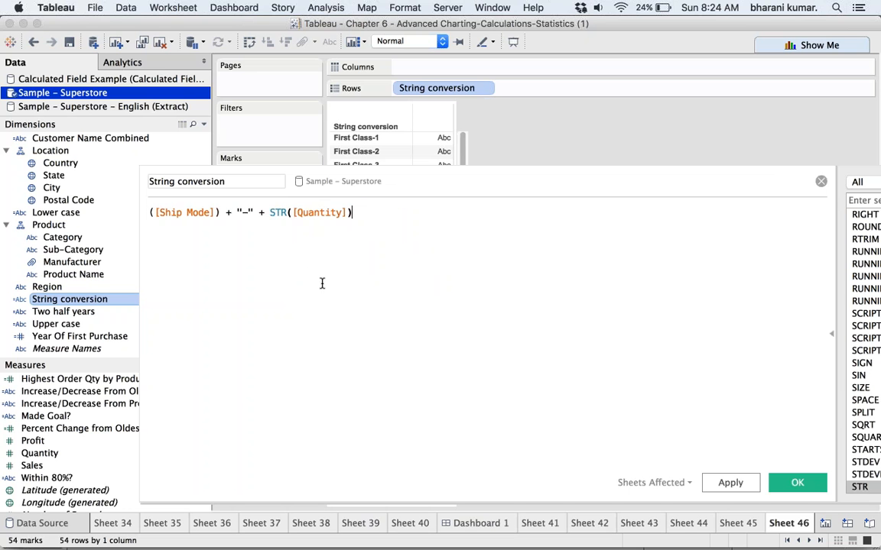
Move the calculation editor aside to view the worksheet values, and close the editor.
left_click_drag(437, 173, 406, 118)
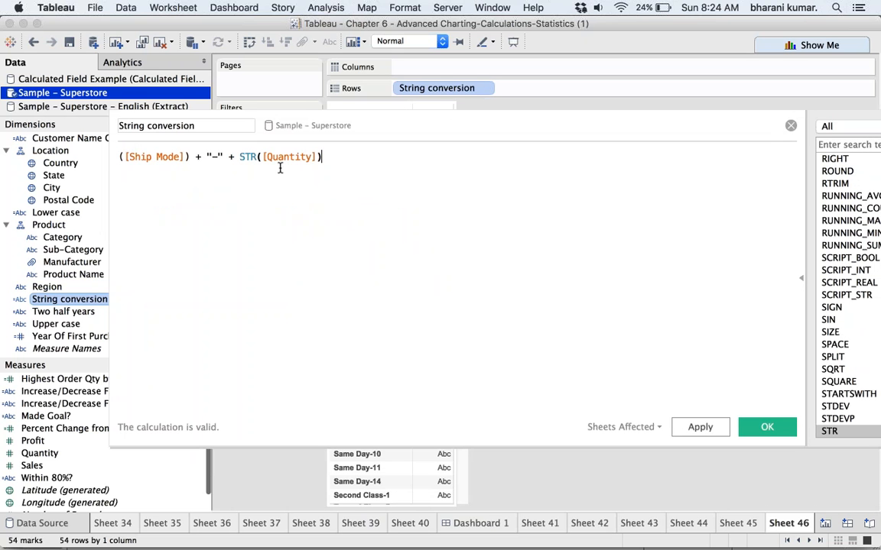
key("super+a")
left_click_drag(515, 120, 308, 151)
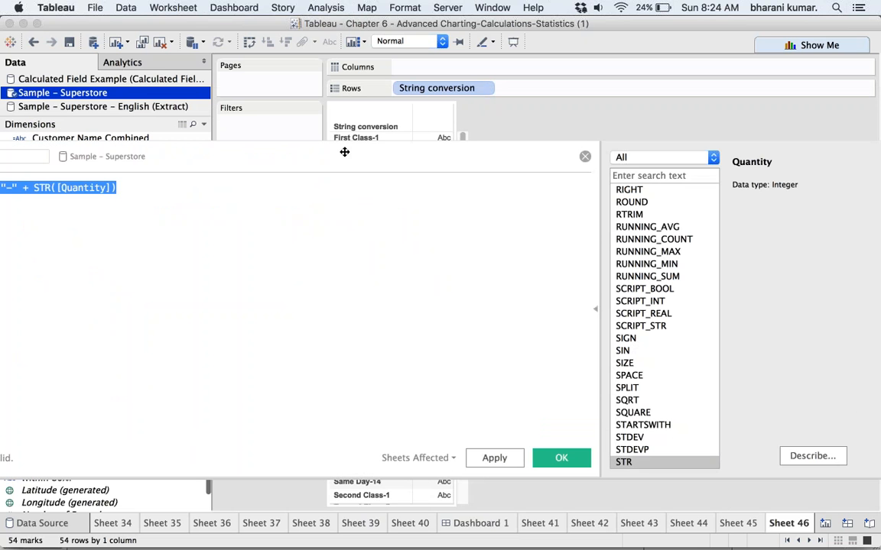
left_click_drag(443, 162, 360, 178)
left_click(461, 189)
left_click(551, 176)
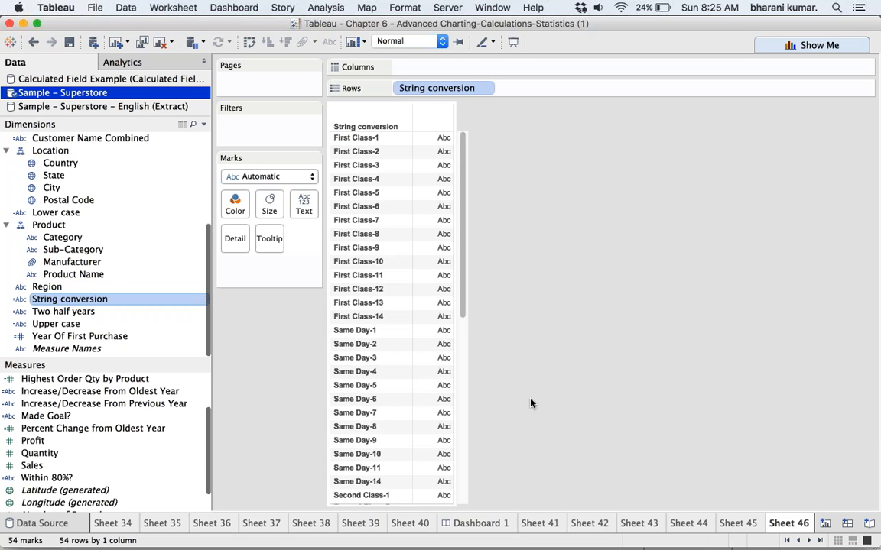
Switch to Microsoft PowerPoint and show the Calculated Fields slide on number, string, NULL and date functions.
mouse_move(295, 535)
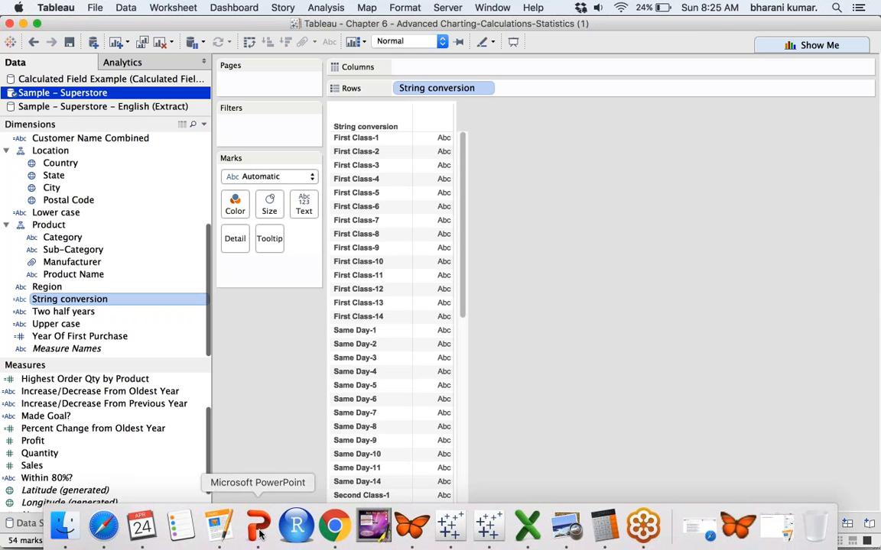
left_click(258, 527)
left_click_drag(289, 350, 287, 535)
left_click(54, 542)
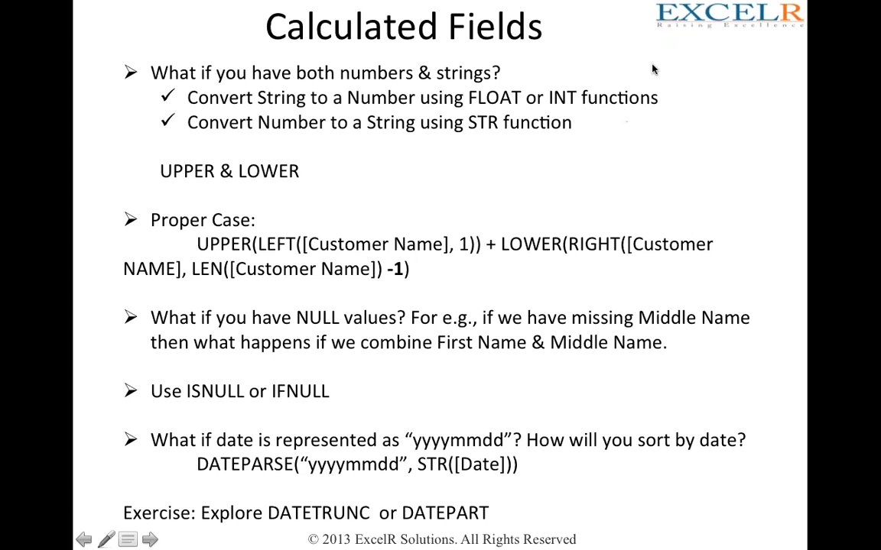
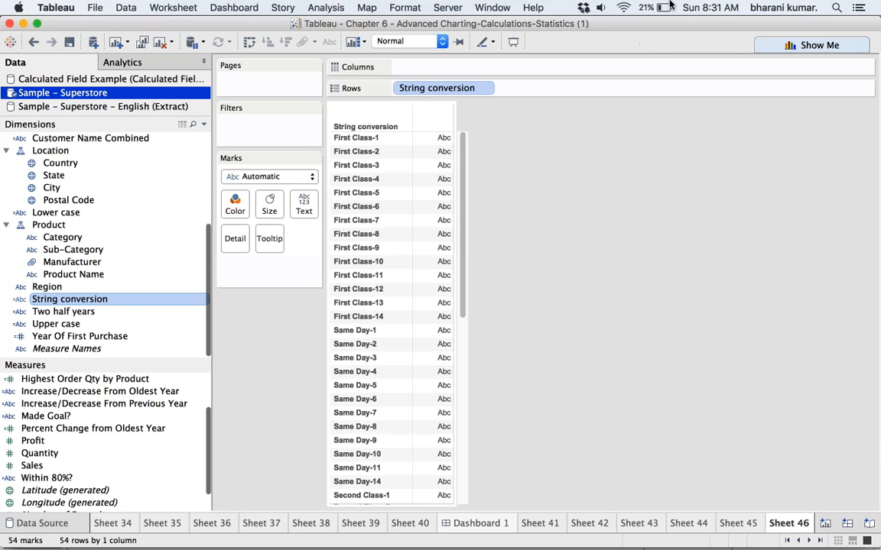
In Tableau, add a new worksheet and place Order Date on Columns as the discrete QUARTER(Order Date).
left_click(824, 524)
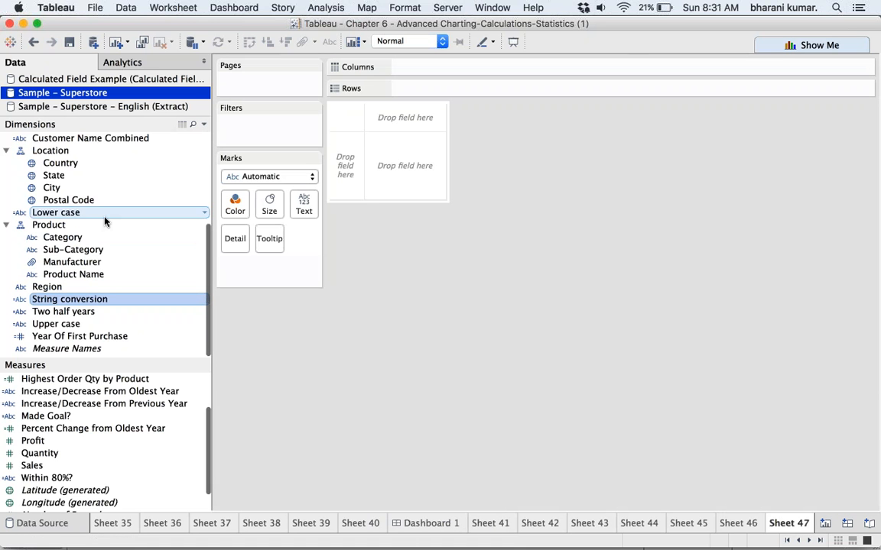
scroll(106, 221, "up", 5)
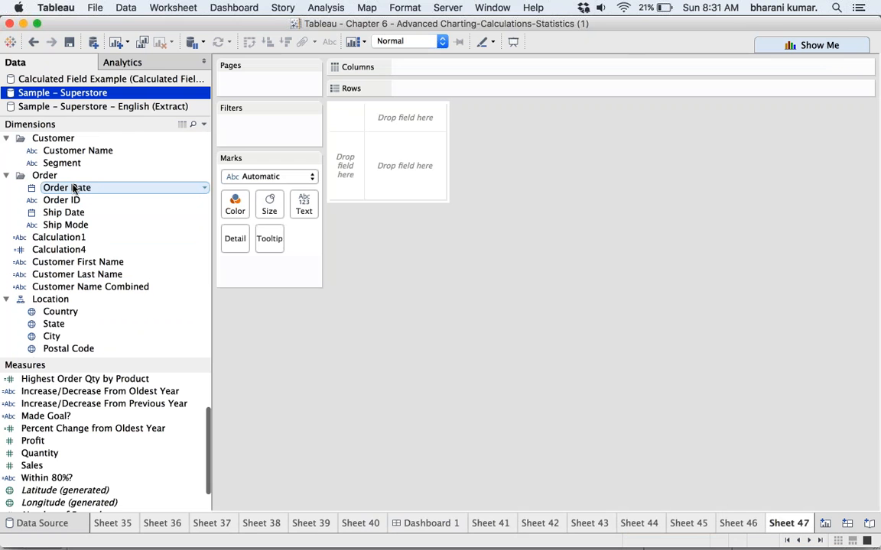
left_click_drag(74, 188, 458, 69)
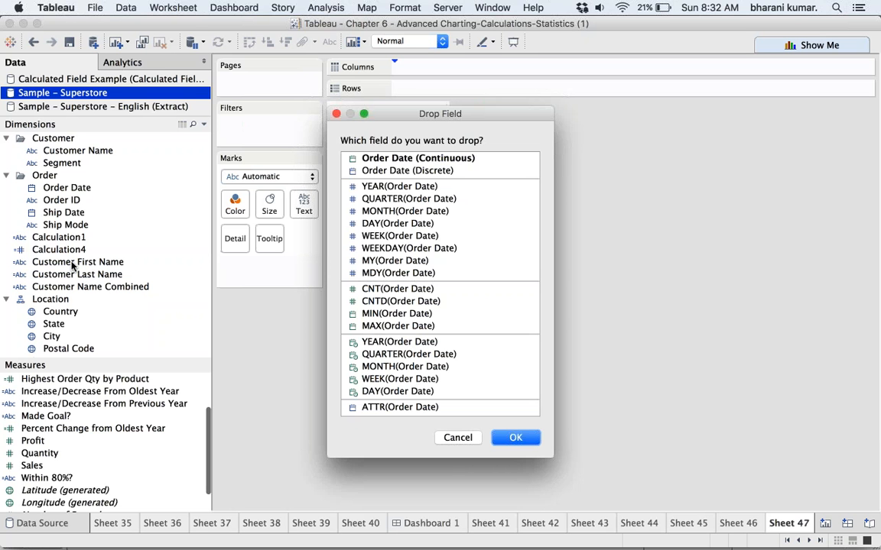
left_click(409, 199)
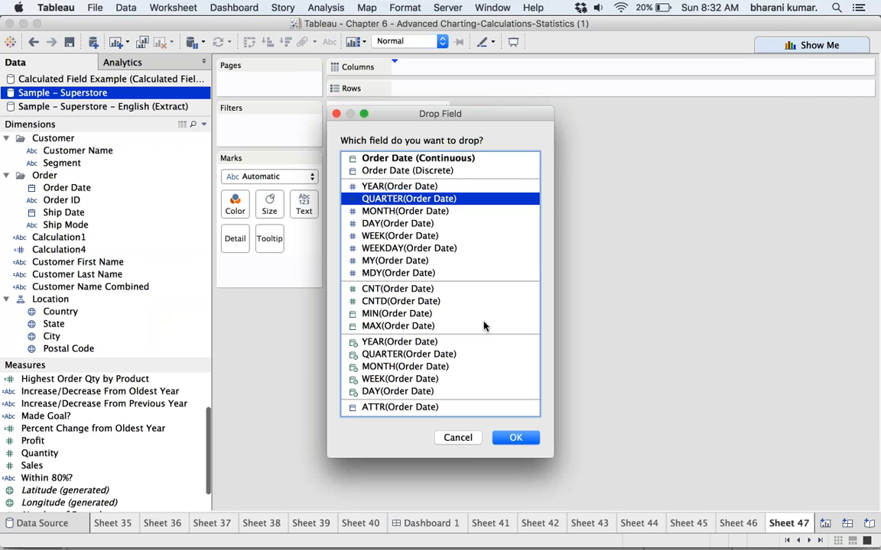
left_click(371, 188)
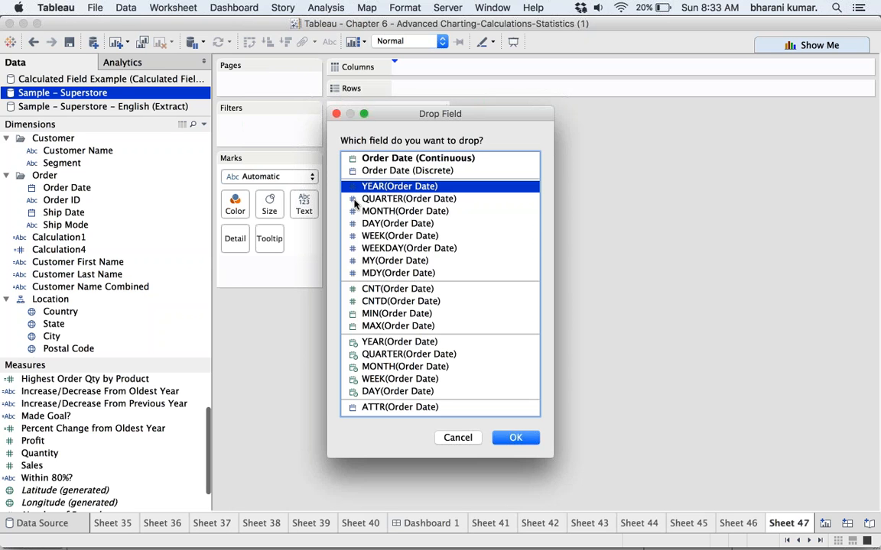
left_click(382, 200)
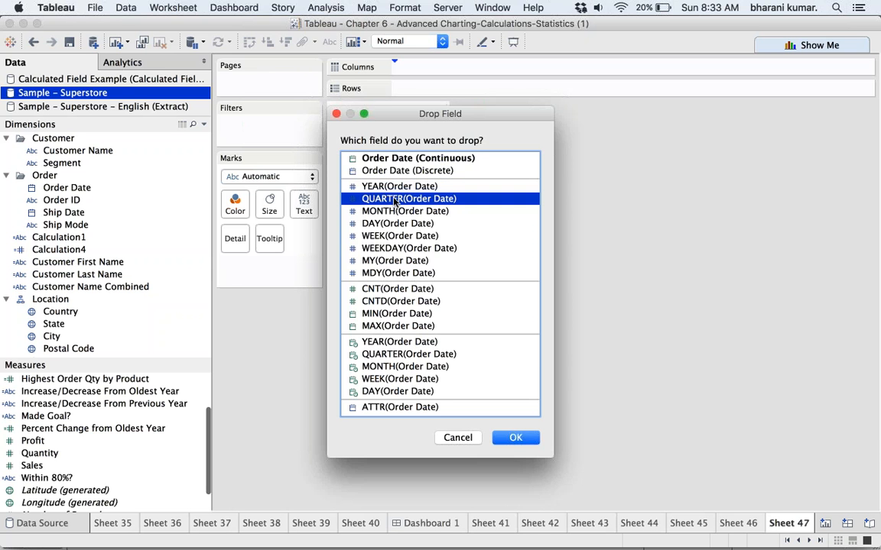
left_click(515, 437)
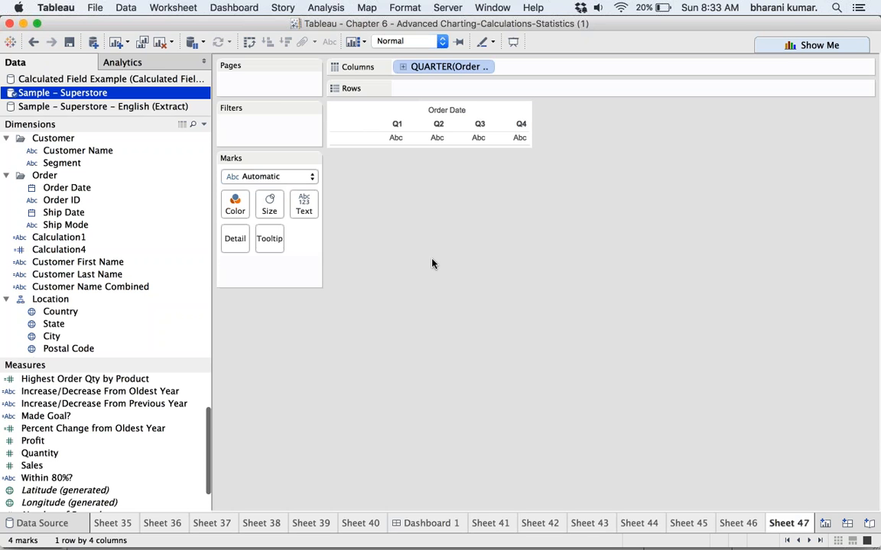
Create a custom date from the Order Date dimension with its detail set to Quarters.
left_click(205, 189)
mouse_move(283, 282)
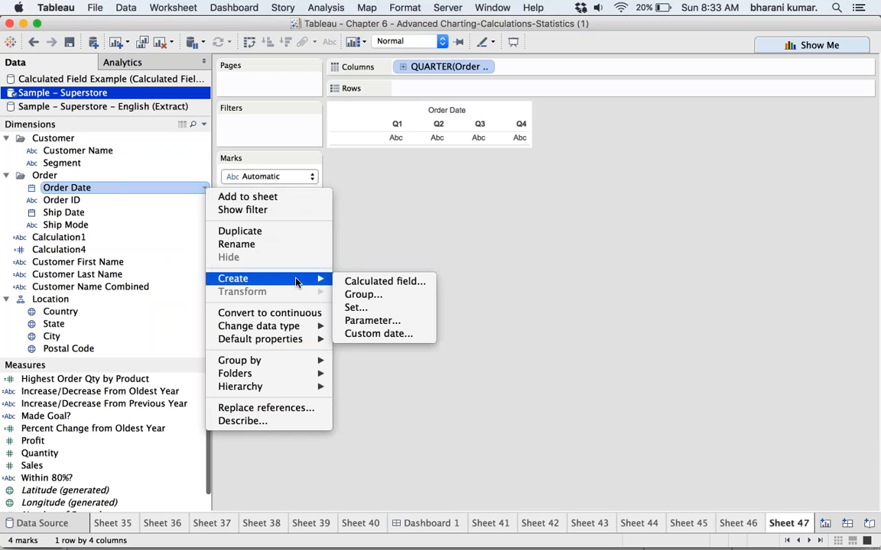
left_click(380, 334)
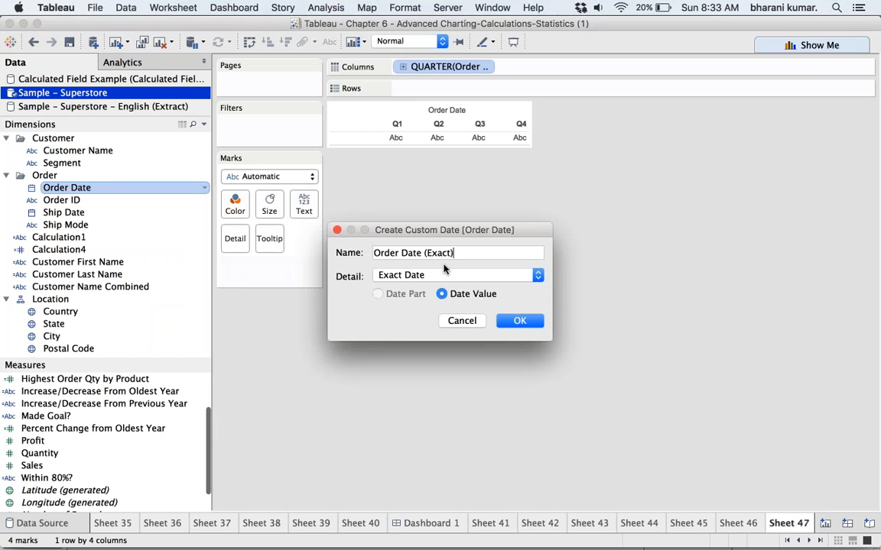
left_click(537, 276)
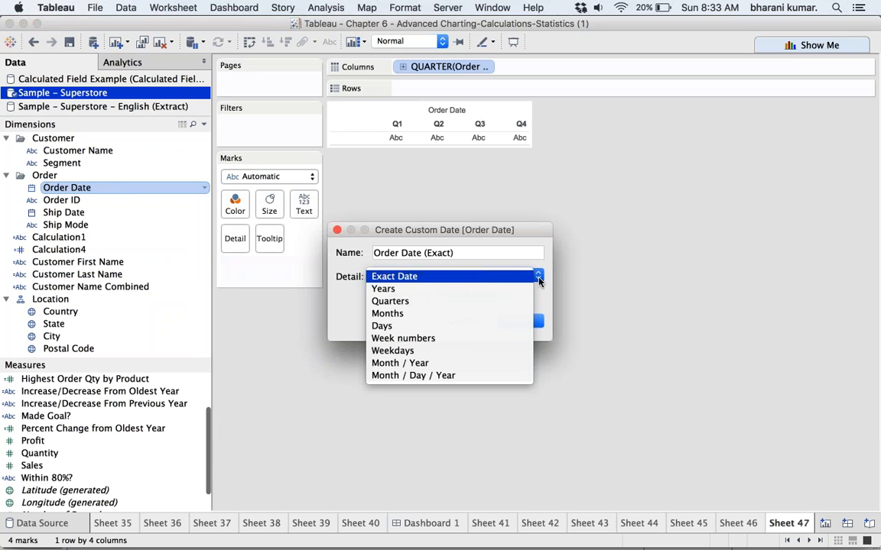
left_click(520, 301)
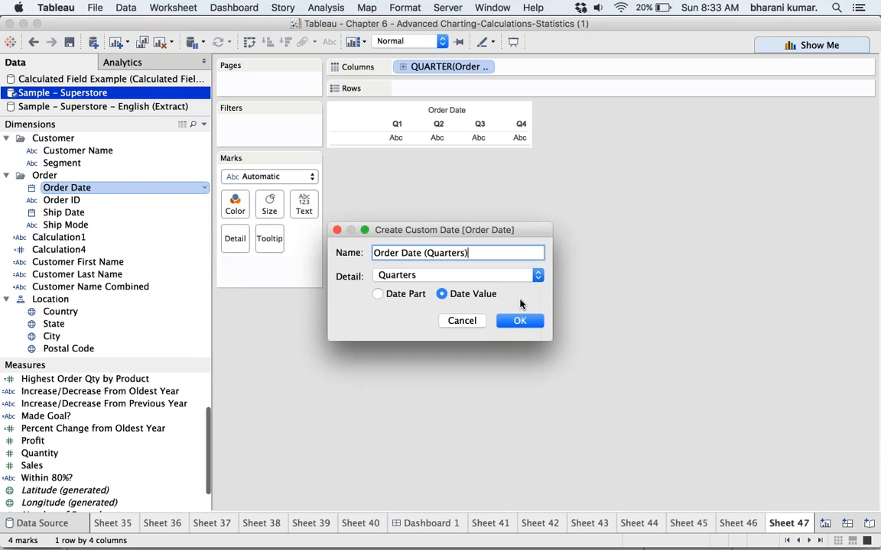
left_click(519, 320)
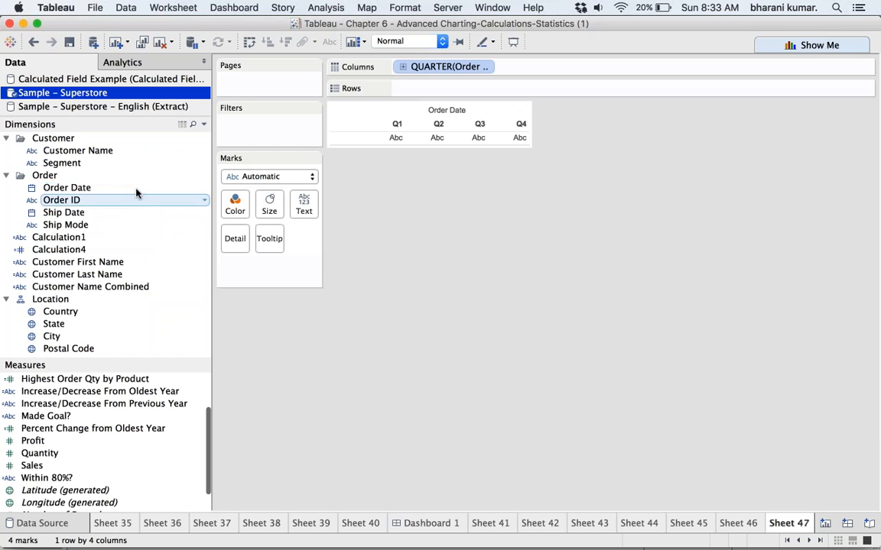
Remove the QUARTER(Order Date) field from Columns.
left_click_drag(454, 66, 337, 344)
left_click_drag(66, 188, 118, 200)
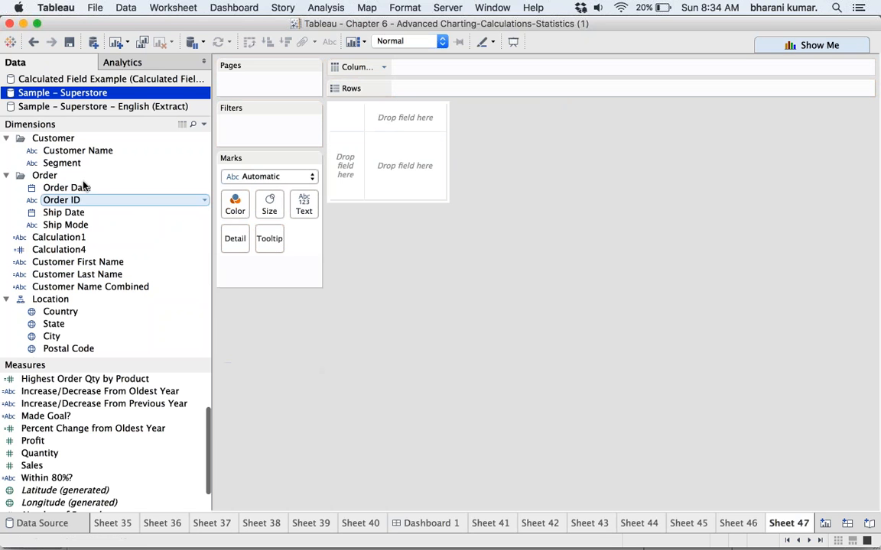
Try to create a custom date from Order Date with Quarters detail as a Date Part, keeping the default name.
left_click(204, 188)
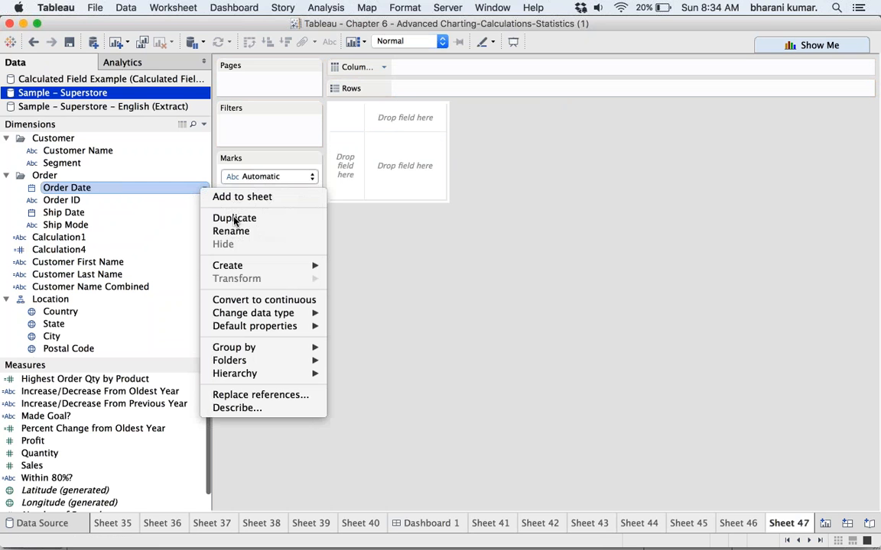
mouse_move(298, 266)
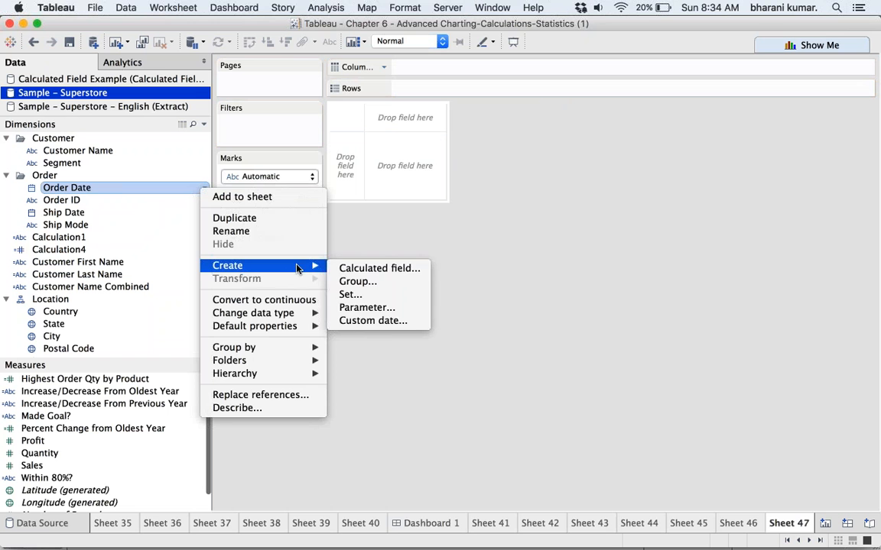
left_click(385, 322)
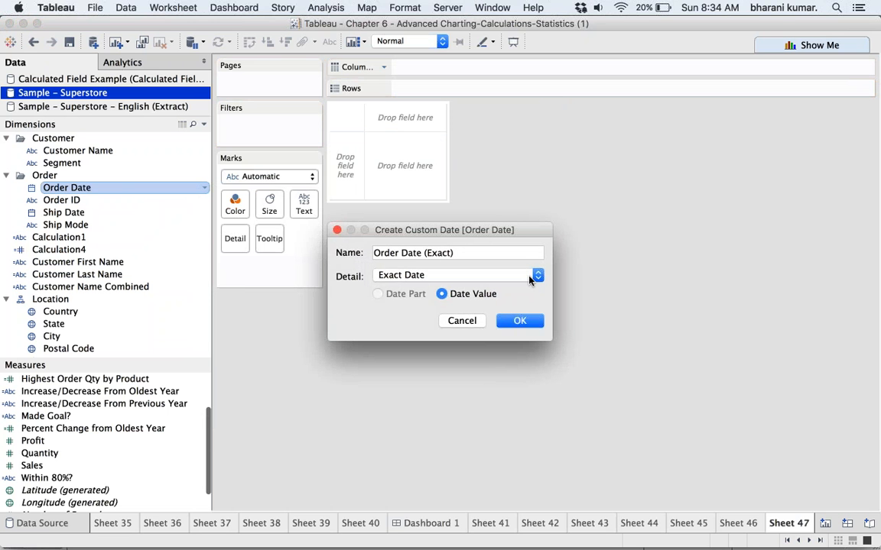
left_click(537, 276)
left_click(484, 303)
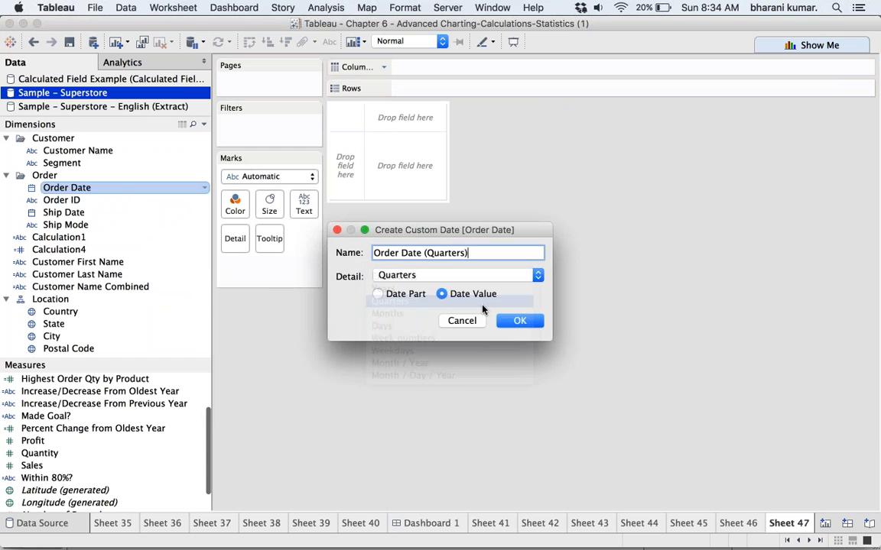
left_click_drag(491, 230, 414, 183)
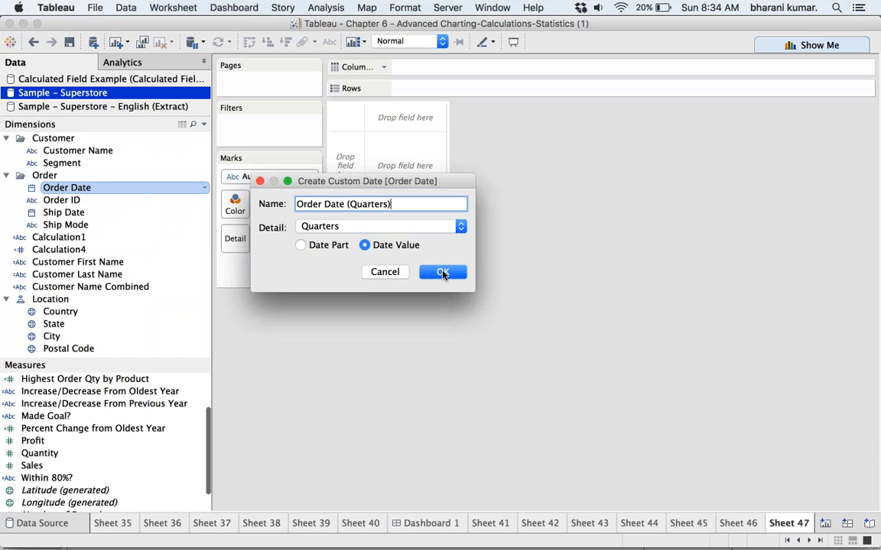
left_click(300, 245)
left_click(450, 278)
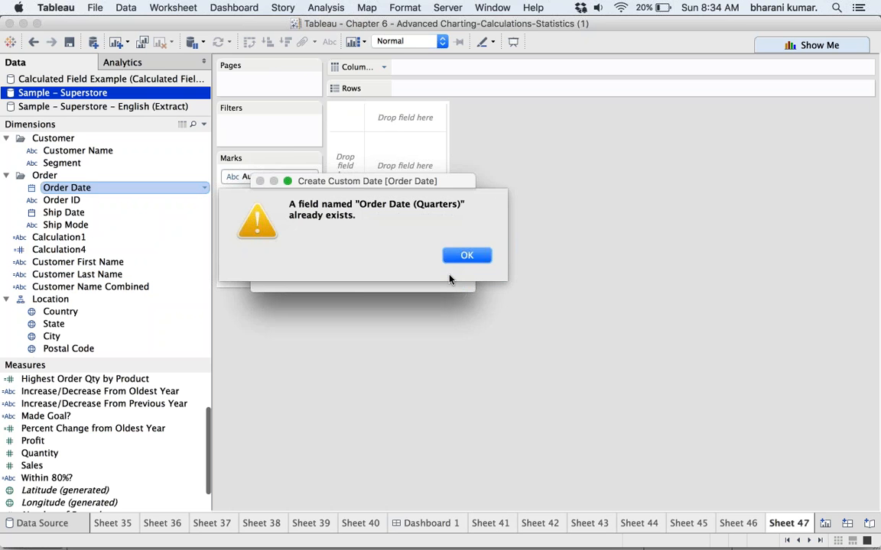
left_click(472, 257)
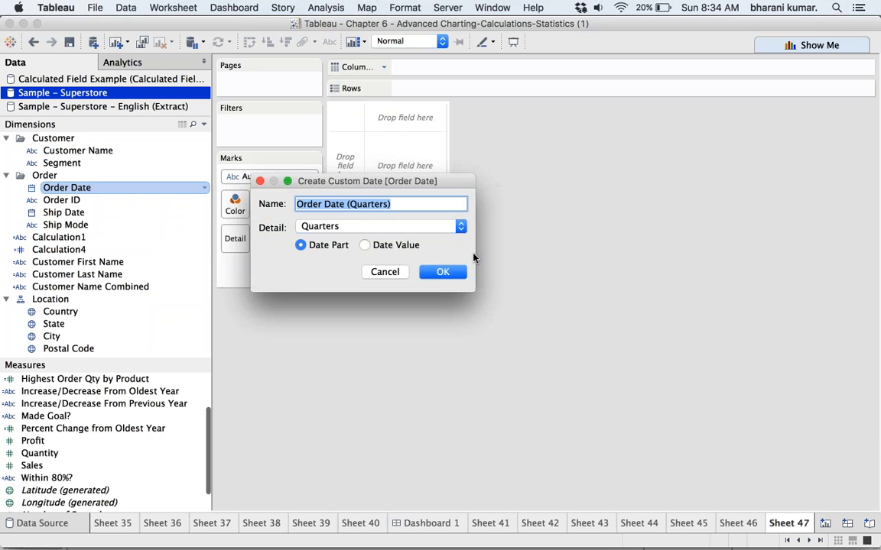
left_click(386, 272)
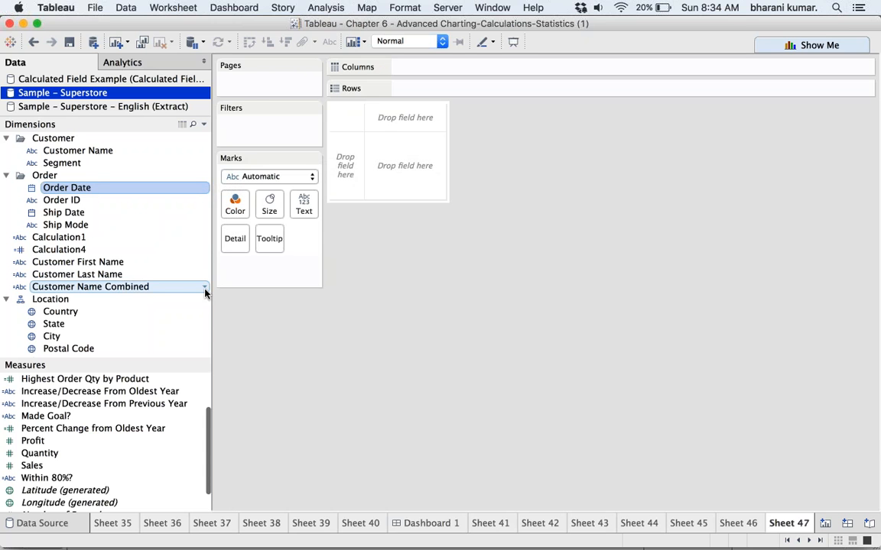
Place the Order Date (Quarters) field on Columns to view its timeline, and remove it again.
scroll(162, 300, "down", 5)
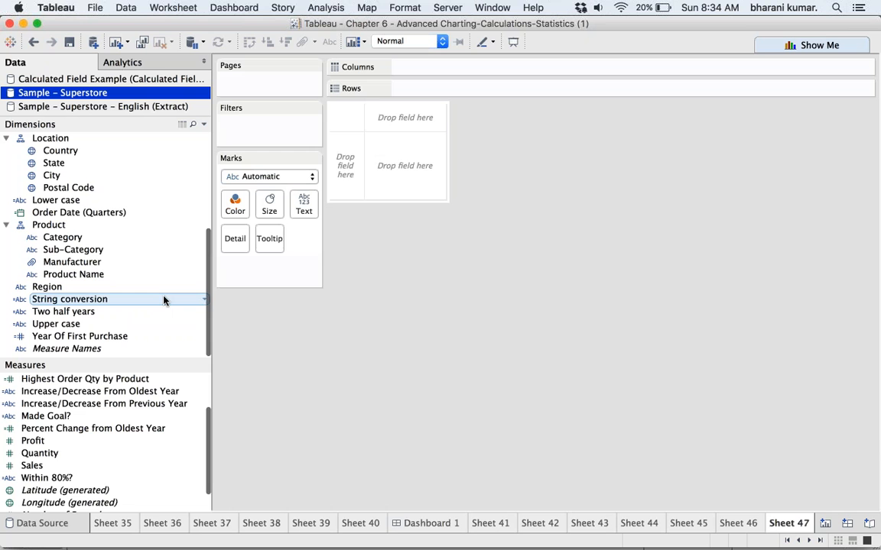
left_click(118, 212)
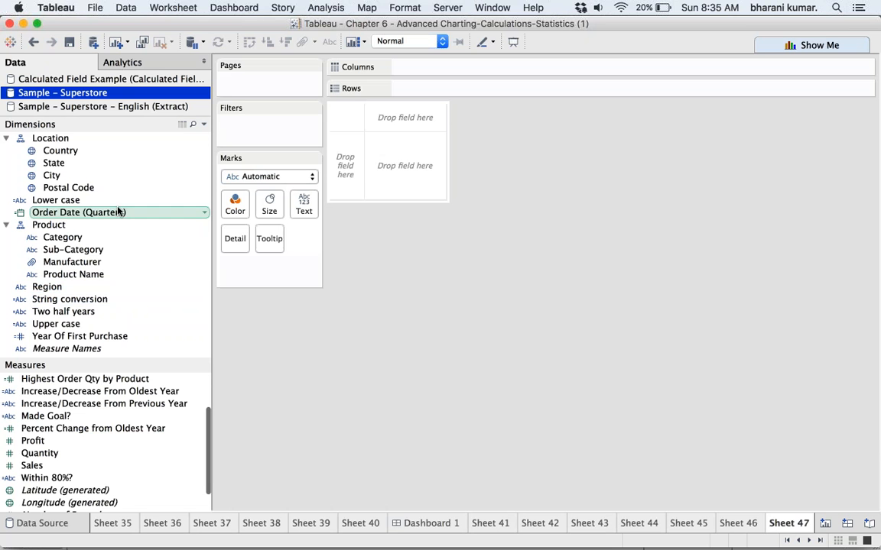
left_click_drag(118, 212, 397, 67)
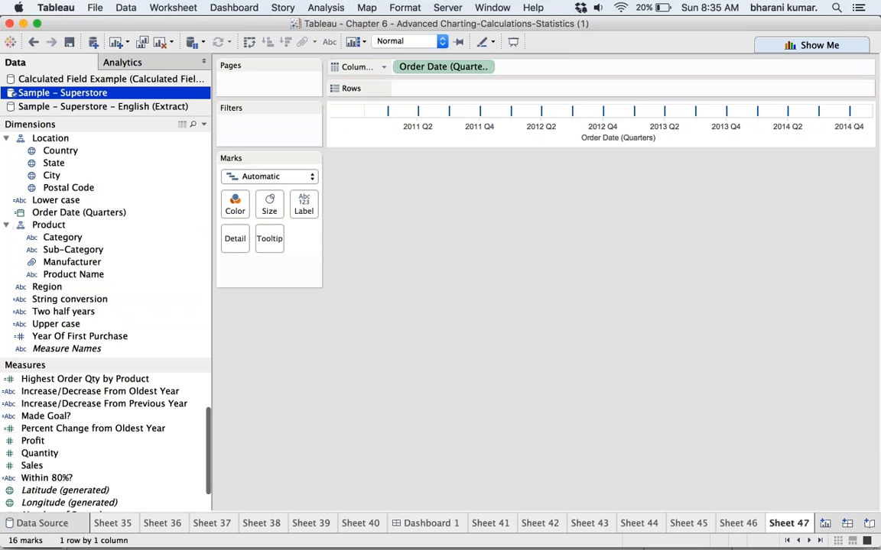
left_click_drag(472, 71, 348, 301)
Create a custom date from Order Date with its detail set to Months, as a Date Part.
scroll(69, 183, "up", 5)
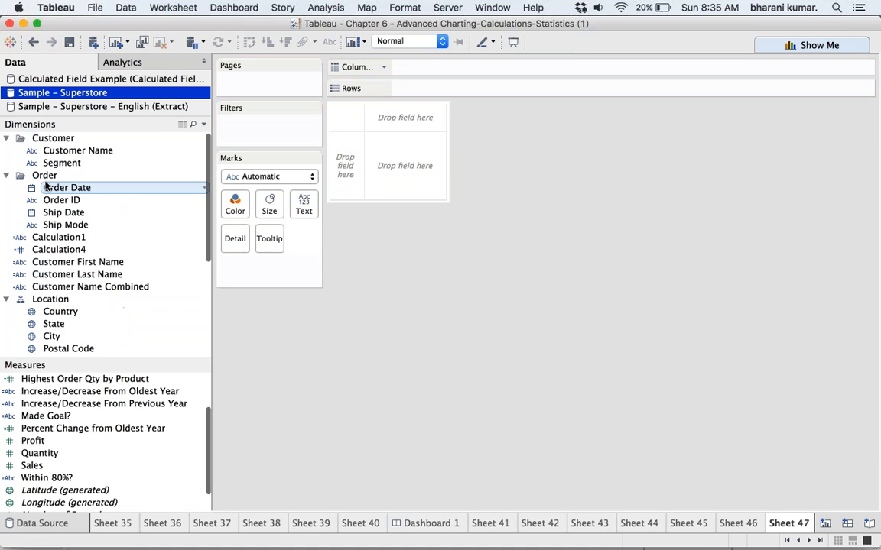
right_click(105, 188)
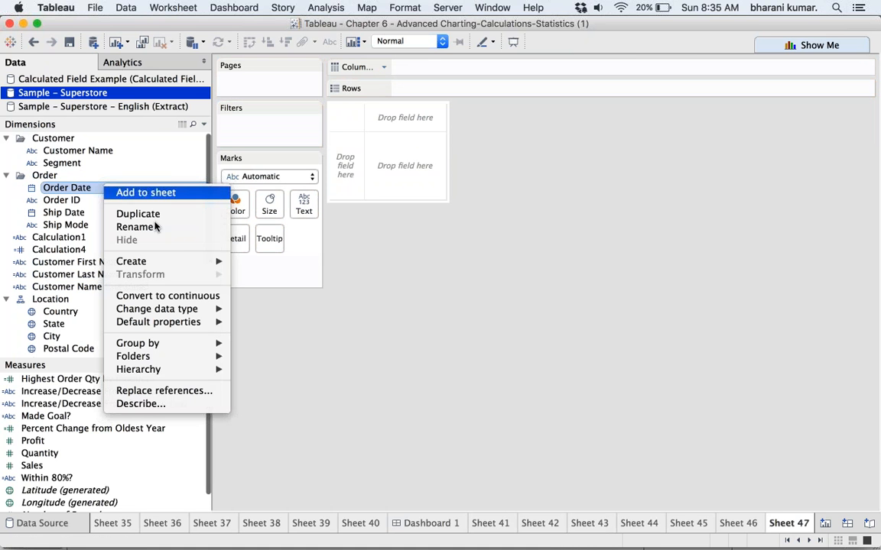
mouse_move(182, 266)
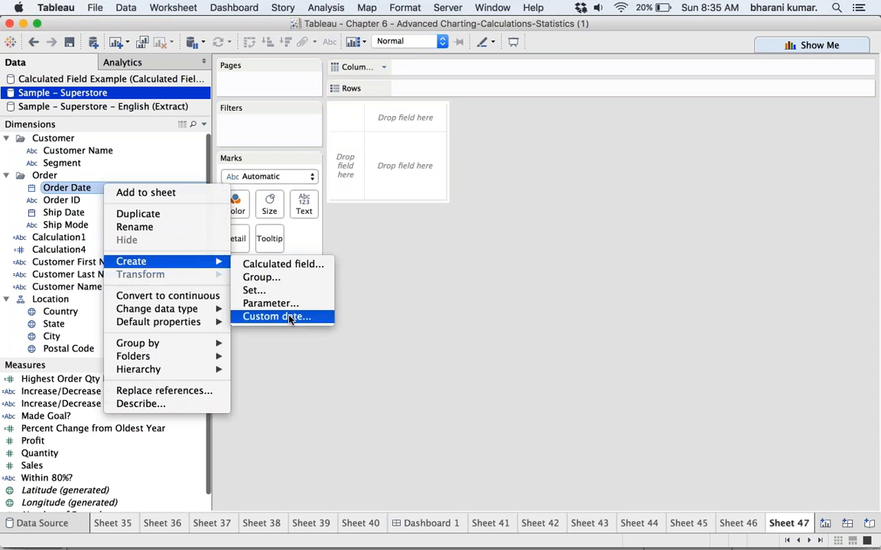
left_click(309, 316)
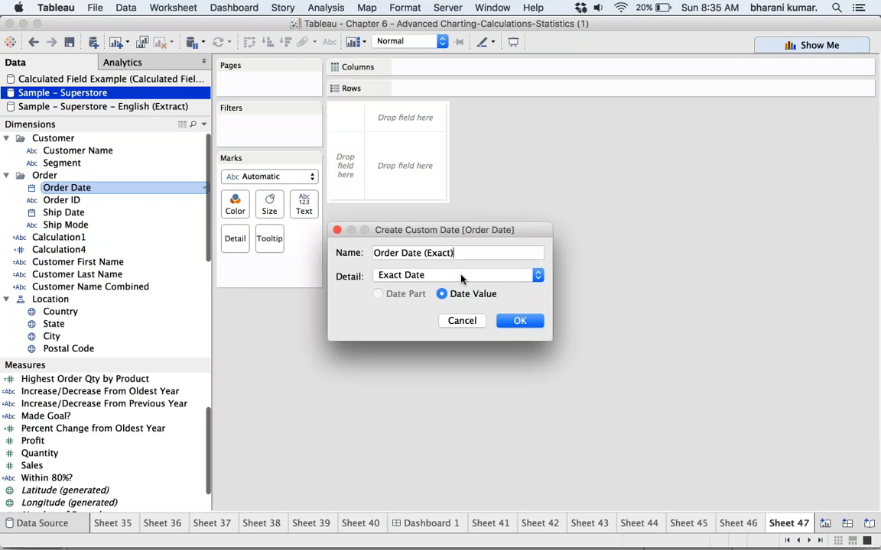
left_click(505, 277)
left_click(472, 301)
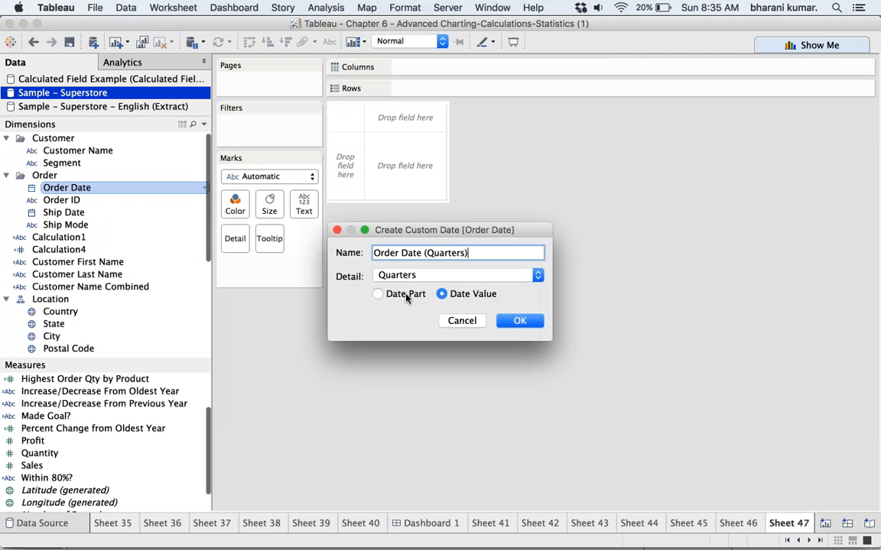
left_click(378, 295)
left_click(518, 320)
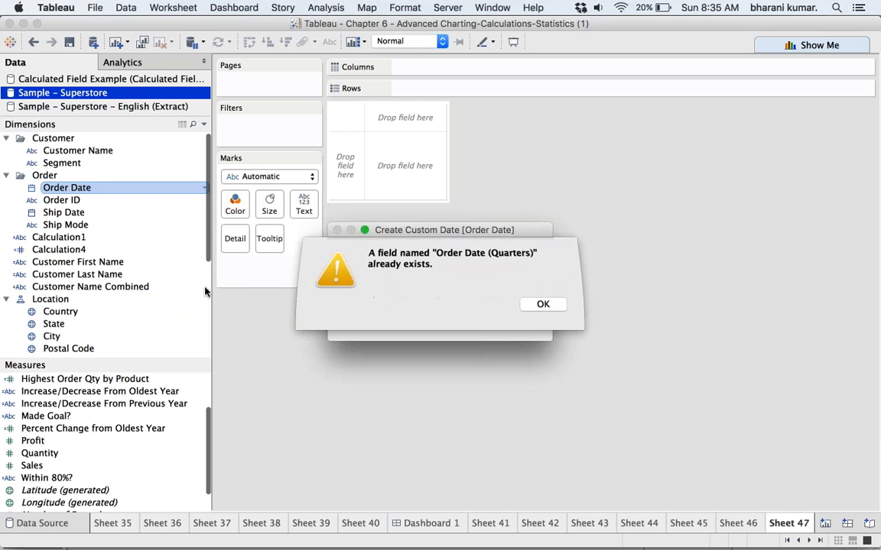
left_click(542, 305)
left_click(538, 277)
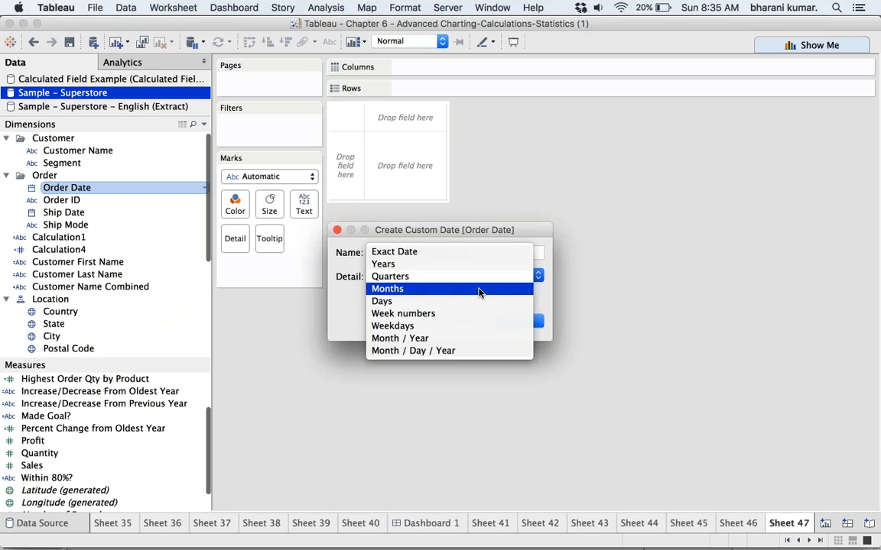
left_click(476, 289)
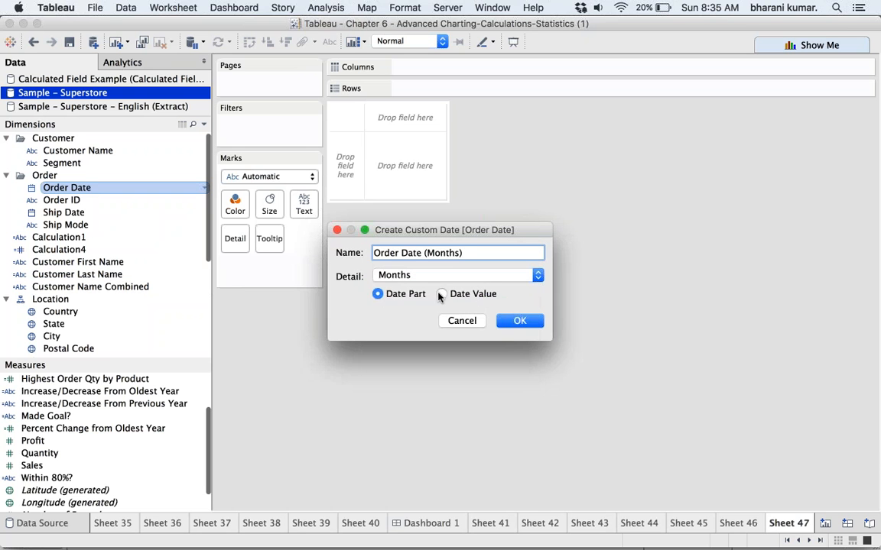
left_click(510, 320)
Place Order Date (Months) on Columns, compare it with Order Date (Quarters) beside it, and remove the Quarters field.
scroll(107, 293, "down", 5)
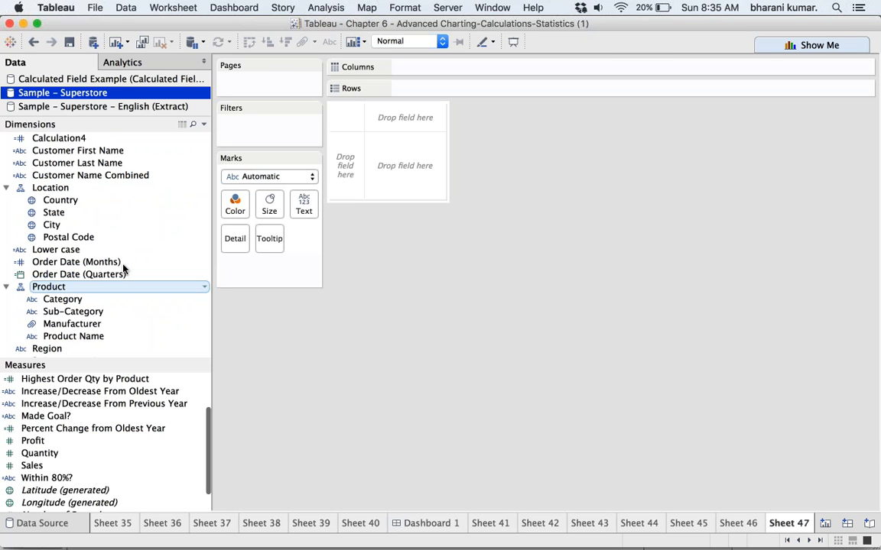
left_click_drag(124, 267, 489, 74)
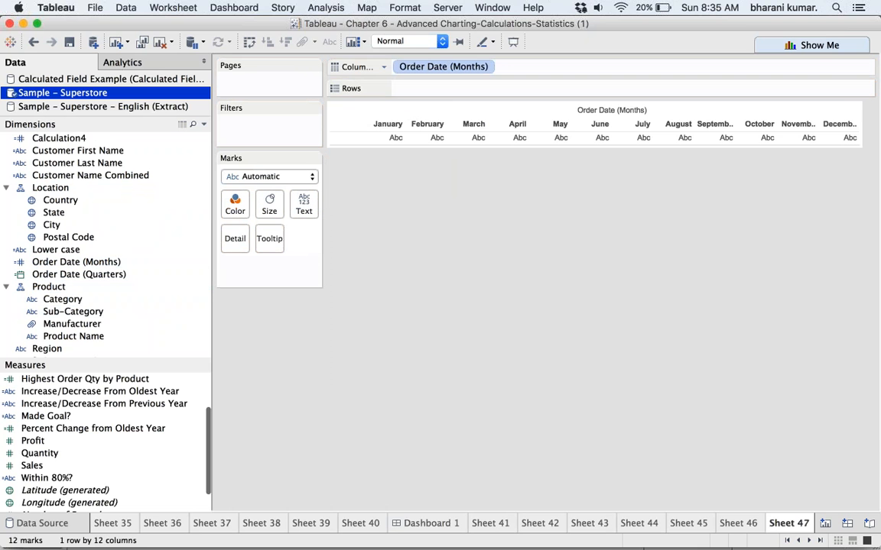
left_click_drag(85, 276, 560, 69)
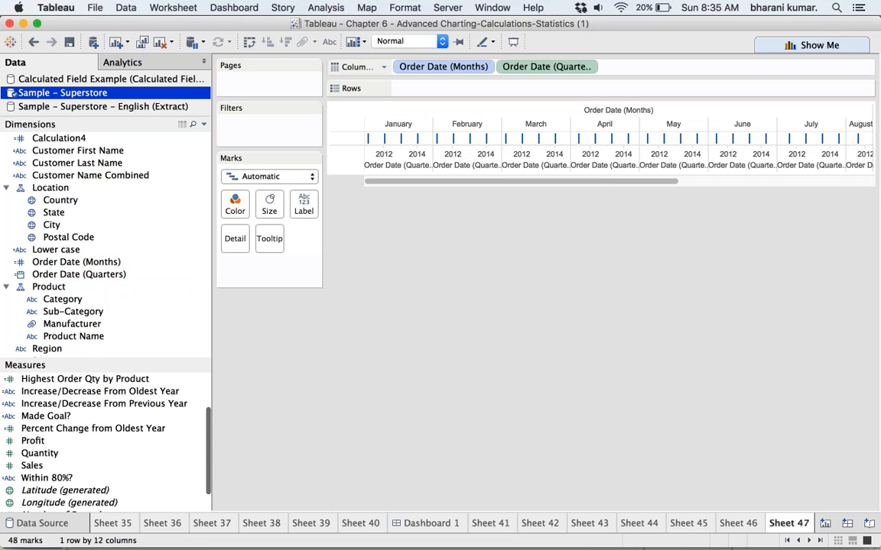
left_click_drag(550, 69, 459, 359)
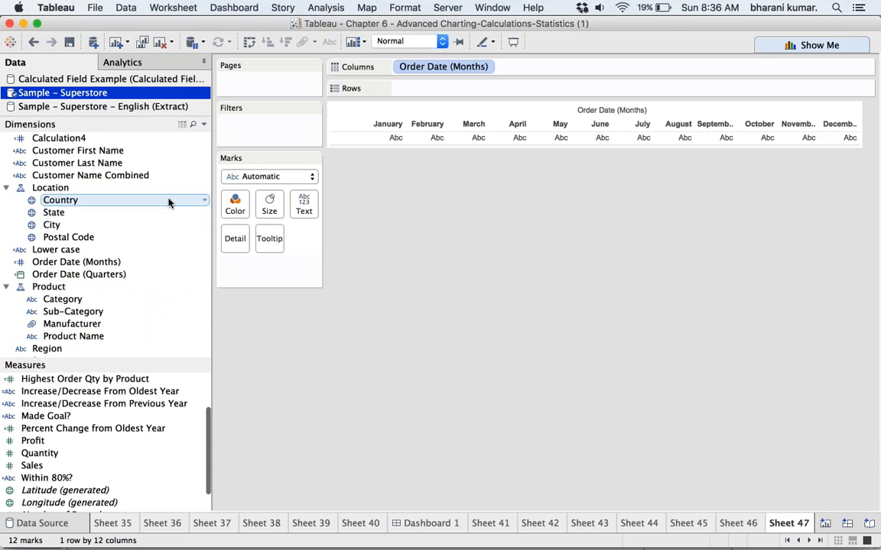
Create a custom date from Order Date with Quarters detail as a Date Part, named Order Date (Quarters-D), and find it among the dimensions.
scroll(169, 202, "up", 5)
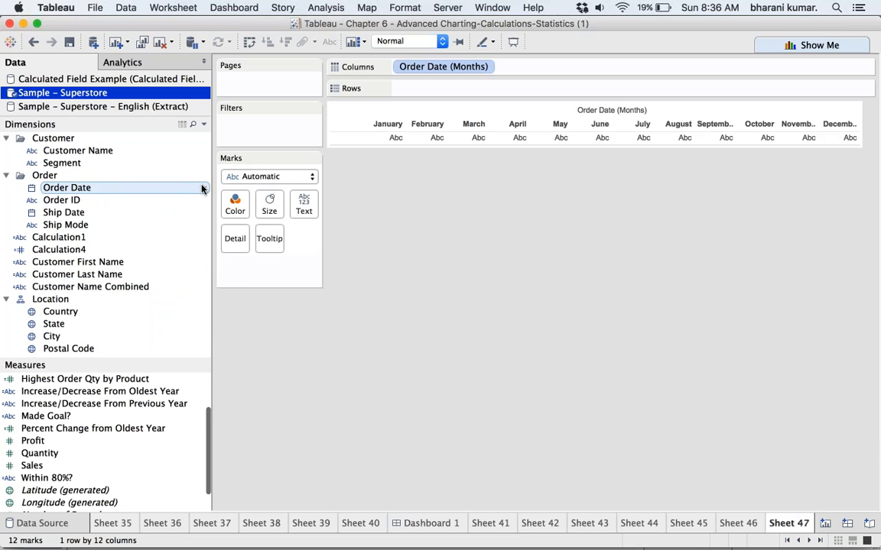
left_click(203, 191)
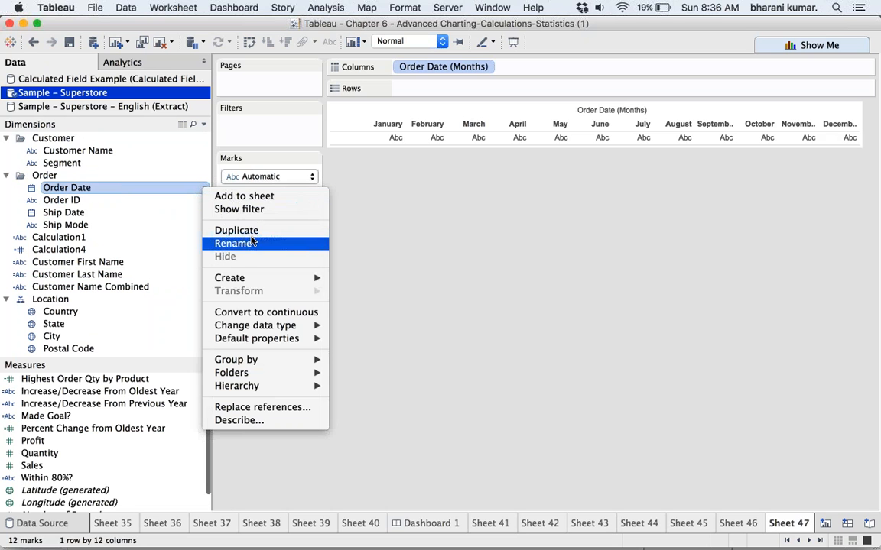
mouse_move(277, 279)
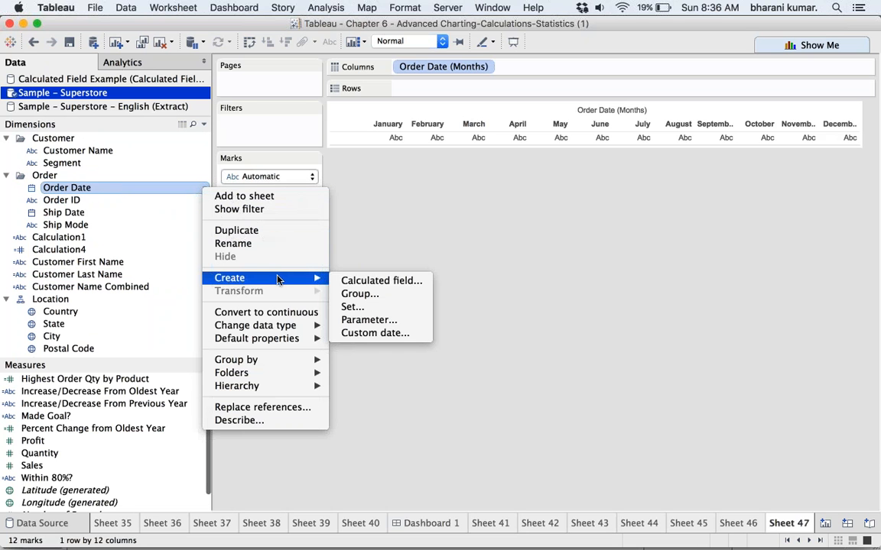
left_click(365, 334)
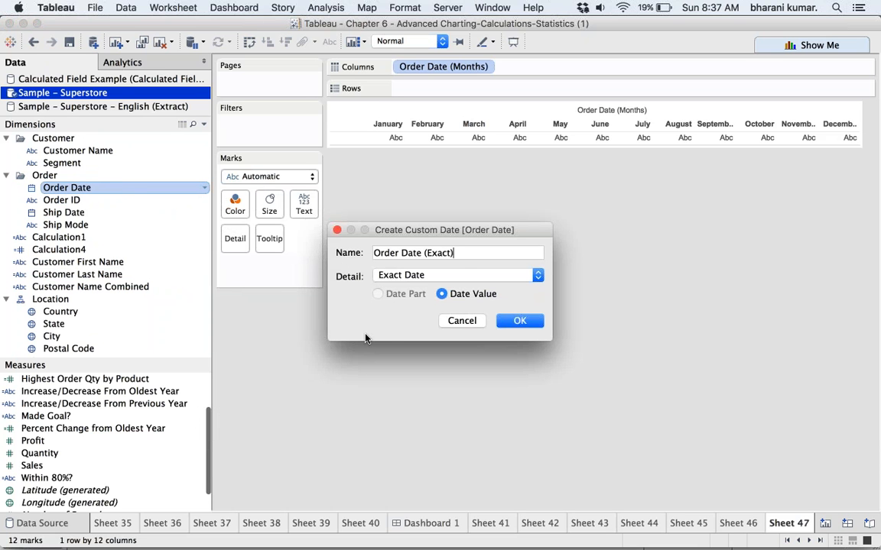
left_click(535, 275)
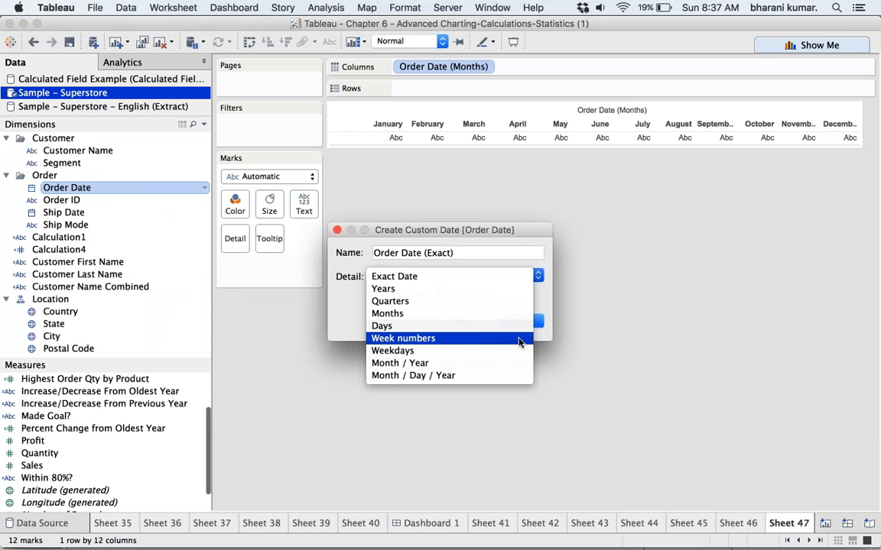
left_click(475, 306)
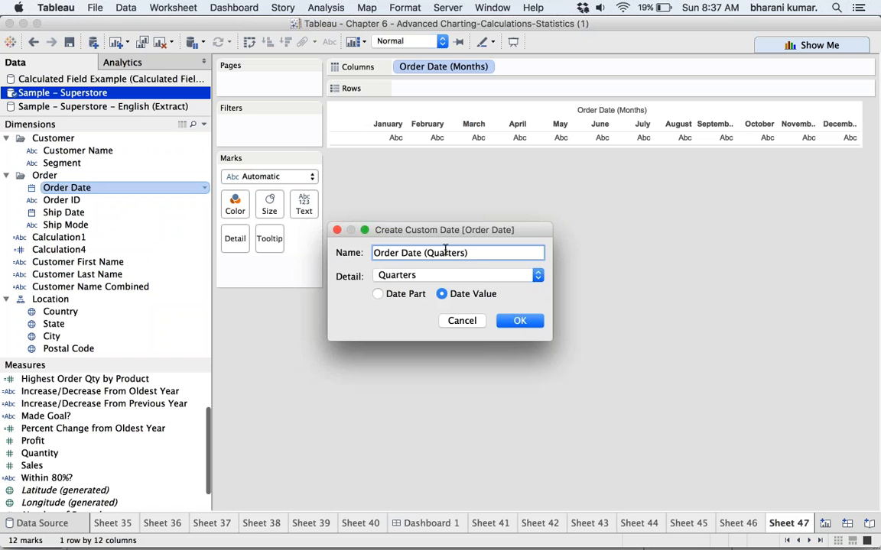
type("-")
type("D")
left_click(379, 294)
left_click(511, 321)
scroll(71, 289, "down", 5)
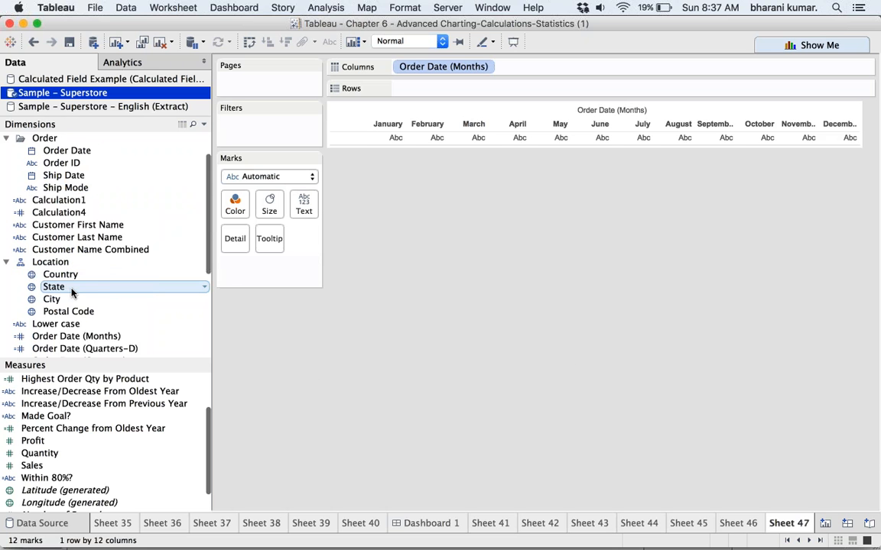
left_click(113, 202)
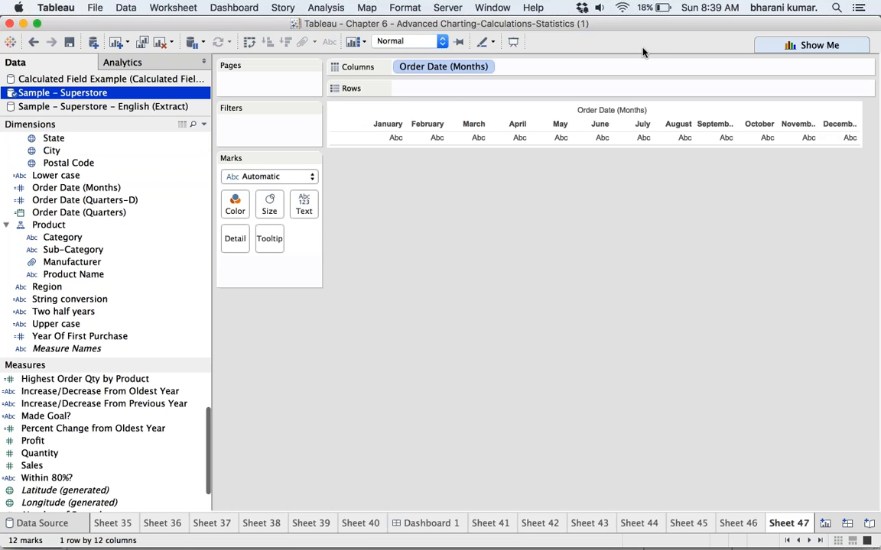
Switch to Microsoft PowerPoint and show the Calculated Fields slide on logic constructs and If-Then-Else statements.
left_click(259, 526)
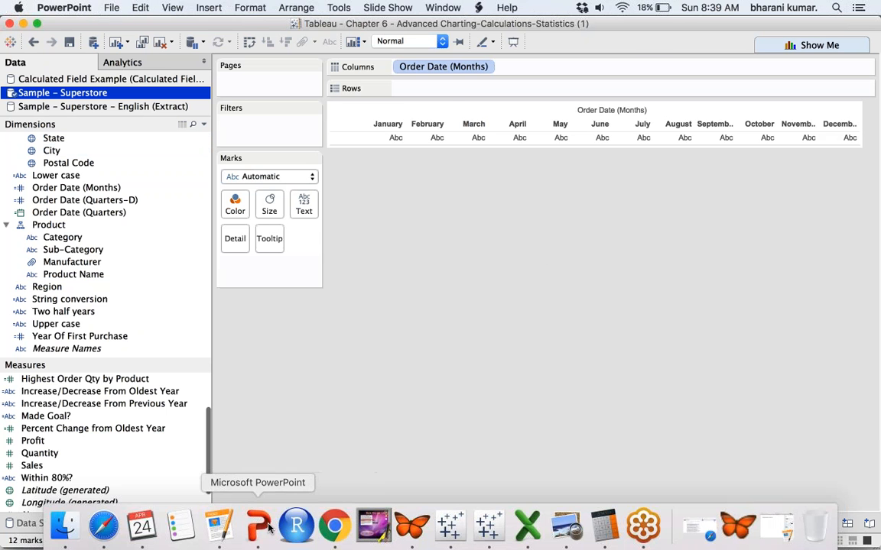
left_click(90, 464)
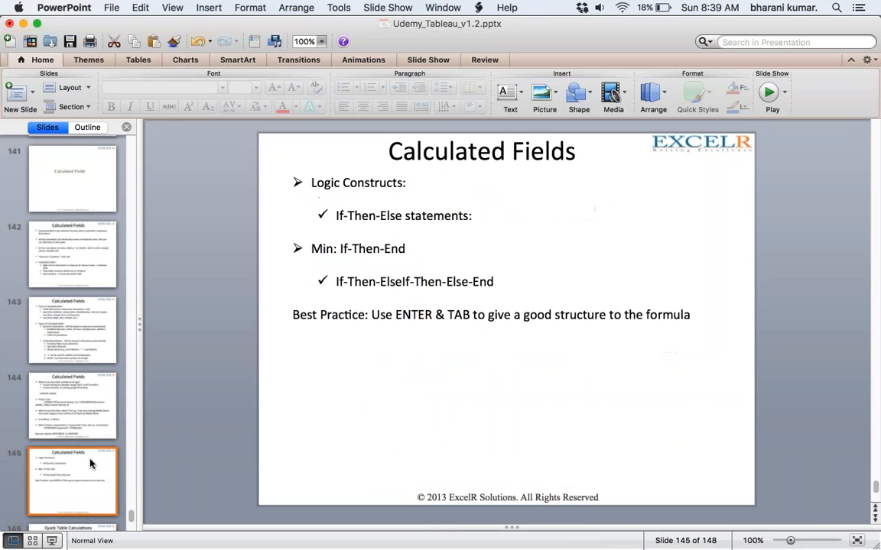
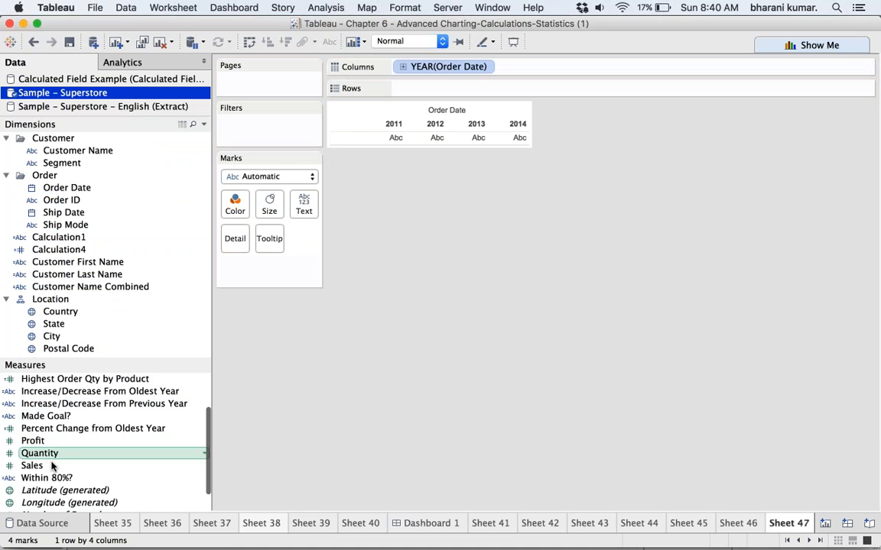
Place Sales on Rows against the Order Date years and rename the sheet as Sales over years.
left_click_drag(30, 466, 570, 86)
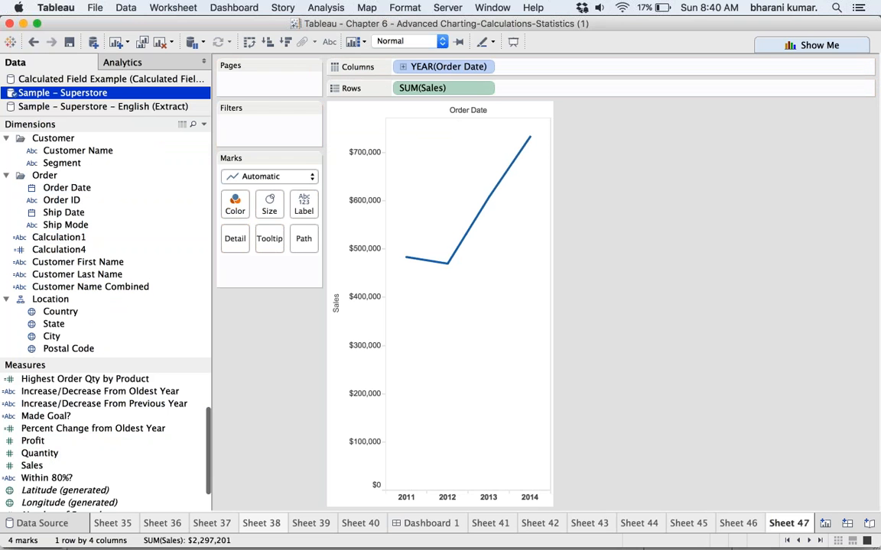
right_click(792, 522)
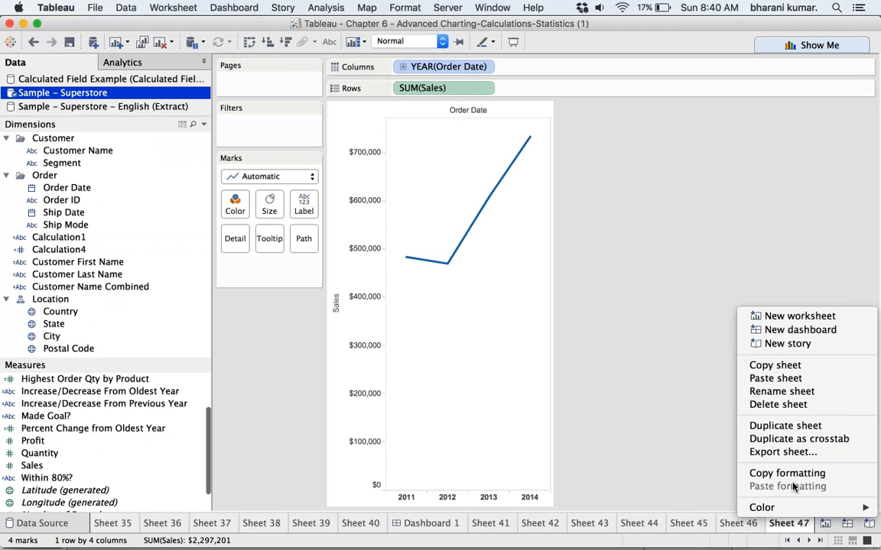
left_click(799, 395)
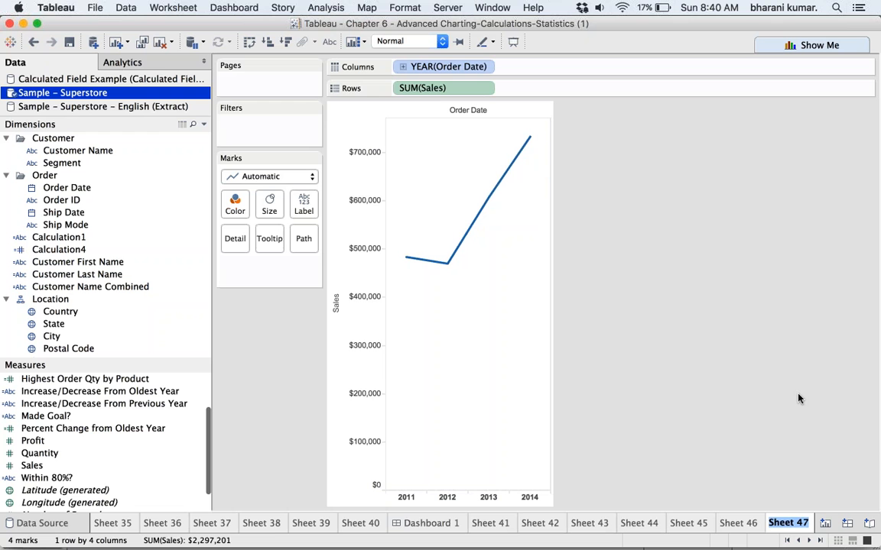
type("Sales over years")
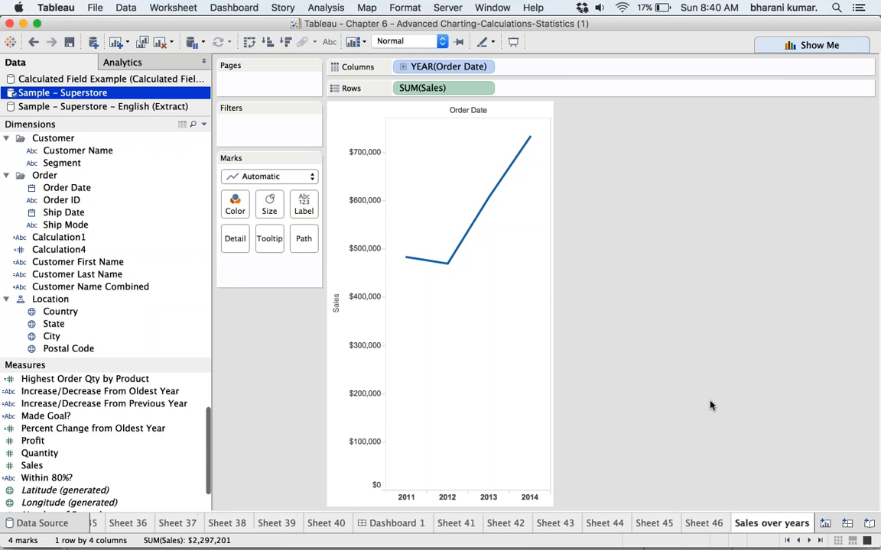
Create a new worksheet and chart Sales on Rows against the year of Order Date on Columns.
left_click(825, 523)
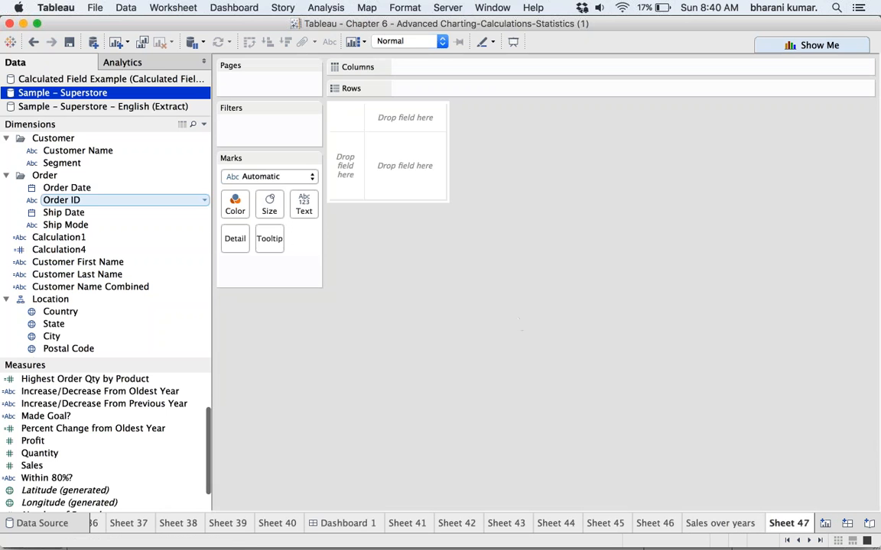
left_click_drag(91, 187, 508, 67)
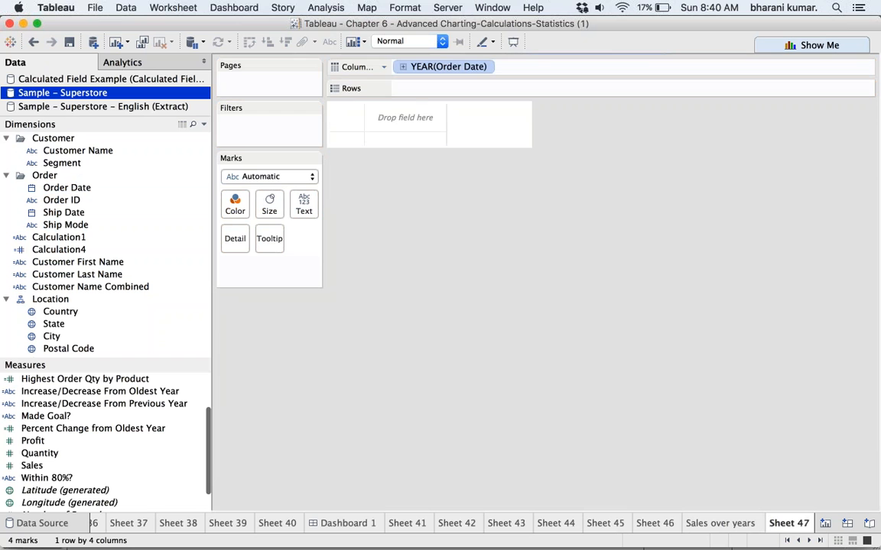
left_click_drag(95, 454, 413, 88)
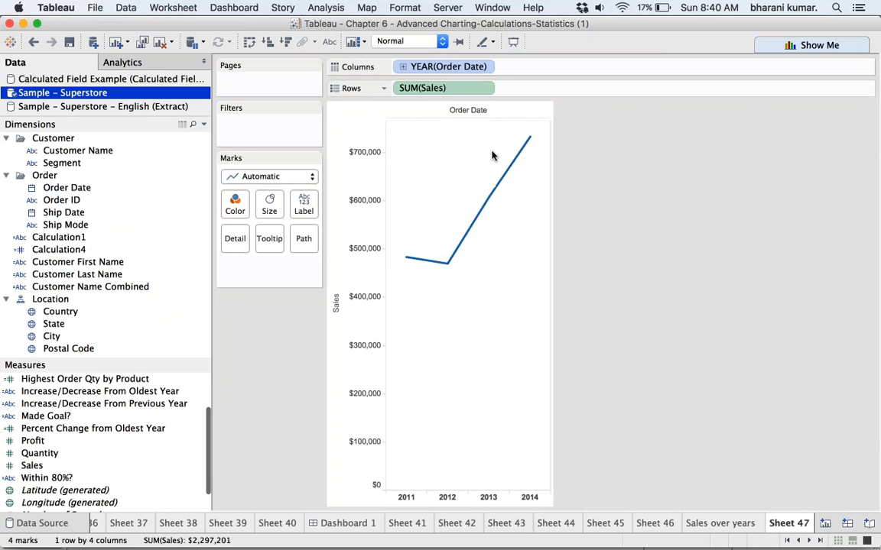
Expand Order Date to quarters on Columns and apply the YTD total quick table calculation to SUM(Sales).
left_click(486, 89)
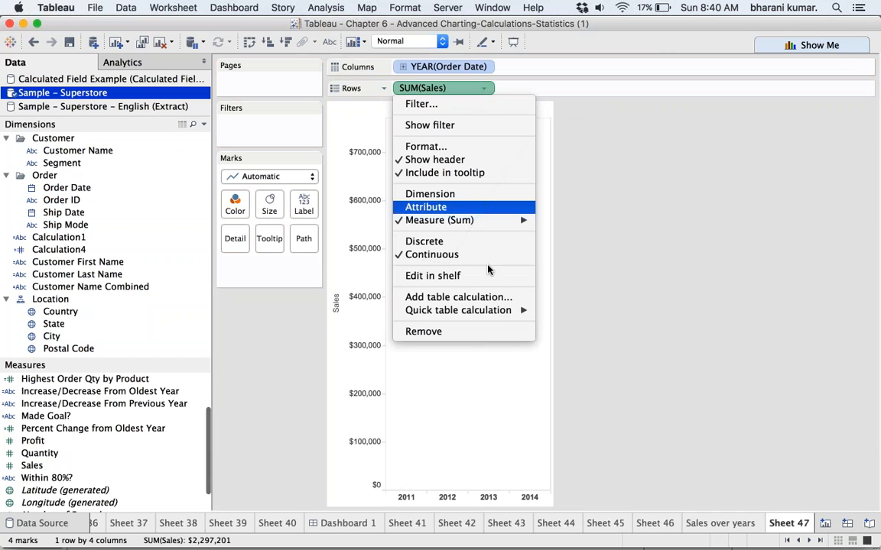
mouse_move(524, 311)
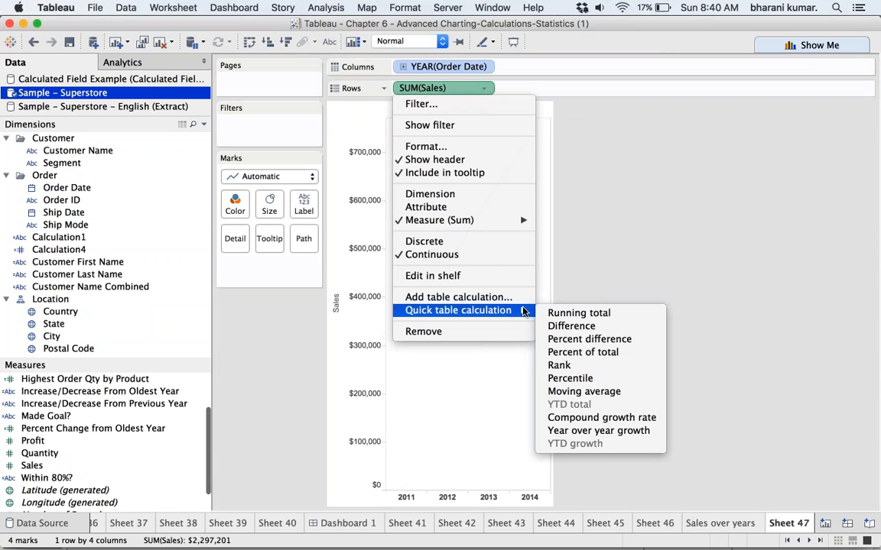
left_click(569, 200)
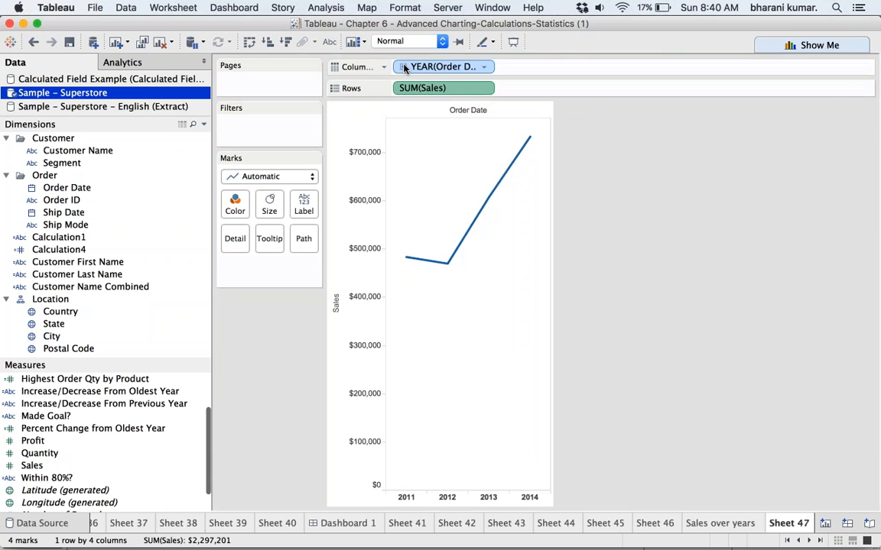
left_click(403, 67)
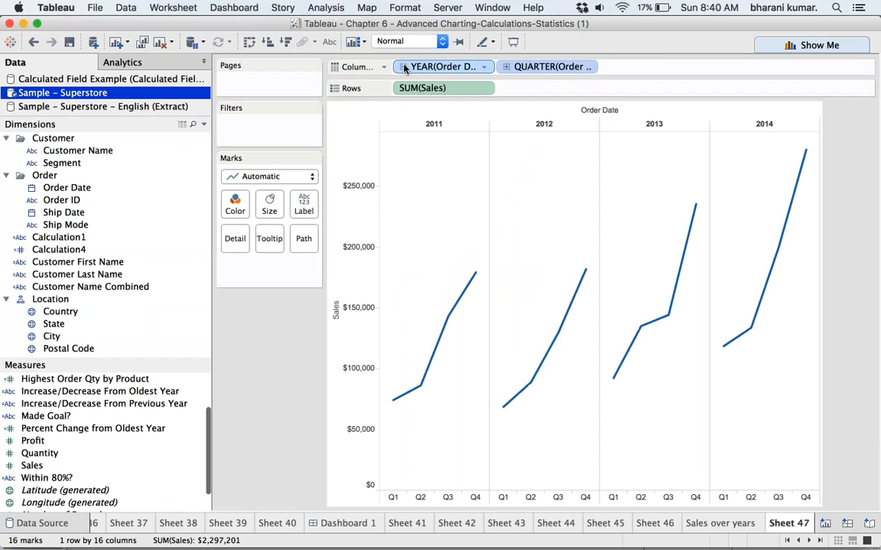
left_click(485, 90)
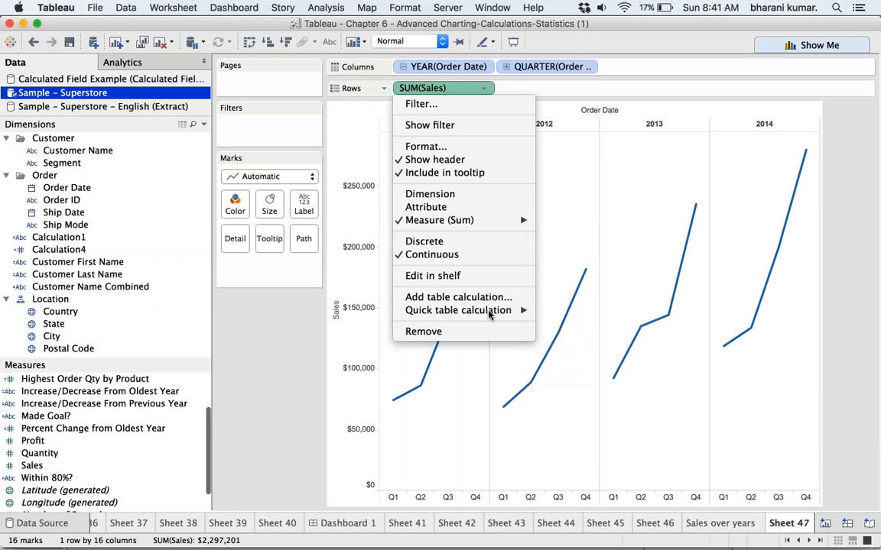
mouse_move(489, 313)
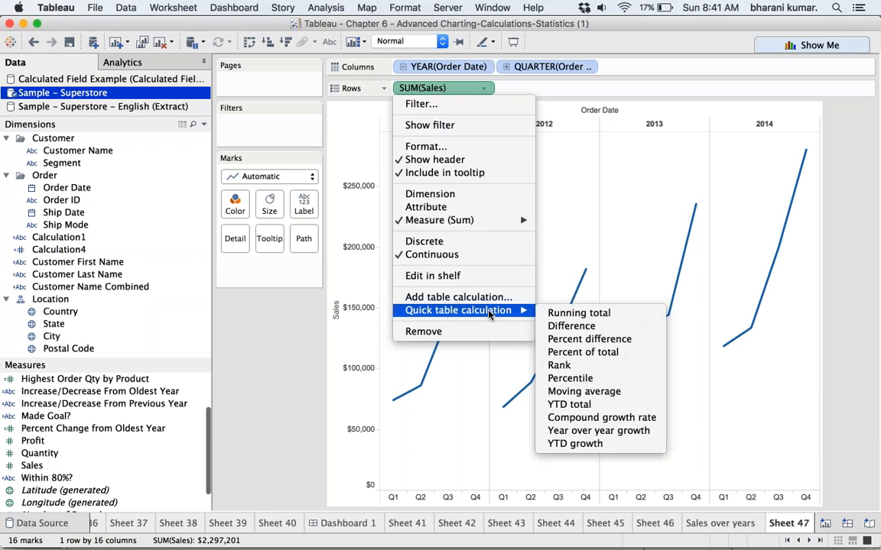
left_click(596, 405)
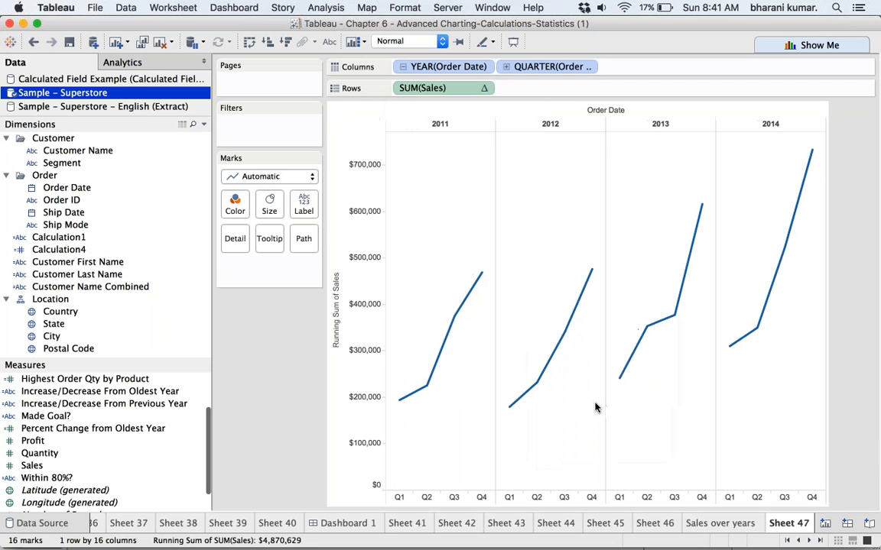
Expand Order Date to quarters on the Sales over years sheet, then return to Sheet 47 to compare.
left_click(718, 525)
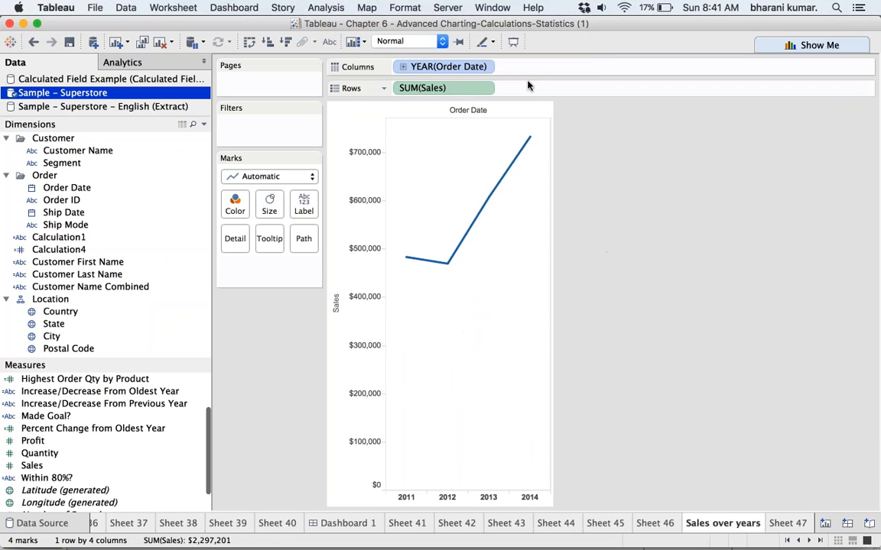
left_click(403, 67)
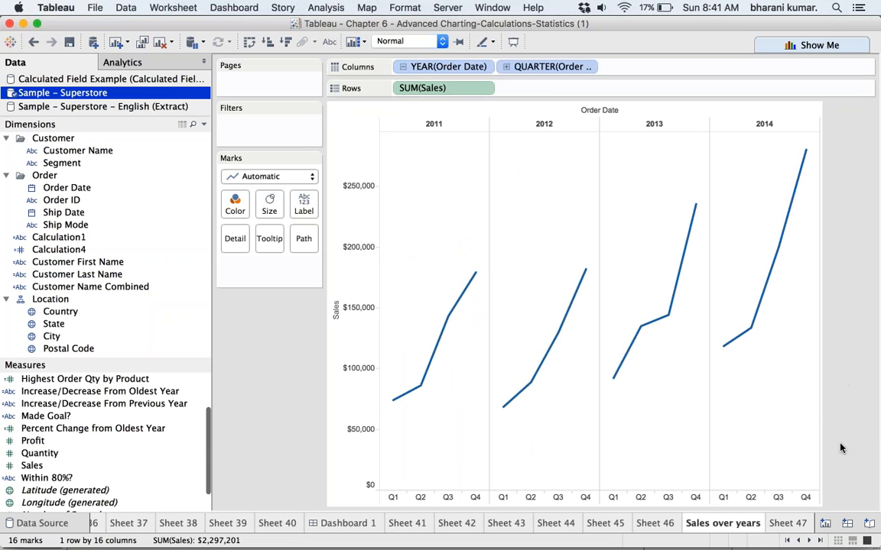
left_click(794, 524)
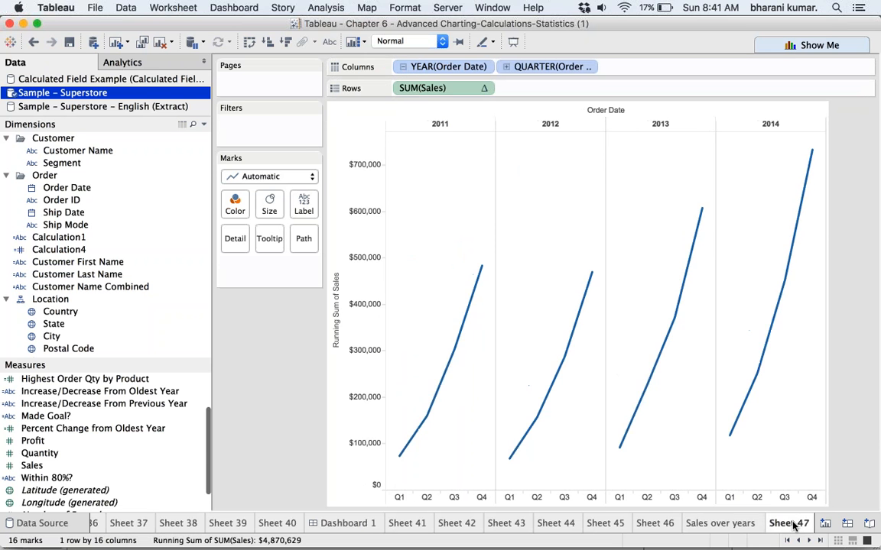
Rename Sheet 47 as YTD total.
right_click(793, 524)
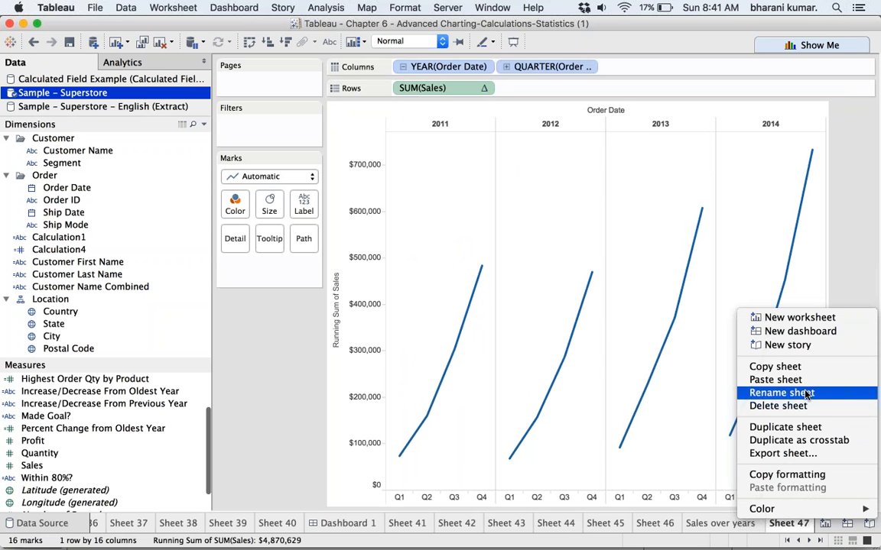
left_click(781, 392)
type("TYD")
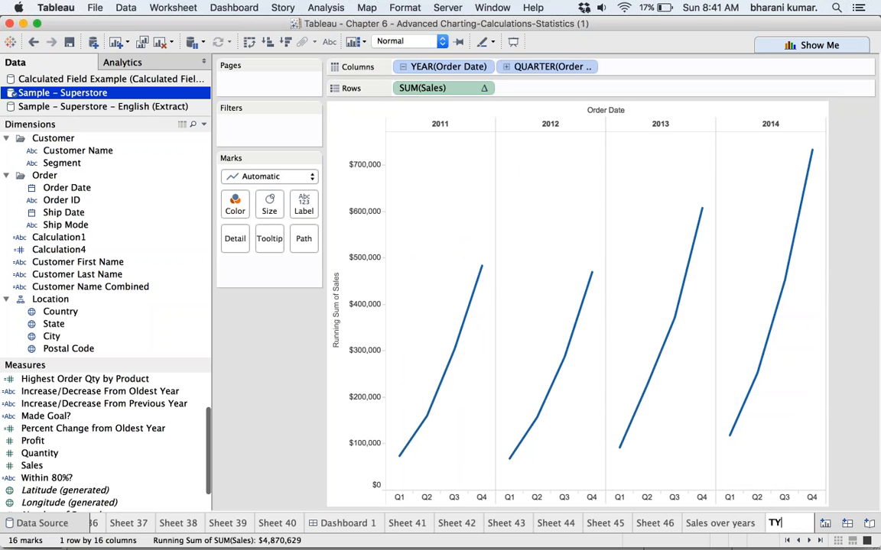
key("BackSpace")
key("BackSpace")
key("BackSpace")
type("YTD t")
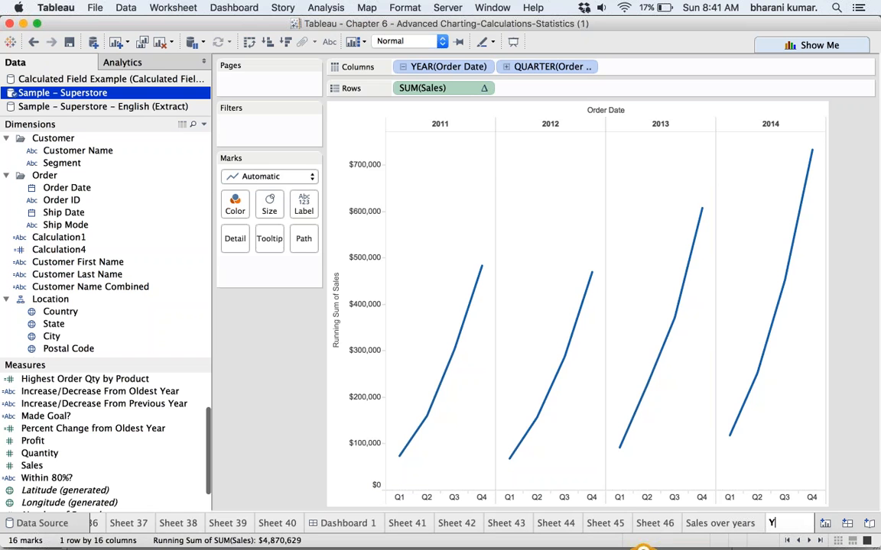
type("otal")
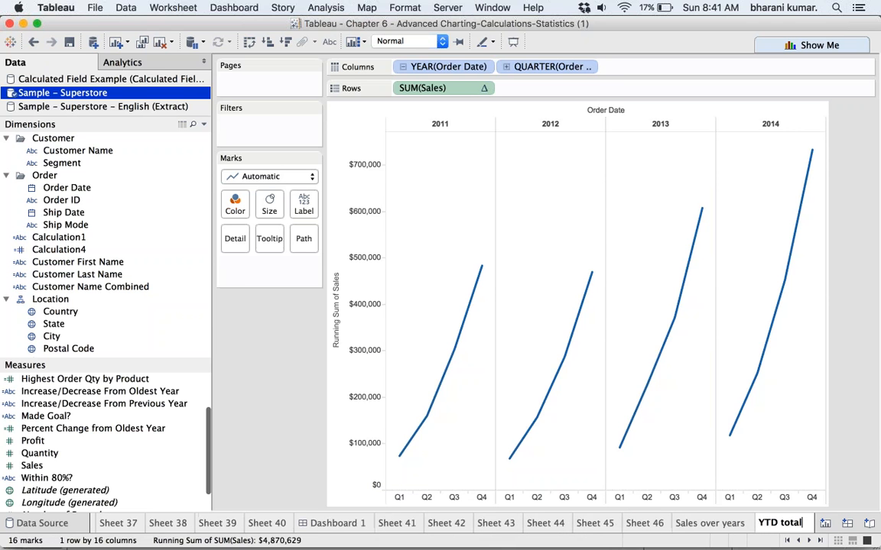
key("Return")
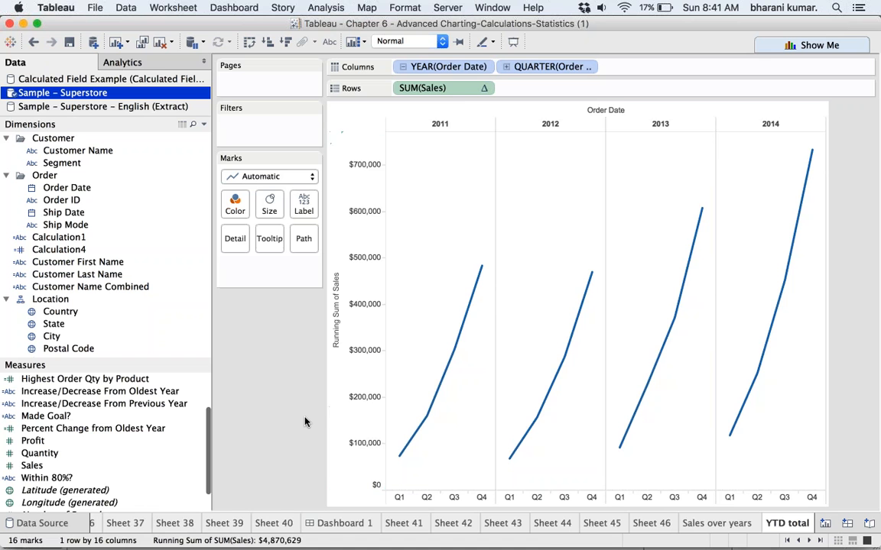
Undo the sheet rename, the YTD total calculation and the quarter expansions, back to the yearly Sales charts on both sheets.
key("super+t")
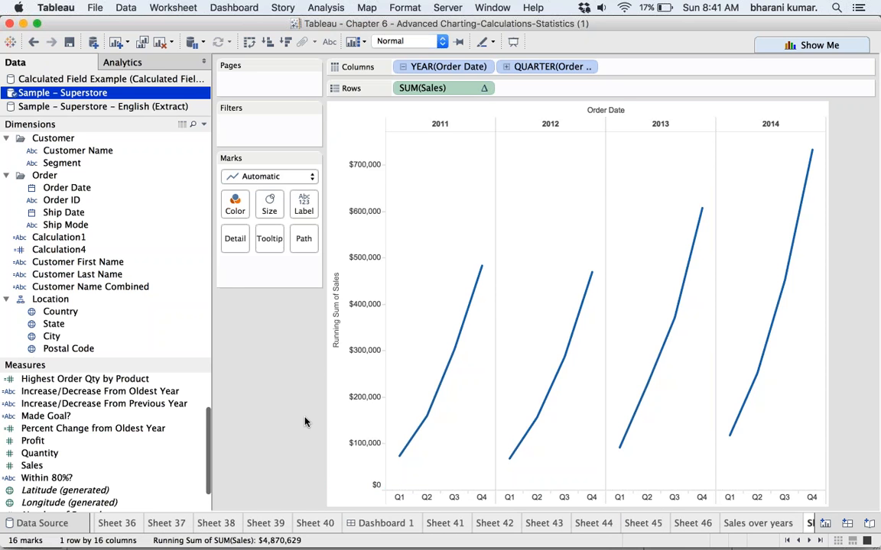
key("ctrl+shift+Tab")
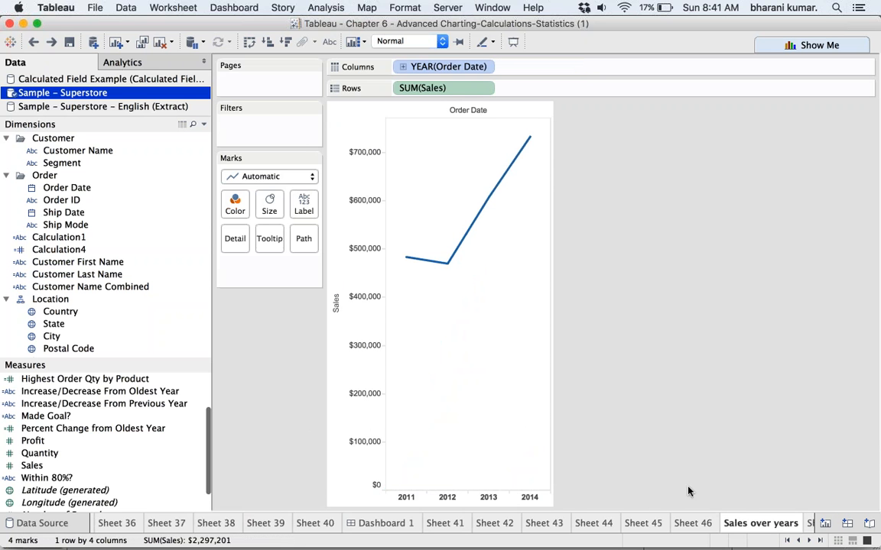
left_click(808, 527)
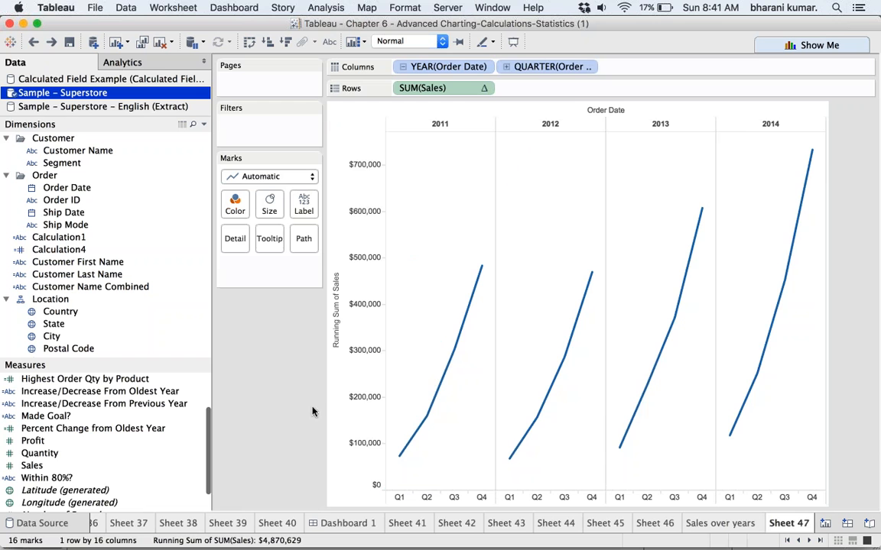
key("super+z")
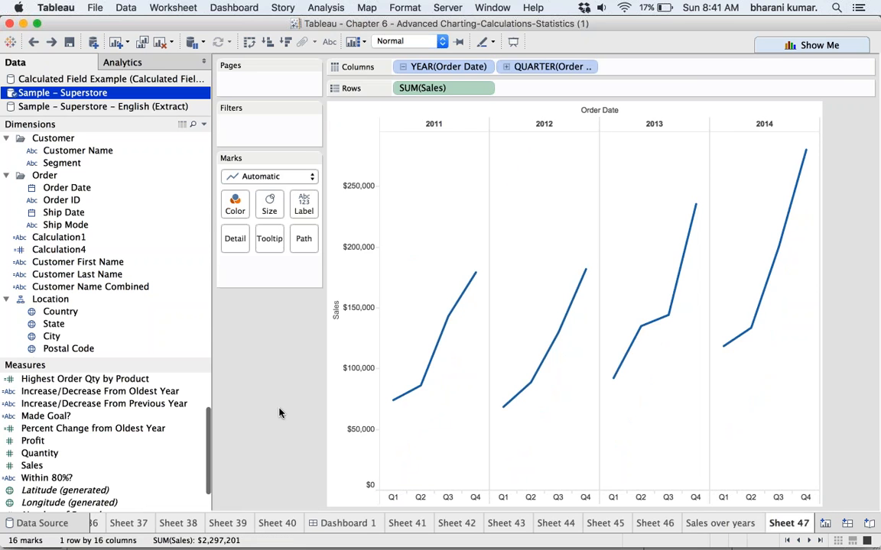
key("super+z")
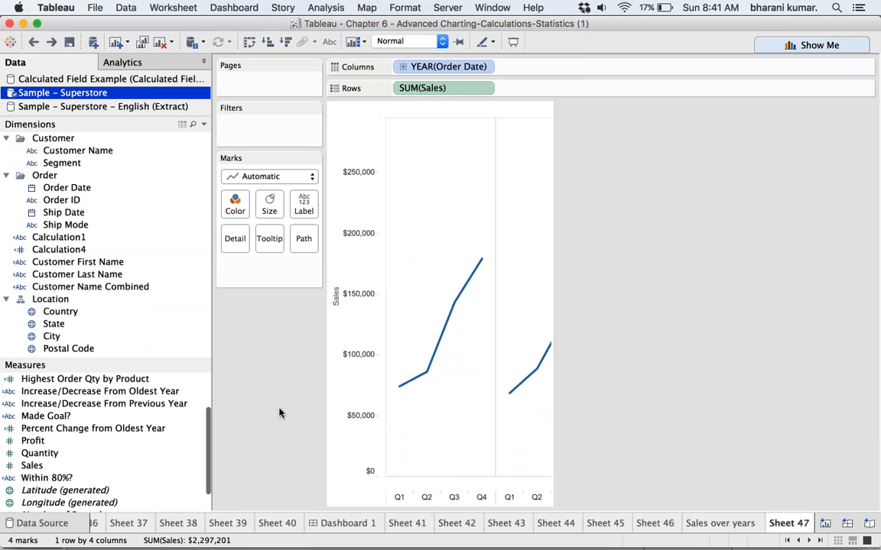
Break the Sales over years chart down into Order Date quarters and go back to Sheet 47.
left_click(724, 522)
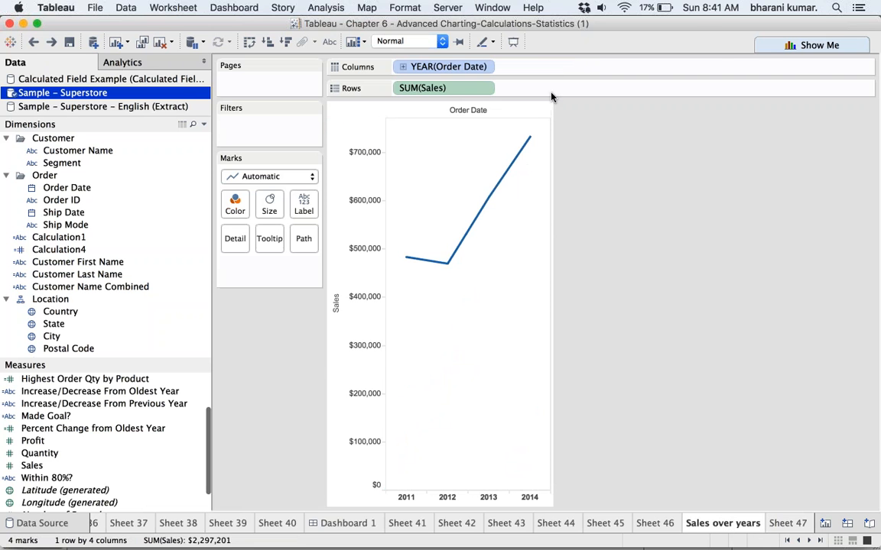
left_click(403, 67)
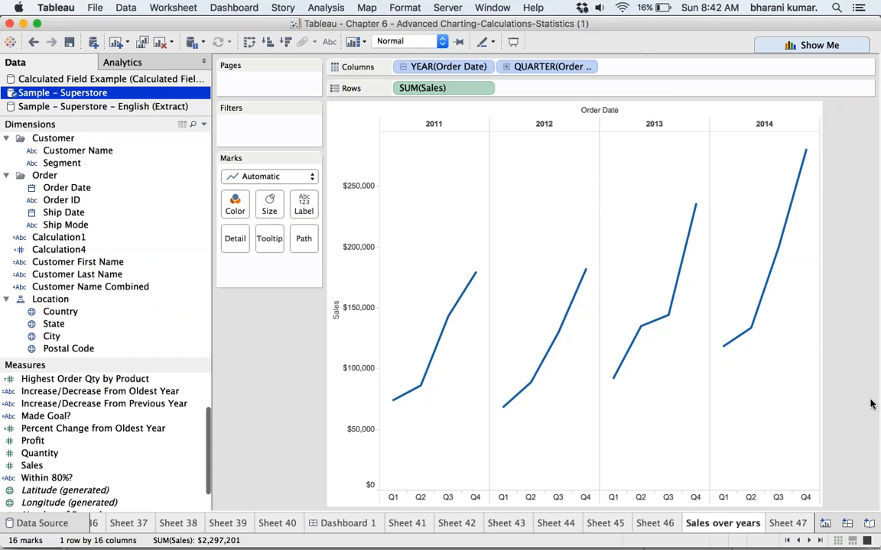
left_click(783, 526)
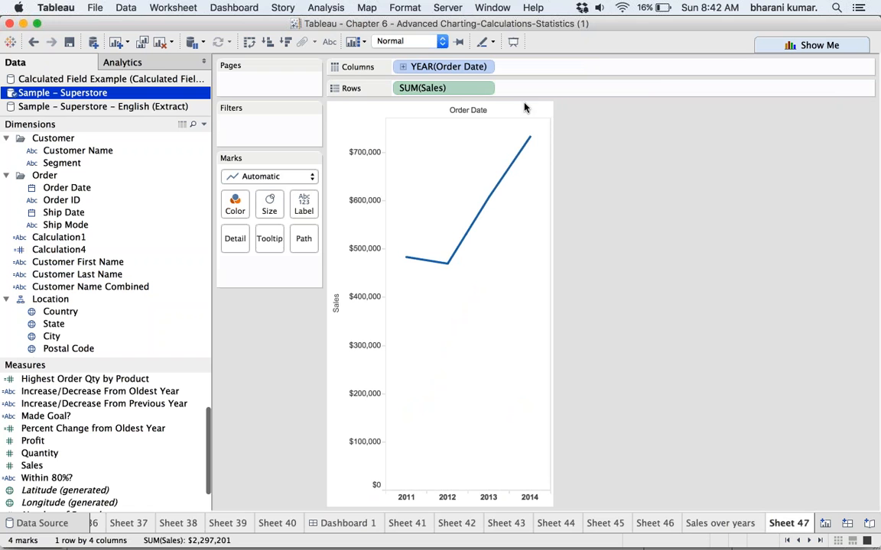
Expand Order Date to quarters on Sheet 47 and apply the YTD total quick table calculation to SUM(Sales).
left_click(402, 67)
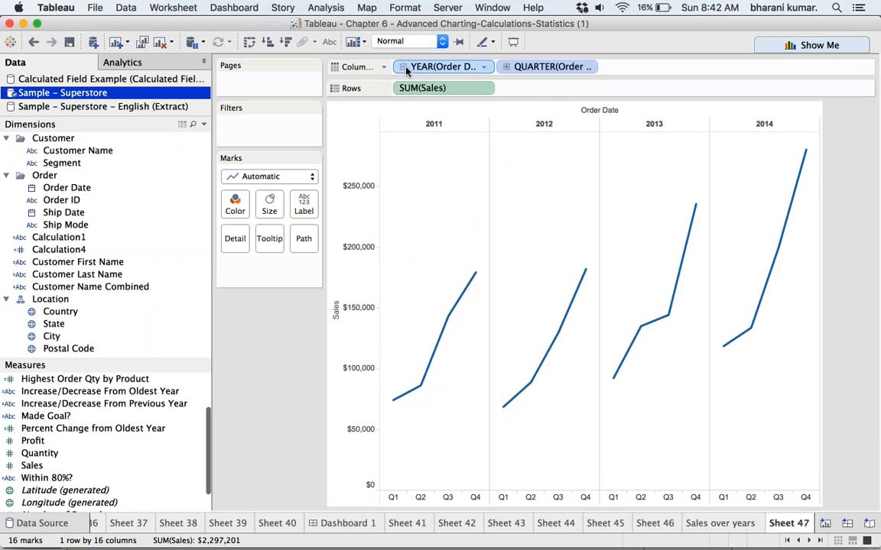
left_click(483, 90)
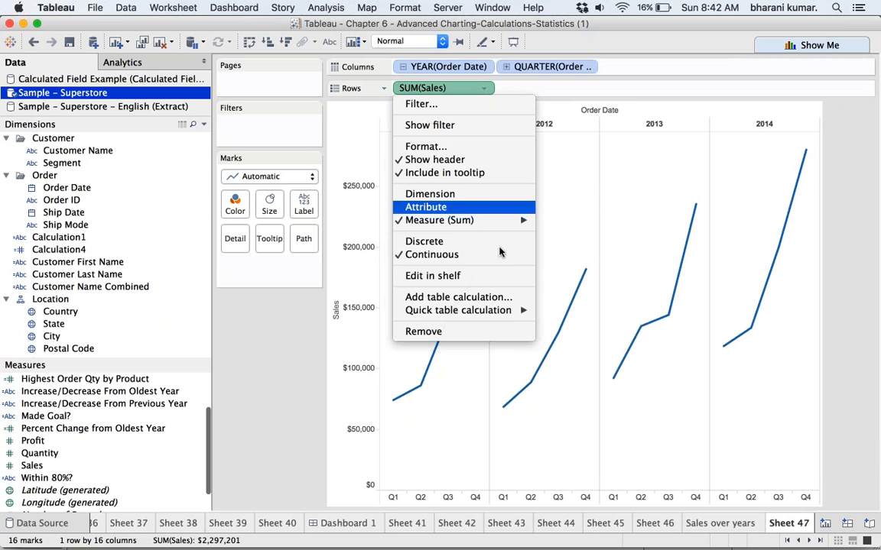
mouse_move(466, 310)
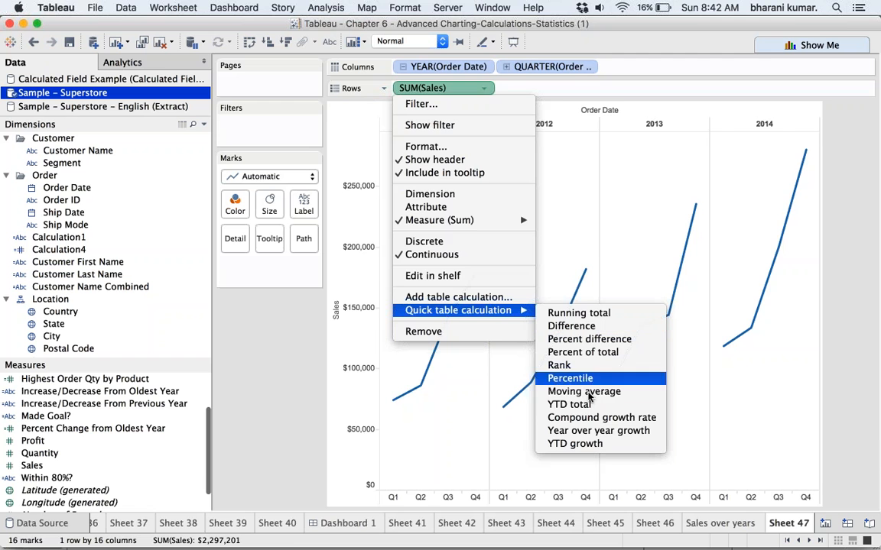
left_click(588, 404)
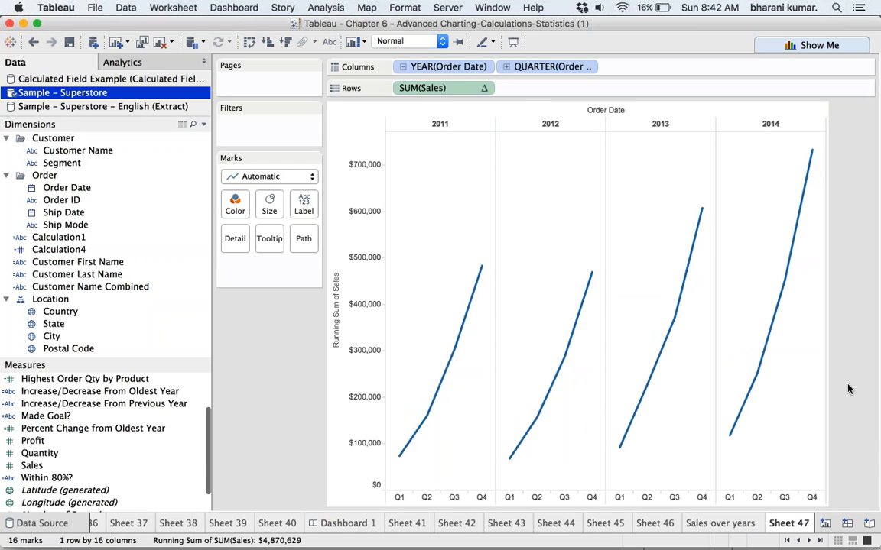
Rename Sheet 47 as YTD.
right_click(788, 525)
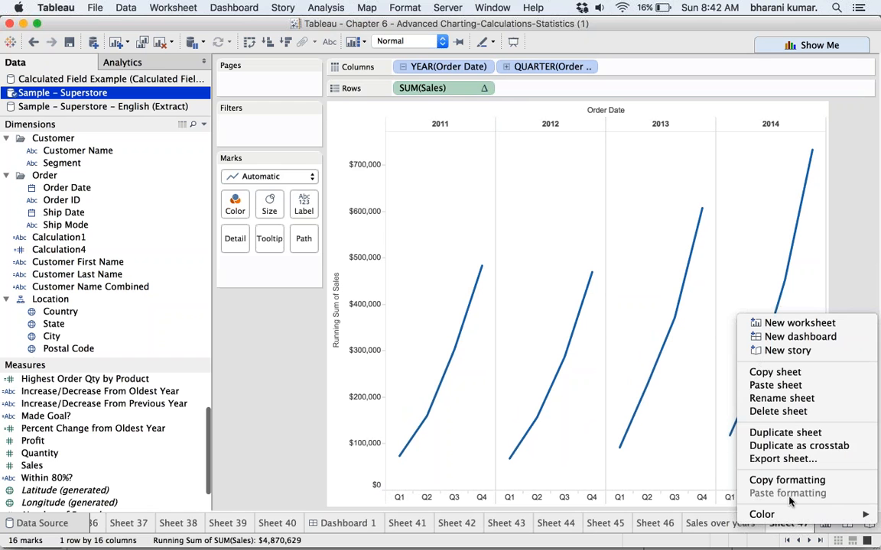
left_click(796, 399)
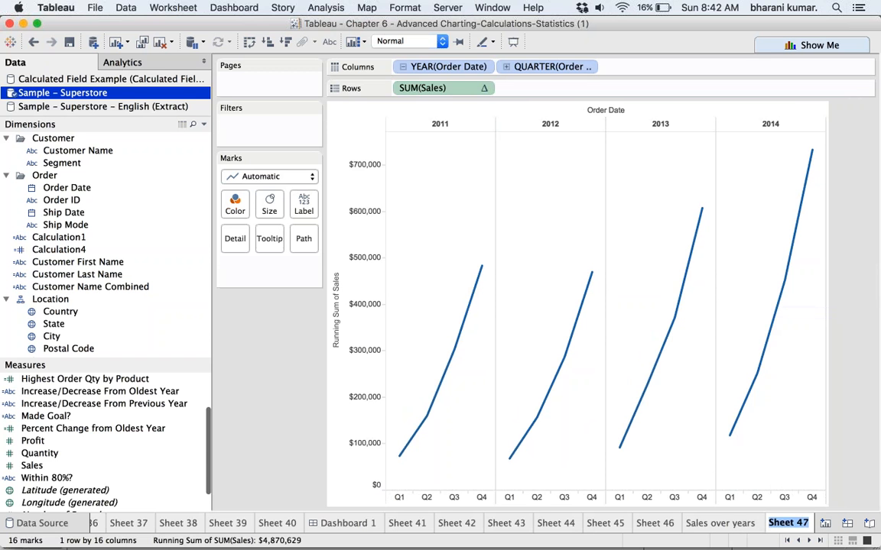
type("YTD")
key("Return")
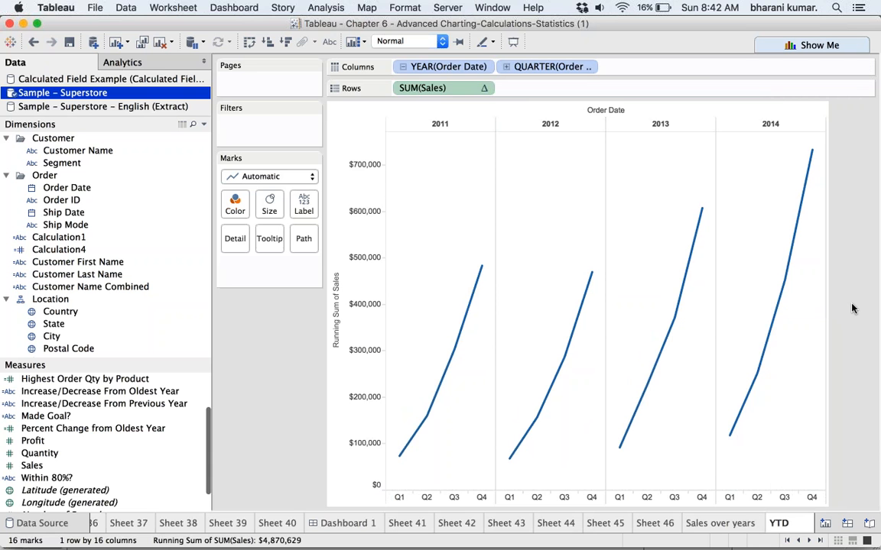
Create a new dashboard and place the Sales over years and YTD sheets side by side.
left_click(847, 524)
double_click(106, 196)
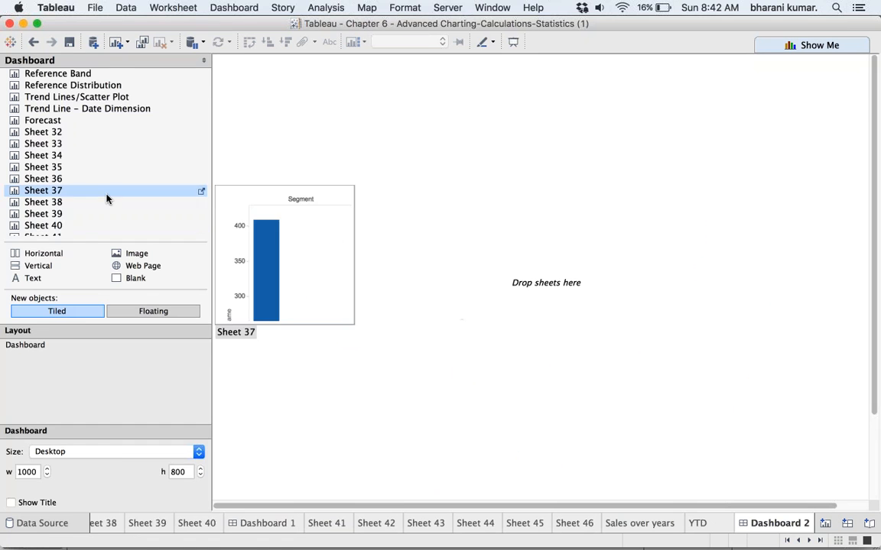
scroll(106, 199, "down", 5)
left_click(79, 218)
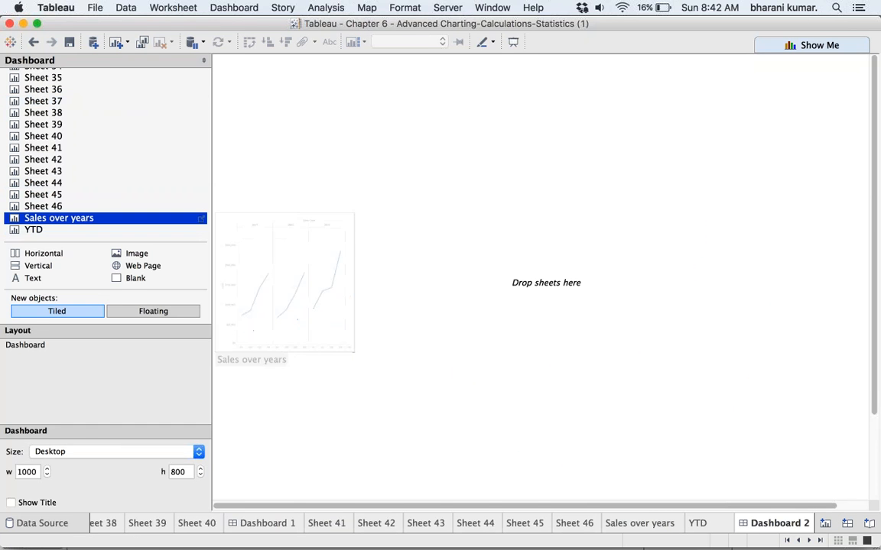
double_click(79, 218)
left_click(91, 231)
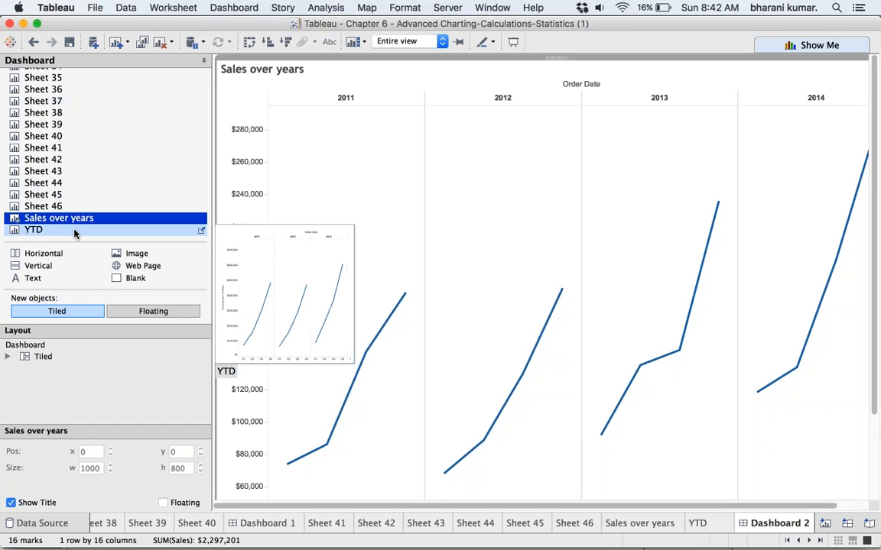
left_click_drag(91, 233, 676, 382)
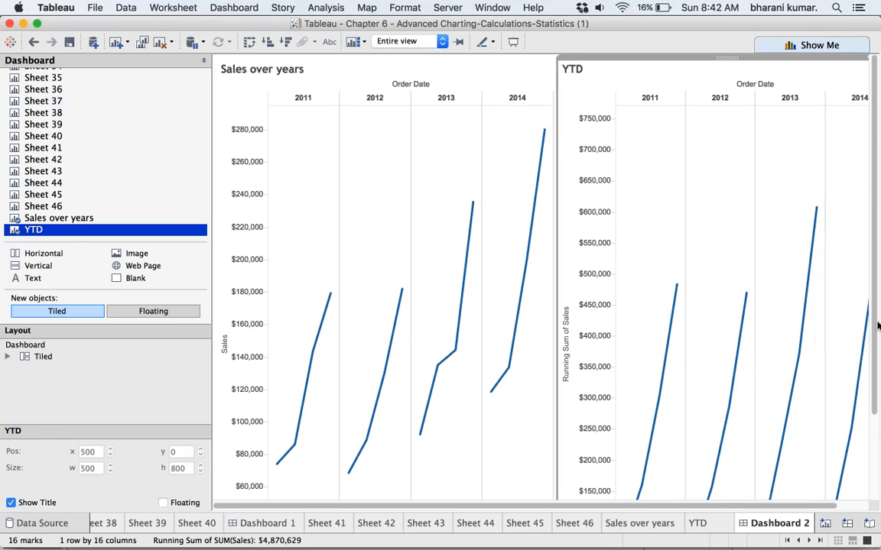
Check the 2011 Q1 Sales value on the dashboard, switch to Excel and enter Q1 in B2 and 74448 in C2.
left_click_drag(875, 323, 879, 376)
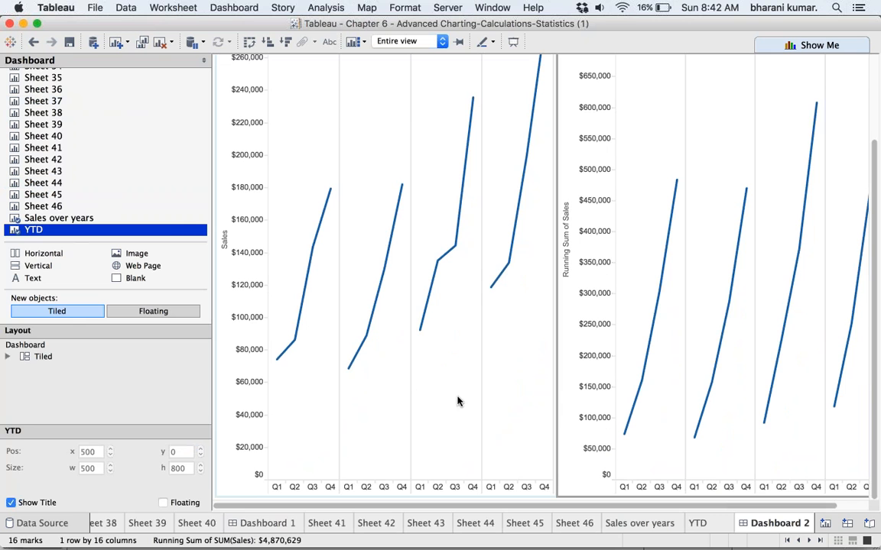
mouse_move(280, 365)
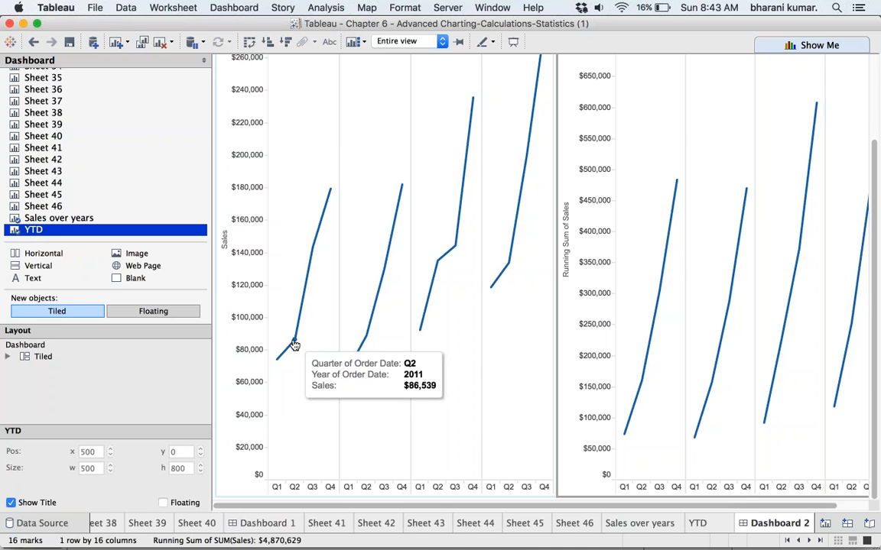
mouse_move(479, 544)
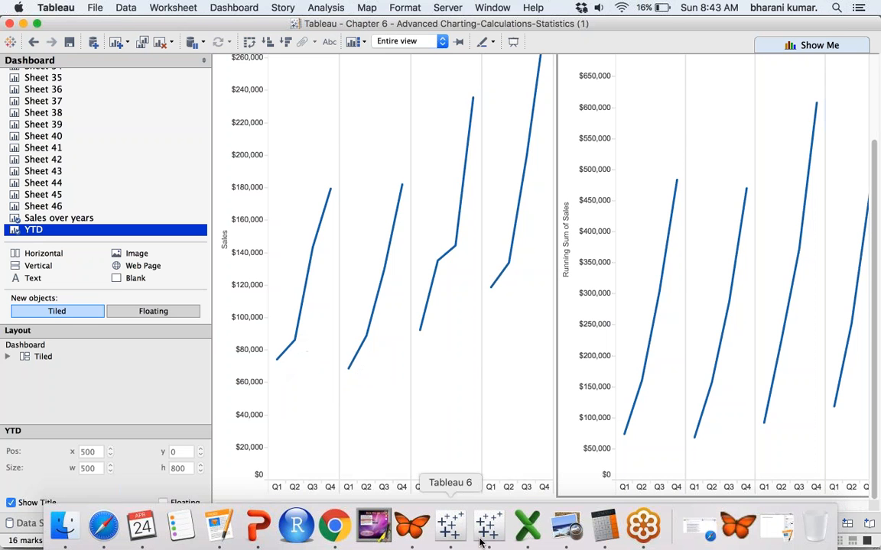
left_click(528, 527)
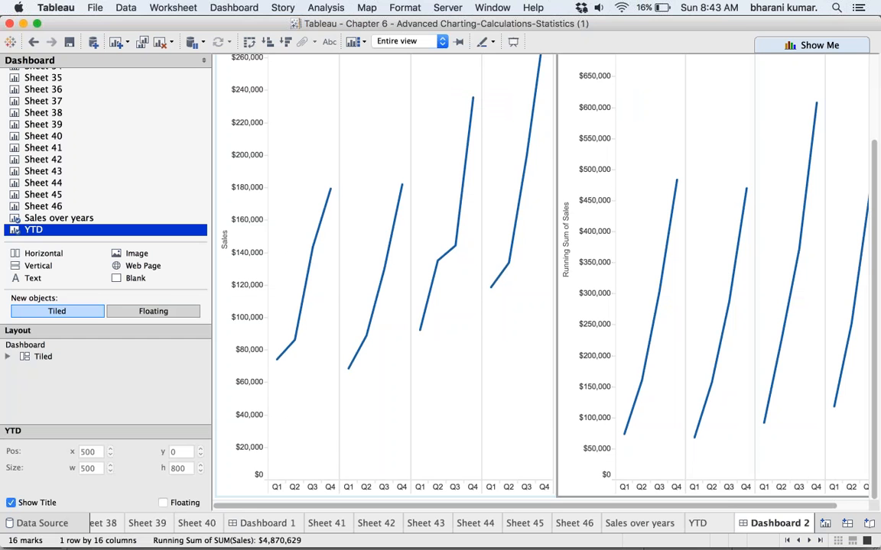
mouse_move(277, 364)
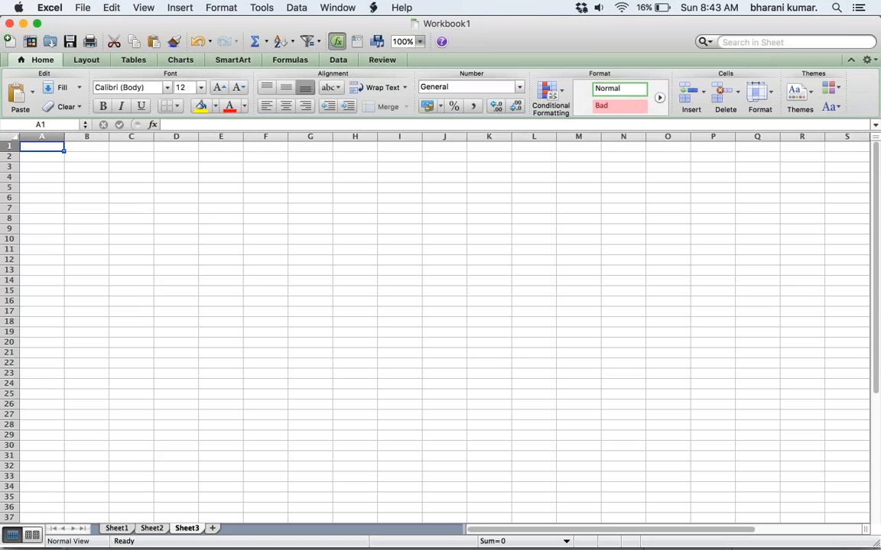
left_click(87, 158)
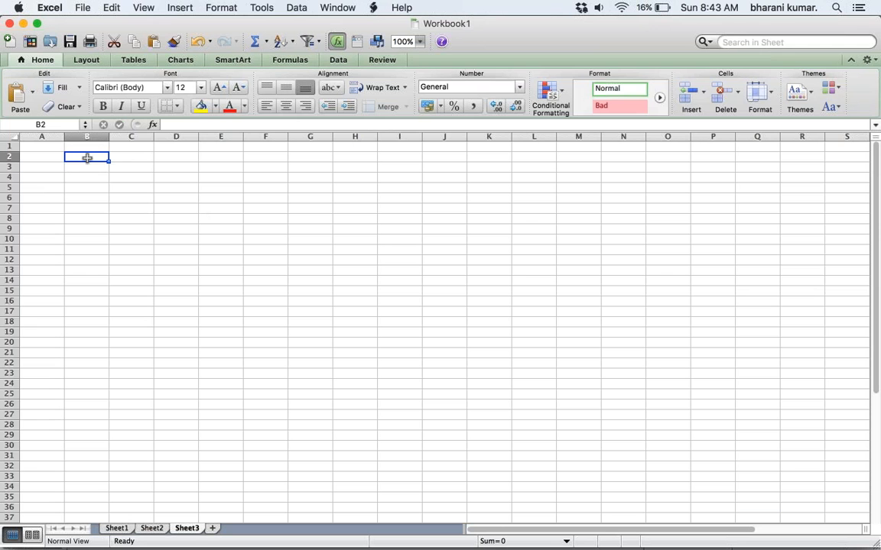
type("Q1")
key("Tab")
type("7")
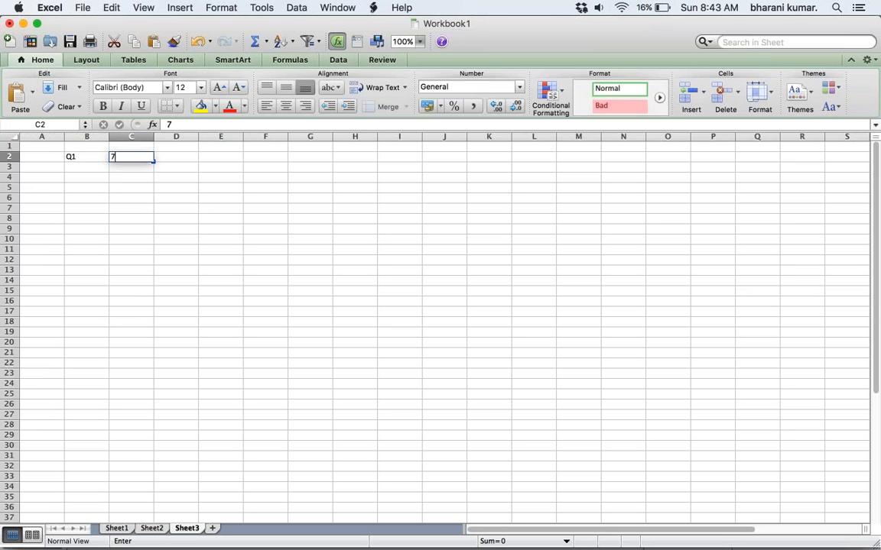
type("4448")
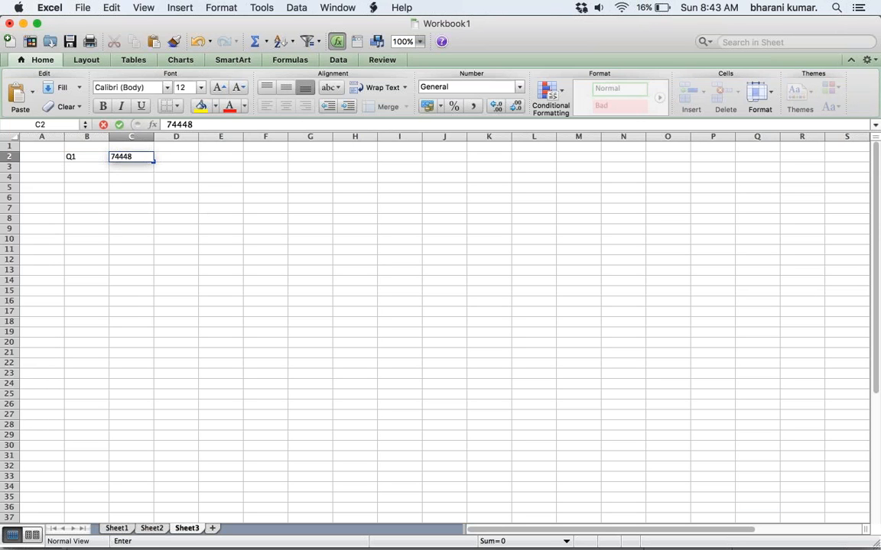
left_click(191, 248)
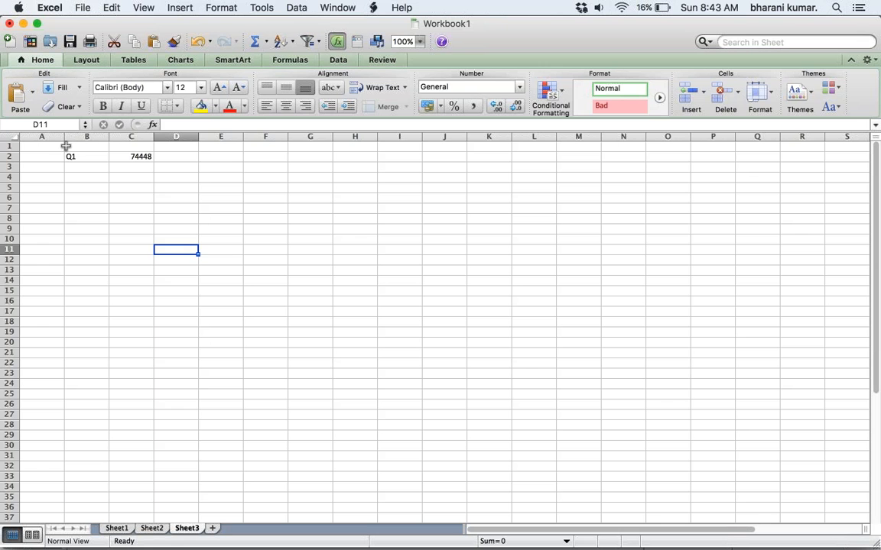
Enter the year 2011 in cell B1 above the Q1 label, checking it against the Tableau dashboard.
left_click(77, 146)
type("20")
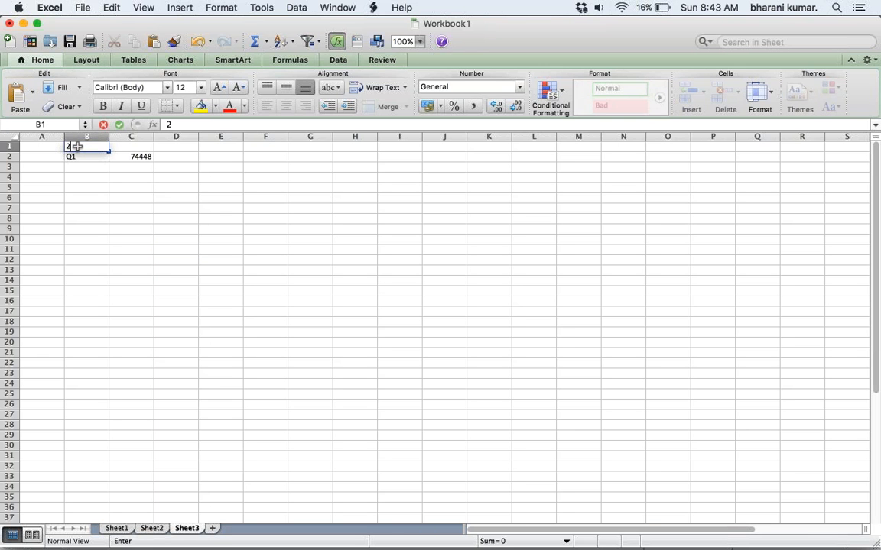
type("10")
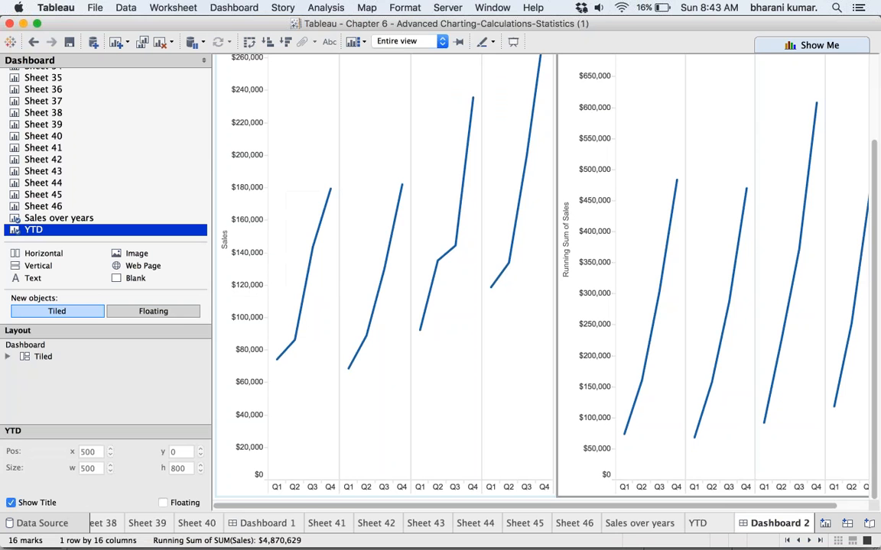
scroll(872, 241, "up", 3)
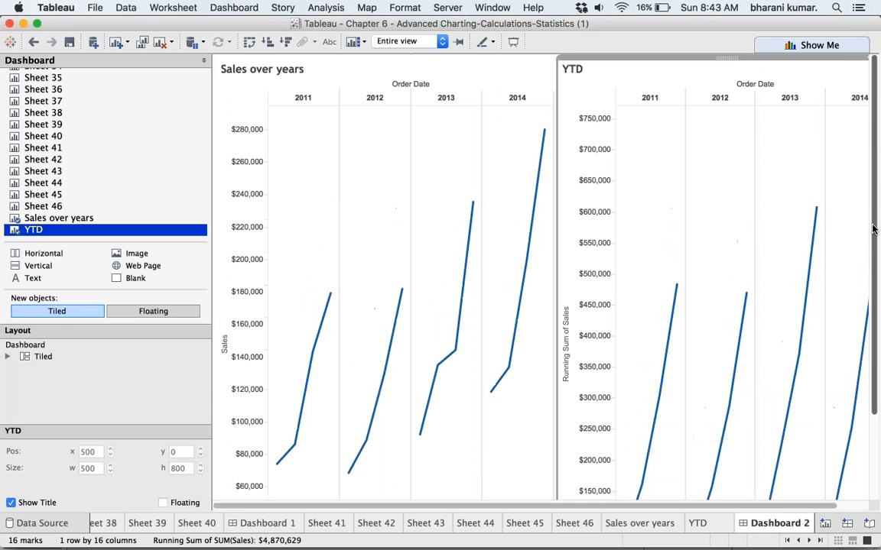
scroll(872, 240, "down", 3)
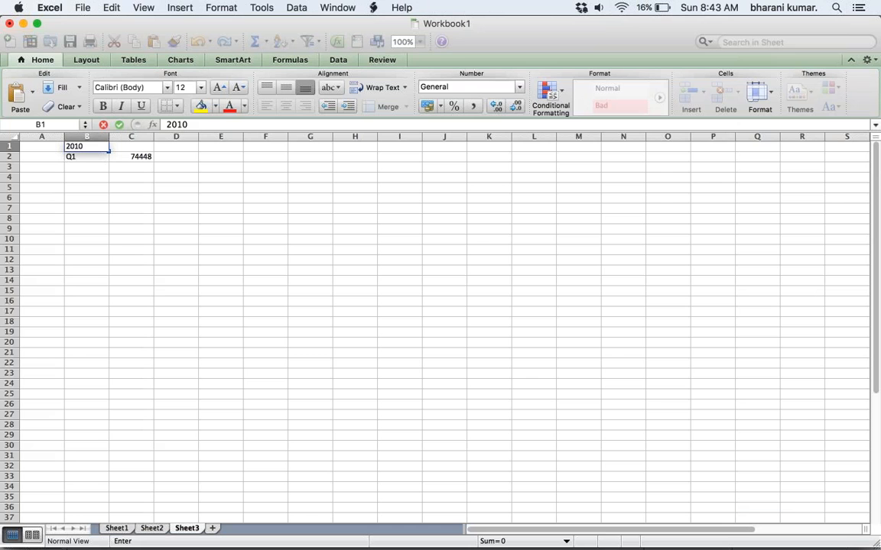
left_click(79, 156)
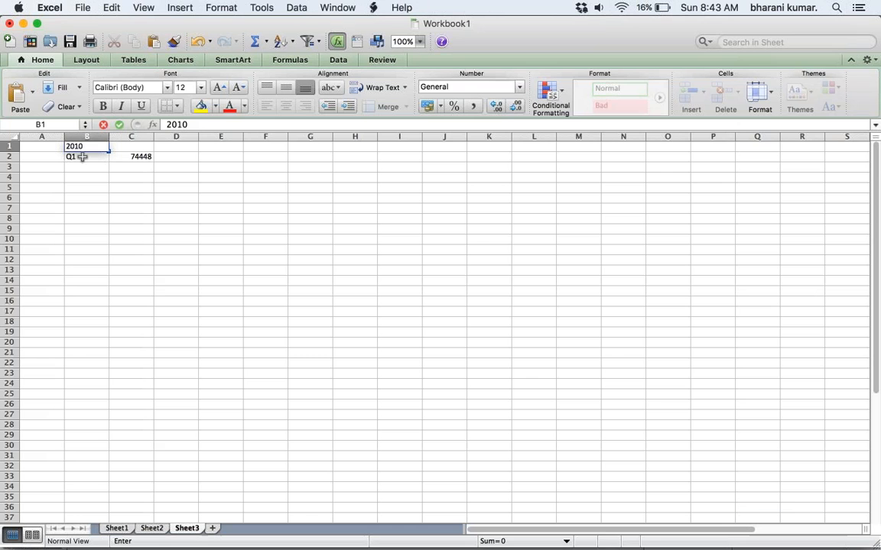
key("BackSpace")
type("1")
left_click(131, 208)
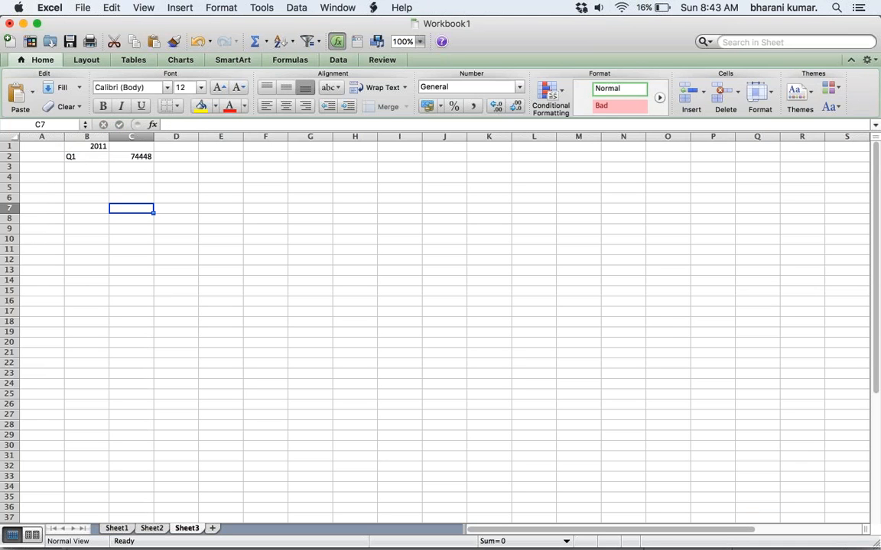
Enter Q2 in B3, look up the 2011 Q2 Sales in the Tableau dashboard and enter 86539 in C3.
left_click(81, 167)
type("Q2")
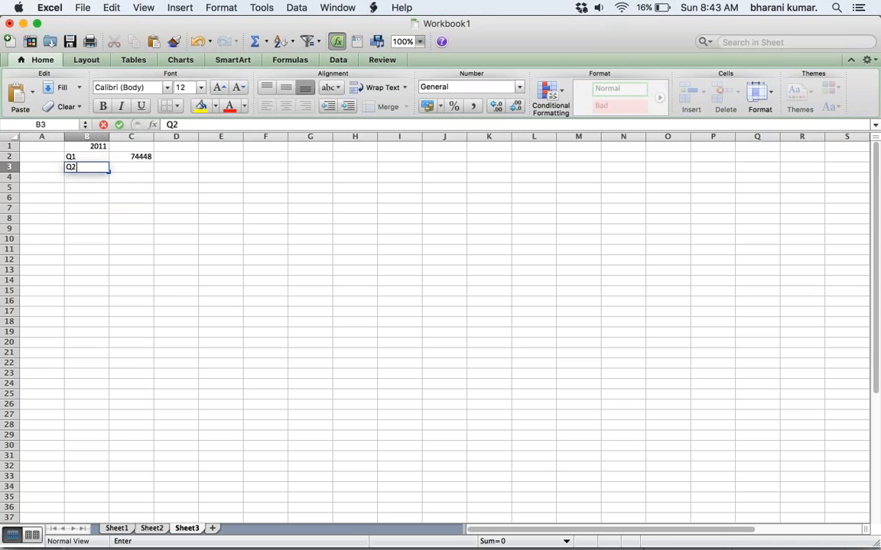
left_click(133, 167)
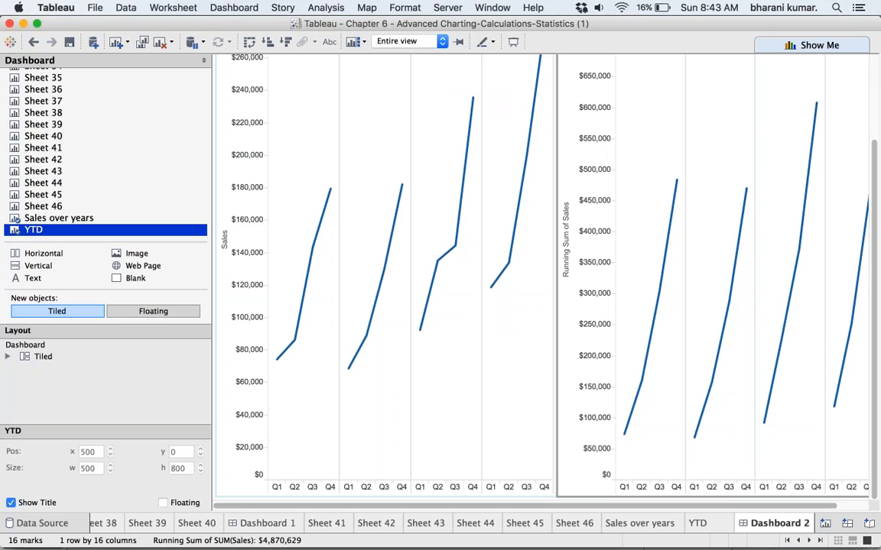
mouse_move(295, 346)
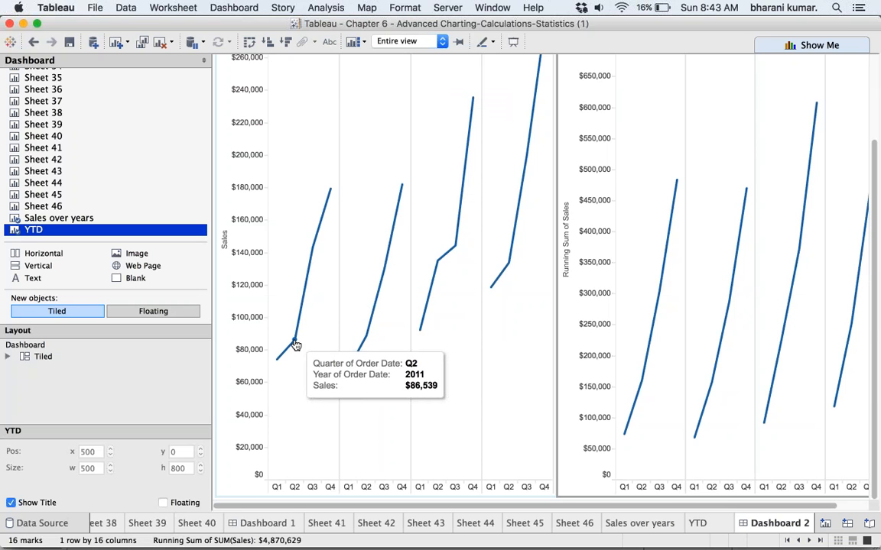
key("super+Tab")
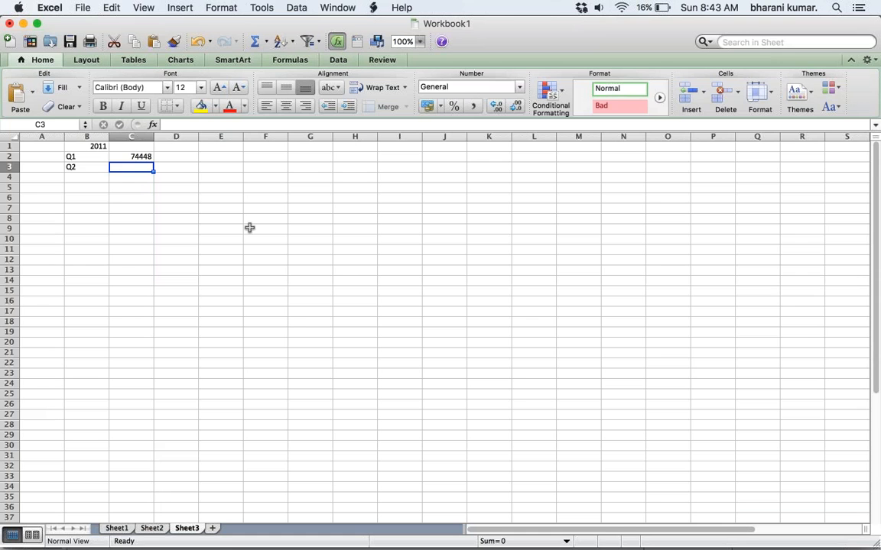
type("86539")
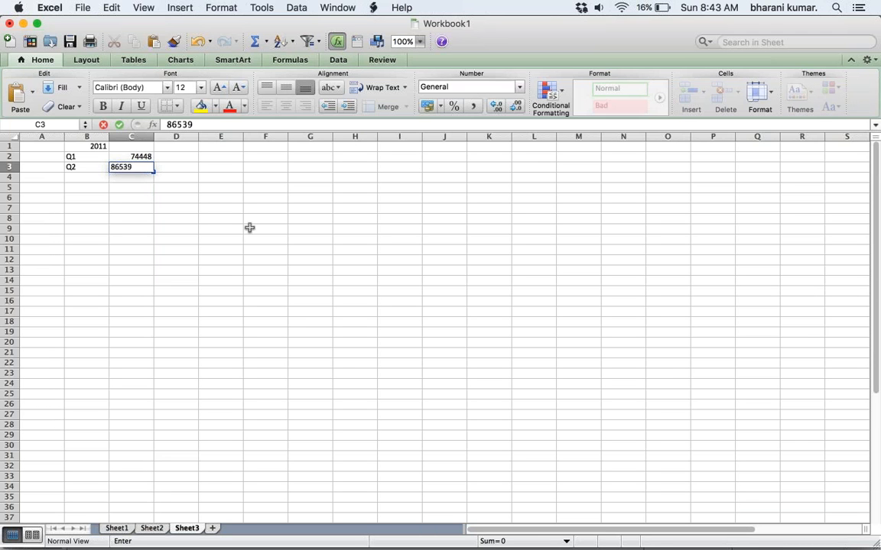
left_click(208, 281)
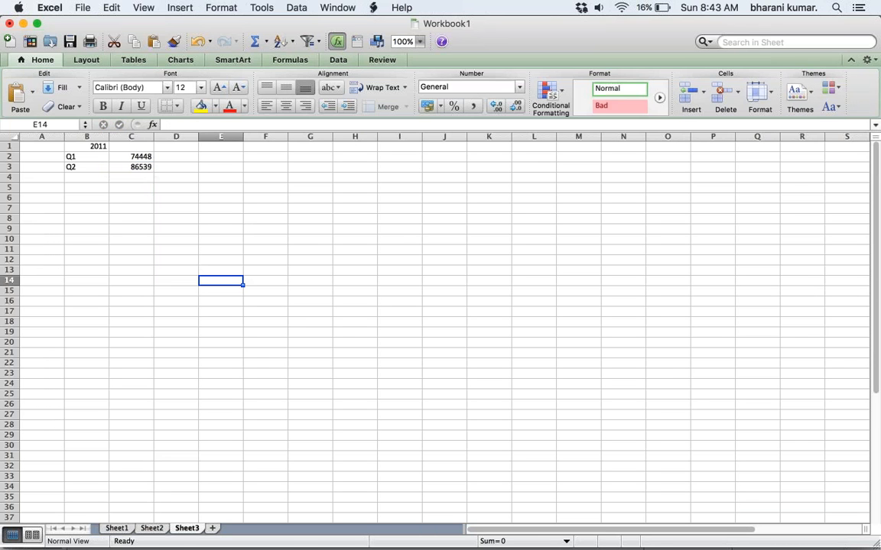
Look up the 2011 Q3 Sales in the Tableau dashboard and add it in Excel, with Q3 in B4 and 143633 in C4.
key("super+Tab")
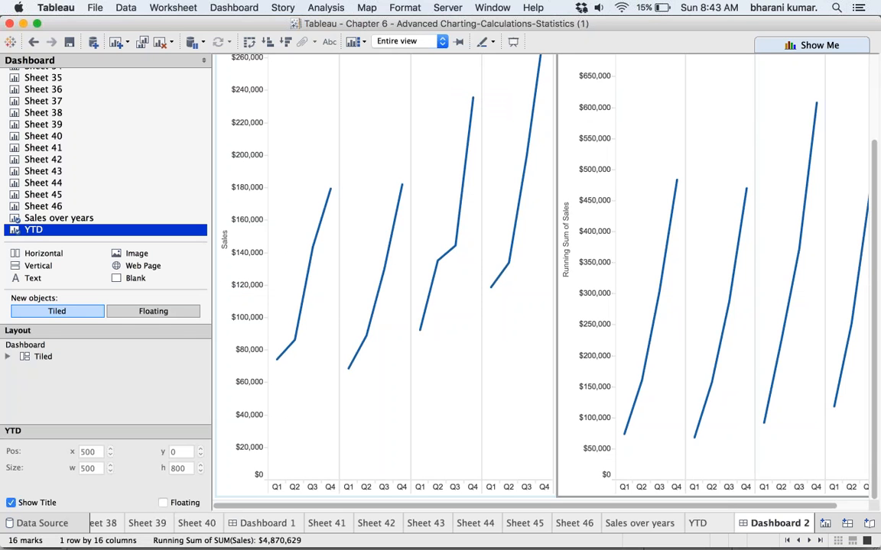
mouse_move(313, 252)
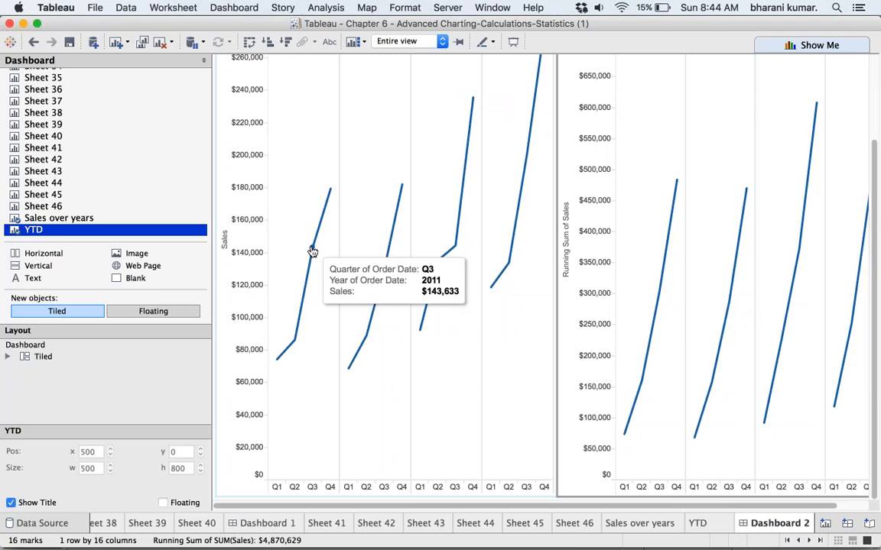
key("super+Tab")
left_click(136, 178)
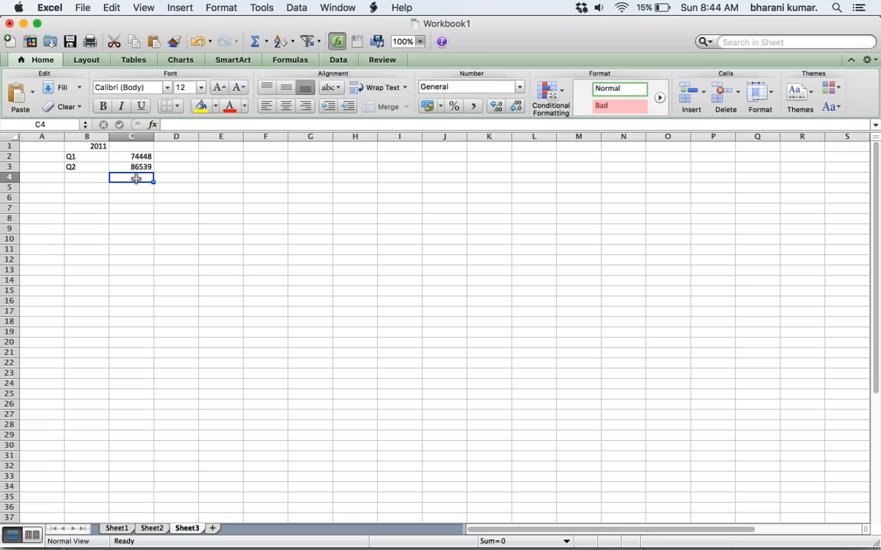
type("143633")
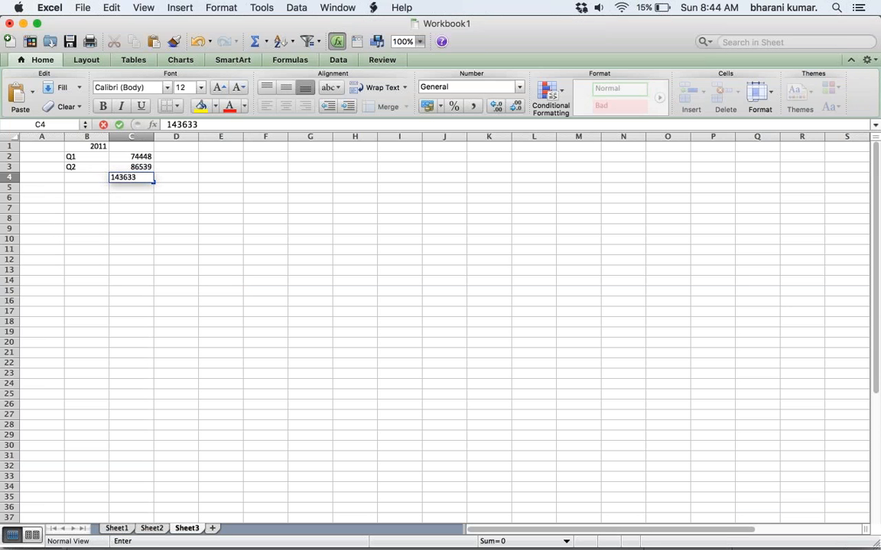
key("Left")
type("Q3")
left_click(176, 270)
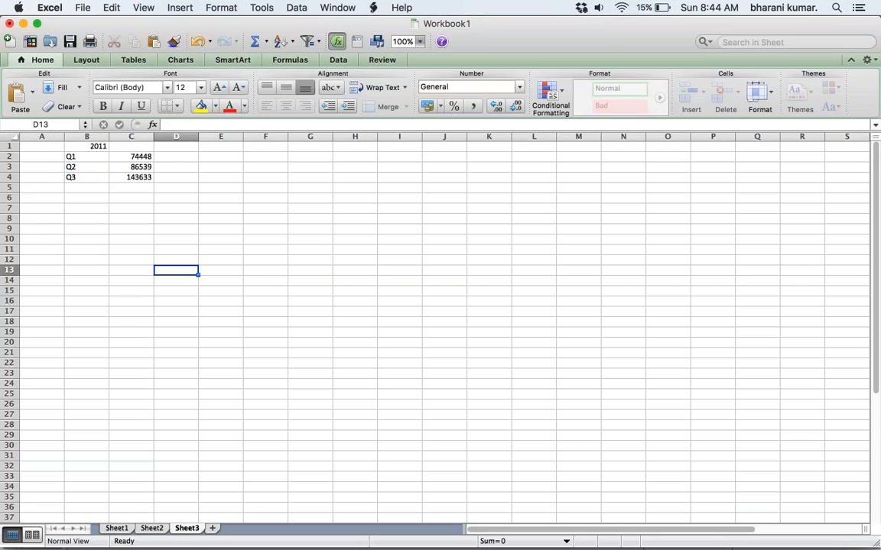
Switch to Tableau and duplicate the Sales over years sheet as a crosstab.
left_click(493, 528)
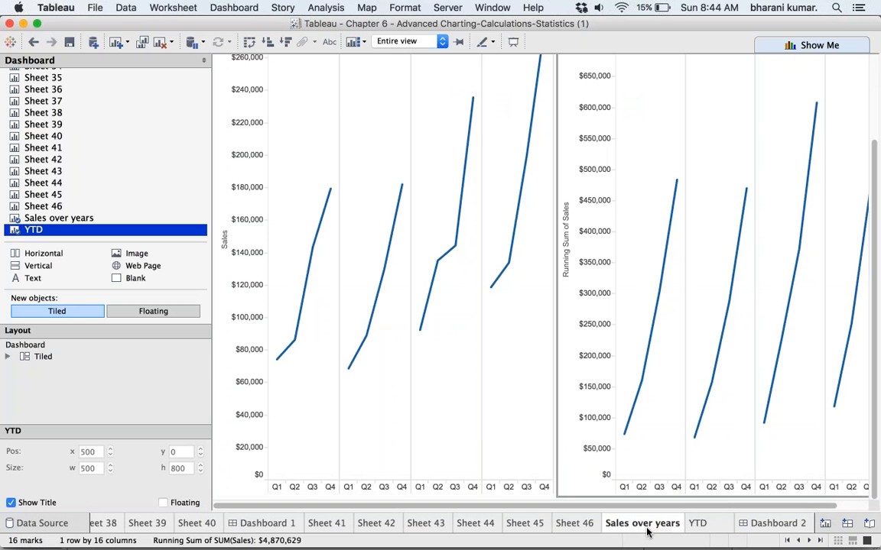
left_click(644, 524)
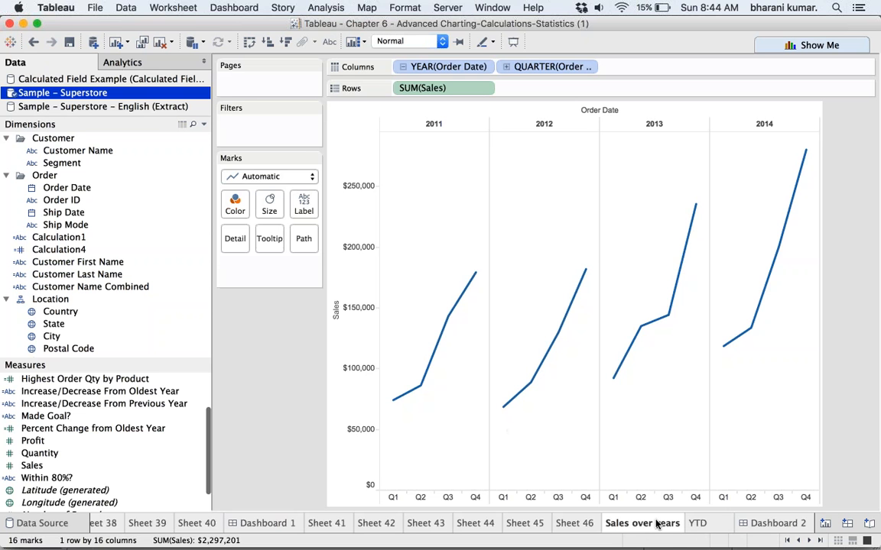
right_click(657, 523)
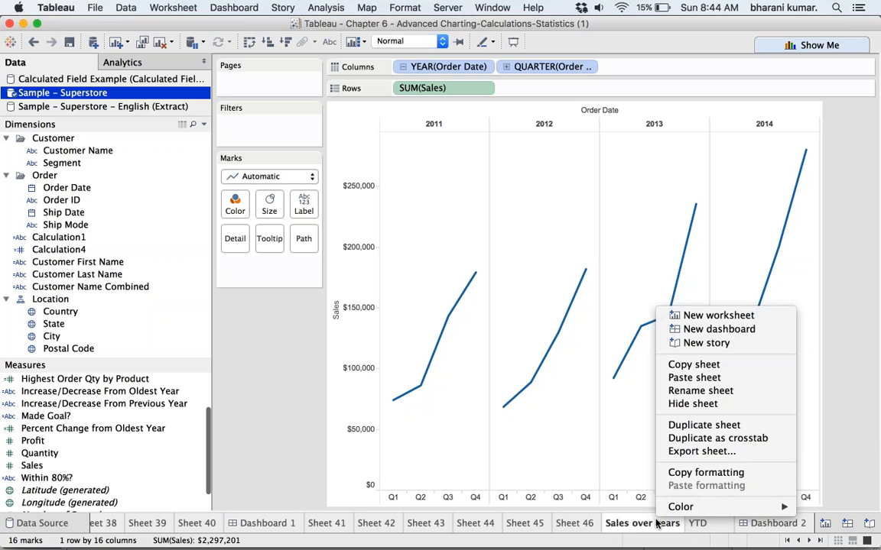
left_click(724, 441)
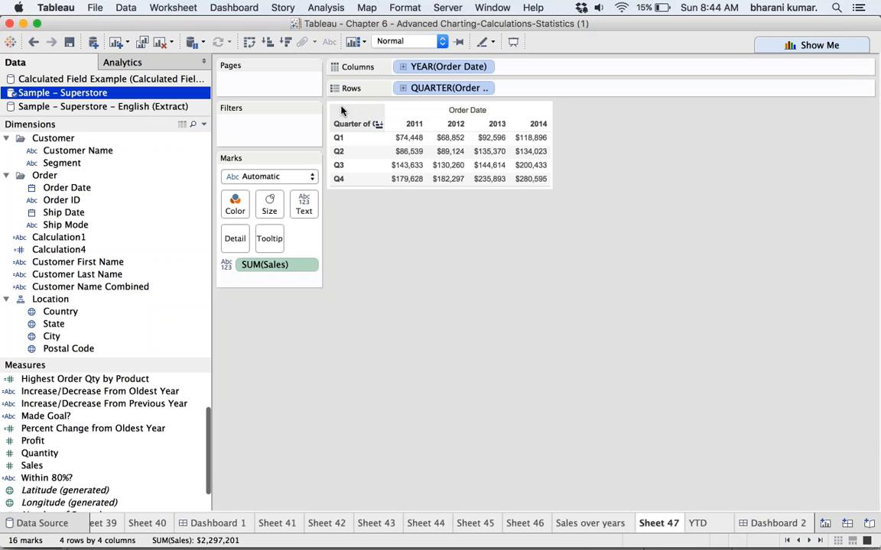
Select all the quarterly Sales values in the new crosstab and copy them as a crosstab.
mouse_move(492, 183)
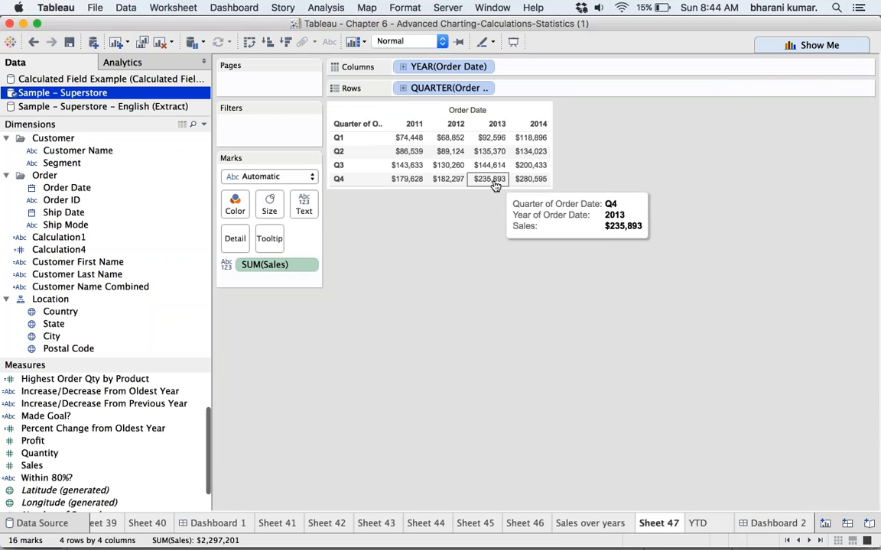
key("super+a")
right_click(494, 186)
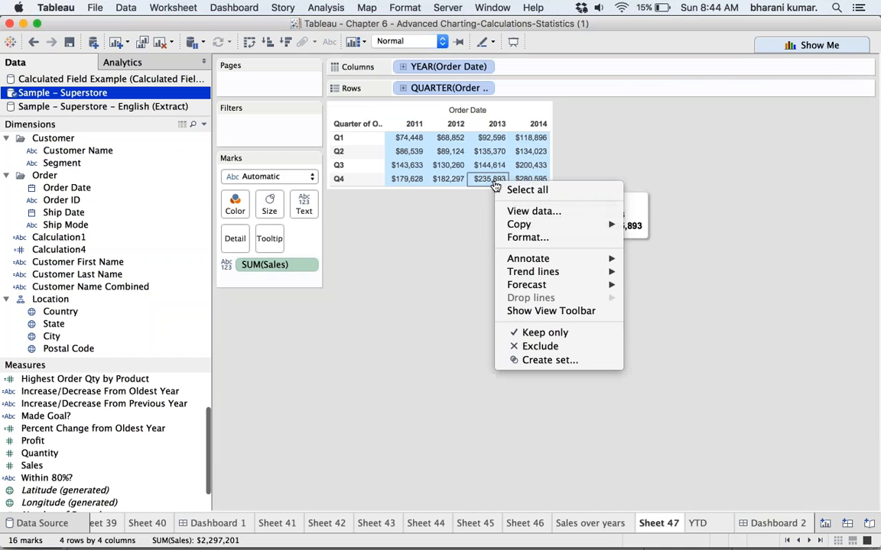
mouse_move(516, 226)
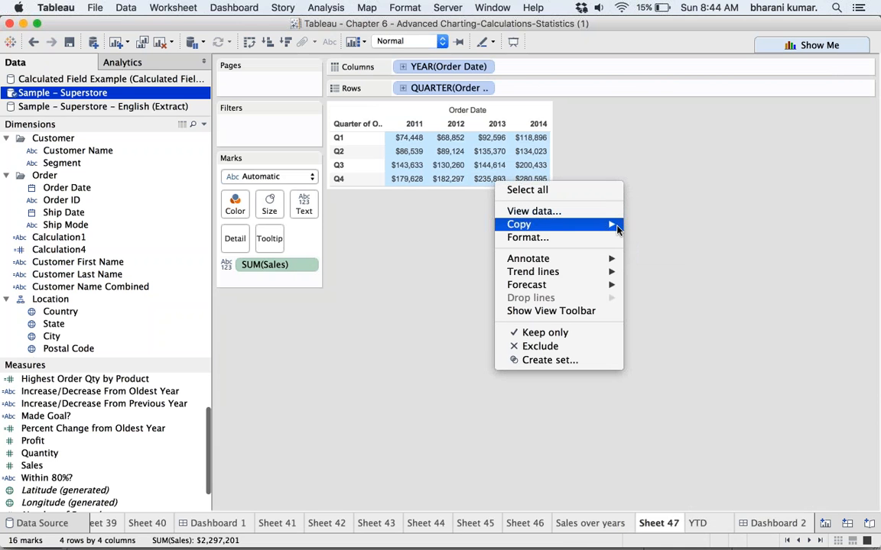
left_click(655, 228)
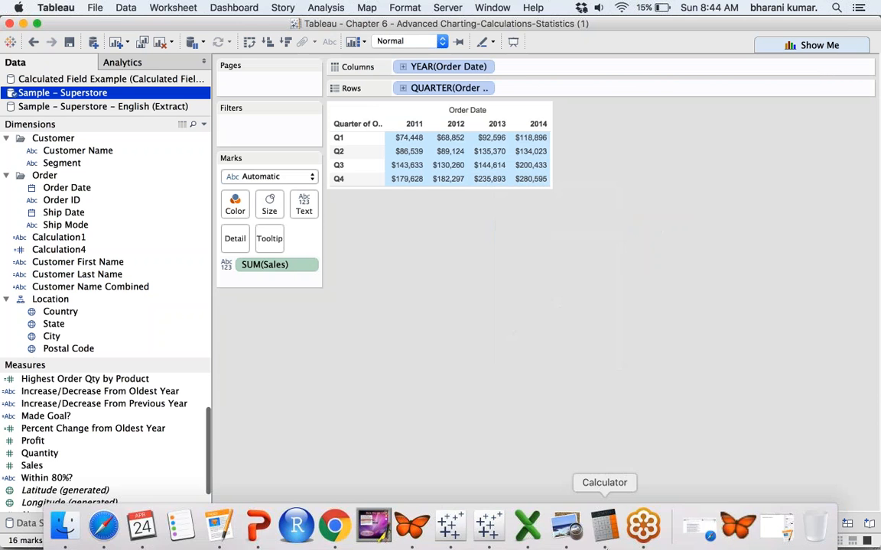
Switch to Excel, paste the copied crosstab at cell G2 and fit the widths of columns G to K to their contents.
left_click(527, 524)
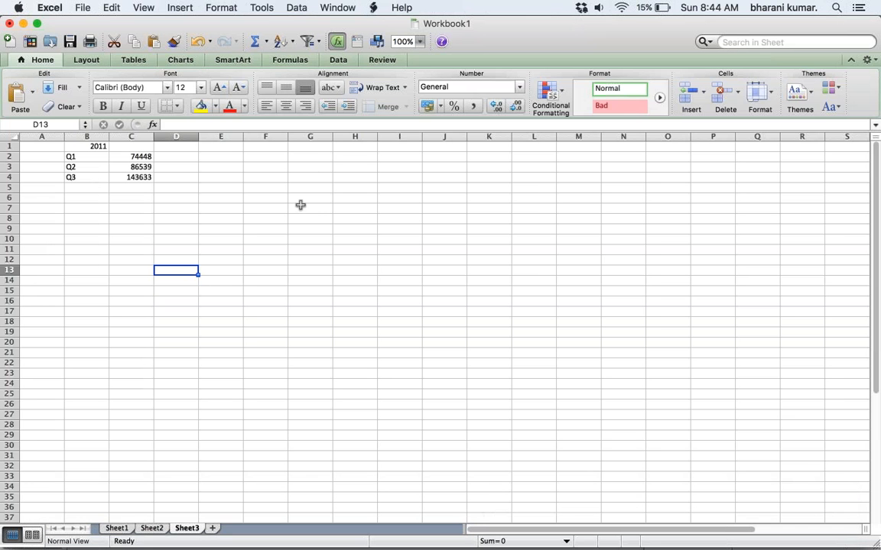
left_click(318, 156)
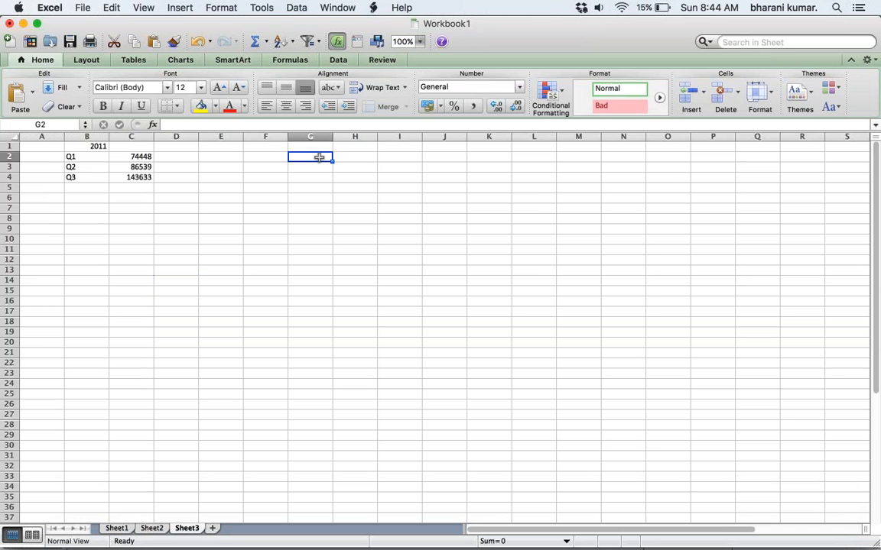
key("super+v")
left_click(355, 341)
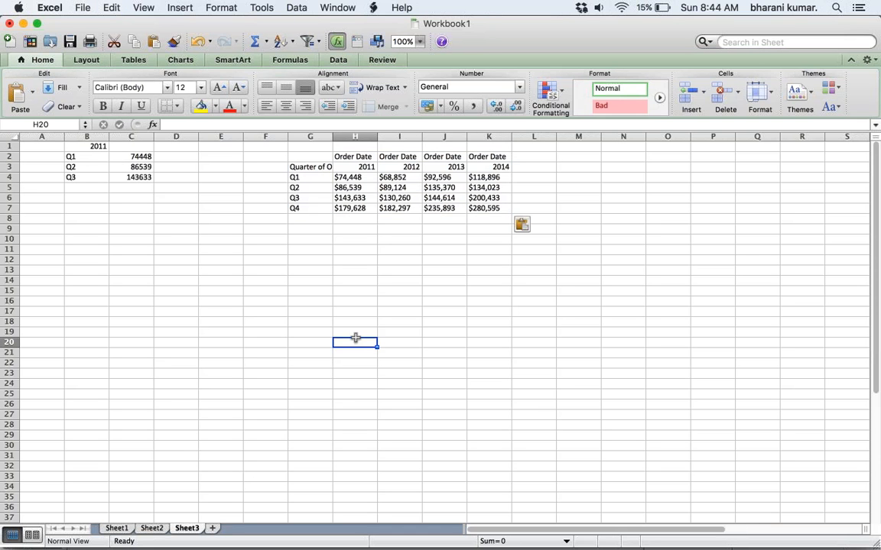
left_click_drag(333, 136, 539, 136)
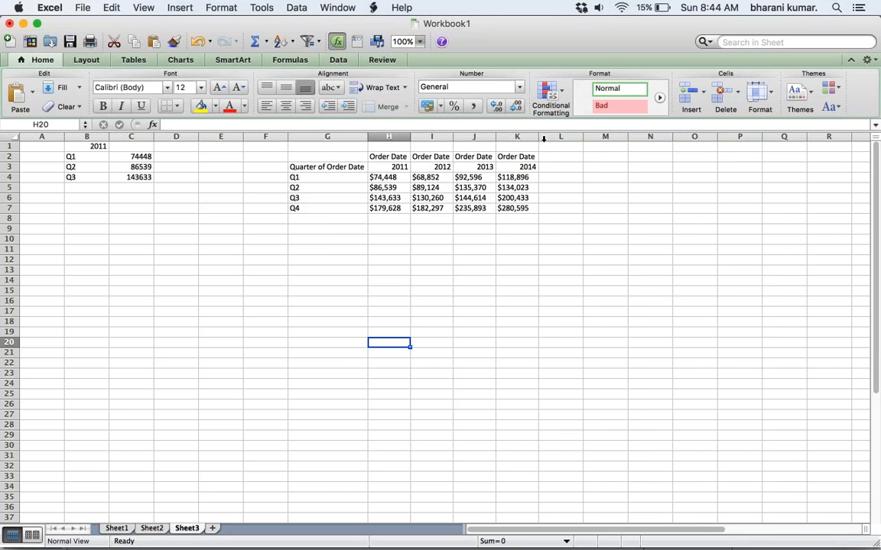
left_click(560, 311)
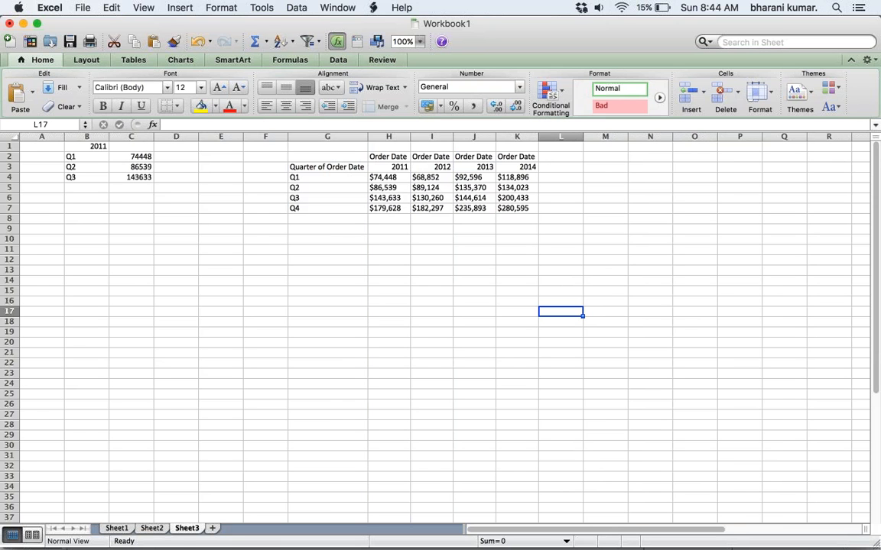
Return to Dashboard 2 in Tableau and compare the 2011 quarterly Sales points with the running sum chart.
key("super+Tab")
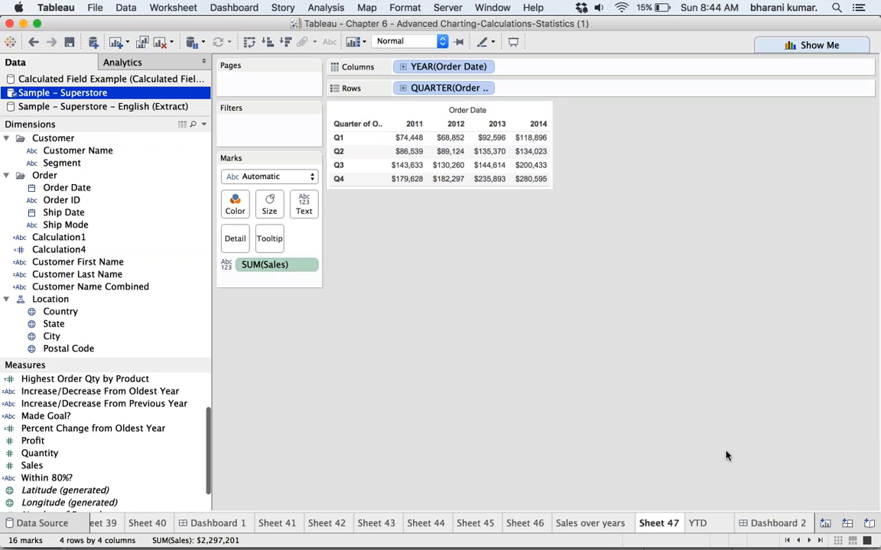
left_click(753, 522)
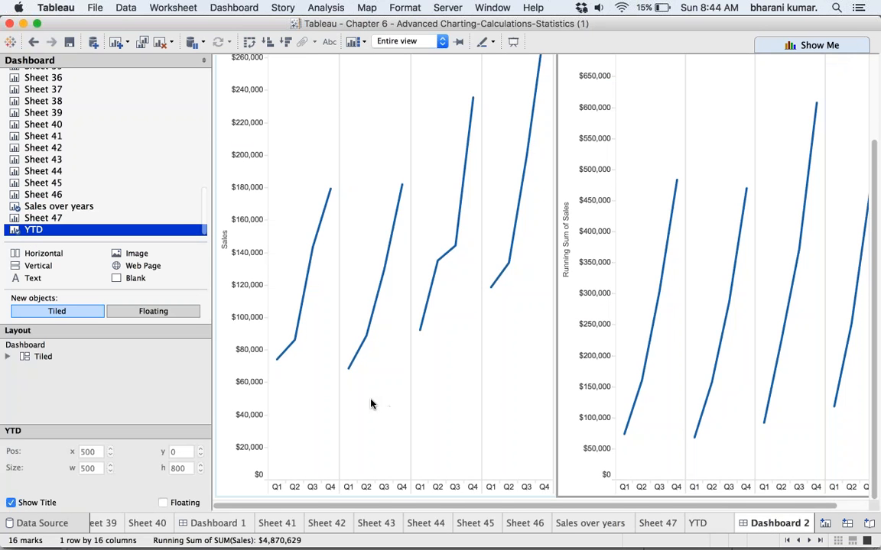
mouse_move(278, 363)
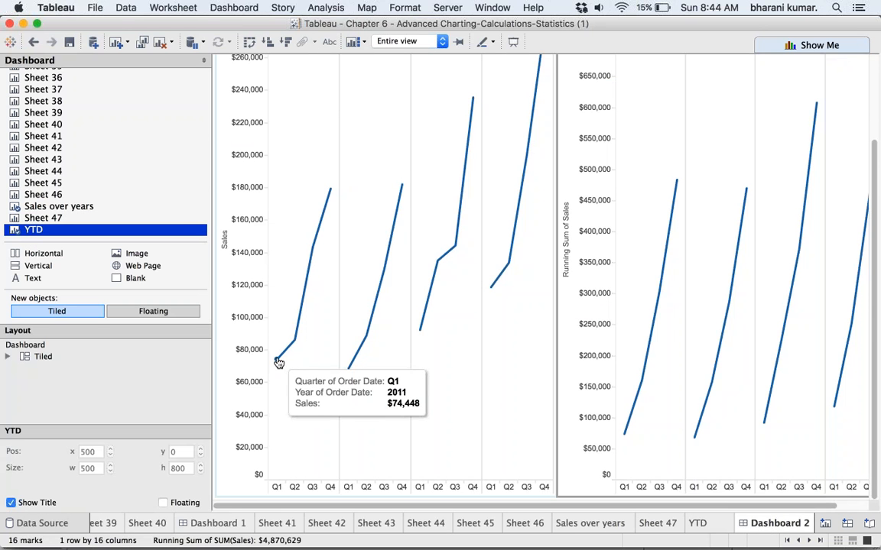
mouse_move(310, 246)
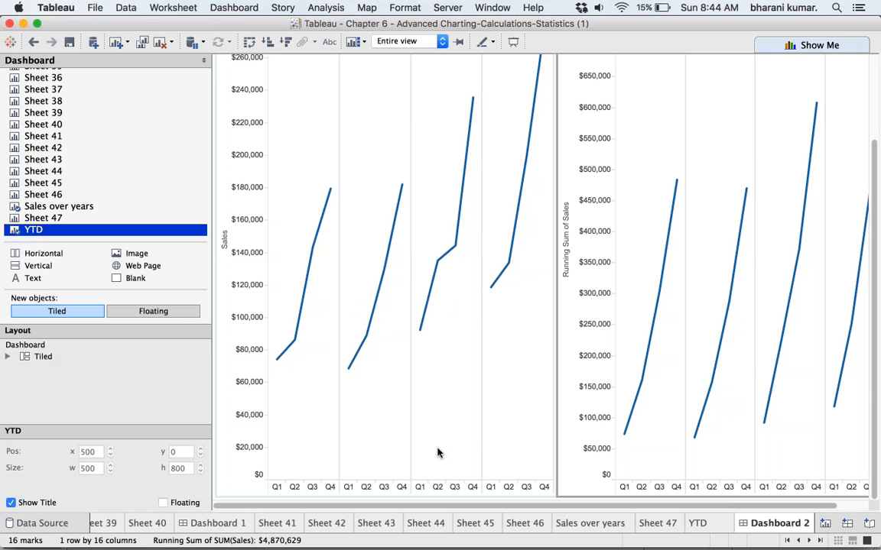
mouse_move(625, 437)
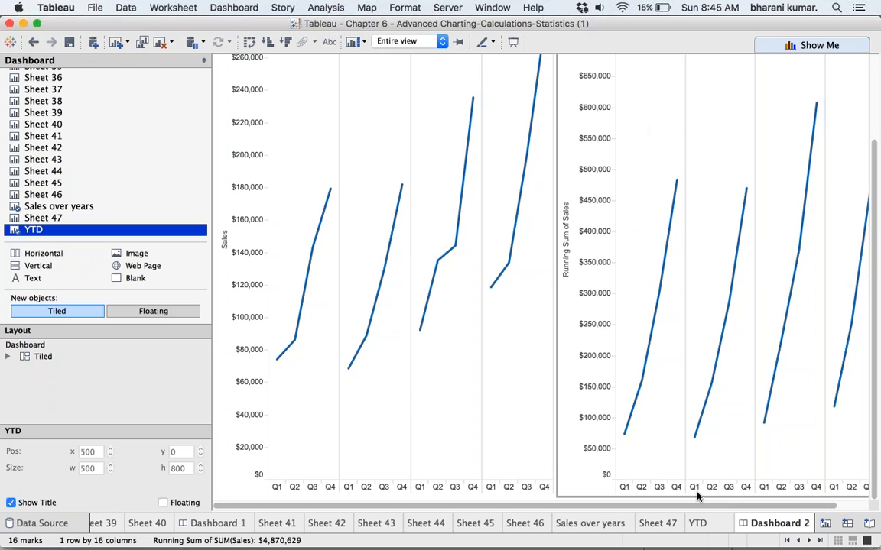
Add an area annotation reading YTD to the YTD sheet's chart, formatted bold, underlined and size 16.
left_click(698, 523)
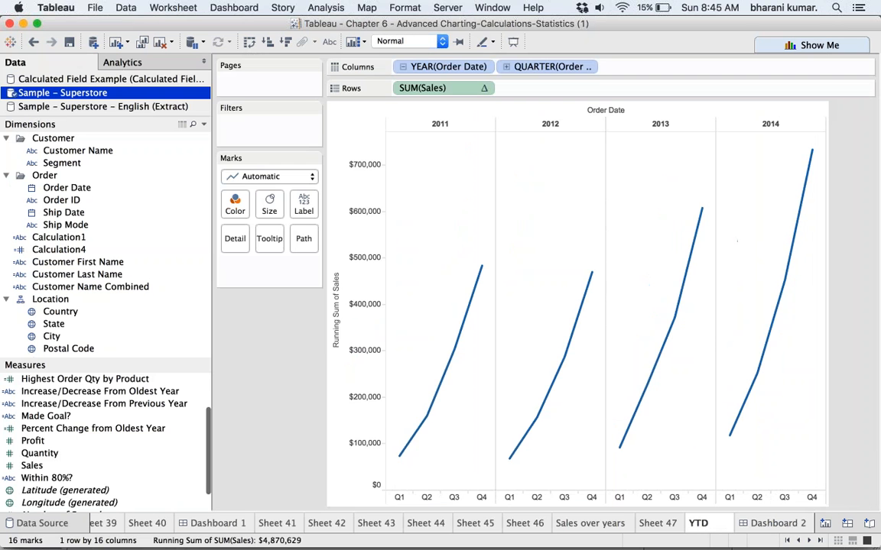
right_click(545, 227)
mouse_move(604, 310)
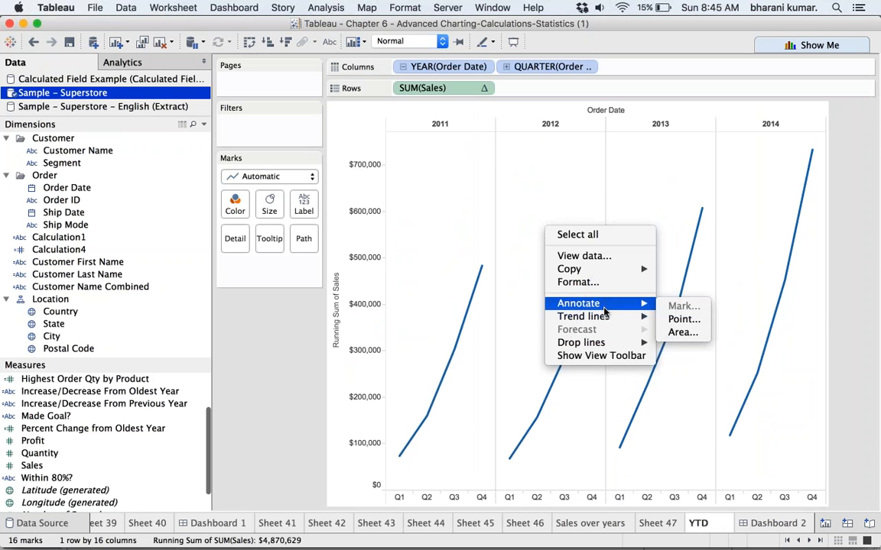
left_click(680, 332)
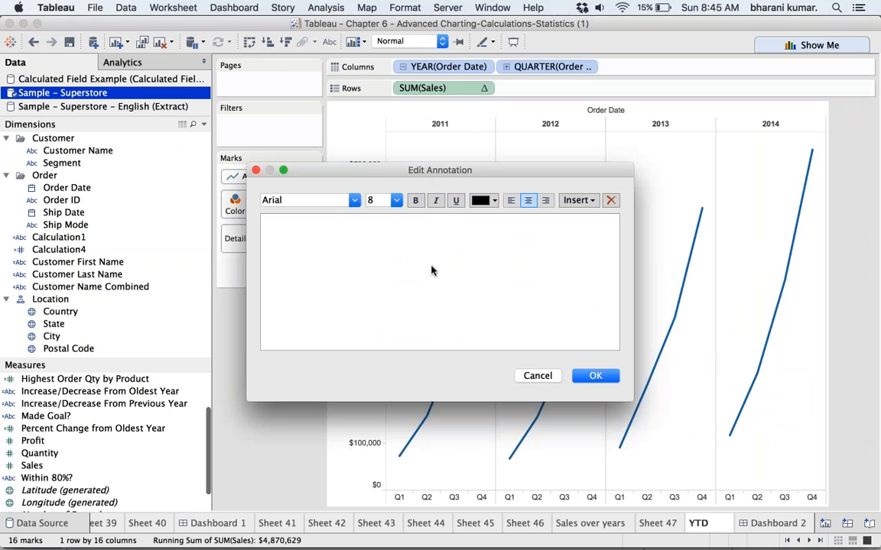
type("YTD")
left_click_drag(459, 223, 420, 220)
left_click(397, 200)
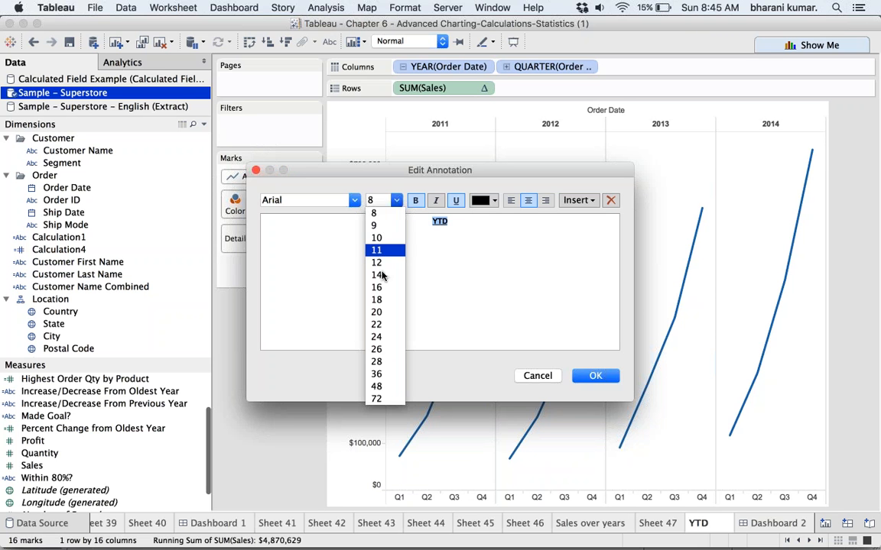
left_click(376, 287)
left_click(596, 377)
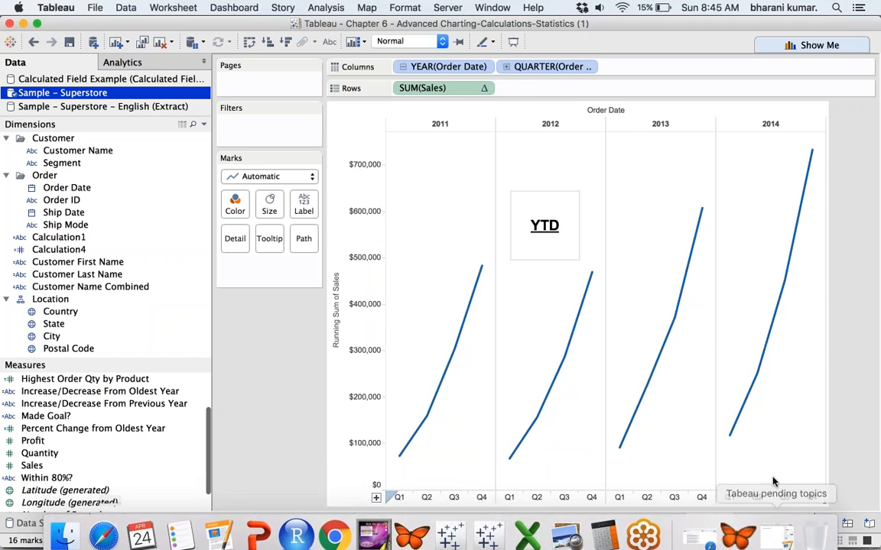
Check the 2011 Q1 running sum on Dashboard 2, switch to Excel and enter YTD in E1 and 74448 in E2.
left_click(770, 524)
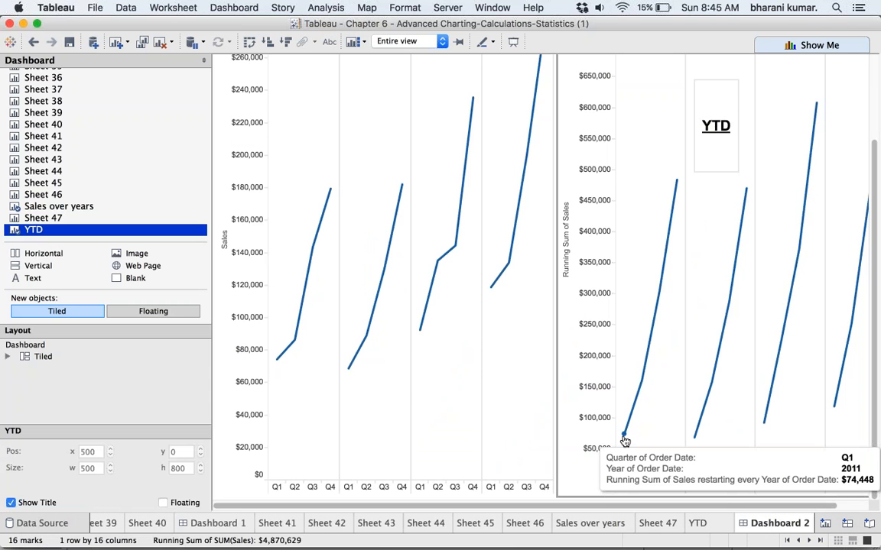
key("super+Tab")
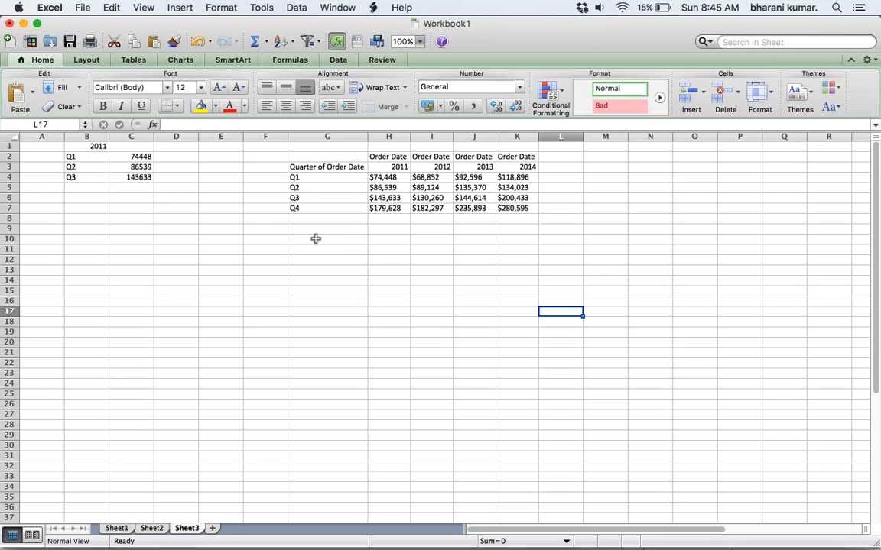
left_click(205, 146)
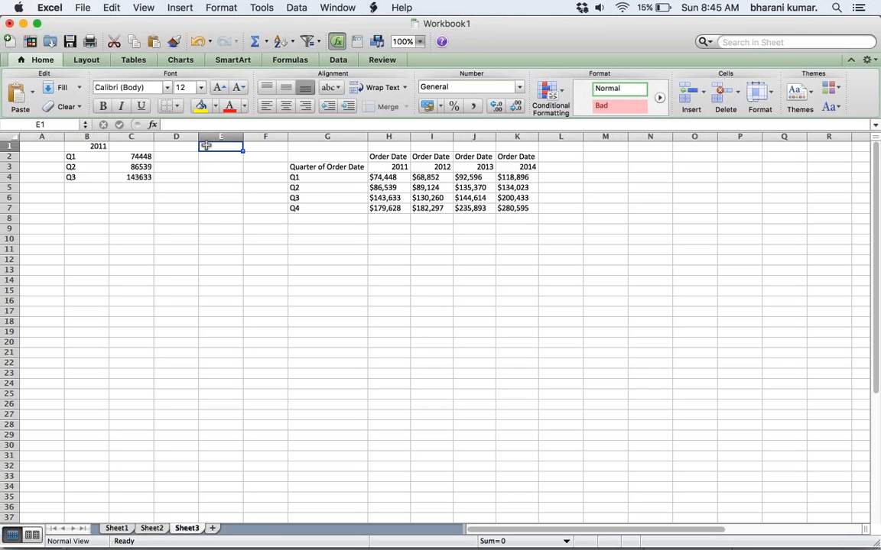
type("YTD")
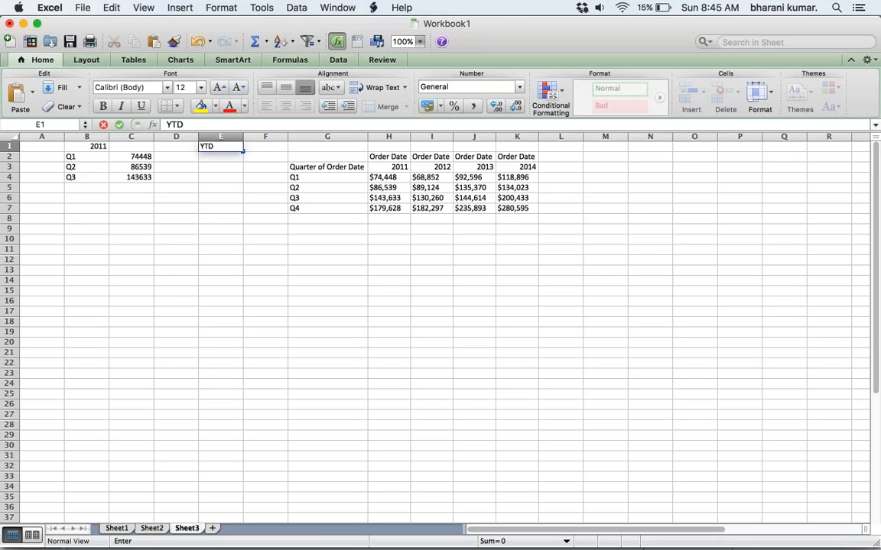
key("Return")
type("74448")
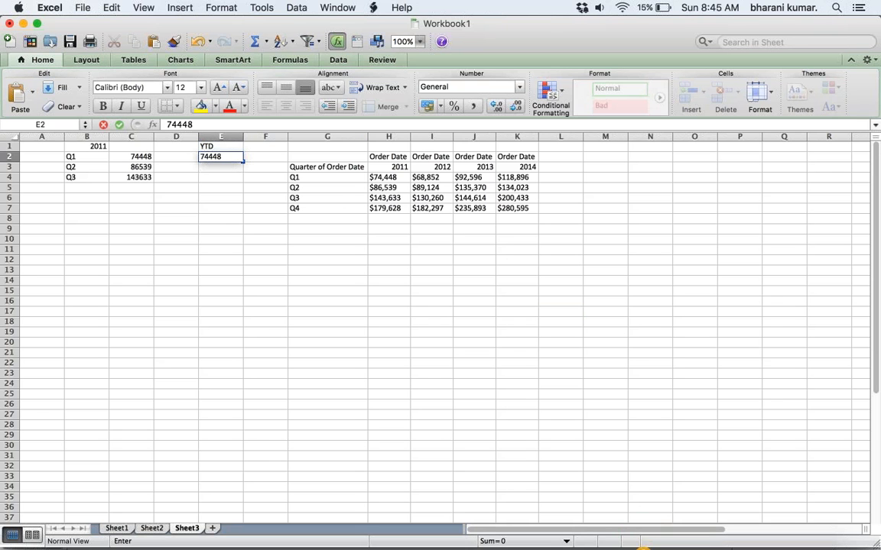
Look up the 2011 Q2 running sum in the Tableau dashboard and enter 160987 in cell E3 in Excel.
left_click(643, 546)
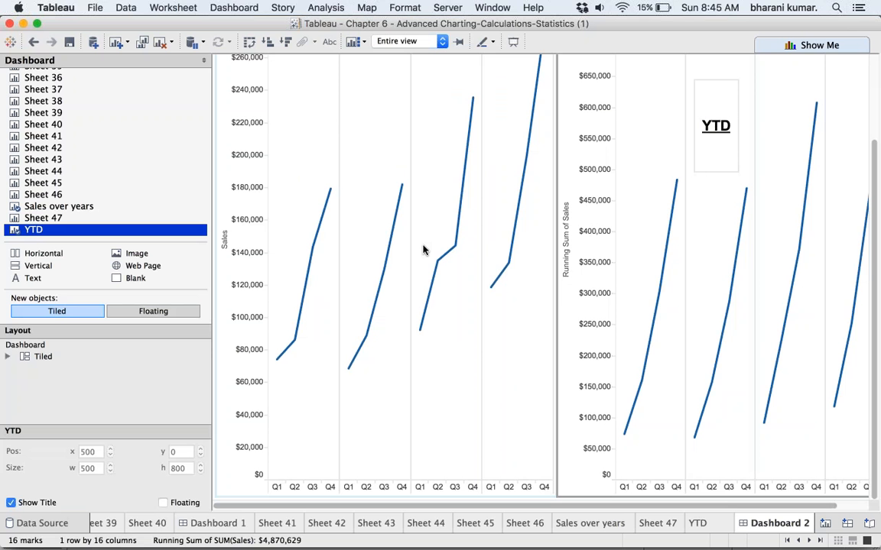
mouse_move(642, 384)
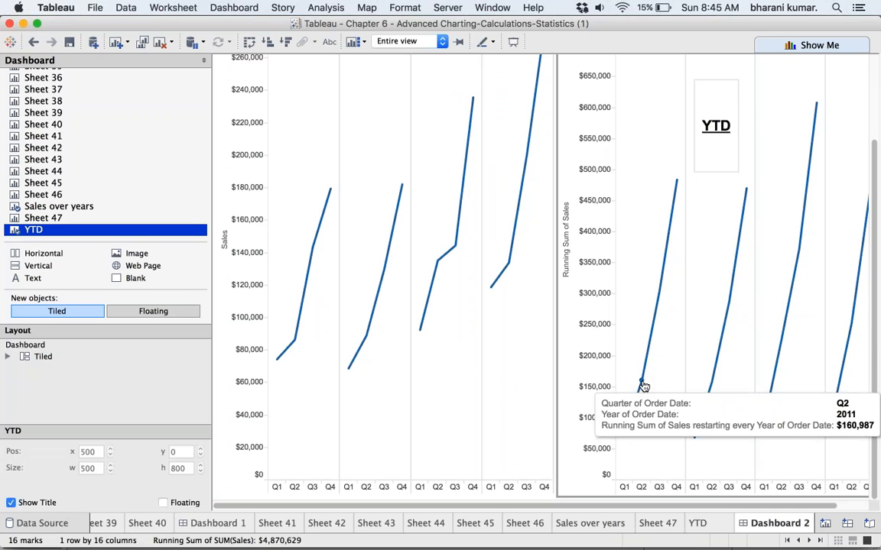
key("super+Tab")
key("Return")
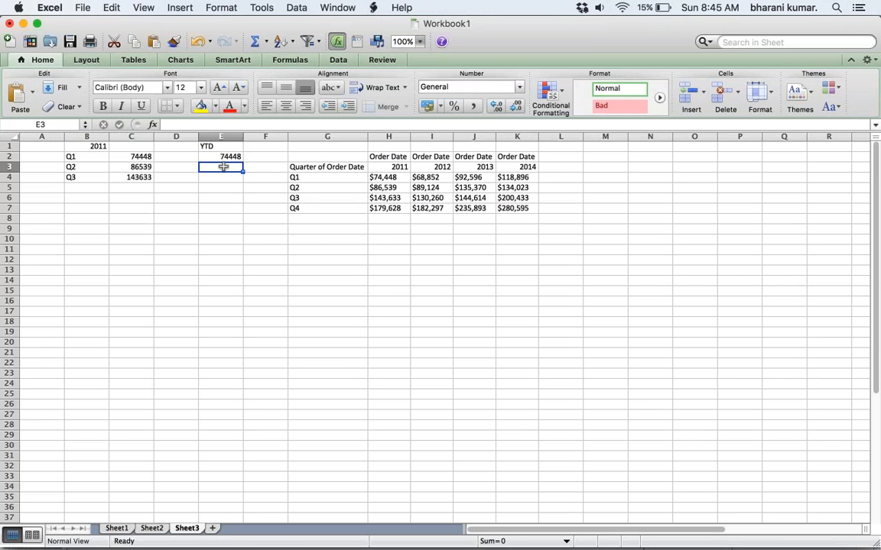
key("super+Tab")
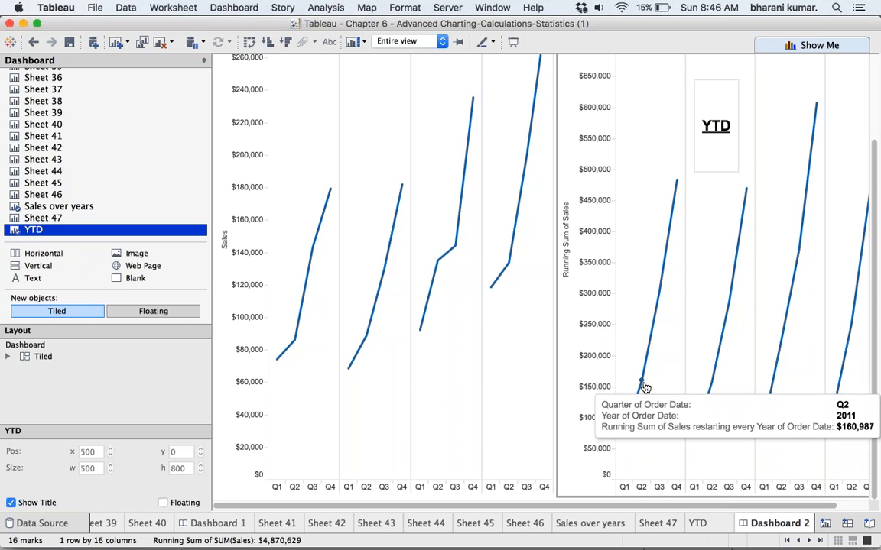
key("super+Tab")
type("160987")
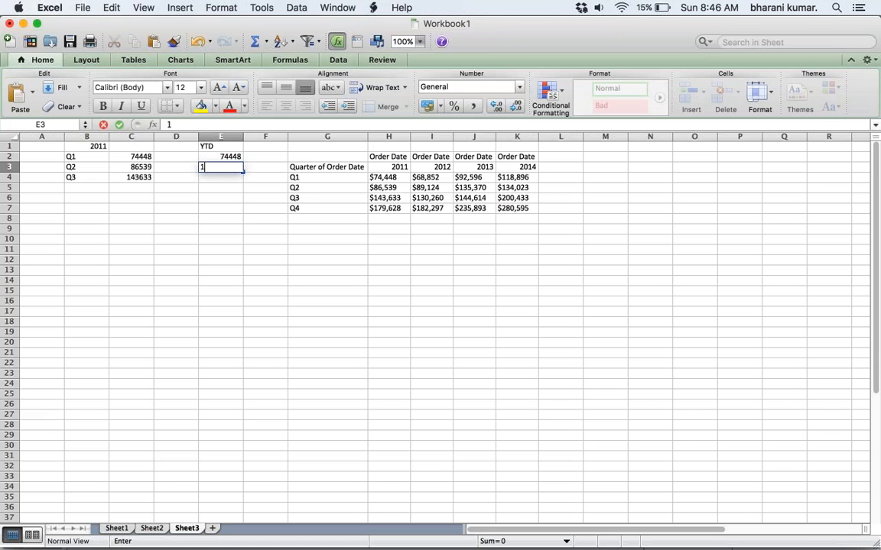
left_click(244, 298)
Look up the 2011 Q3 running sum in the Tableau dashboard and enter 304620 in cell E4 in Excel.
key("super+Tab")
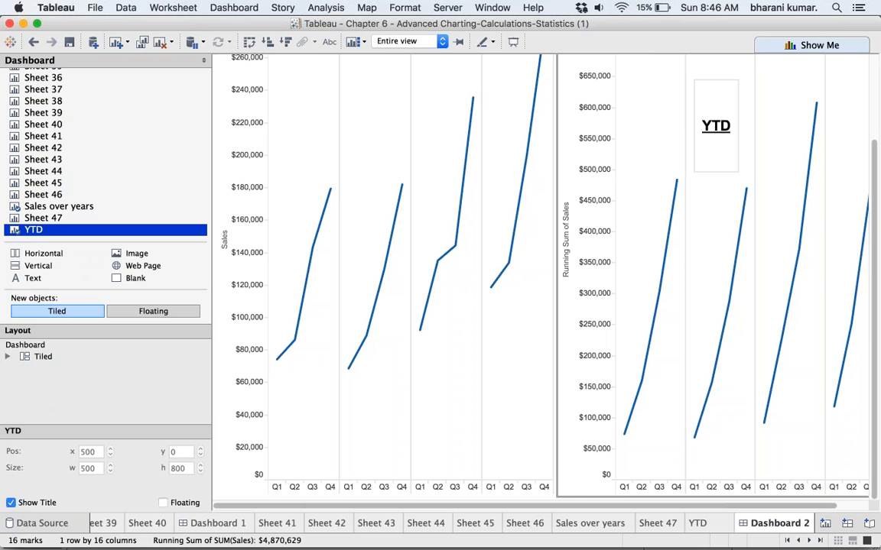
mouse_move(660, 294)
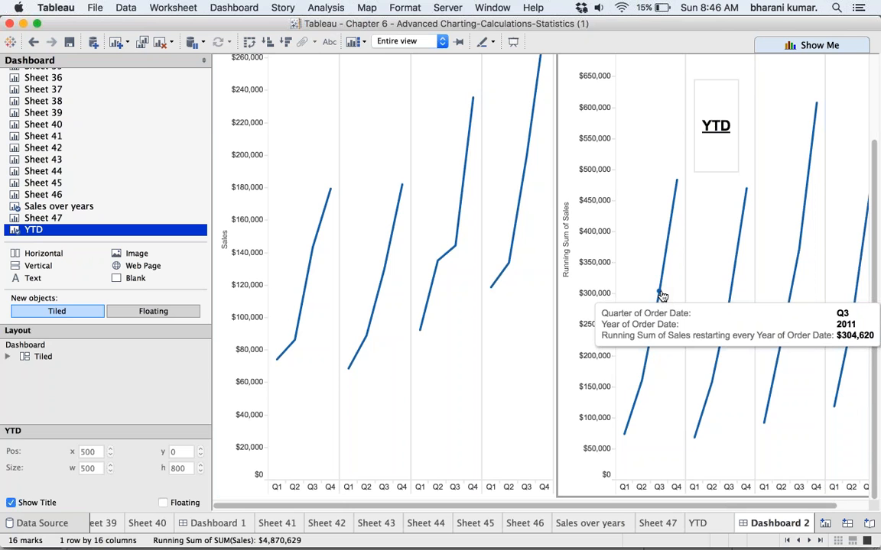
key("super+Tab")
left_click(217, 175)
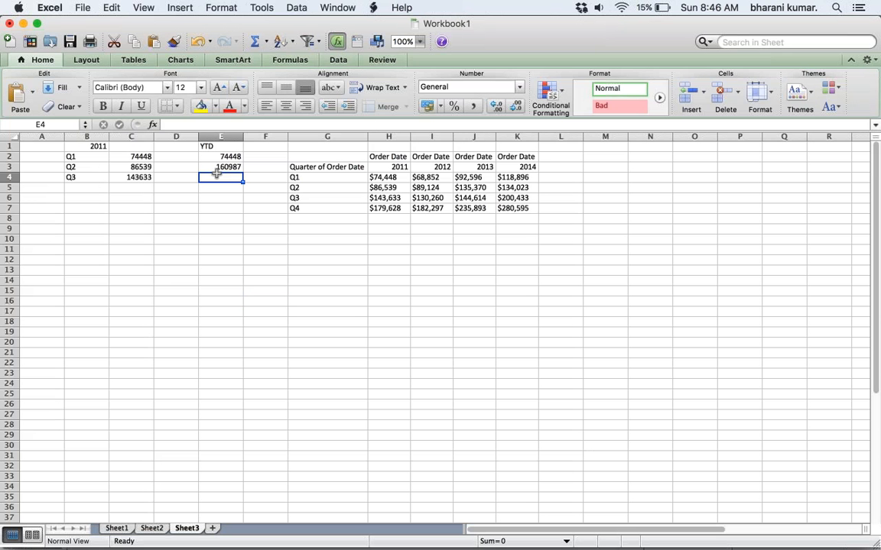
type("304")
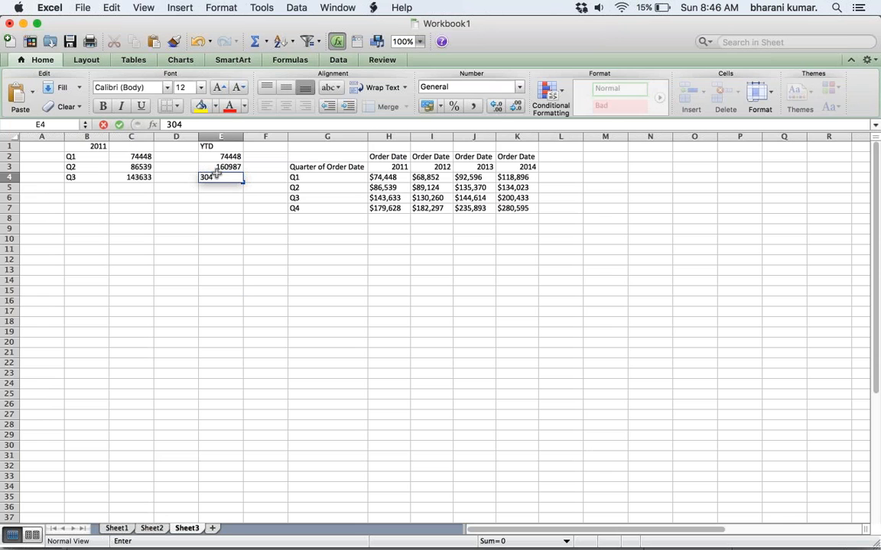
type("620")
left_click(327, 229)
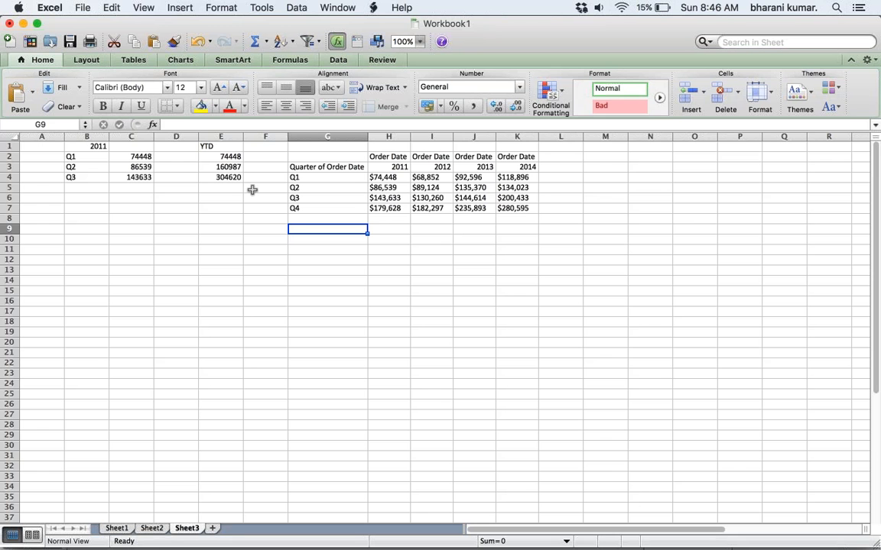
Make the YTD heading in E1 and the 2011 heading in B1 bold.
left_click(219, 147)
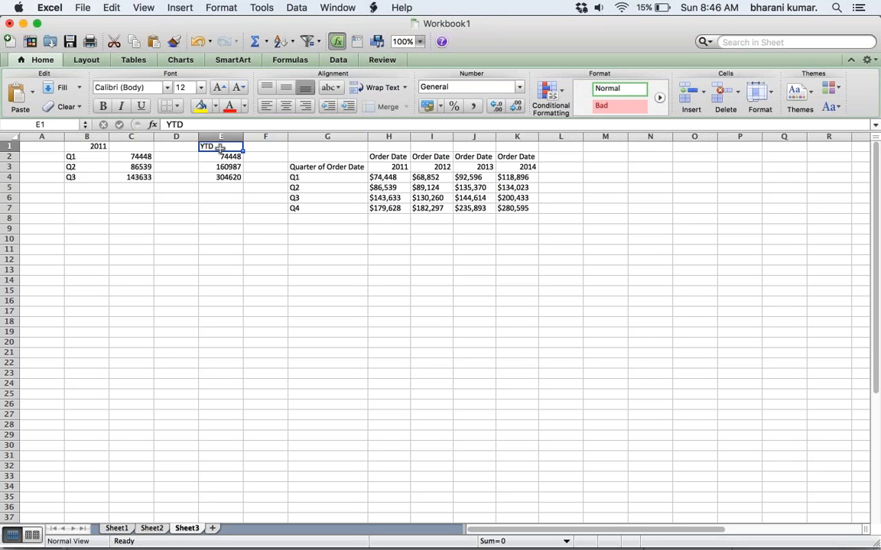
left_click(102, 106)
left_click(89, 147)
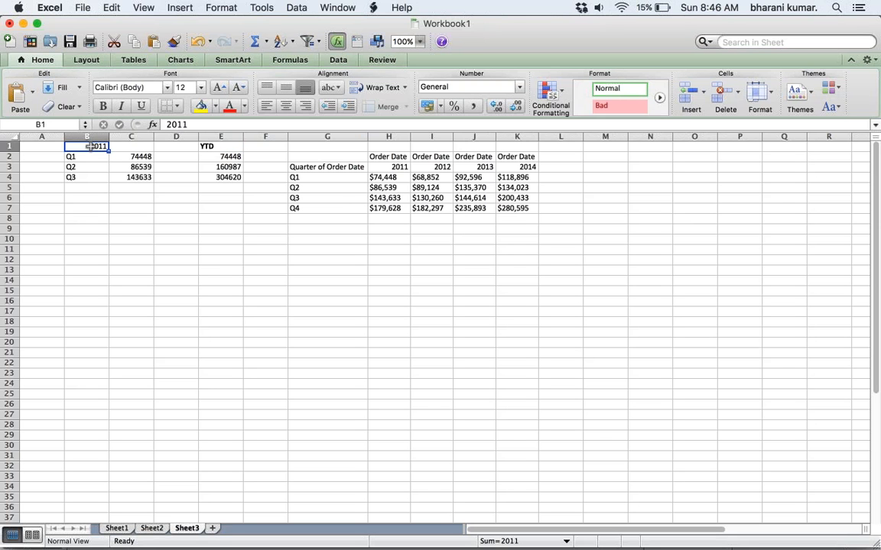
key("super+b")
left_click(227, 146)
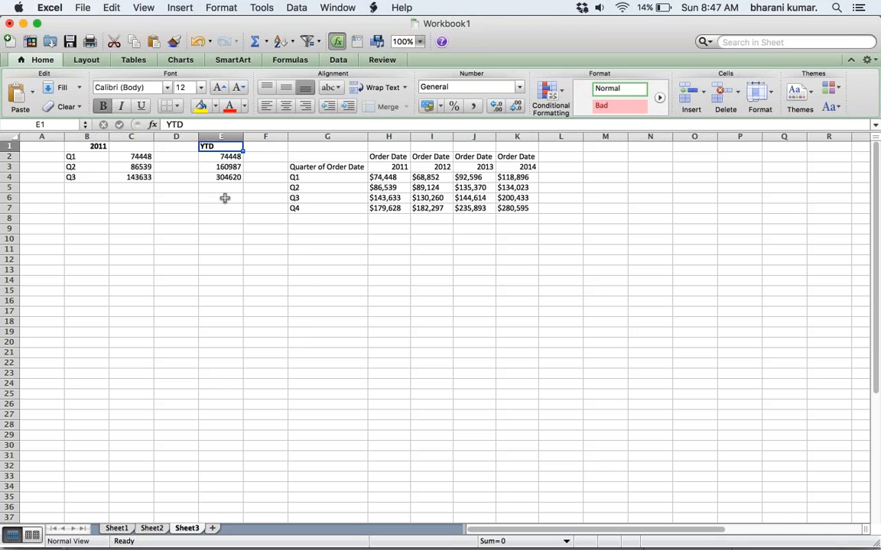
Enter a SUM formula over C2:C3 in cell E6 to cross-check the Q2 running total.
left_click(223, 197)
type("=sum")
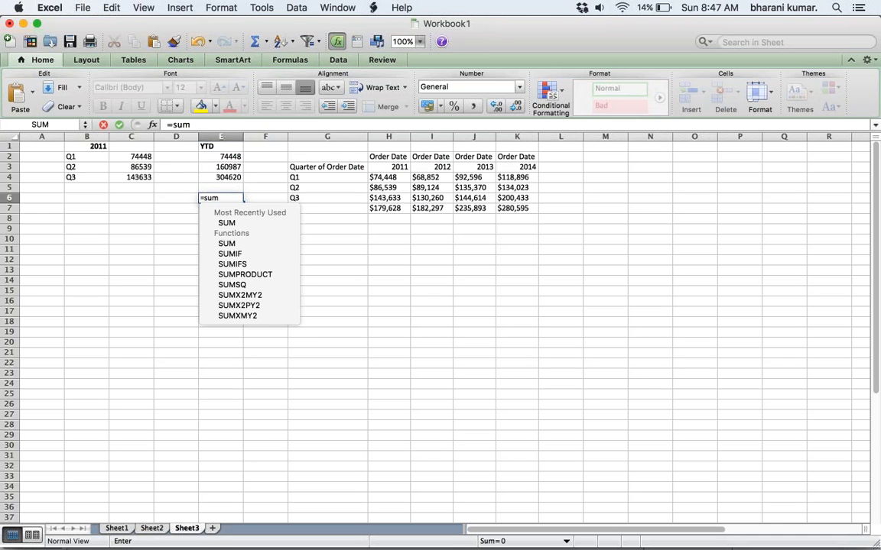
type("(")
left_click_drag(141, 157, 141, 169)
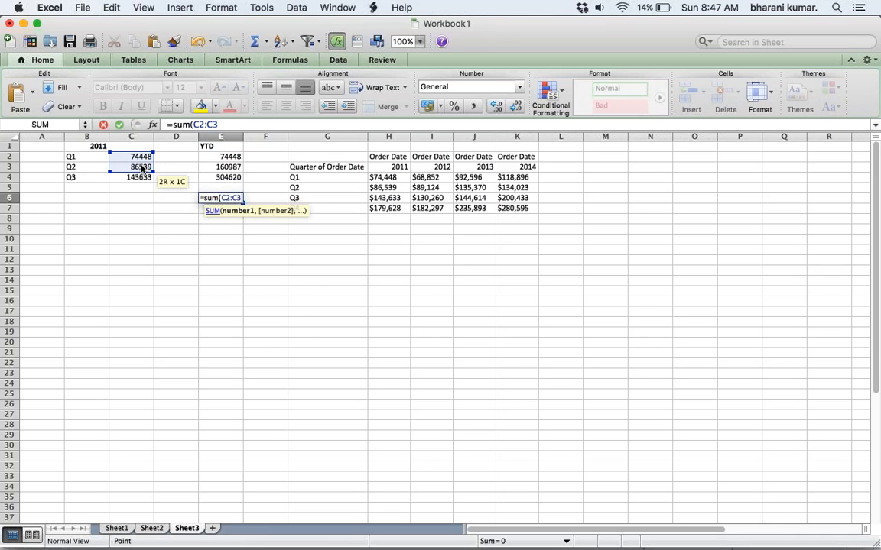
key("Return")
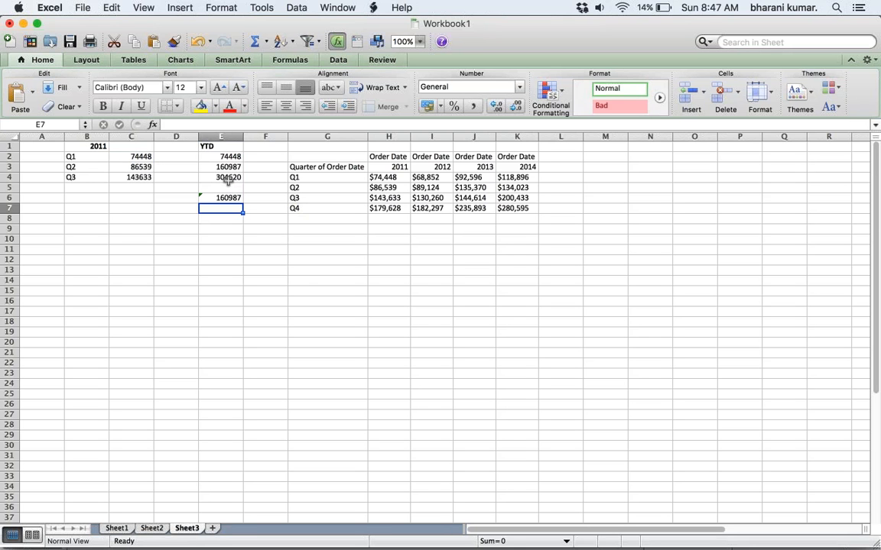
Enter a SUM formula over C2:C4 in cell E8 to cross-check the Q3 running total.
left_click(227, 177)
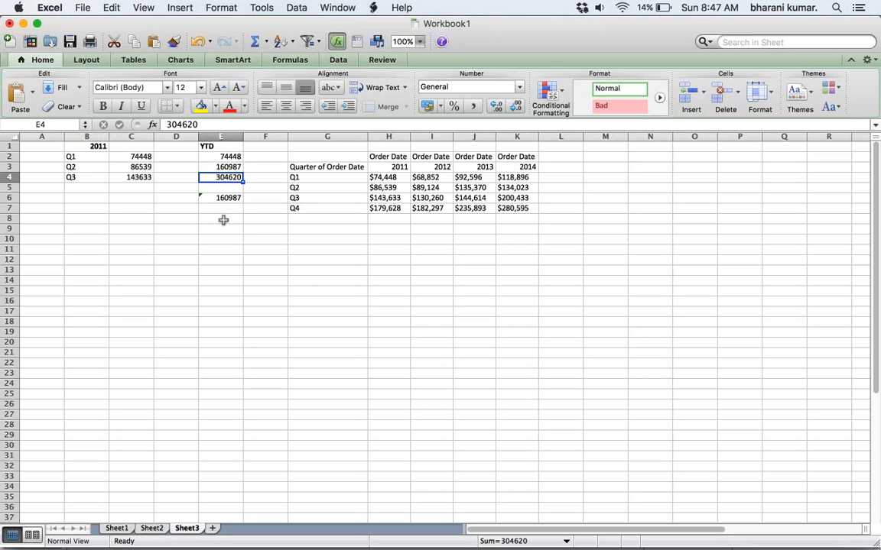
left_click(223, 218)
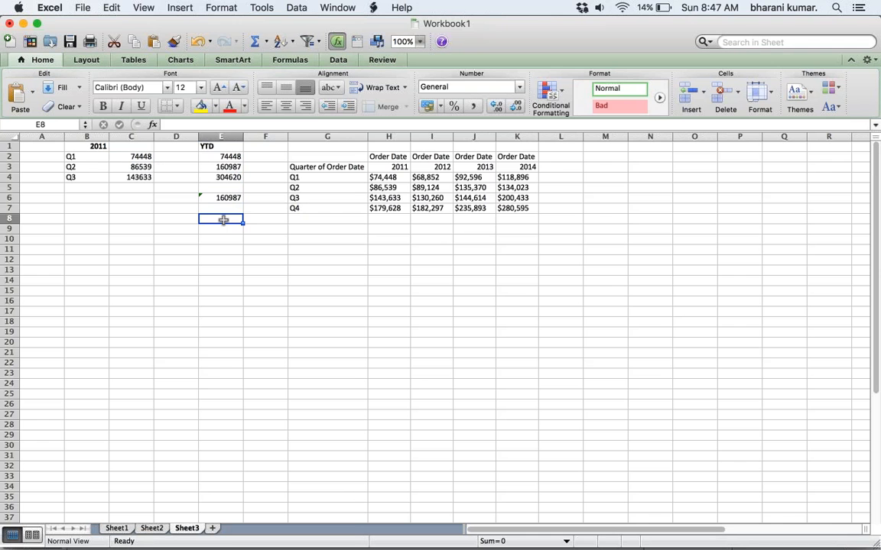
type("=sum(")
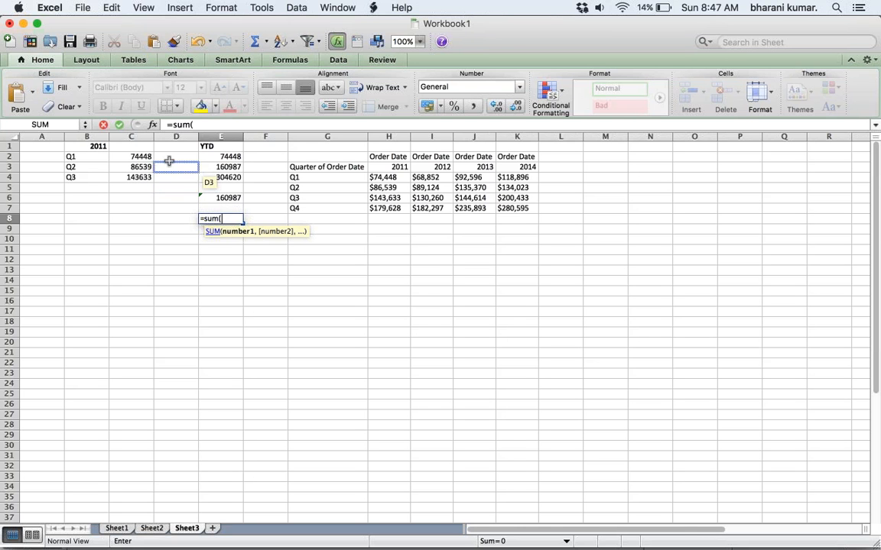
left_click_drag(143, 159, 145, 182)
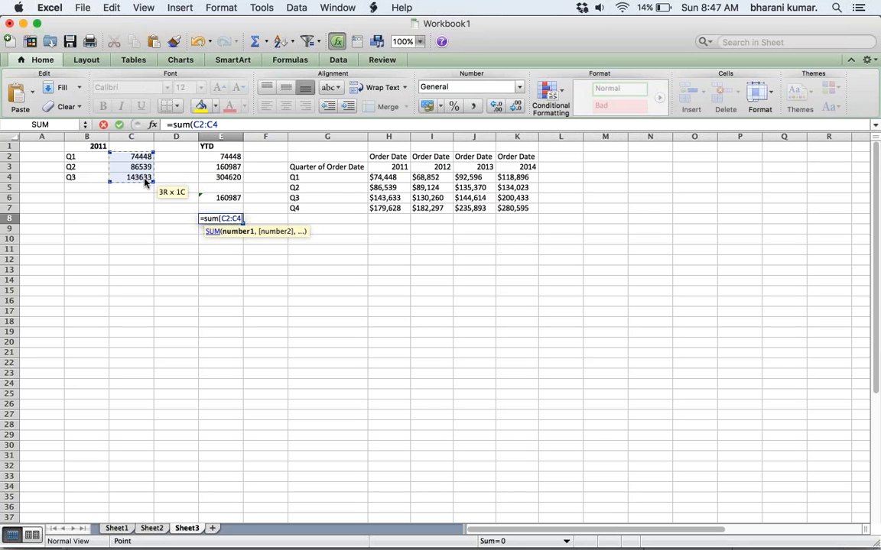
type(")")
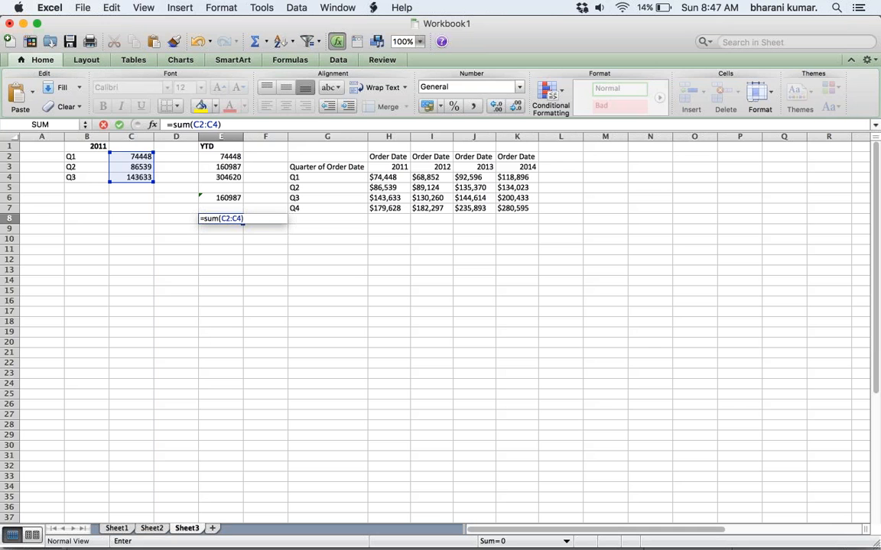
key("Return")
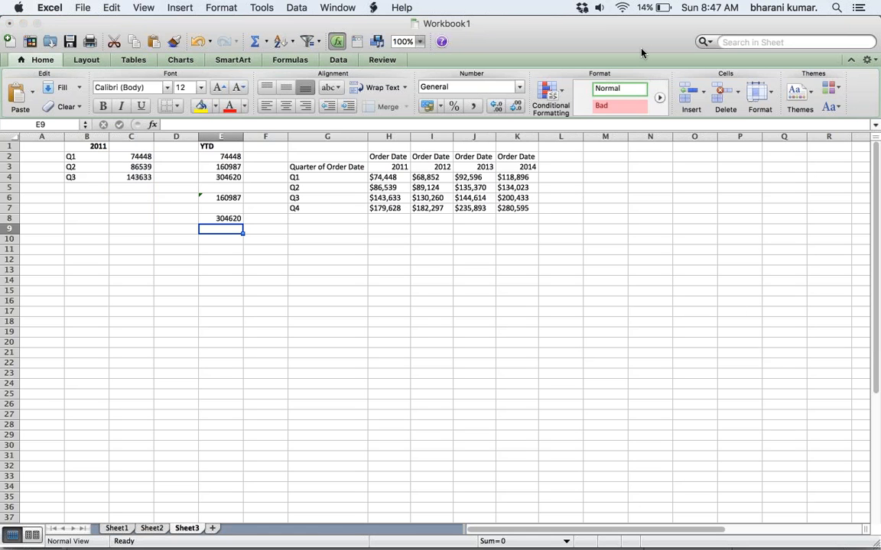
Switch to Tableau and expand the quarterly Order Date to months on the Sales over years sheet.
mouse_move(567, 547)
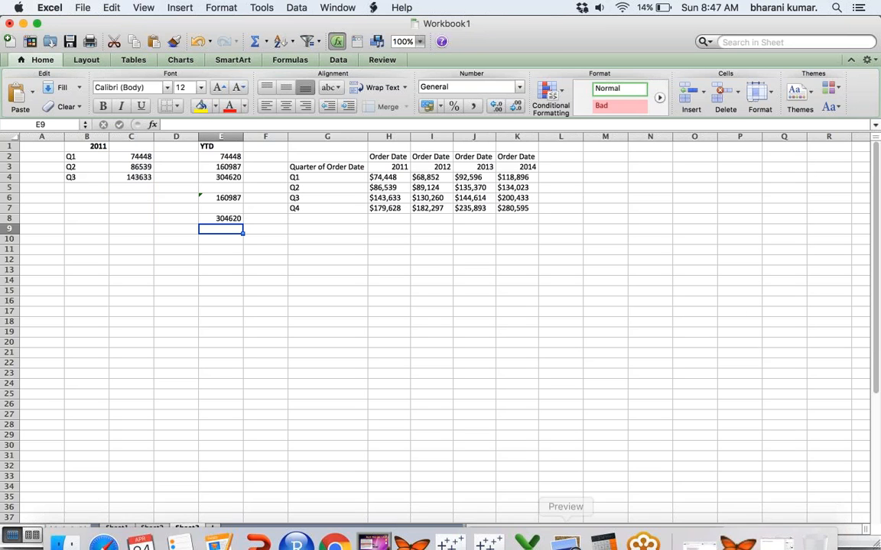
left_click(493, 539)
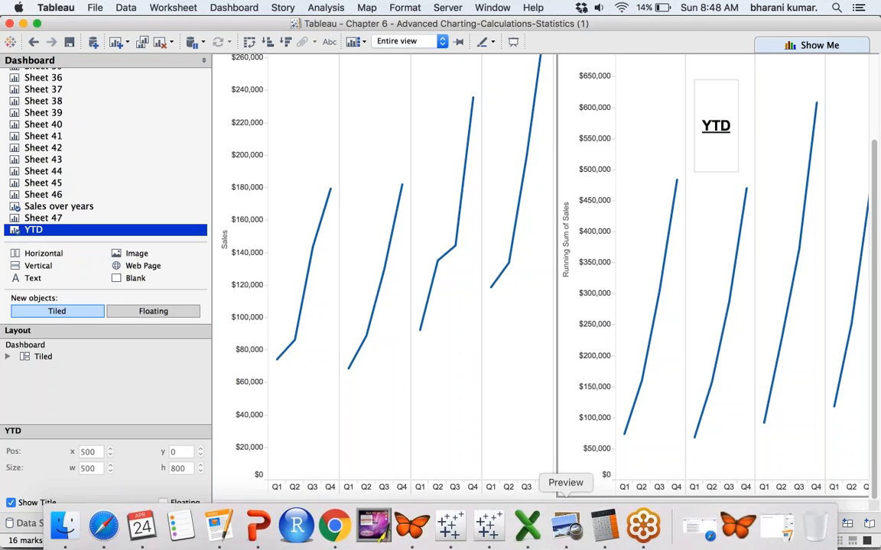
left_click(659, 522)
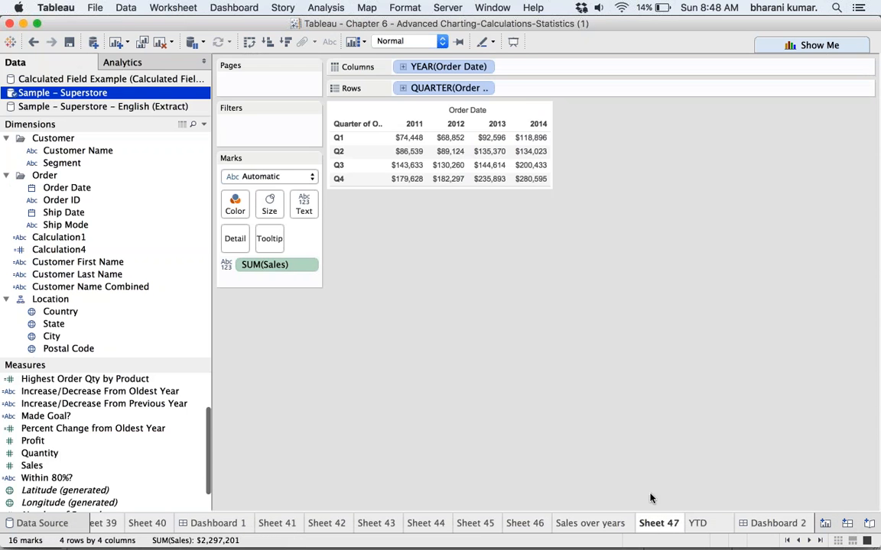
left_click(600, 525)
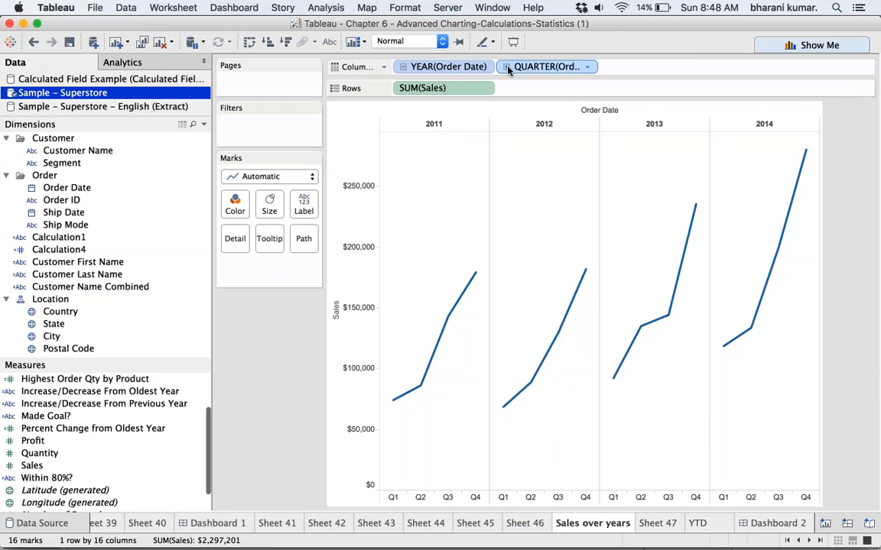
left_click(506, 67)
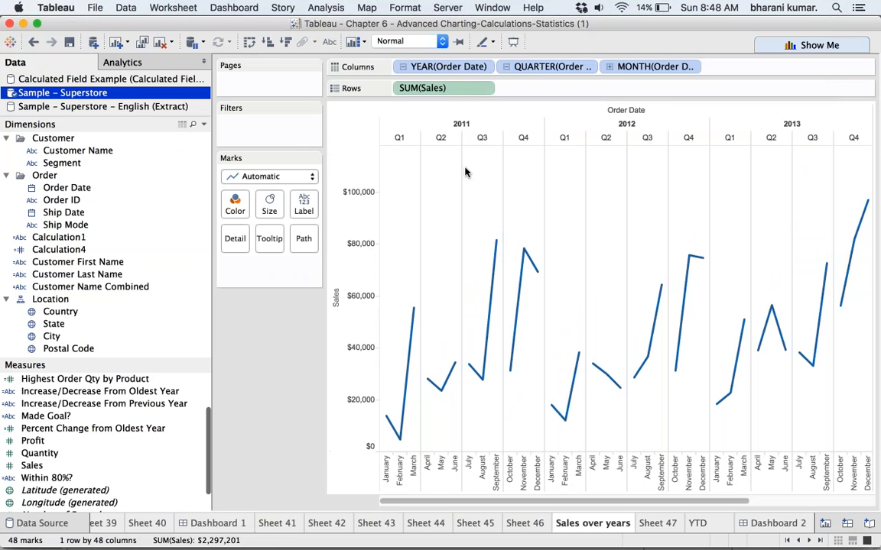
Apply the Running total quick table calculation to SUM(Sales) in the monthly chart and examine the line.
left_click(483, 89)
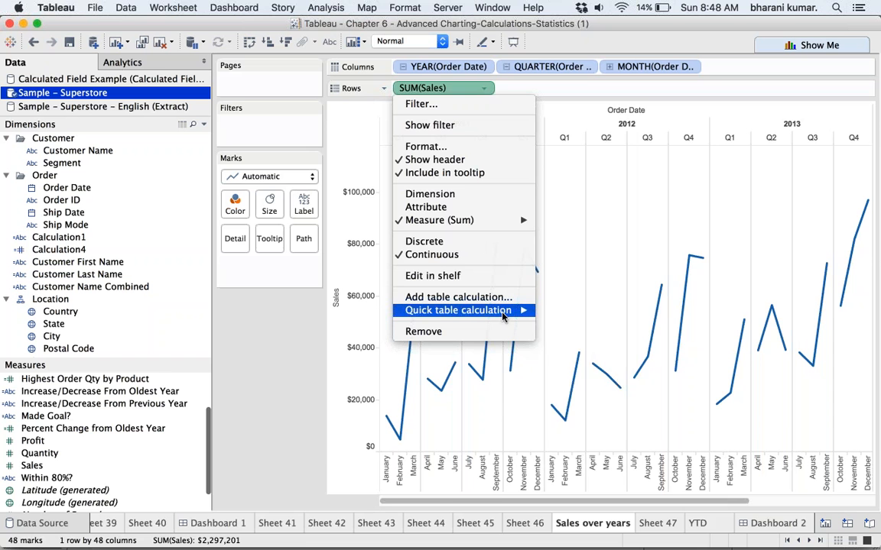
mouse_move(501, 309)
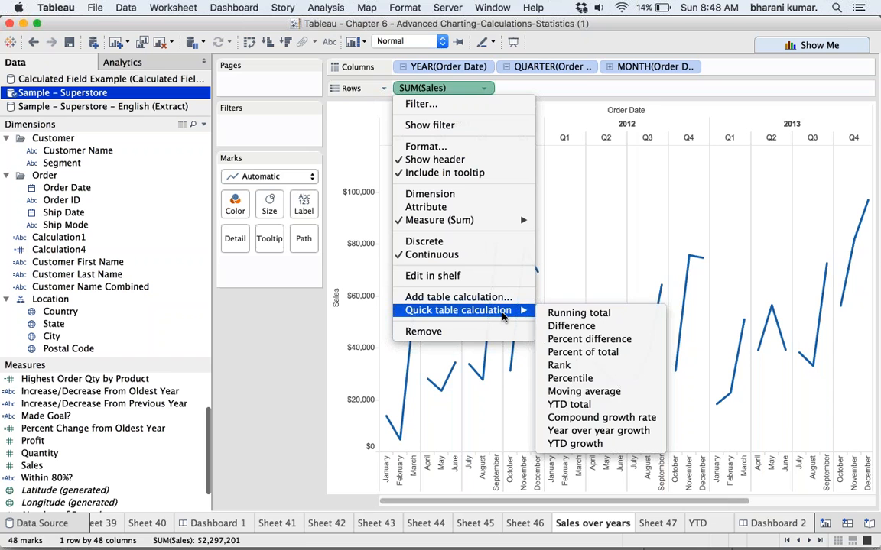
left_click(573, 314)
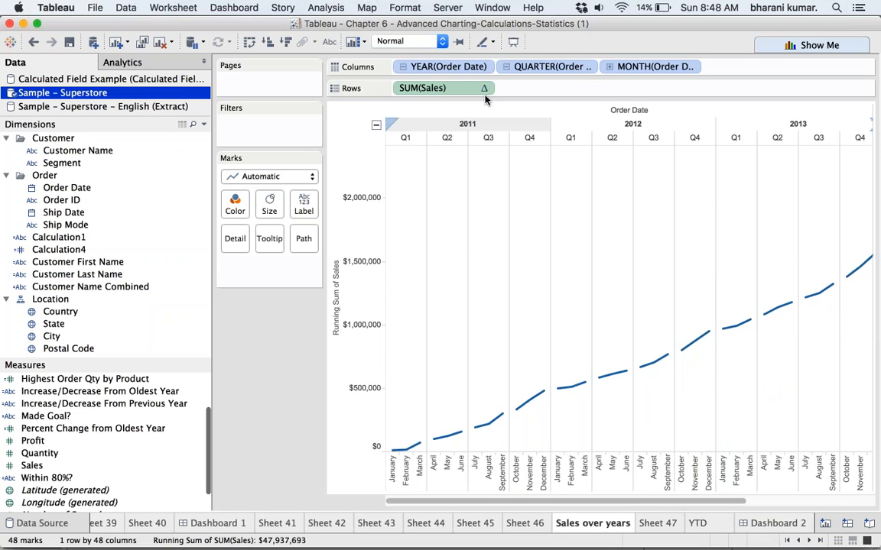
mouse_move(546, 397)
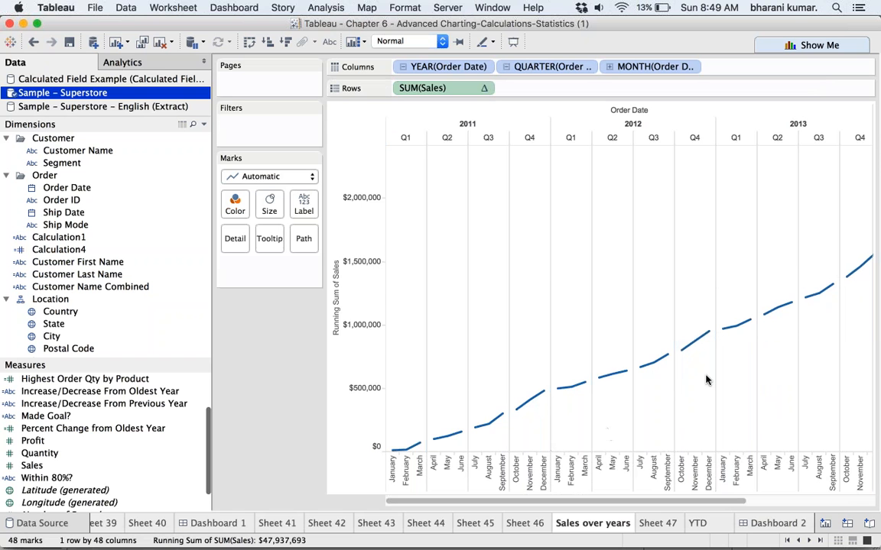
Set the quick table calculation of SUM(Sales) to YTD total on the Sales over years sheet.
left_click(483, 89)
mouse_move(493, 337)
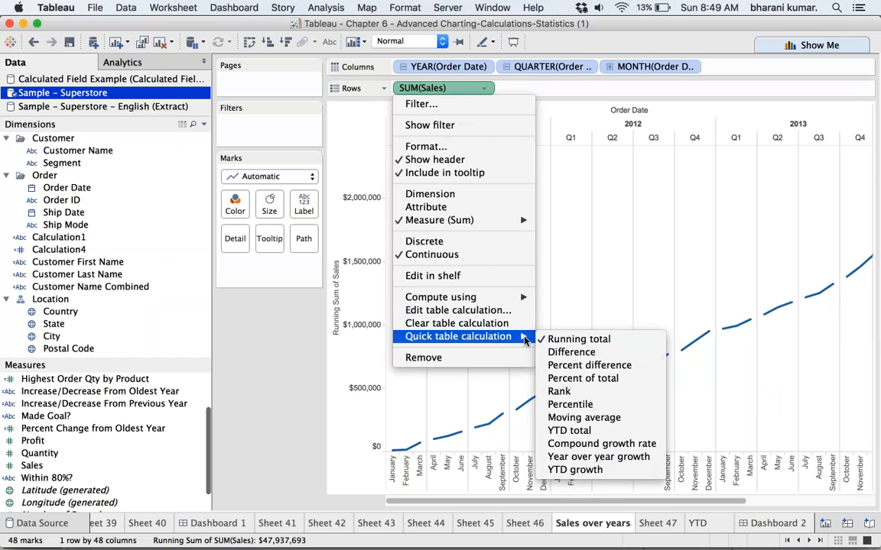
left_click(585, 433)
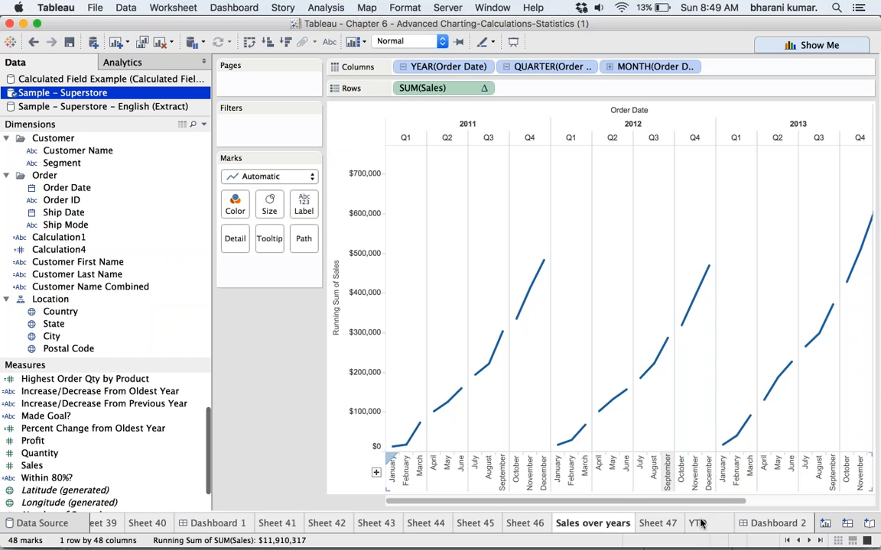
Create a new worksheet charting Sales in rows against Order Date in columns, expanded to year and quarter.
mouse_move(701, 525)
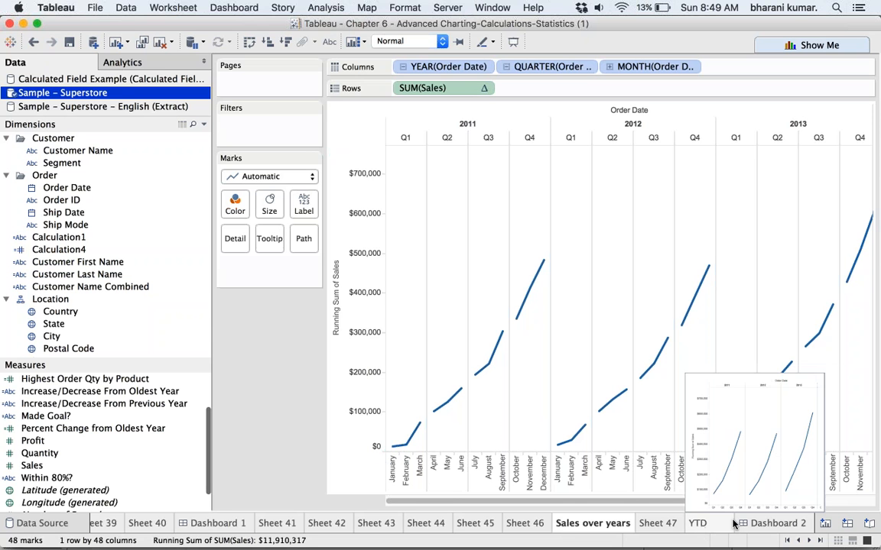
left_click(825, 525)
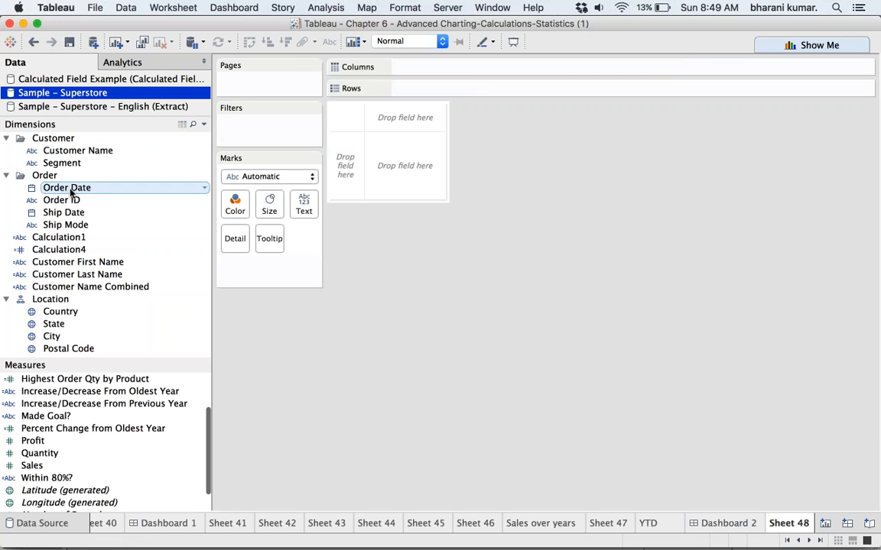
left_click_drag(71, 192, 399, 67)
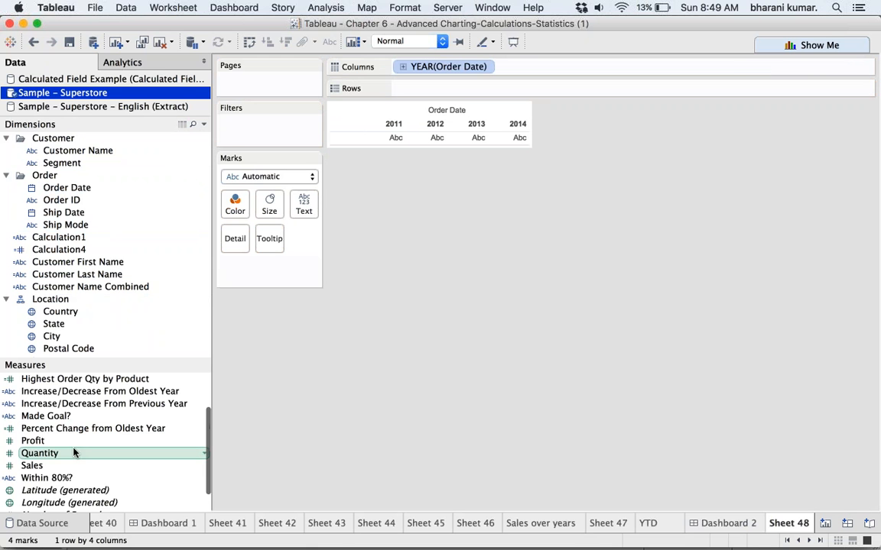
left_click_drag(78, 463, 459, 89)
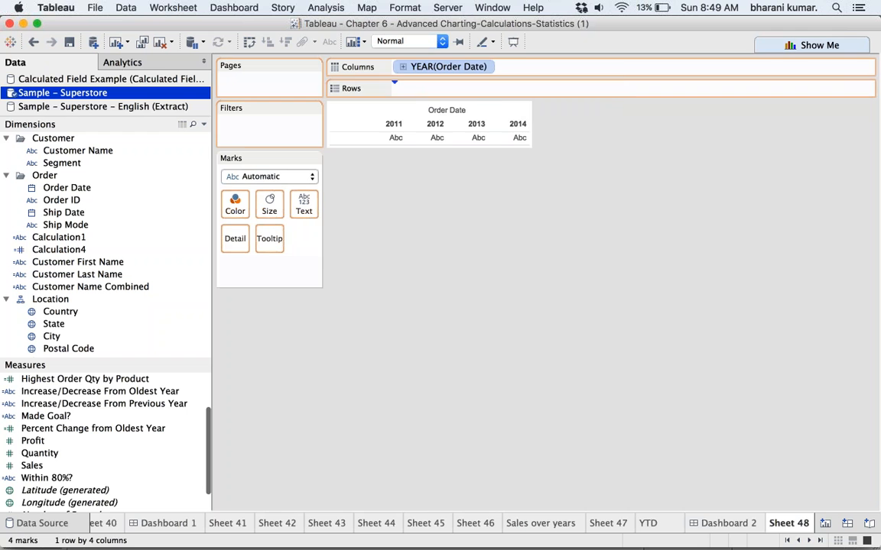
left_click(403, 67)
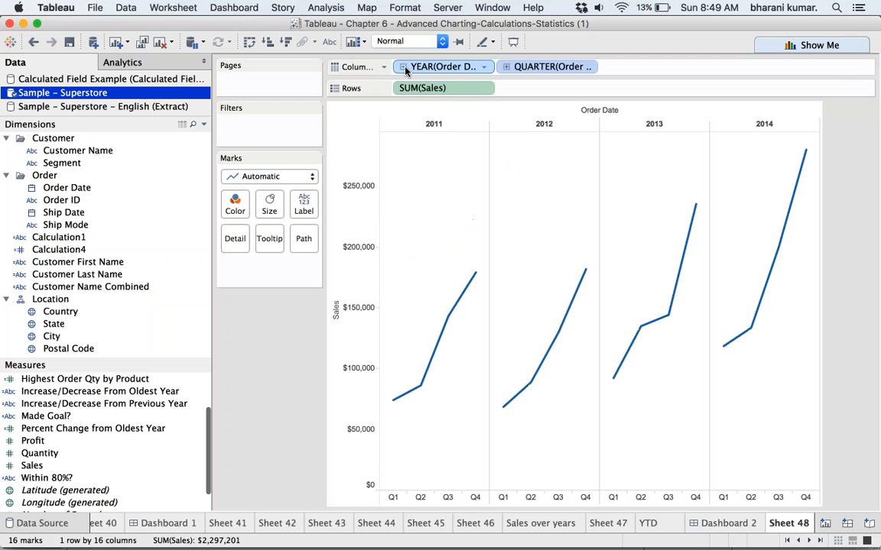
Apply the YTD growth quick table calculation to SUM(Sales) on the new worksheet.
left_click(483, 88)
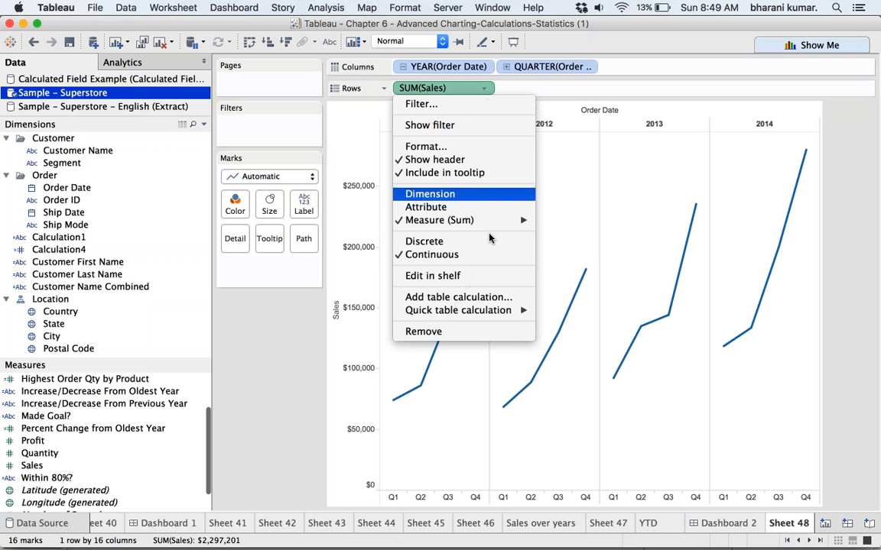
mouse_move(496, 313)
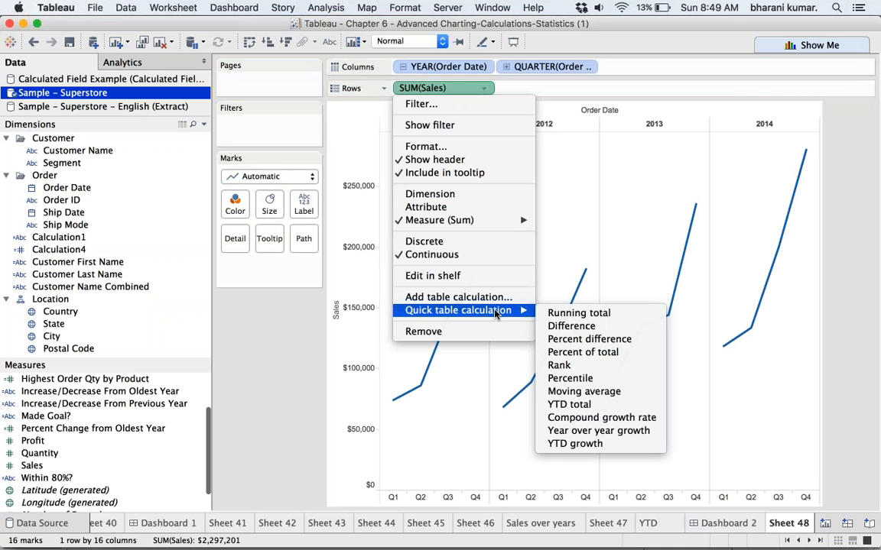
left_click(616, 444)
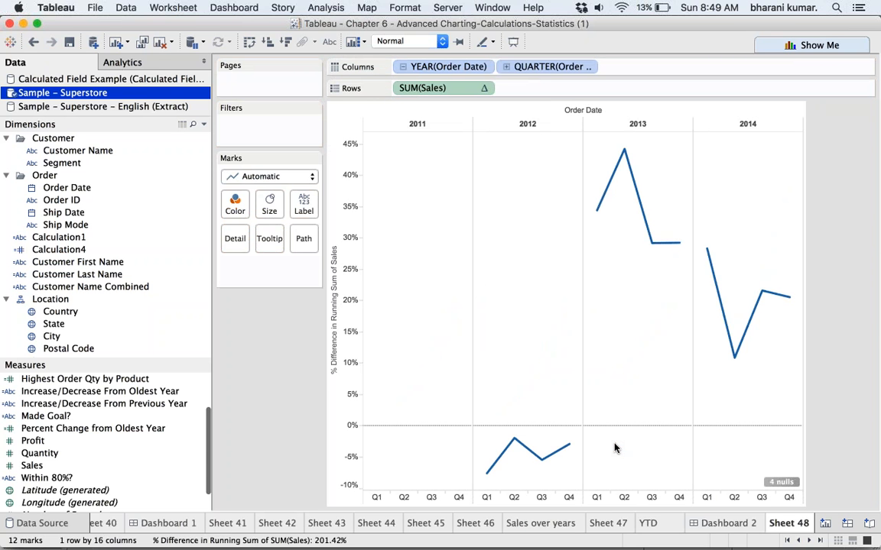
Rename Sheet 48 as YTD Growth.
right_click(780, 525)
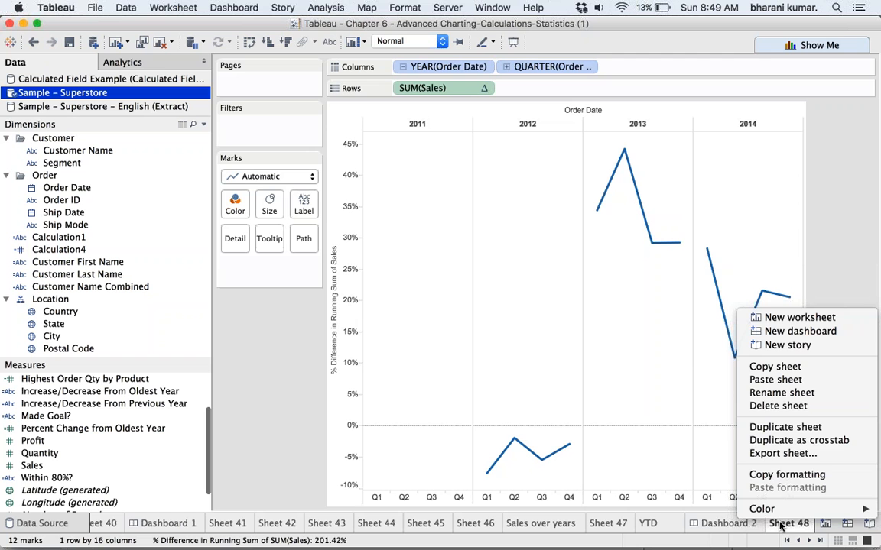
left_click(801, 393)
type("YTD")
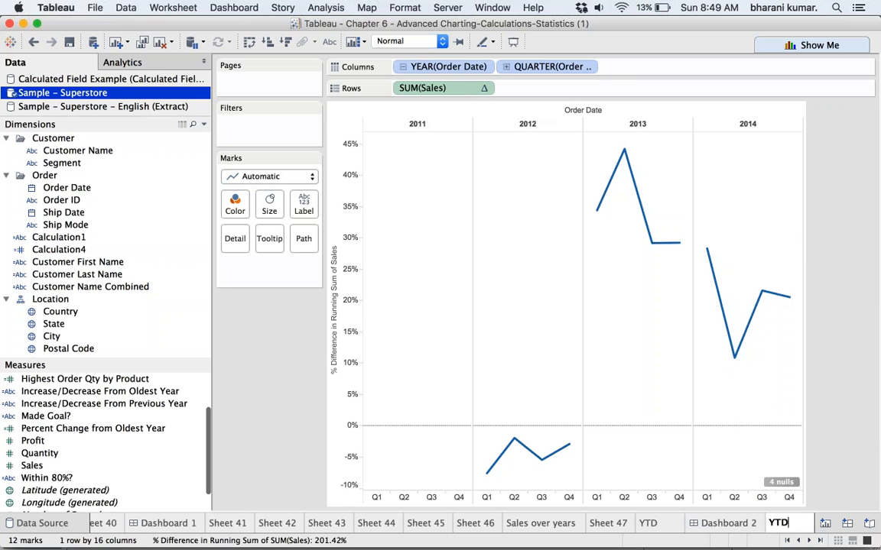
type(" Growth")
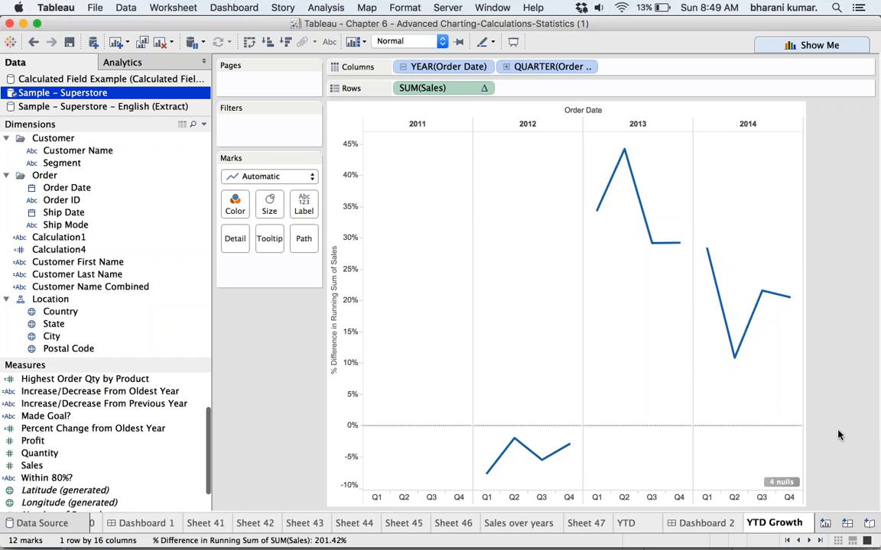
key("Return")
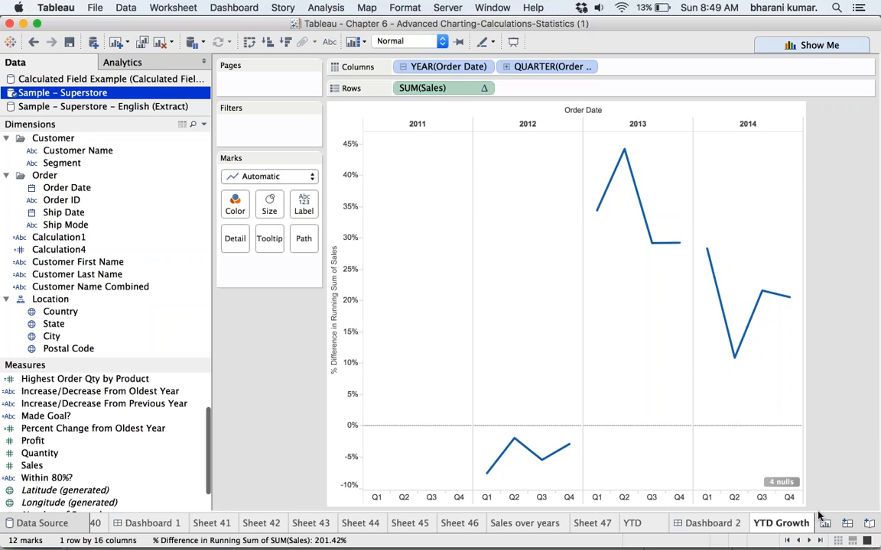
On Dashboard 2, remove the YTD sheet and place the YTD Growth sheet beside Sales over years instead.
left_click(728, 524)
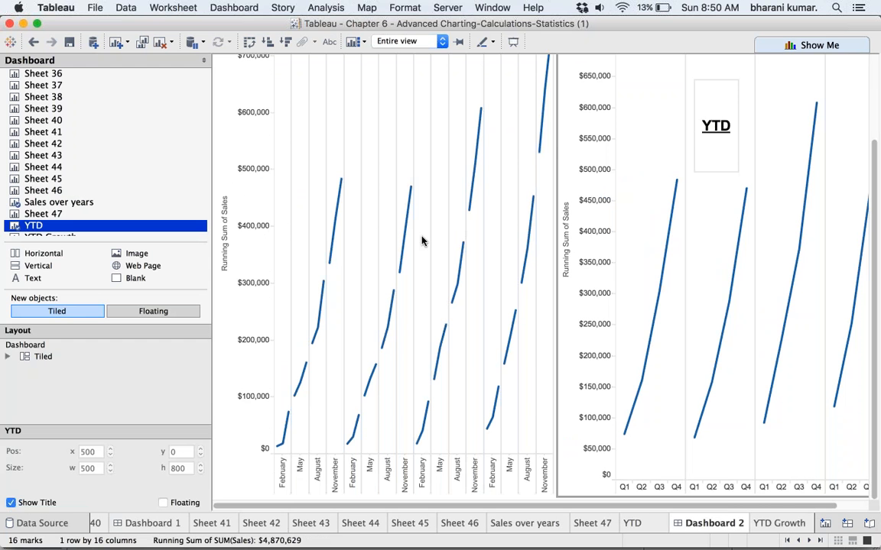
mouse_move(693, 436)
scroll(876, 132, "up", 3)
scroll(876, 132, "up", 2)
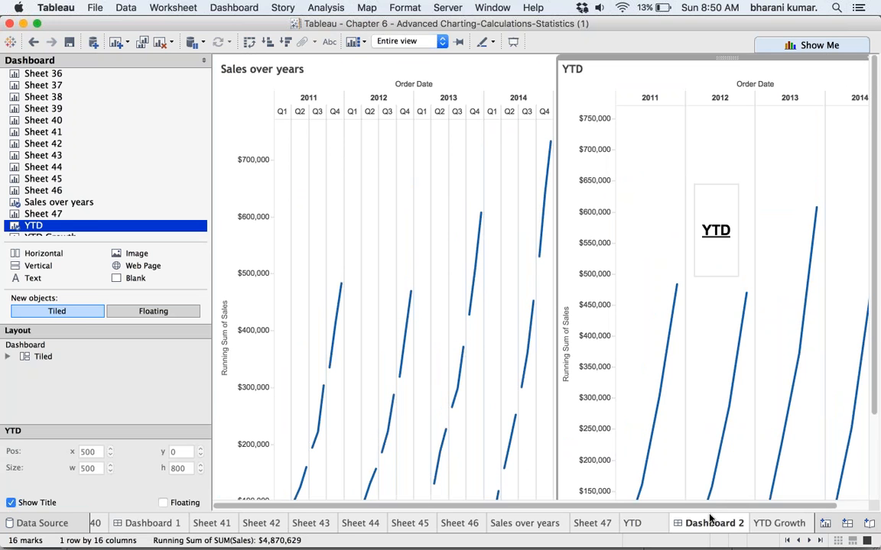
left_click_drag(717, 508, 747, 508)
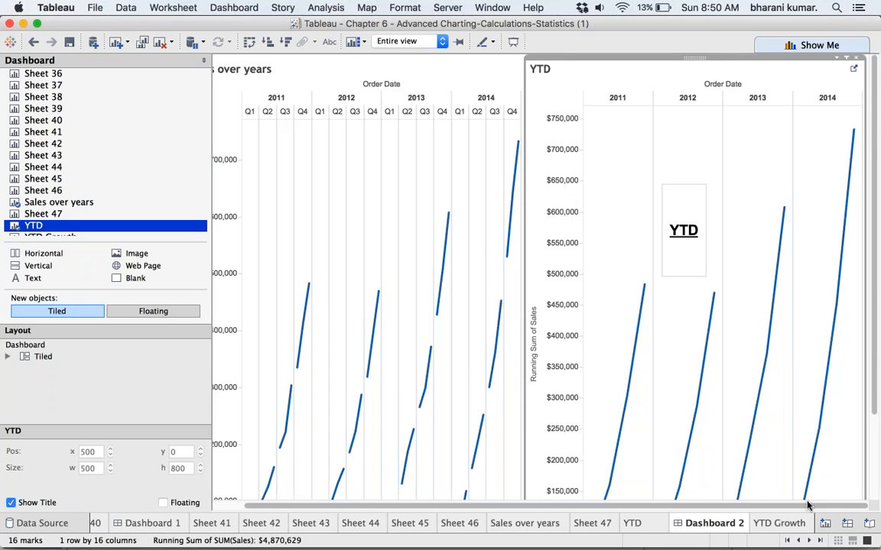
left_click(856, 59)
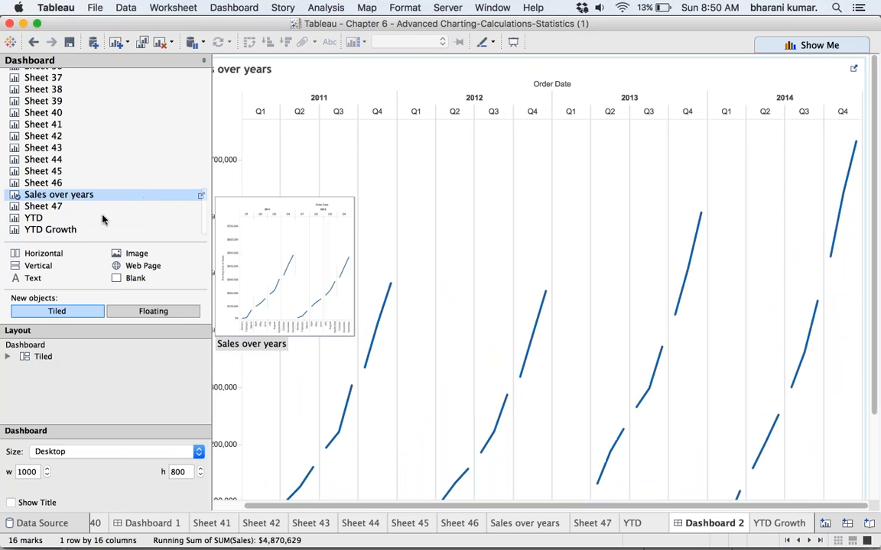
mouse_move(84, 233)
left_mouse_down()
mouse_move(433, 261)
mouse_move(817, 277)
mouse_move(799, 285)
left_mouse_up()
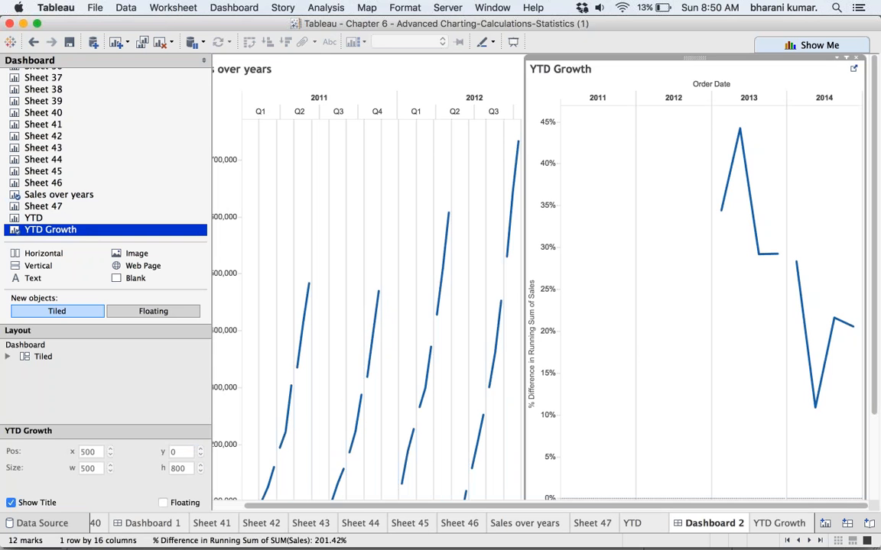
On the Sales over years sheet, collapse the order date to quarters and clear the running-sum table calculation from SUM(Sales).
left_click(527, 523)
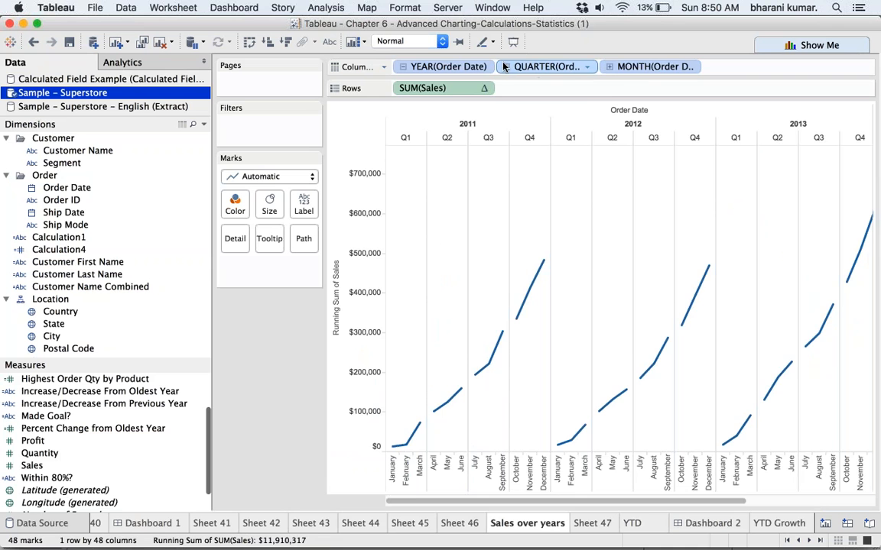
left_click(505, 67)
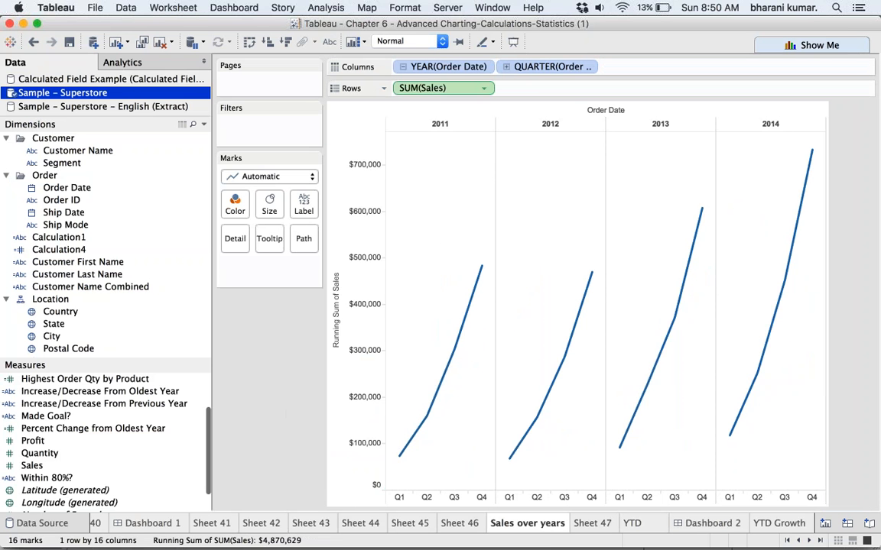
left_click(484, 90)
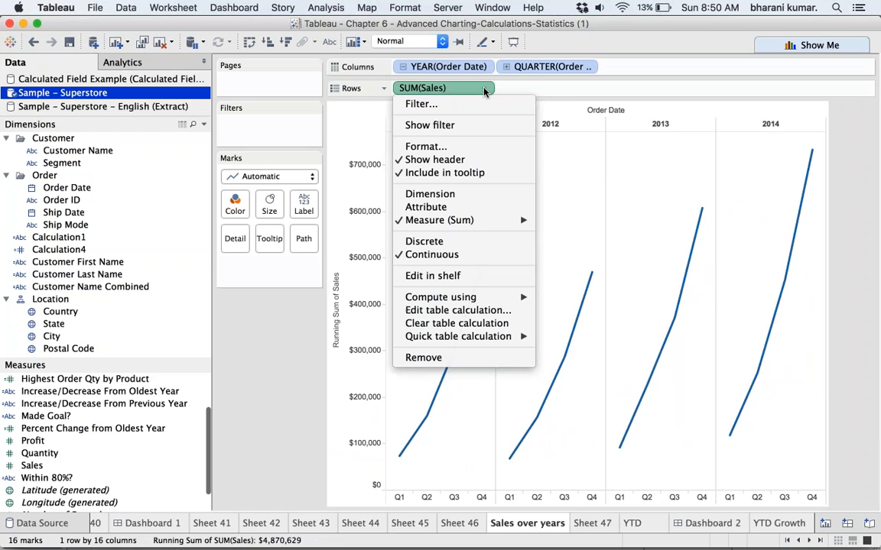
left_click(453, 324)
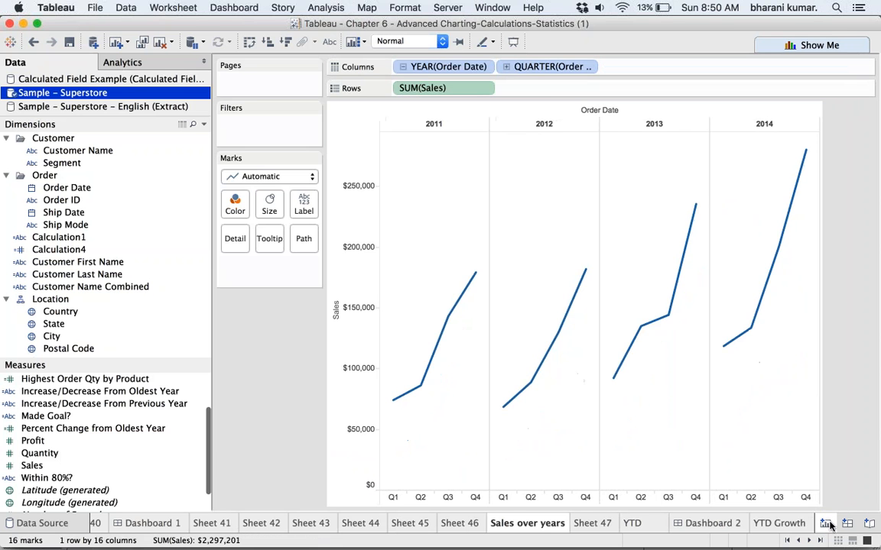
Check the YTD Growth sheet, and on Dashboard 2 compare the Q1 2012 growth with the Q1 sales of 2012 and 2011.
left_click(778, 524)
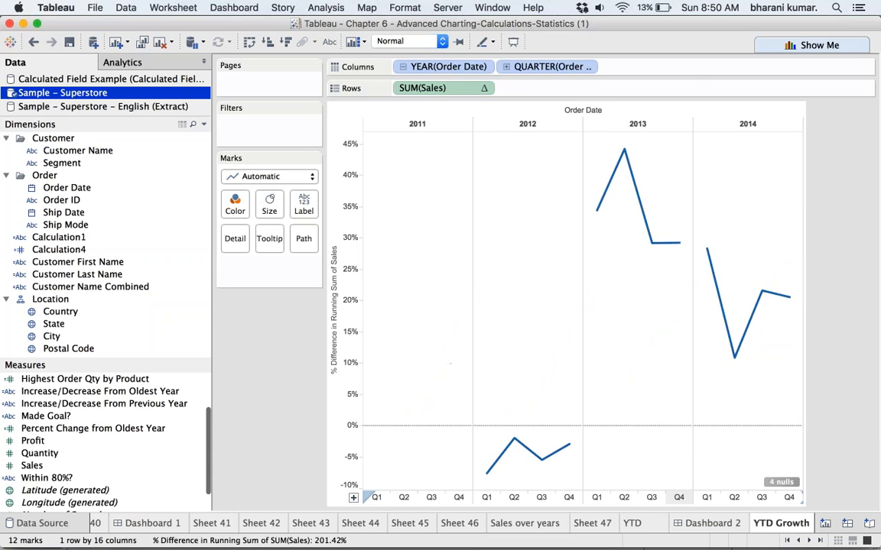
left_click(714, 524)
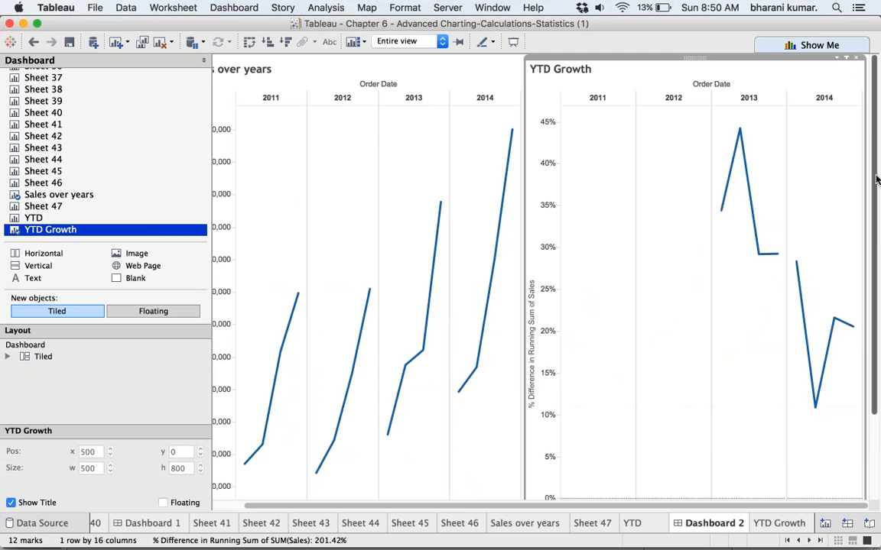
scroll(874, 164, "down", 5)
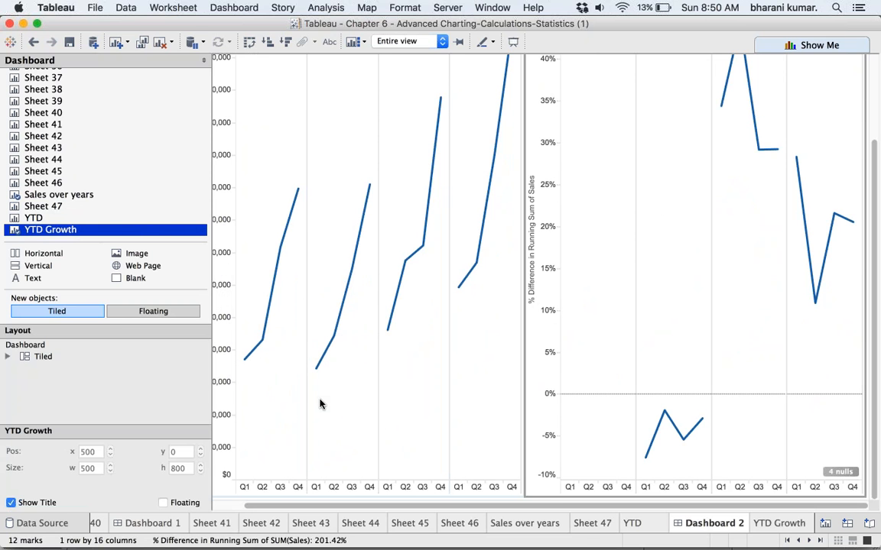
mouse_move(644, 458)
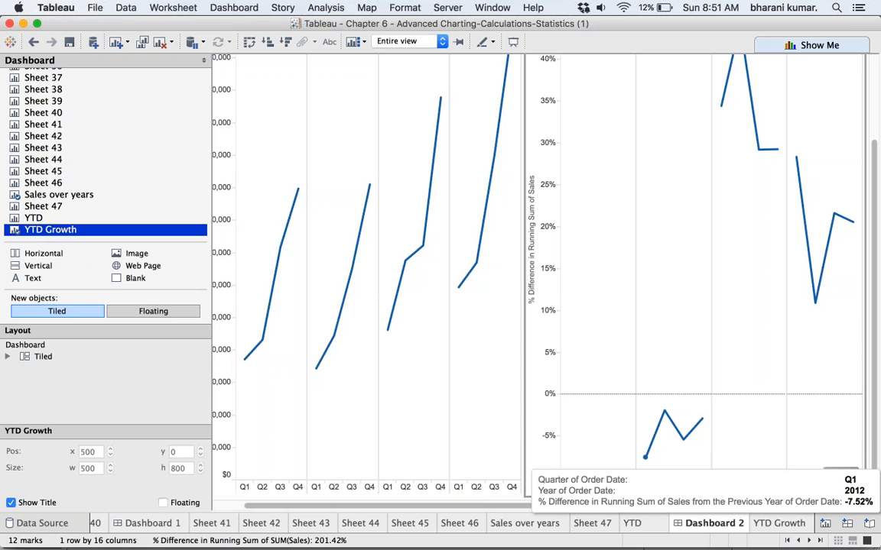
mouse_move(317, 367)
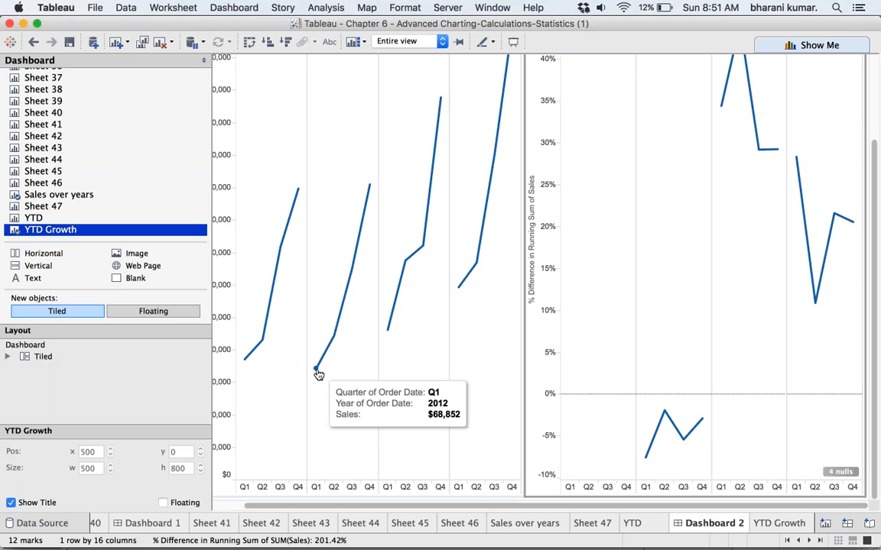
mouse_move(245, 365)
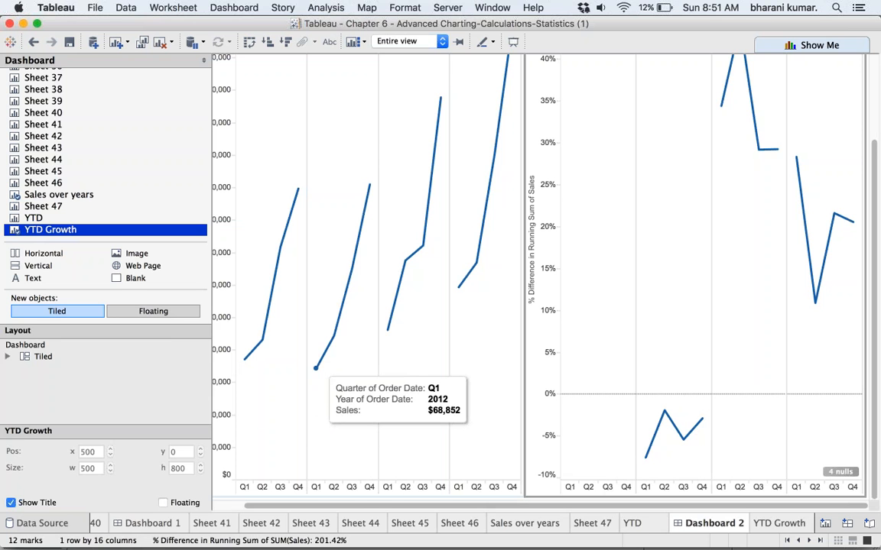
Switch to the Excel workbook and enter the Q1 sales figures, 74448 in H11 and 68852 in I11.
key("super+Tab")
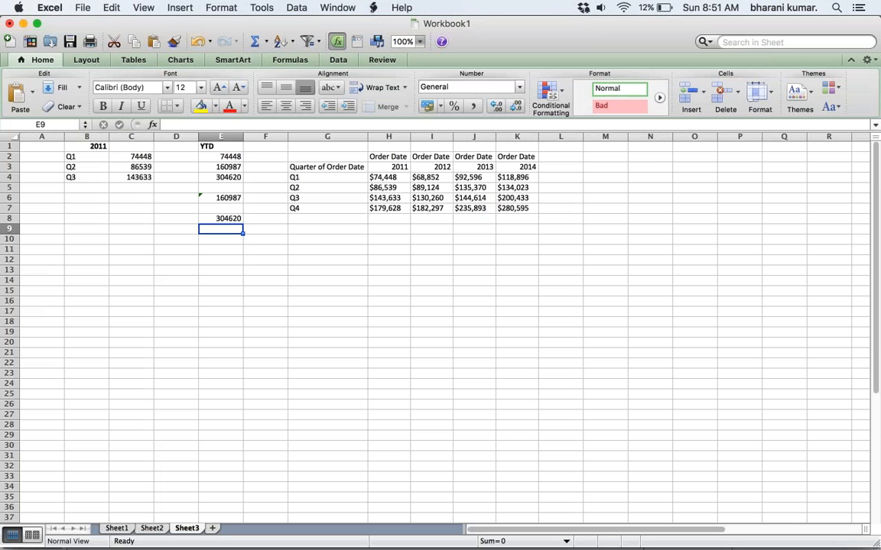
left_click(393, 244)
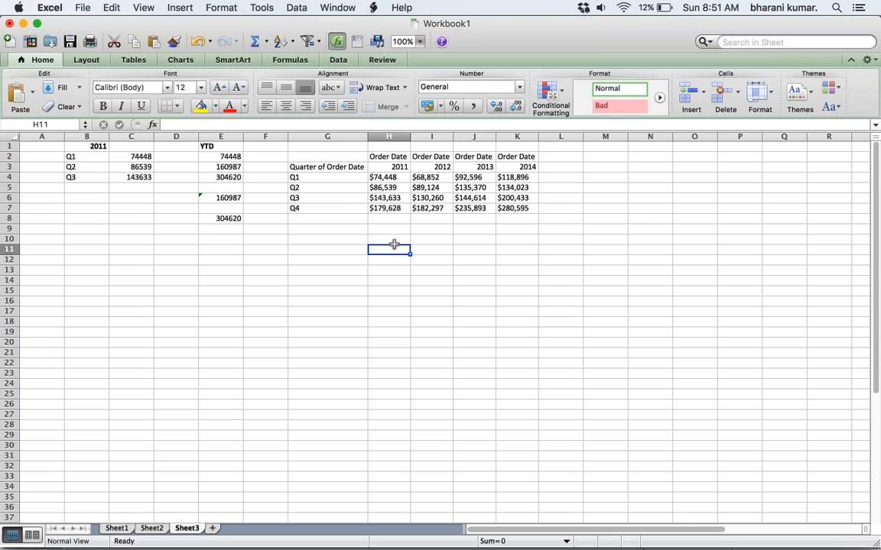
type("744")
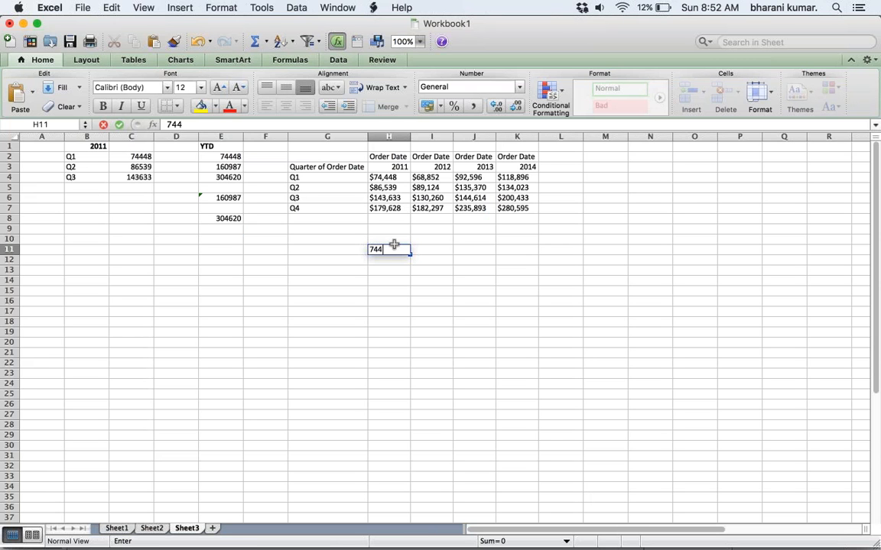
type("48")
key("Tab")
type("68852")
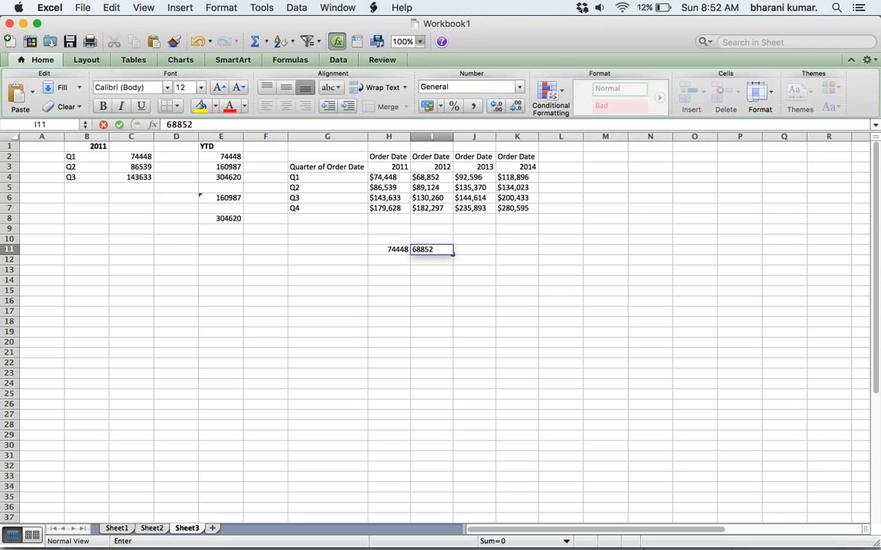
Calculate the Q1 year-over-year growth in K11 with the formula =(I11-H11)/H11.
left_click(515, 252)
type("=")
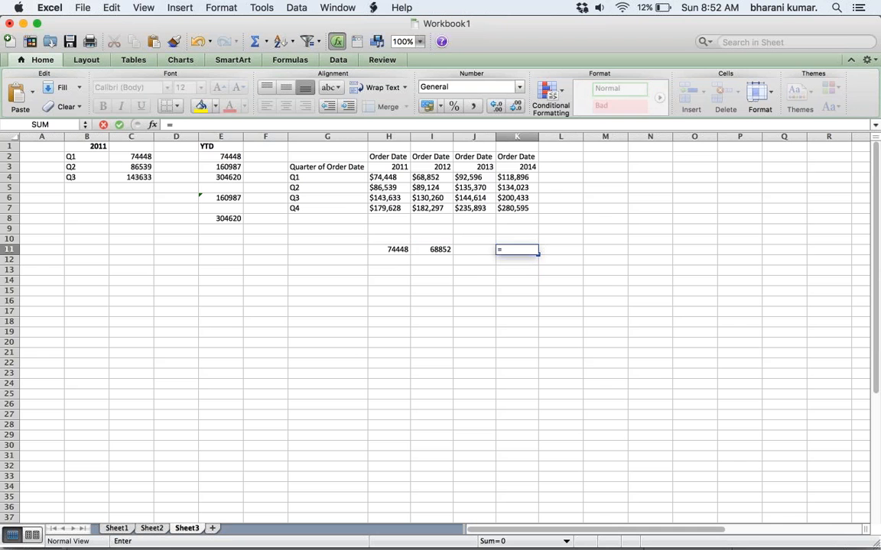
type("(")
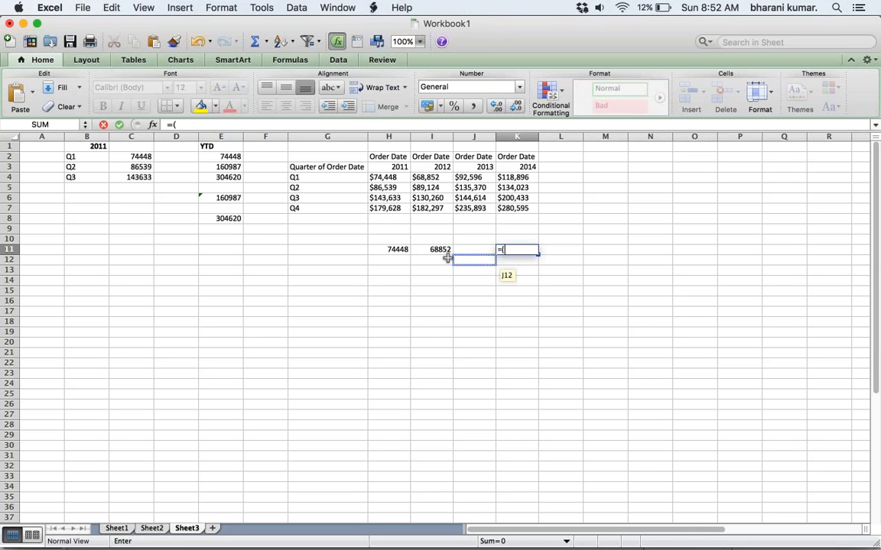
left_click(437, 250)
type("-")
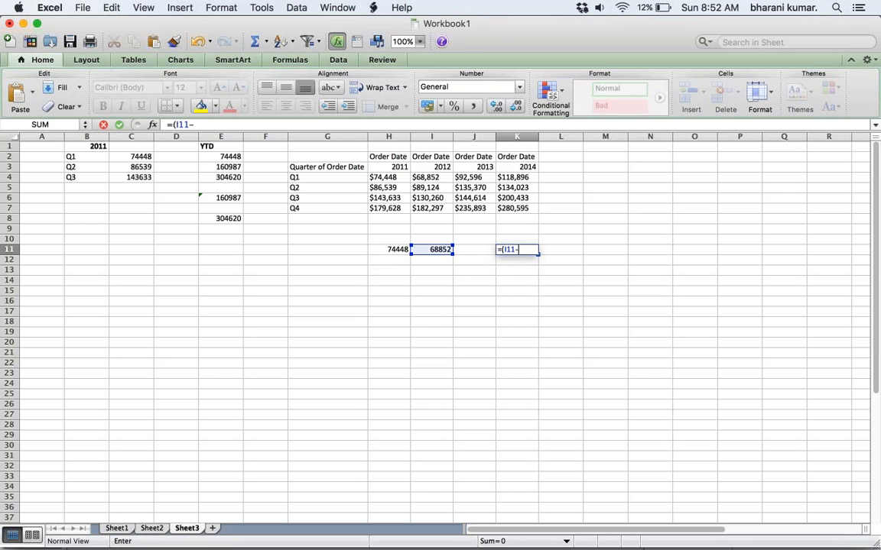
left_click(398, 249)
type(")")
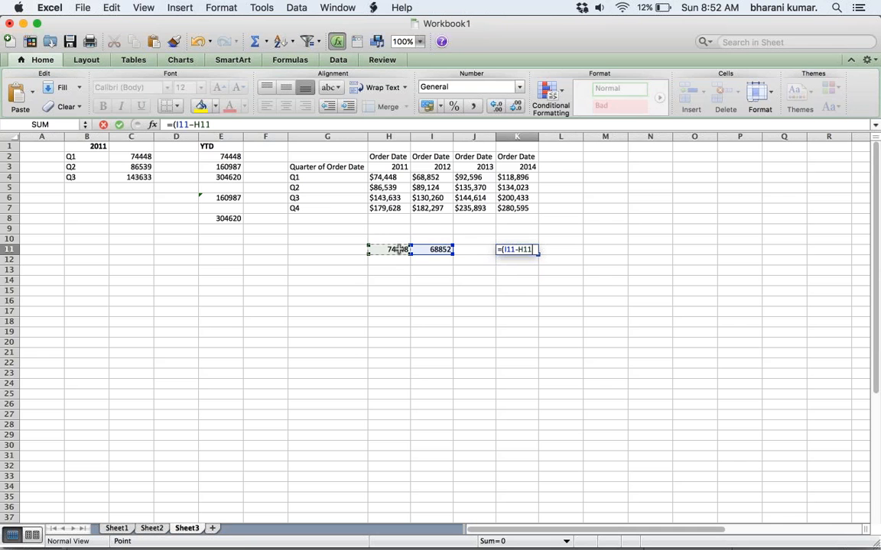
type("/")
left_click(387, 249)
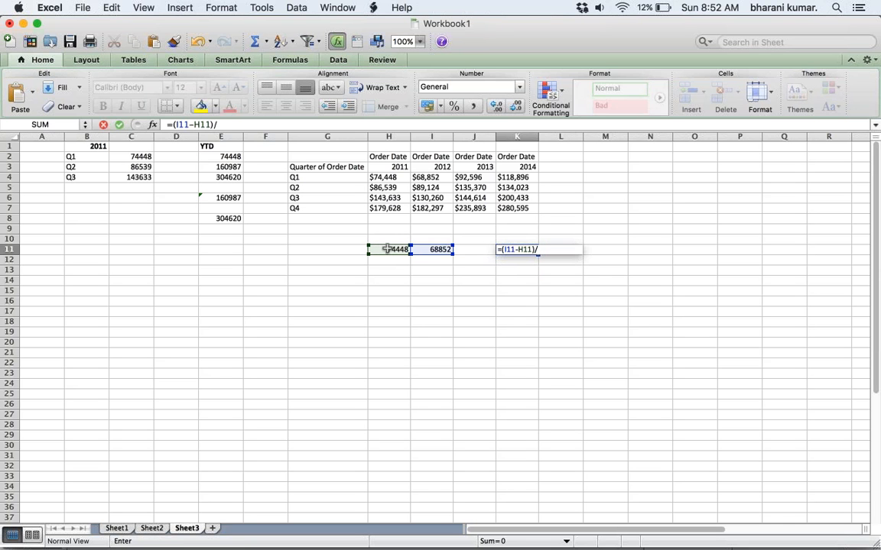
key("Return")
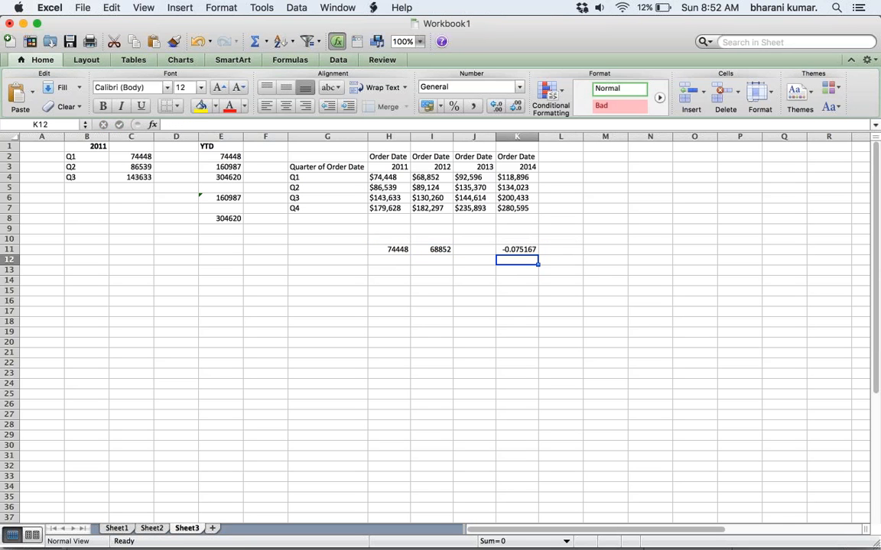
Format the growth result in K11 as a percentage with two decimal places.
left_click(526, 249)
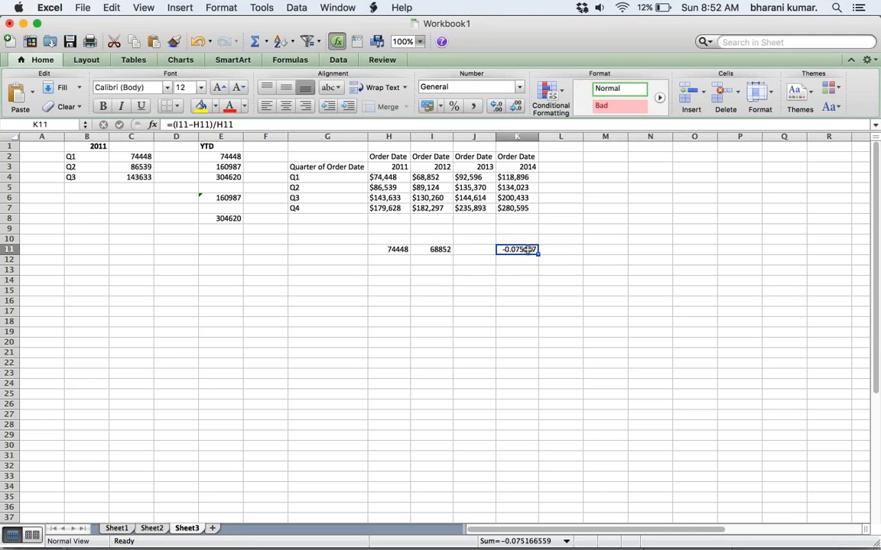
left_click(454, 107)
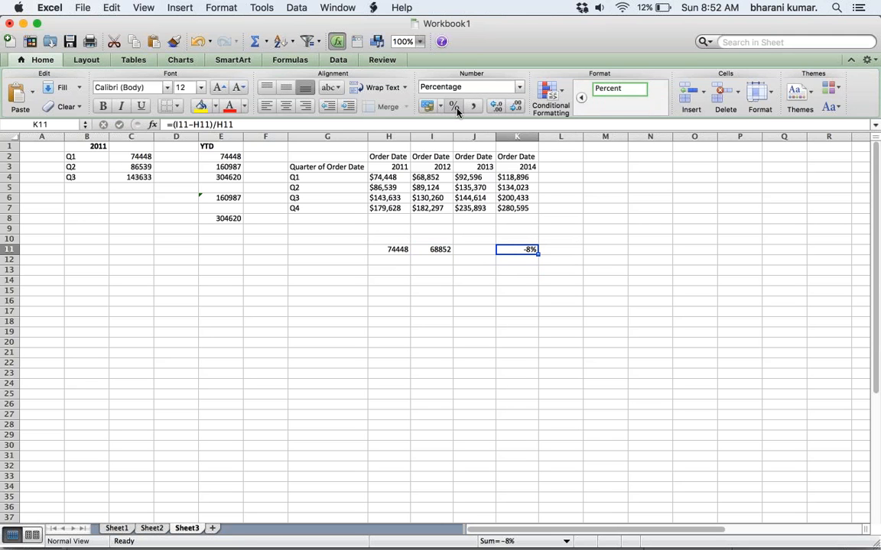
left_click(496, 107)
left_click(496, 107)
Return to the Tableau dashboard and examine the Q1 and Q2 2012 points of the YTD Growth chart.
mouse_move(565, 535)
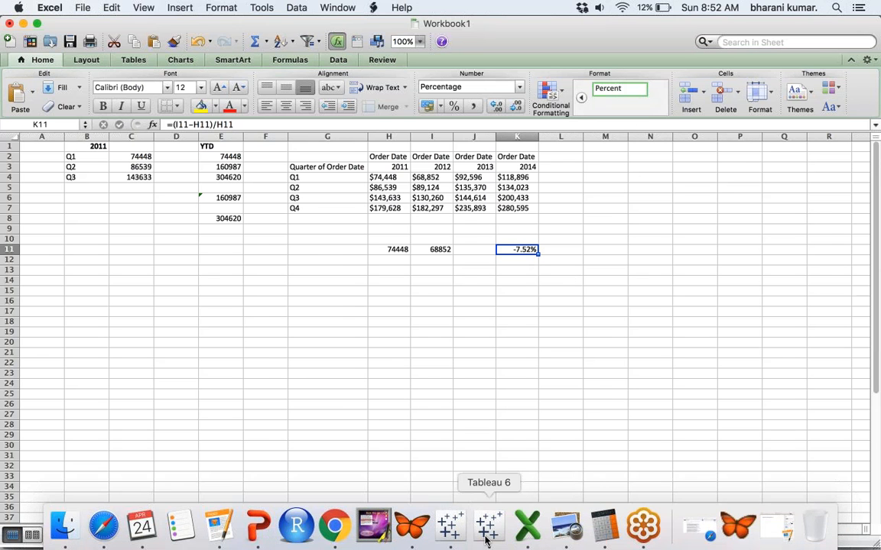
left_click(486, 528)
mouse_move(645, 464)
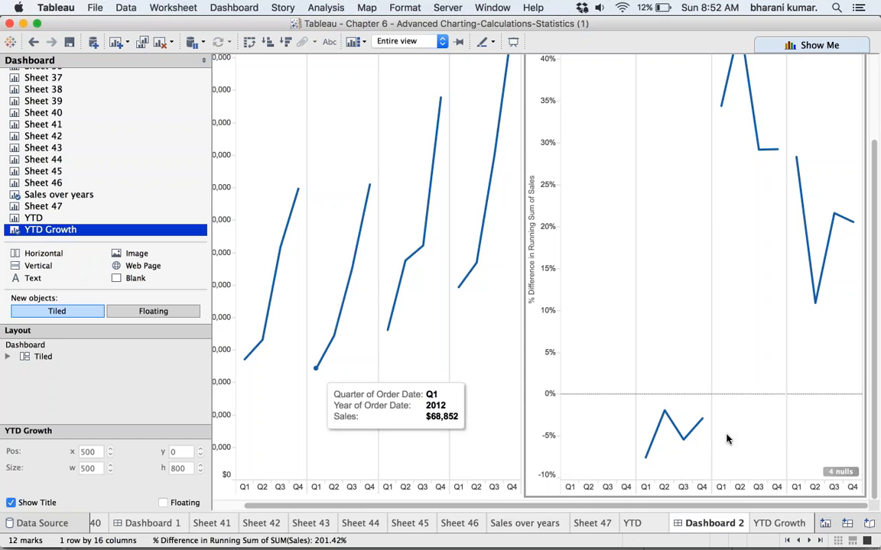
left_click(504, 364)
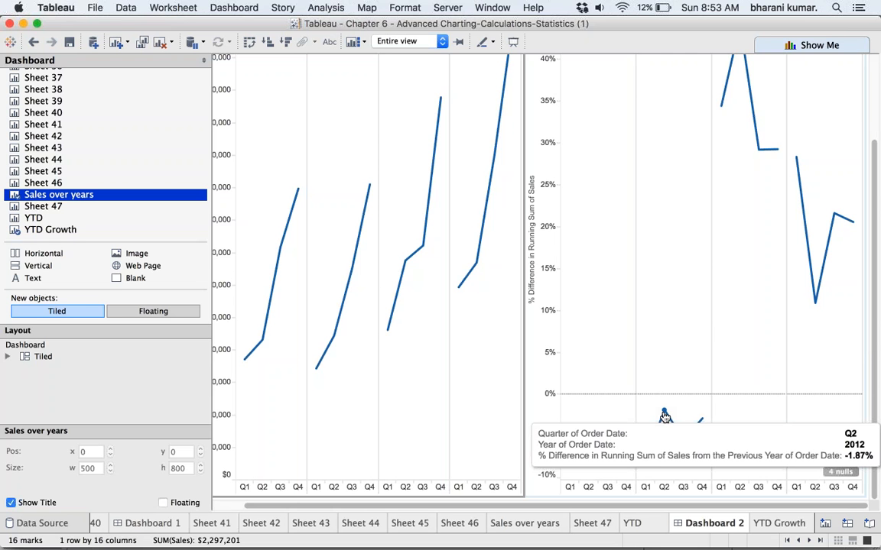
Switch to the Excel workbook and enter the Q2 sales figures, 86539 in H13 and 89124 in I13.
mouse_move(521, 548)
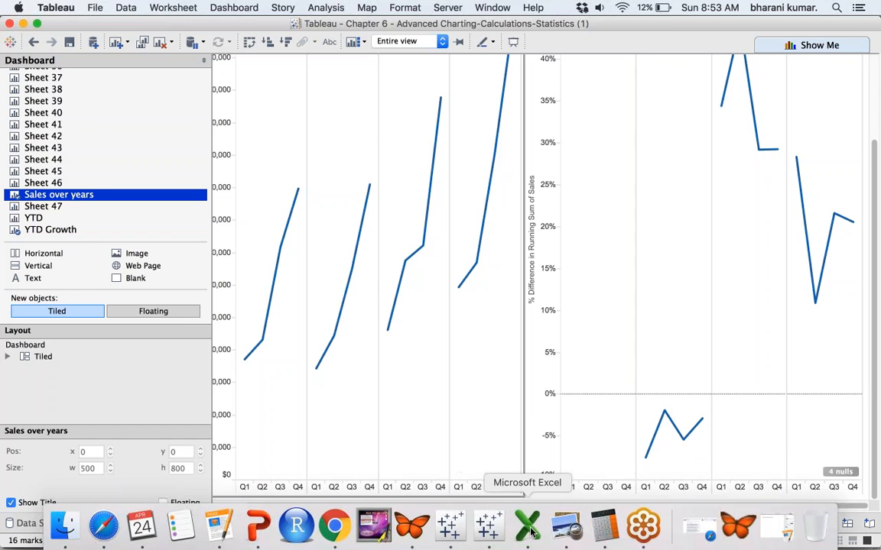
left_click(527, 527)
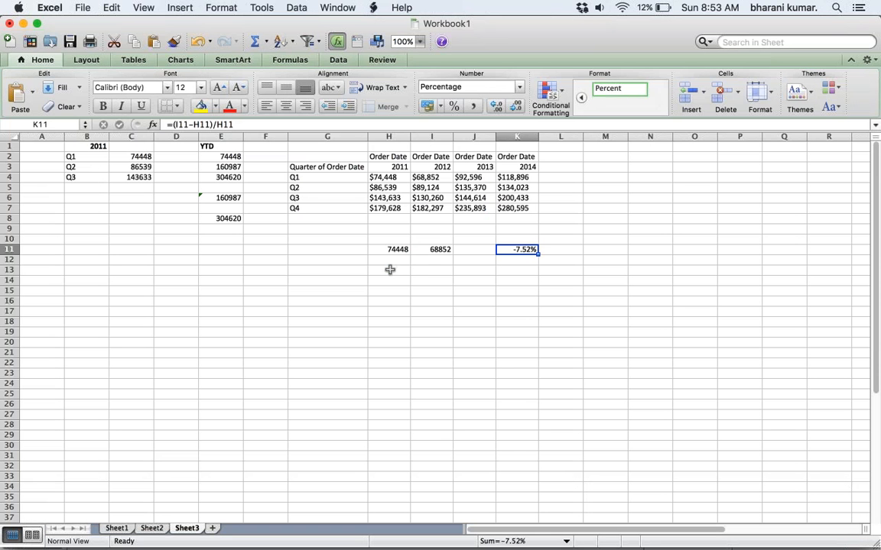
left_click(390, 269)
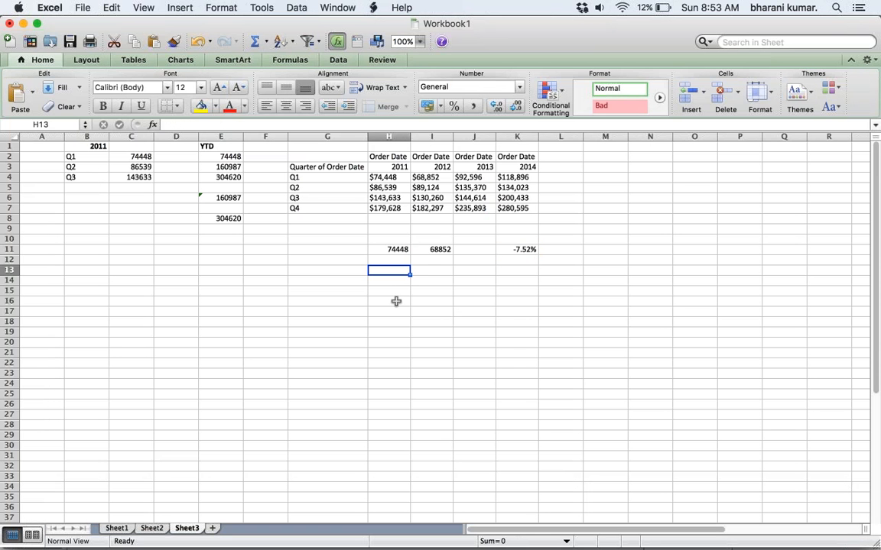
type("86")
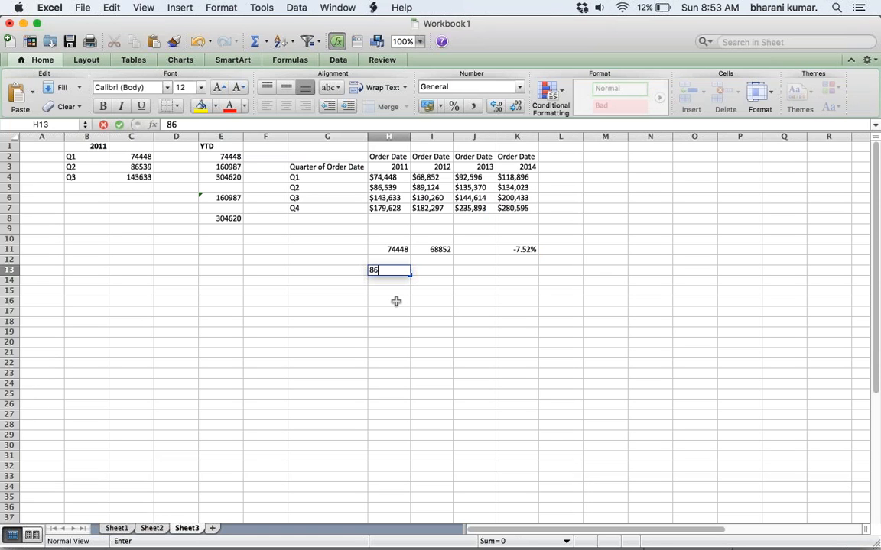
type("539")
key("Tab")
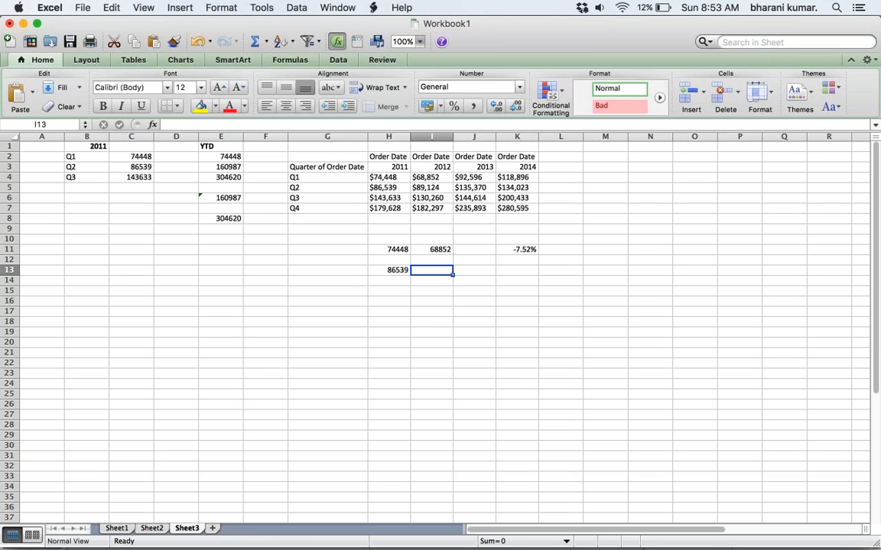
type("89")
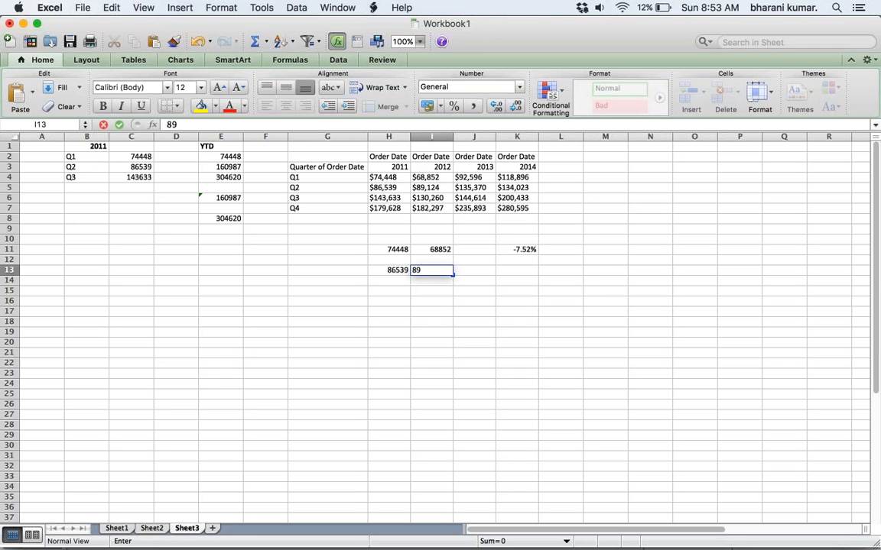
type("124")
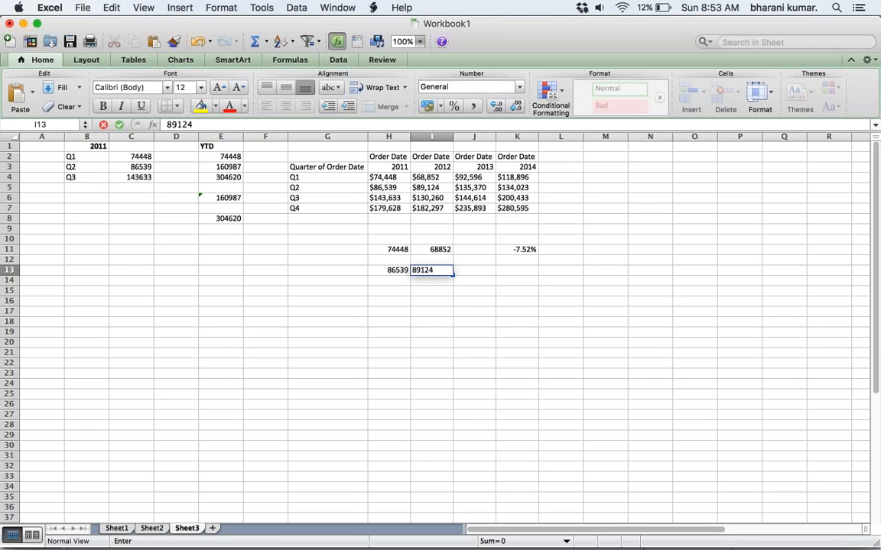
Calculate the Q2 year-over-year growth in K13 with the formula =(I13-H13)/H13.
left_click(512, 269)
type("=")
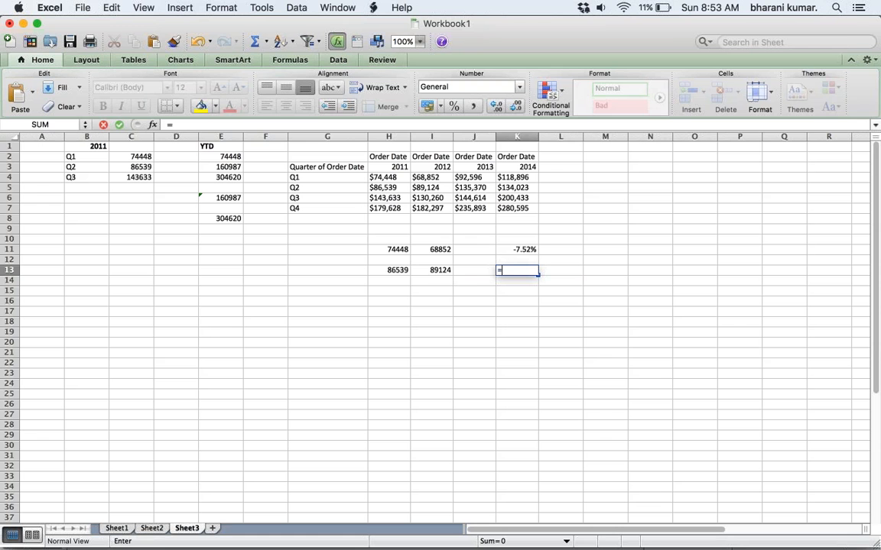
type("(")
left_click(432, 270)
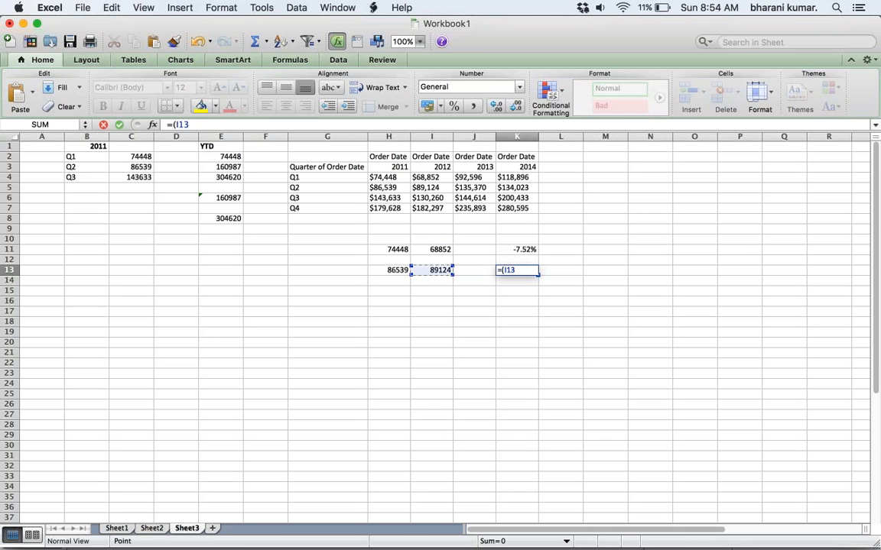
type("-")
left_click(396, 271)
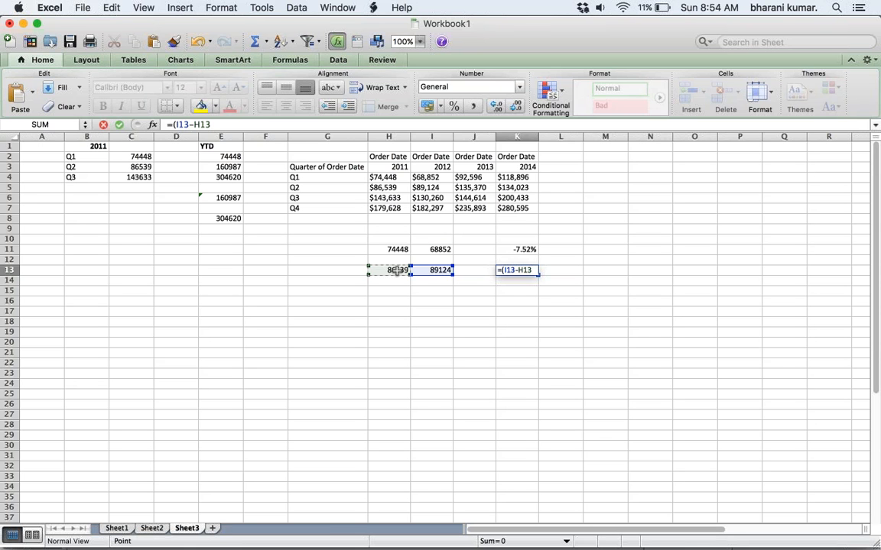
type(")/")
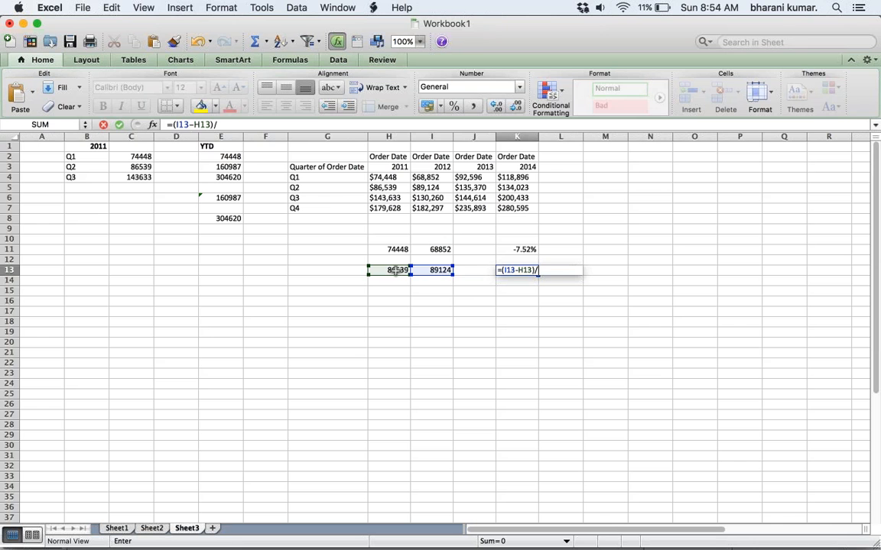
left_click(396, 270)
key("Return")
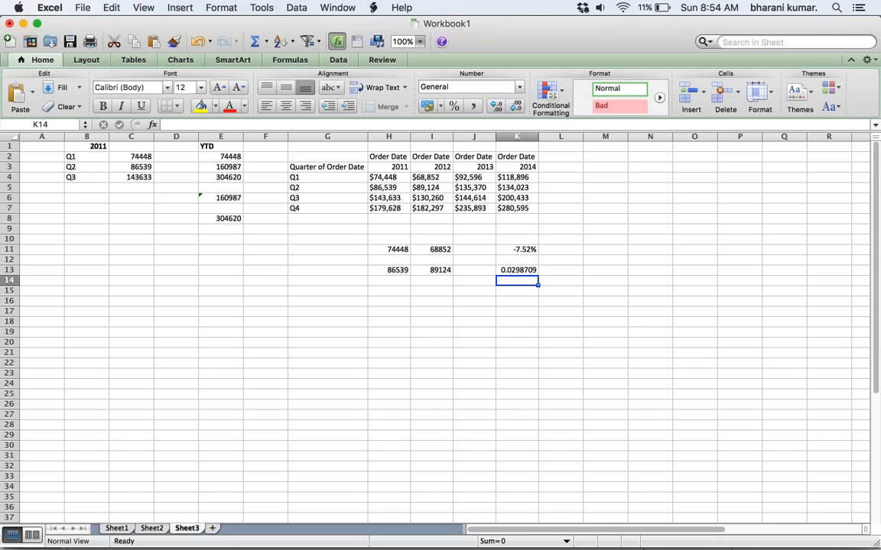
Format the Q2 growth result in K13 as a percentage with two decimal places.
left_click(454, 105)
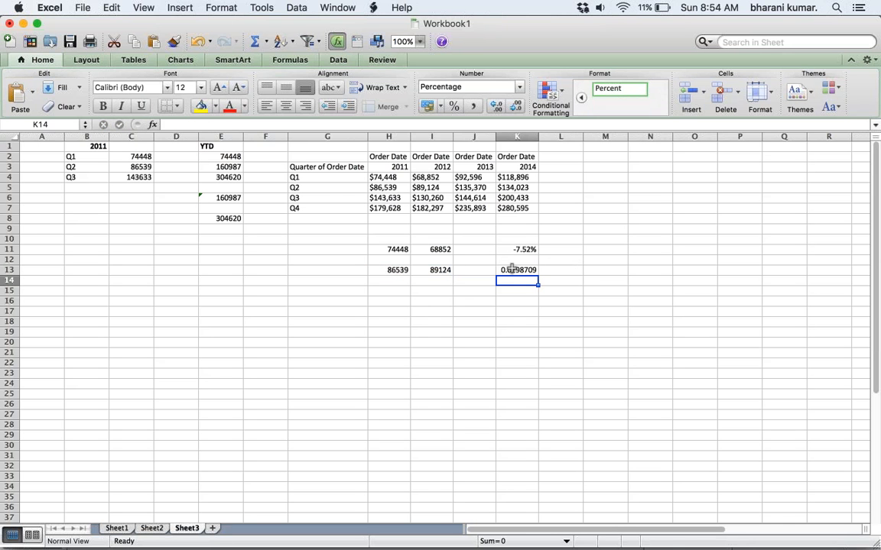
left_click(516, 270)
left_click(452, 107)
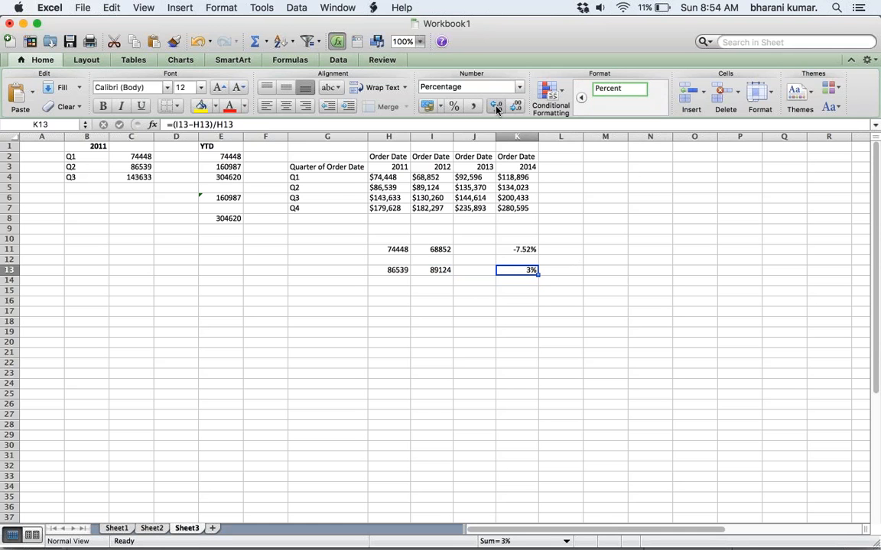
left_click(497, 107)
left_click(638, 342)
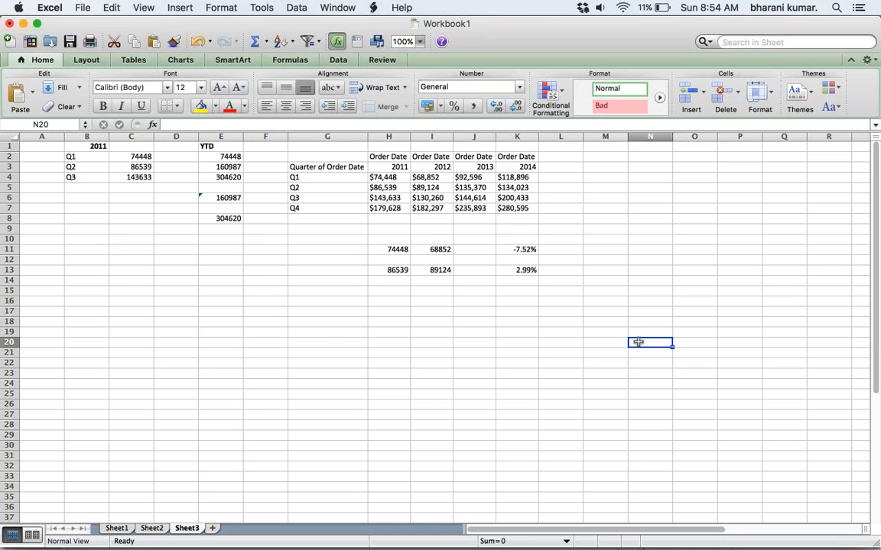
Switch to the Tableau dashboard to check the Q2 2012 point of the YTD Growth chart, and return to the Excel workbook.
key("super+Tab")
mouse_move(666, 415)
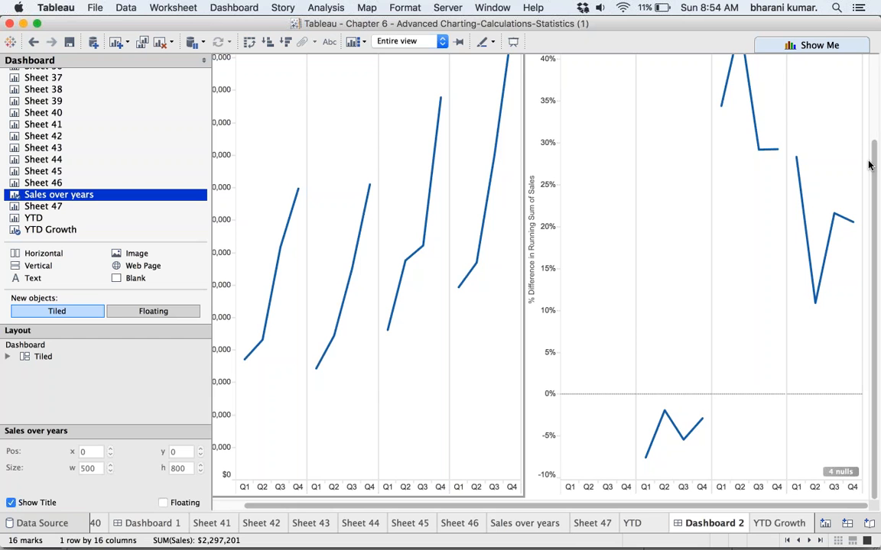
key("super+Tab")
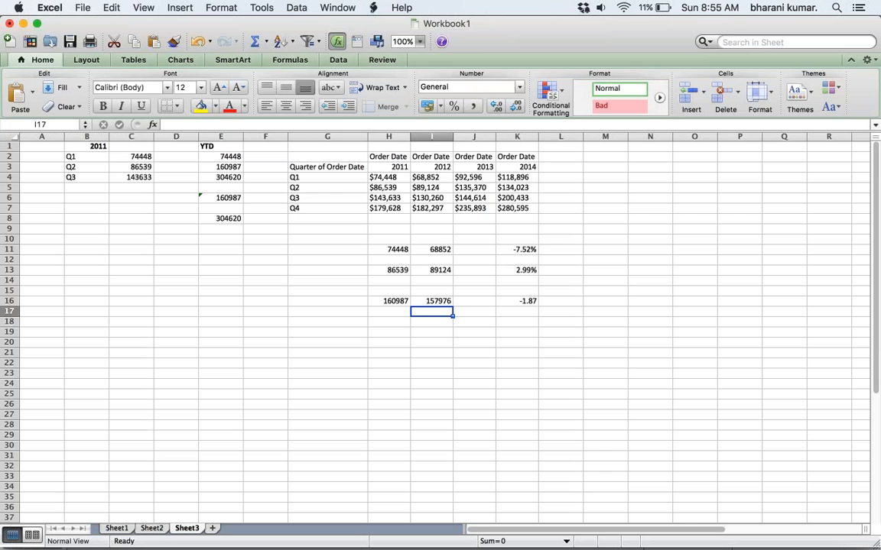
Label the calculation rows in column G with Q1 in G11, Q2 in G13 and YTD in G16.
left_click(352, 250)
type("Q1")
key("Return")
key("Return")
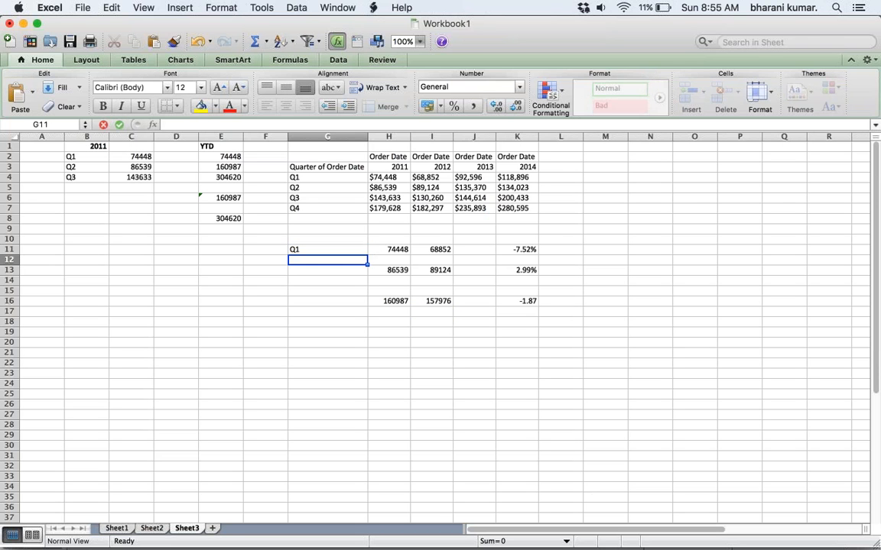
type("Q2")
key("Return")
key("Return")
key("Return")
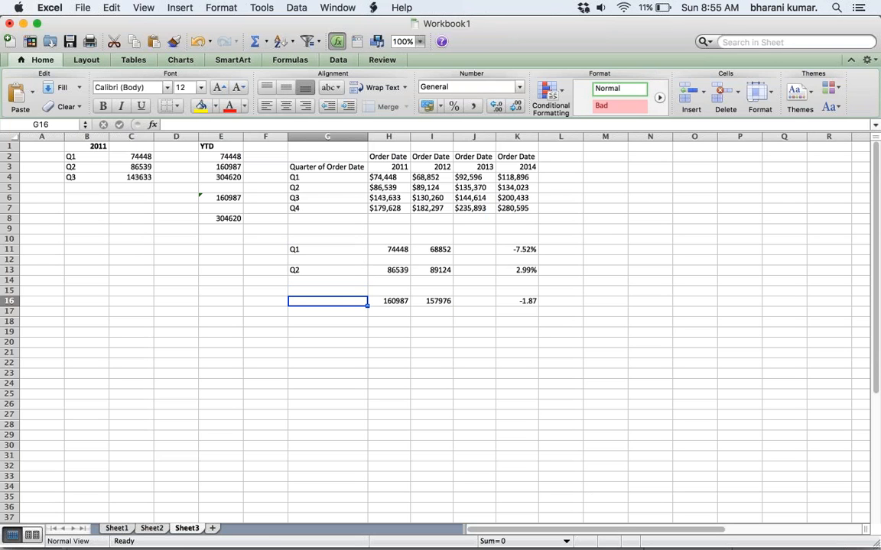
type("YTD")
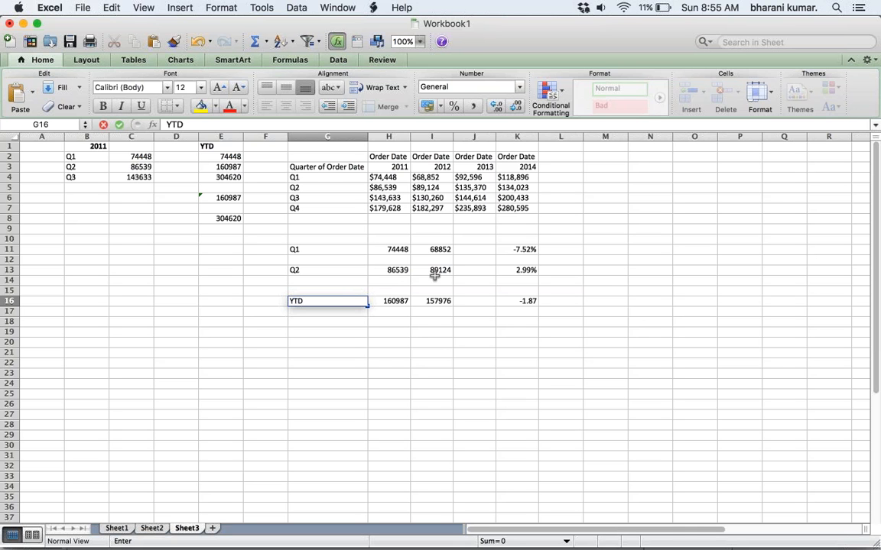
left_click(389, 363)
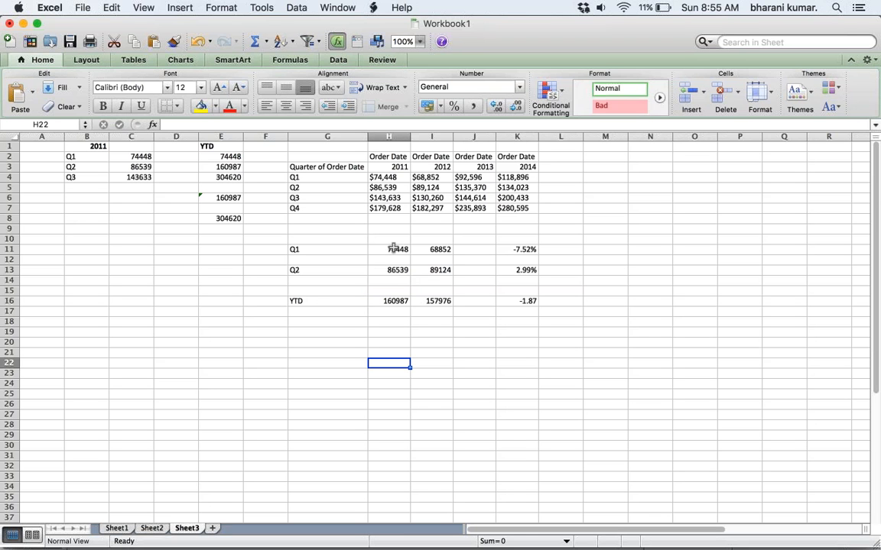
Review the Q1 and Q2 sums of H11:H13 and I11:I13 against the YTD total in I16 and the growth in K16.
left_click_drag(393, 248, 394, 269)
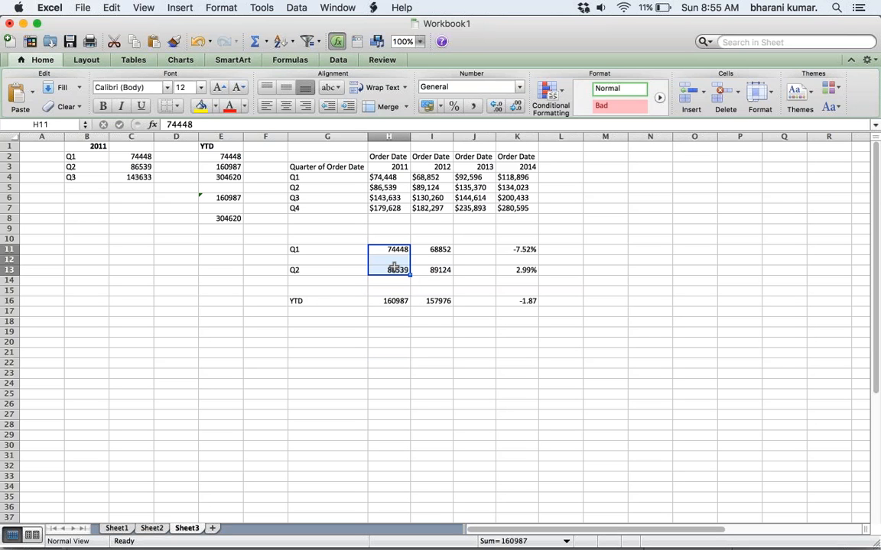
left_click(432, 343)
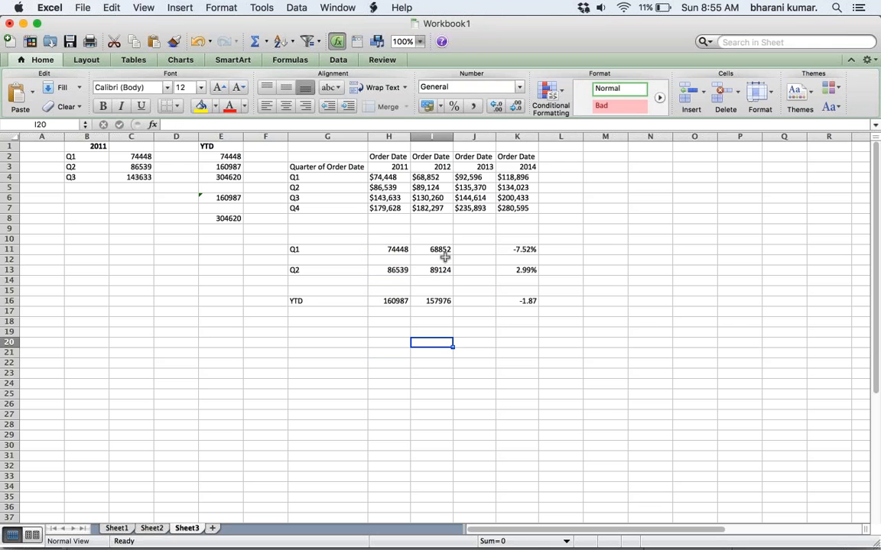
left_click_drag(442, 249, 441, 269)
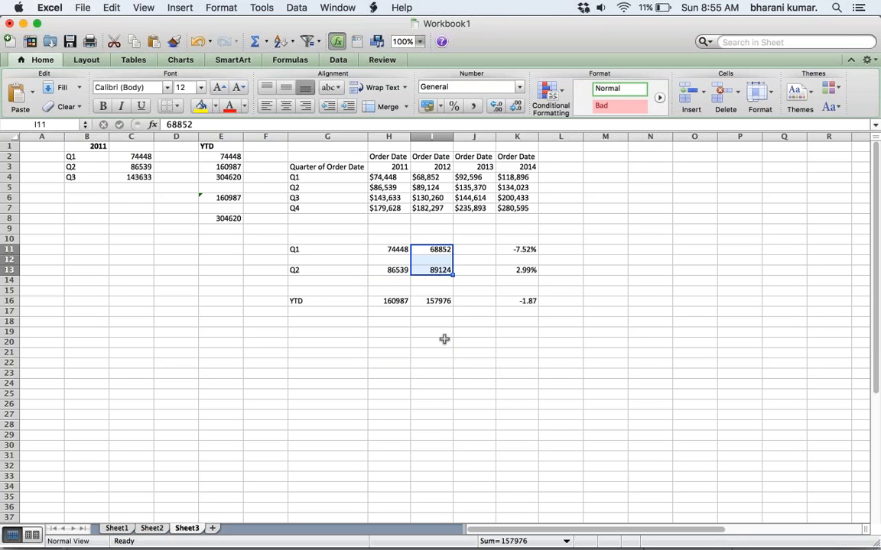
left_click(446, 301)
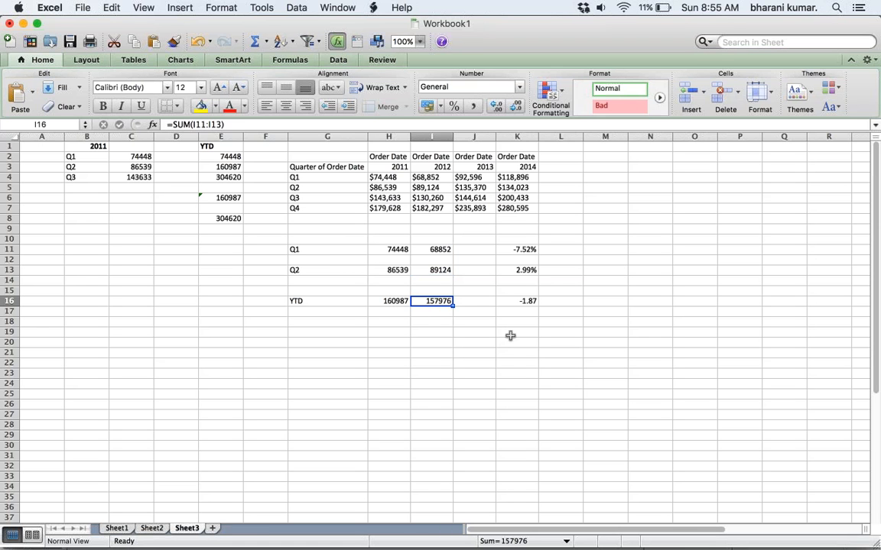
left_click(529, 298)
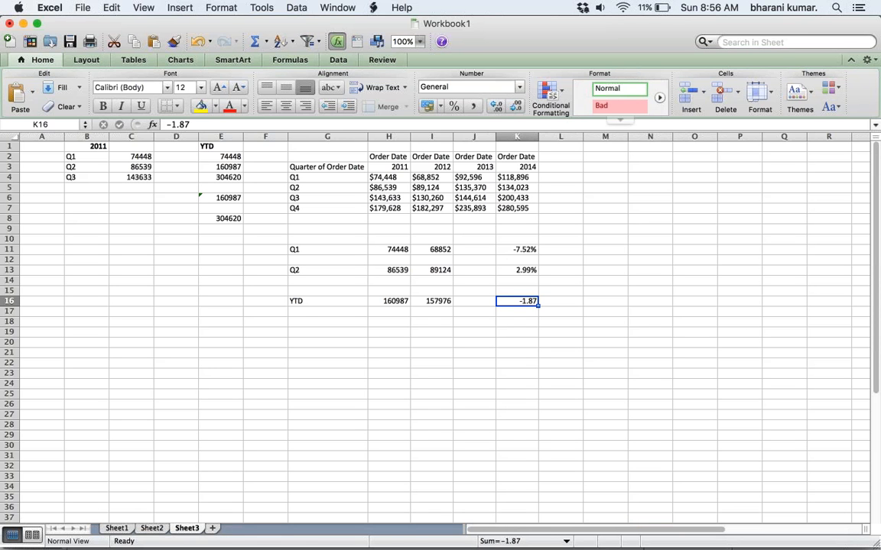
Switch to the Tableau dashboard to inspect the Q3 2012 point of the YTD Growth chart, and return to the Excel workbook.
mouse_move(532, 539)
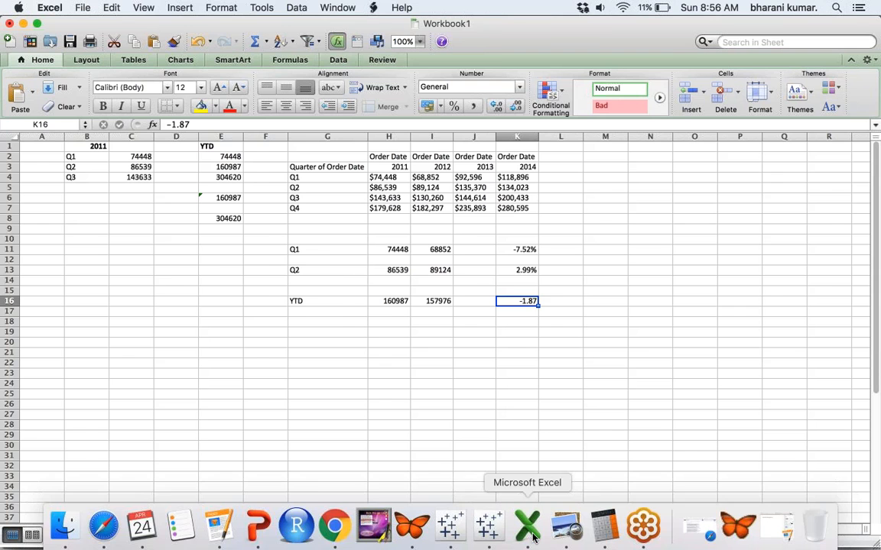
left_click(488, 526)
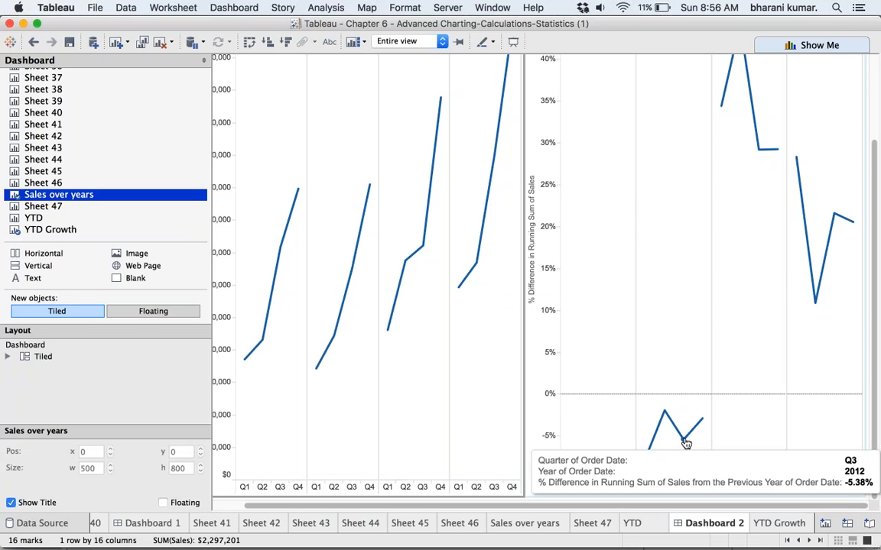
key("super+Tab")
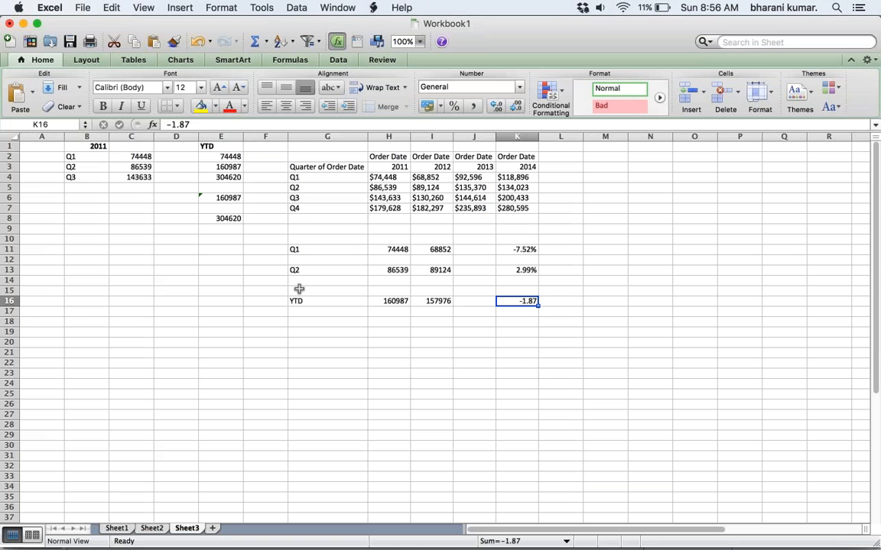
Add a Q3 row by entering Q3 in G15, 143633 in H15 and 130260 in I15.
left_click(310, 290)
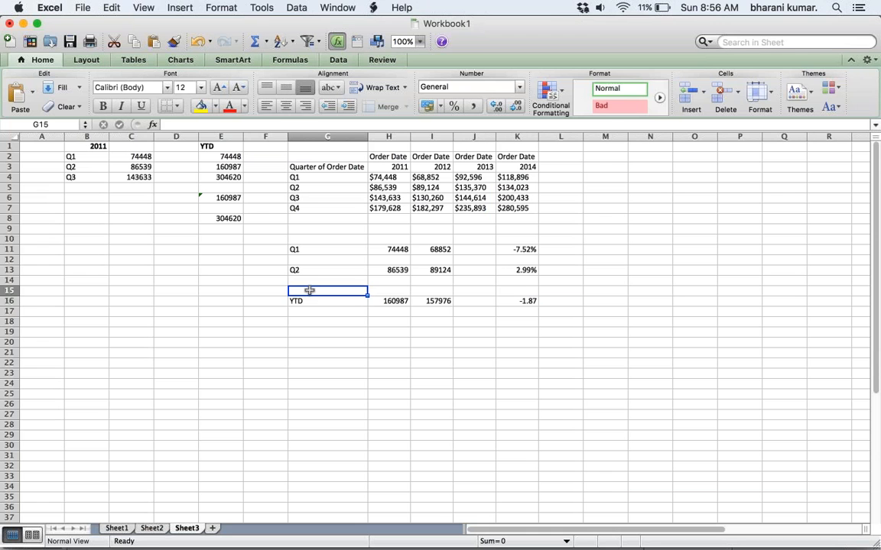
type("Q3")
key("Tab")
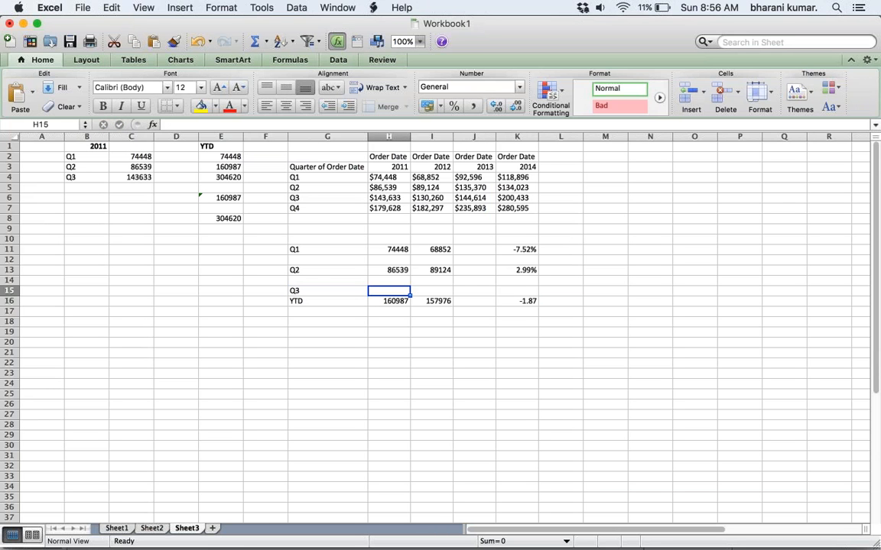
type("1436")
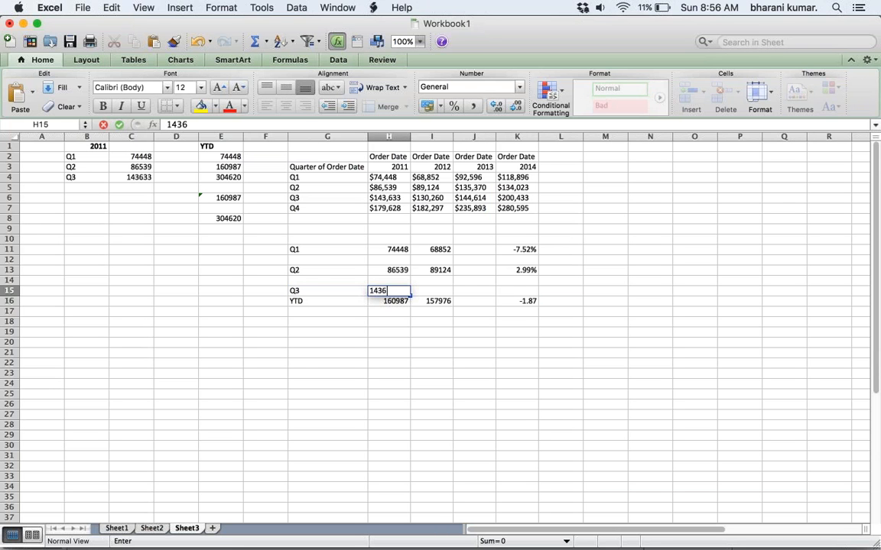
type("33")
key("Tab")
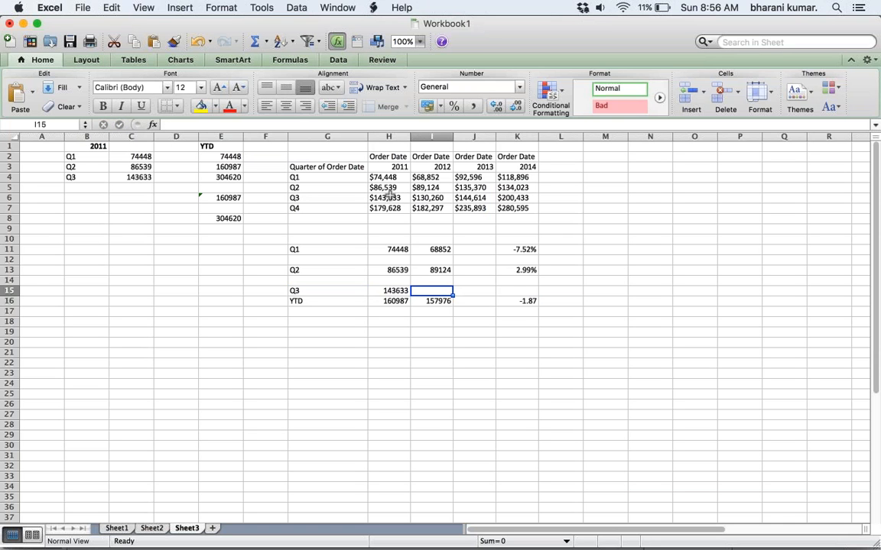
type("13")
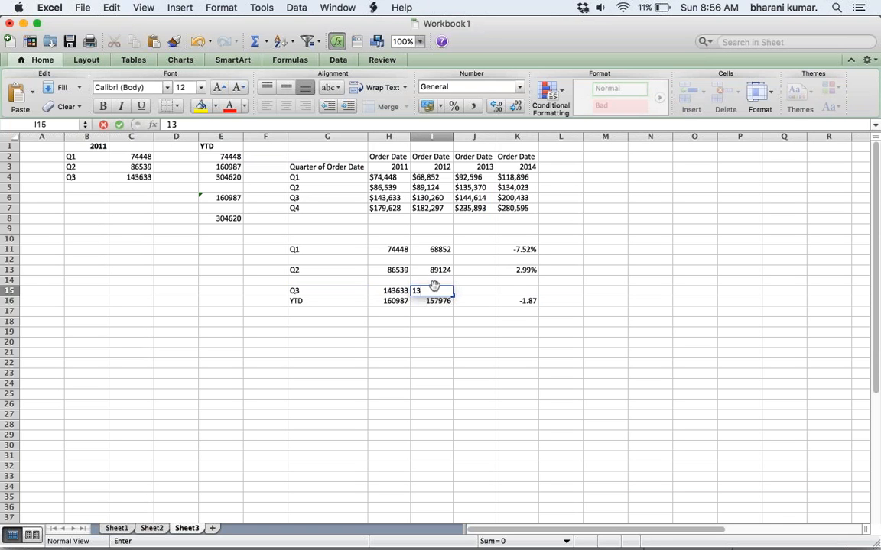
type("0260")
left_click(433, 343)
Extend the YTD totals to include Q3, using =SUM(H11:H15) in H16 and =SUM(I11:I15) in I16.
double_click(393, 301)
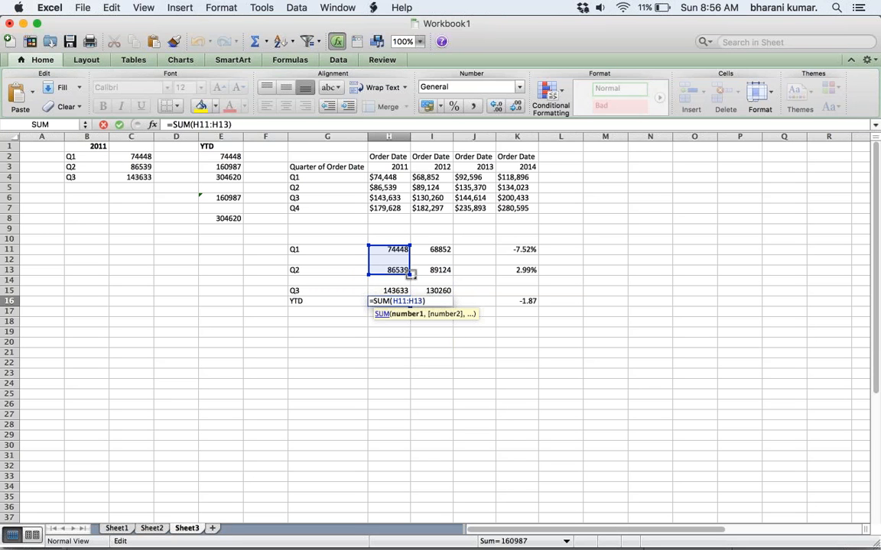
left_click_drag(411, 274, 410, 295)
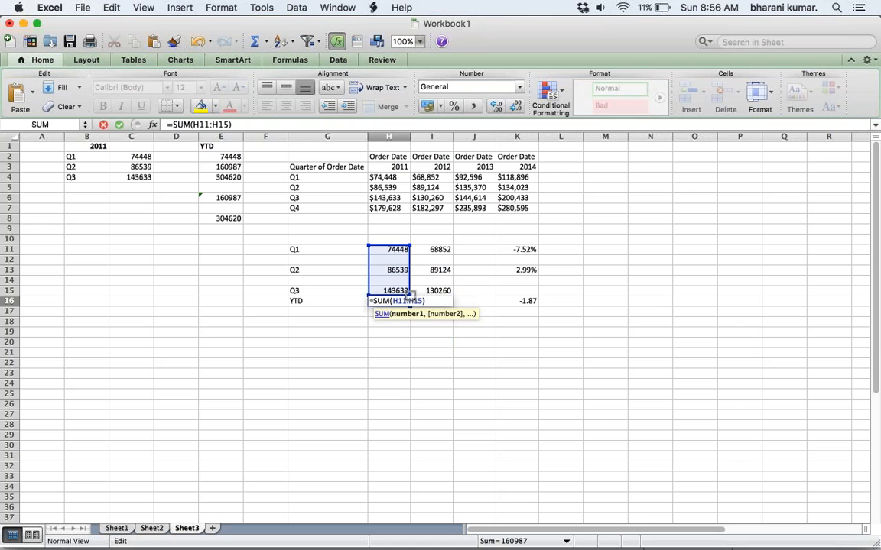
key("Return")
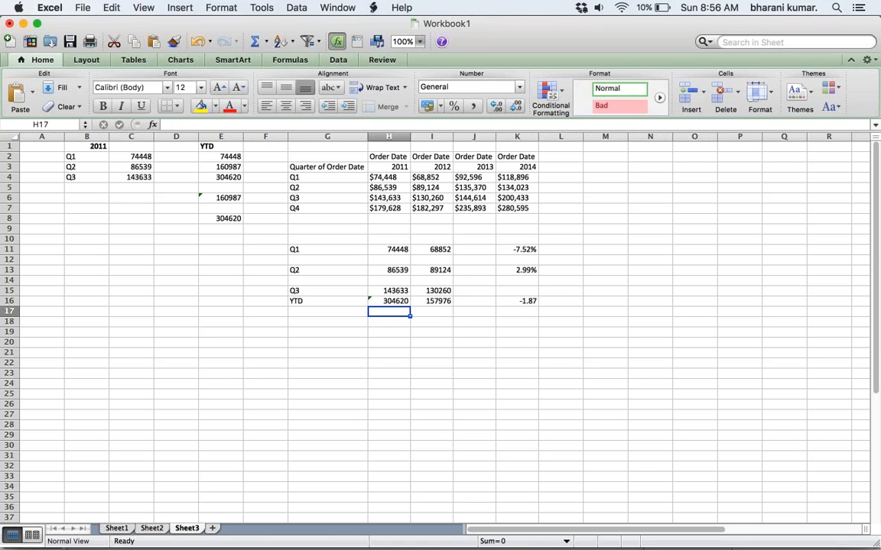
double_click(439, 301)
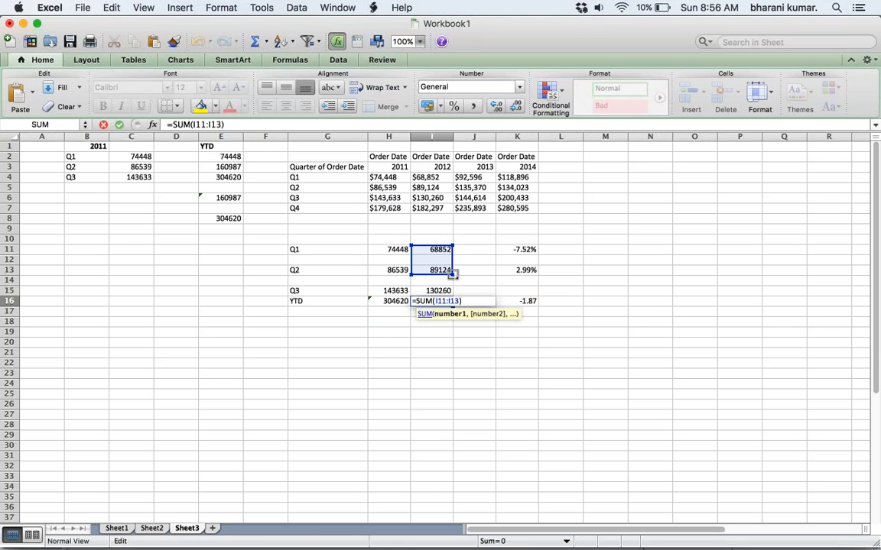
left_click_drag(452, 274, 453, 294)
key("Return")
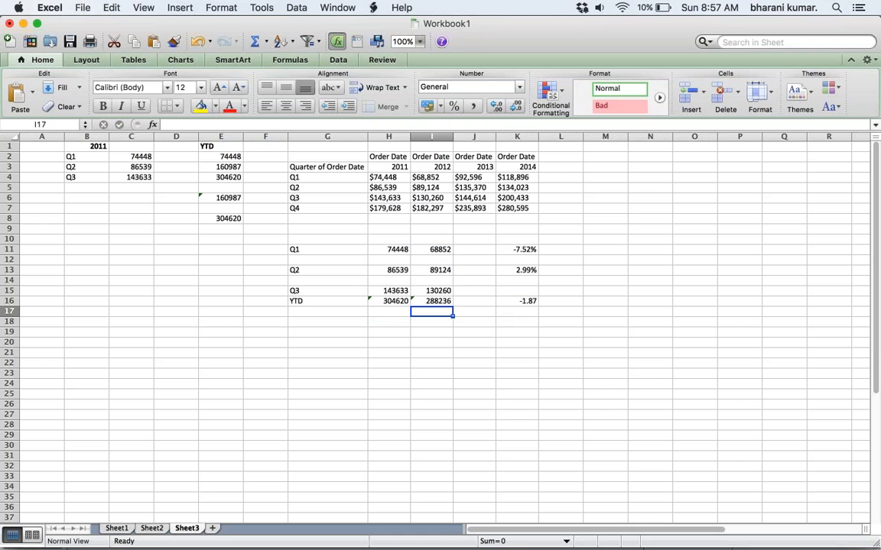
Enter the cumulative Q1–Q3 growth formula =(I16-H16)/H16 in K18.
left_click(517, 322)
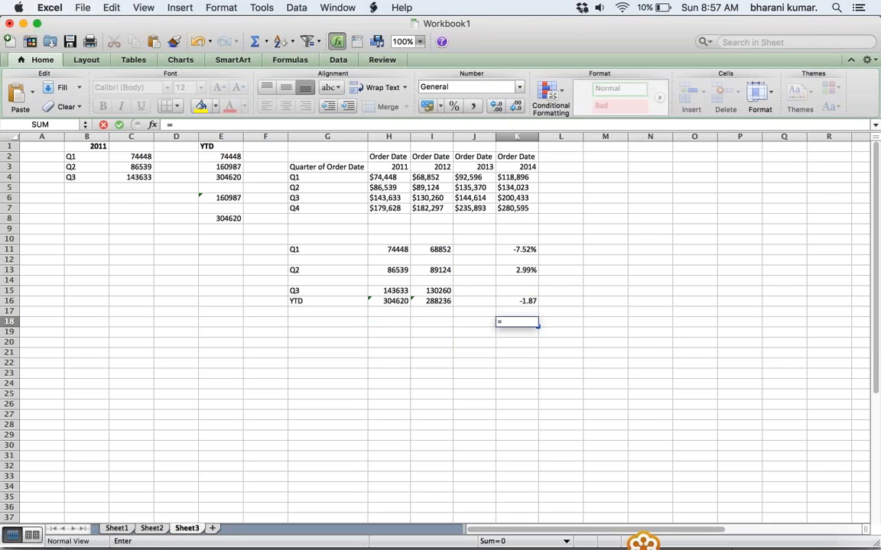
type("(")
left_click(443, 301)
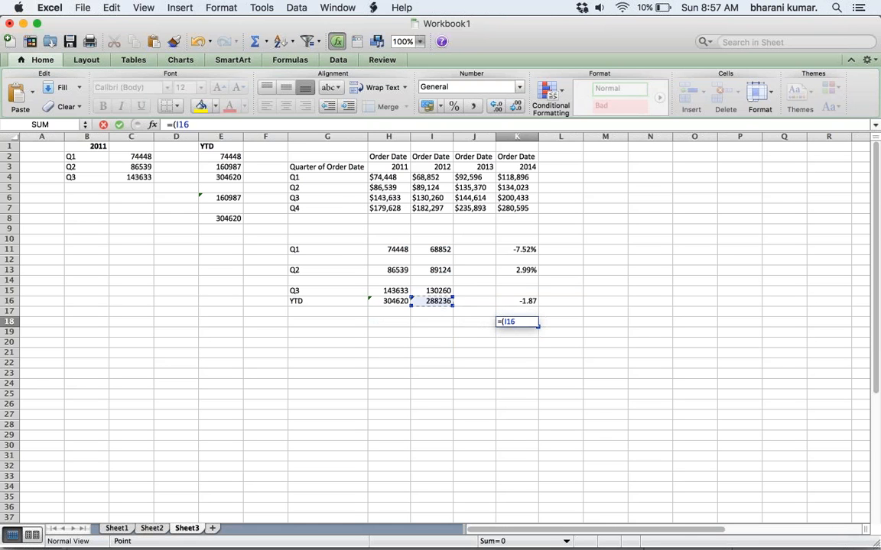
type("-")
left_click(393, 301)
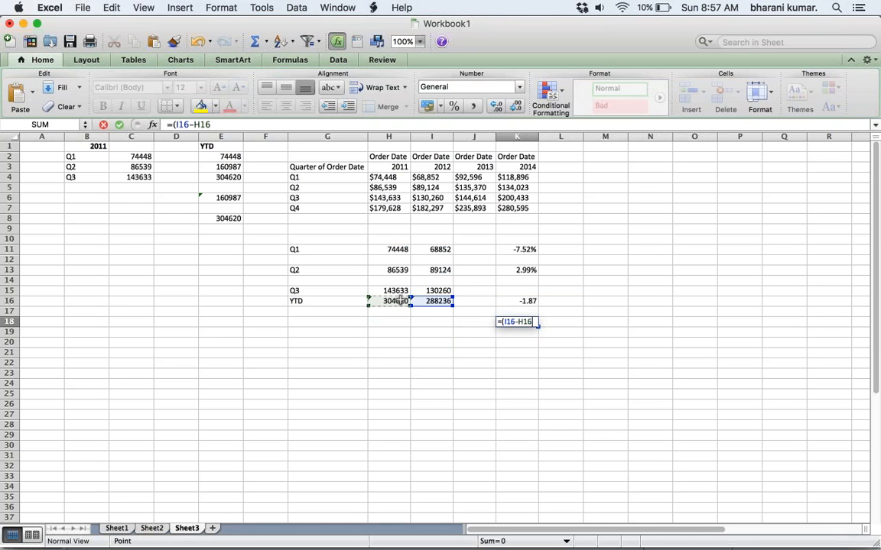
type(")/")
left_click(393, 301)
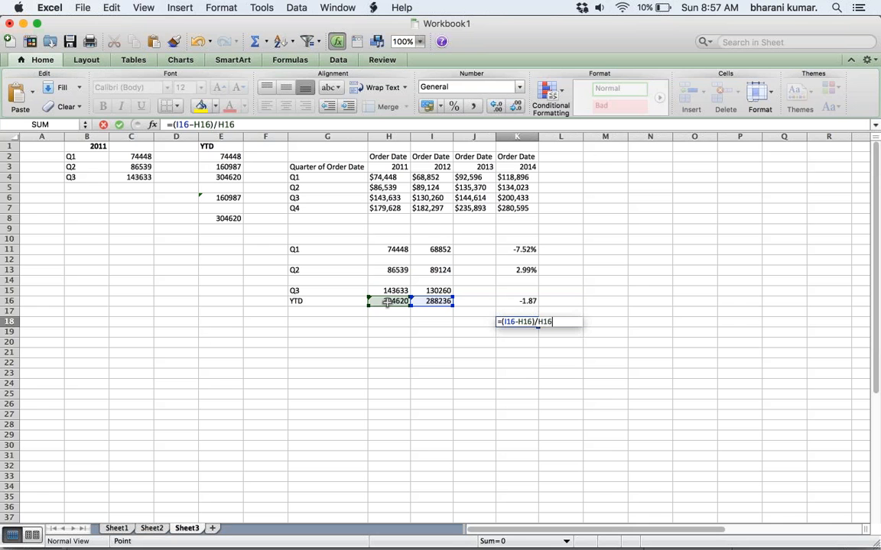
key("Return")
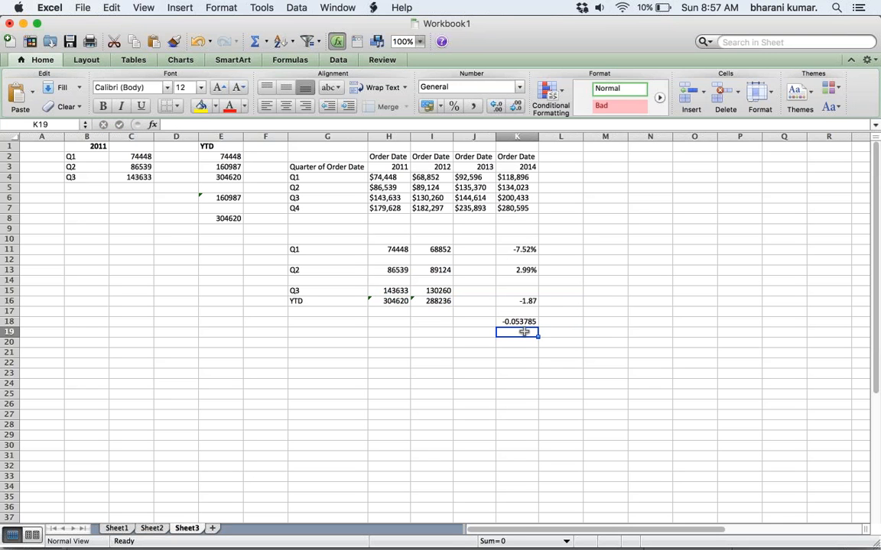
Format K18 as a percentage with two decimal places.
left_click(520, 321)
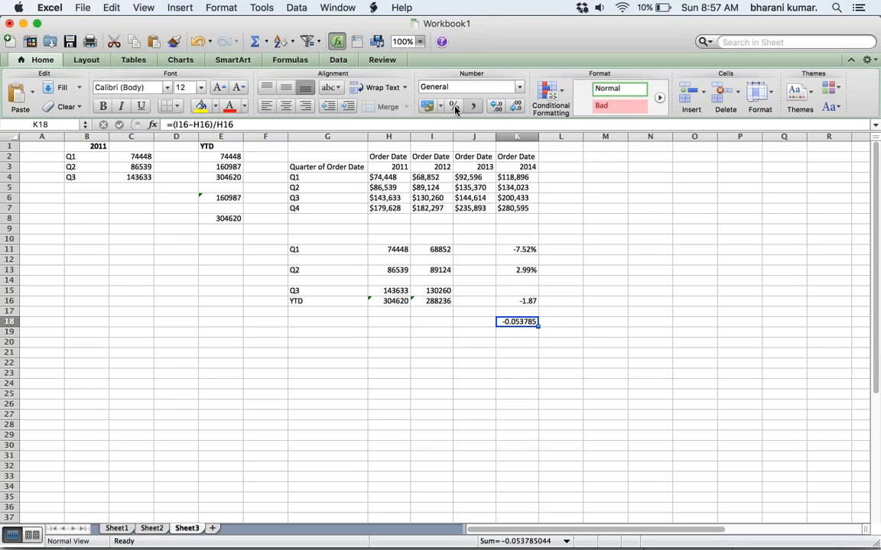
left_click(455, 109)
double_click(494, 107)
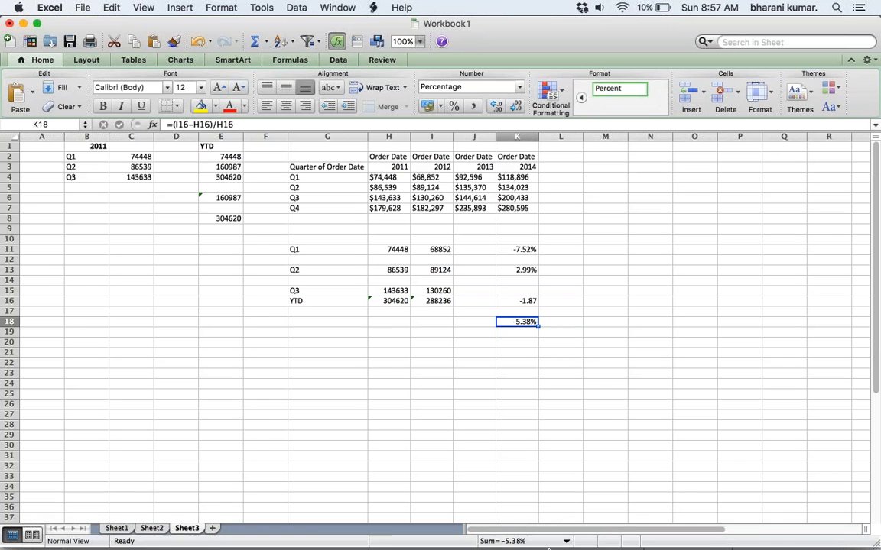
Switch to Tableau and create a new worksheet with Order Date on Columns, broken down by year and quarter.
left_click(490, 530)
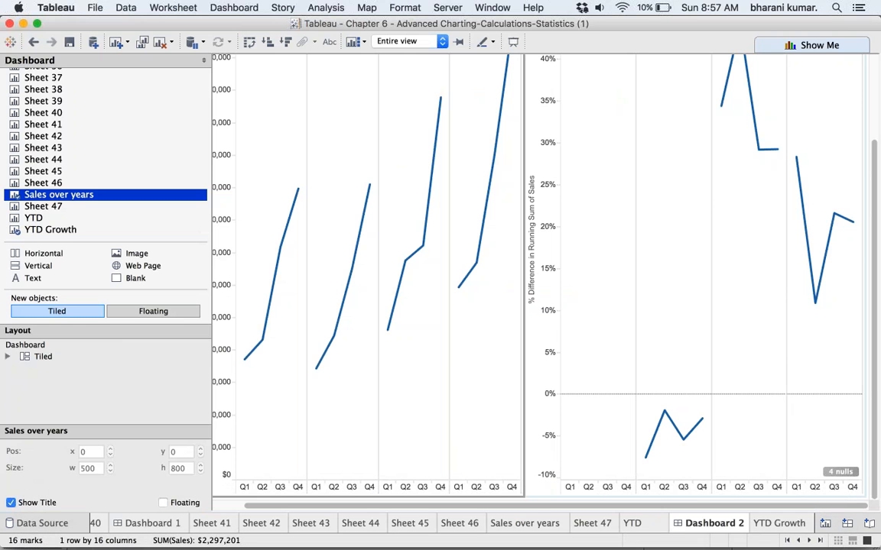
mouse_move(686, 443)
left_click(825, 523)
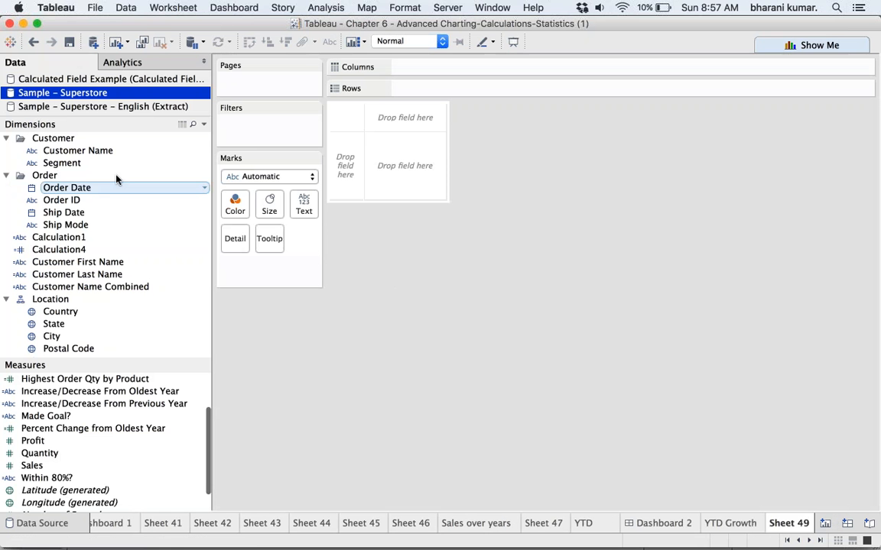
left_click_drag(76, 187, 450, 72)
left_click(402, 68)
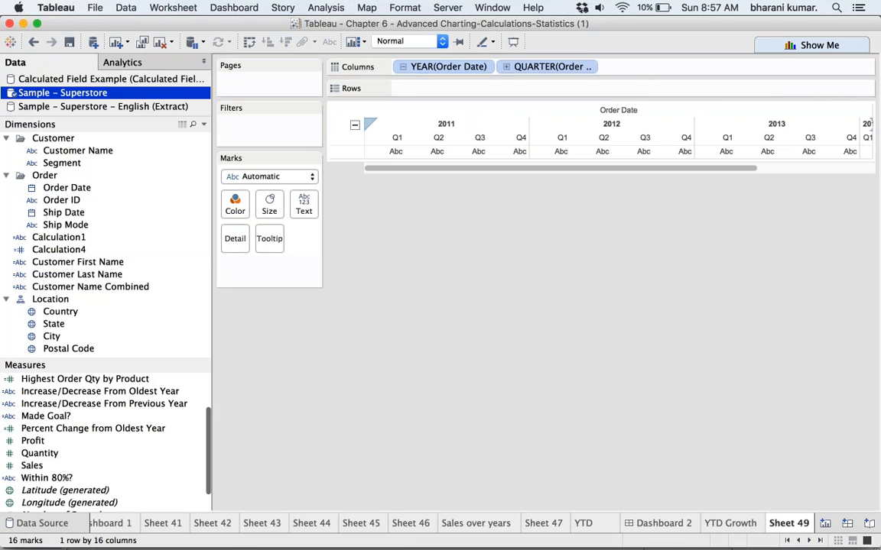
Return to Dashboard 2 and examine the YTD Growth chart across its years and quarters.
left_click(666, 525)
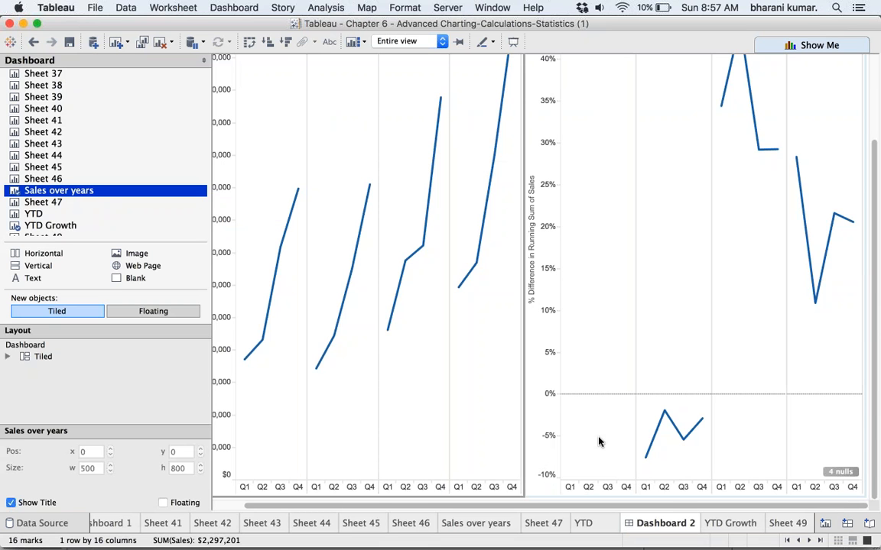
left_click(542, 440)
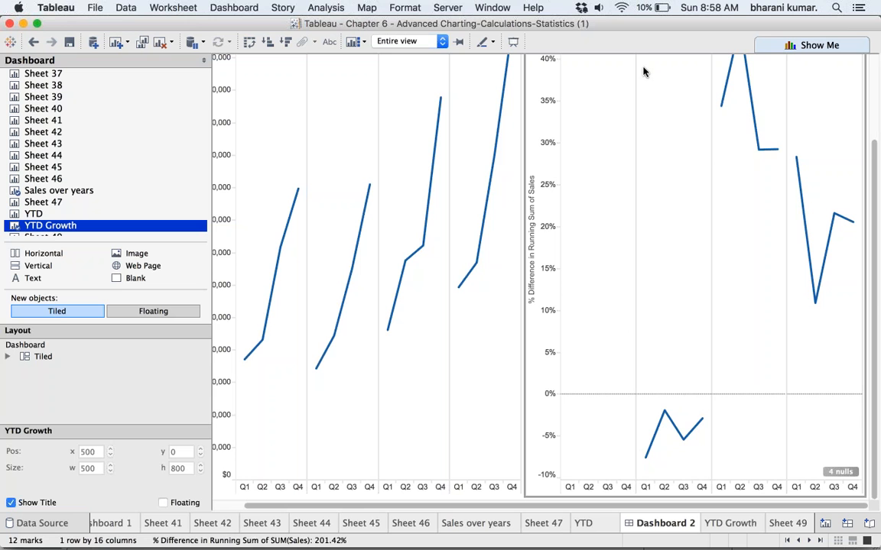
left_click_drag(874, 305, 878, 195)
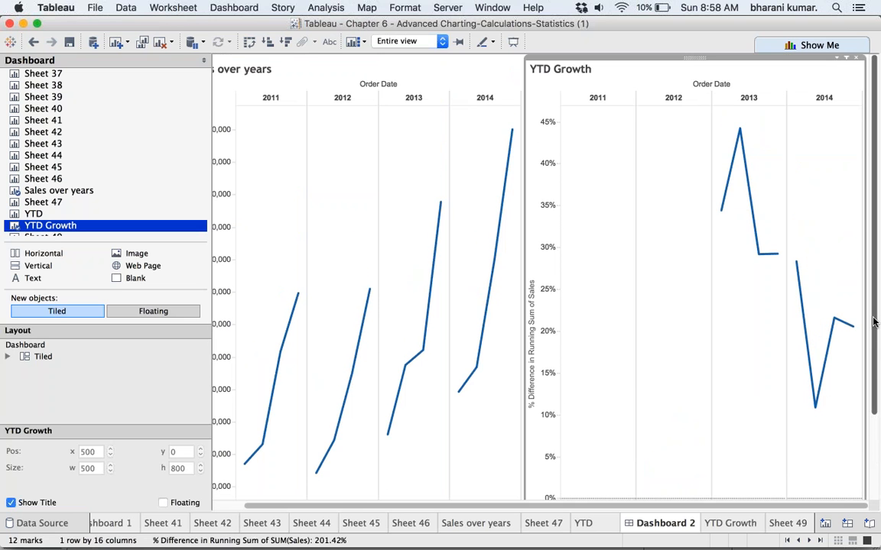
left_click_drag(875, 334, 877, 442)
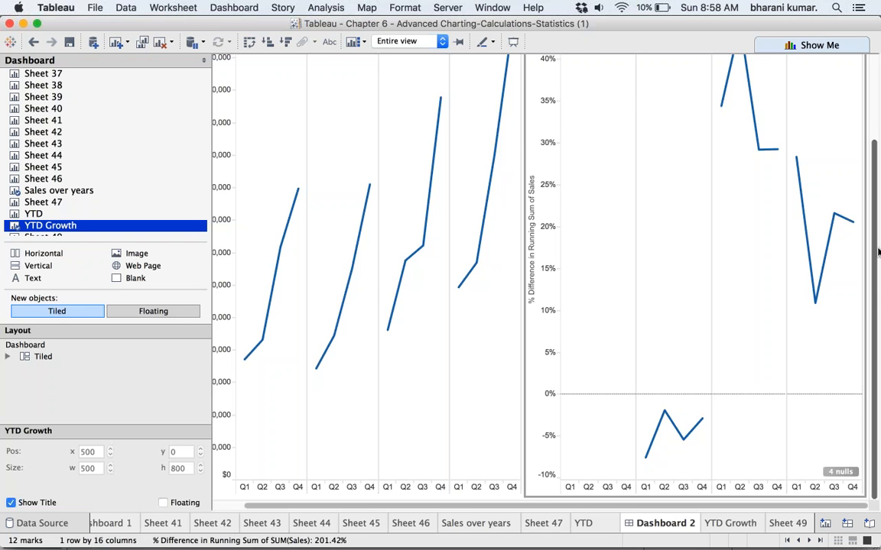
scroll(877, 316, "up", 3)
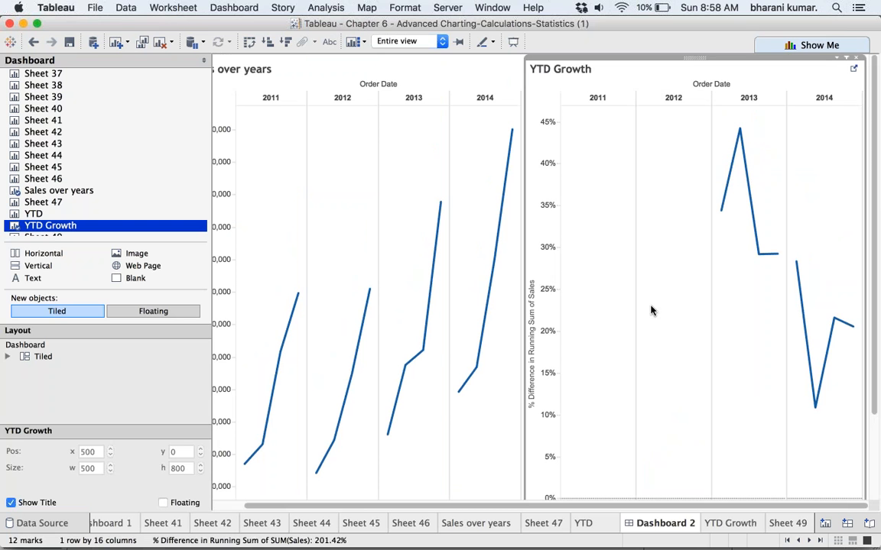
scroll(870, 311, "down", 3)
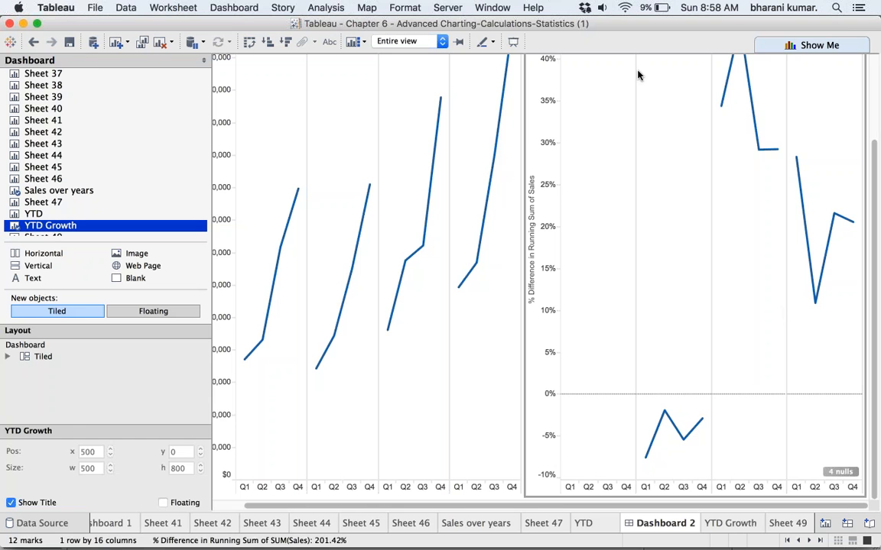
mouse_move(772, 508)
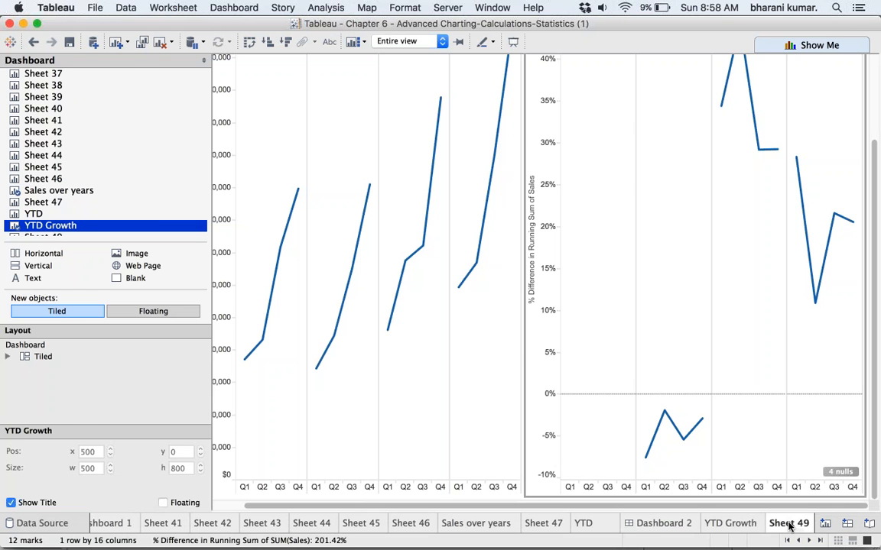
In Sheet 49, add Sales to Rows and apply the Year over year growth quick table calculation.
left_click(788, 523)
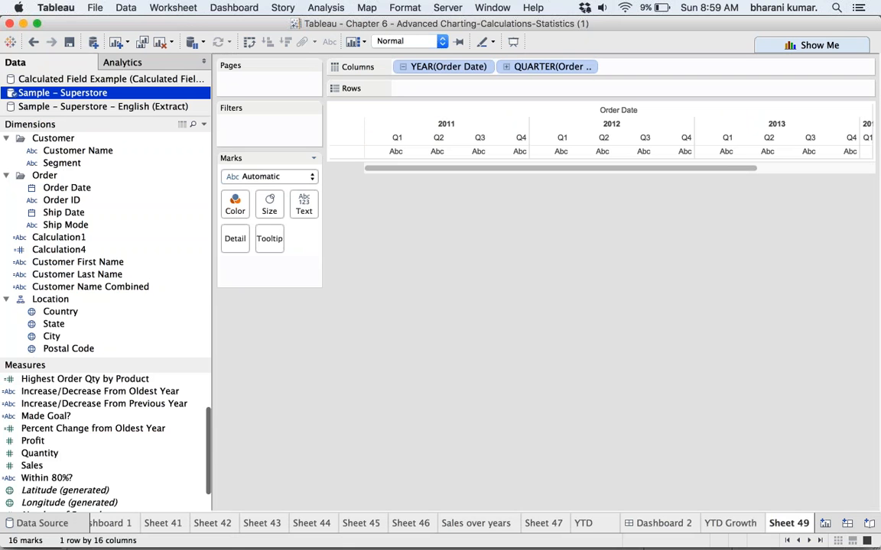
left_click_drag(53, 471, 464, 91)
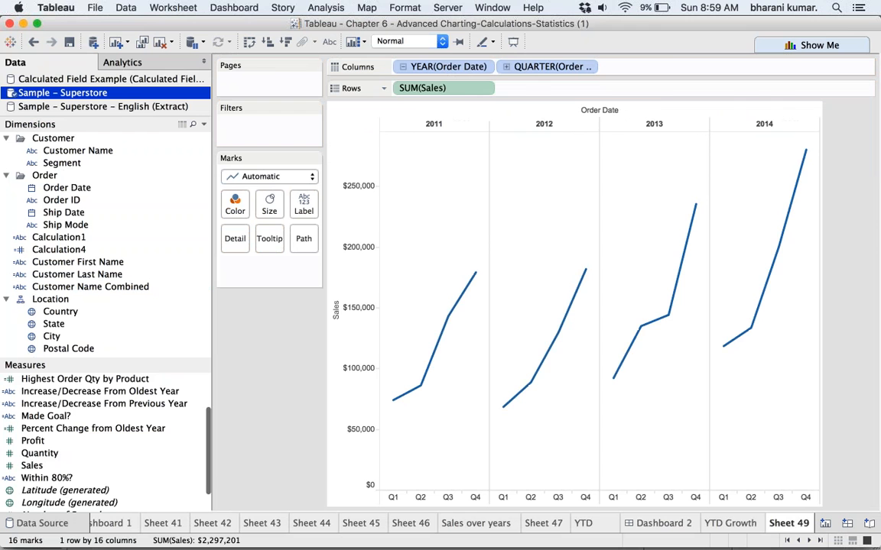
left_click(483, 88)
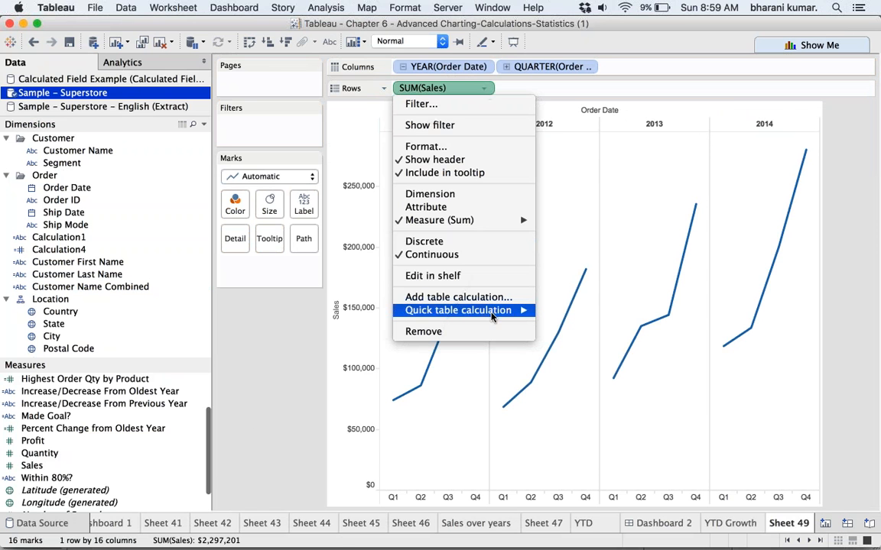
mouse_move(489, 311)
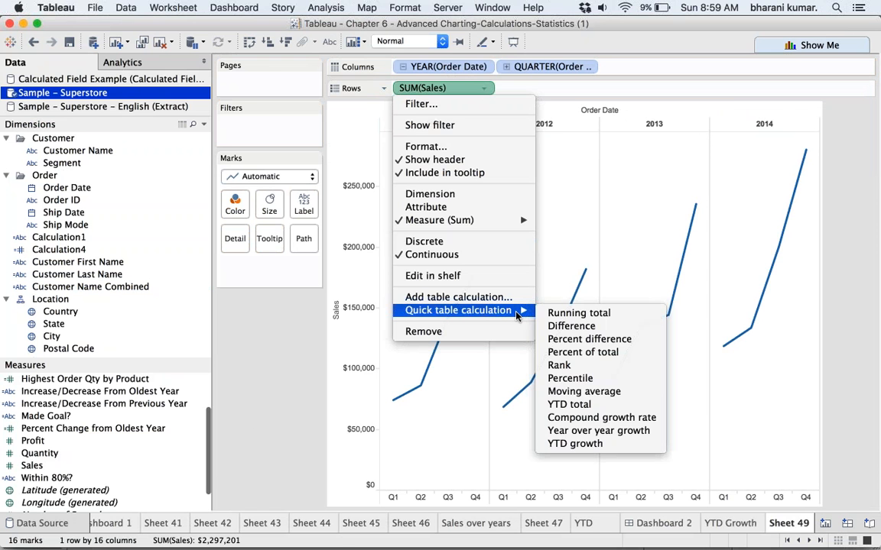
left_click(620, 432)
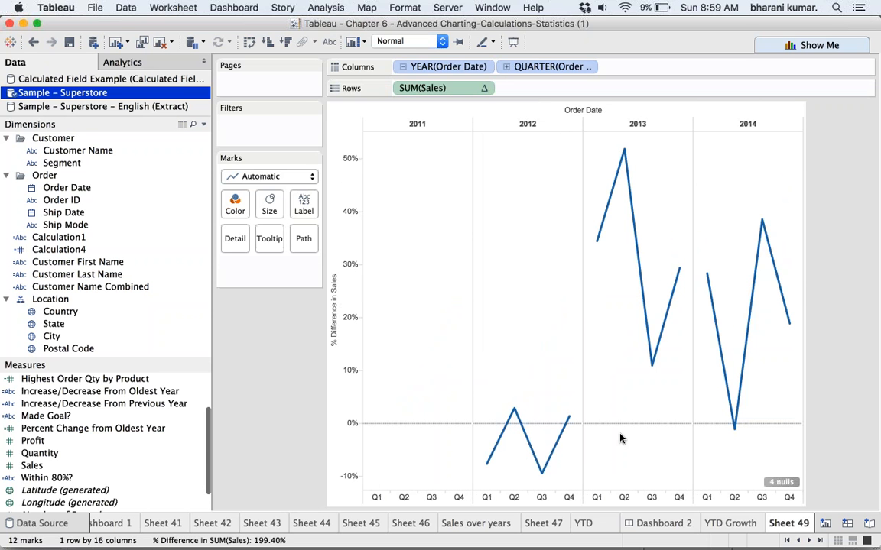
Rename the Sheet 49 worksheet as Year of Year growth.
right_click(786, 523)
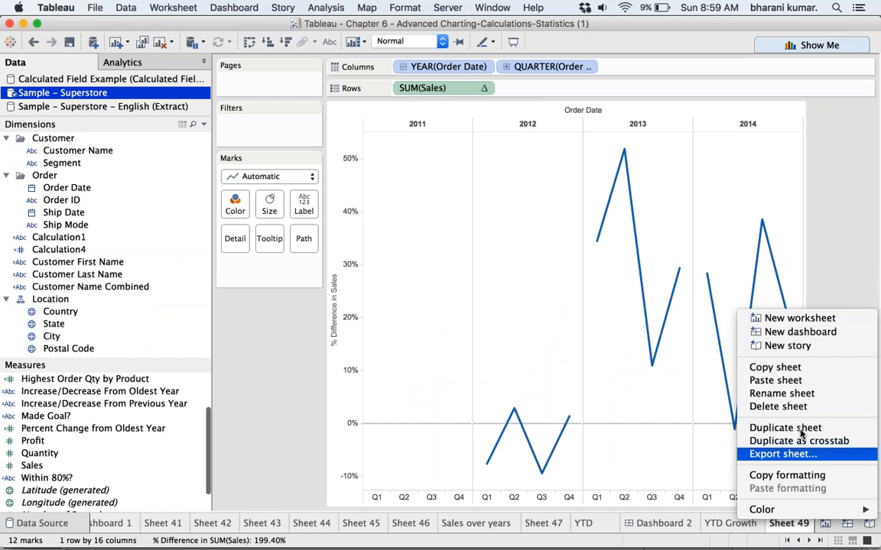
left_click(808, 394)
type("Y")
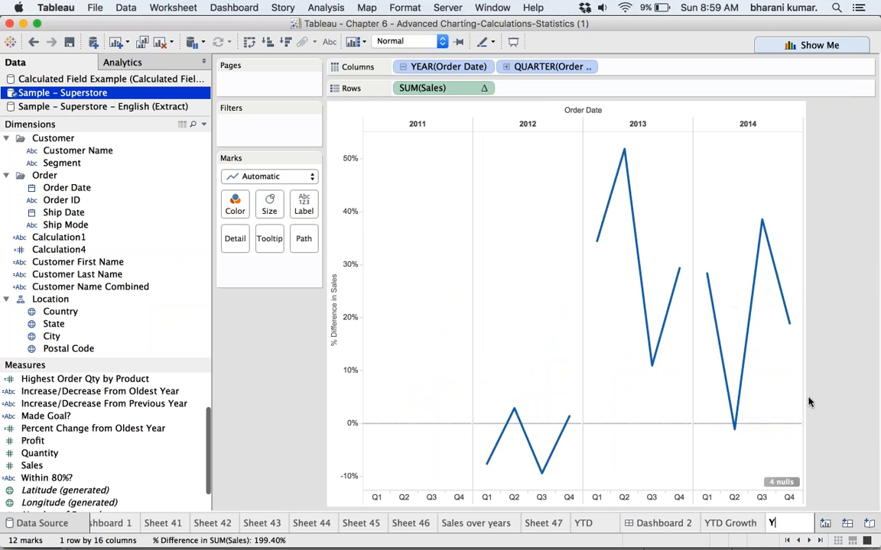
type("ear of Year ")
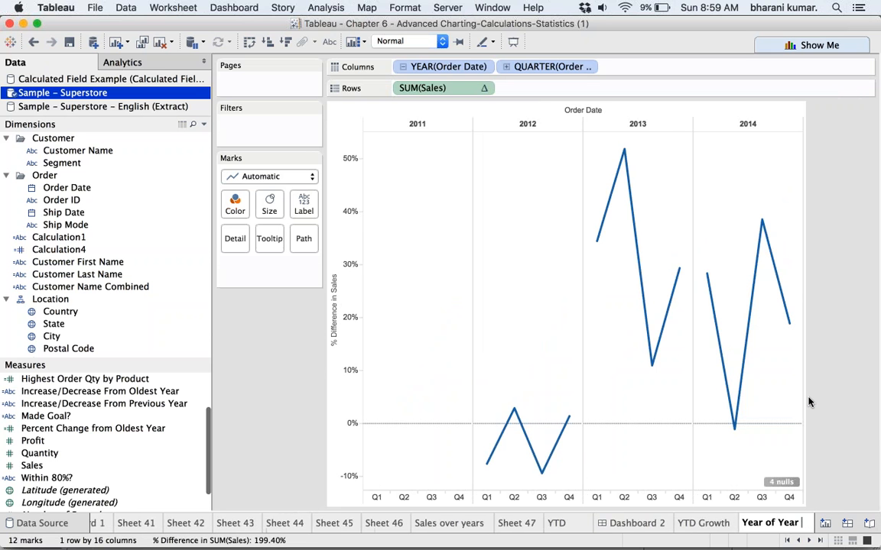
type("growth")
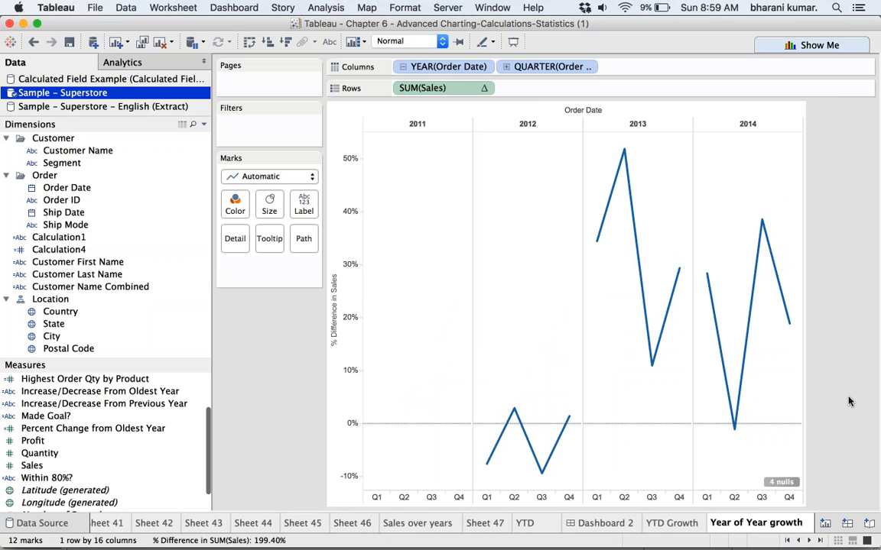
key("Return")
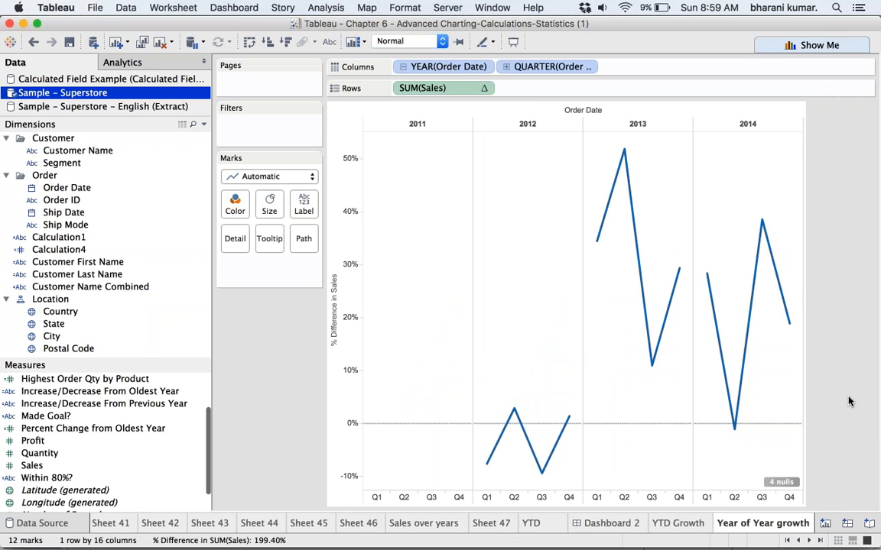
Switch to the Excel workbook and review the Q2 growth formula in K13.
mouse_move(625, 535)
mouse_move(516, 548)
left_click(527, 527)
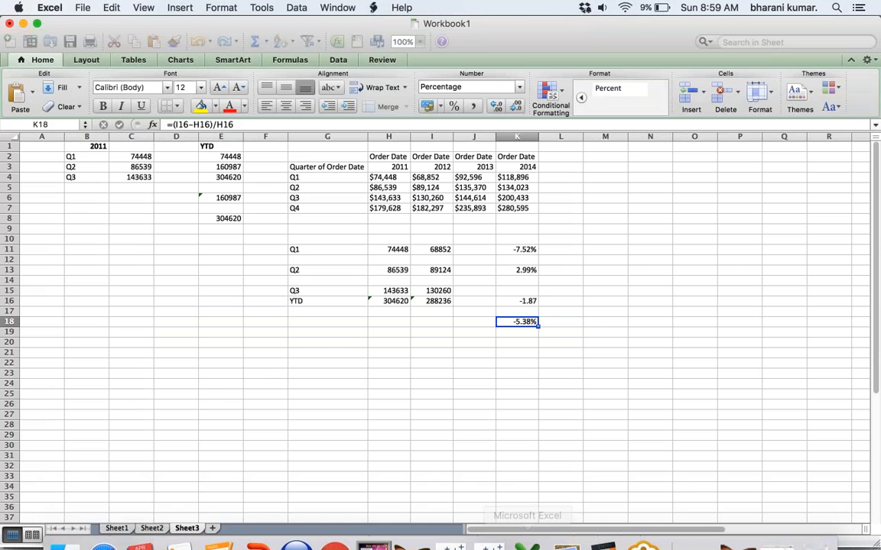
left_click(530, 270)
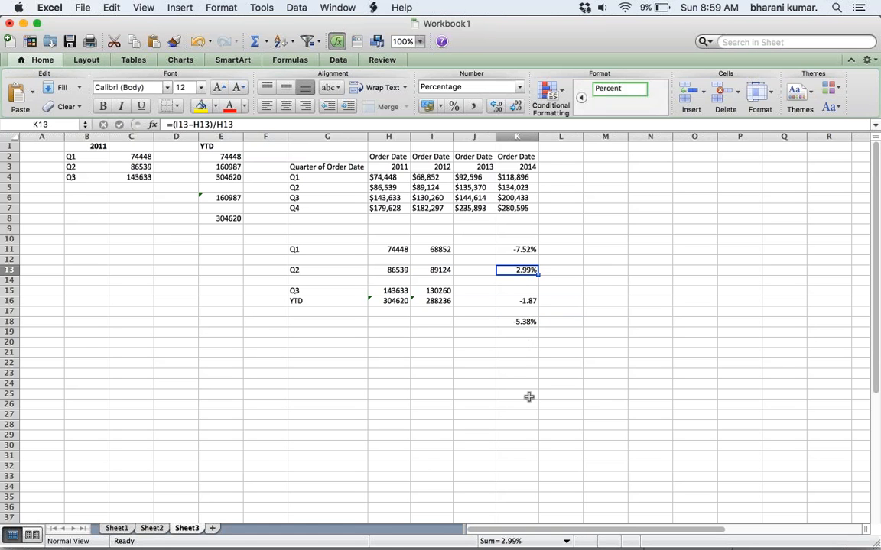
mouse_move(561, 548)
Insert a blank row between the Q3 row and the YTD row.
left_click(327, 290)
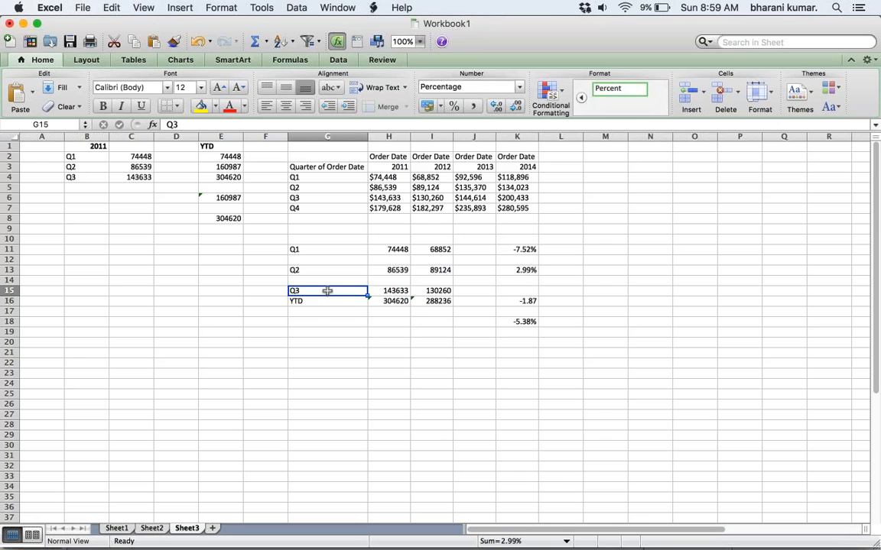
left_click(517, 290)
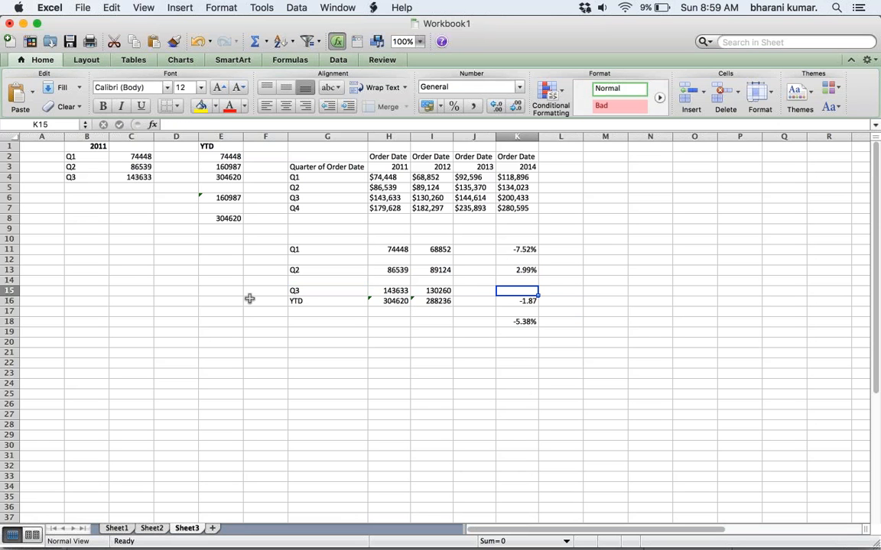
right_click(9, 301)
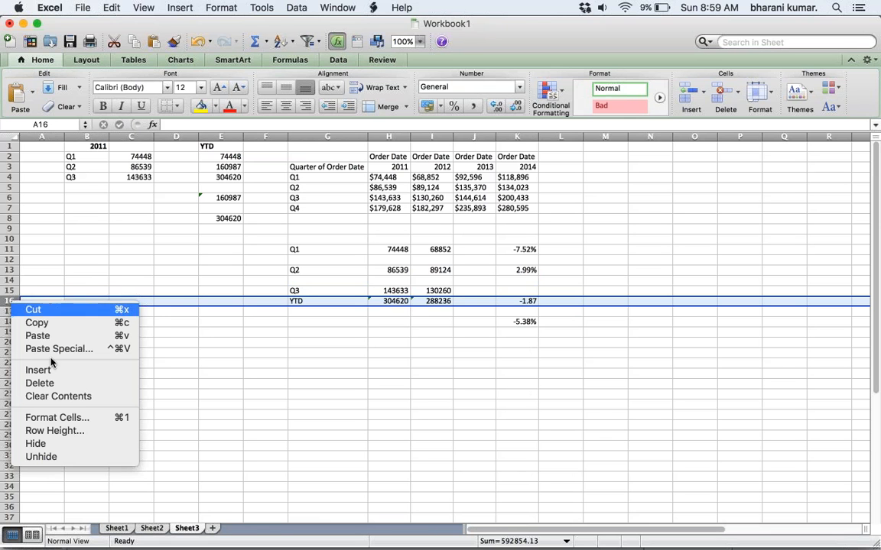
left_click(64, 378)
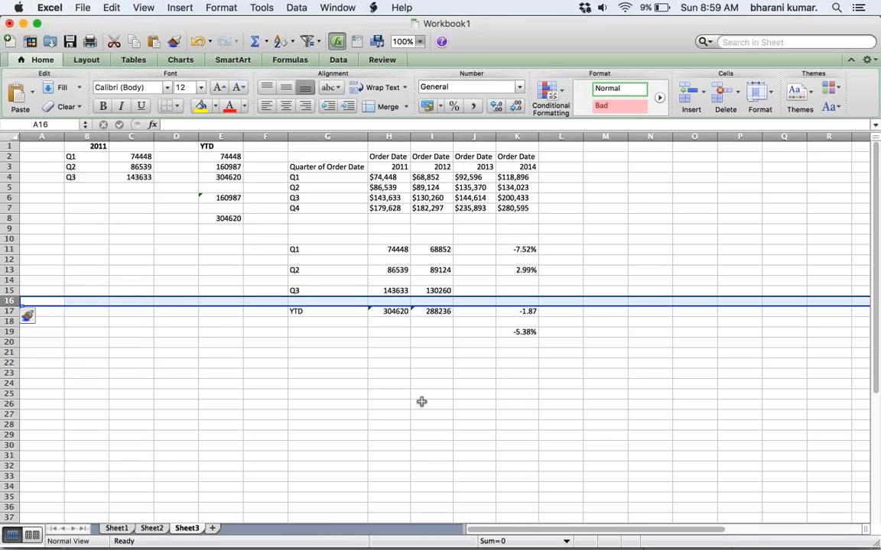
left_click(423, 402)
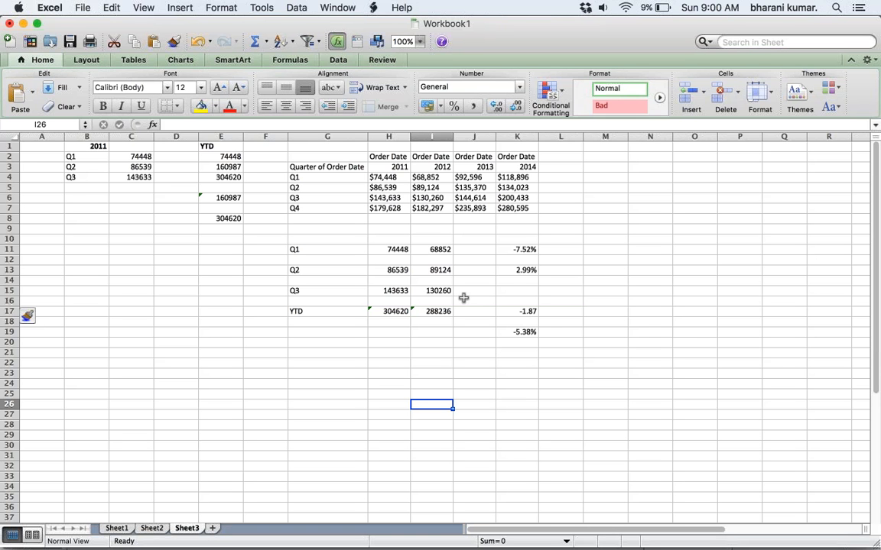
left_click(398, 271)
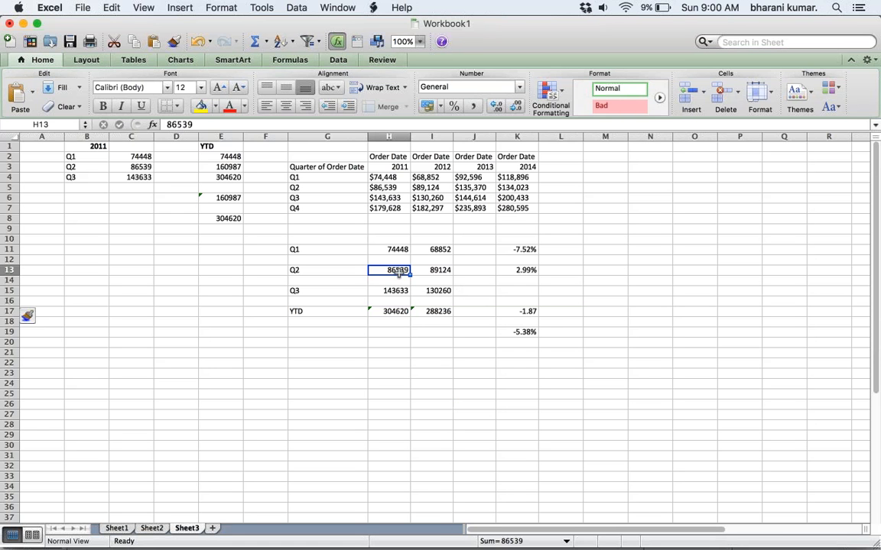
Label the two manual sales columns in row 9 with 2011 in H9 and 2012 in I9.
left_click(400, 227)
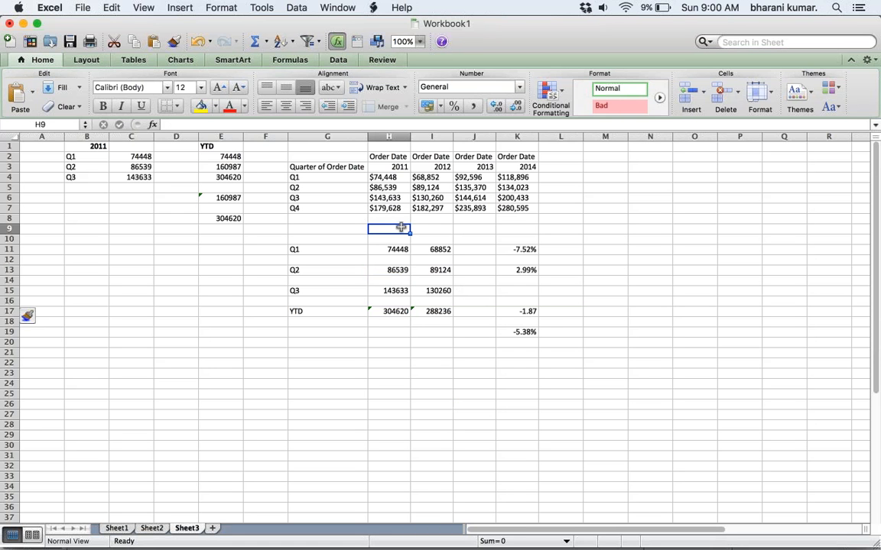
type("2011")
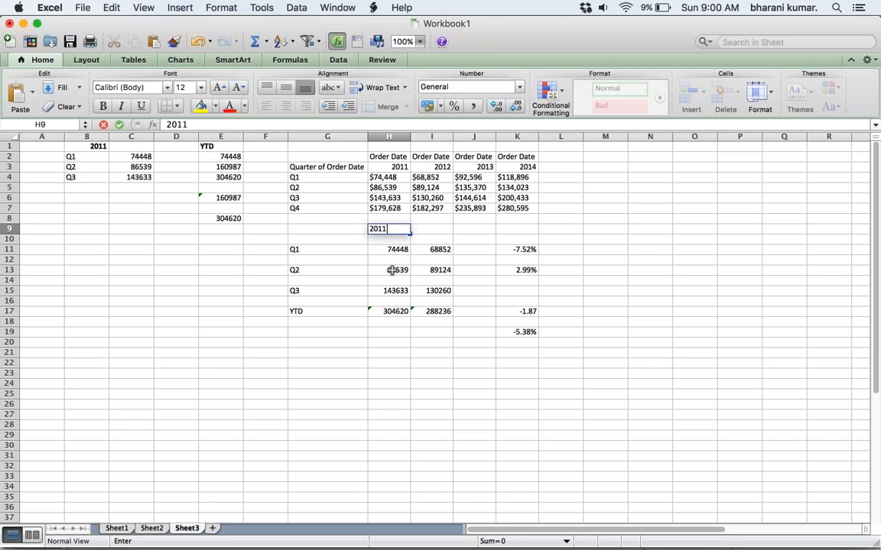
left_click(392, 269)
left_click(439, 229)
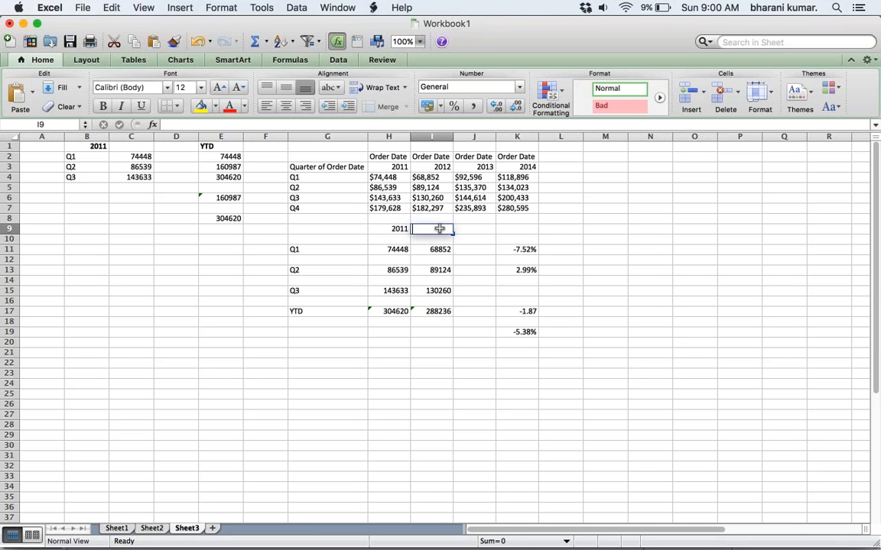
type("2012")
left_click(440, 271)
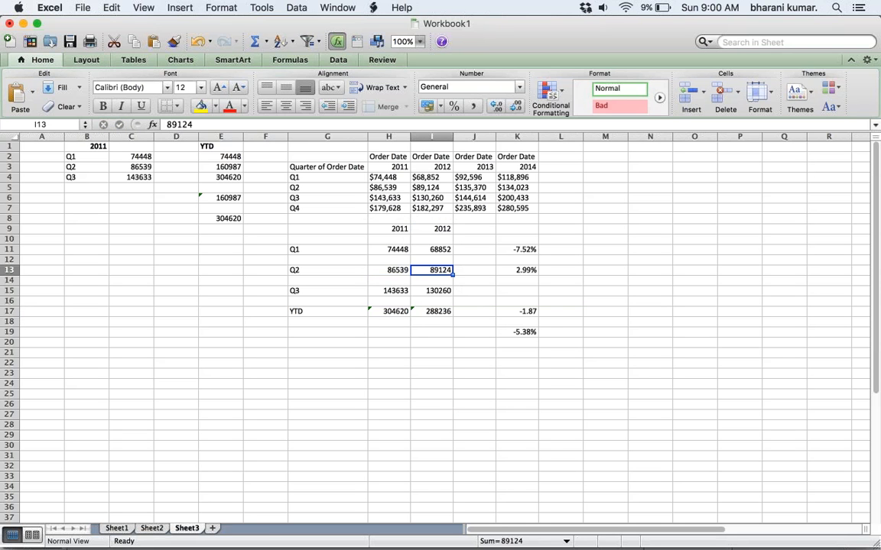
Delete the blank row 10 between the year labels and the Q1 row.
left_click(9, 239)
right_click(10, 240)
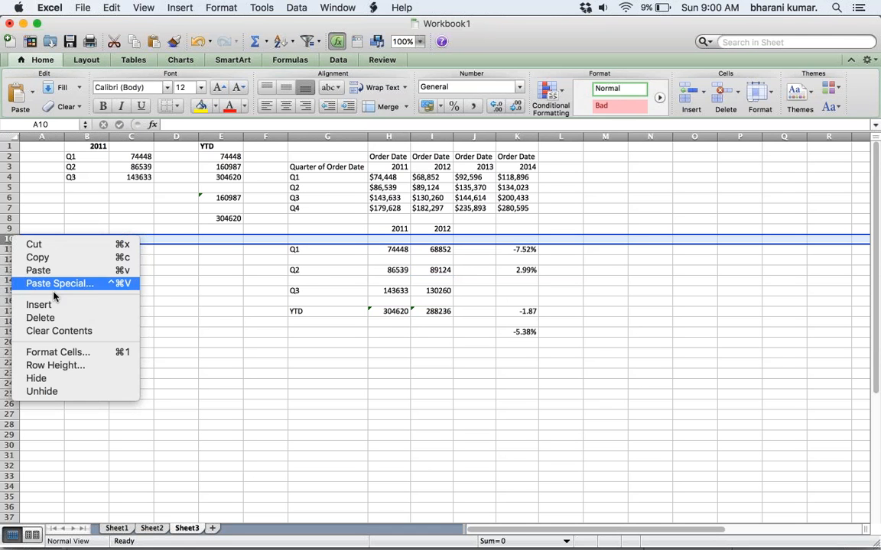
left_click(57, 319)
left_click(355, 354)
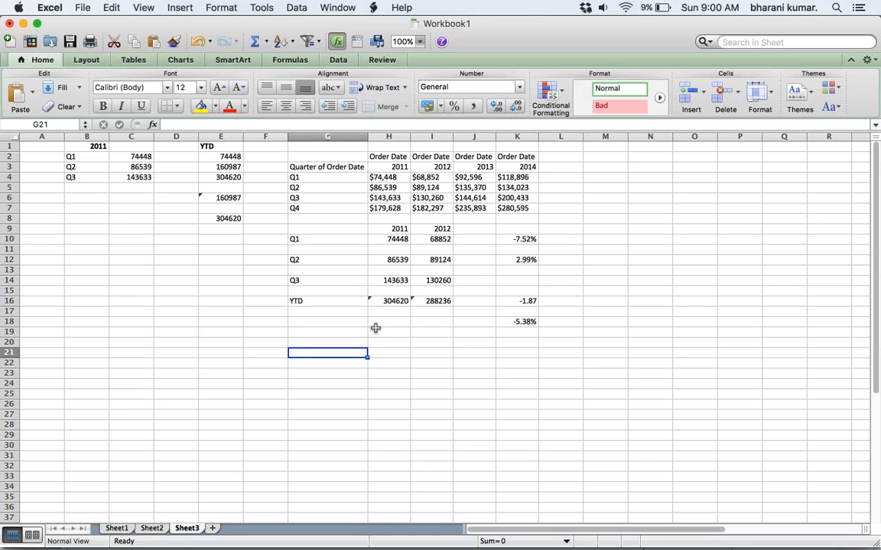
Calculate the Q3 year-over-year growth in K14 with the formula =(I14-H14)/H14.
left_click(388, 280)
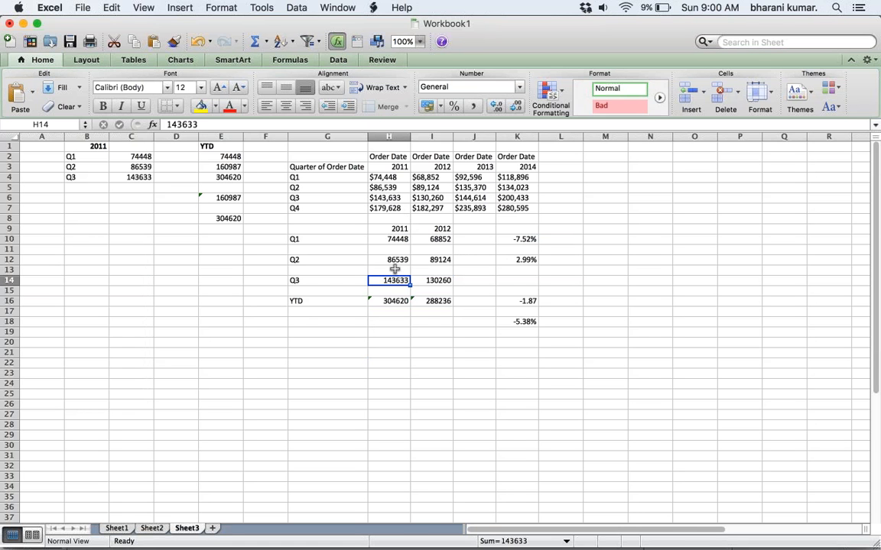
left_click(519, 279)
type("=")
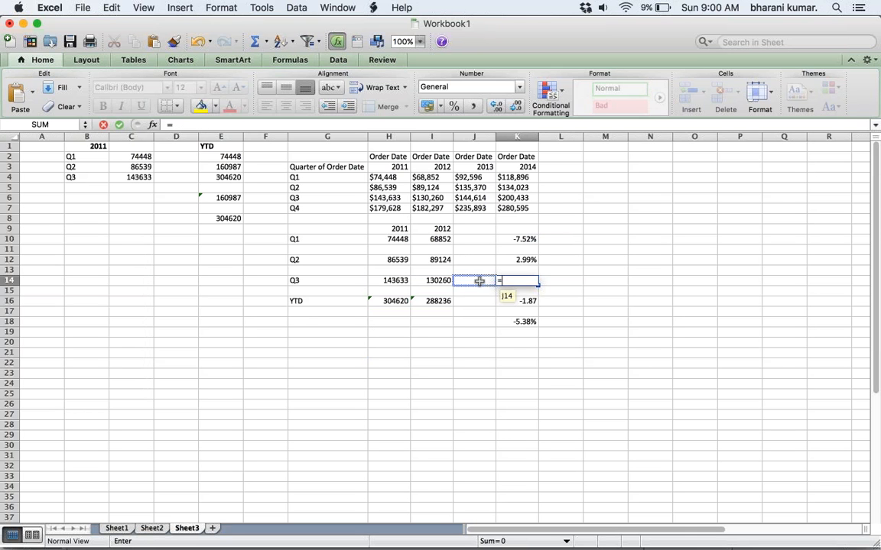
type("(")
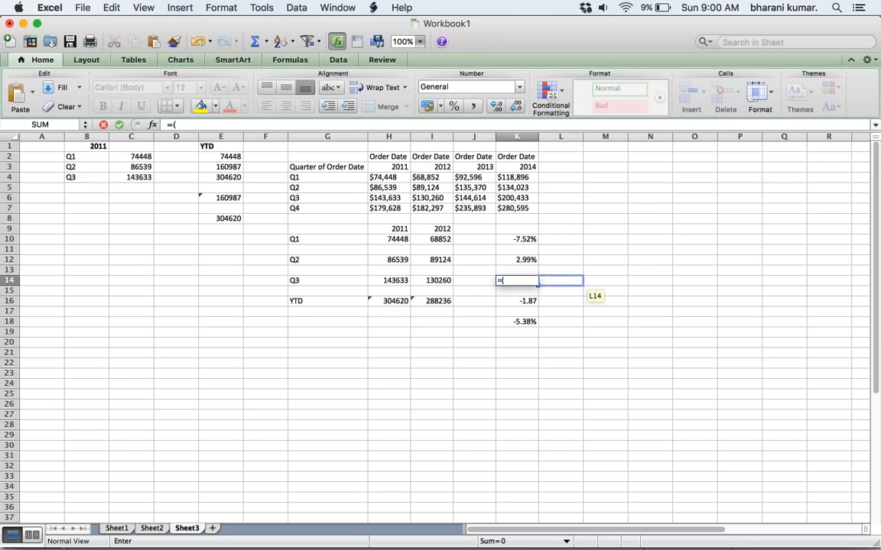
left_click(440, 281)
type("-")
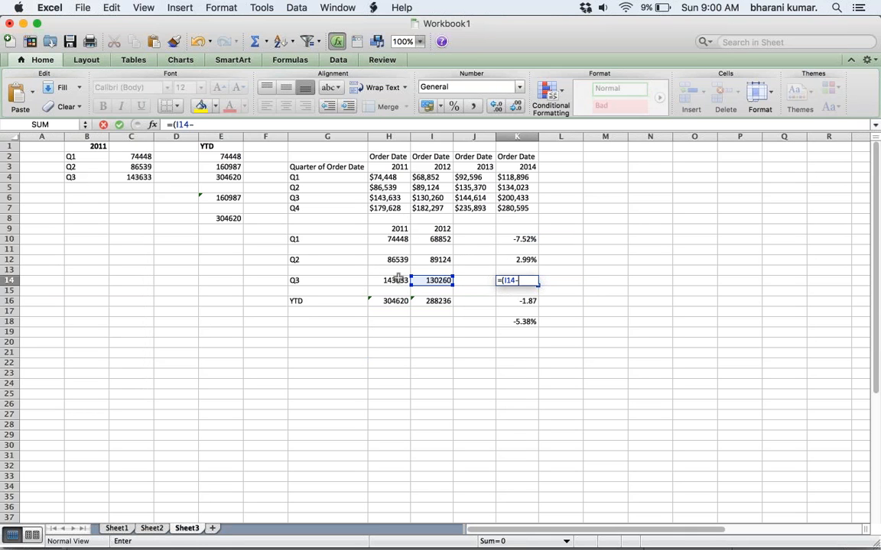
left_click(396, 279)
type(")/")
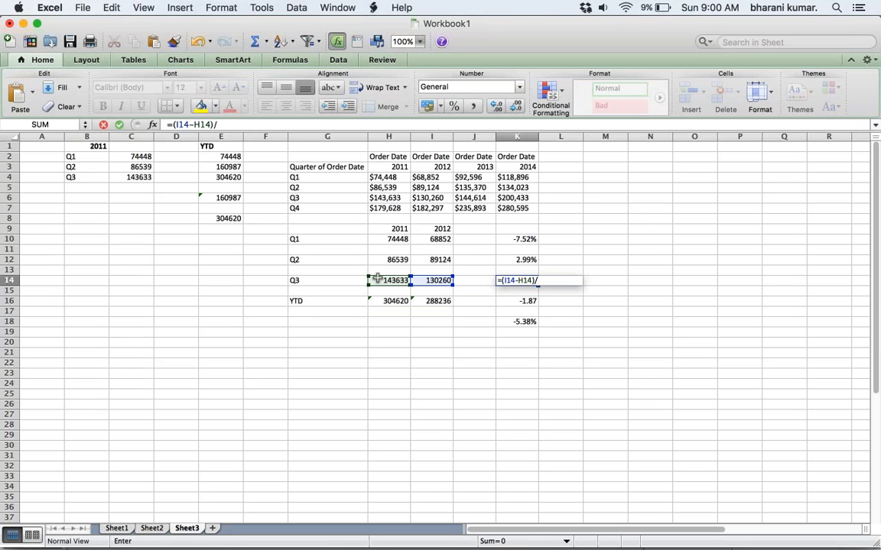
left_click(373, 279)
key("Return")
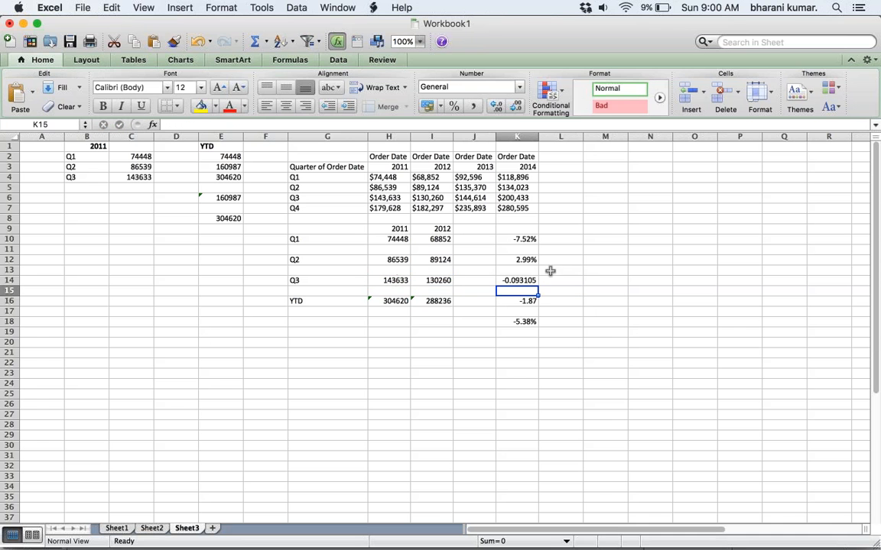
Format the Q3 growth in K14 as a percentage with two decimal places.
left_click(517, 280)
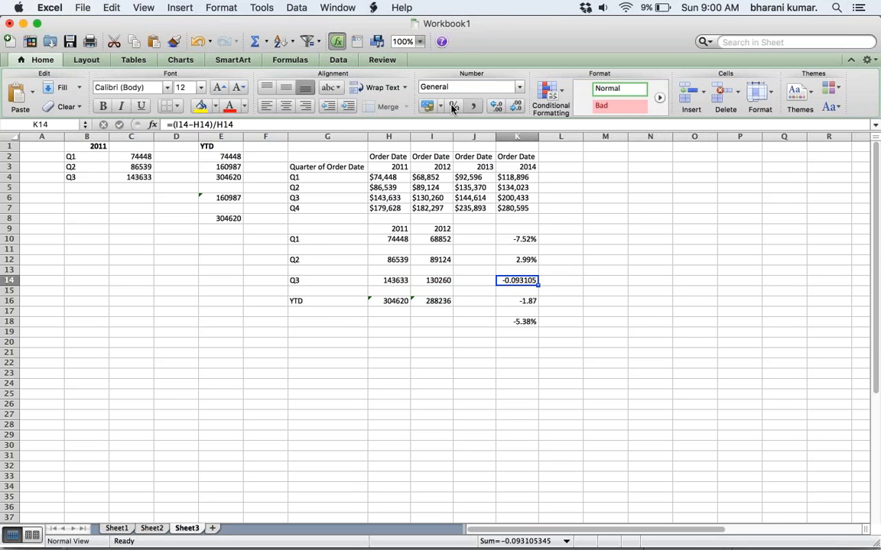
left_click(454, 106)
left_click(494, 106)
left_click(495, 106)
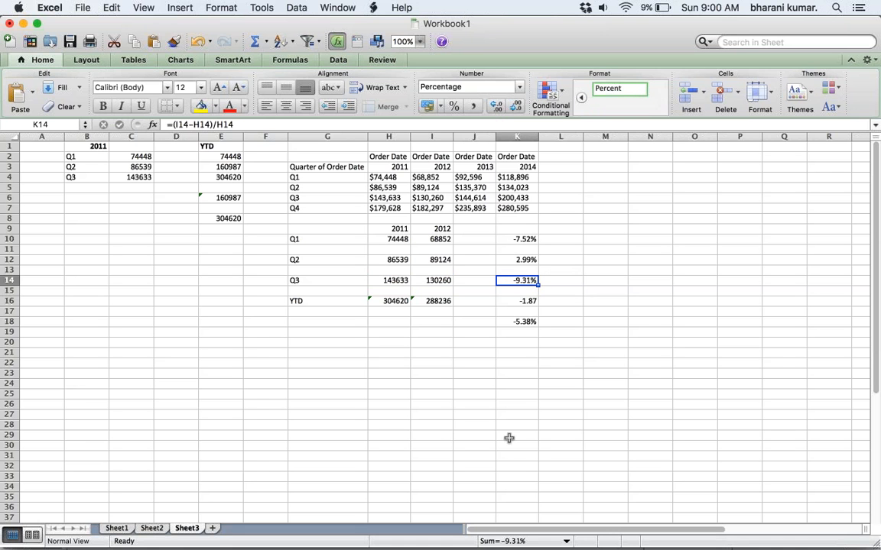
Switch to Tableau and inspect the Q3 2012 point on the year-over-year growth chart.
left_click(495, 535)
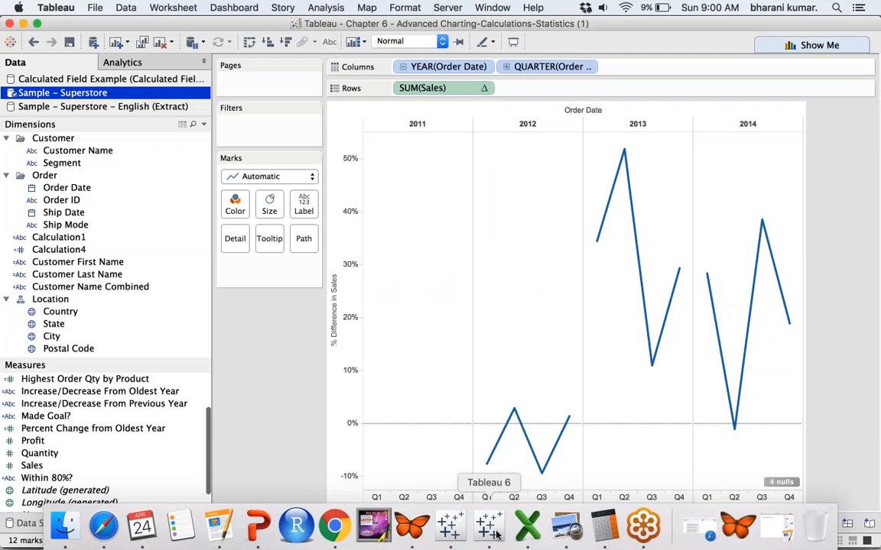
mouse_move(543, 478)
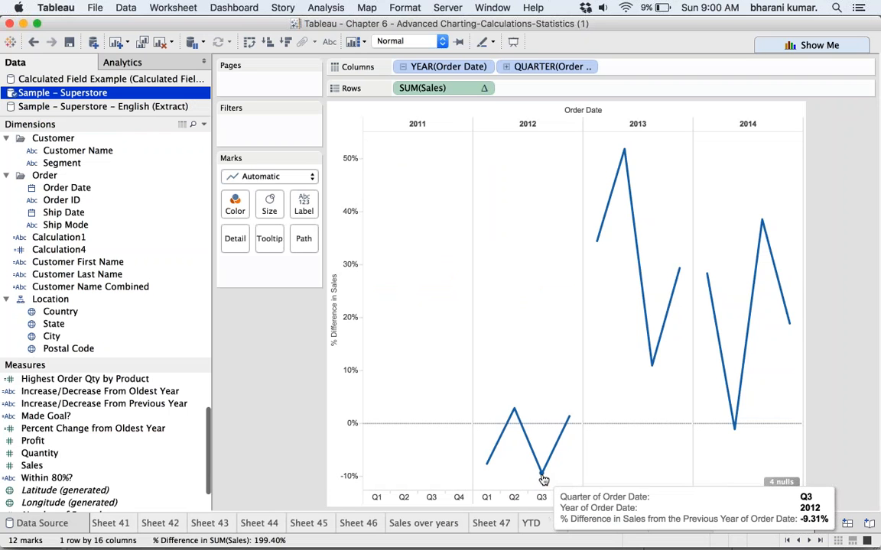
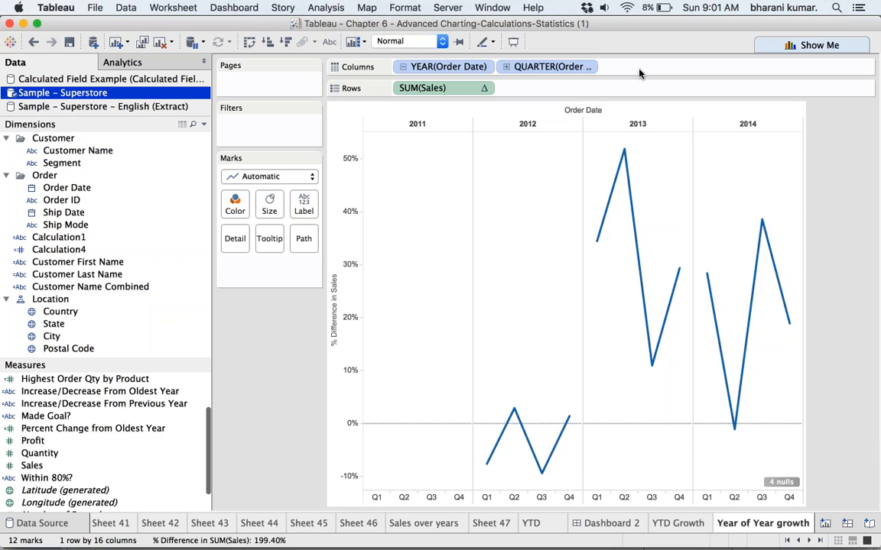
Add a new worksheet and name it Compound Growth.
left_click(826, 525)
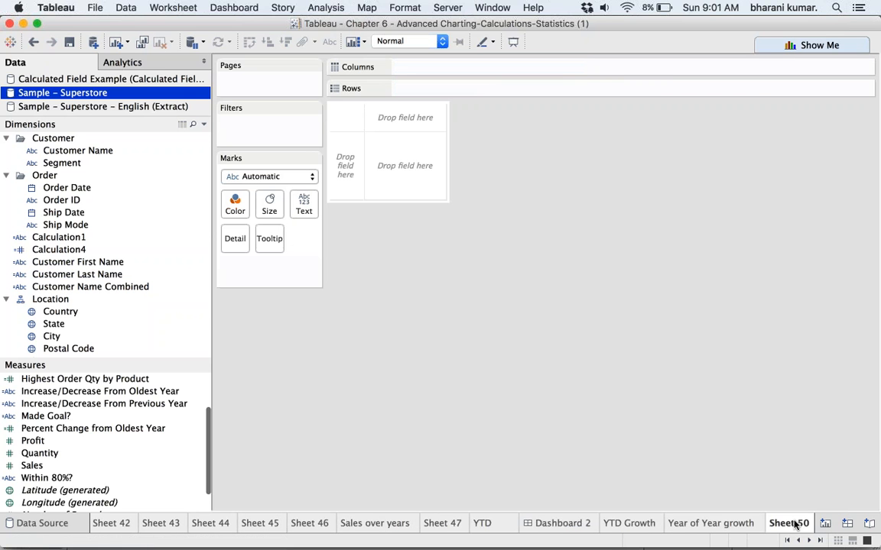
right_click(795, 524)
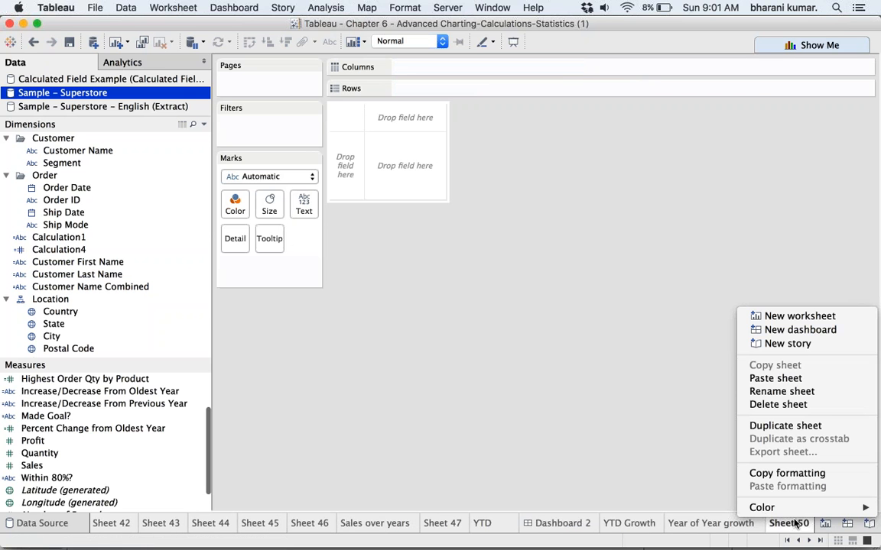
left_click(787, 393)
type("Com")
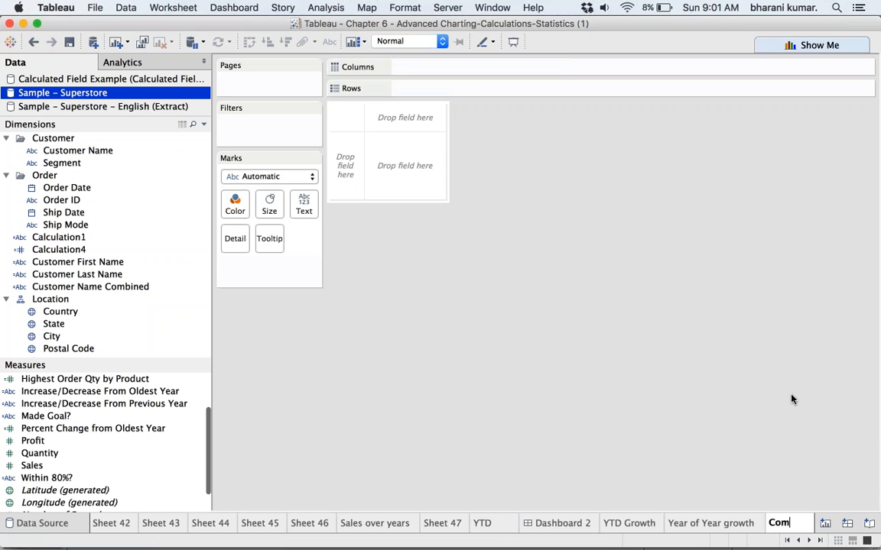
type("pund Growth")
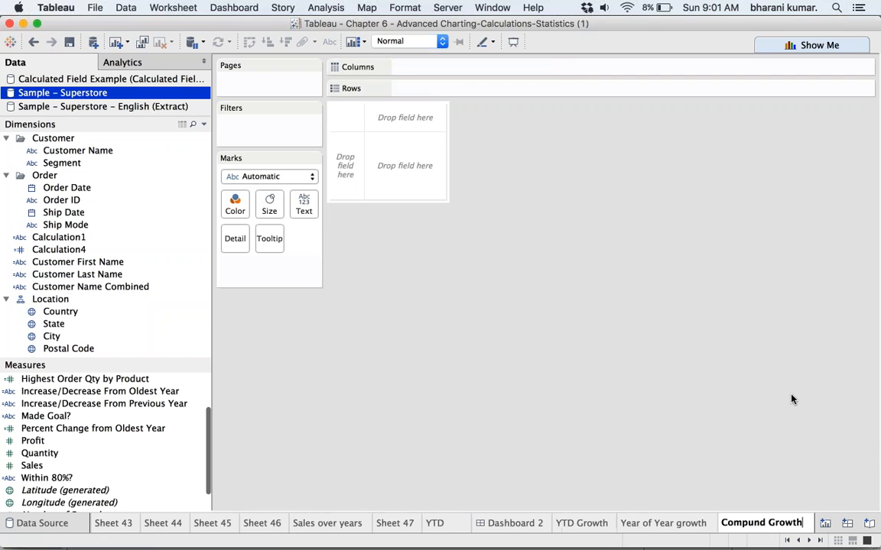
left_click(632, 277)
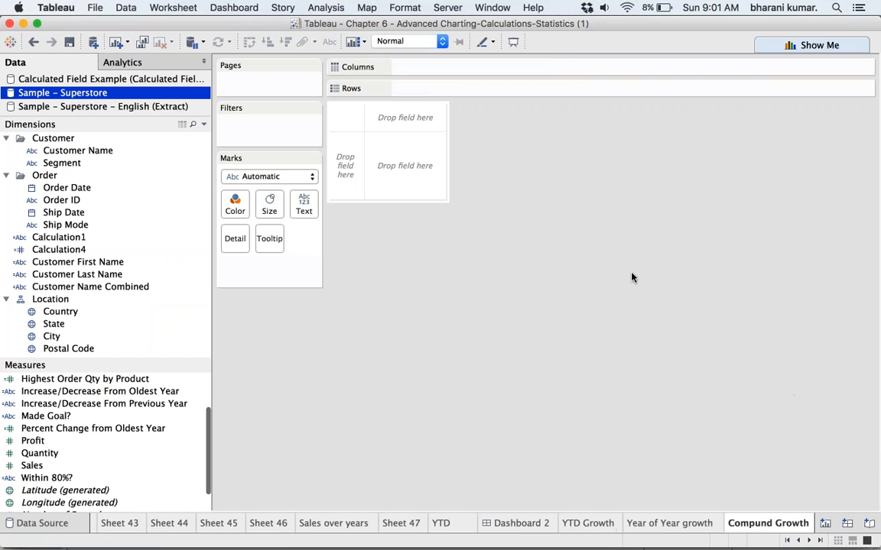
double_click(764, 524)
left_click(759, 522)
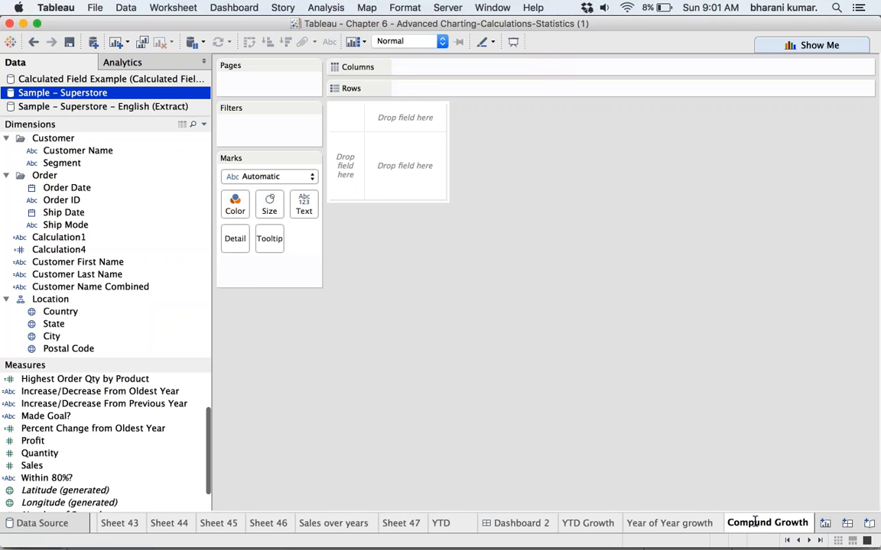
type("o")
left_click(638, 357)
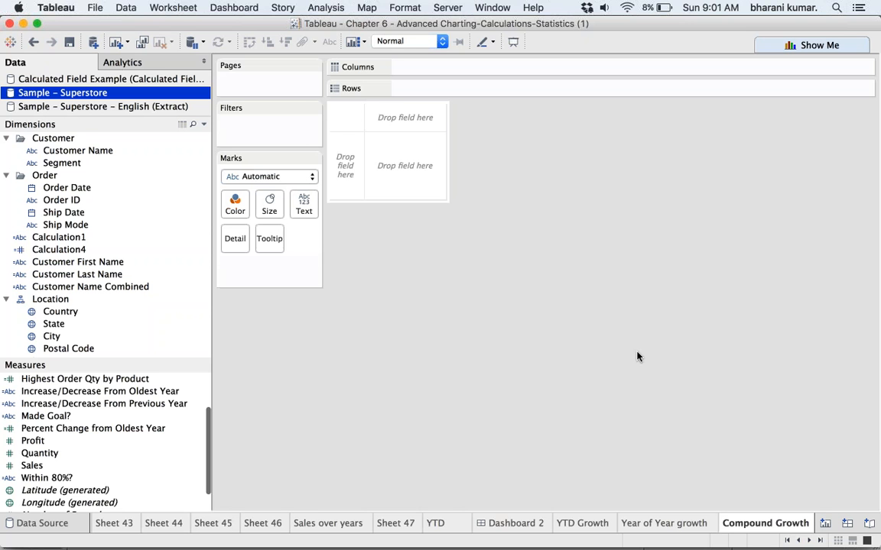
mouse_move(455, 545)
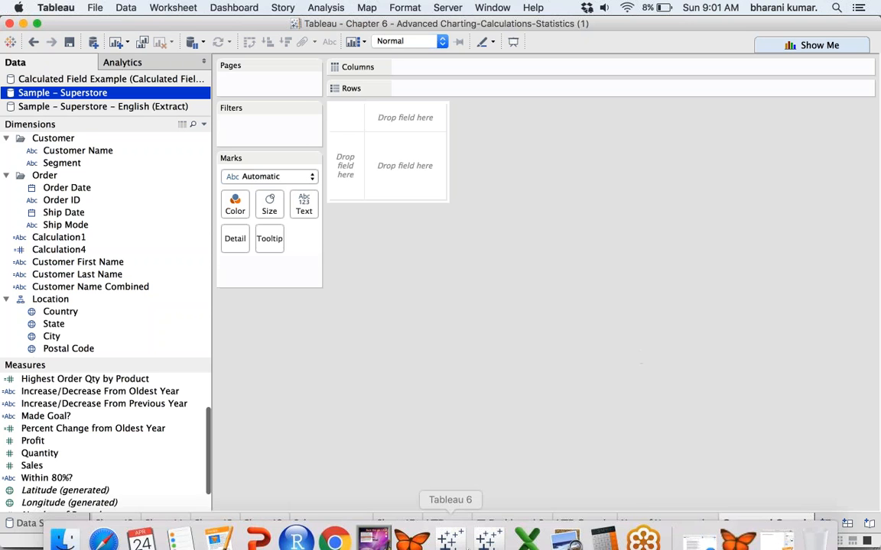
left_click(272, 538)
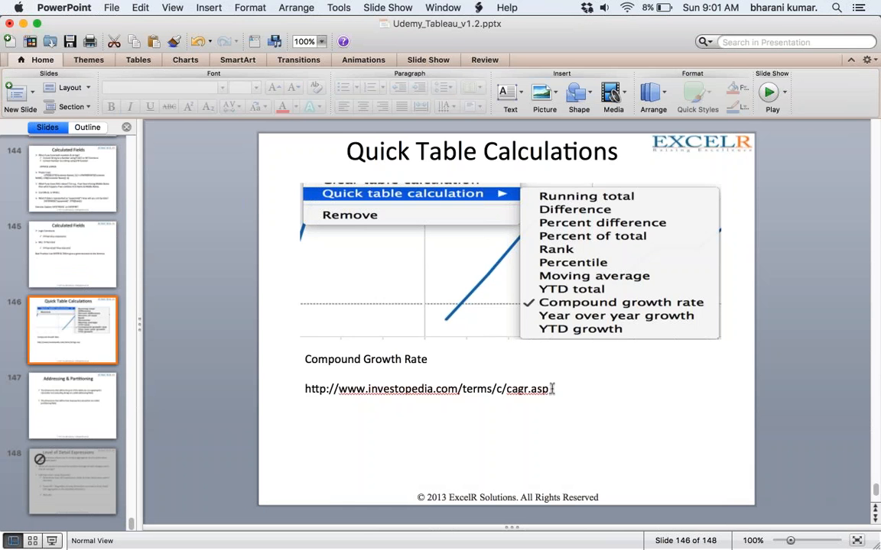
left_click_drag(551, 389, 306, 389)
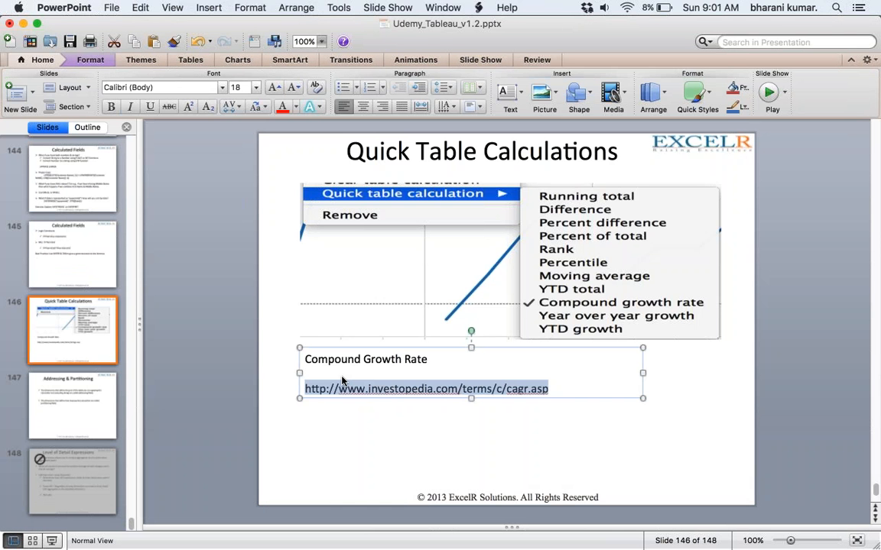
key("super+c")
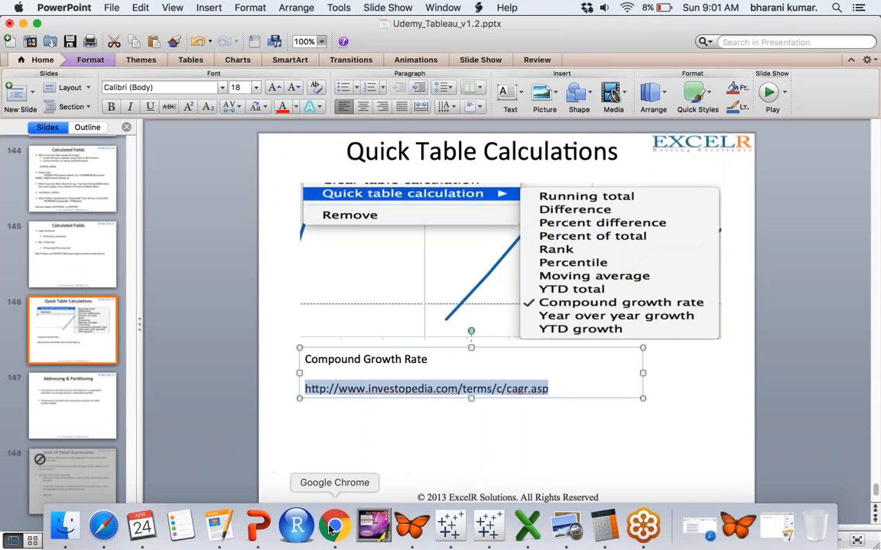
left_click(330, 528)
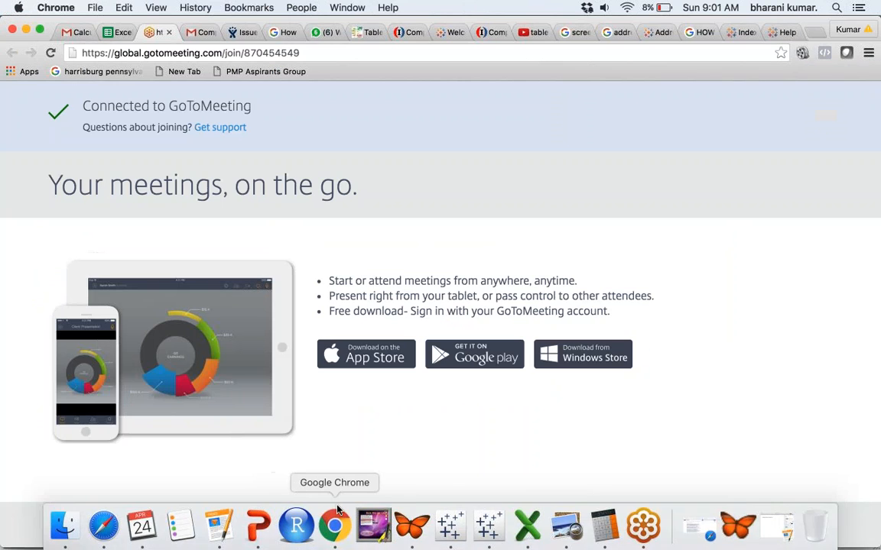
left_click(815, 35)
mouse_move(334, 535)
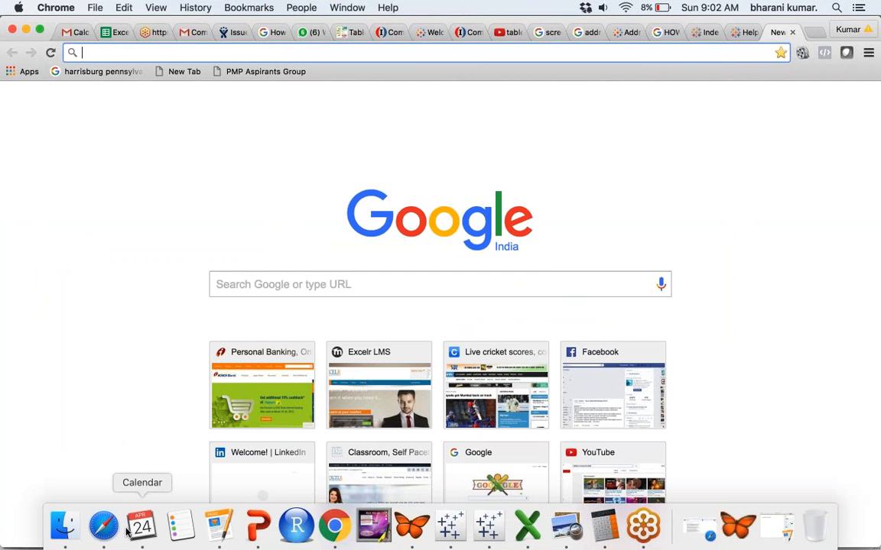
left_click(130, 529)
Switch to Safari, make it full screen, and open the copied Investopedia link in a new tab to view the CAGR formula.
left_click(103, 527)
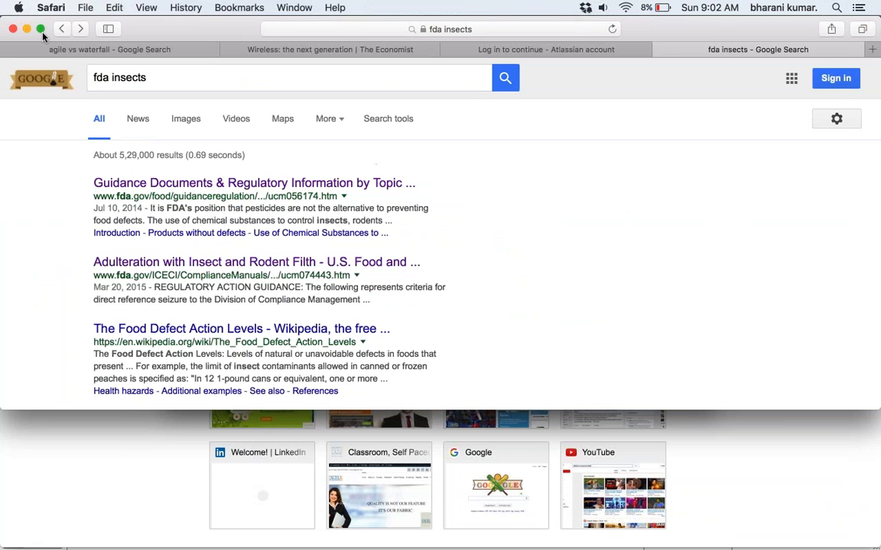
left_click(40, 31)
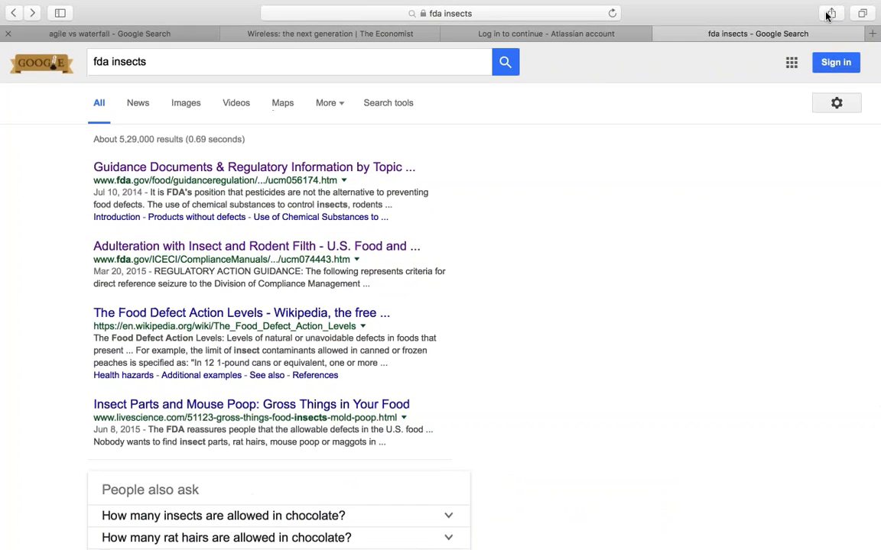
left_click(871, 35)
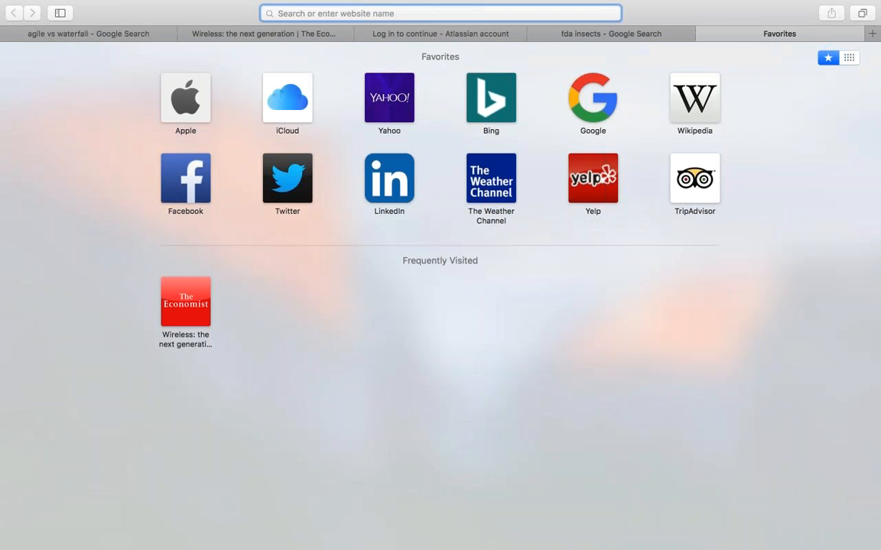
key("super+v")
key("Return")
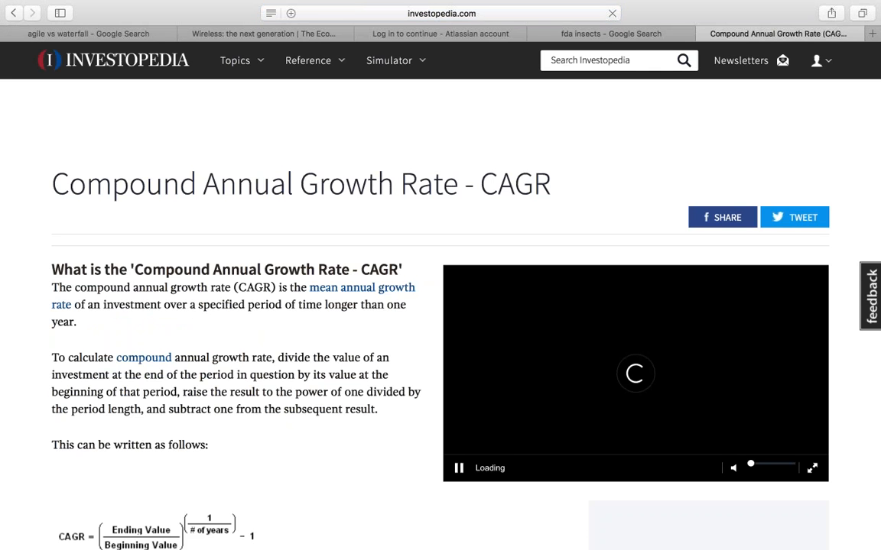
scroll(337, 269, "down", 3)
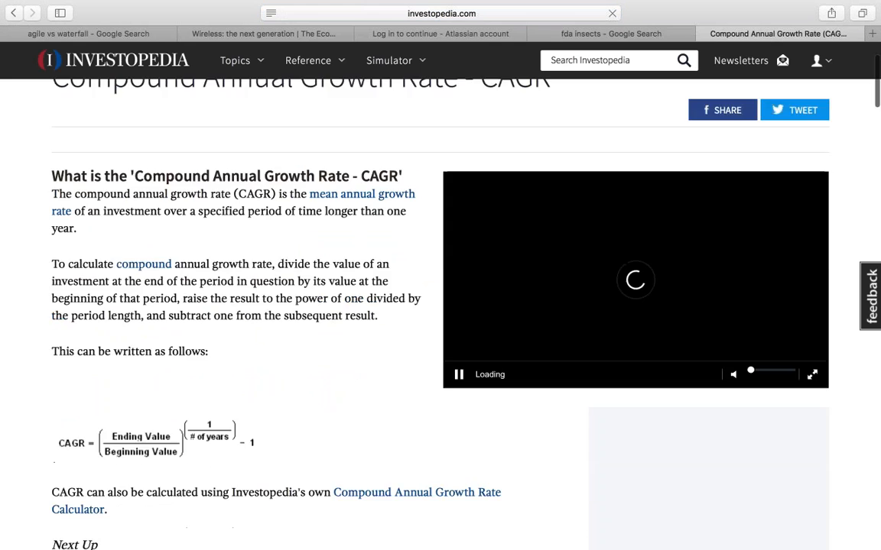
Read the CAGR example of the $10,000 portfolio, highlighting $10,000, $13,000 and $19,500, and compare the formula with the worked calculation.
scroll(123, 306, "down", 4)
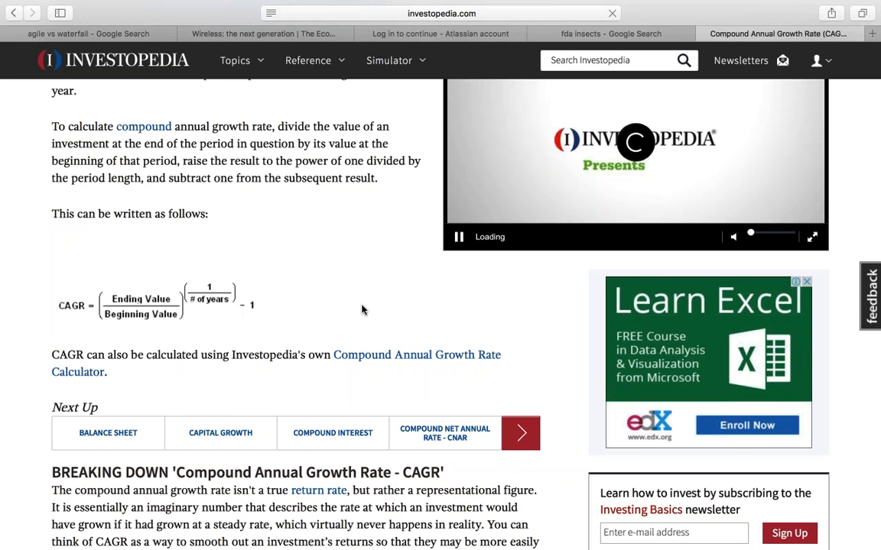
scroll(362, 309, "down", 5)
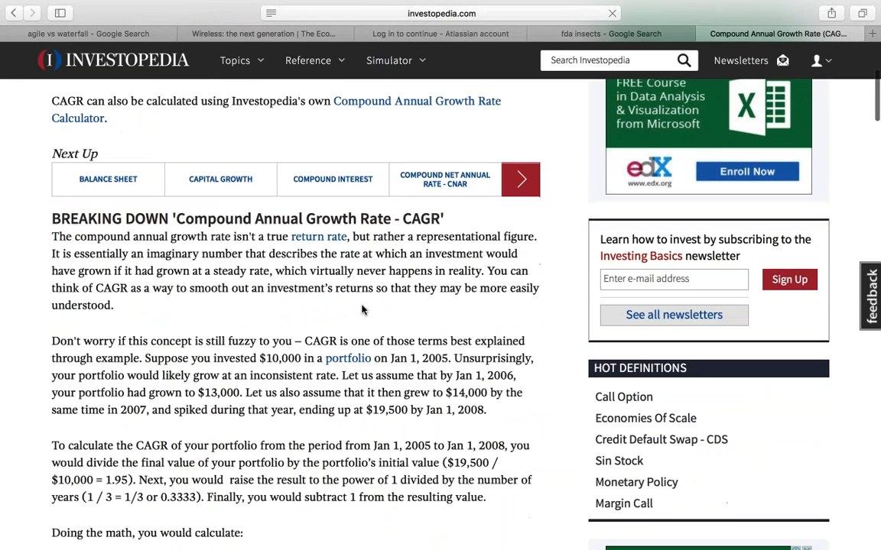
scroll(362, 310, "down", 2)
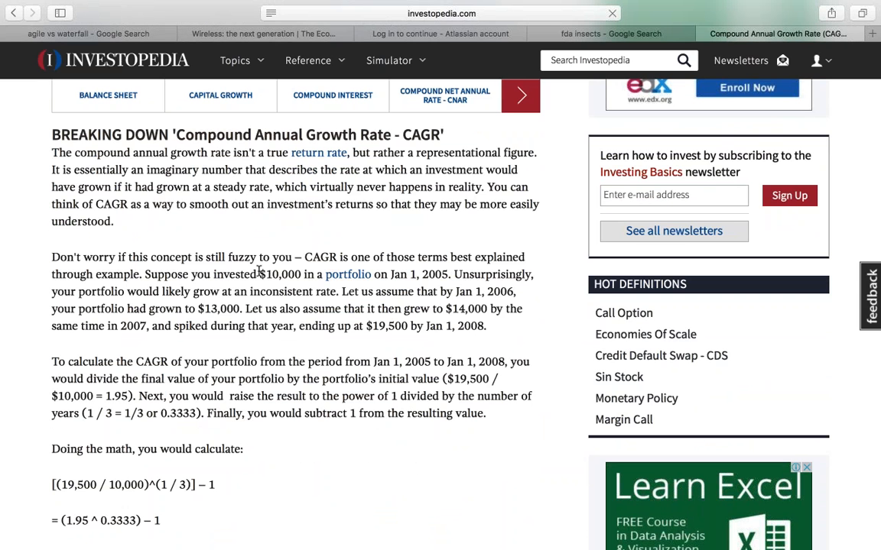
left_click_drag(260, 273, 301, 274)
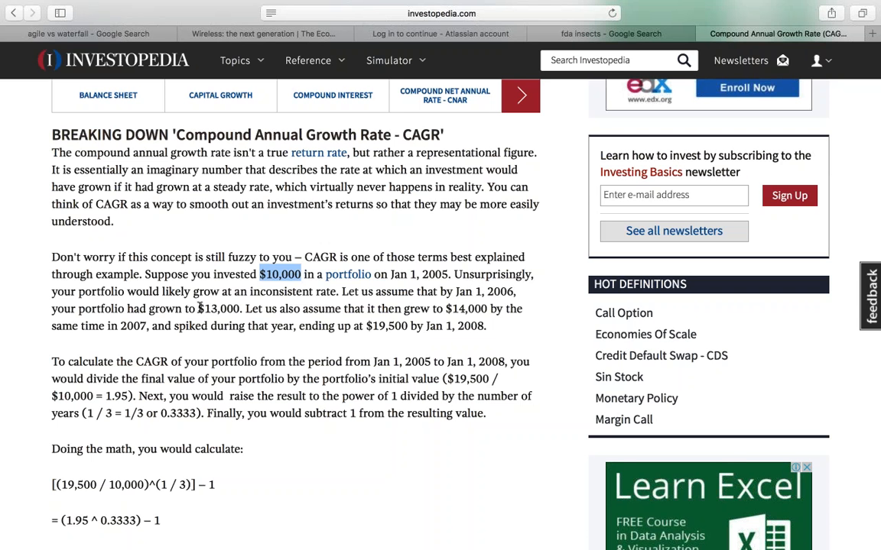
left_click_drag(198, 309, 243, 309)
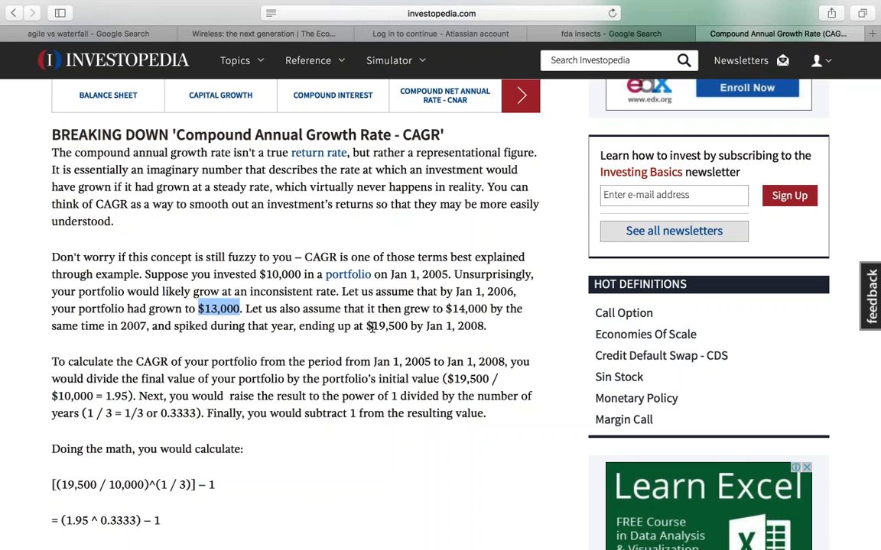
left_click_drag(366, 325, 408, 325)
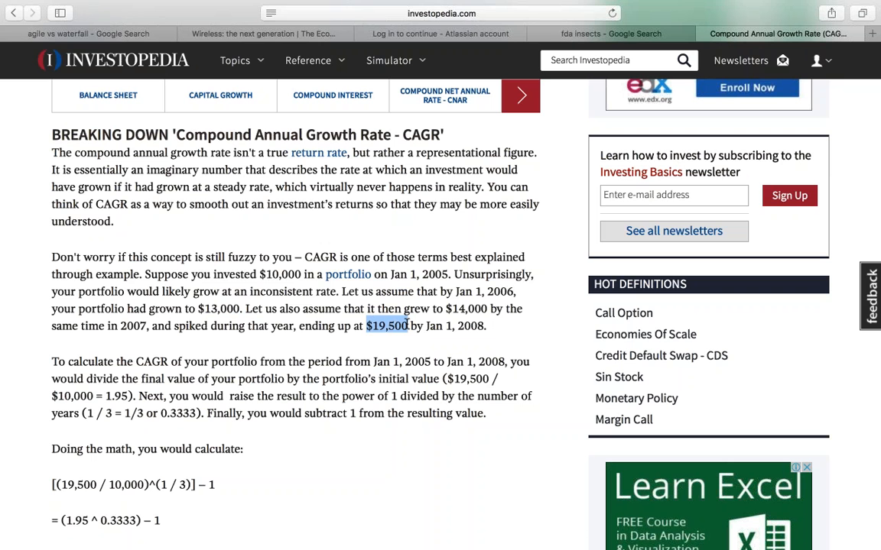
left_click(262, 273)
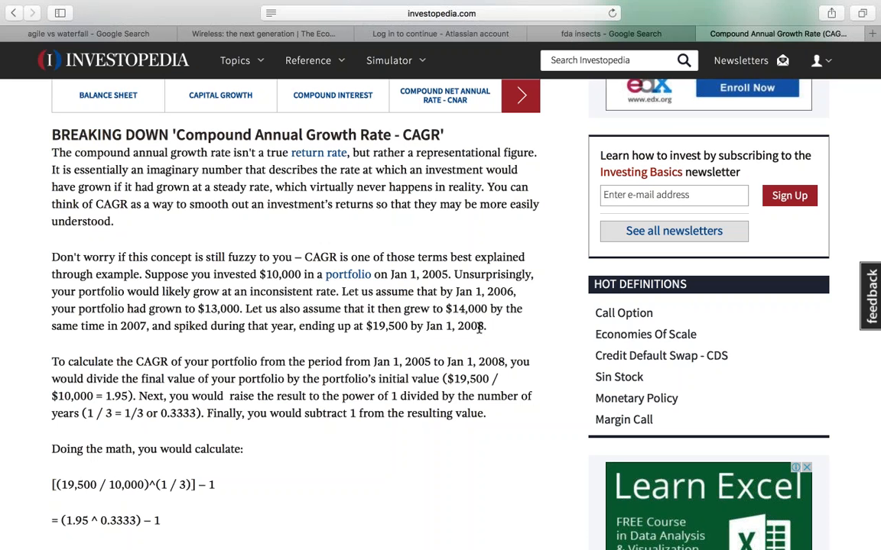
scroll(480, 327, "up", 5)
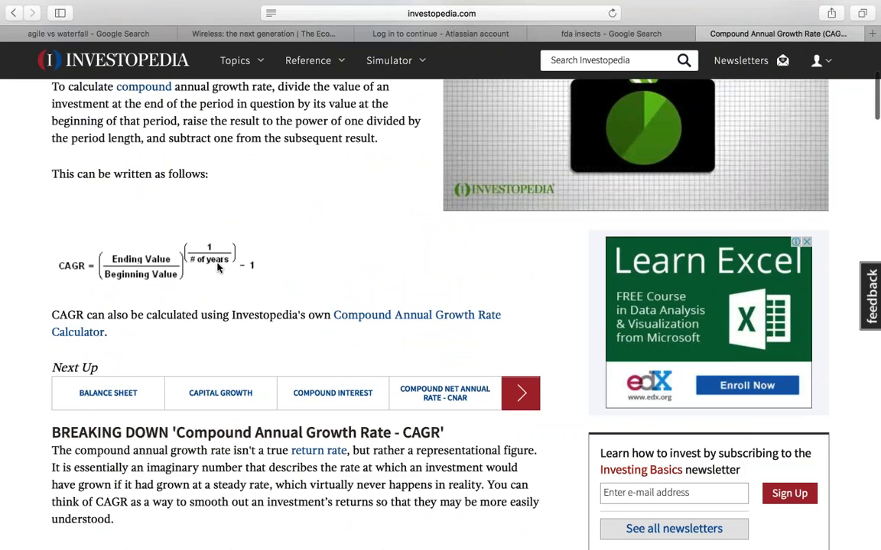
scroll(219, 268, "down", 4)
scroll(219, 268, "down", 2)
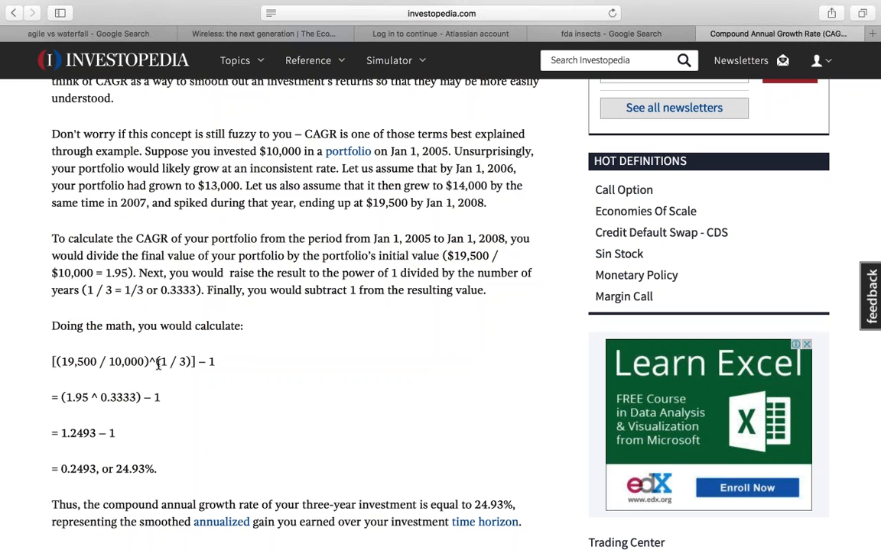
scroll(202, 413, "down", 3)
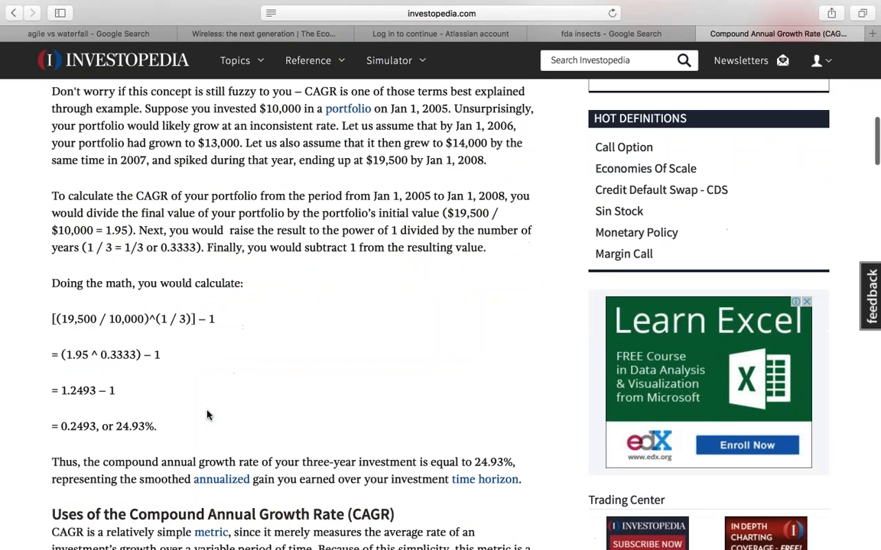
Read the varying-growth portfolio example under Uses of the Compound Annual Growth Rate, highlighting $5,114, $5,098 and $5,437.
scroll(193, 410, "down", 10)
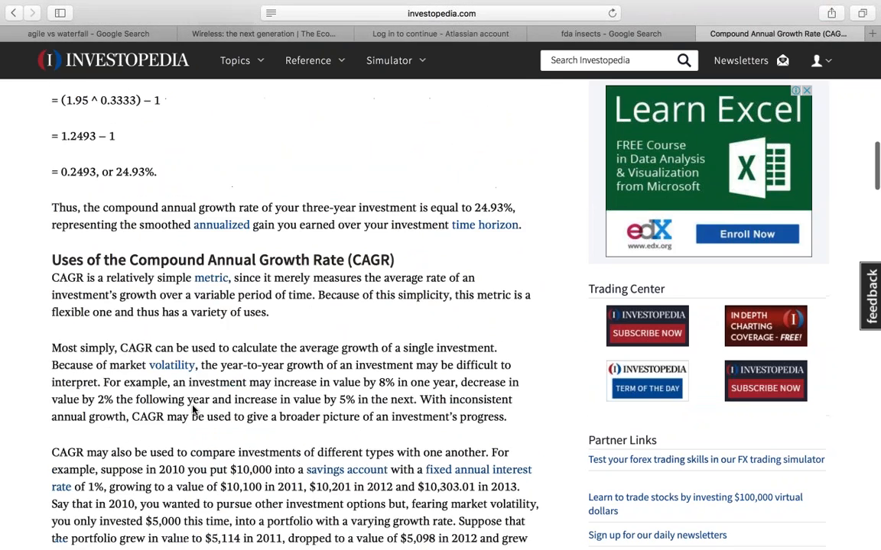
scroll(173, 364, "down", 4)
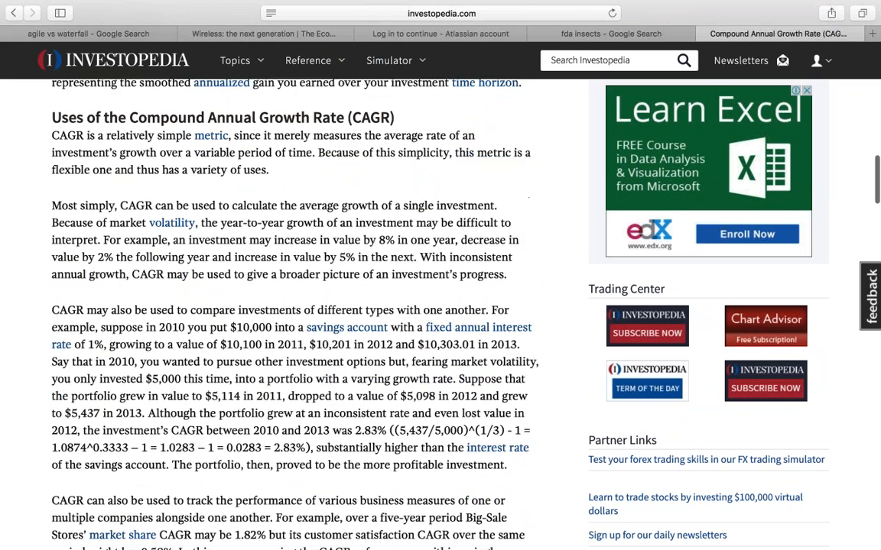
scroll(173, 364, "down", 1)
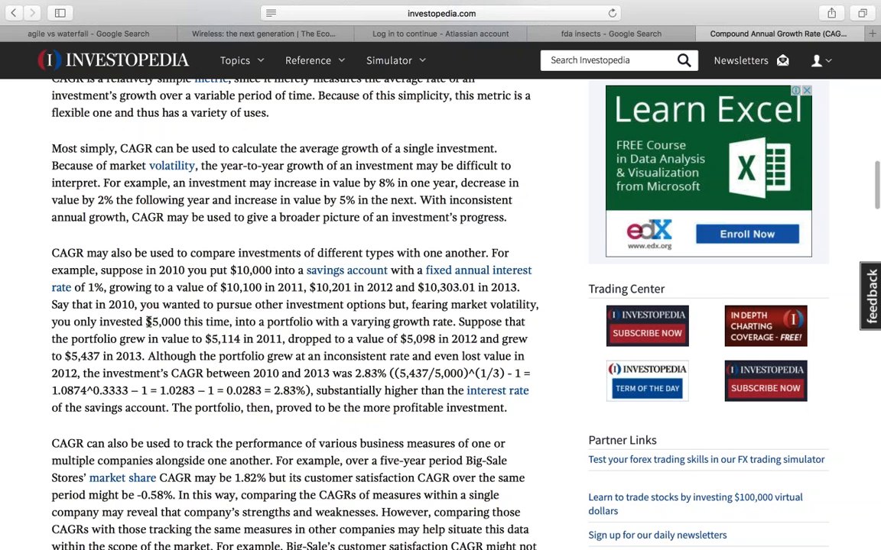
left_click_drag(145, 322, 239, 344)
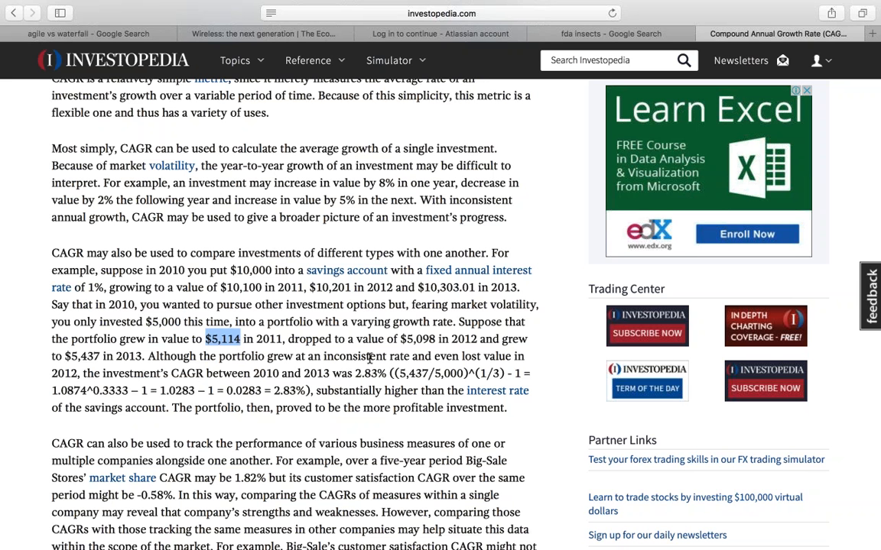
left_click_drag(401, 339, 435, 339)
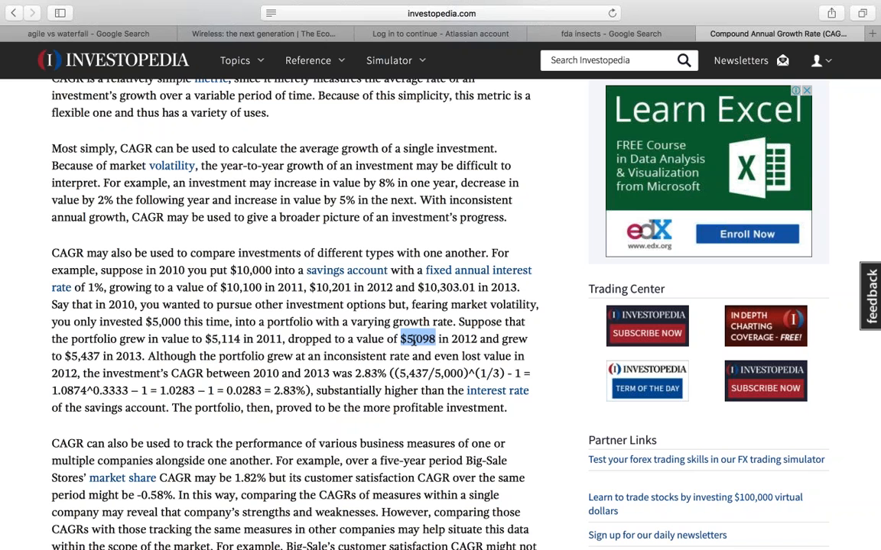
left_click(65, 355)
left_click_drag(66, 356, 100, 357)
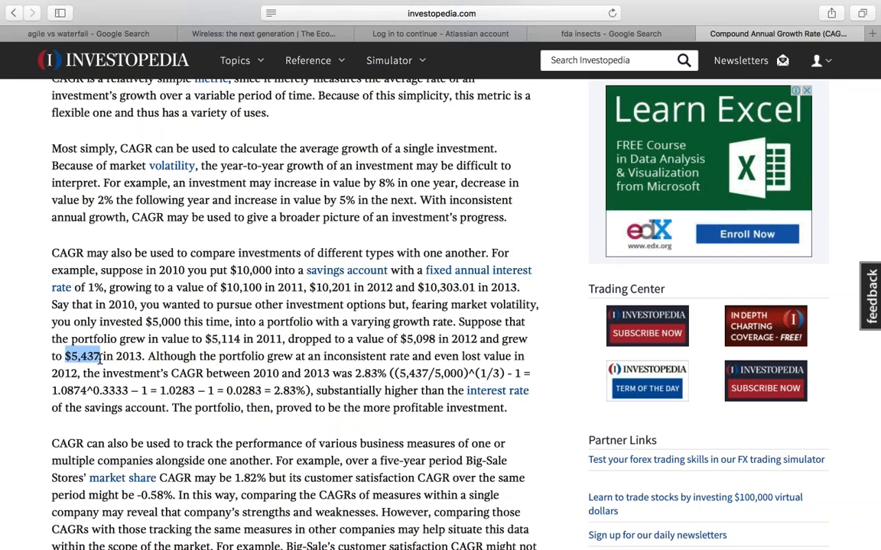
Launch Snagit, open its editor, and return to the CAGR formula on the Investopedia page in Safari.
scroll(100, 357, "up", 15)
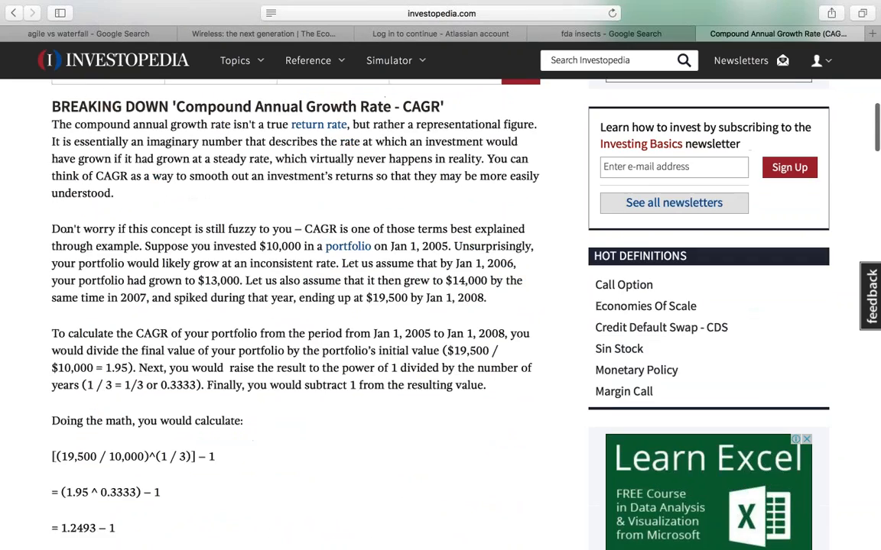
scroll(100, 357, "up", 5)
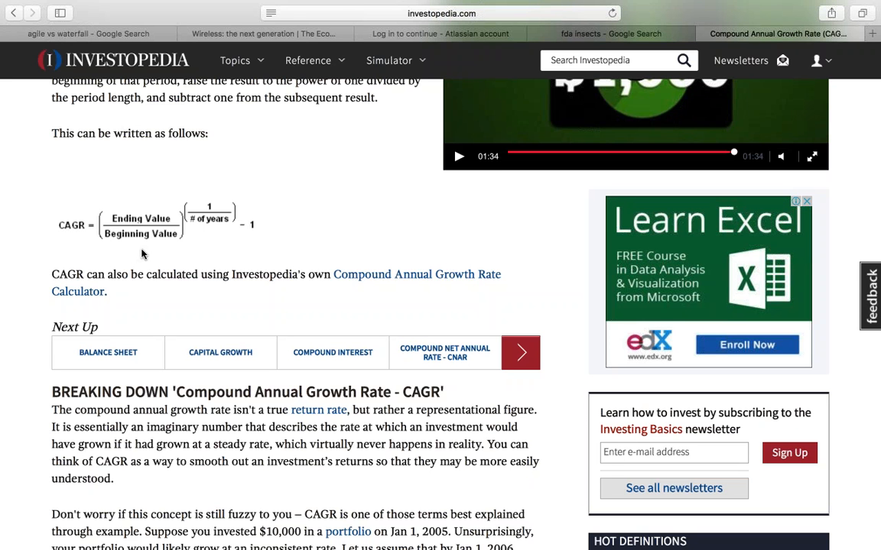
key("F4")
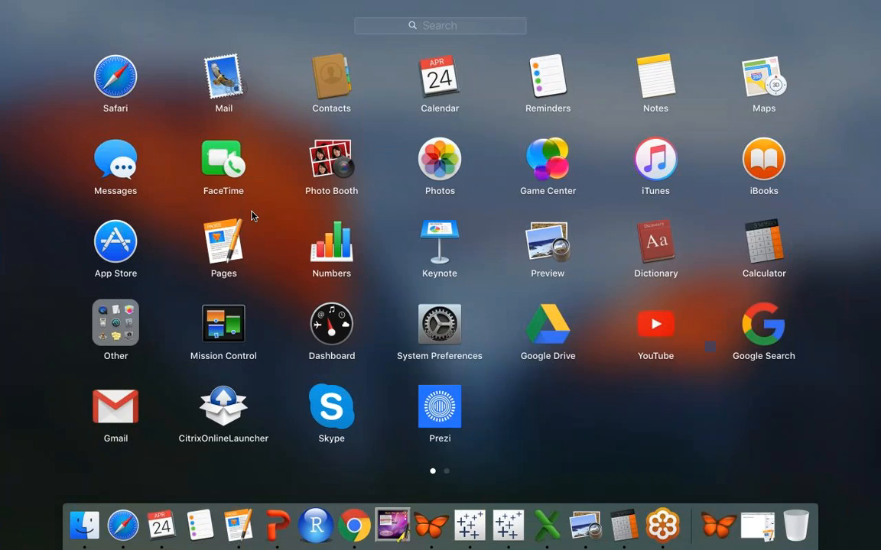
scroll(287, 291, "right", 3)
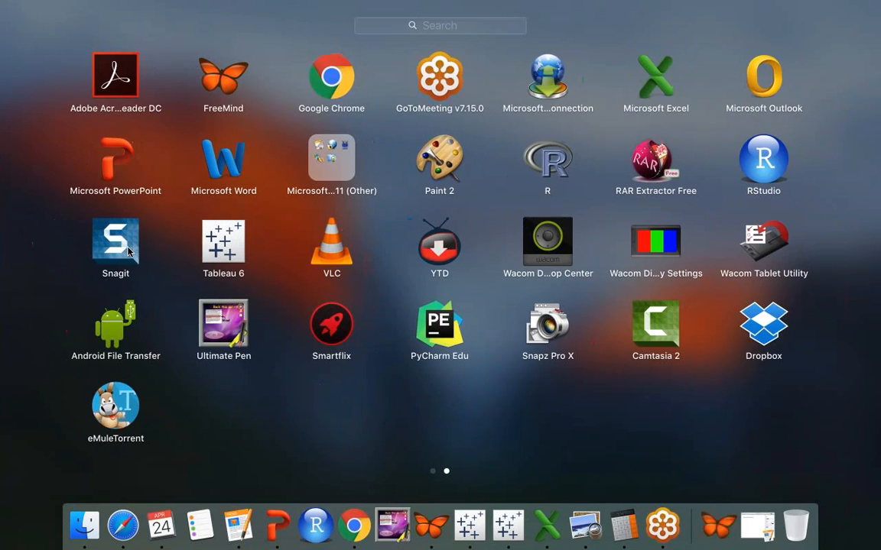
key("F4")
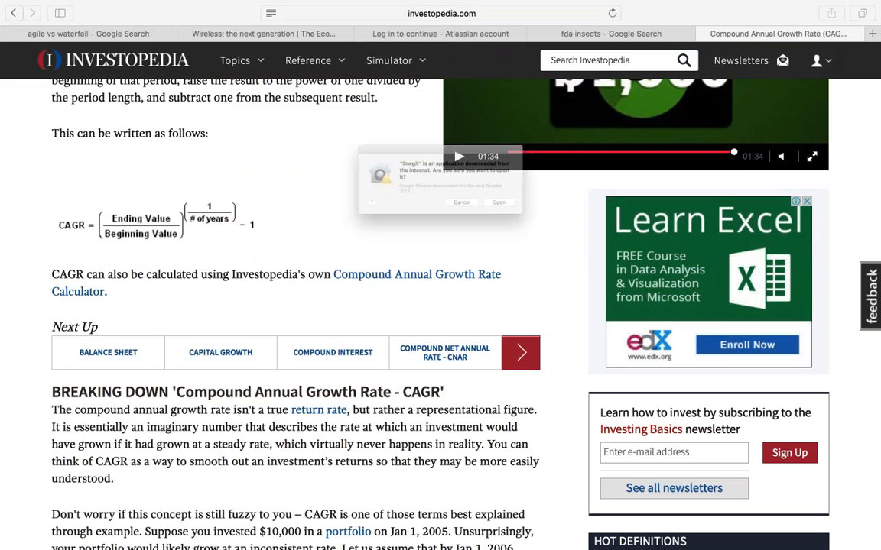
left_click(533, 221)
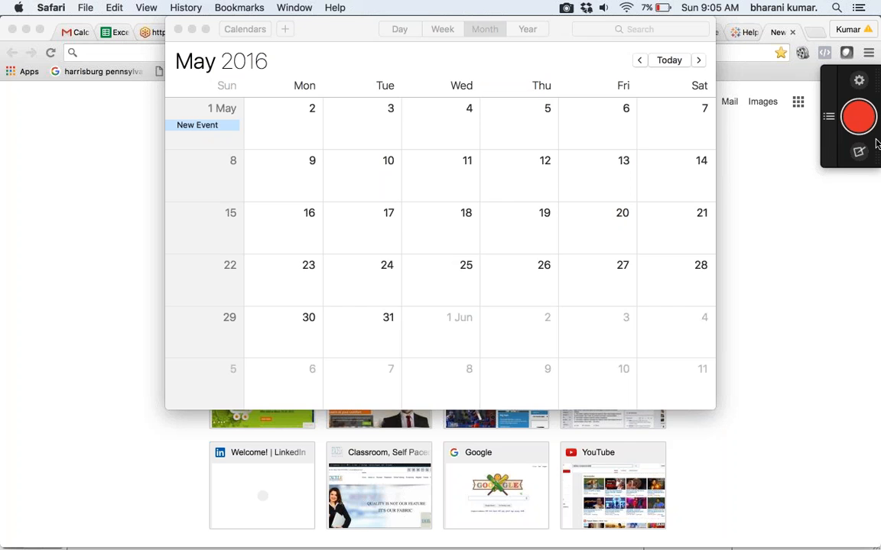
left_click(859, 151)
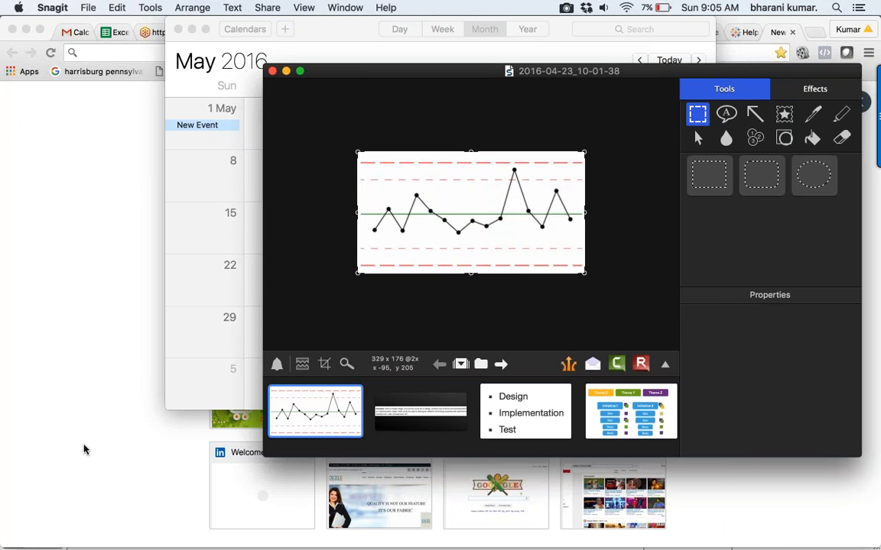
left_click(98, 521)
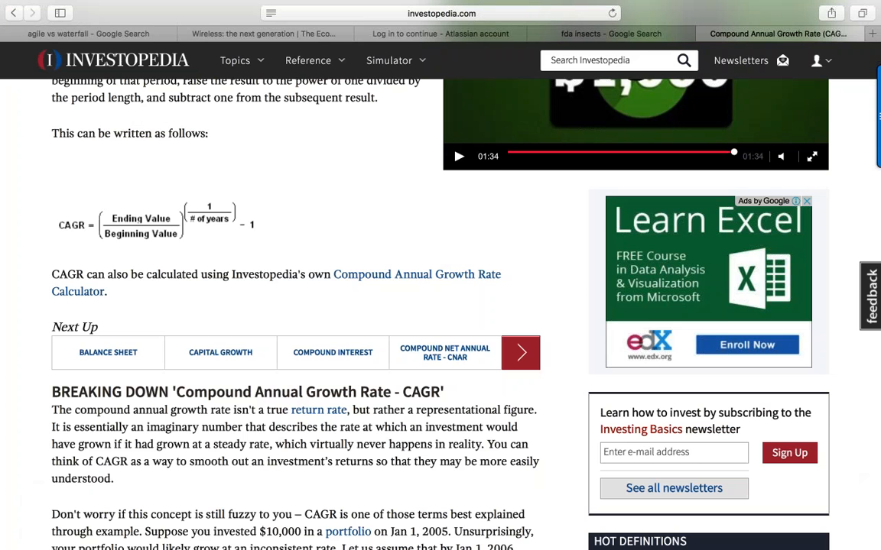
Capture the CAGR formula as a 321 x 96 image with Snagit and copy the captured image.
left_click(860, 111)
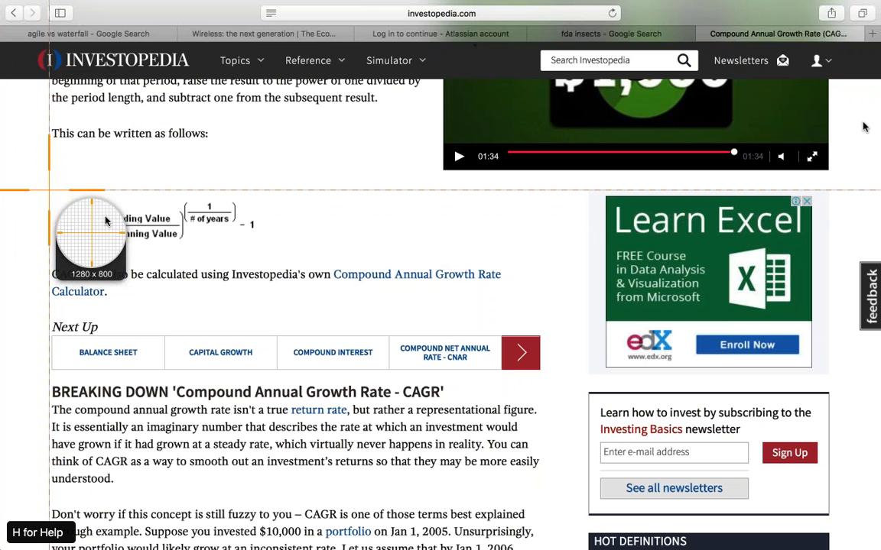
left_click_drag(49, 191, 270, 256)
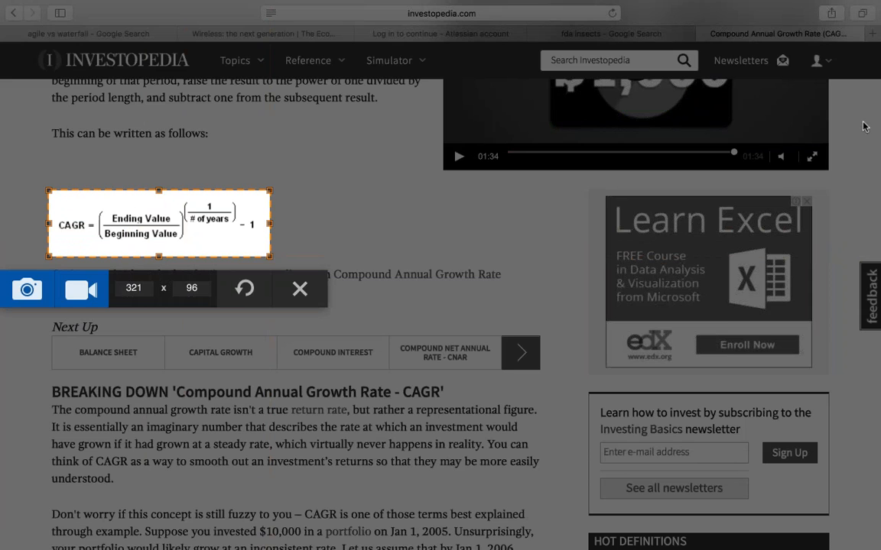
left_click(26, 289)
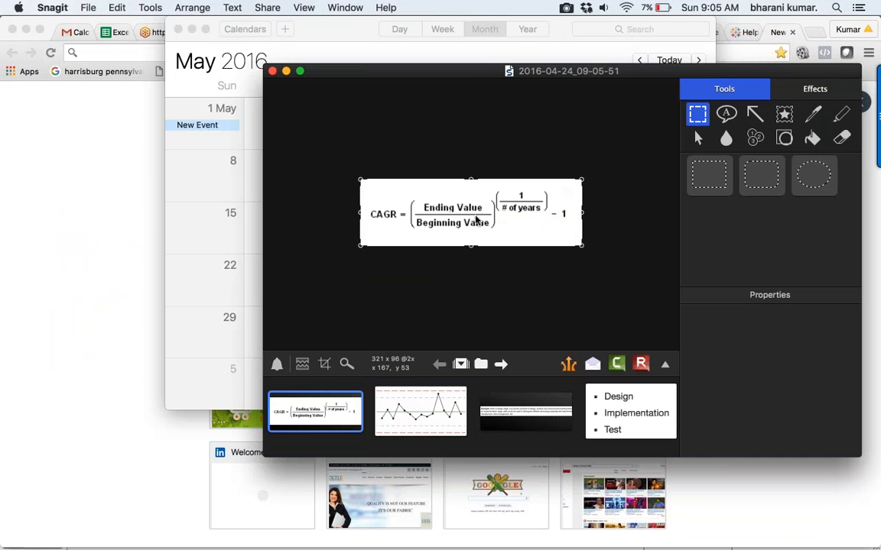
right_click(475, 215)
left_click(497, 224)
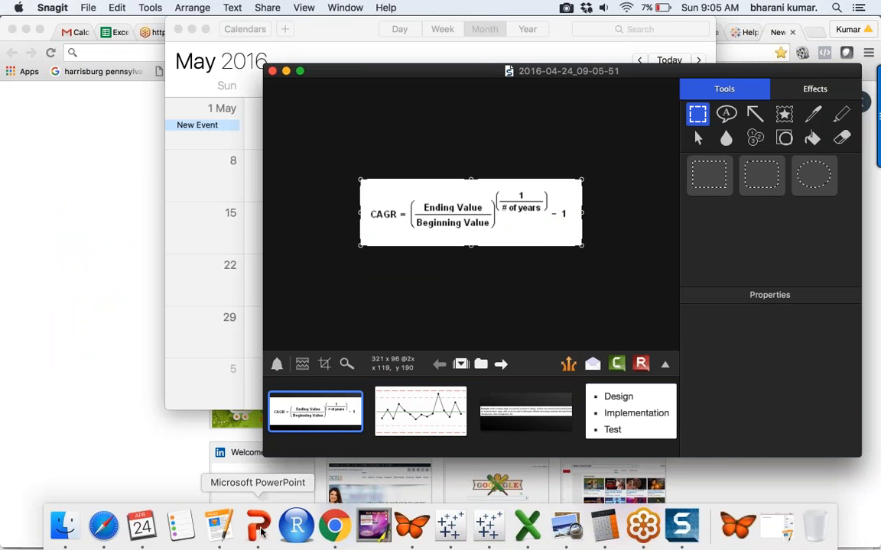
Switch to PowerPoint, paste the formula image on the Quick Table Calculations slide, and move it beneath the Investopedia link.
left_click(257, 524)
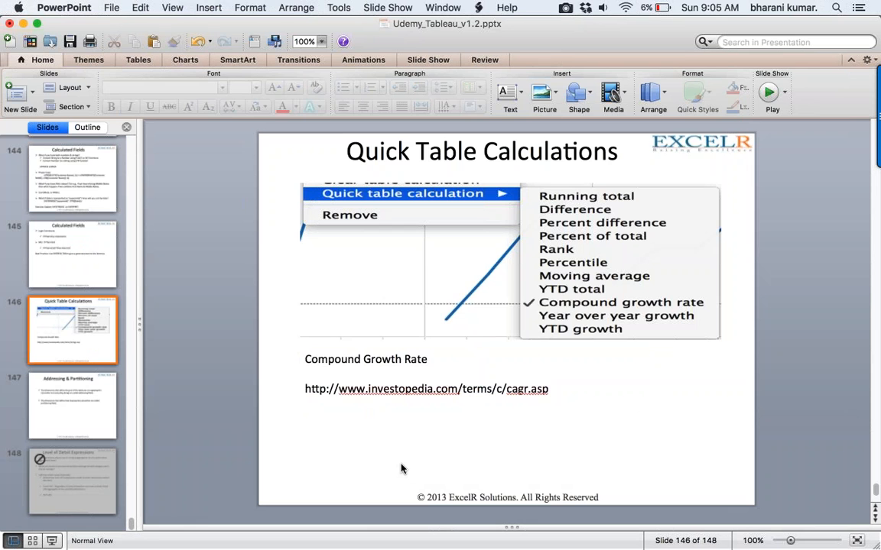
key("super+v")
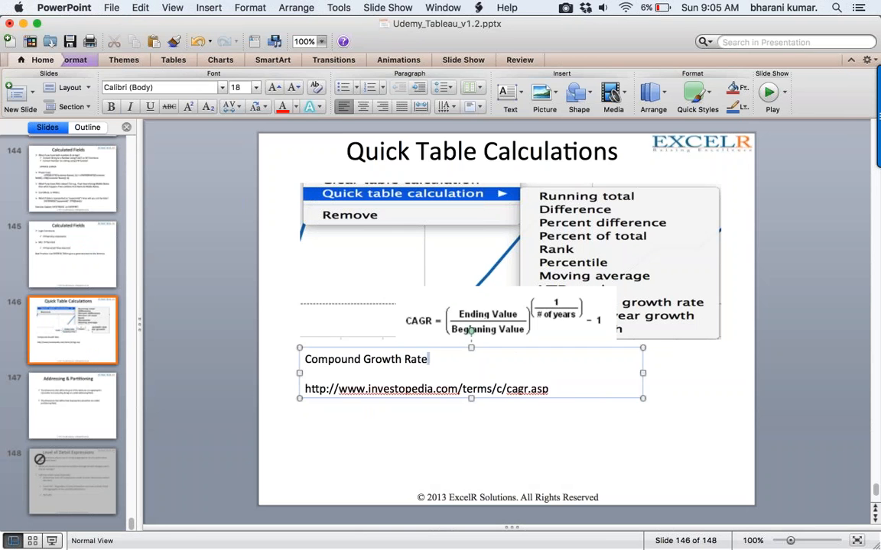
left_click(472, 328)
left_click_drag(471, 328, 514, 442)
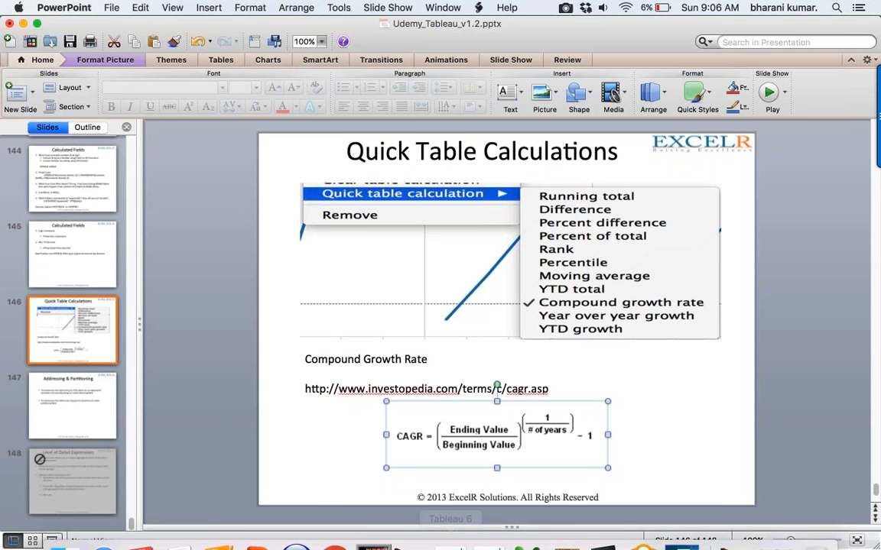
Switch back to Safari, review the worked CAGR examples on the Investopedia page, and exit full screen.
mouse_move(295, 535)
left_click(101, 538)
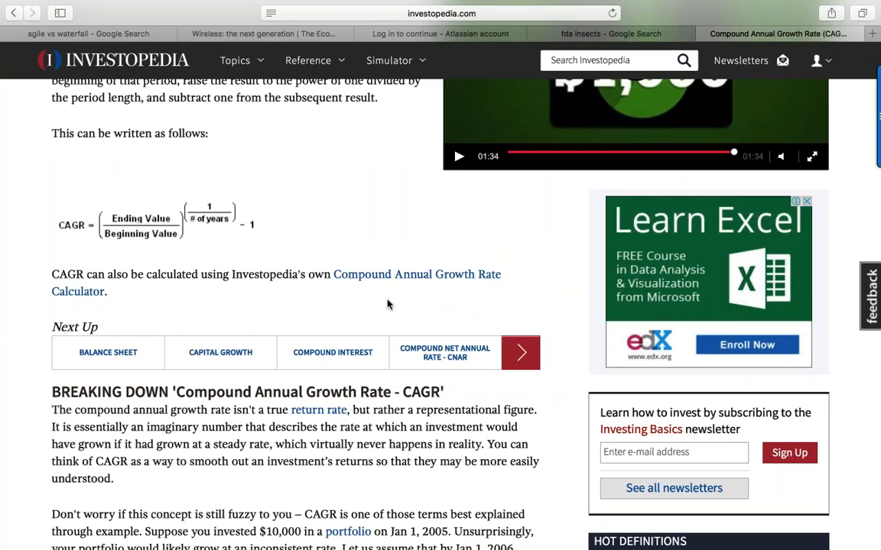
scroll(387, 304, "down", 10)
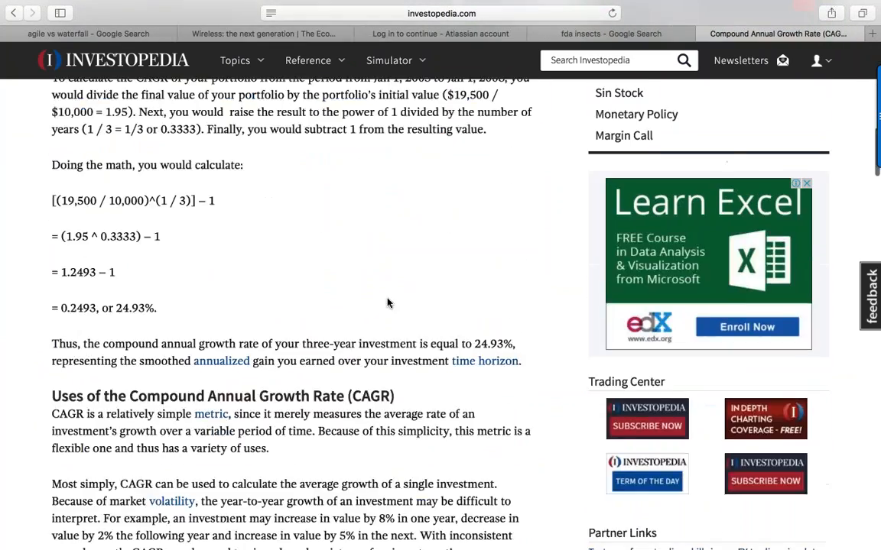
scroll(387, 304, "down", 5)
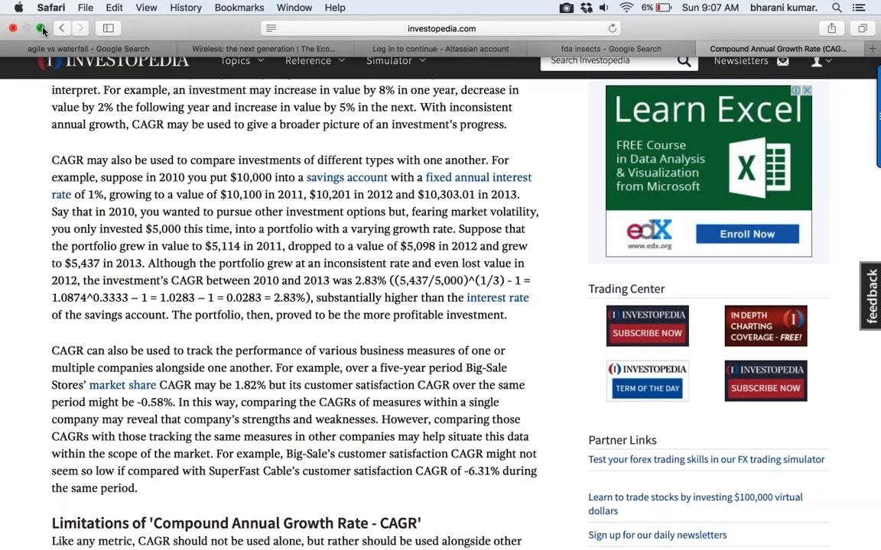
left_click(40, 25)
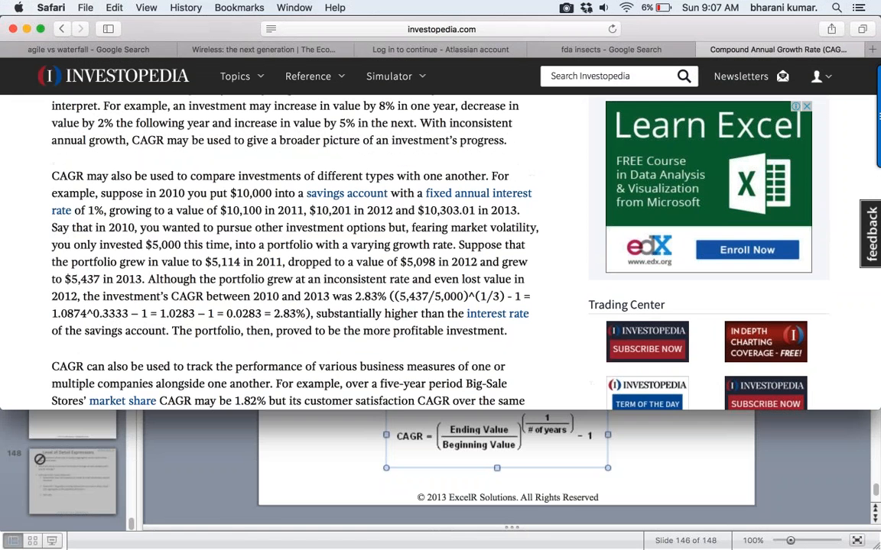
Dismiss the low battery notification over PowerPoint and switch to the Compound Growth worksheet in Tableau.
left_click(828, 472)
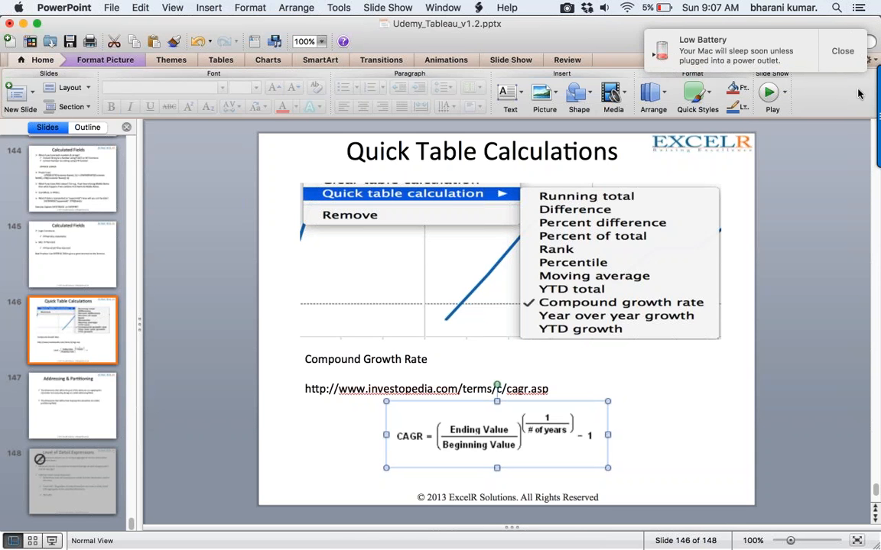
left_click(841, 51)
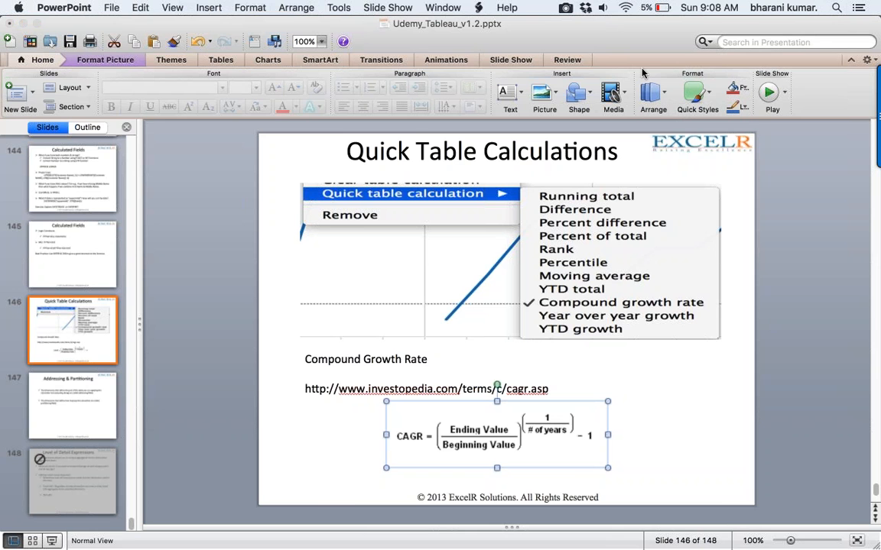
mouse_move(558, 535)
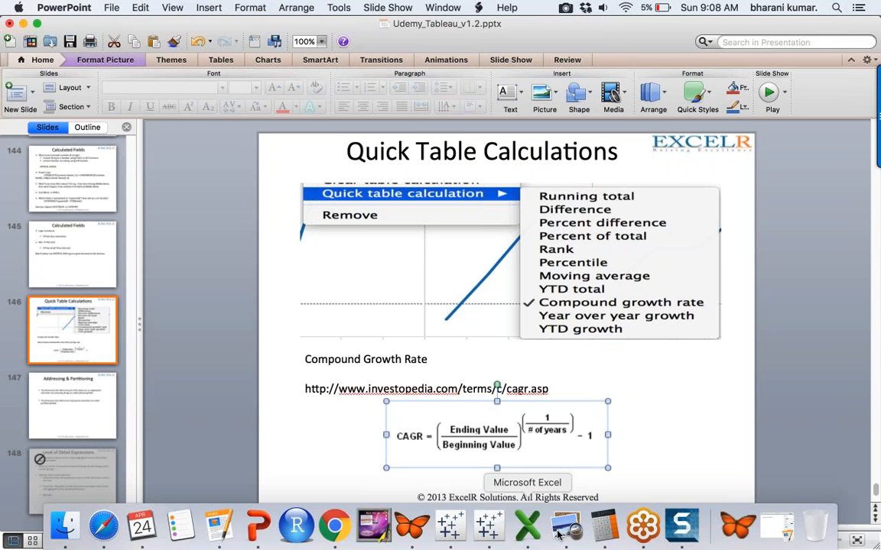
left_click(488, 525)
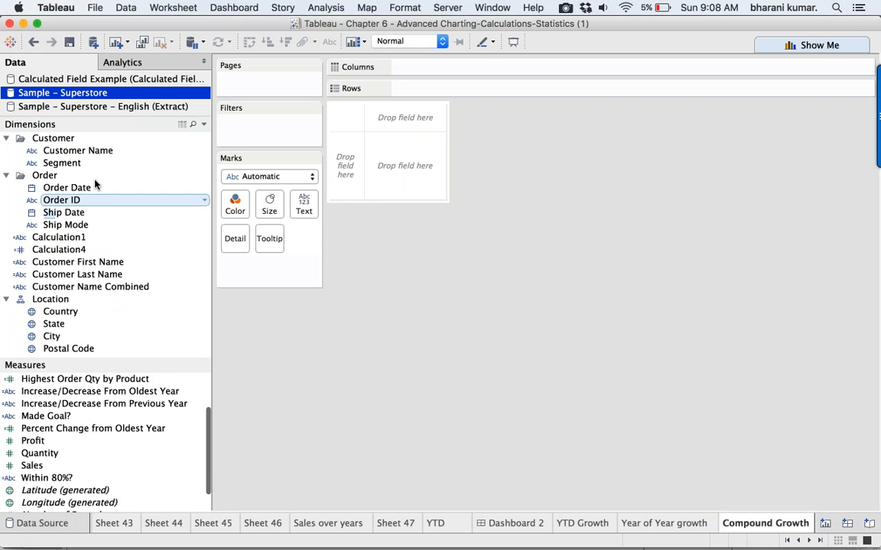
Plot SUM(Sales) by YEAR(Order Date) on the Compound Growth sheet and apply the Compound growth rate quick table calculation.
left_click_drag(67, 187, 455, 68)
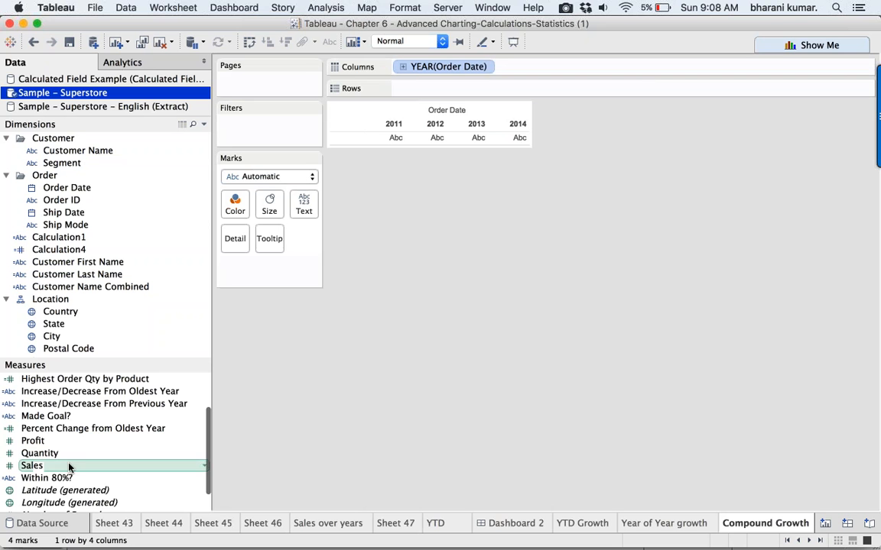
mouse_move(69, 467)
left_mouse_down()
mouse_move(130, 413)
mouse_move(374, 119)
mouse_move(421, 83)
mouse_move(468, 89)
left_mouse_up()
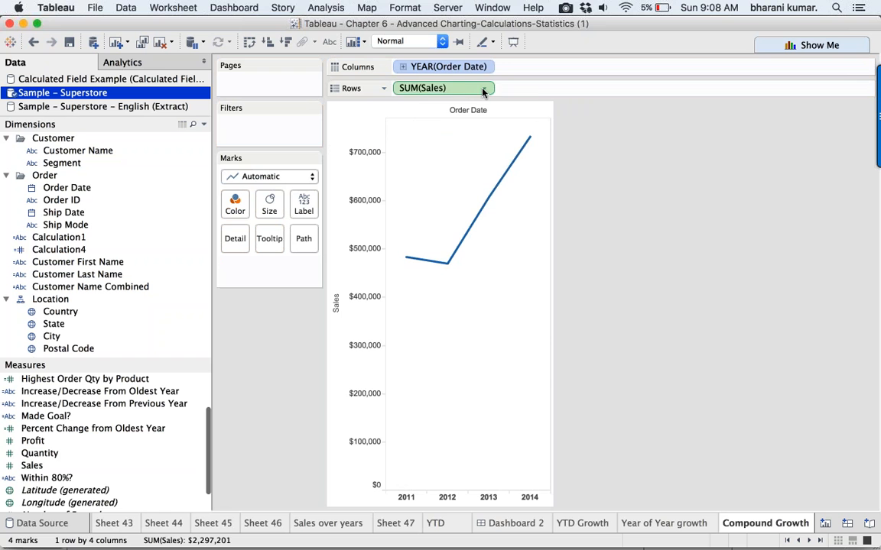
left_click(483, 90)
mouse_move(486, 311)
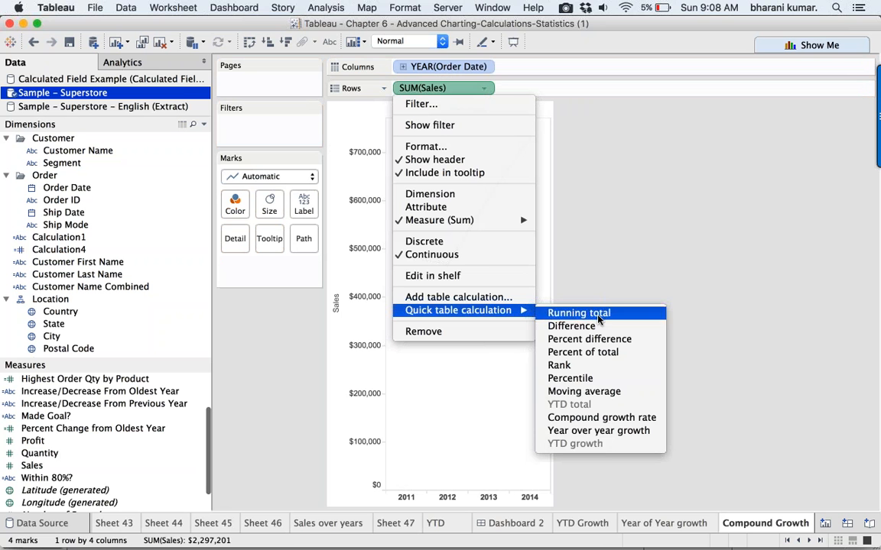
left_click(600, 417)
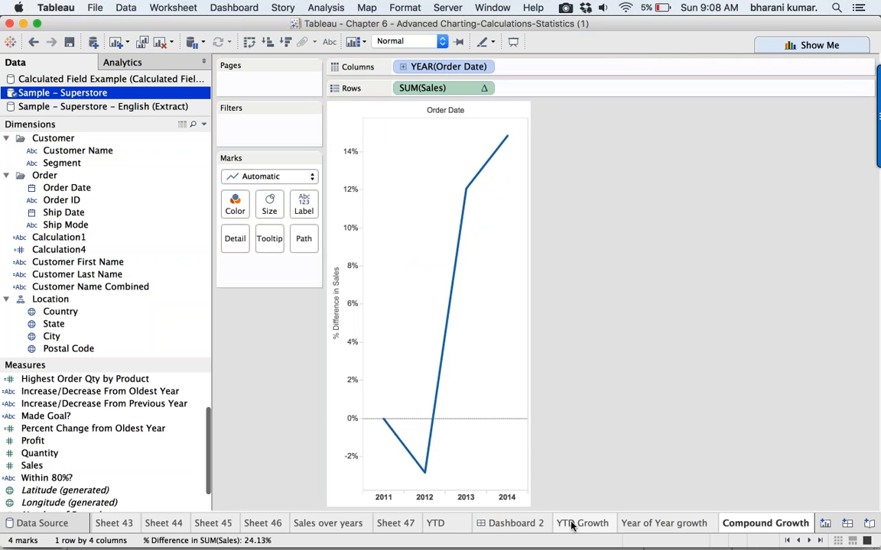
Create a new dashboard with the Sales over years and Compound Growth sheets side by side.
left_click(344, 522)
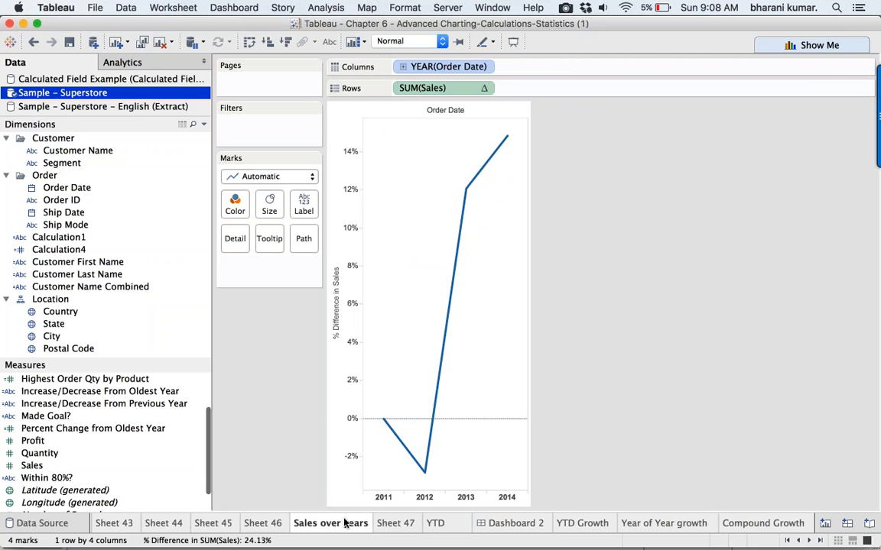
left_click(402, 68)
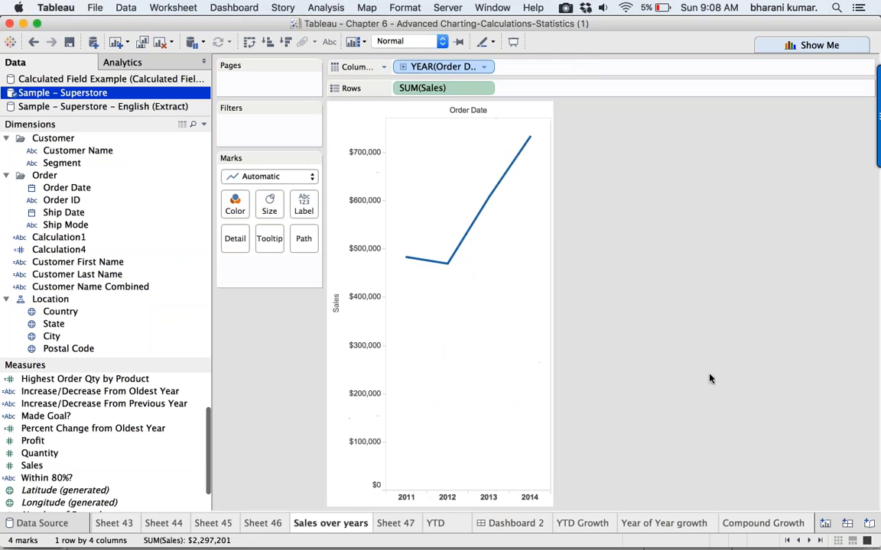
left_click(847, 523)
double_click(47, 190)
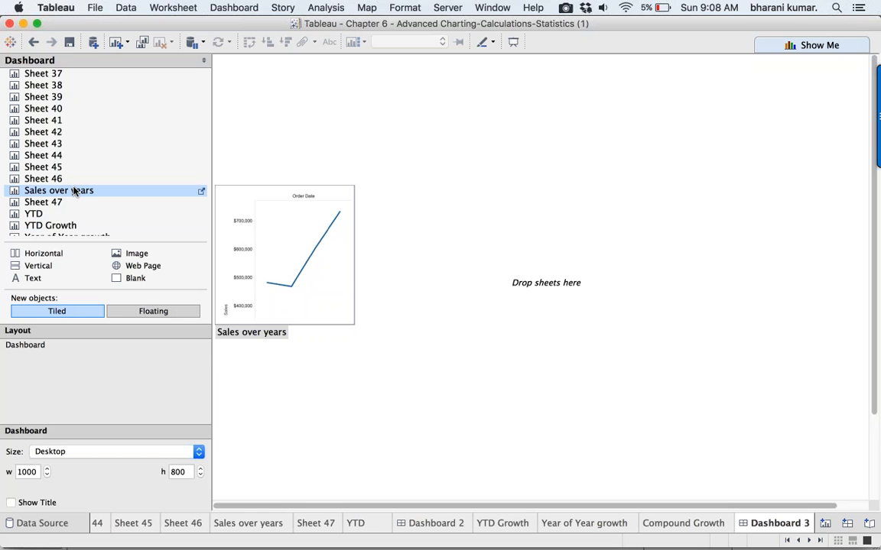
scroll(74, 191, "down", 1)
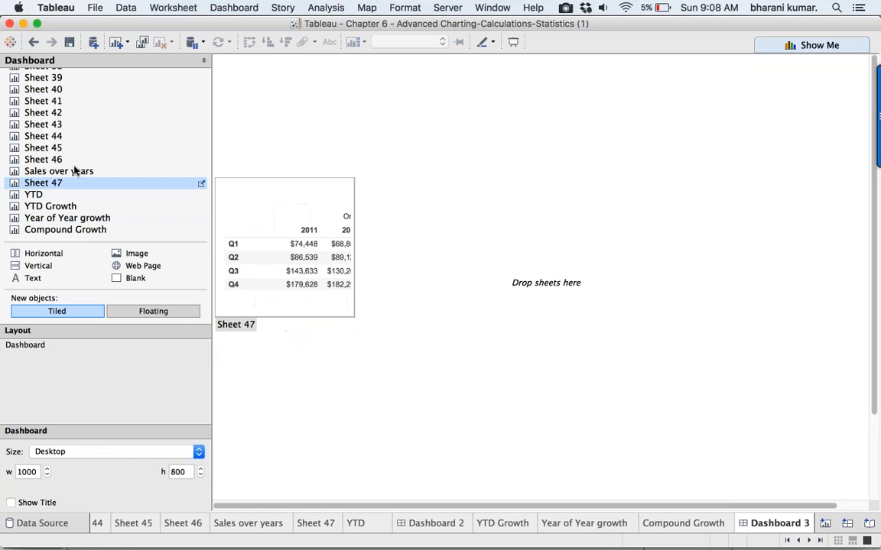
double_click(77, 172)
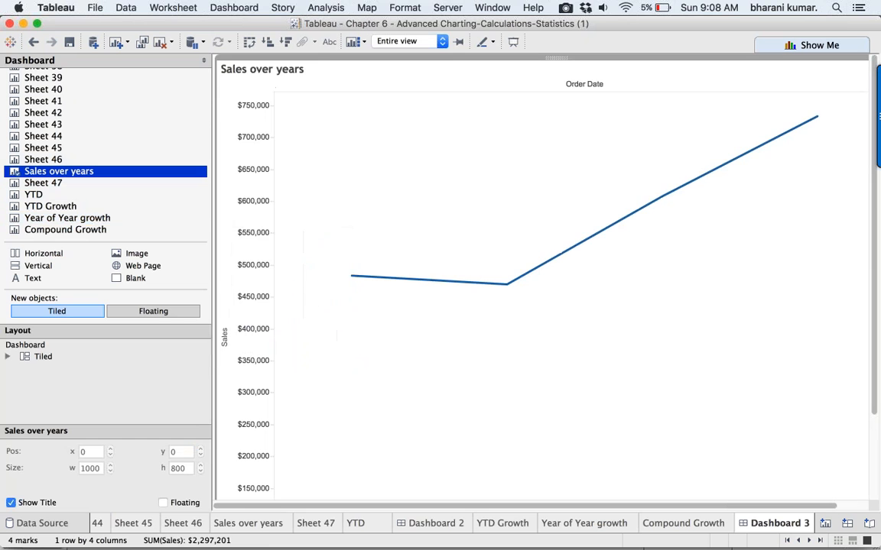
left_click_drag(84, 230, 658, 358)
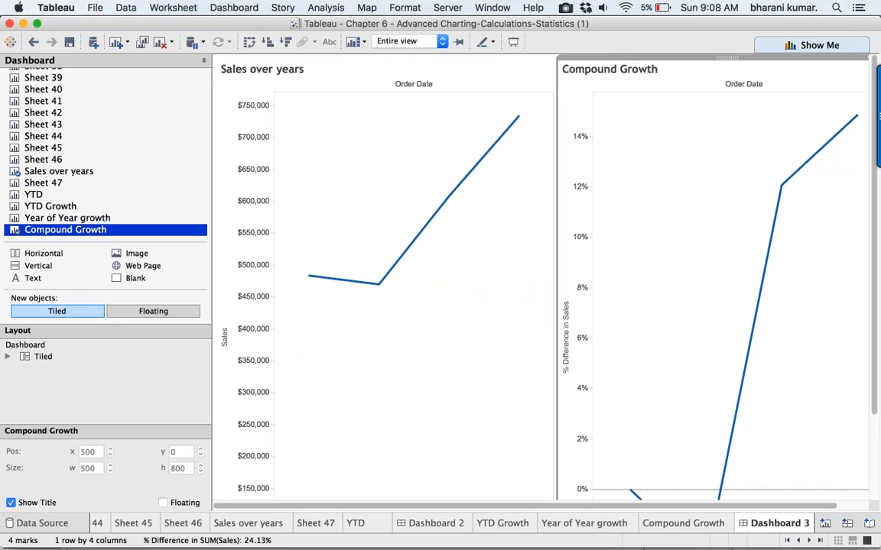
mouse_move(309, 276)
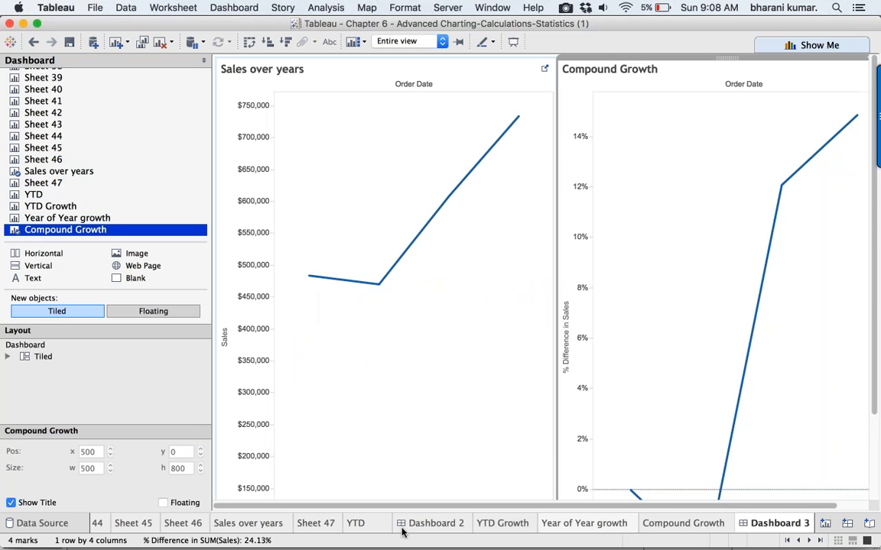
Duplicate the Sales over years sheet as a crosstab and copy the resulting table as a crosstab.
left_click(257, 525)
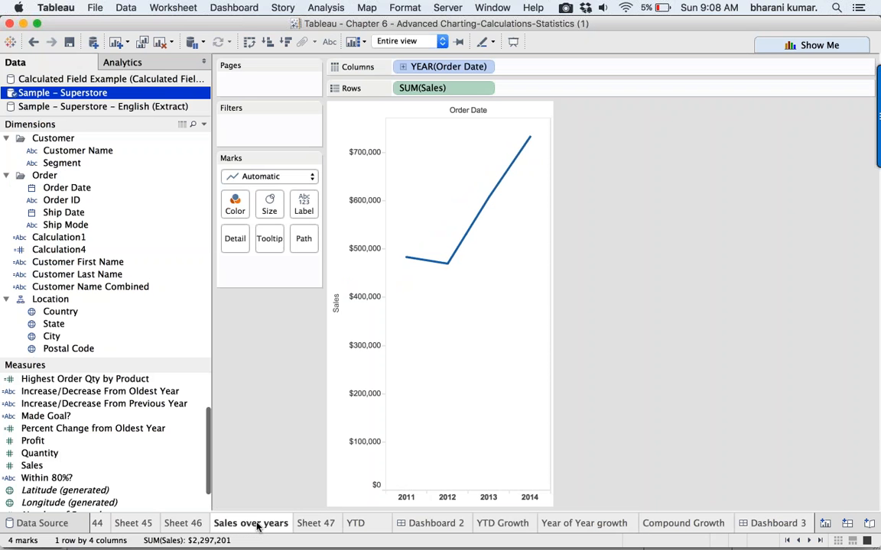
right_click(257, 525)
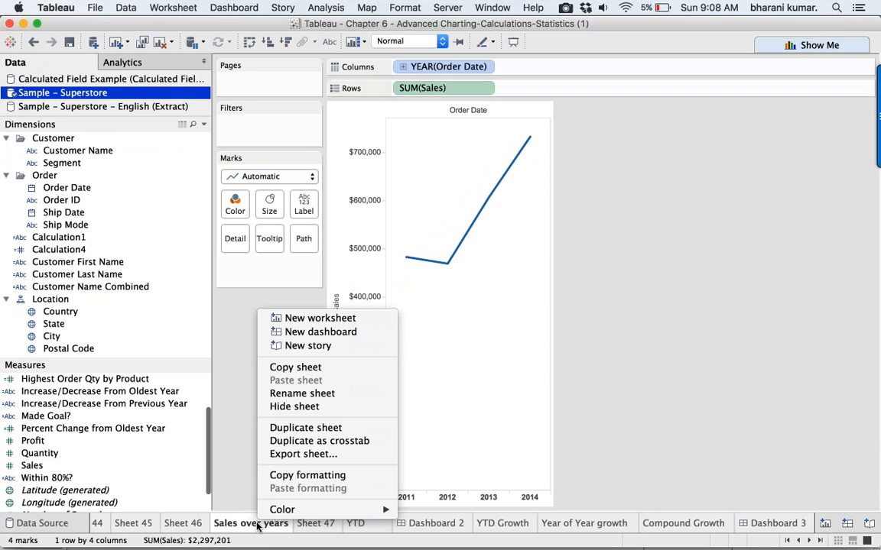
left_click(343, 442)
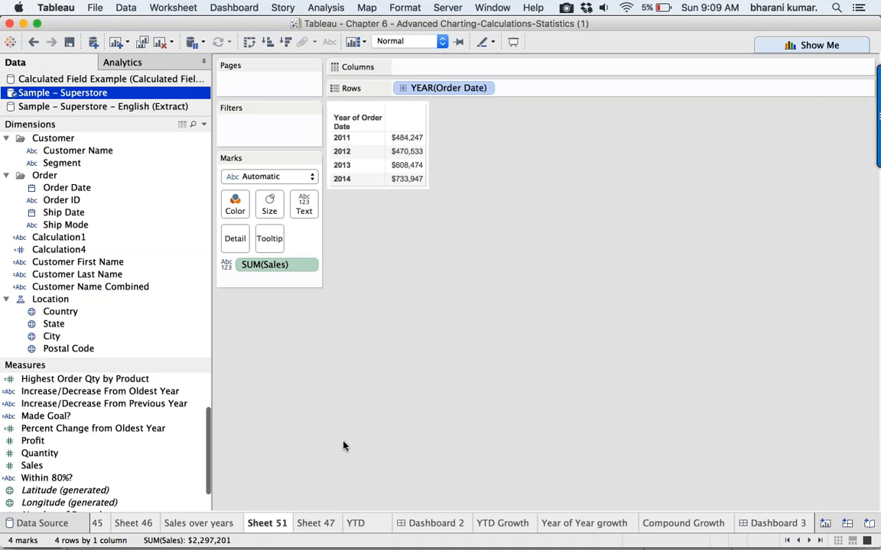
right_click(403, 164)
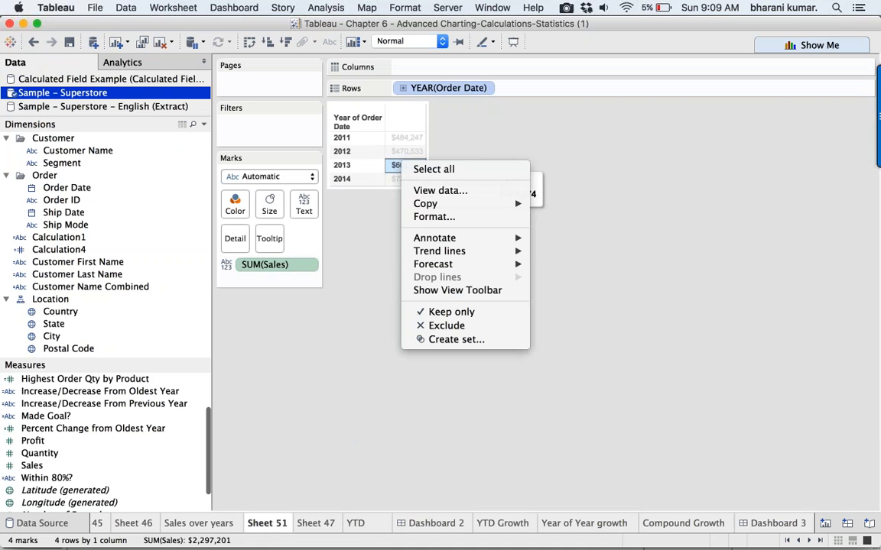
mouse_move(469, 205)
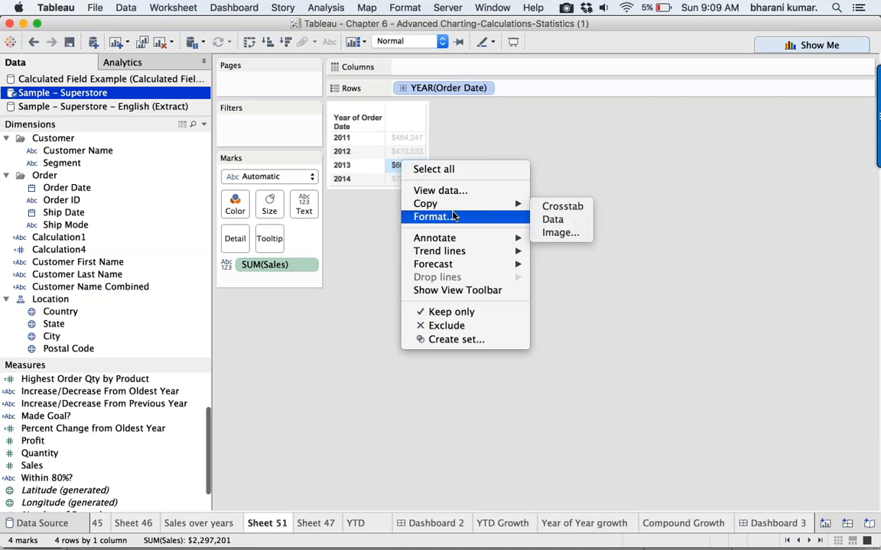
left_click(561, 207)
Switch to Excel, insert a new worksheet, and paste the copied yearly sales crosstab starting at cell F4.
mouse_move(569, 544)
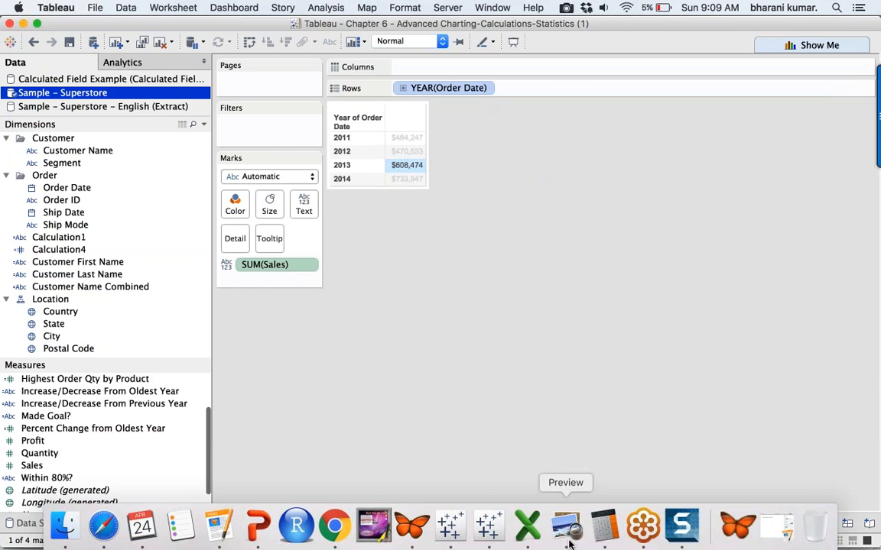
left_click(527, 526)
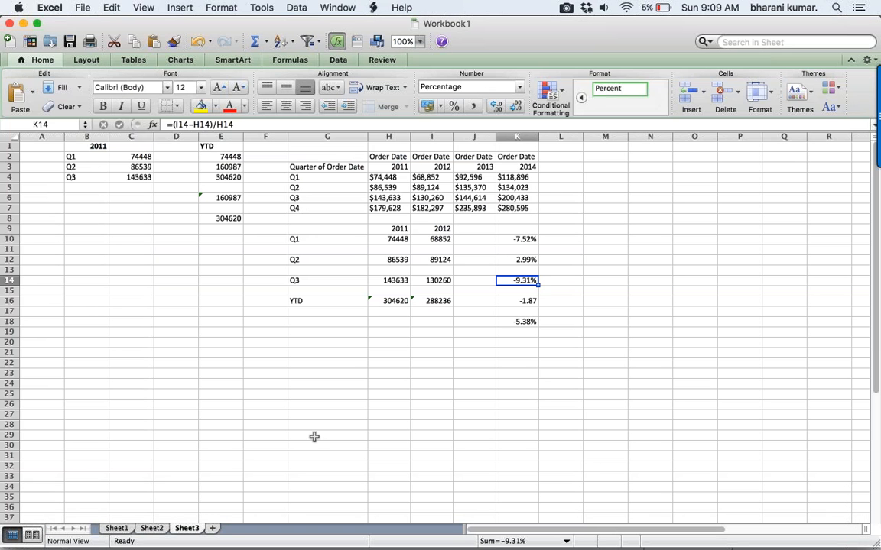
left_click(212, 528)
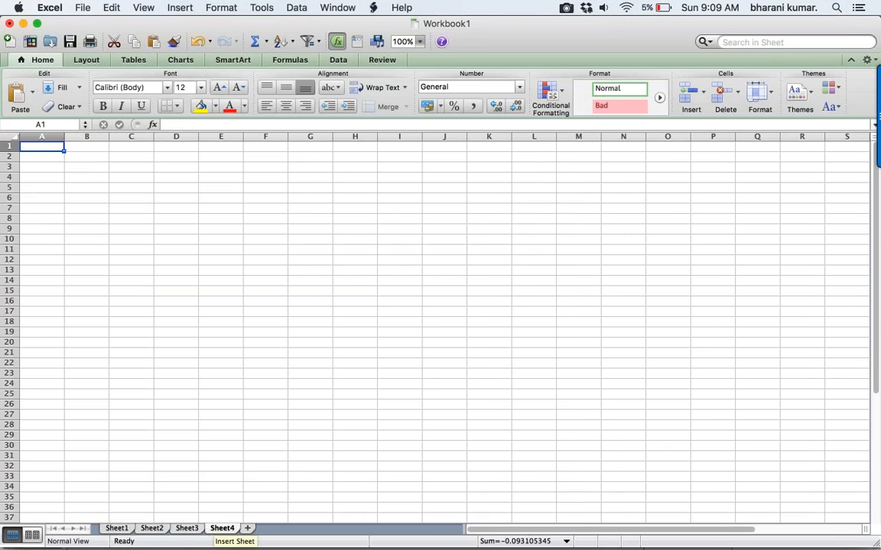
left_click(274, 180)
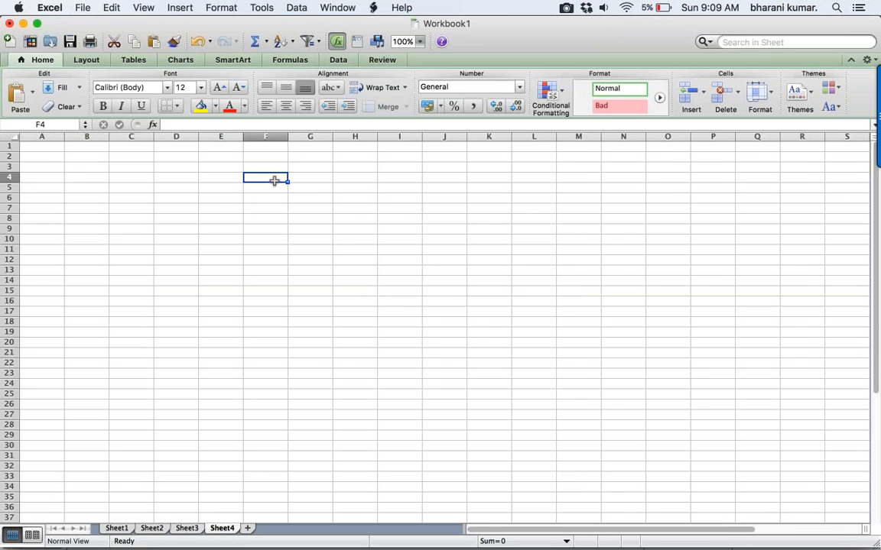
type("Year of Order Date 2011\t$484,247 2012\t$470,533 2013\t$608,474 2014\t$733,947")
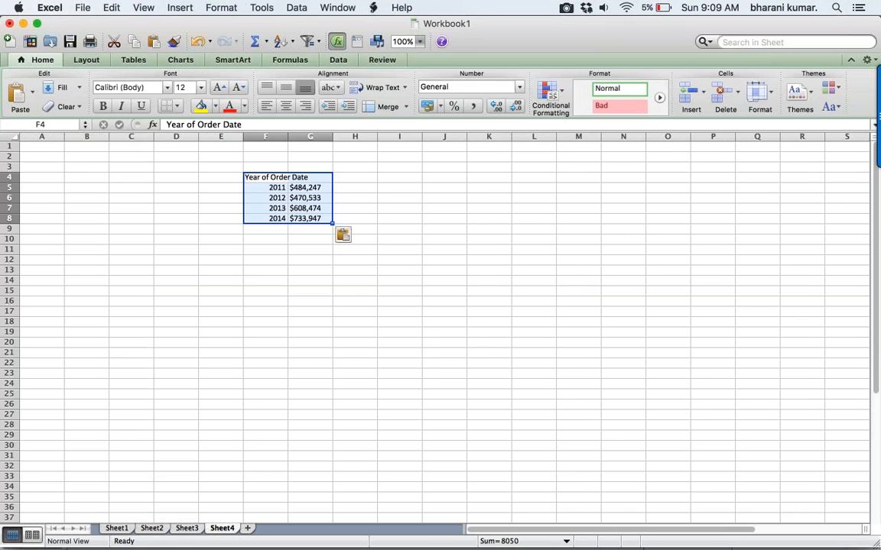
left_click(309, 277)
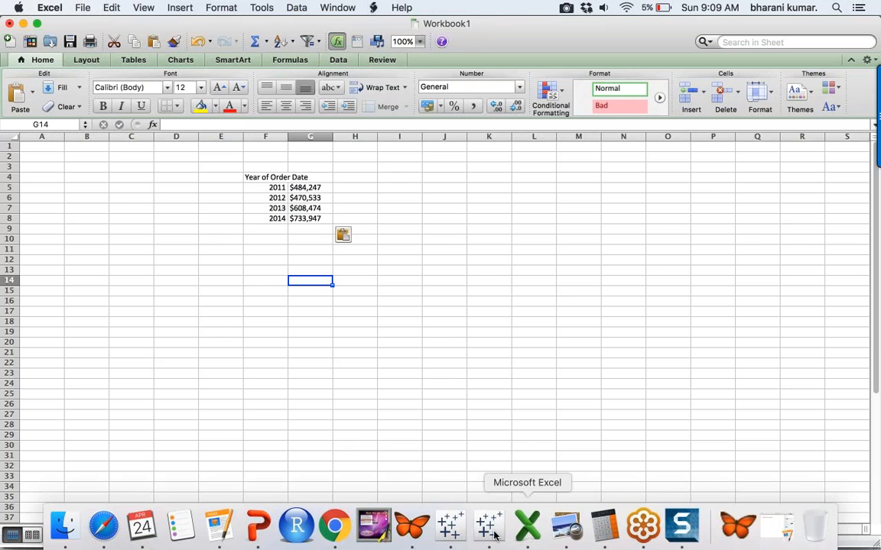
Switch to Tableau and examine the 2012 point of the Compound Growth chart on Dashboard 3.
left_click(490, 531)
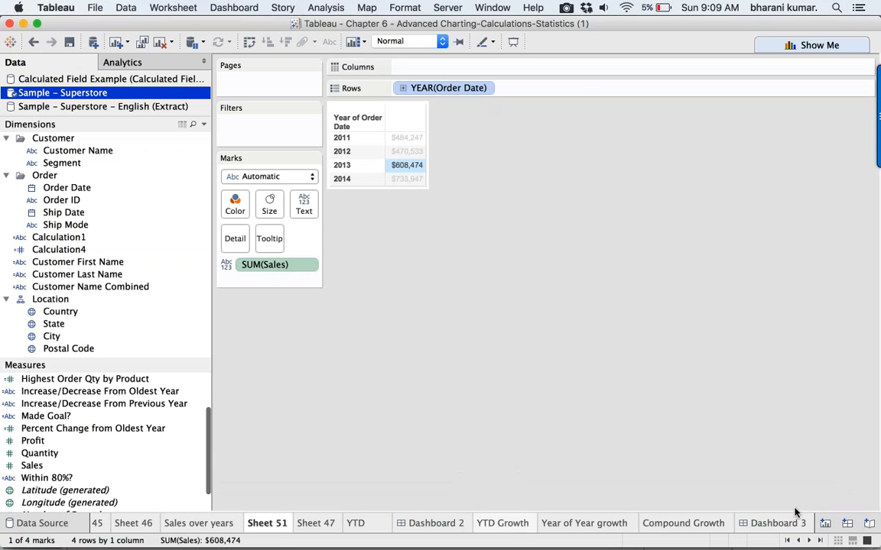
left_click(787, 524)
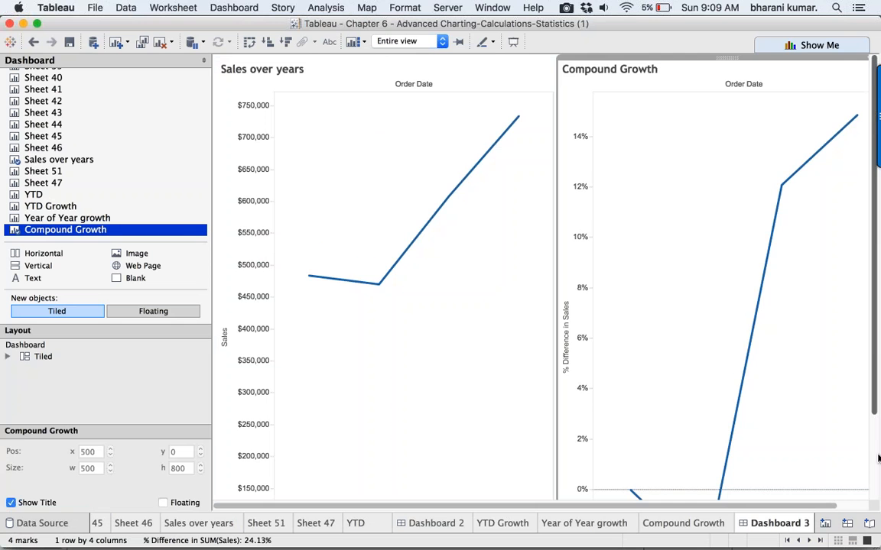
scroll(862, 367, "down", 5)
mouse_move(709, 461)
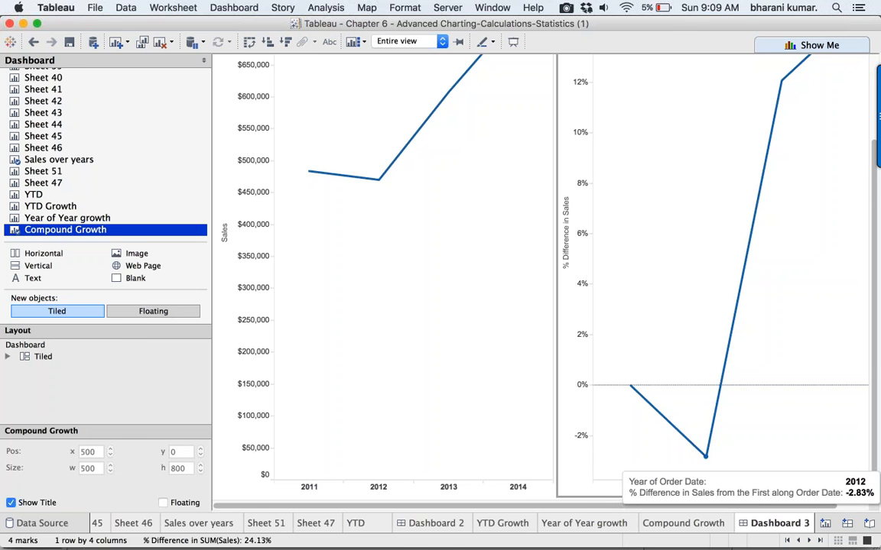
Switch to Excel and select cell I5 beside the pasted yearly sales table.
left_click(526, 527)
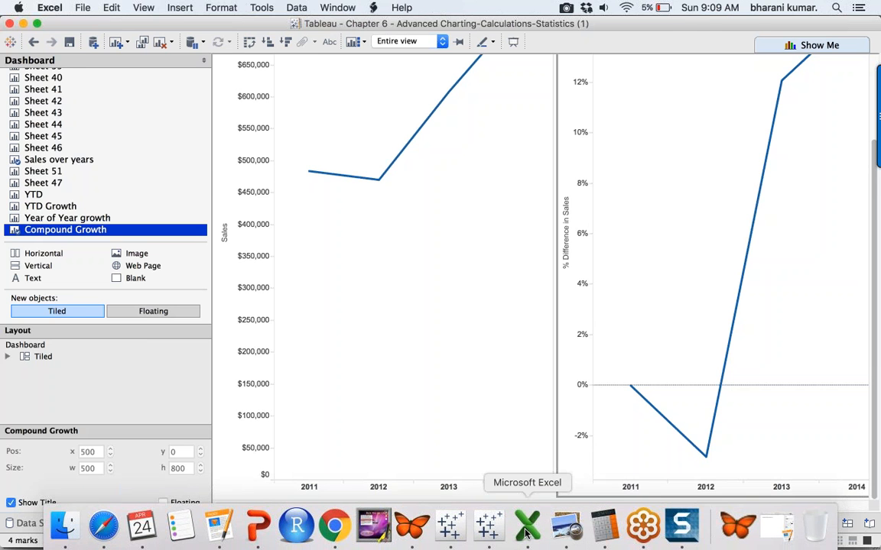
left_click(401, 189)
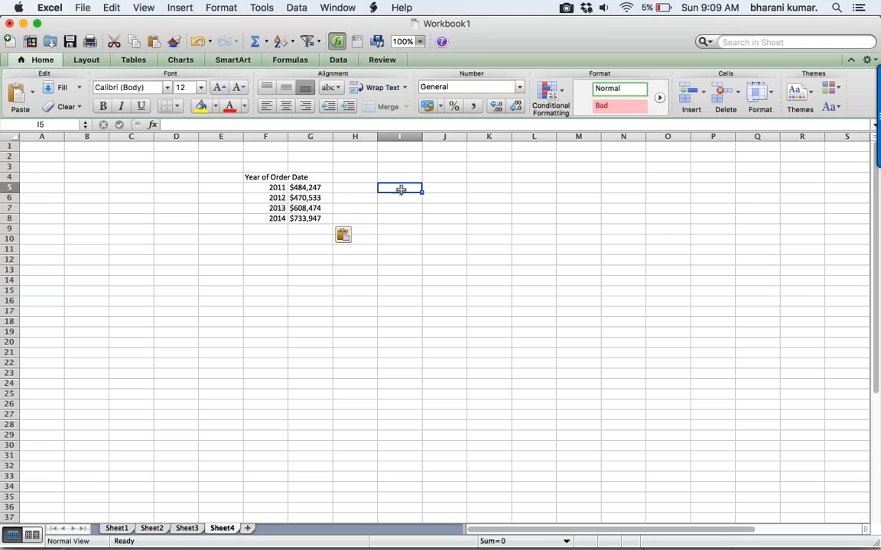
Try to calculate the ratio of 2012 to 2011 sales in cell I5 with the formula =(G6/G5)^1.
type("=(")
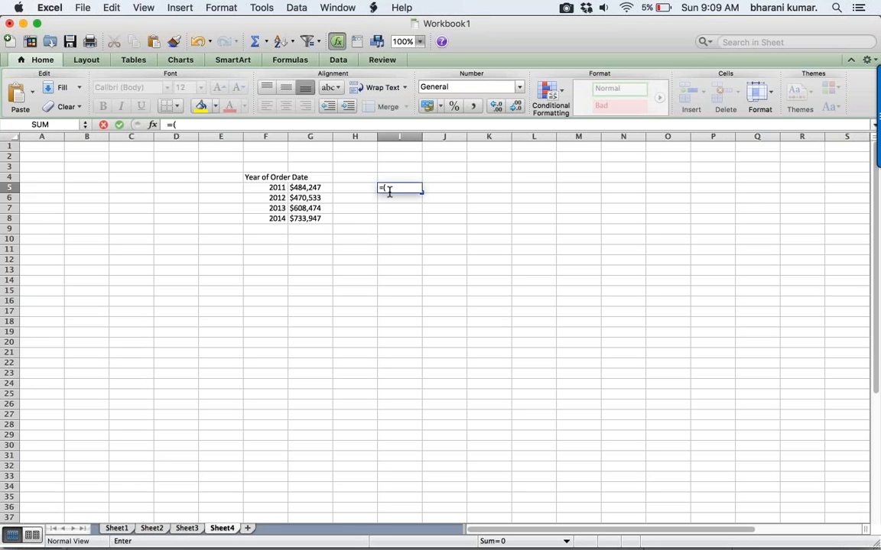
left_click(354, 198)
left_click(310, 198)
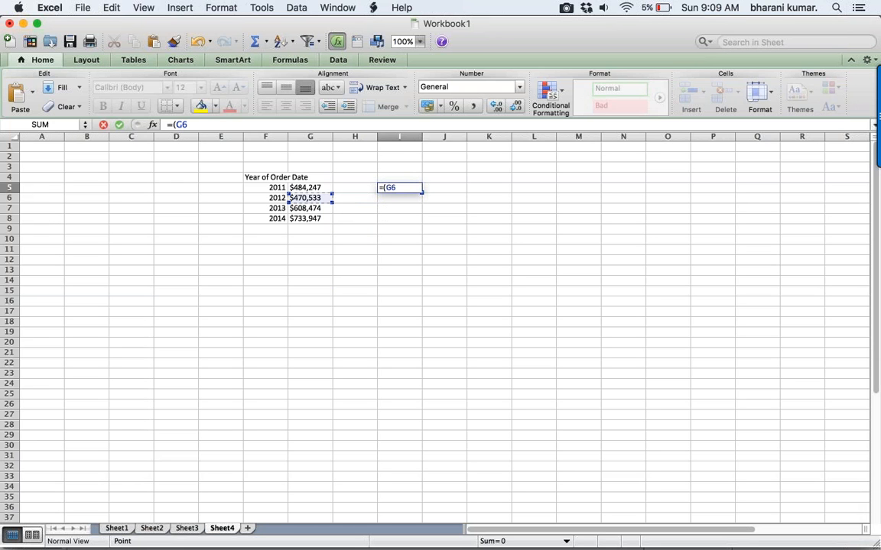
type("-")
left_click(311, 187)
type(")")
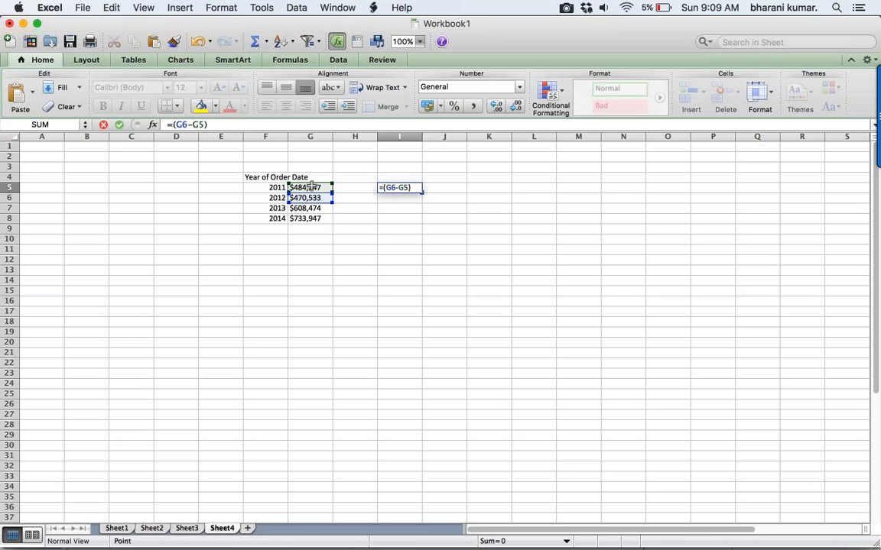
key("BackSpace")
key("BackSpace")
key("BackSpace")
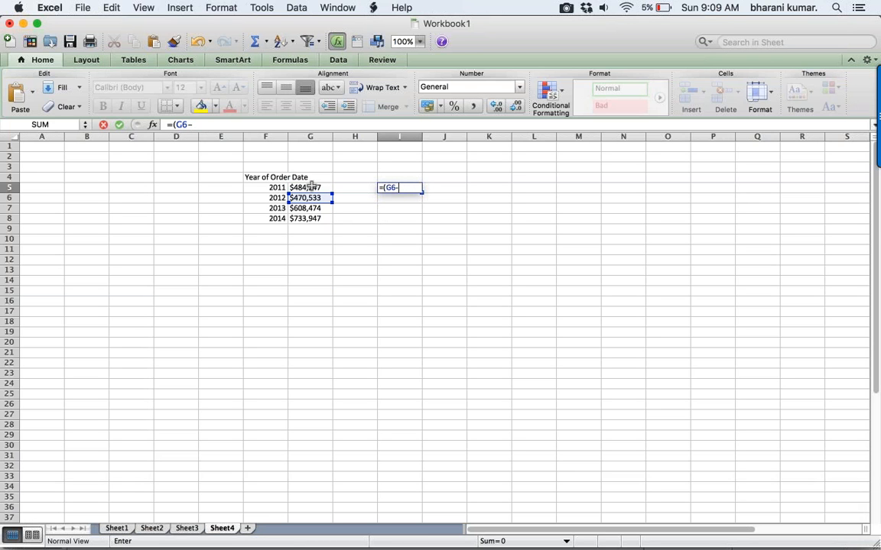
key("BackSpace")
type("/")
left_click(310, 188)
type(")")
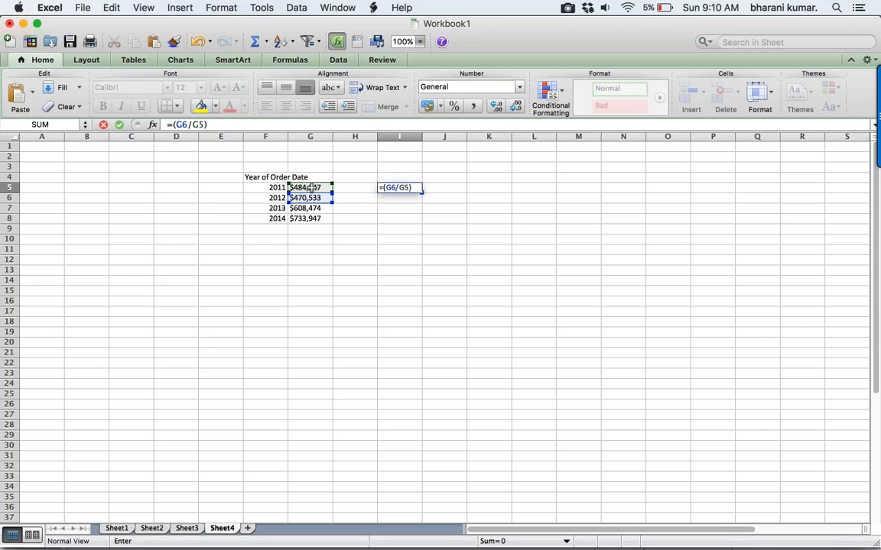
type("^1")
key("Return")
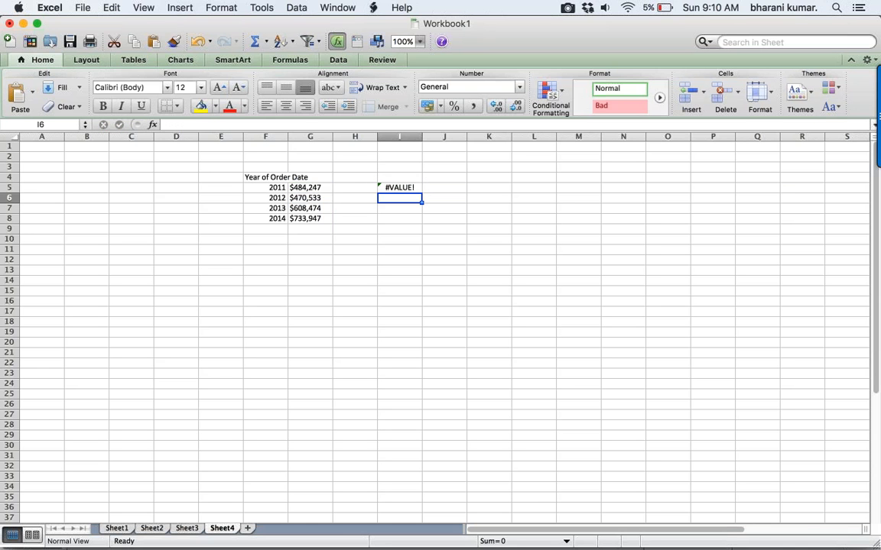
Try the ratio formula in cell I5 without the exponent, as =(G6/G5), and clear the formula from the cell.
double_click(400, 188)
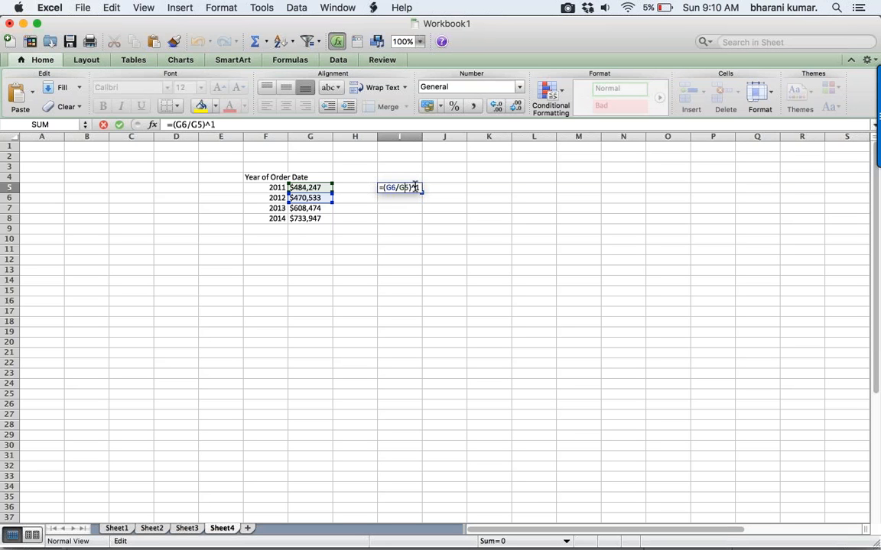
key("BackSpace")
key("BackSpace")
key("Return")
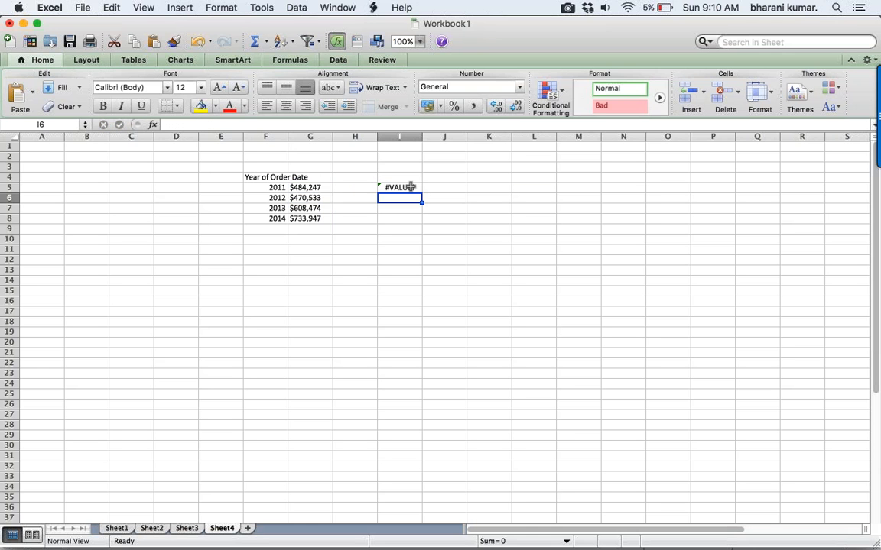
double_click(412, 188)
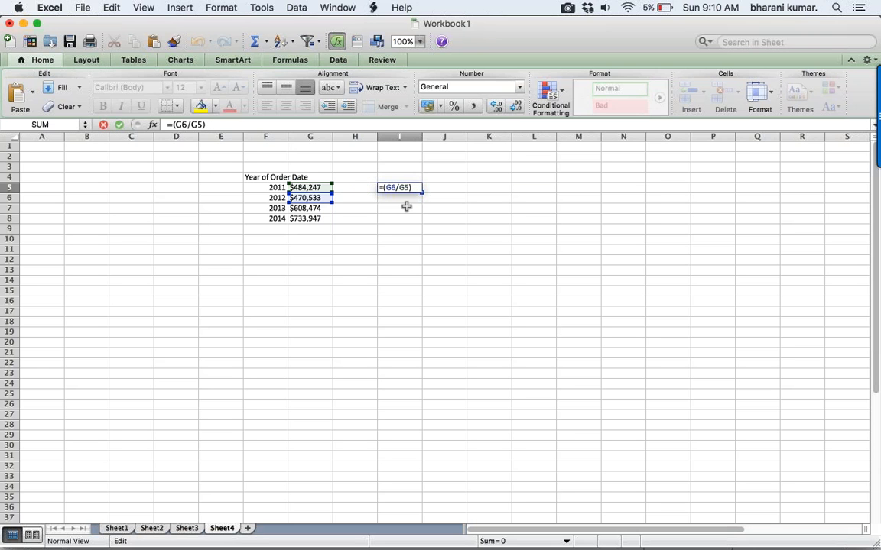
key("BackSpace")
key("BackSpace")
key("BackSpace")
key("BackSpace")
key("BackSpace")
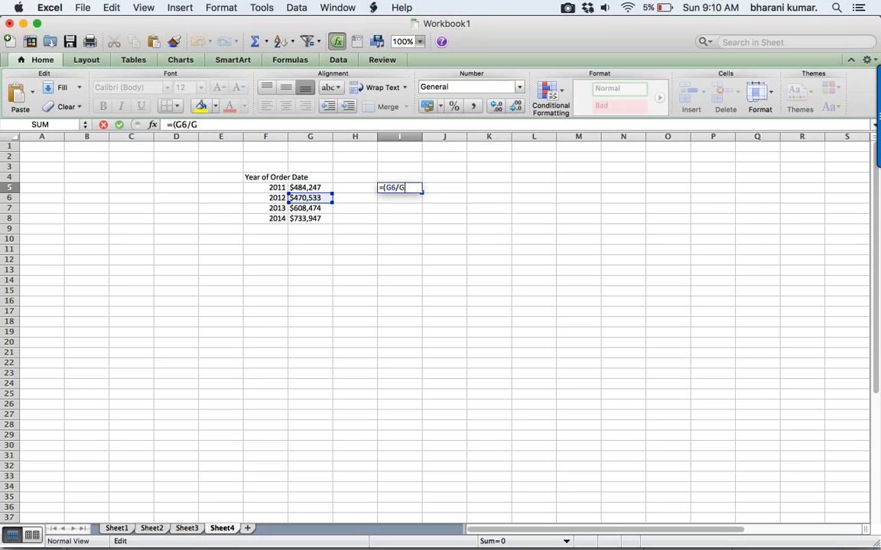
key("BackSpace")
key("BackSpace")
key("BackSpace")
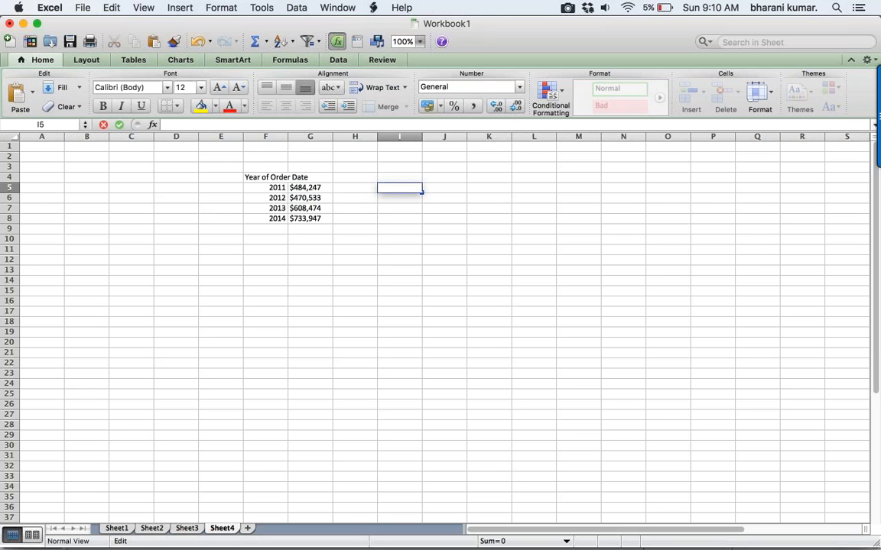
Enter the 2011 sales in cell I5 as the plain number 484247.
type("48424747")
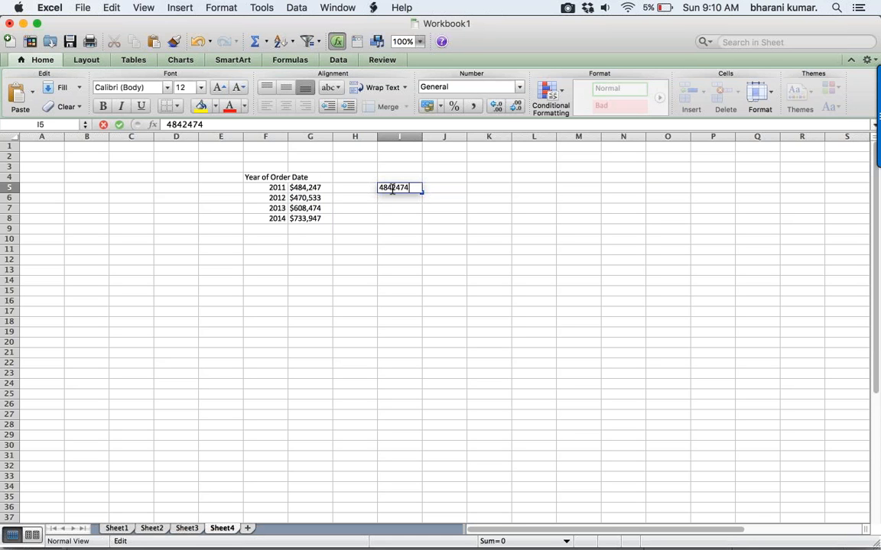
type("0533")
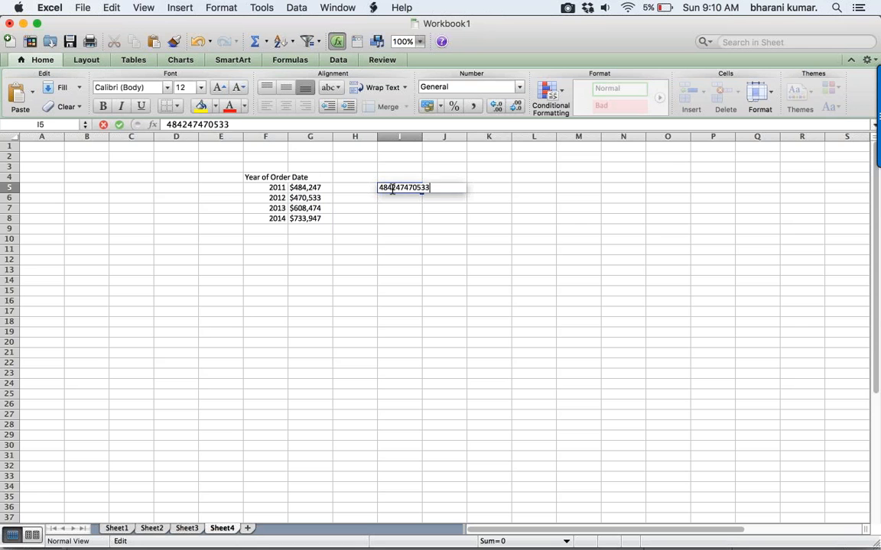
key("BackSpace")
key("BackSpace")
key("BackSpace")
key("BackSpace")
key("BackSpace")
key("BackSpace")
left_click(385, 238)
Enter the 2012 to 2014 sales as plain numbers 470533, 608474 and 733947 in cells I6 to I8.
left_click(399, 198)
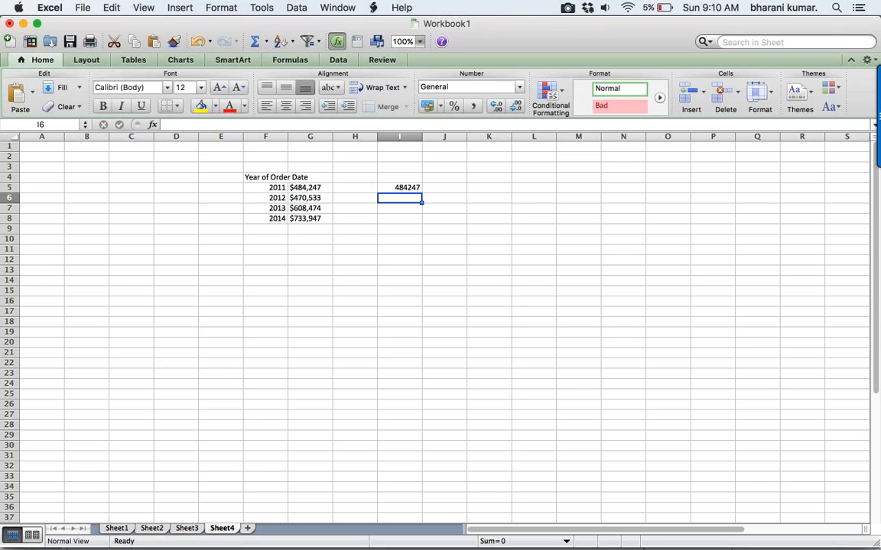
type("470533")
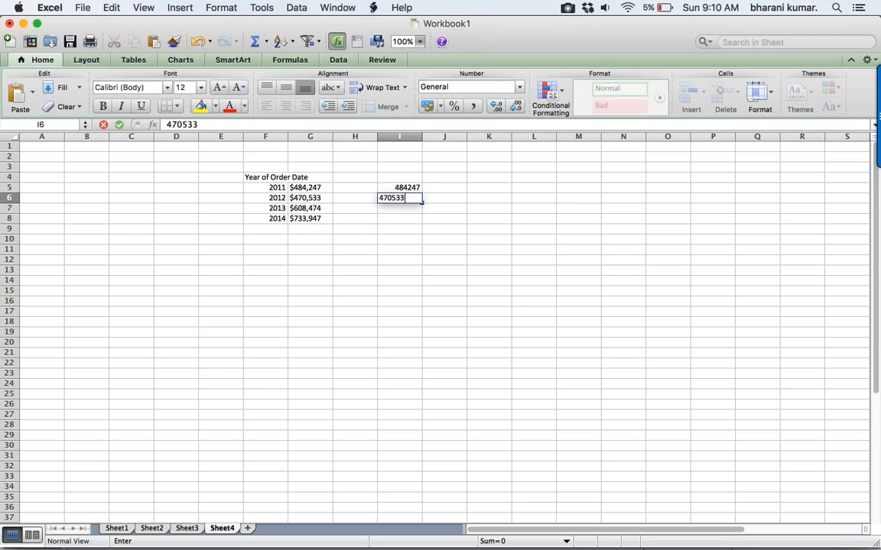
key("Return")
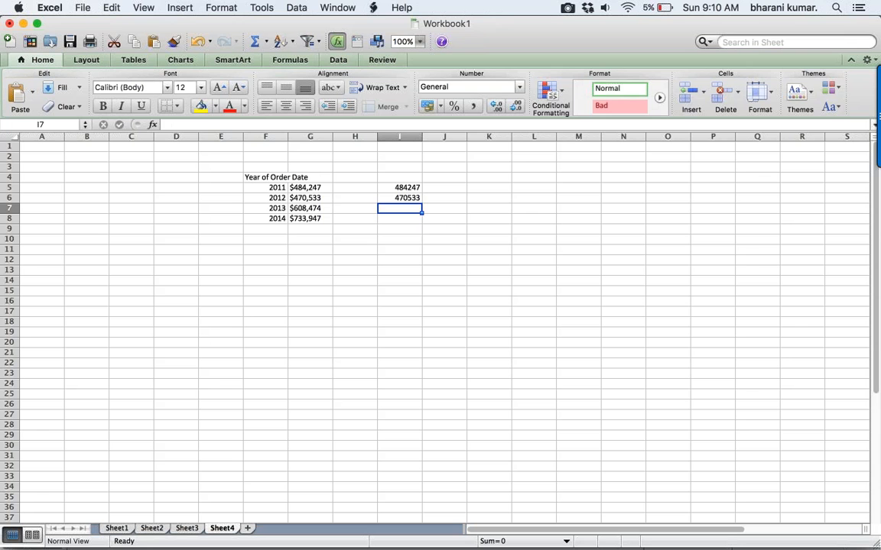
type("608474")
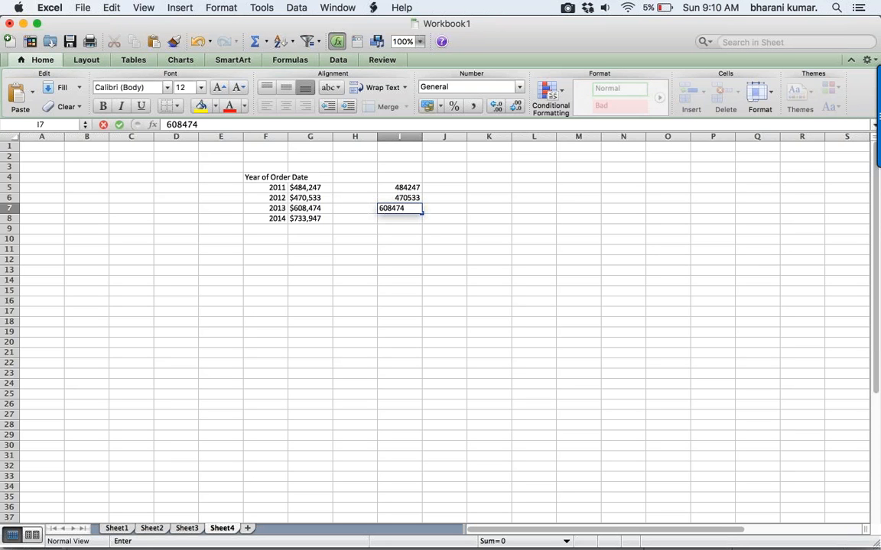
key("Return")
type("7")
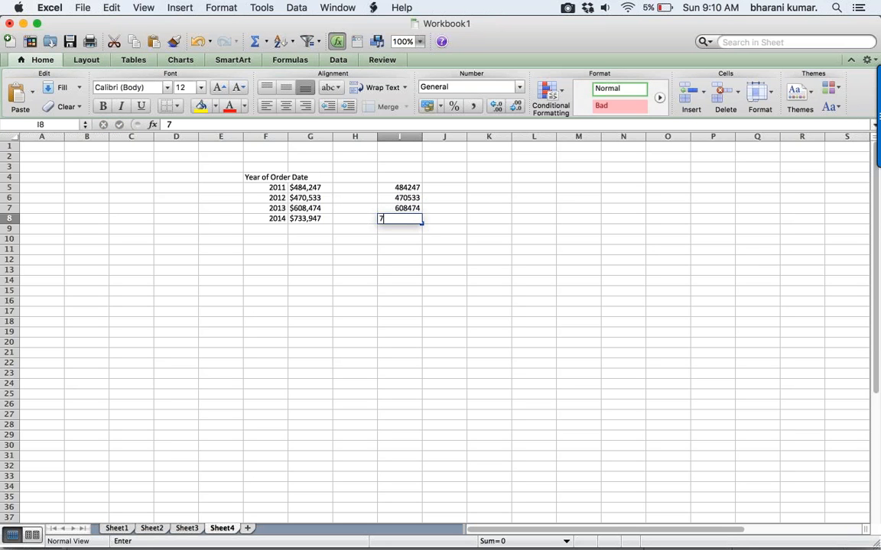
type("33947")
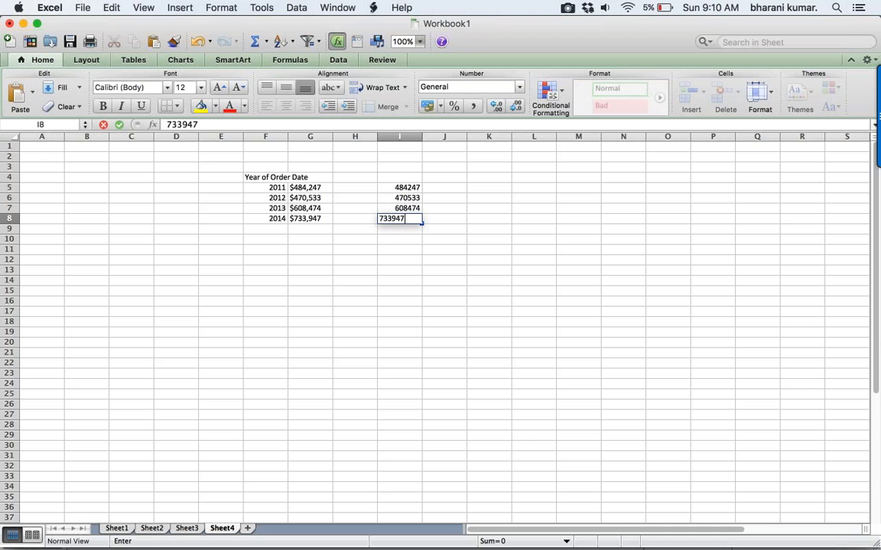
Calculate the 2012 to 2011 sales ratio in cell K6 with the formula =(I6/I5)^1.
left_click(488, 199)
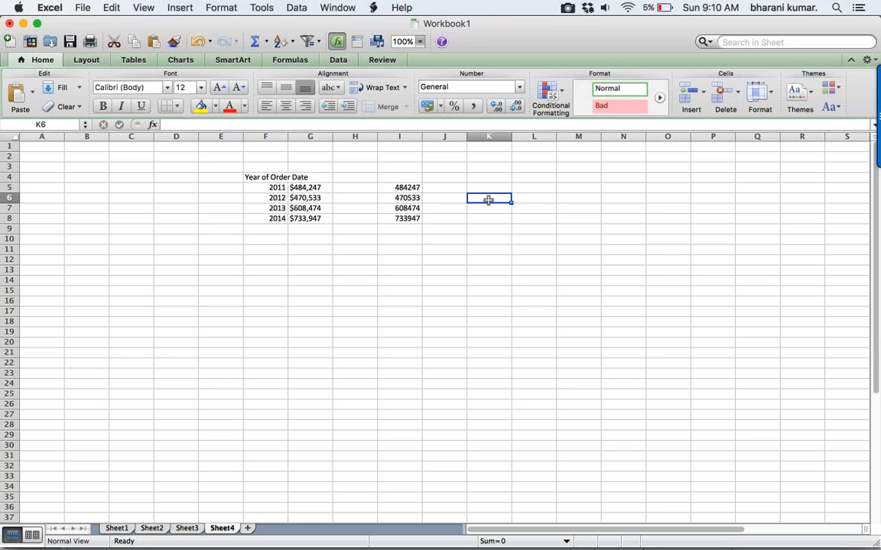
type("=")
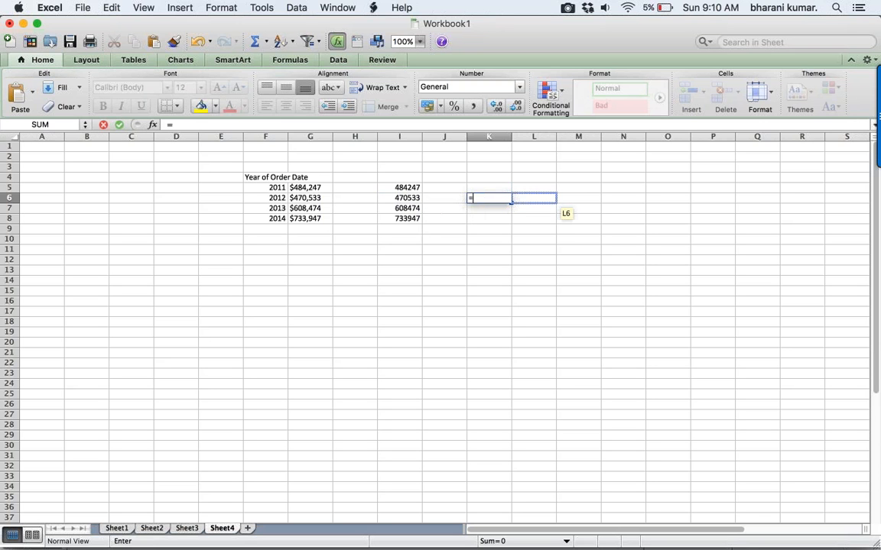
type("(")
left_click(398, 198)
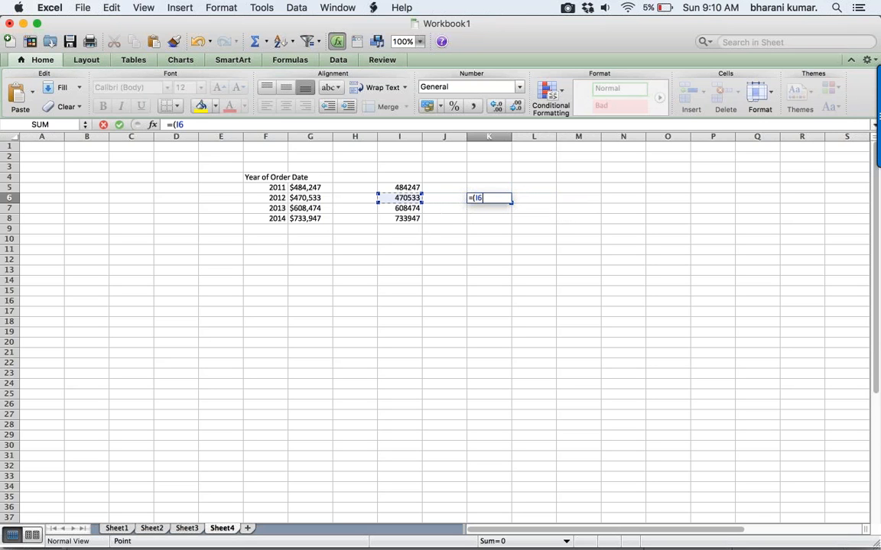
type("/")
left_click(404, 186)
type(")")
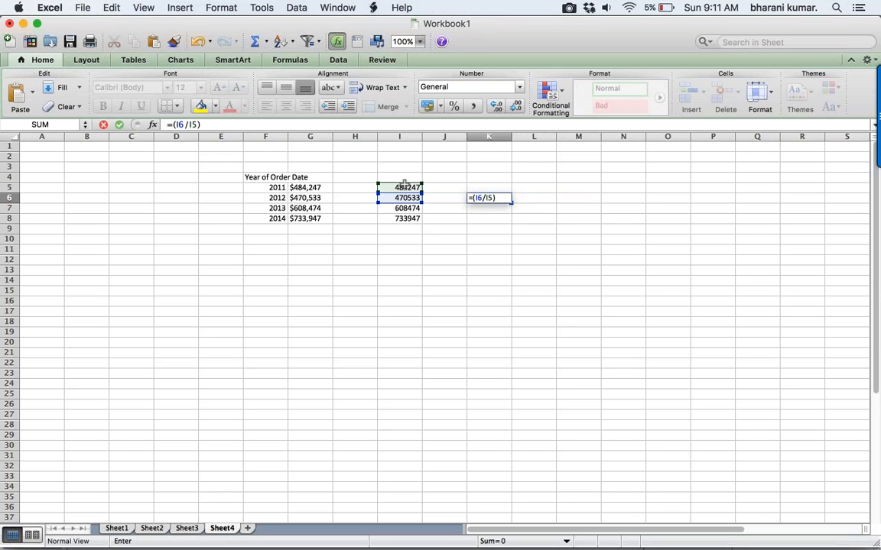
type("^1")
key("Return")
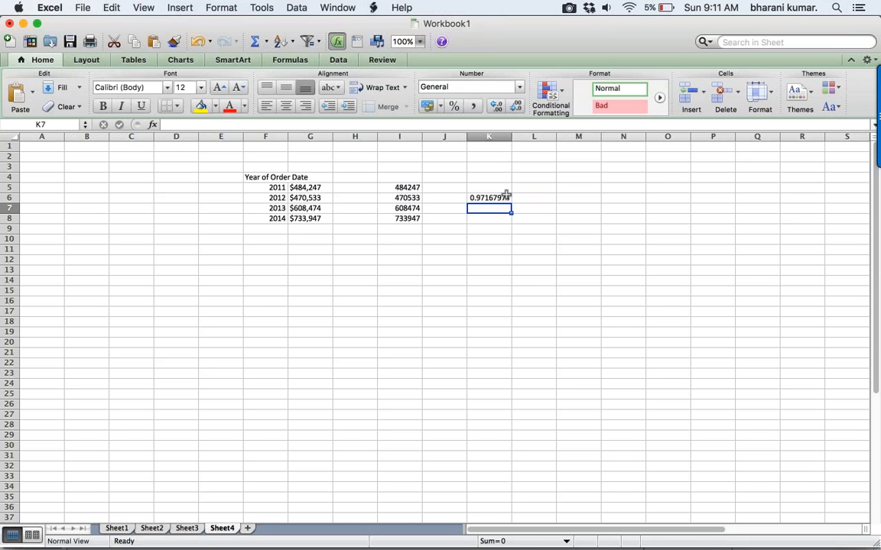
Calculate the 2012 growth rate in cell L6 with the formula =K6-1.
left_click(507, 195)
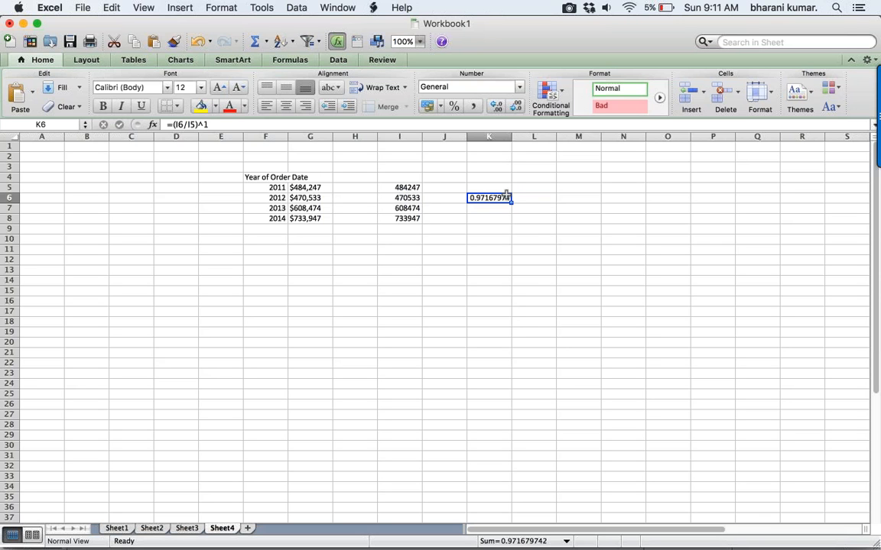
left_click(539, 197)
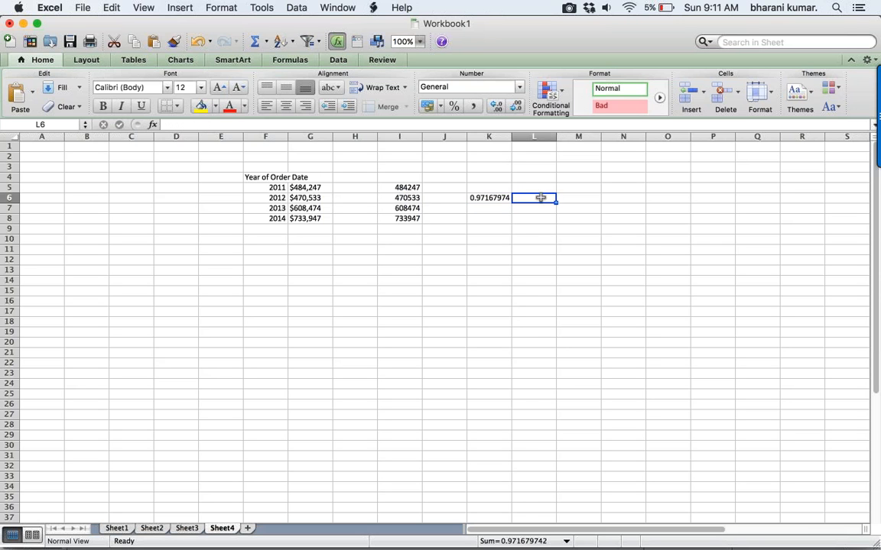
type("=")
left_click(478, 197)
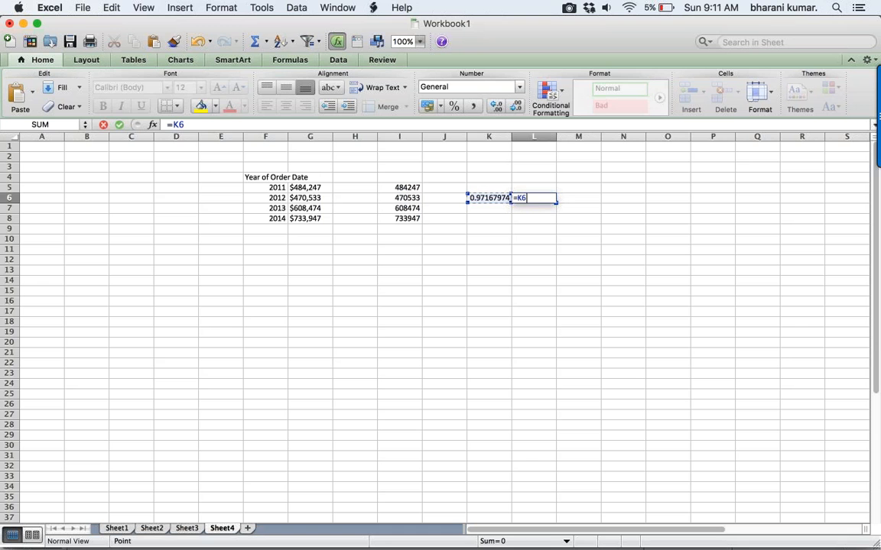
type("-1")
key("Return")
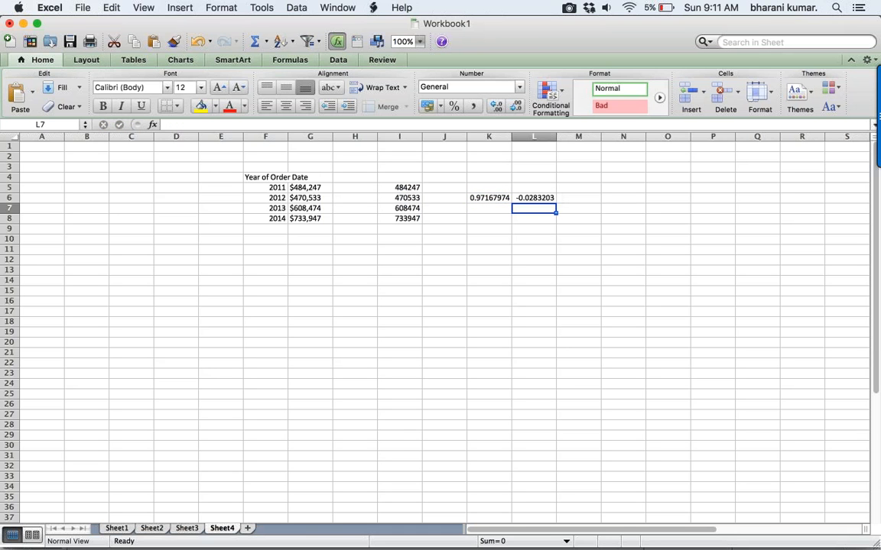
Format the growth rate in cell L6 as a percentage with two decimal places.
left_click(537, 197)
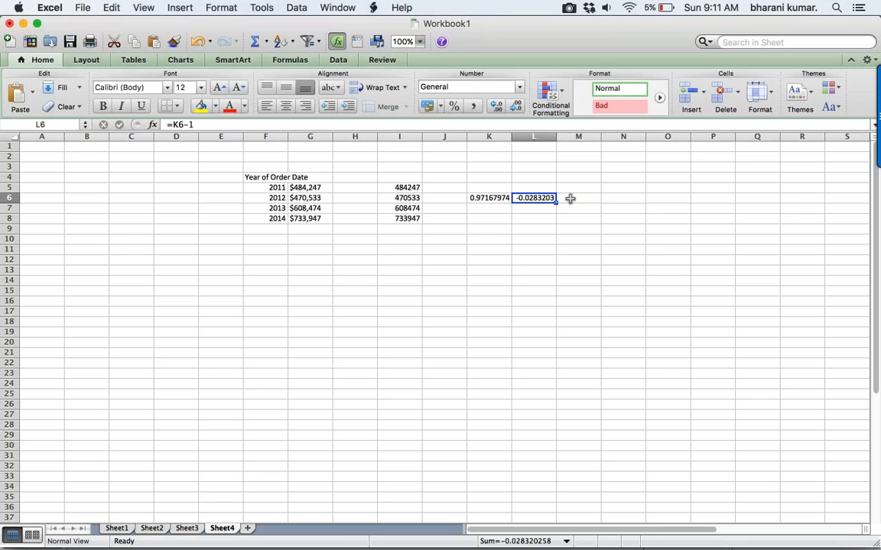
left_click(456, 106)
left_click(496, 106)
left_click(496, 107)
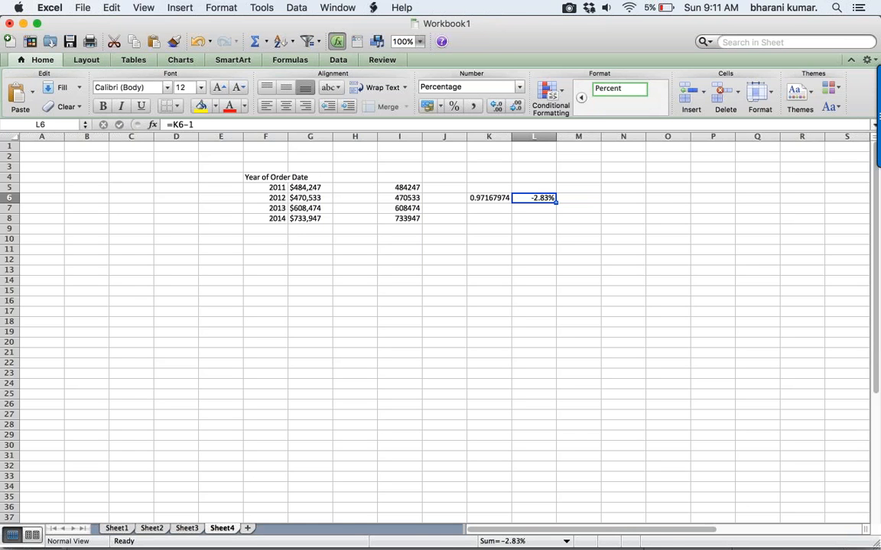
Switch to Tableau and check the 2012 point of the Compound Growth chart against the Excel growth rate.
mouse_move(566, 535)
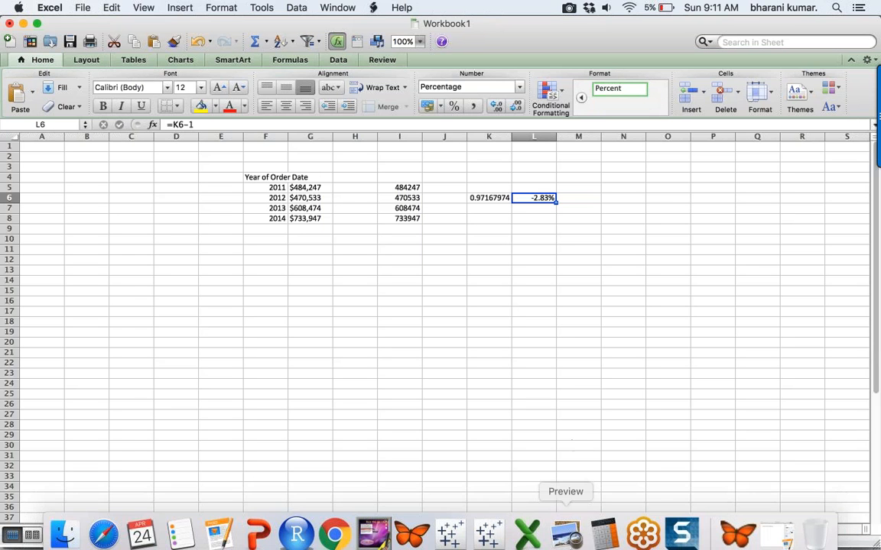
left_click(490, 533)
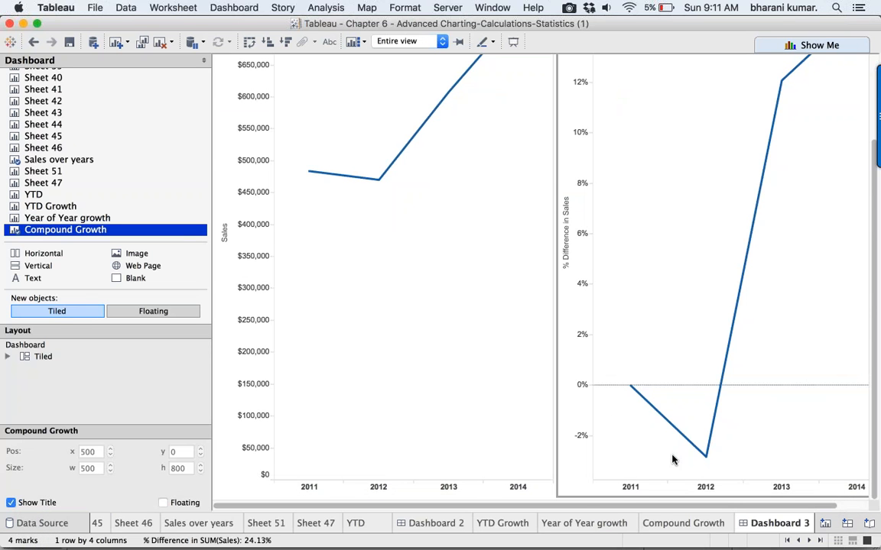
mouse_move(708, 463)
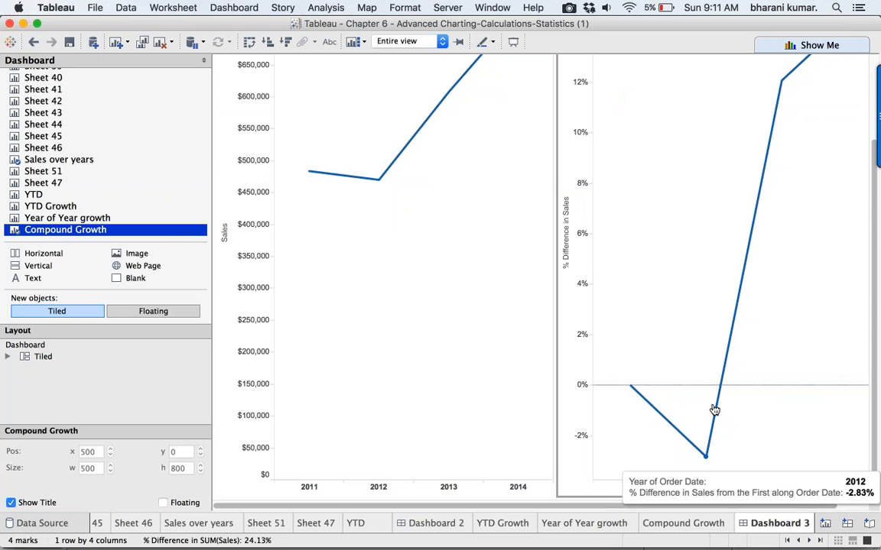
Switch to Excel and calculate the 2013 compound growth rate in cell K7 with the formula =(I7/I5)^(1/2)-1.
mouse_move(781, 86)
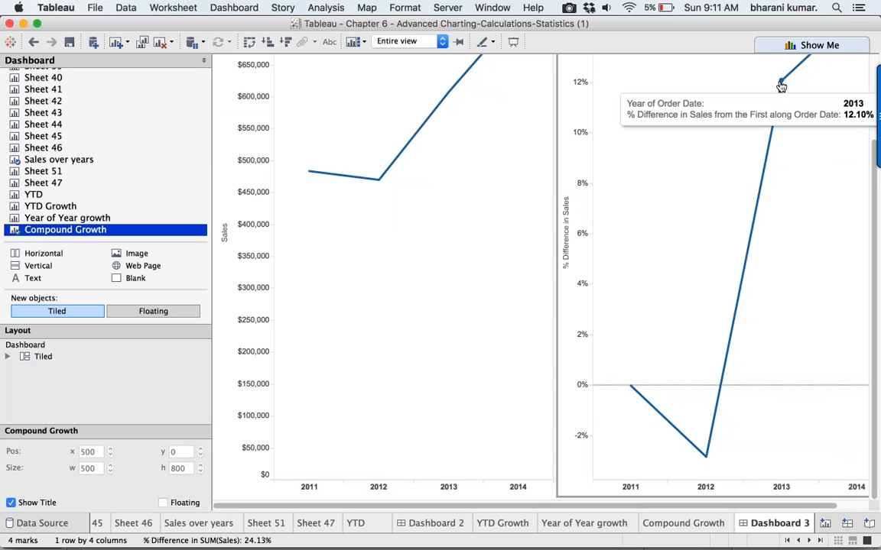
mouse_move(566, 539)
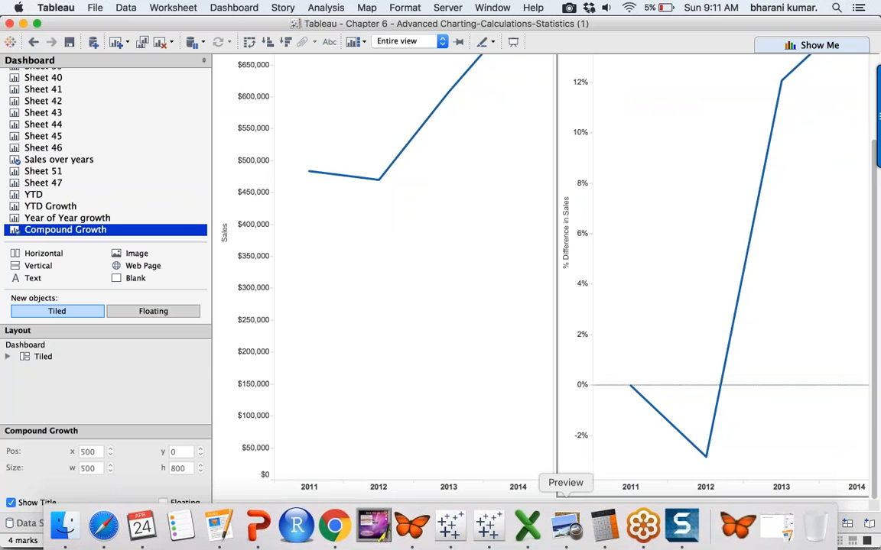
left_click(536, 535)
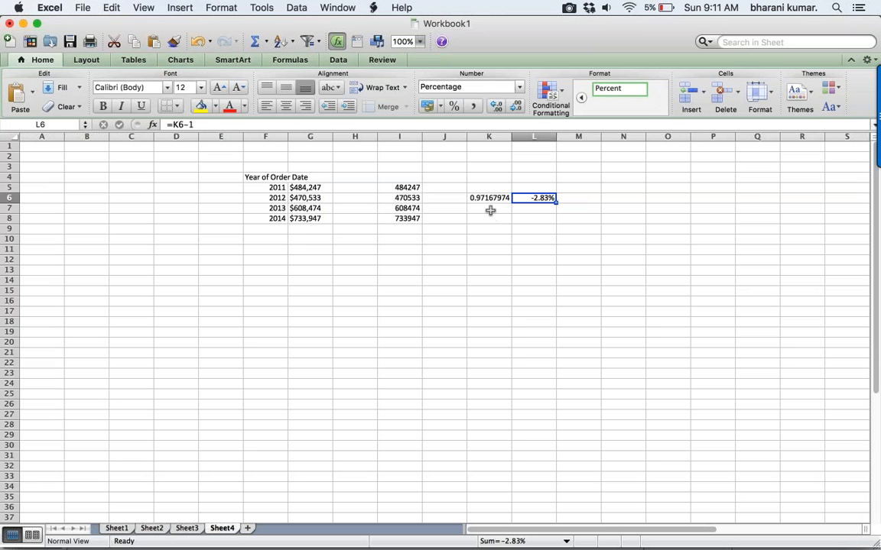
left_click(490, 210)
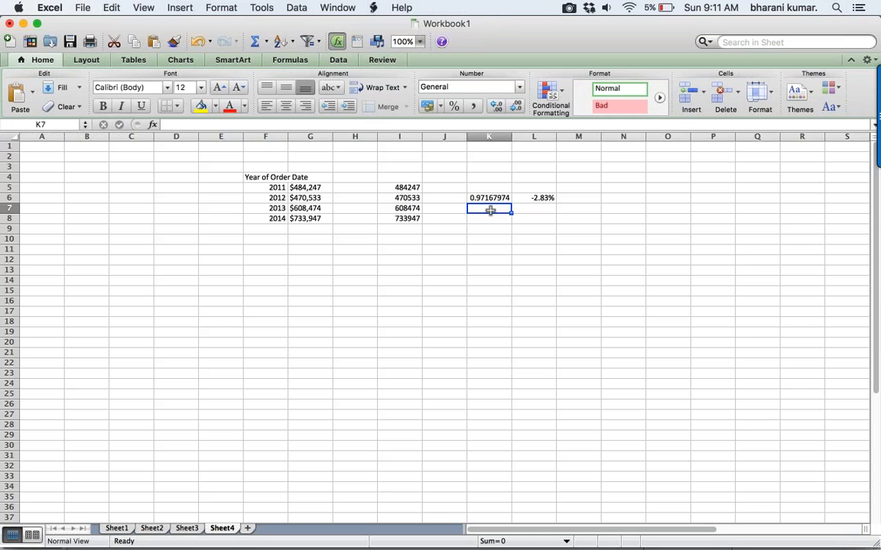
type("=(")
left_click(406, 208)
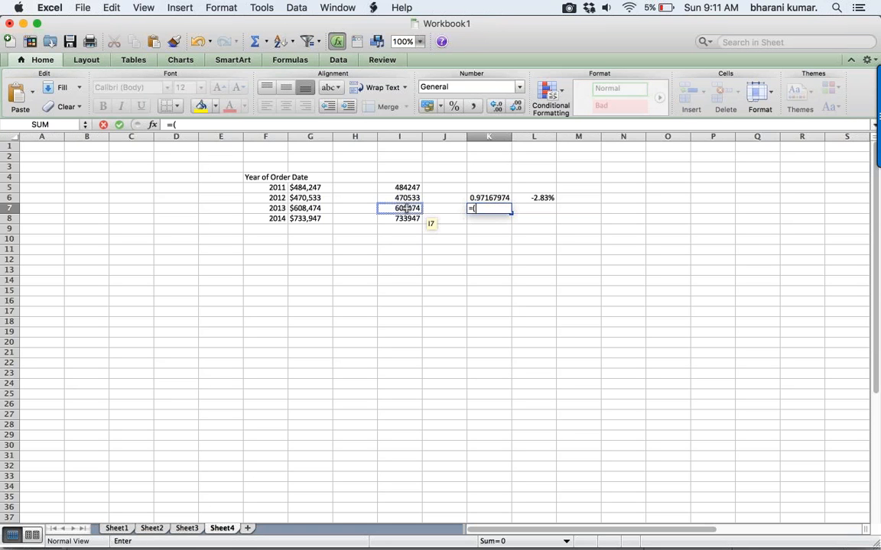
type("/")
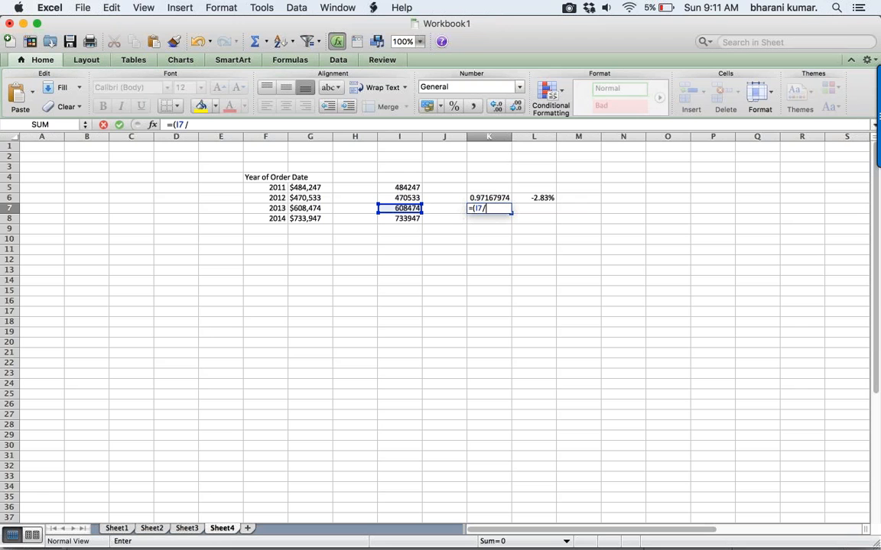
left_click(409, 187)
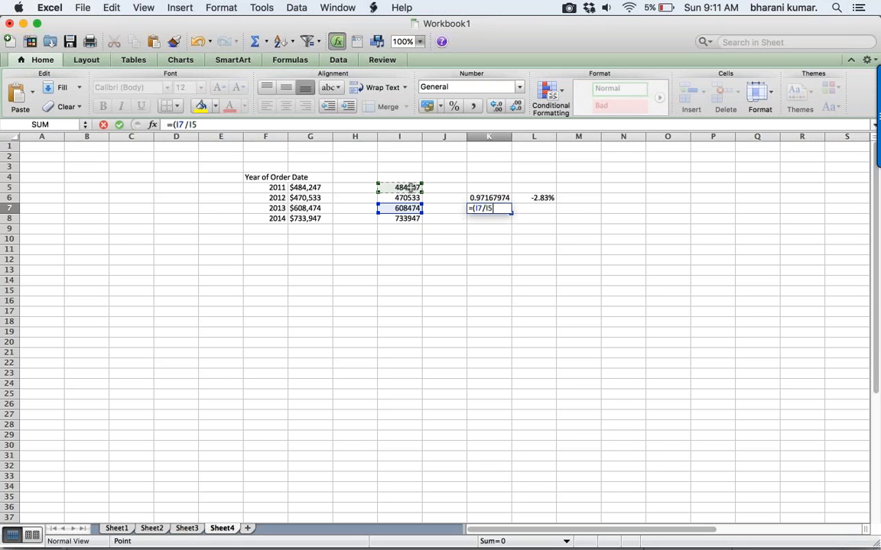
type(")^")
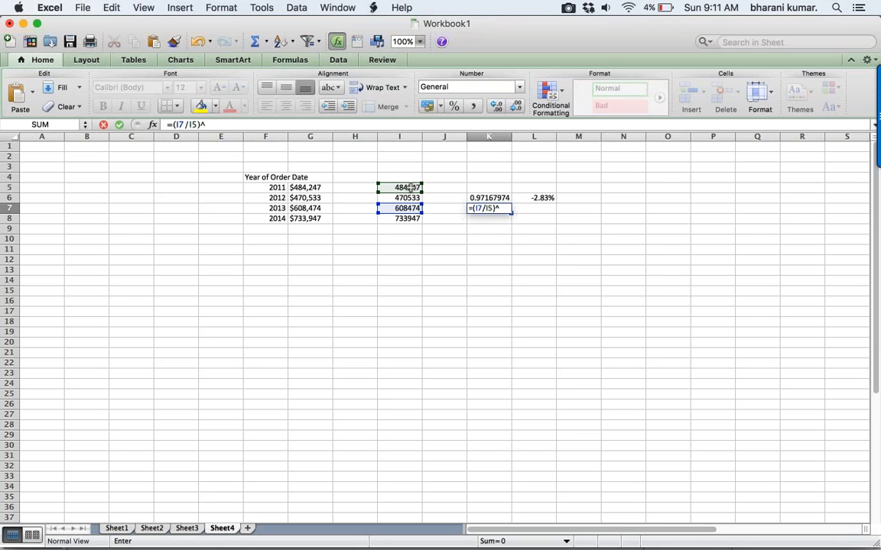
type("(1/")
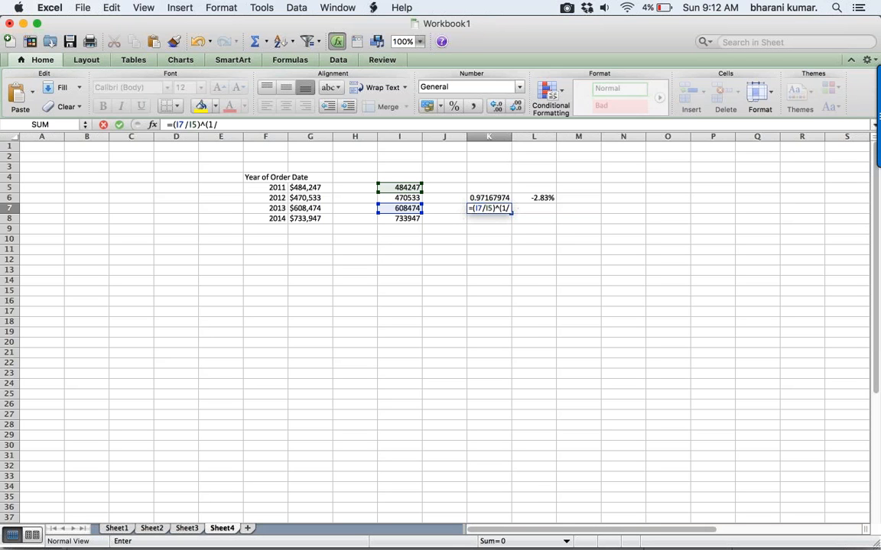
type("2")
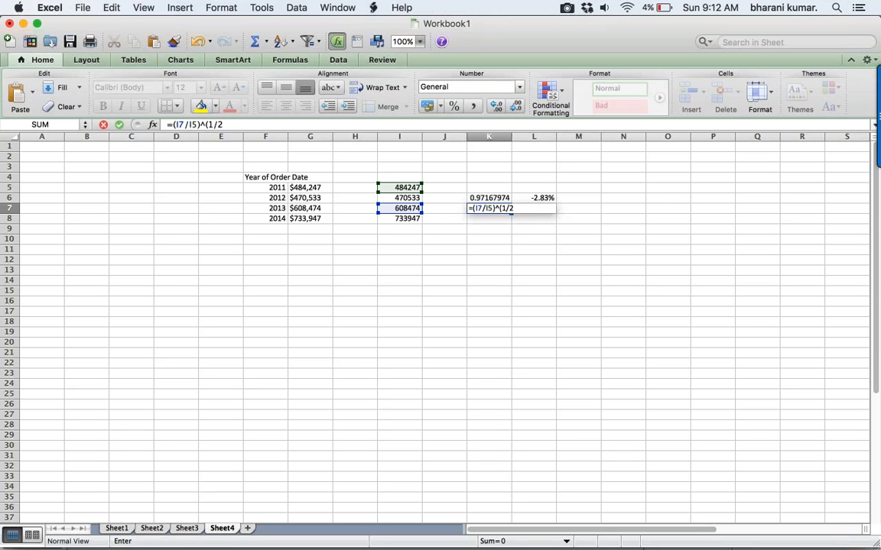
type(")-1")
key("Return")
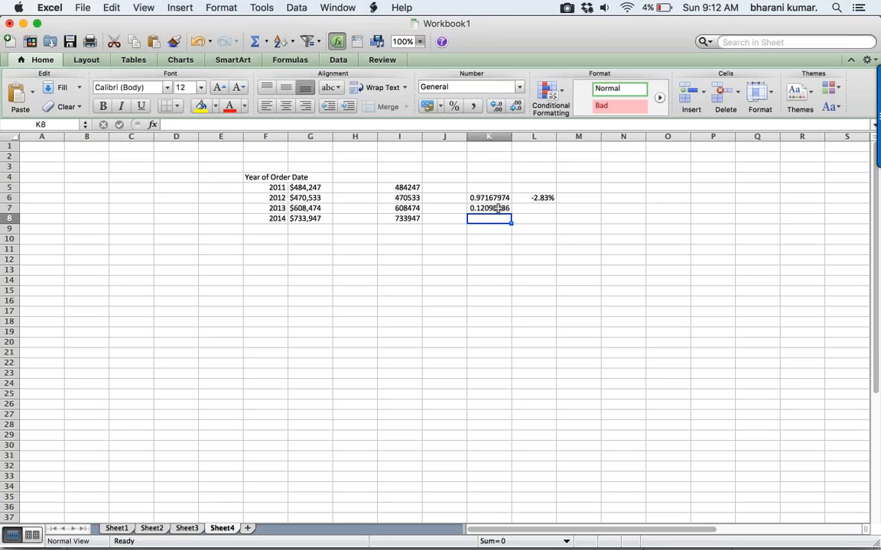
Format the 2013 growth rate in cell K7 as a percentage with two decimal places.
left_click(497, 211)
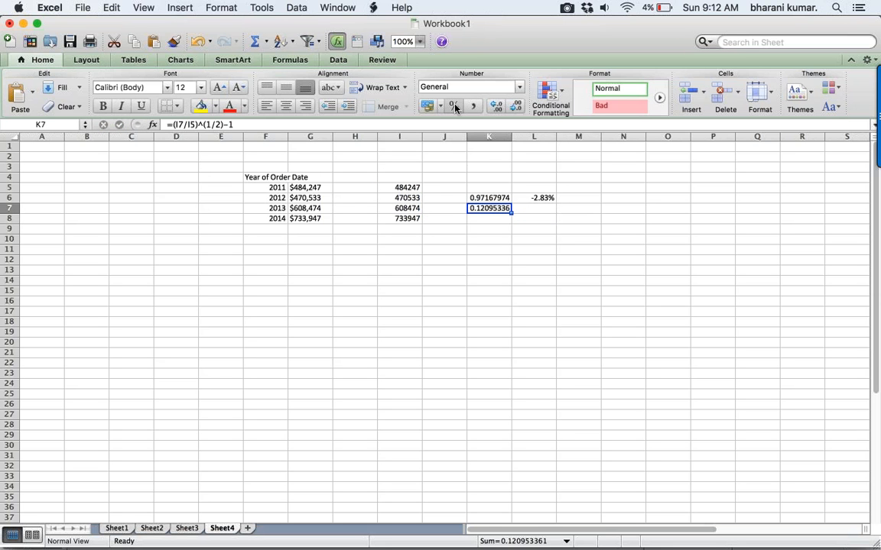
left_click(455, 108)
left_click(495, 107)
left_click(495, 107)
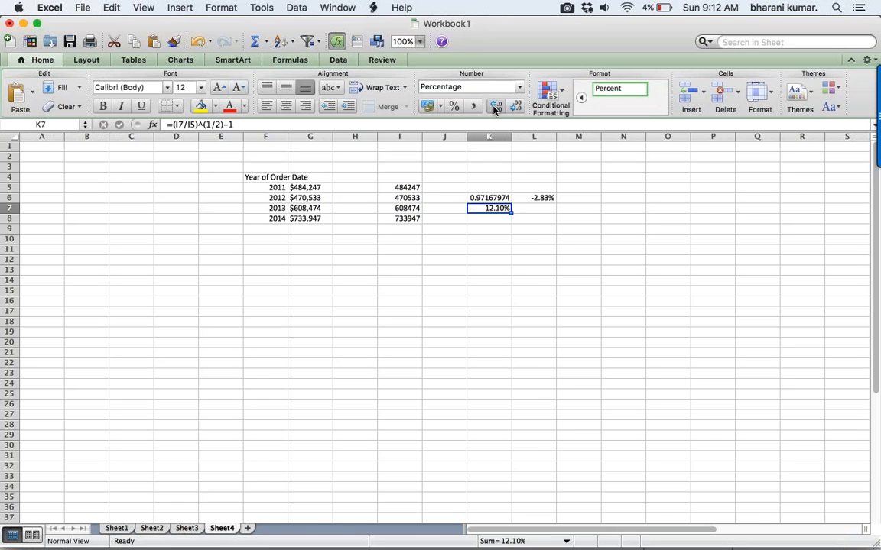
Switch to Tableau and inspect the 2014 point of the Compound Growth chart.
mouse_move(490, 526)
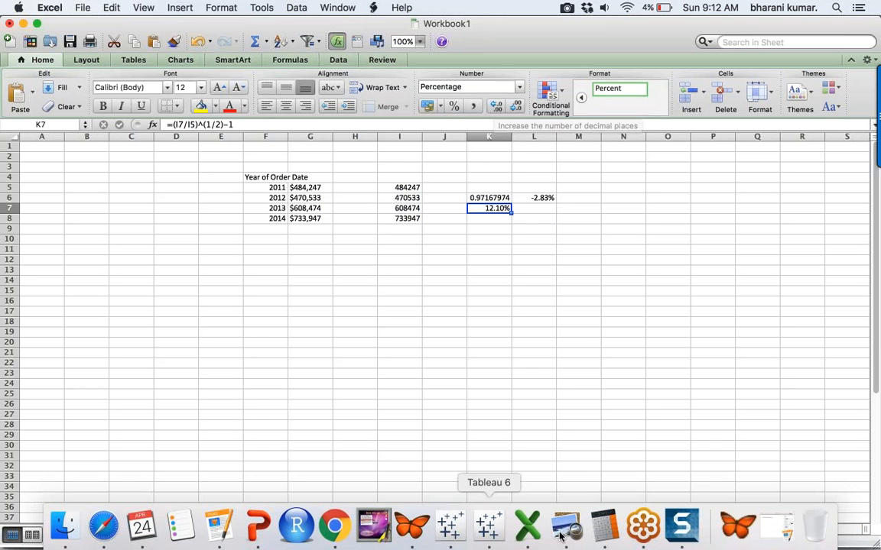
left_click(489, 526)
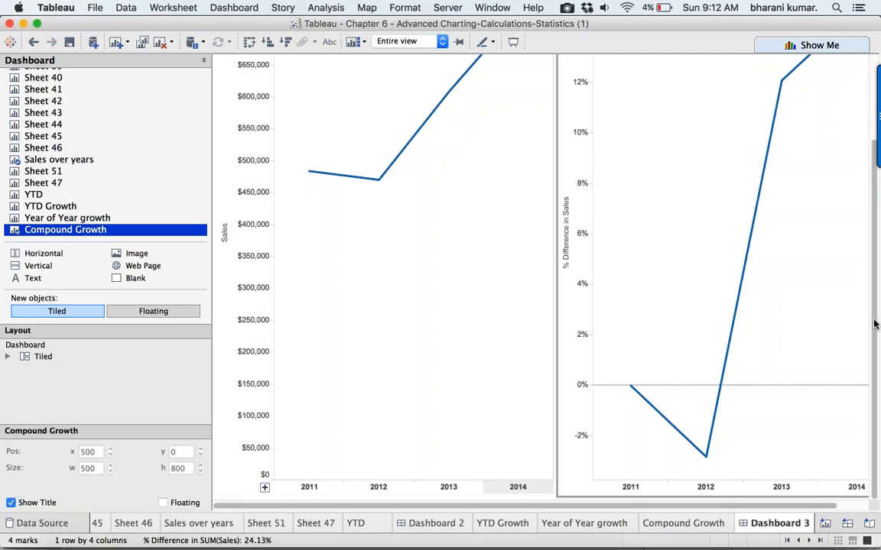
scroll(875, 324, "up", 5)
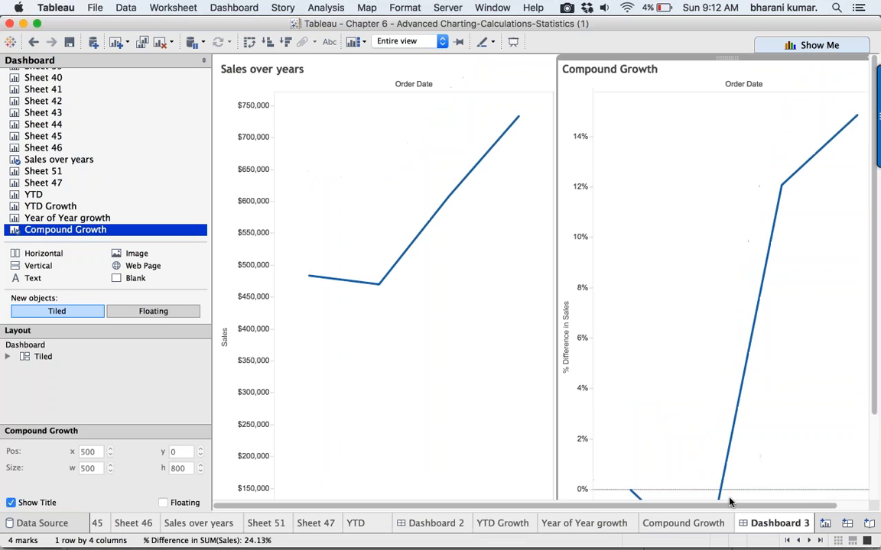
left_click_drag(727, 508, 776, 507)
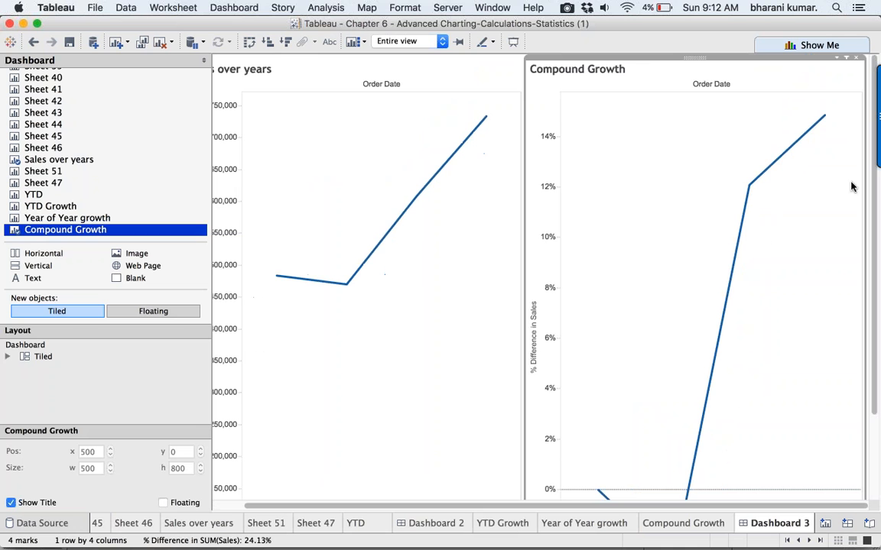
mouse_move(824, 116)
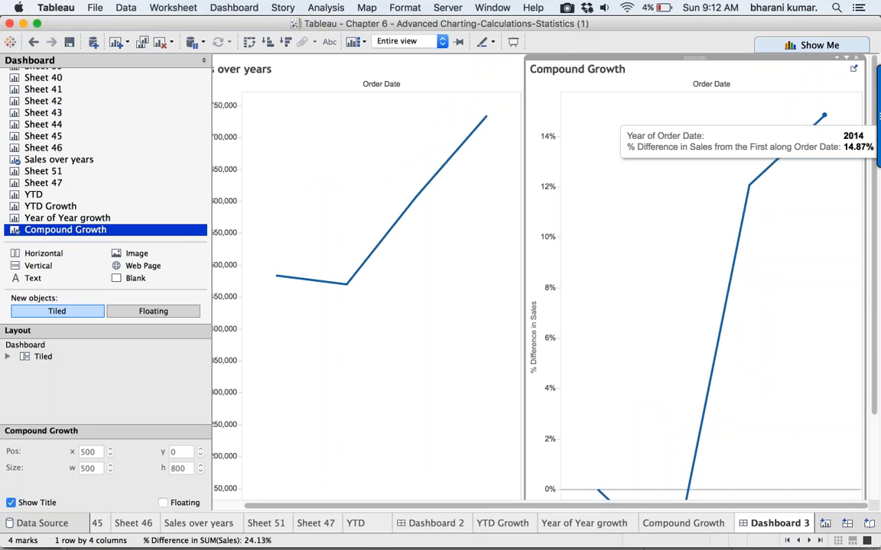
Switch to Excel and calculate the 2014 compound growth rate in cell K8 with the formula =(I8/I5)^(1/3)-1.
left_click(527, 526)
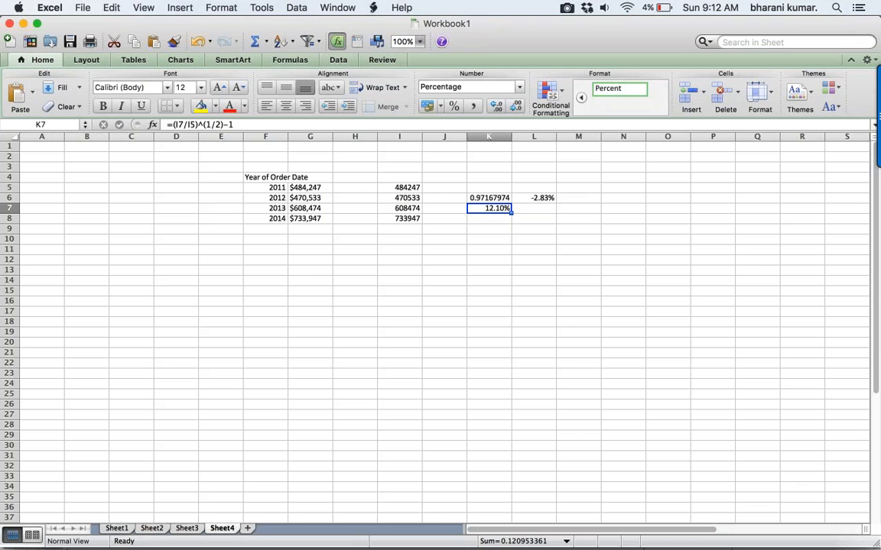
left_click(488, 222)
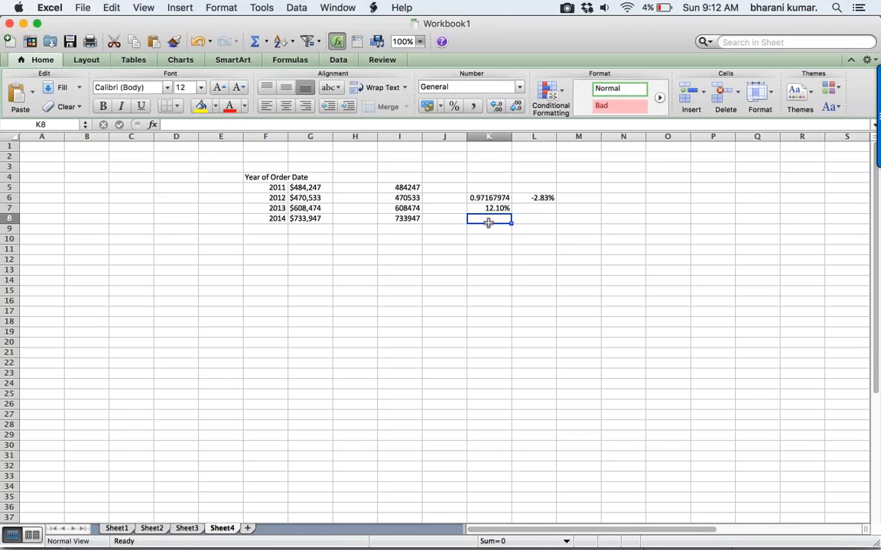
type("=(")
left_click(399, 219)
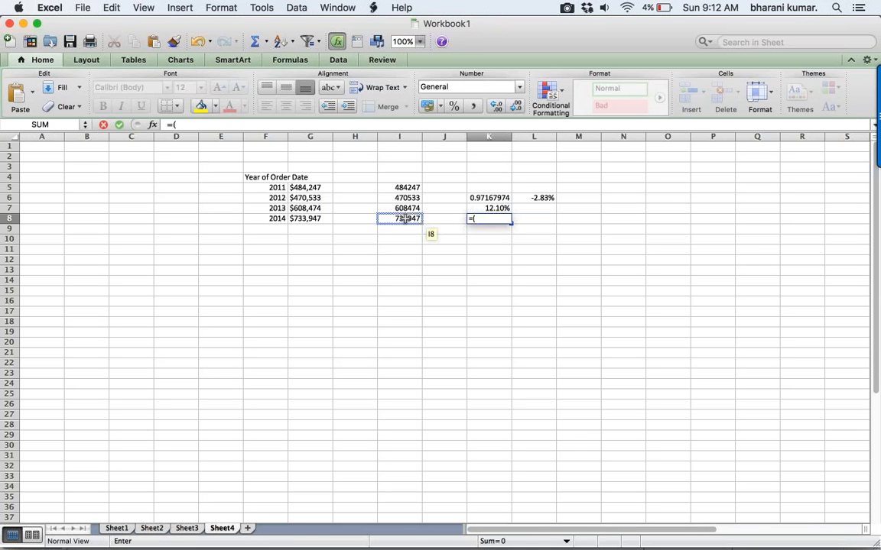
type("/")
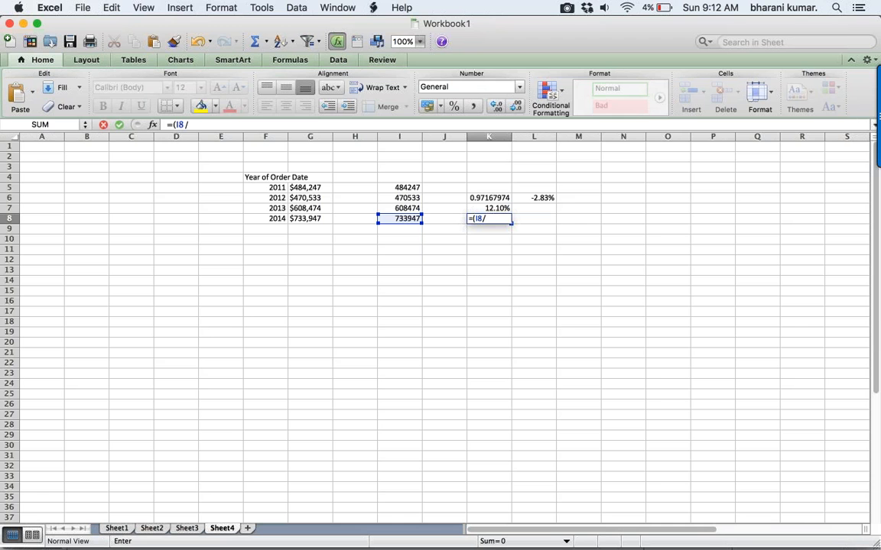
left_click(406, 187)
type(")")
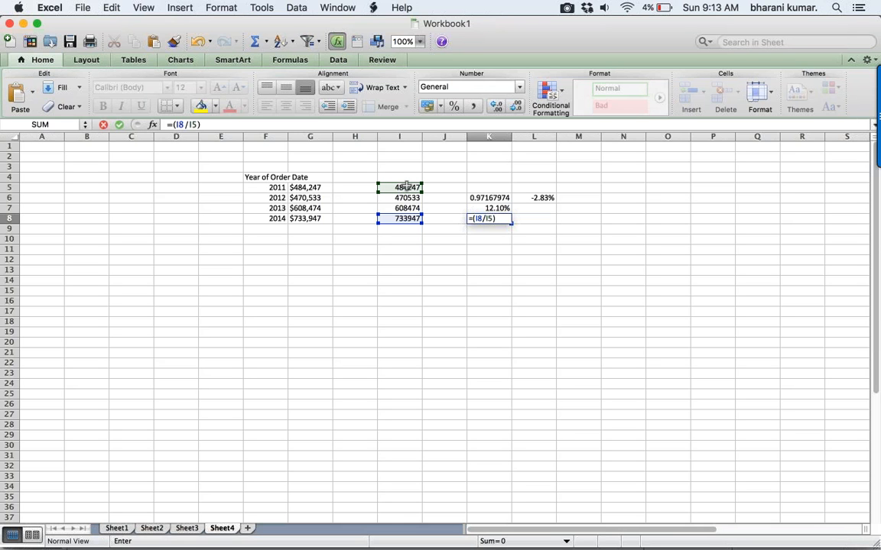
type("^(1/")
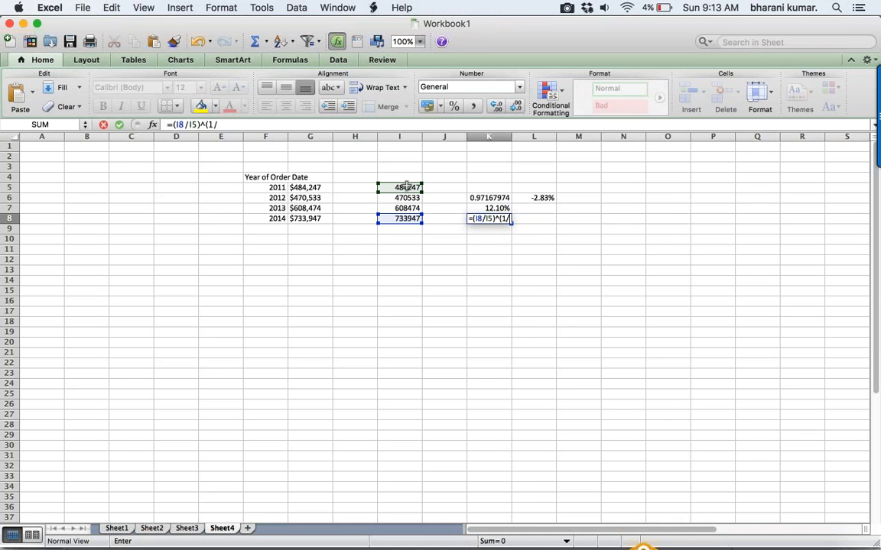
type("3)-1")
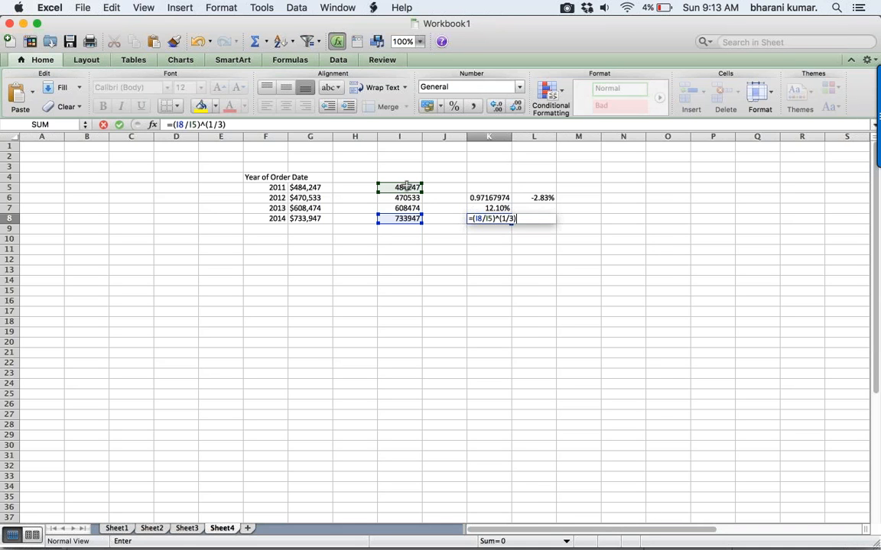
key("Return")
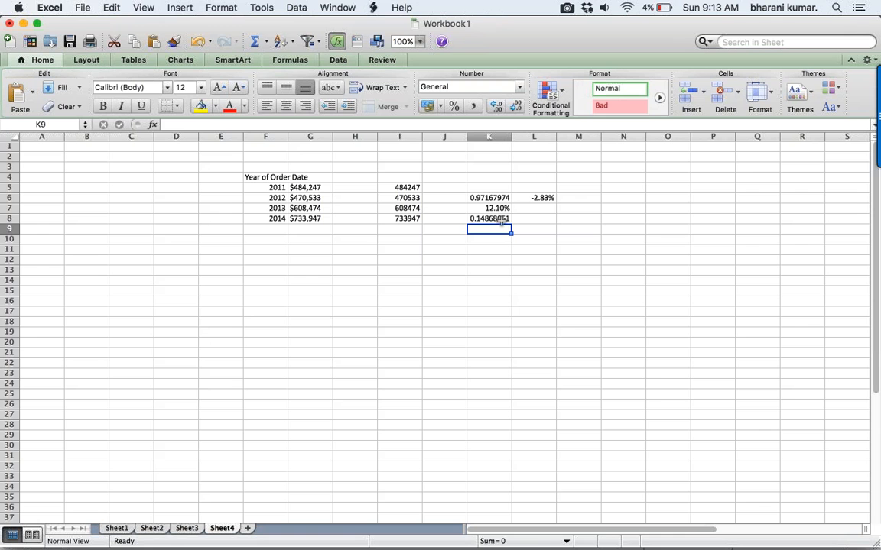
Format the 2014 growth rate in cell K8 as a percentage with two decimal places.
key("Up")
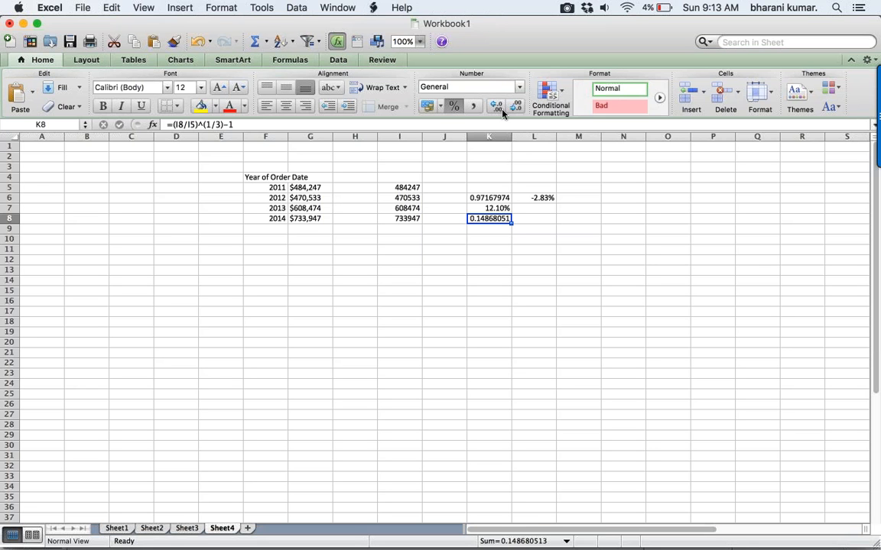
left_click(453, 107)
left_click(496, 107)
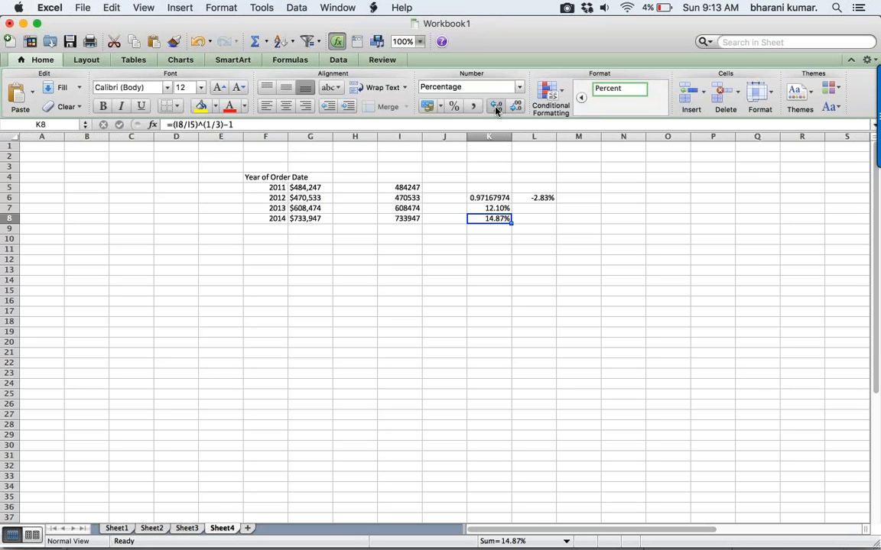
Switch to Tableau and compare the 2014 point of the Compound Growth chart with the Excel result and the Sales over years chart.
mouse_move(604, 539)
left_click(498, 539)
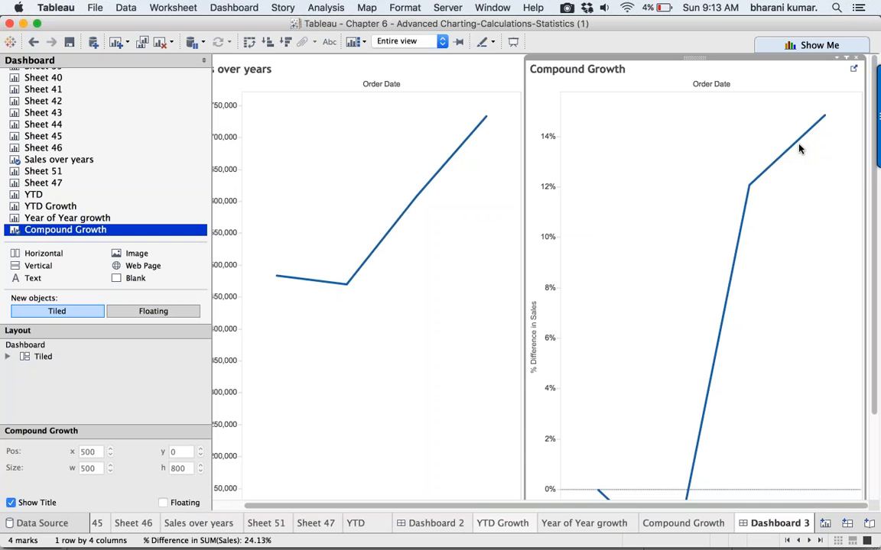
mouse_move(817, 122)
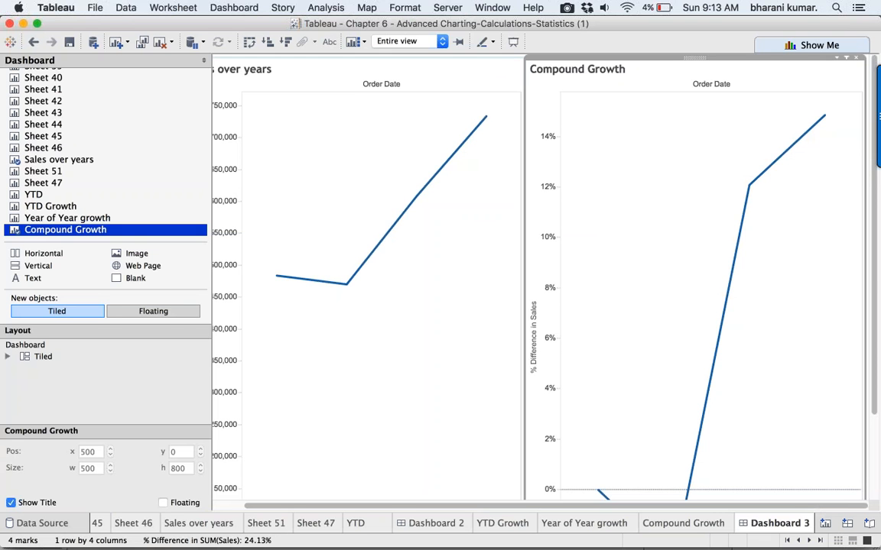
left_click(446, 150)
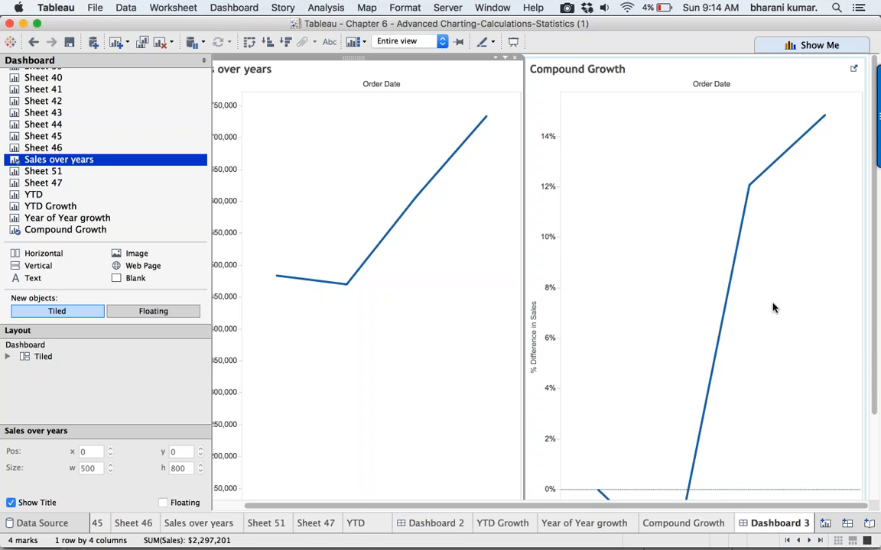
Switch to Excel and review the 2013, 2011 and 2012 year cells in the sales table.
left_click(528, 527)
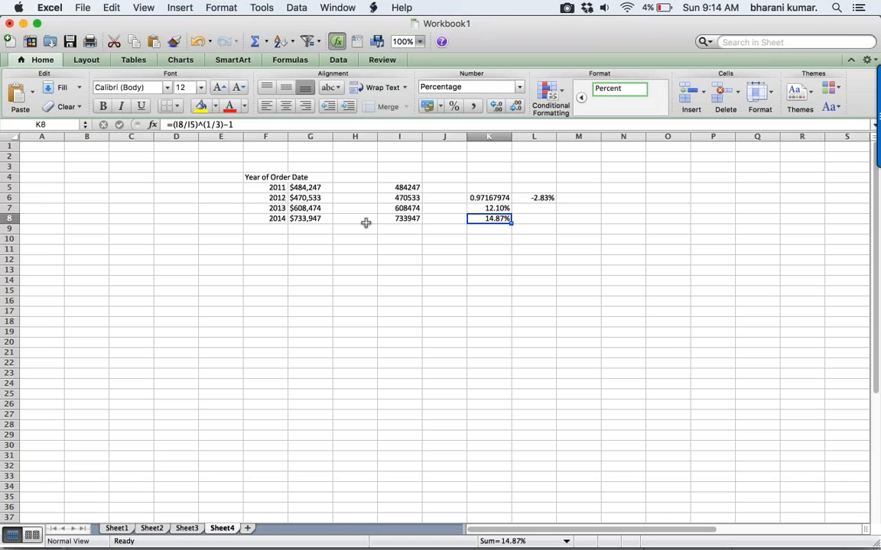
left_click(273, 207)
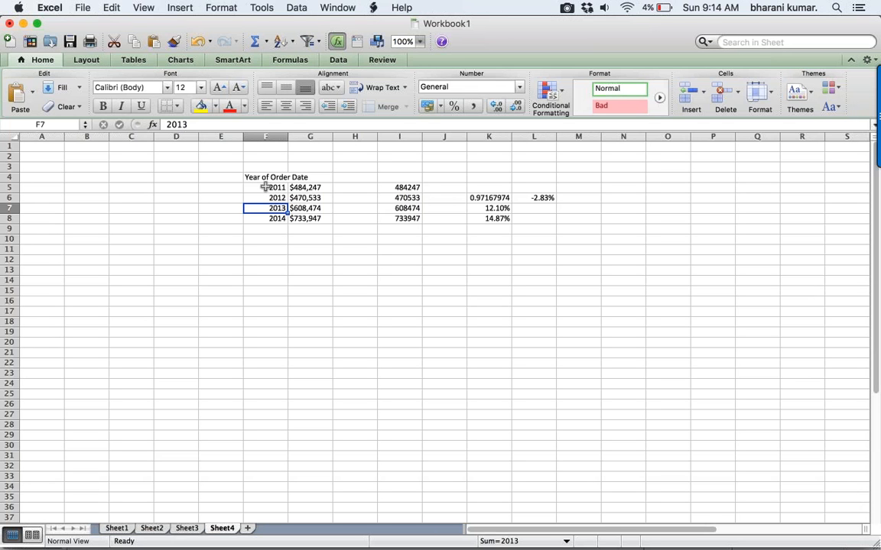
left_click(265, 186)
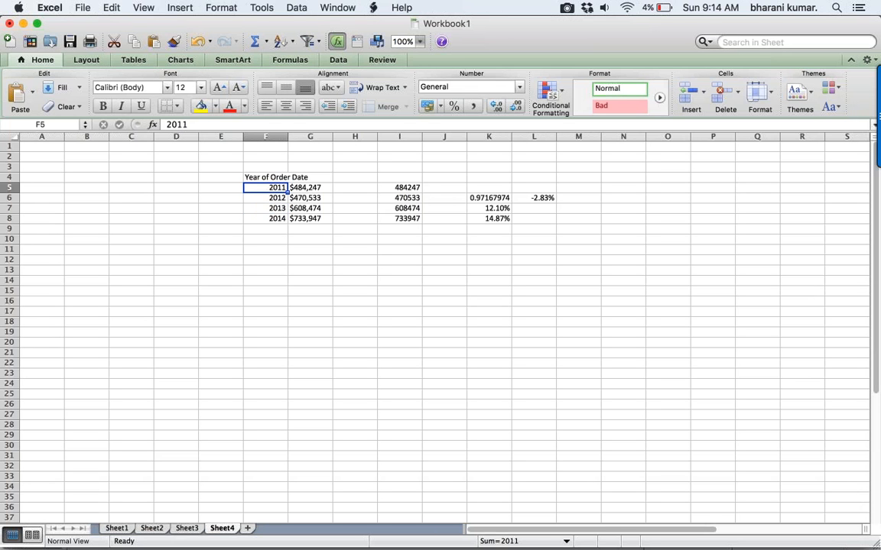
left_click(269, 197)
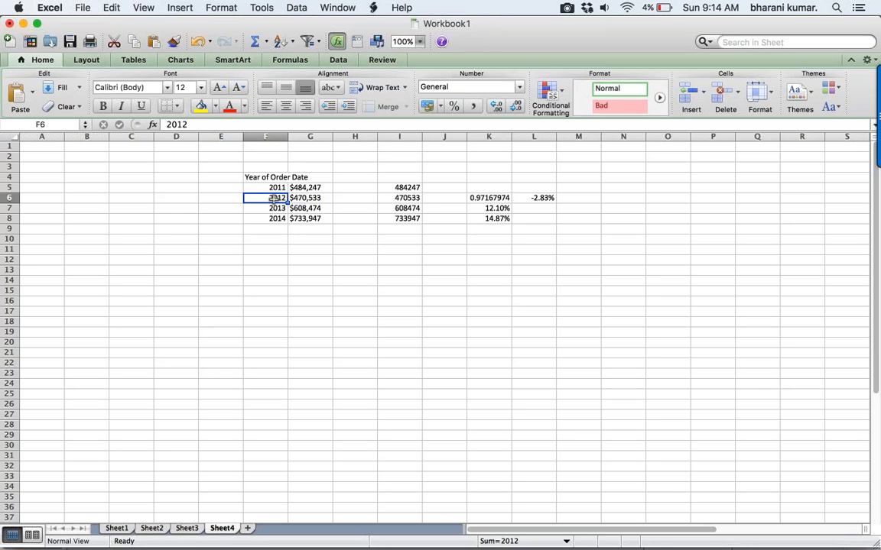
Review the 2013 and 2014 year cells in the sales table and move the selection to empty cell J14.
key("Down")
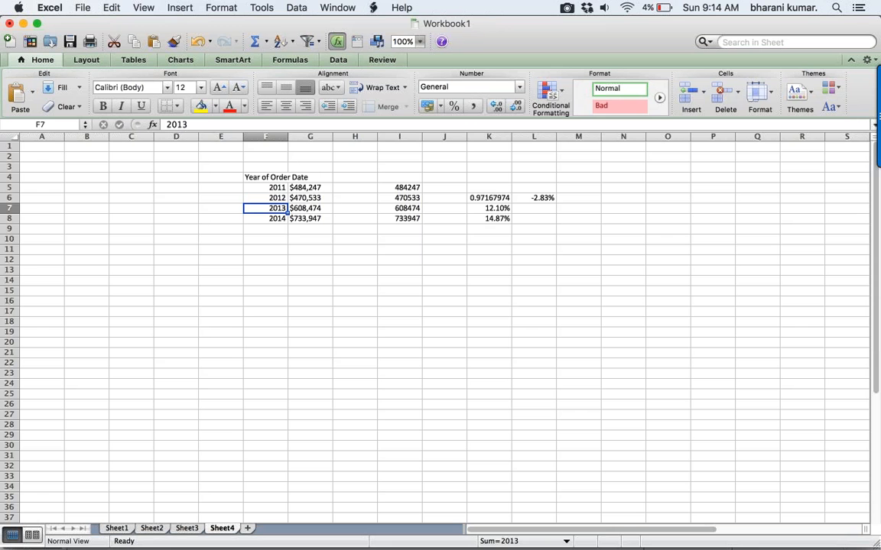
left_click(273, 219)
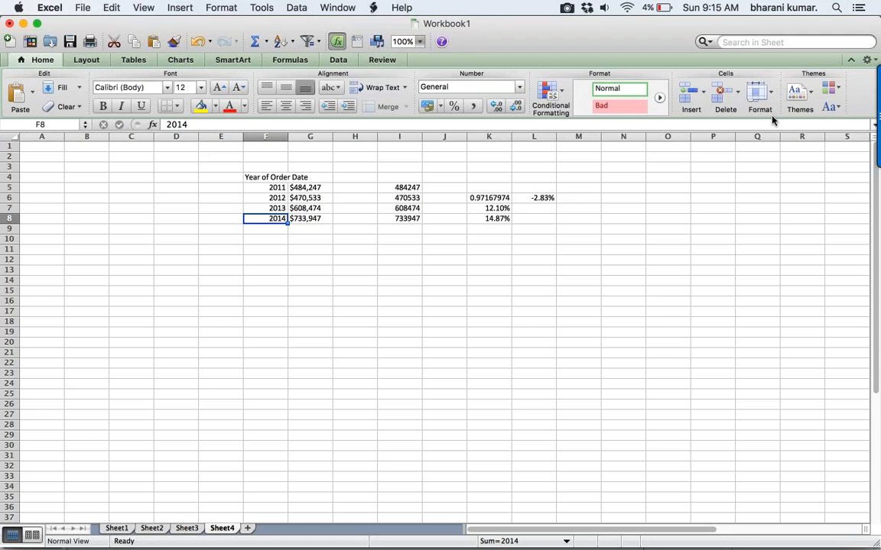
left_click(446, 290)
left_click(444, 280)
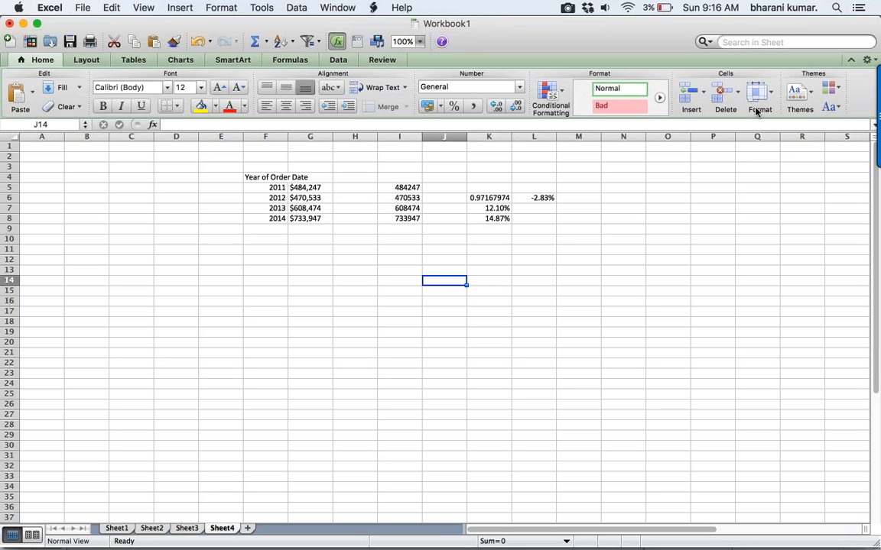
Switch to Tableau and open the Sales over years worksheet.
mouse_move(776, 539)
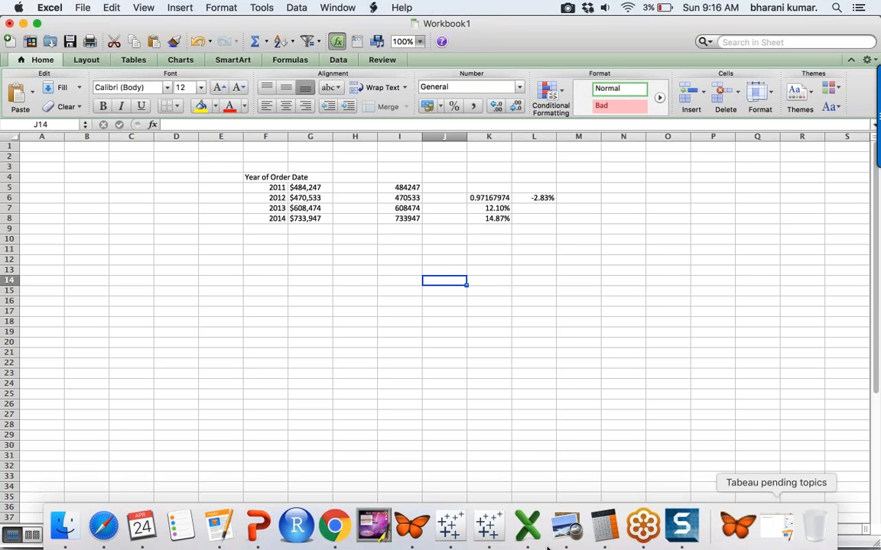
left_click(489, 527)
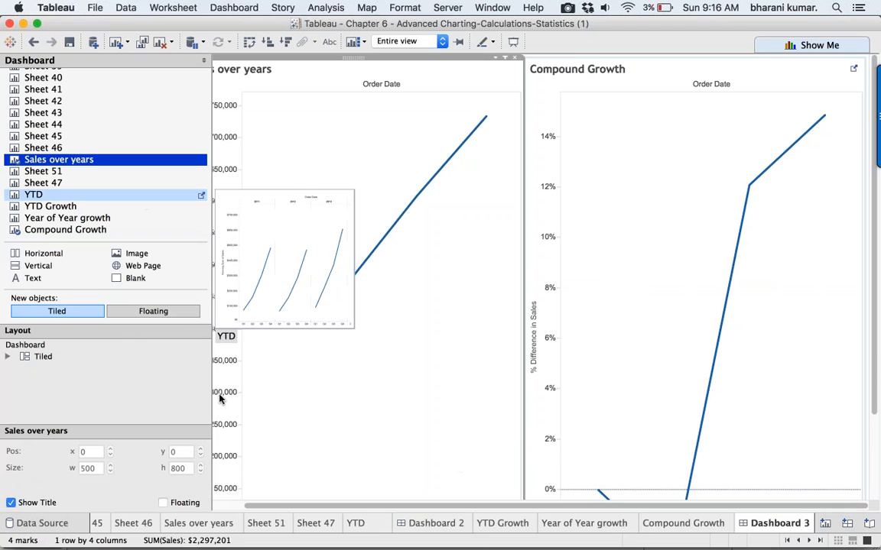
left_click(507, 524)
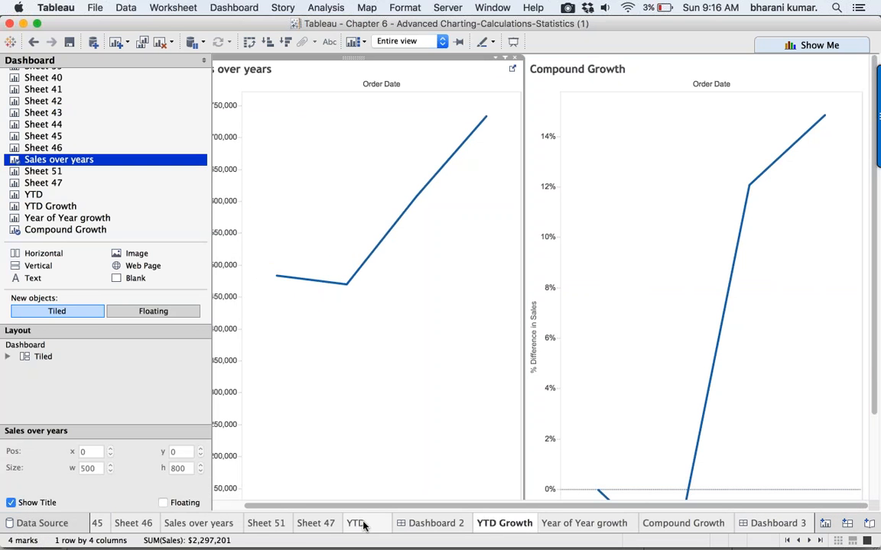
left_click(363, 525)
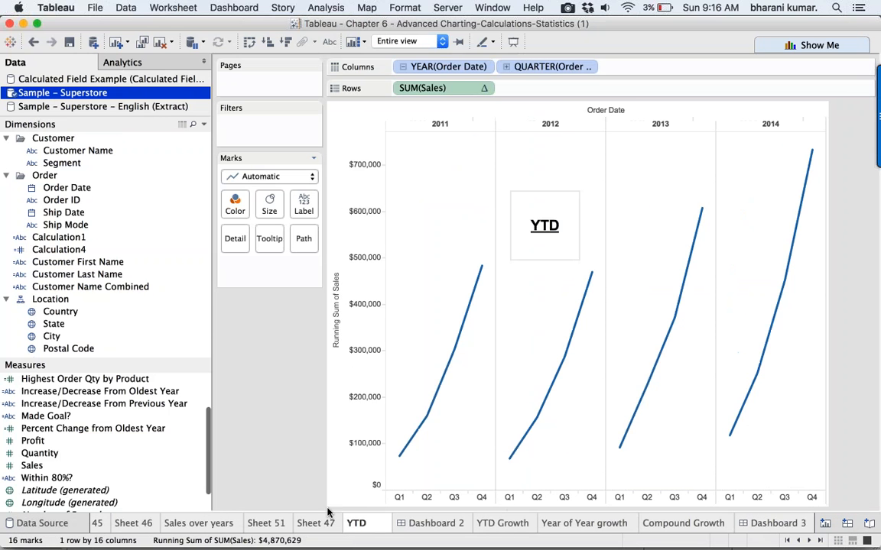
left_click(195, 524)
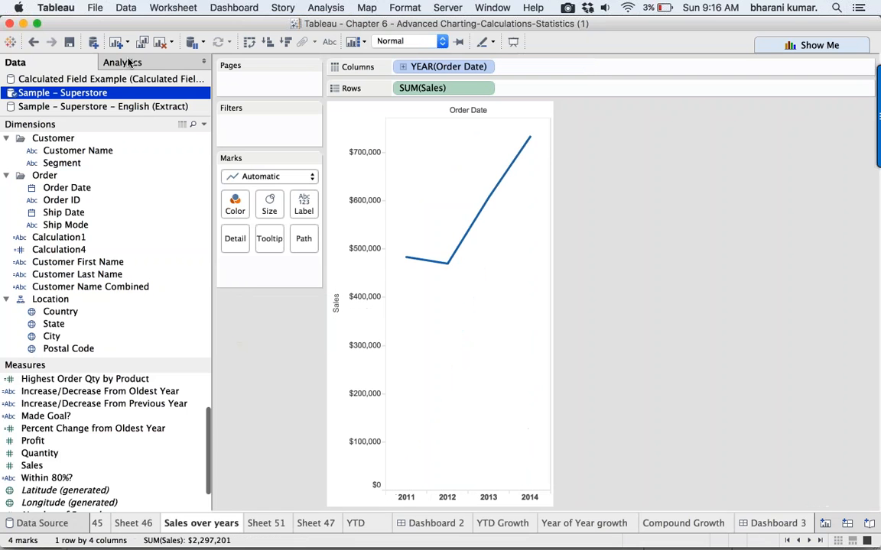
Add a Forecast model to the yearly sales line chart and inspect its 2015 and 2014 estimates.
left_click(123, 62)
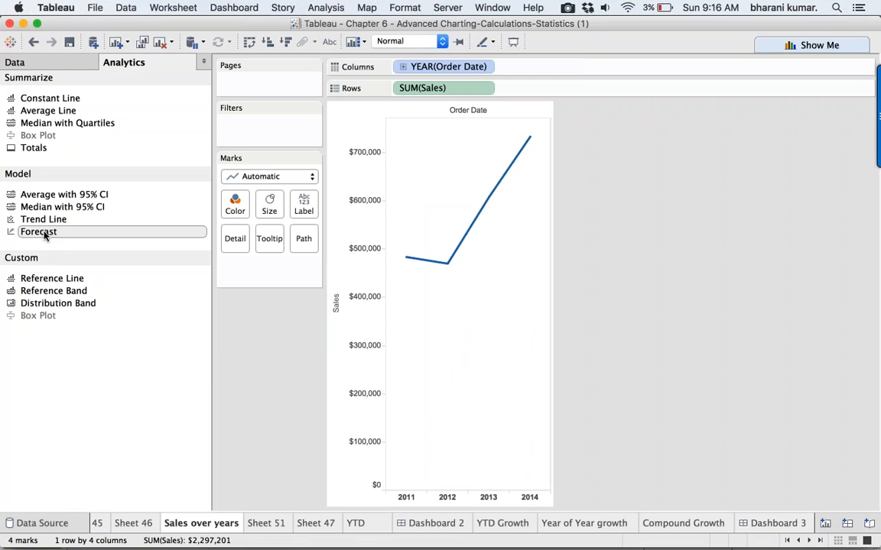
left_click_drag(52, 235, 457, 149)
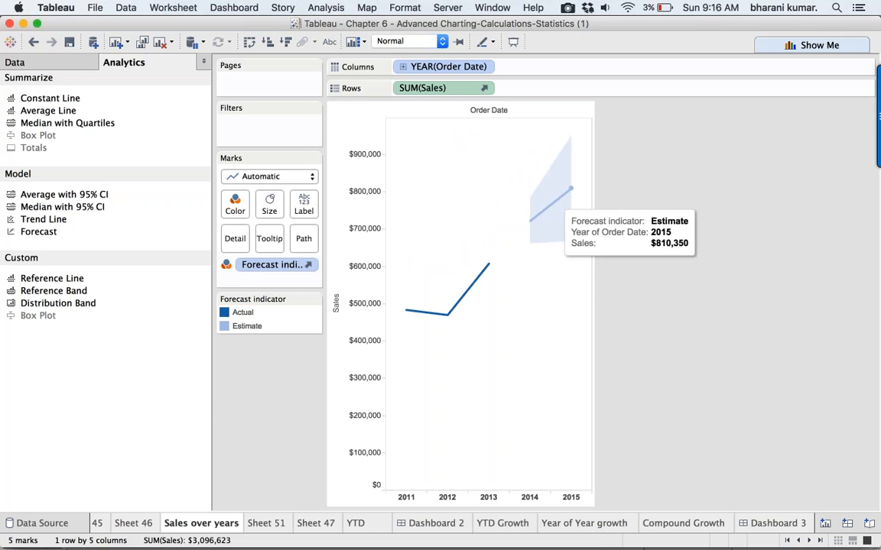
mouse_move(529, 221)
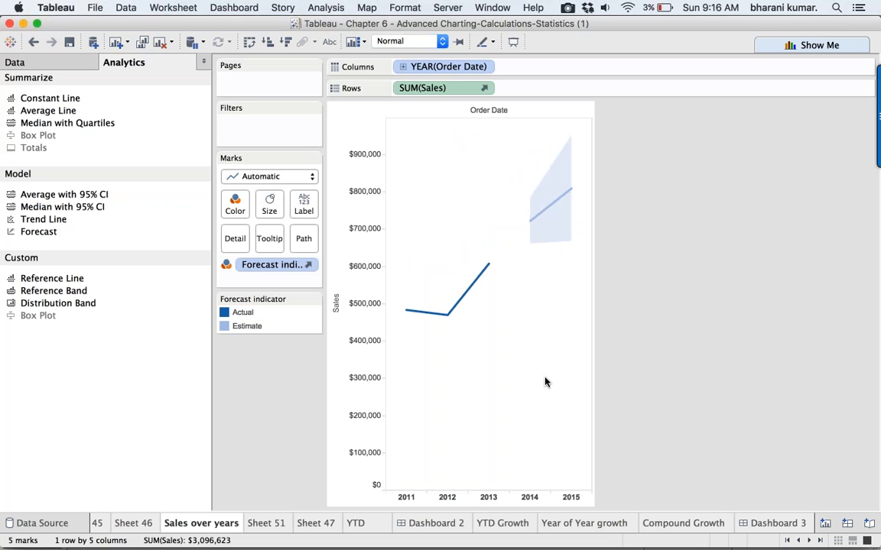